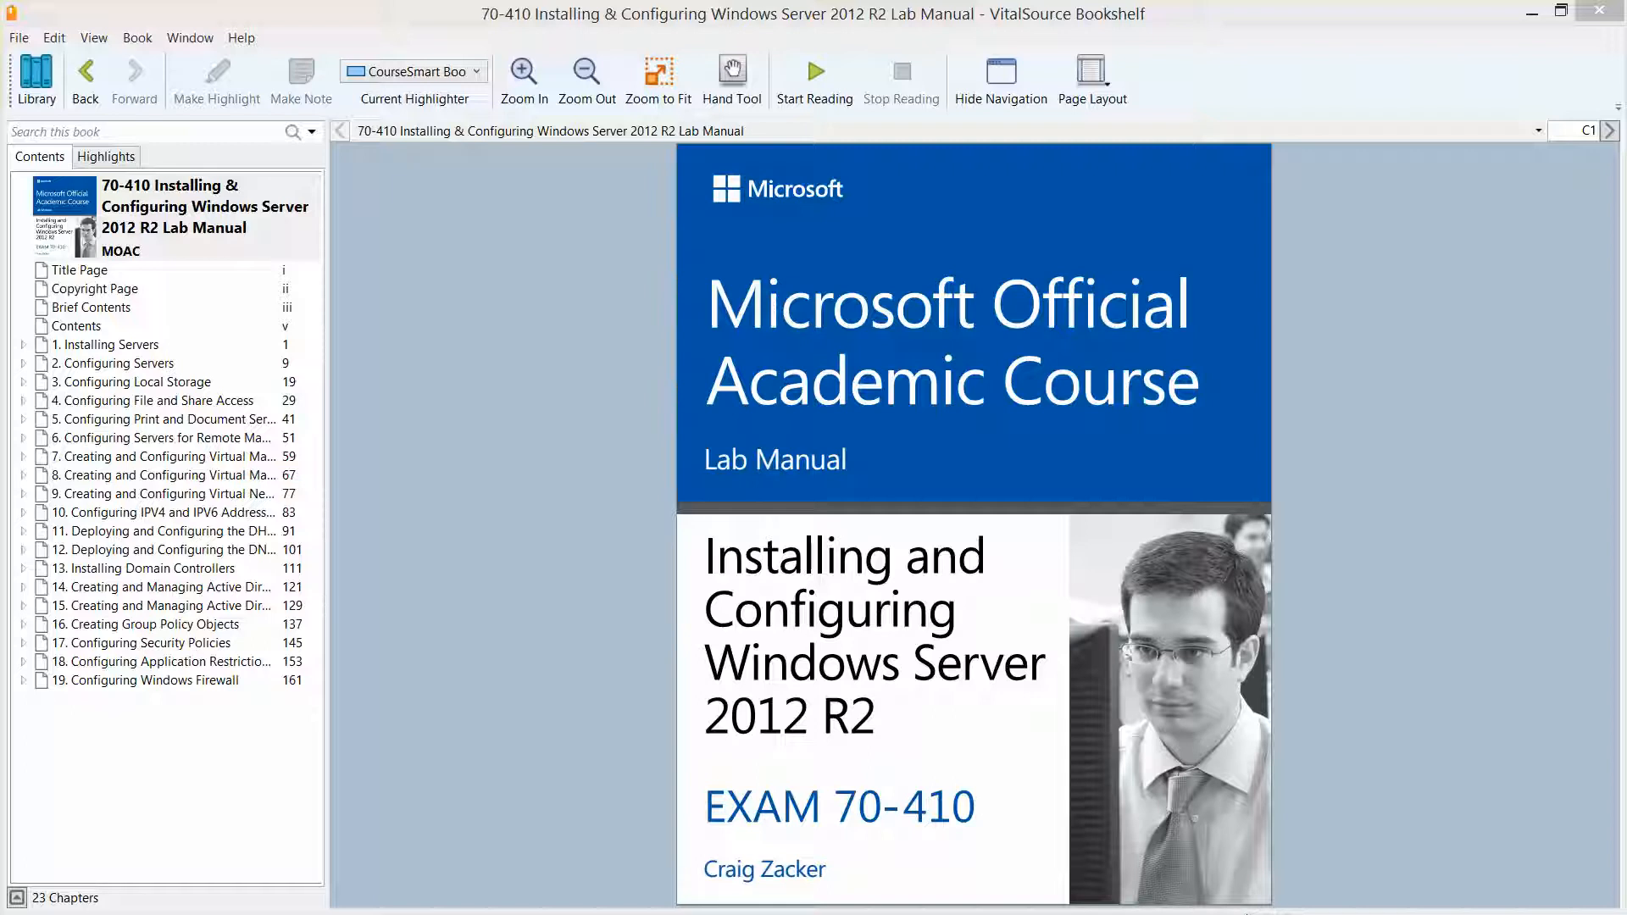
Open '1. Installing Servers' in the lab manual, then minimize Bookshelf to show the desktop
left_click(143, 346)
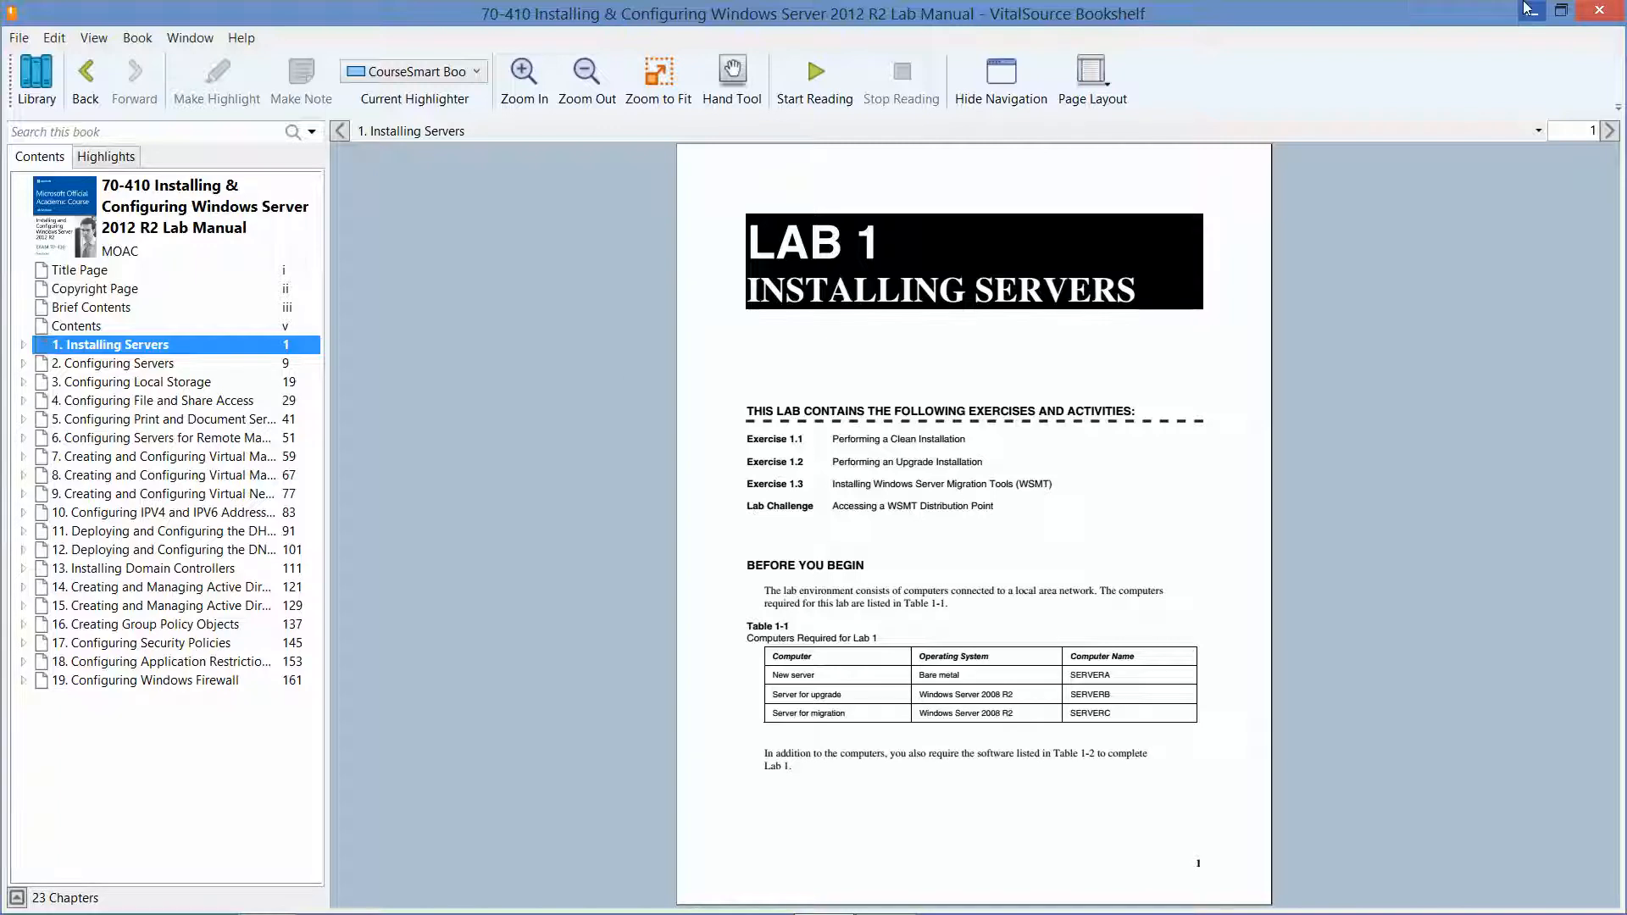
left_click(1528, 10)
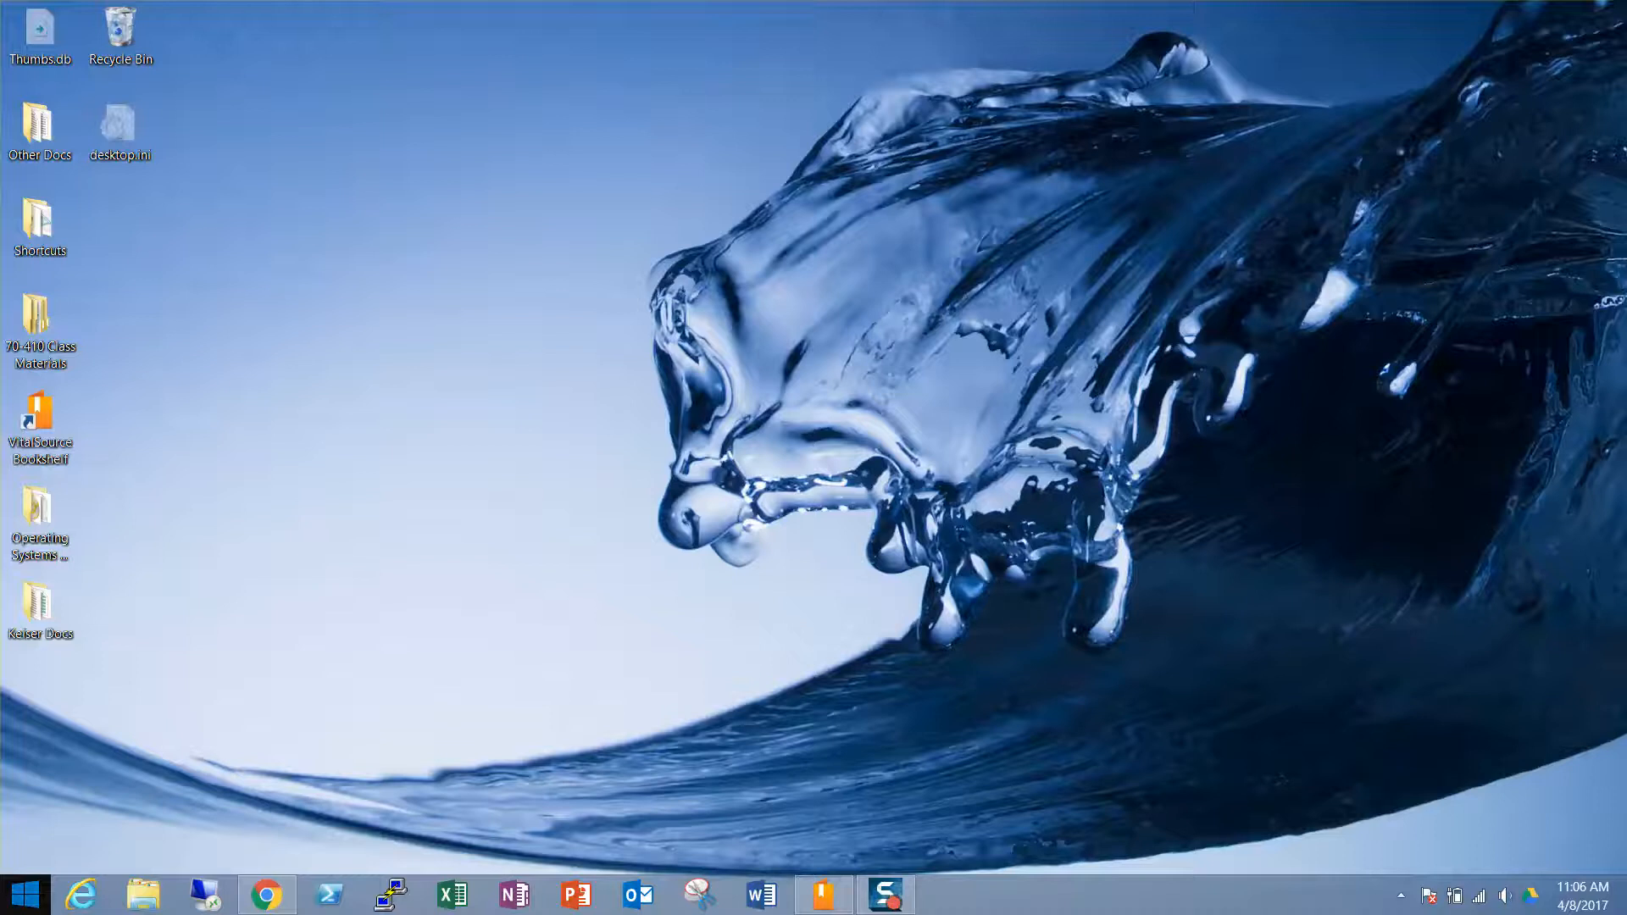
right_click(18, 907)
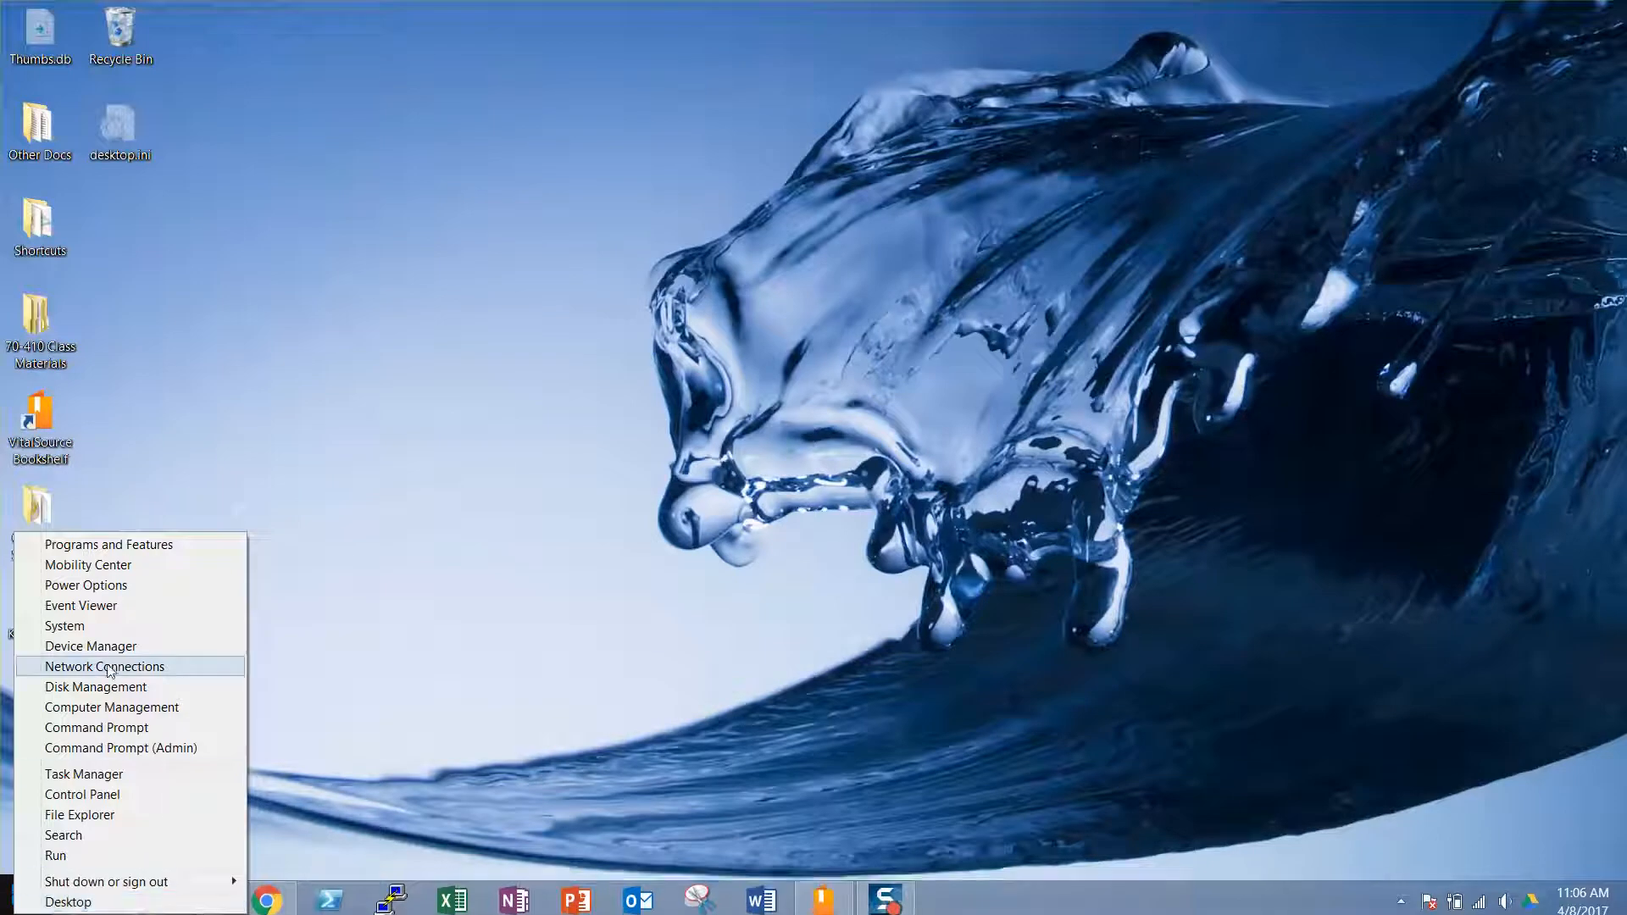
left_click(139, 551)
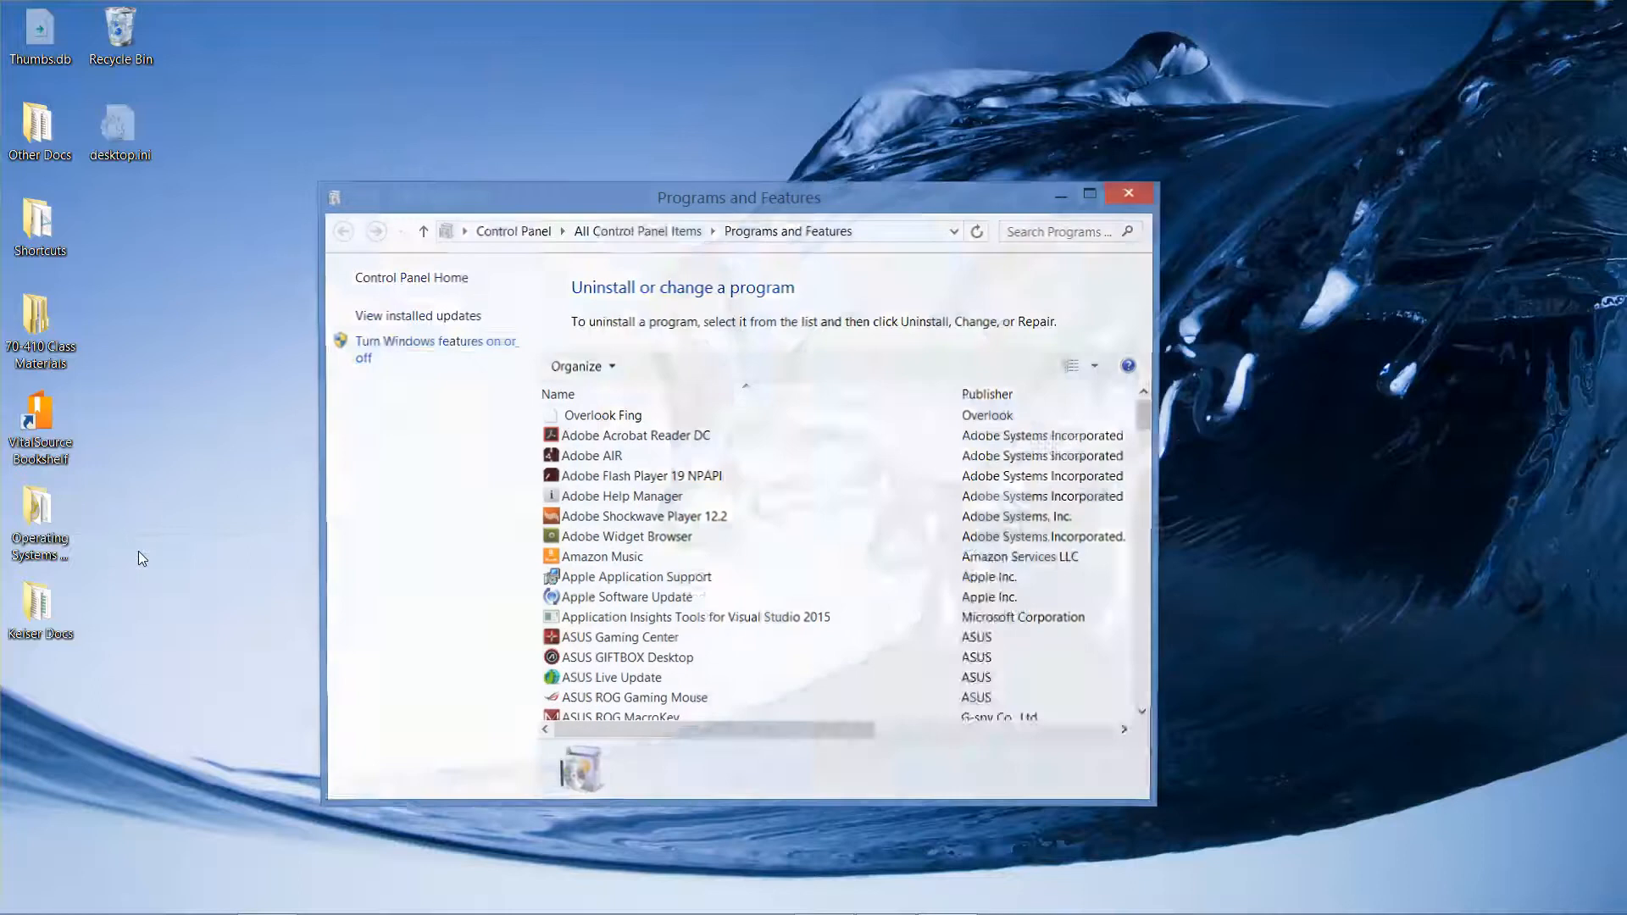
left_click(399, 356)
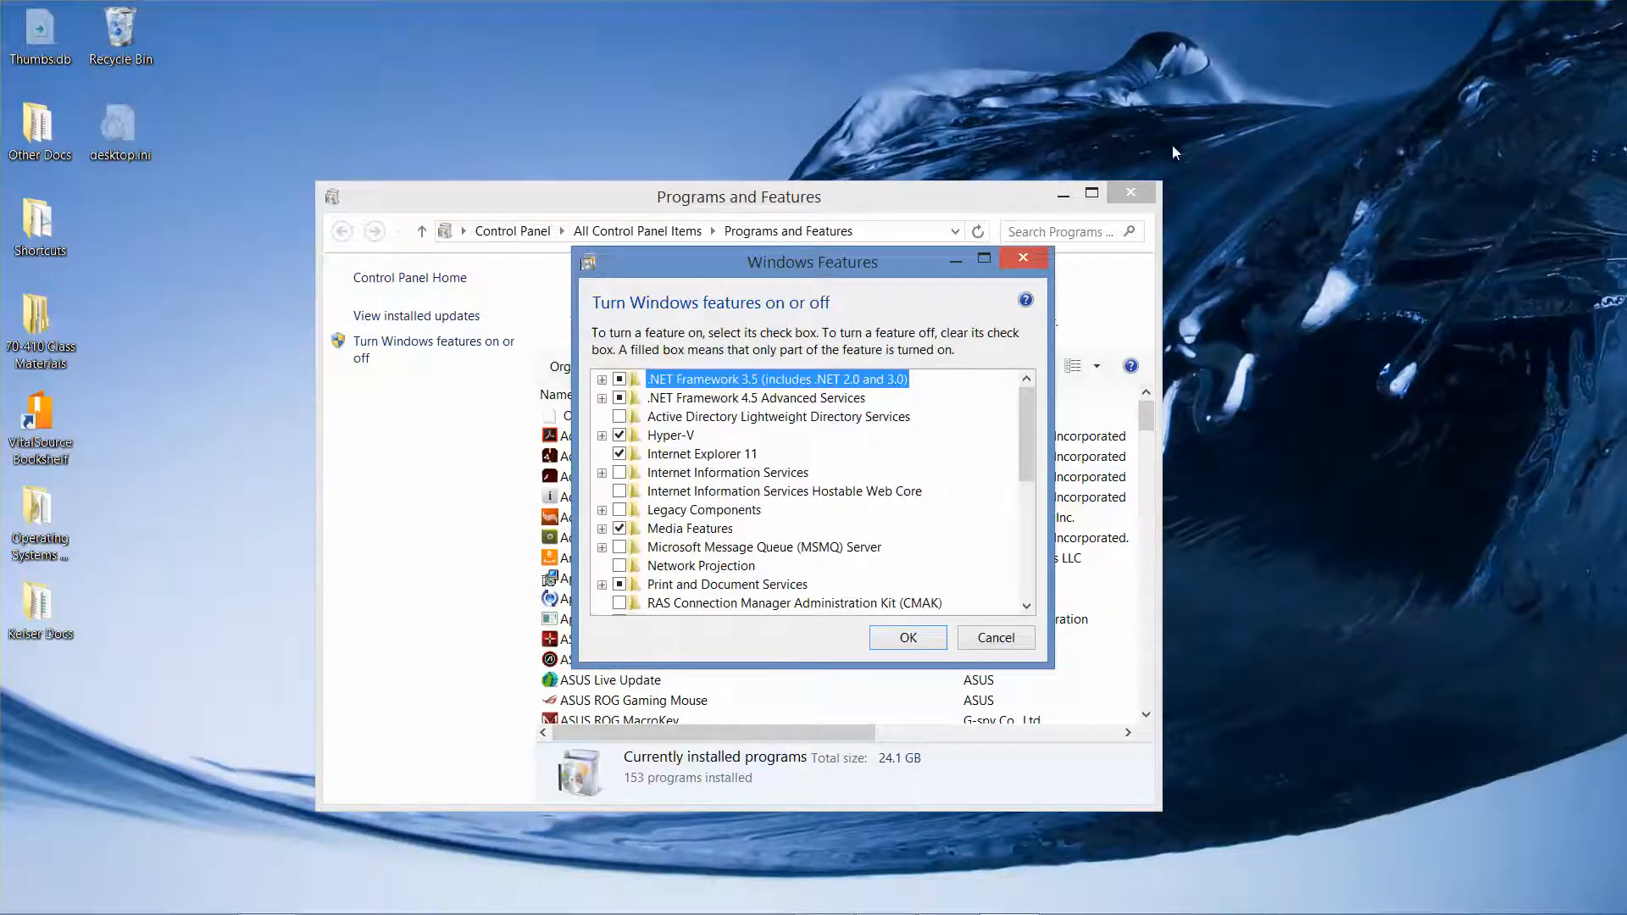
left_click(1132, 193)
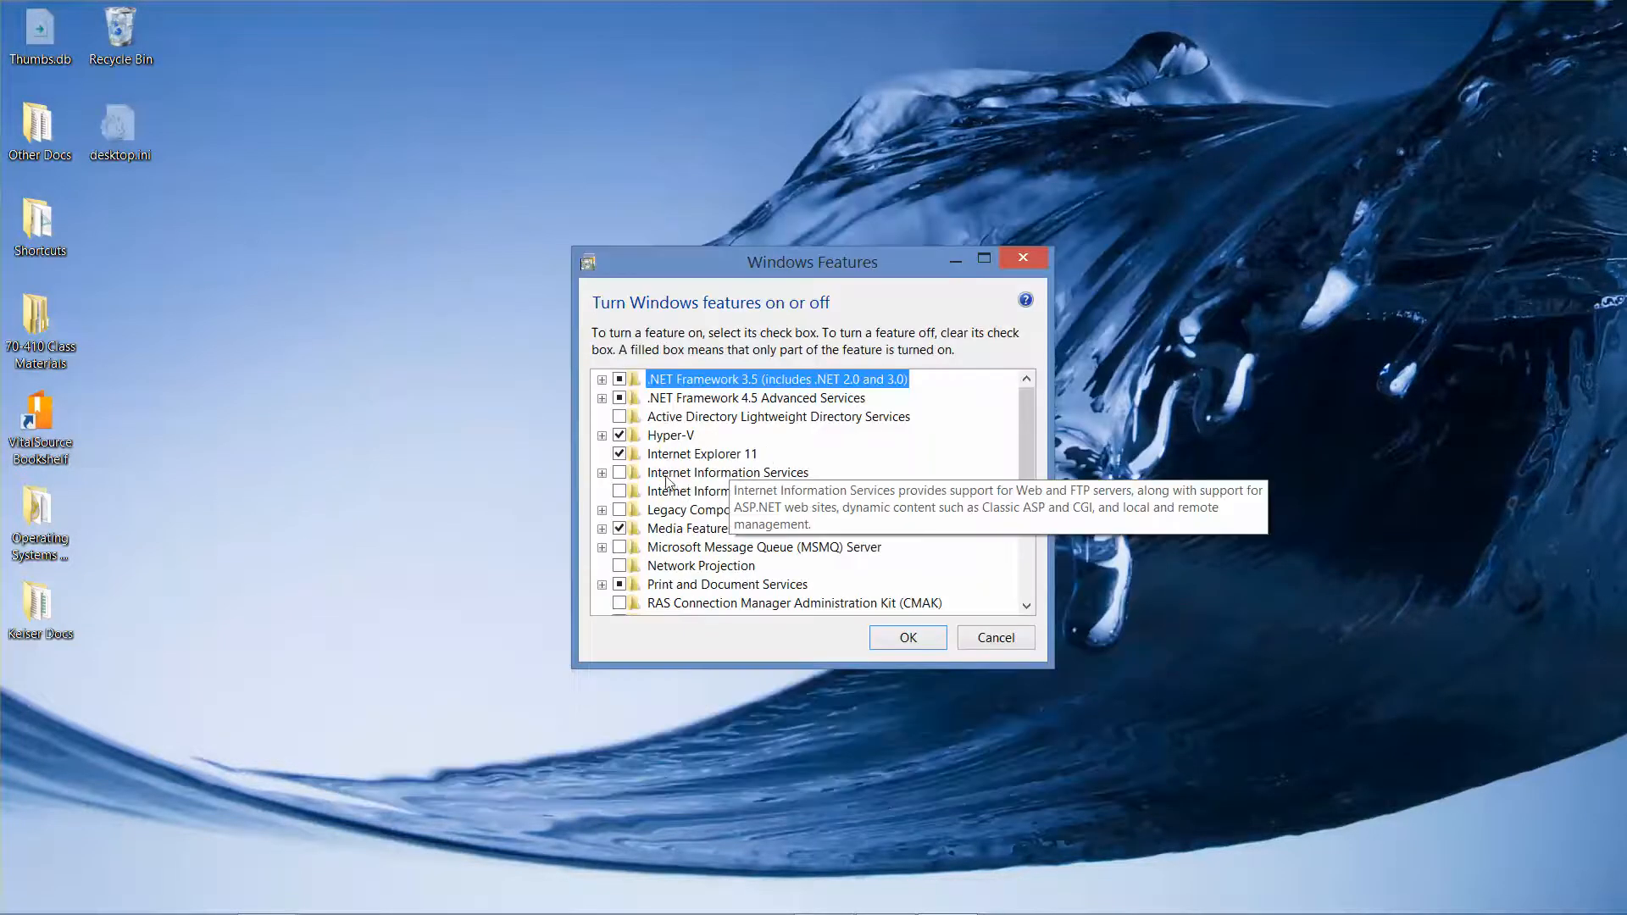
left_click(601, 436)
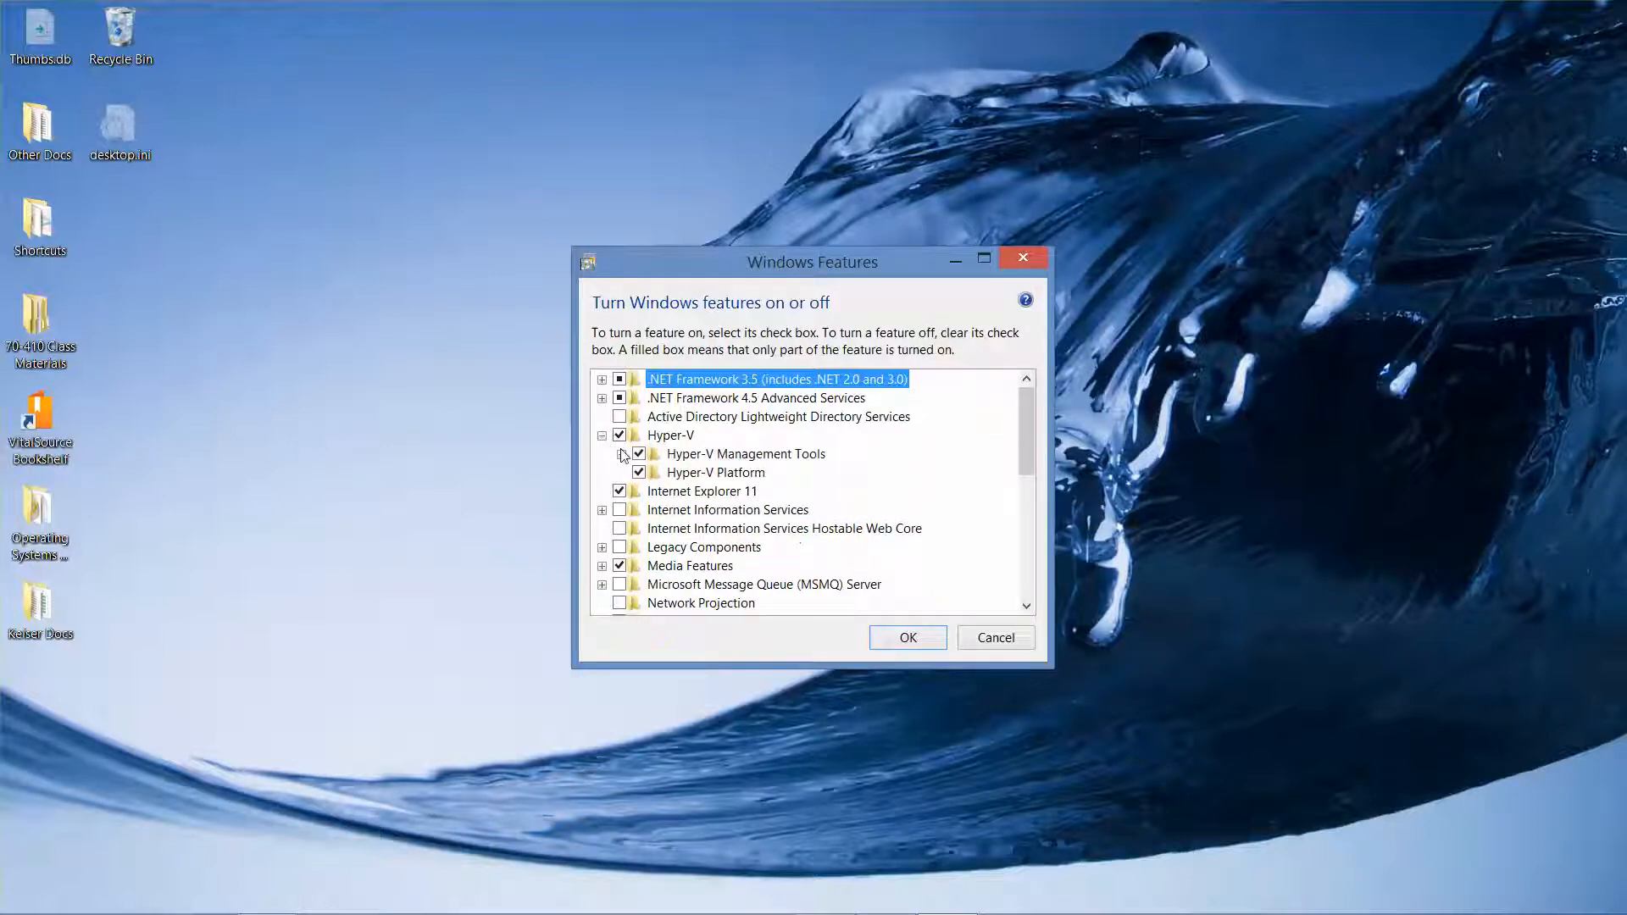
left_click(621, 454)
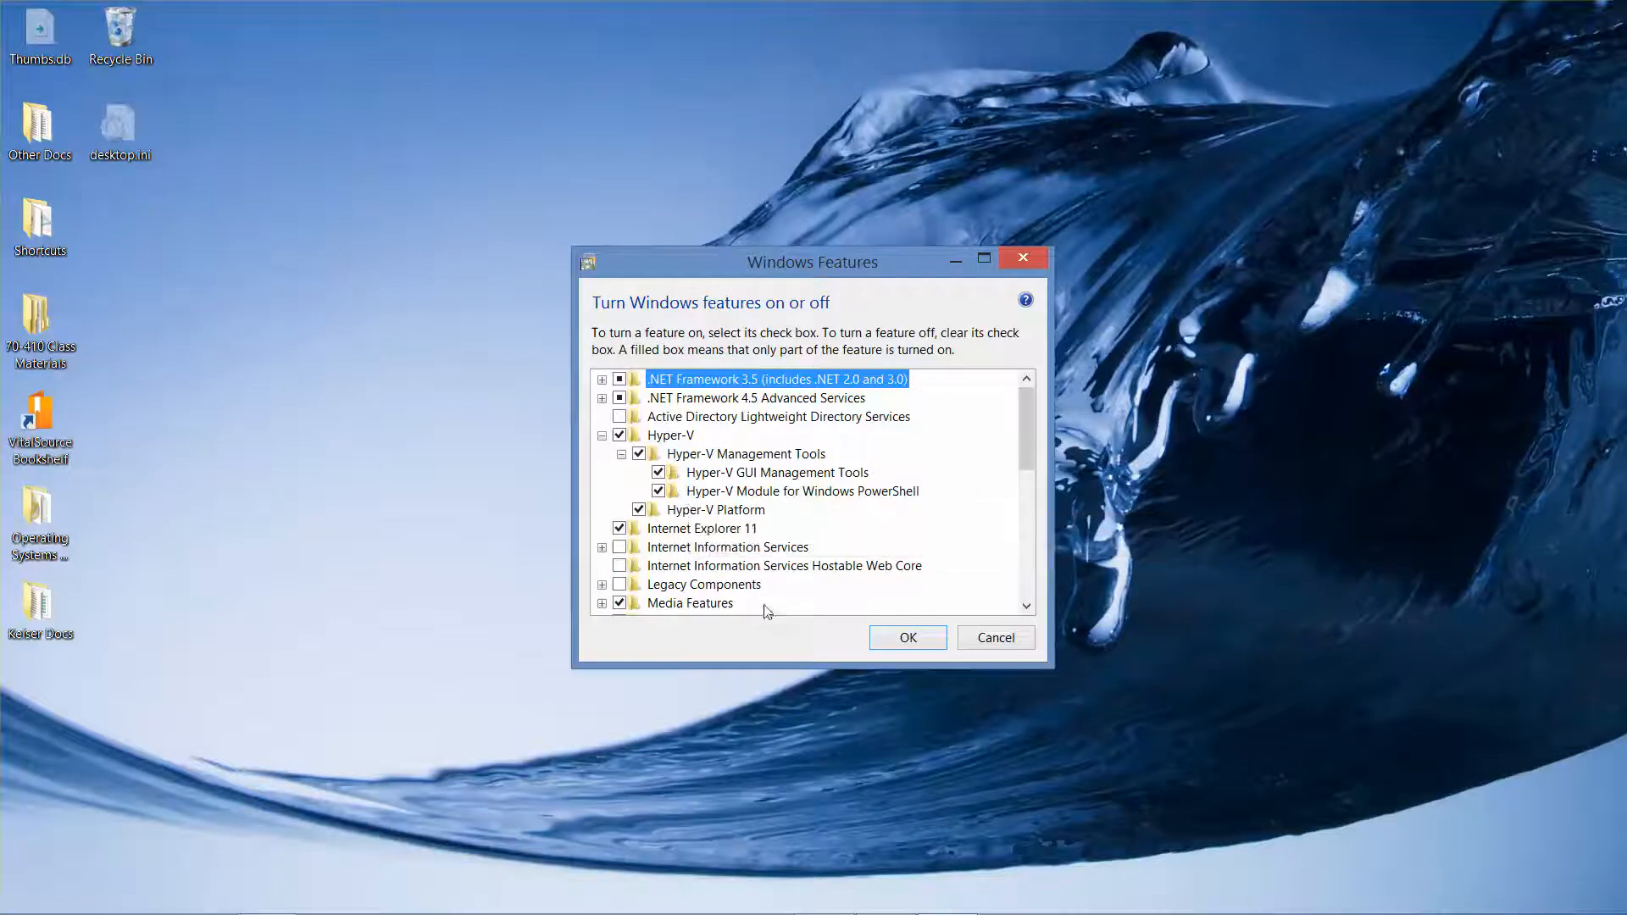
left_click(891, 645)
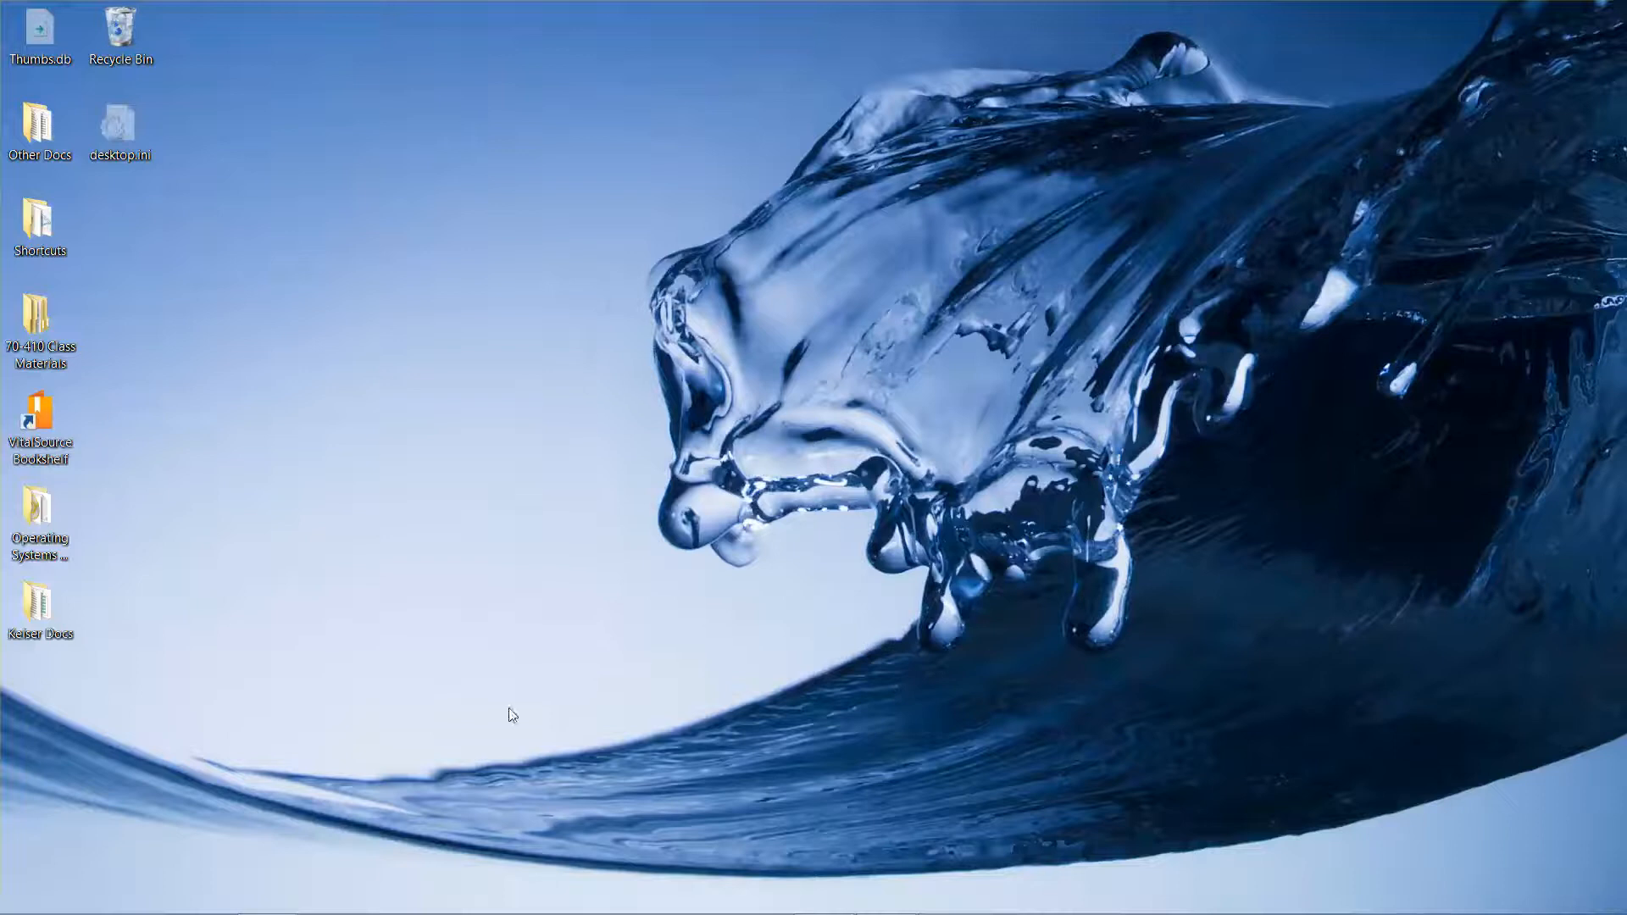
Search 'hyper', pin Hyper-V Manager to the taskbar, and move its icon ahead of the Office programs
mouse_move(25, 907)
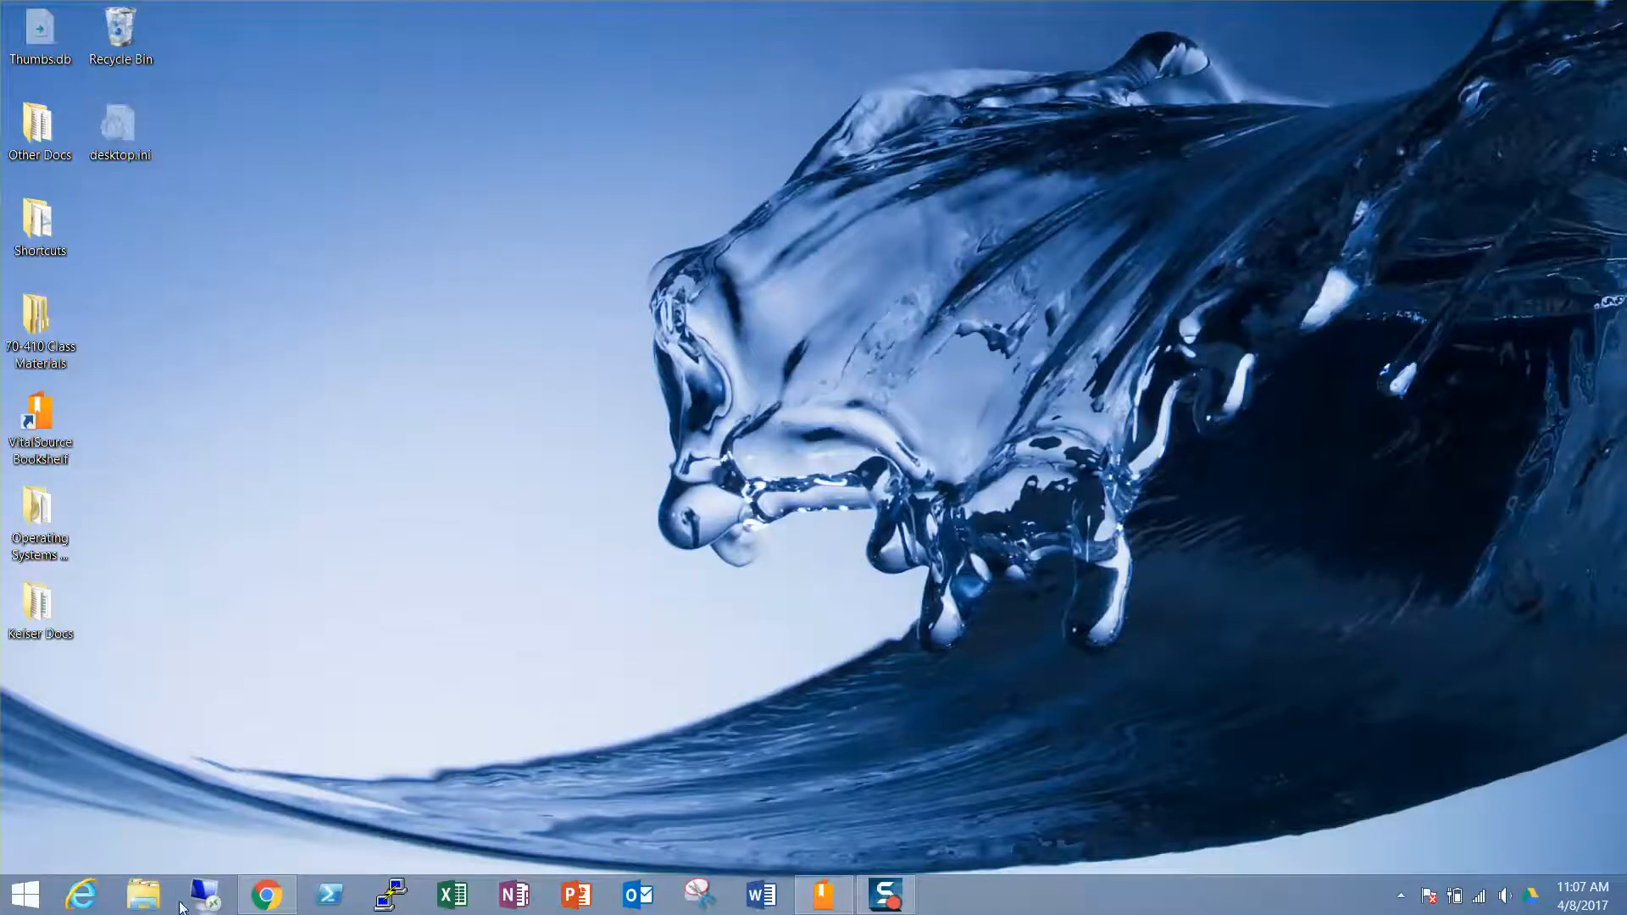
right_click(21, 903)
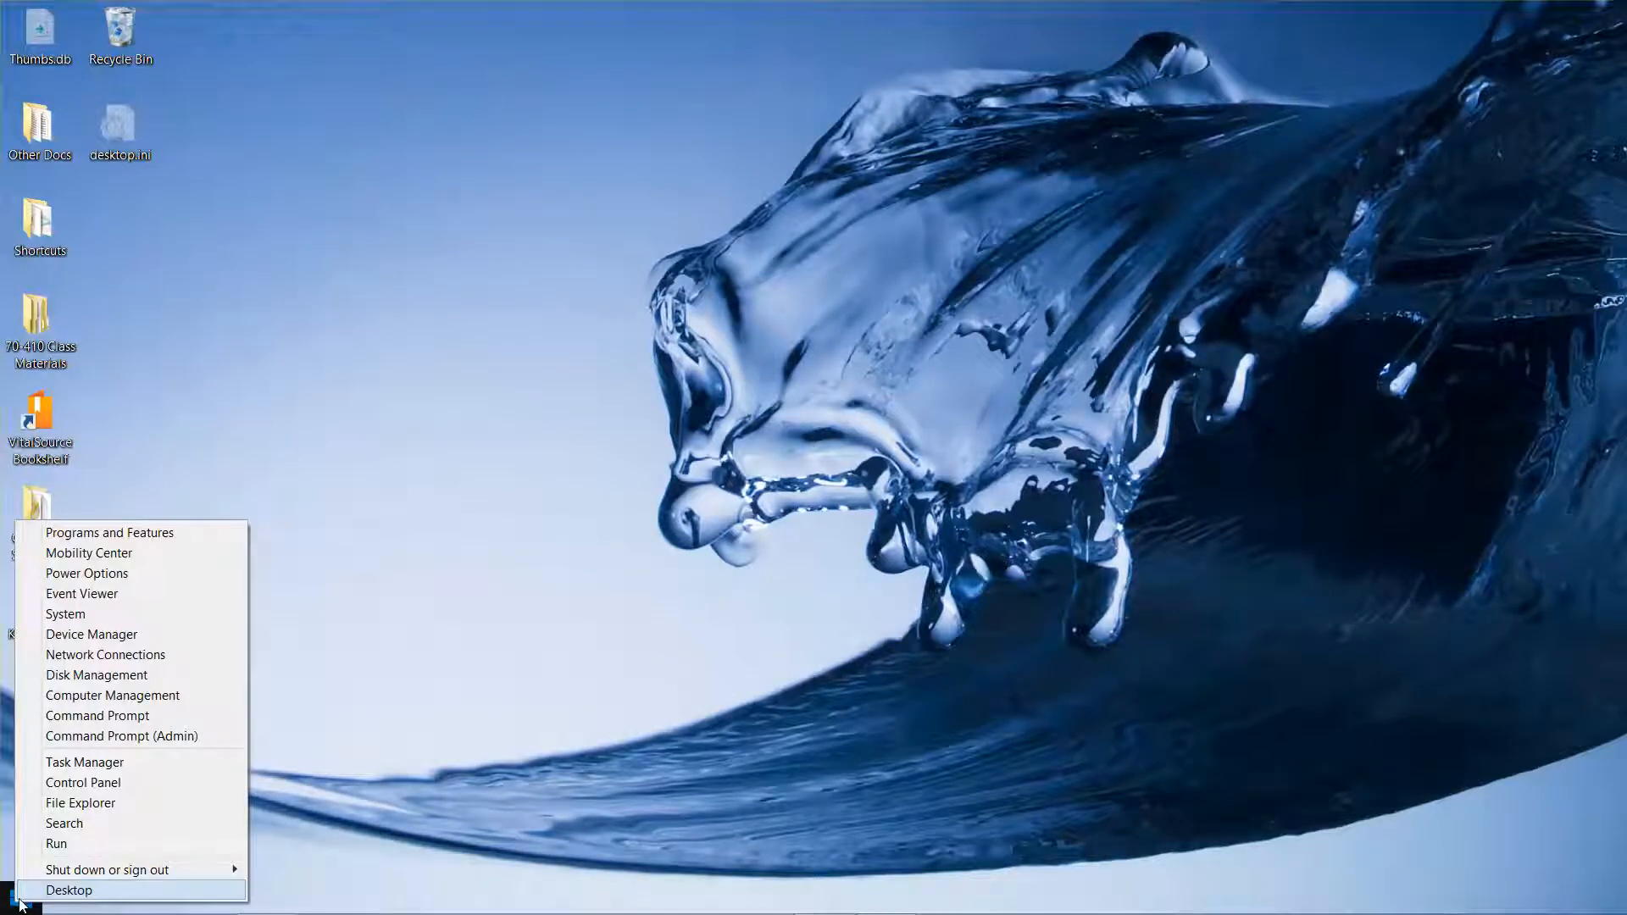
left_click(83, 823)
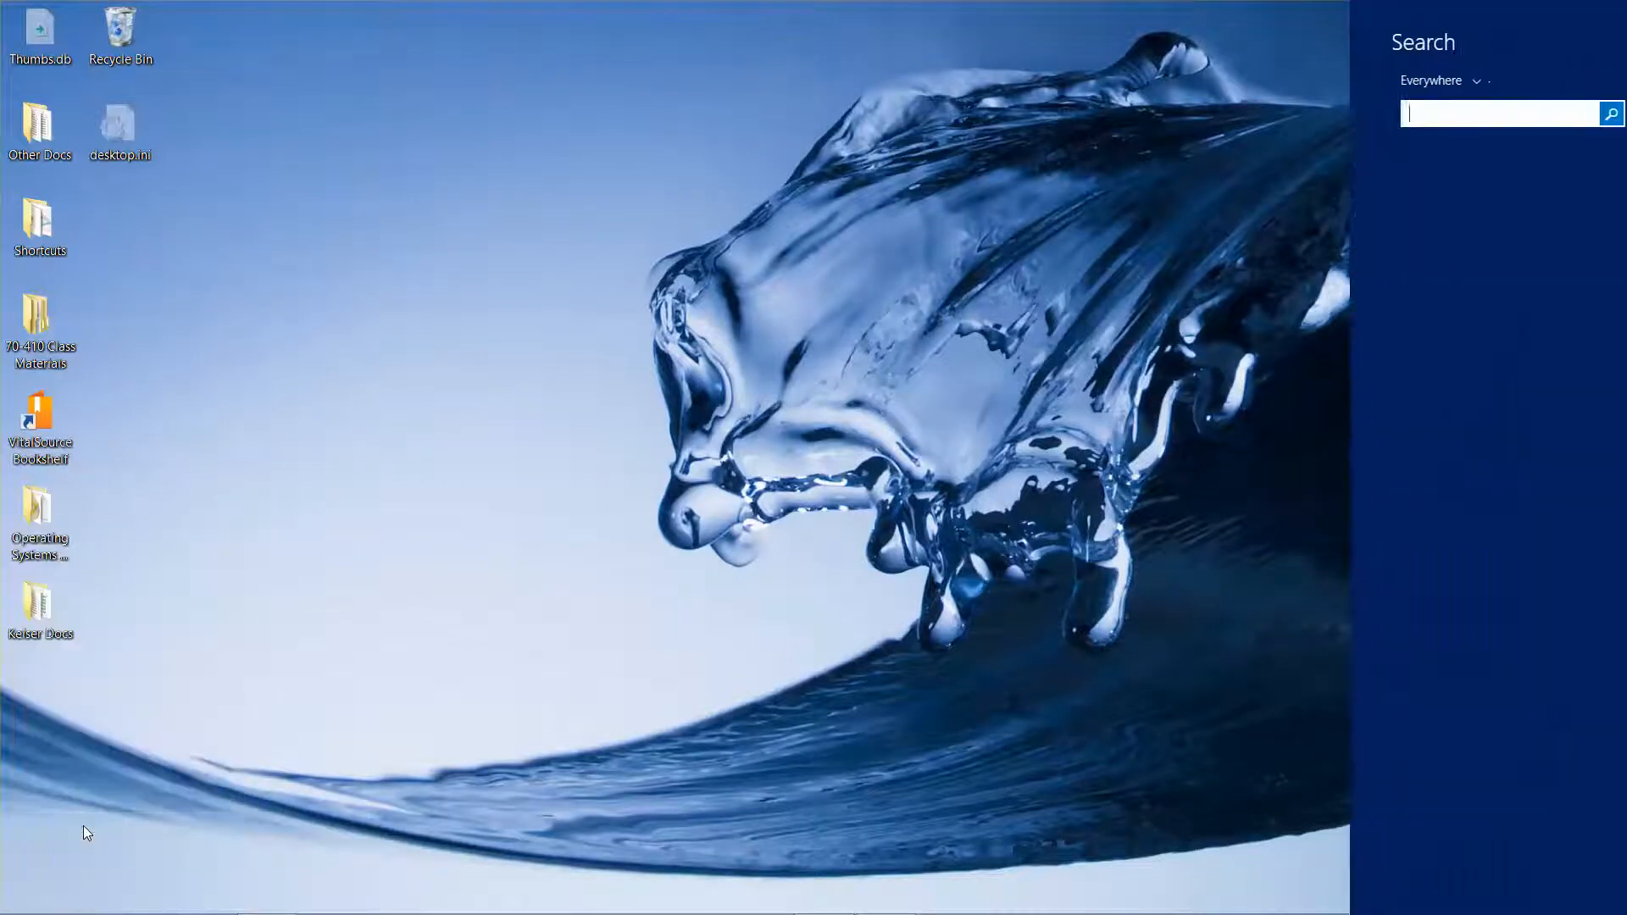
type("hyper")
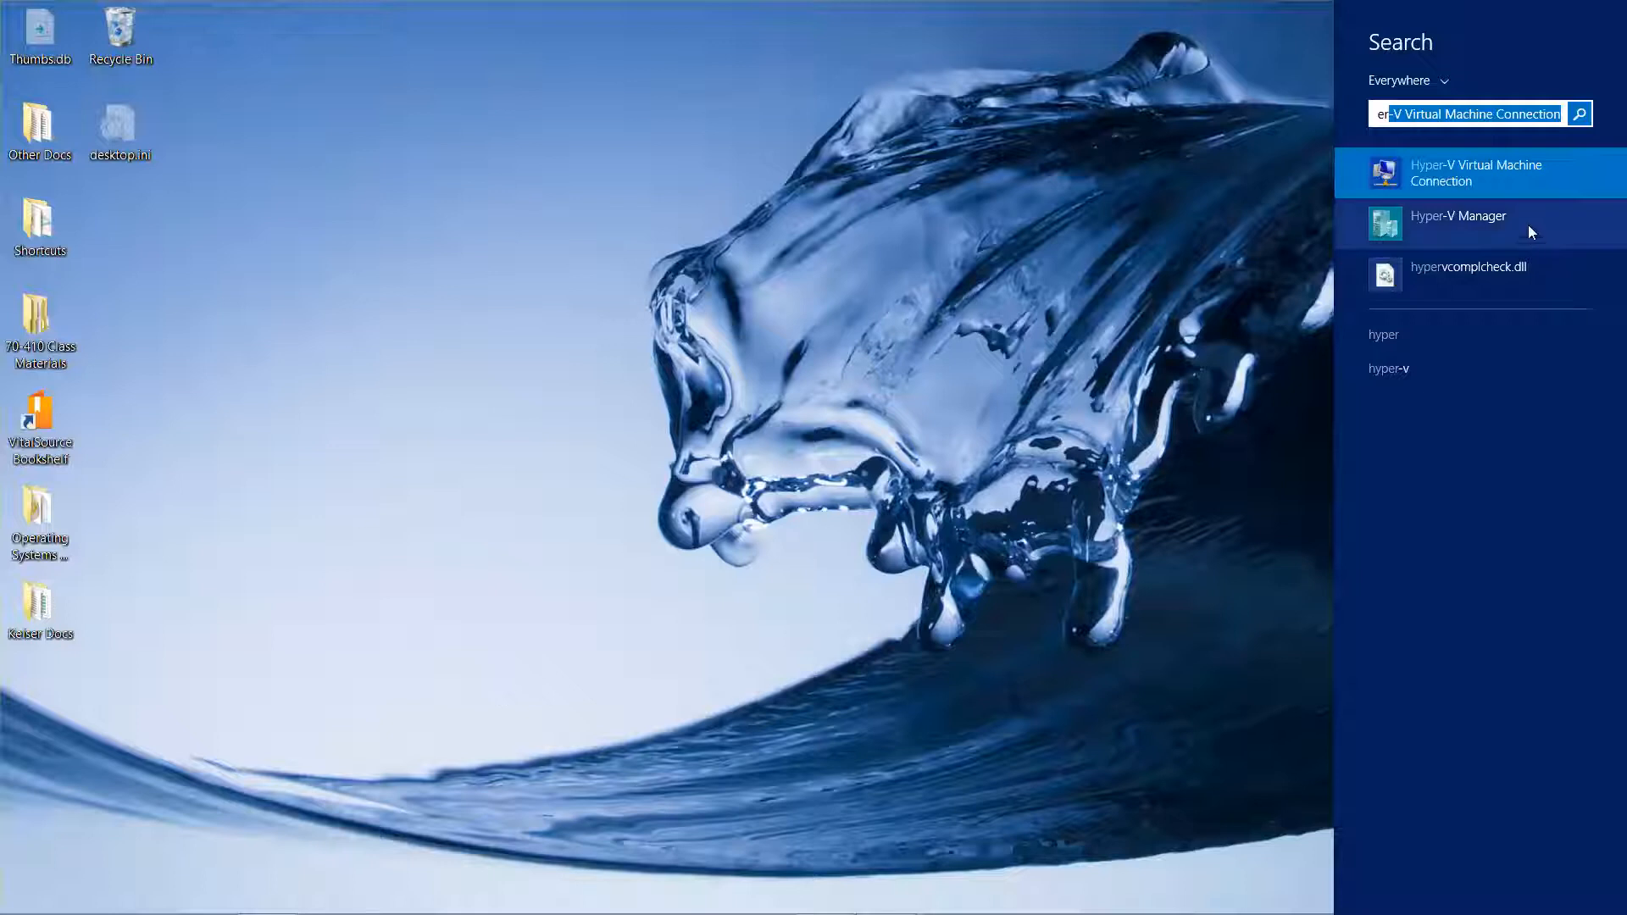
right_click(1462, 227)
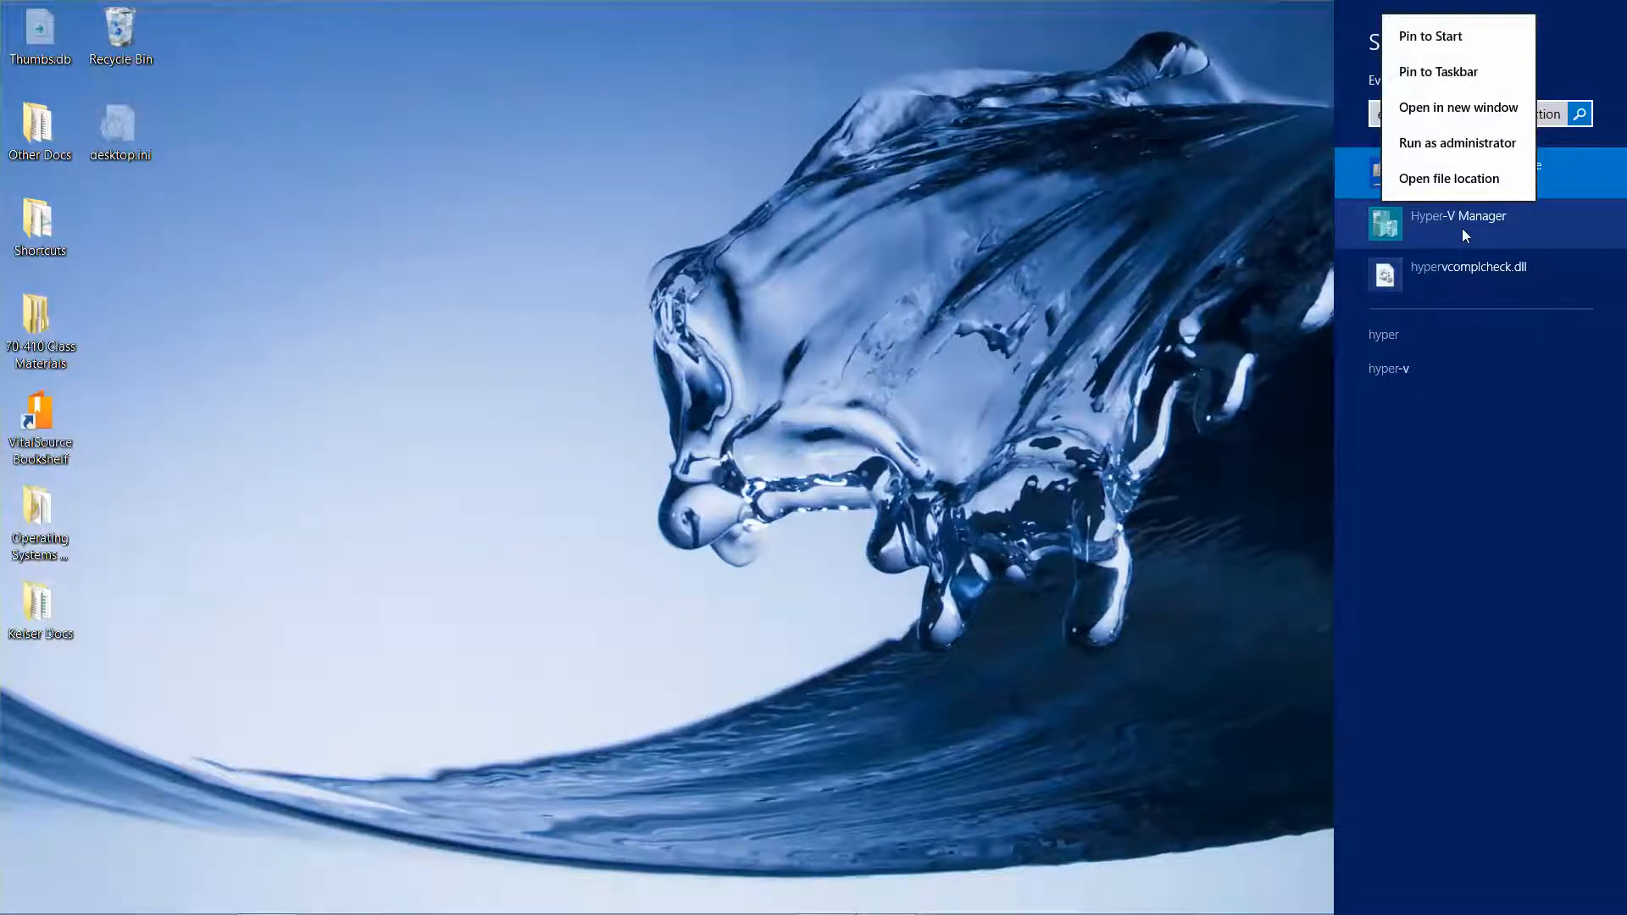
left_click(1447, 71)
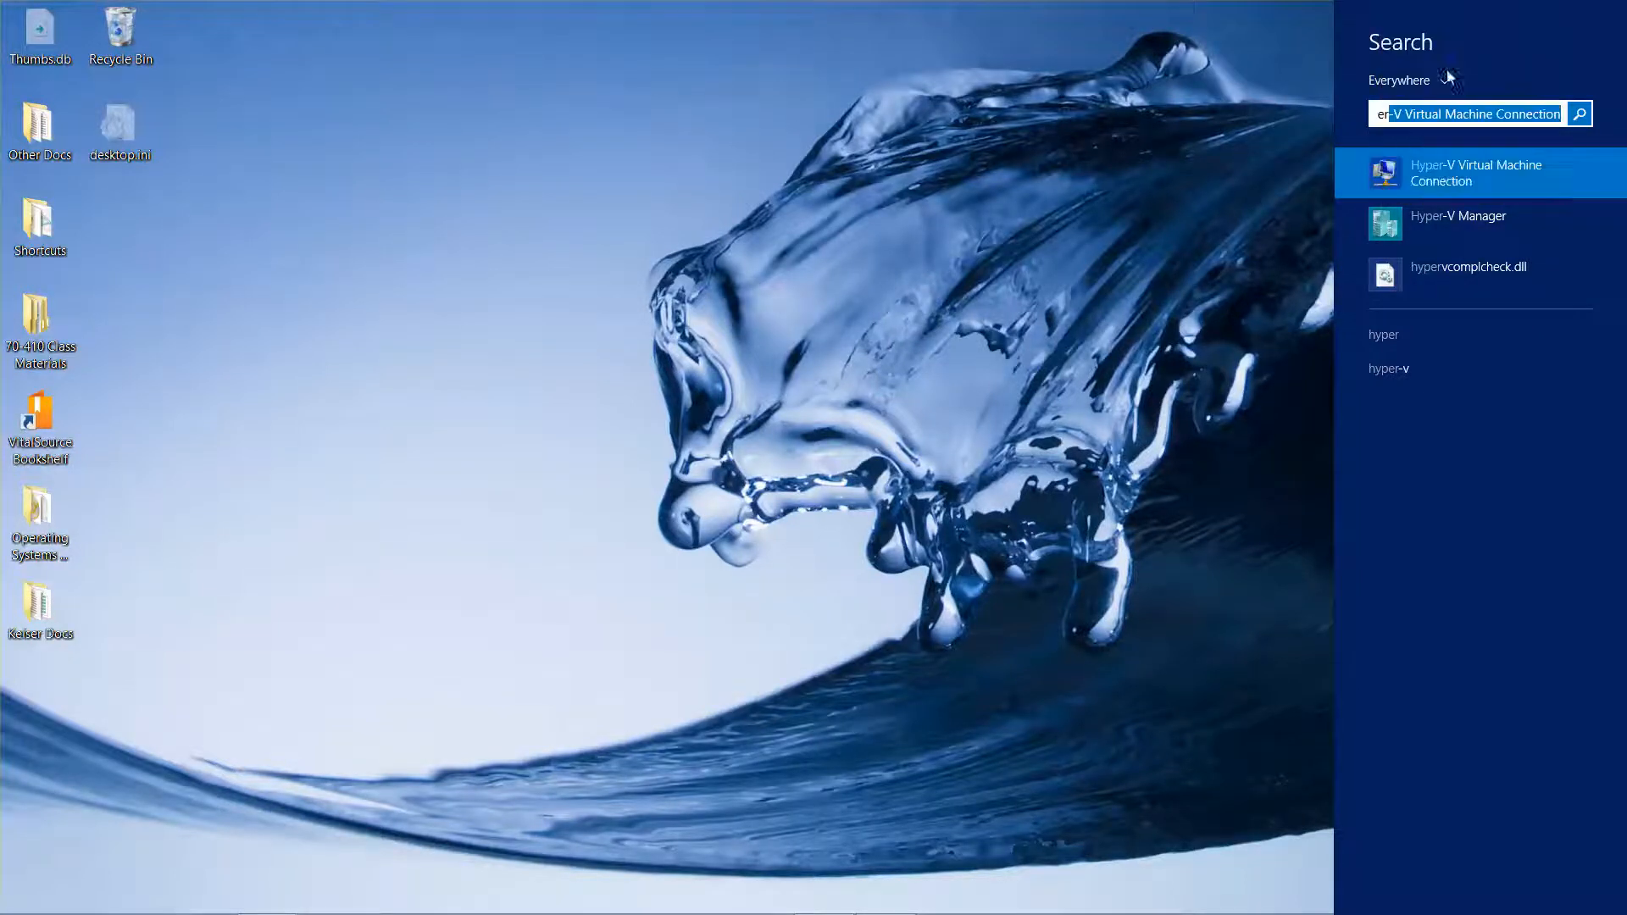
left_click(791, 545)
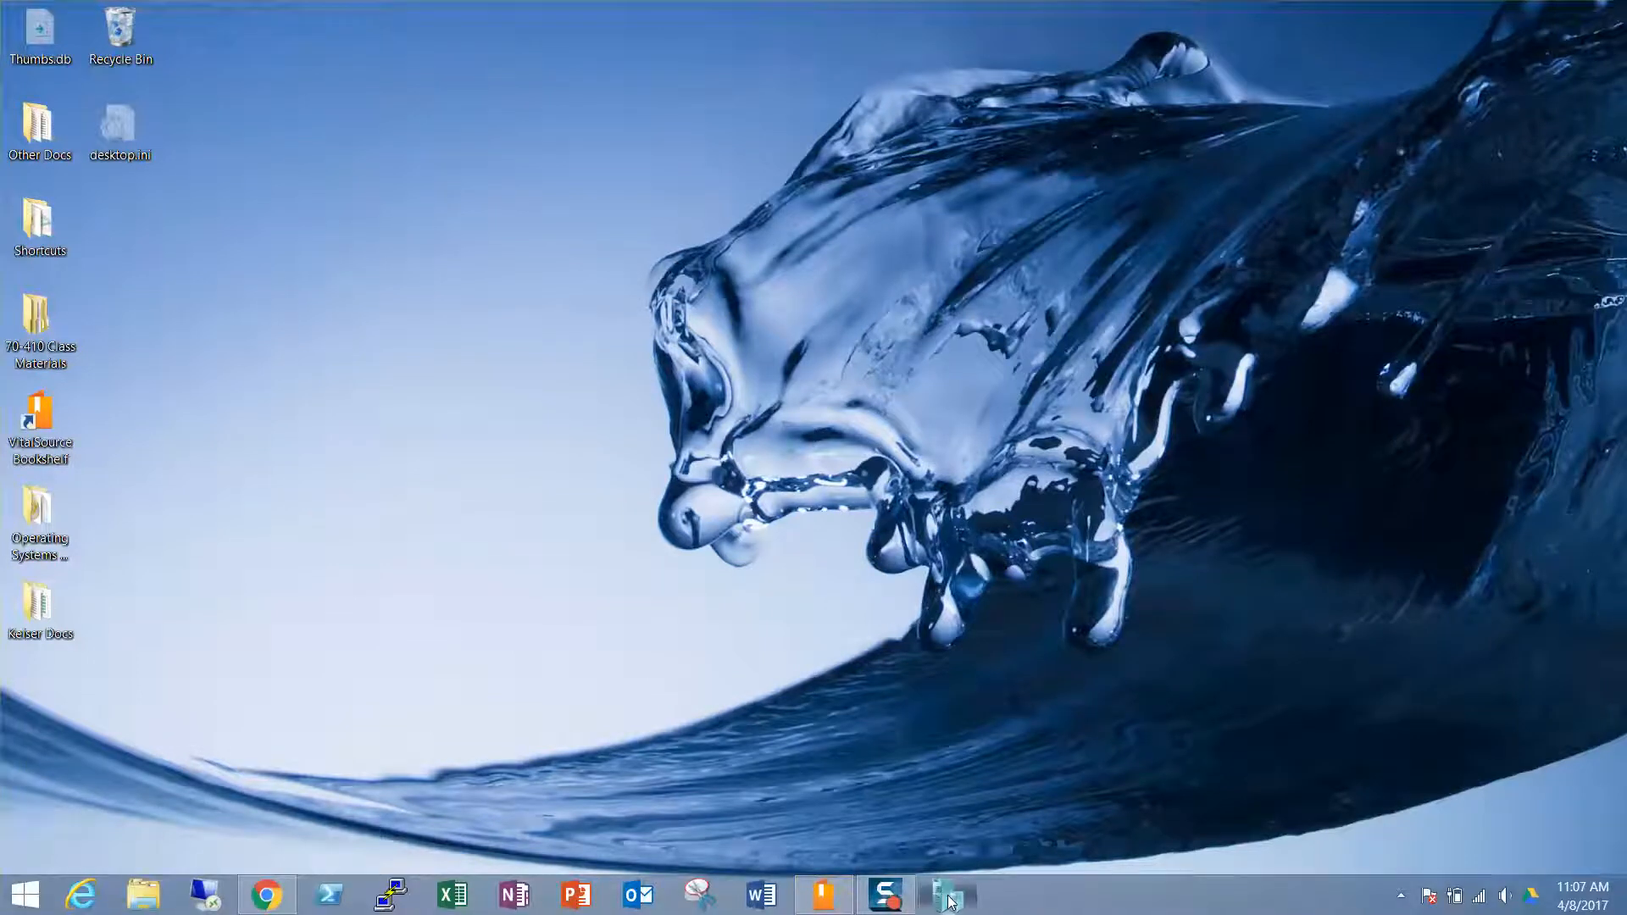
left_click_drag(947, 894, 374, 860)
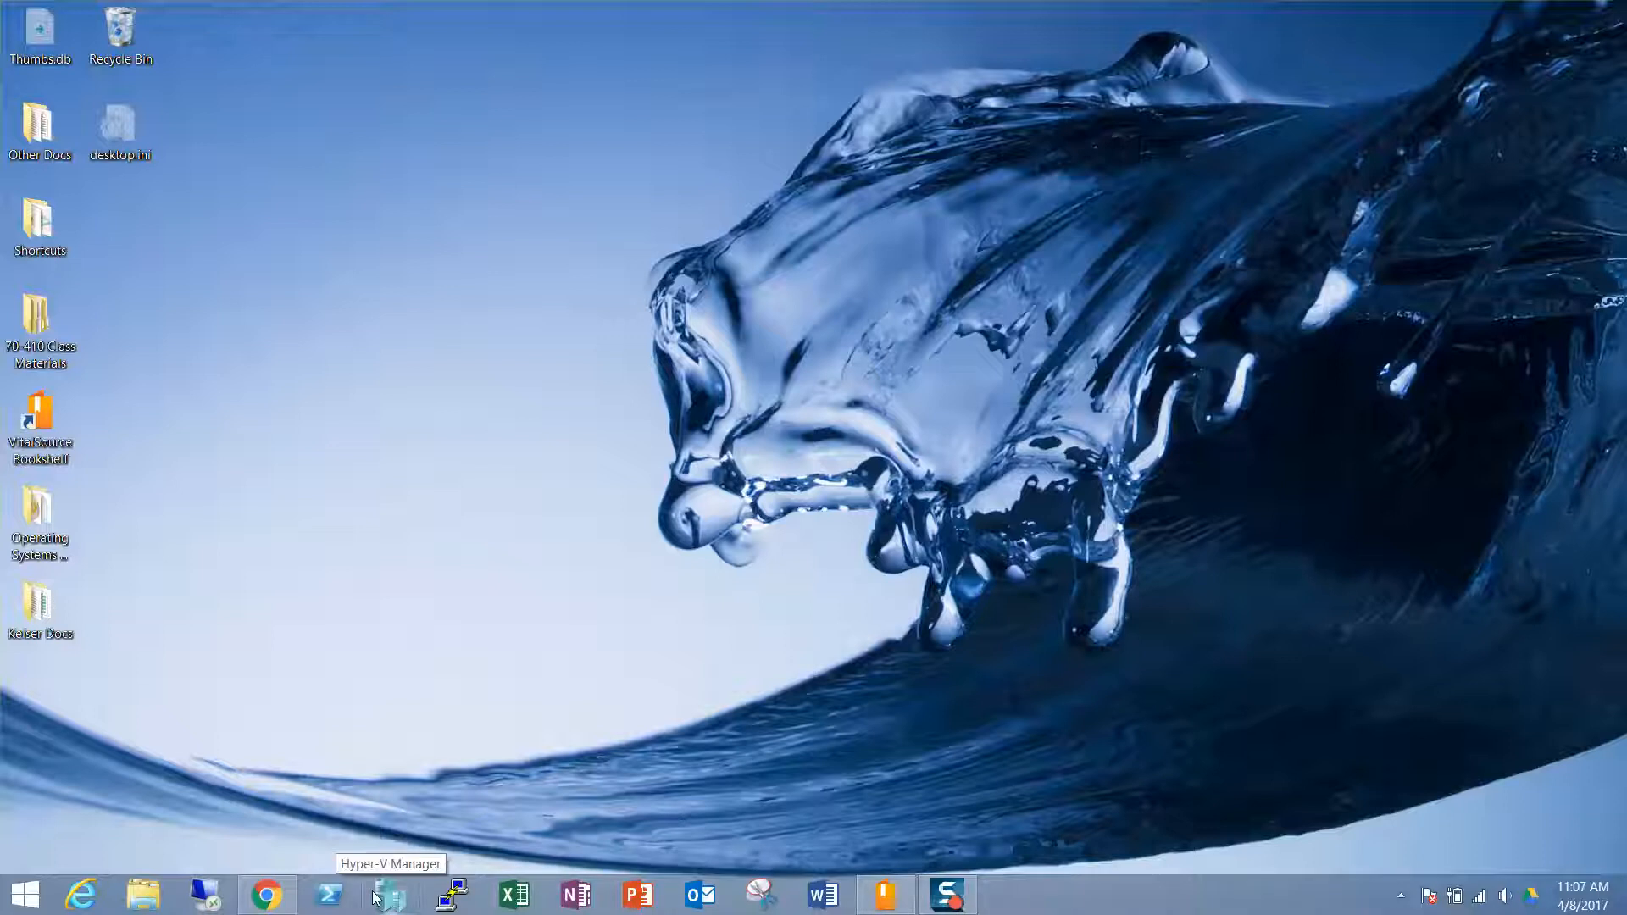
Create a 70-410 folder on drive C and add a desktop shortcut to it
left_click(146, 897)
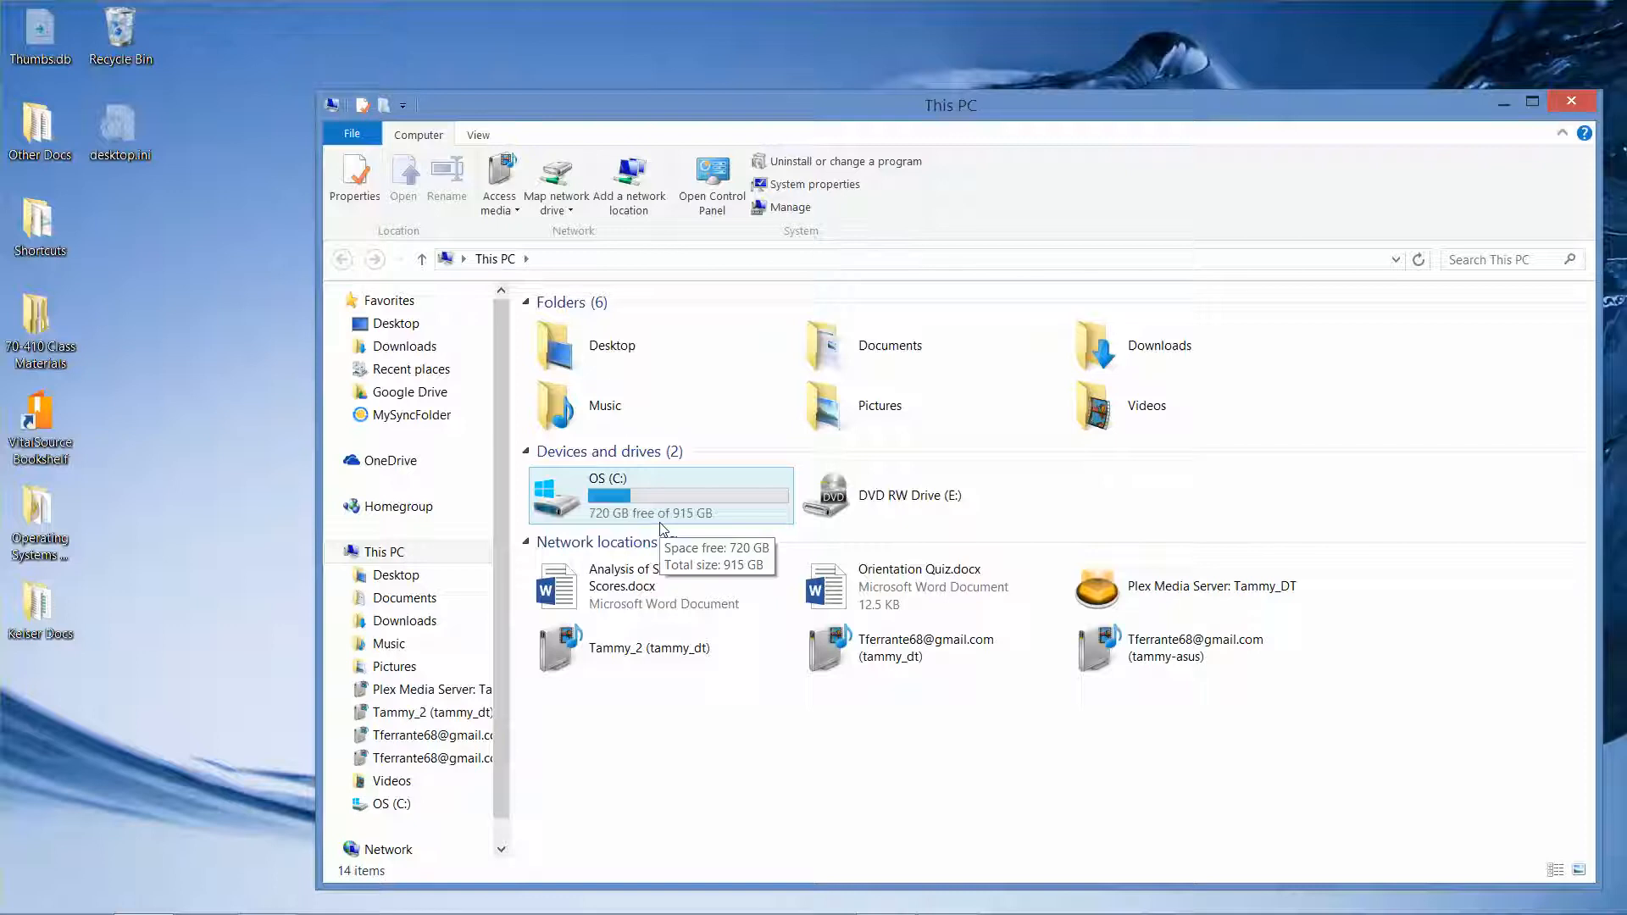
double_click(663, 520)
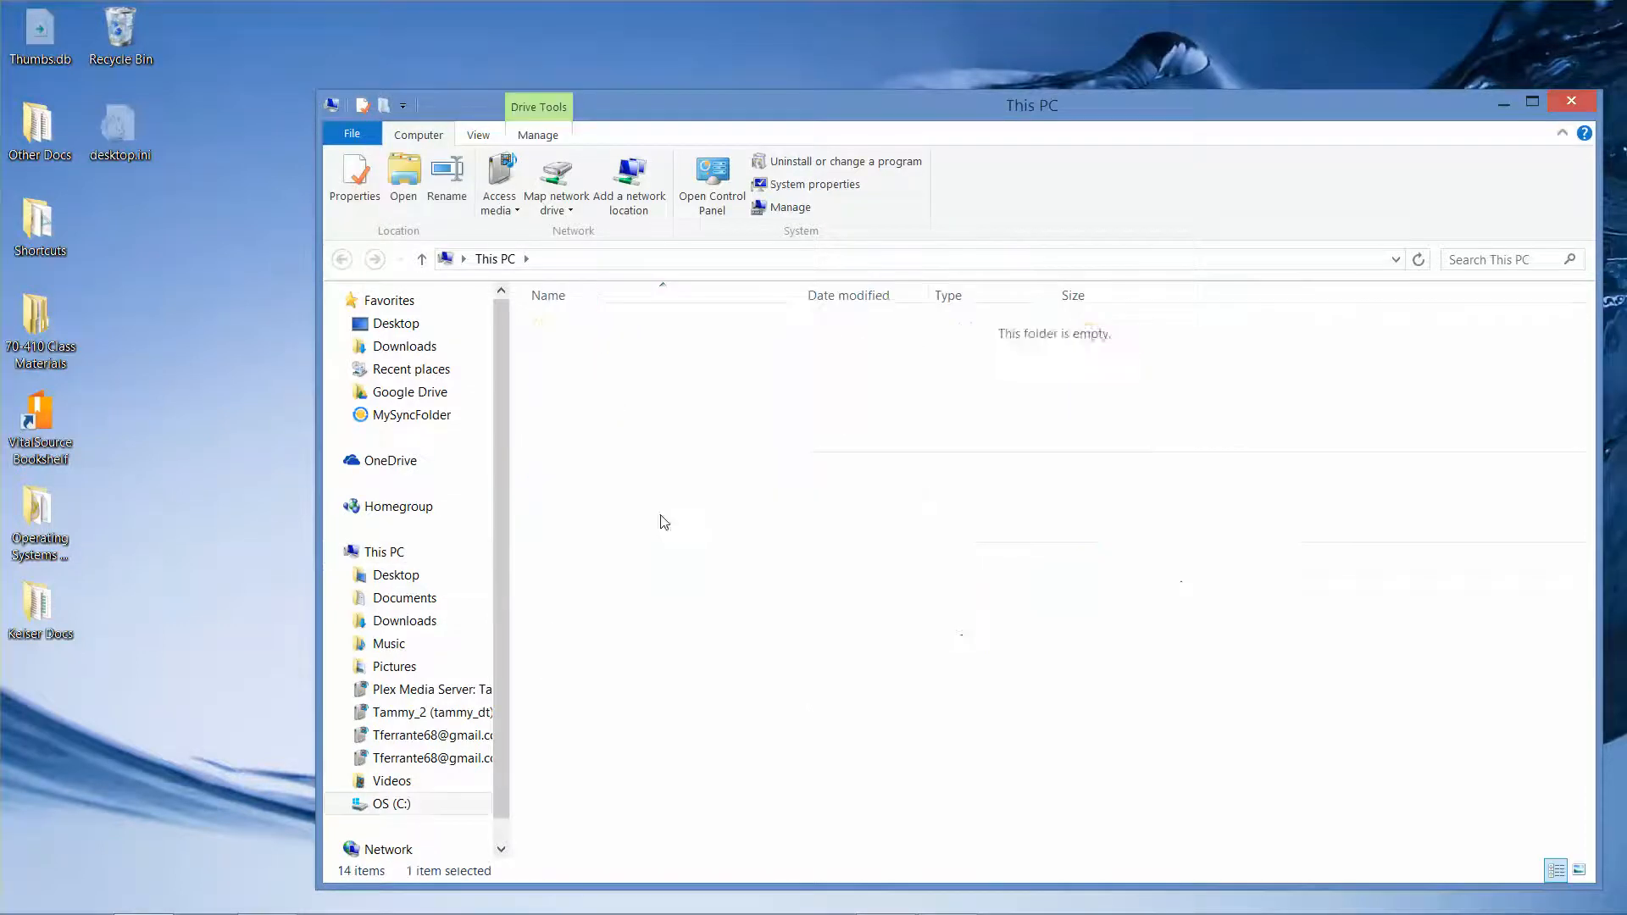
right_click(1198, 502)
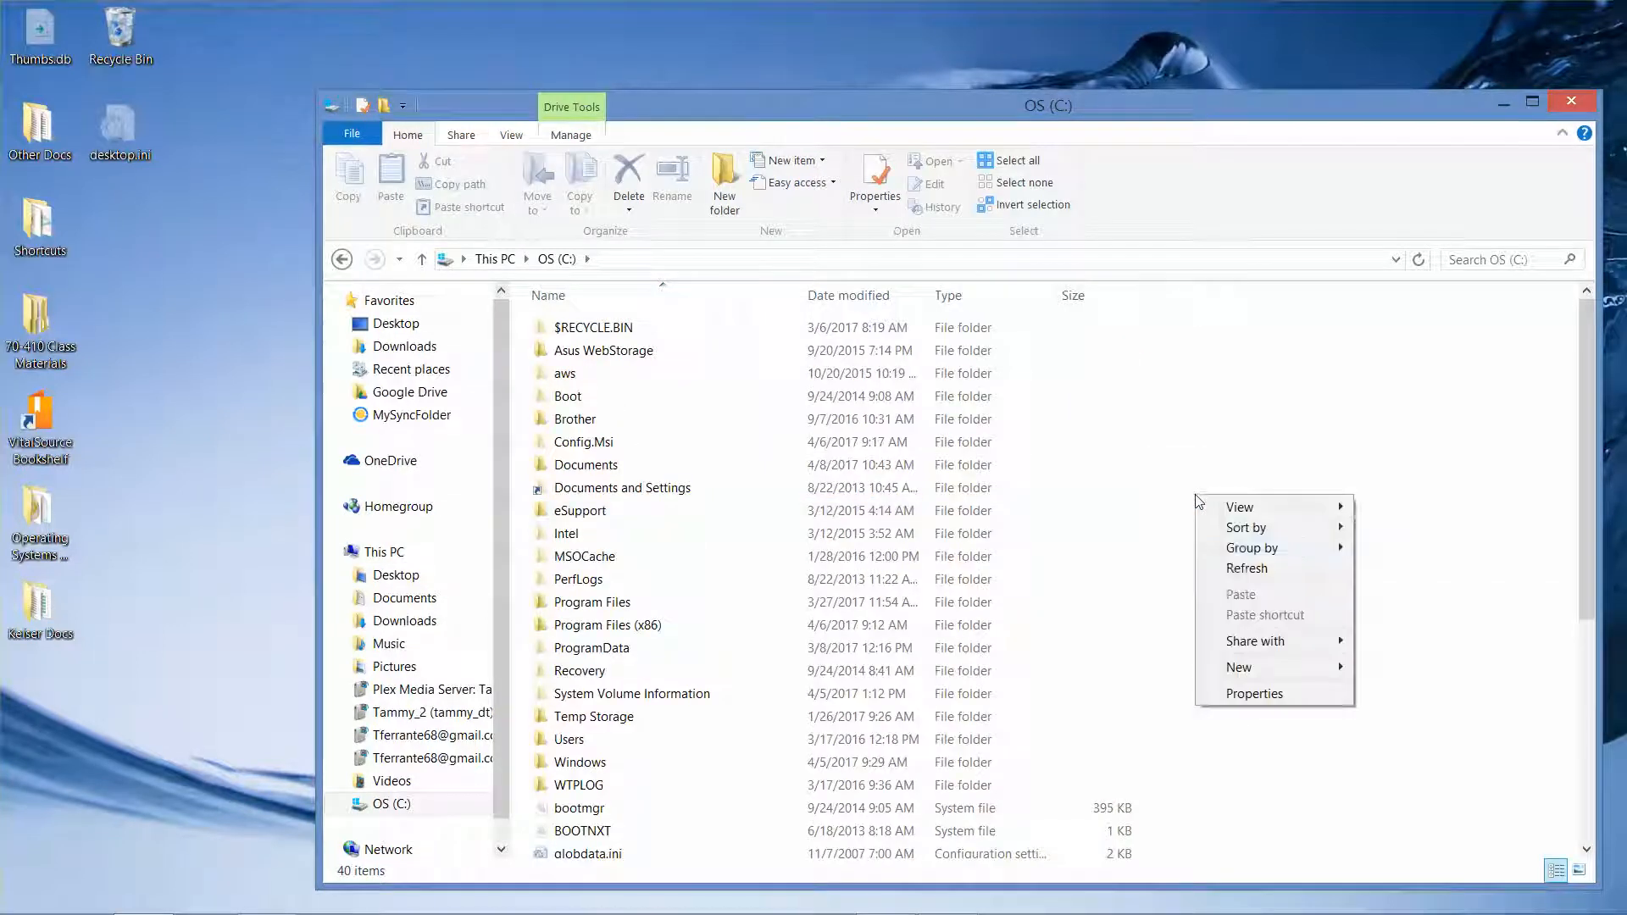
mouse_move(1239, 672)
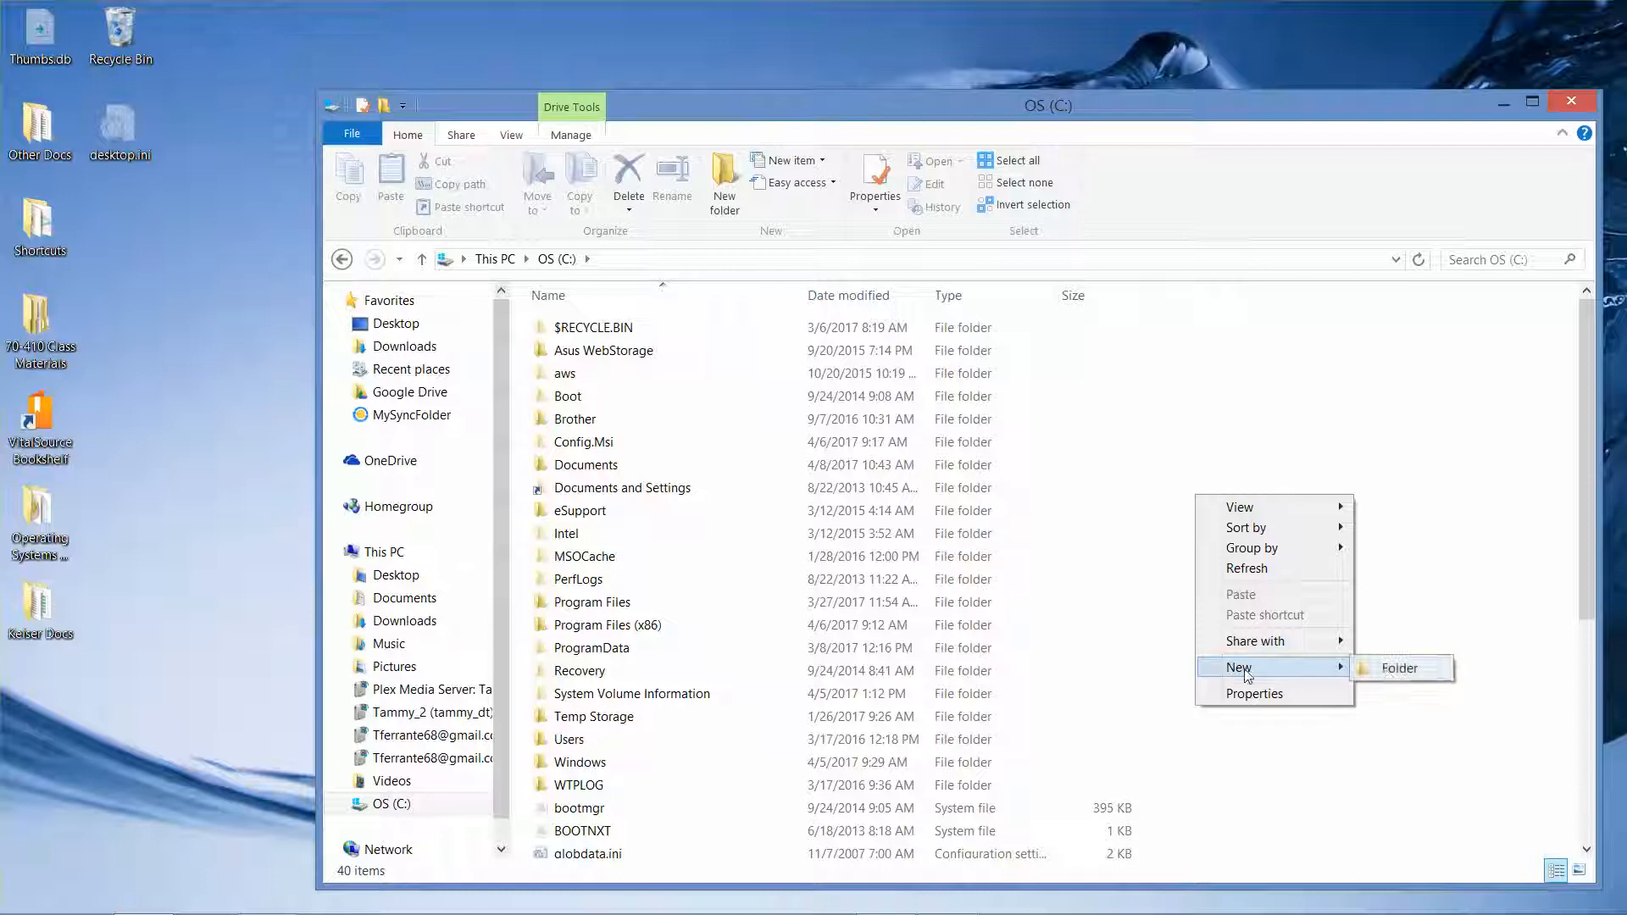
left_click(1399, 669)
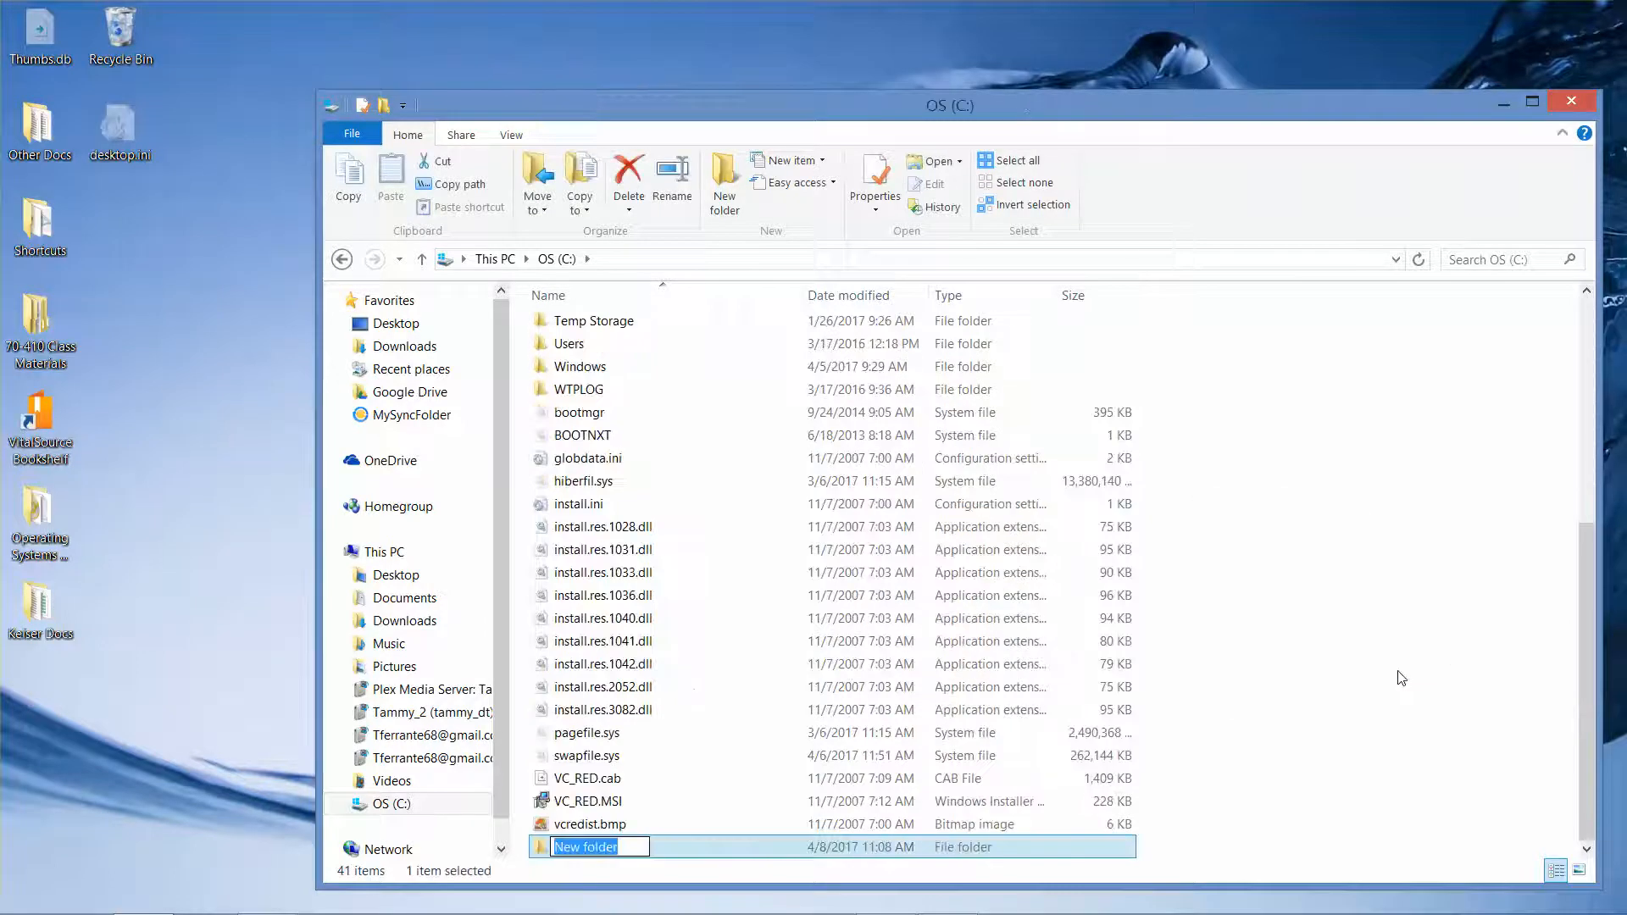
type("70-410")
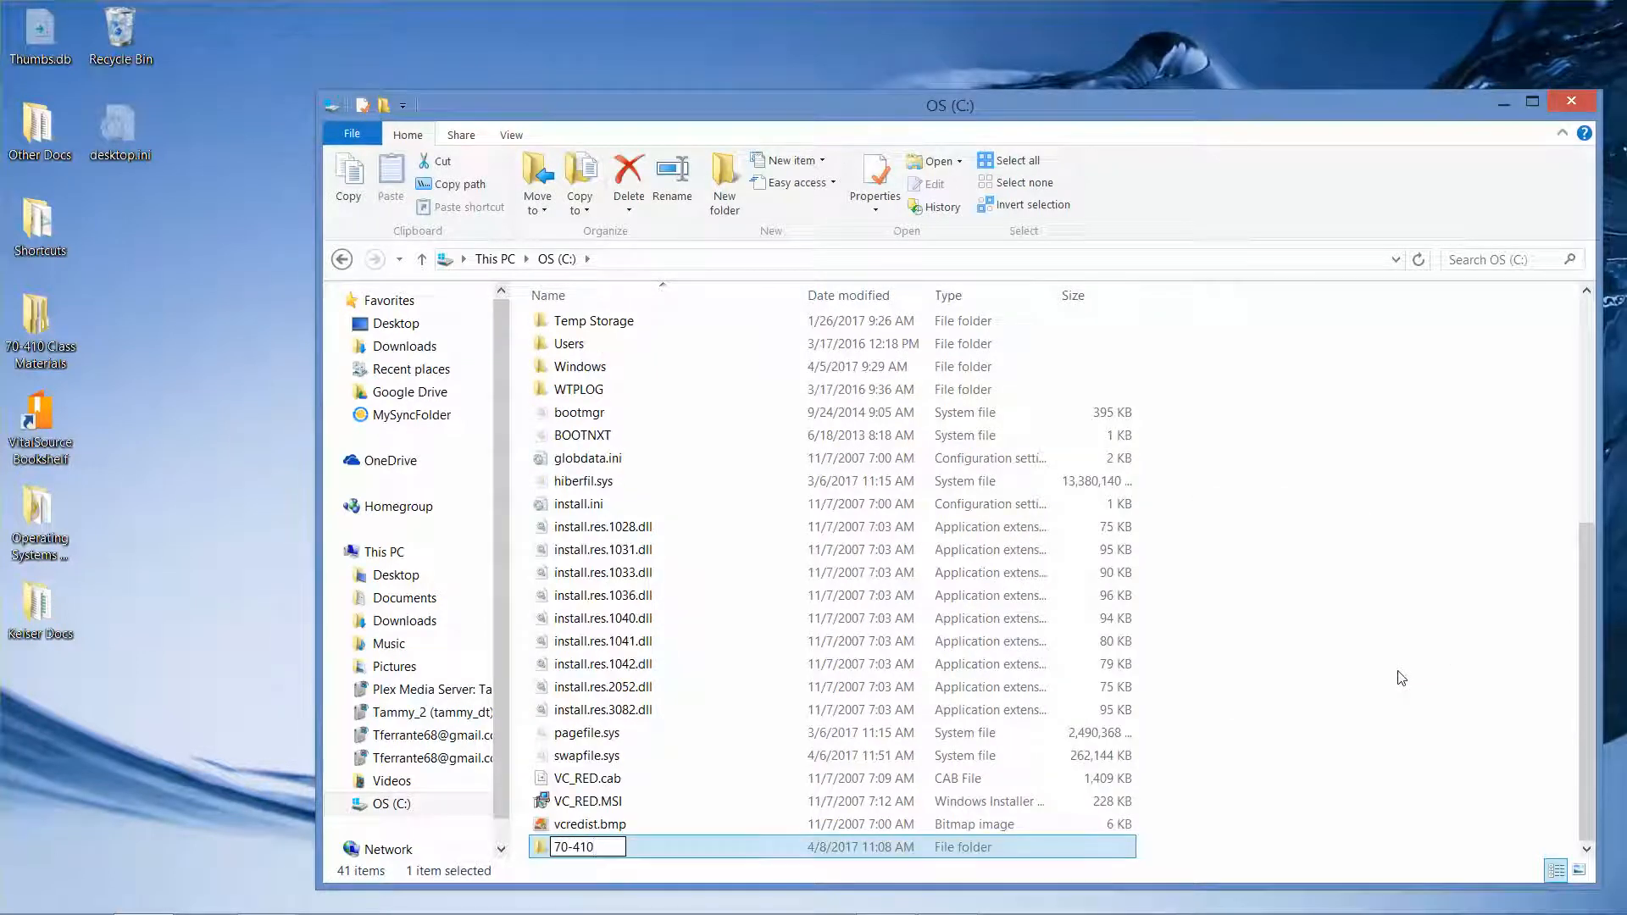
key("Return")
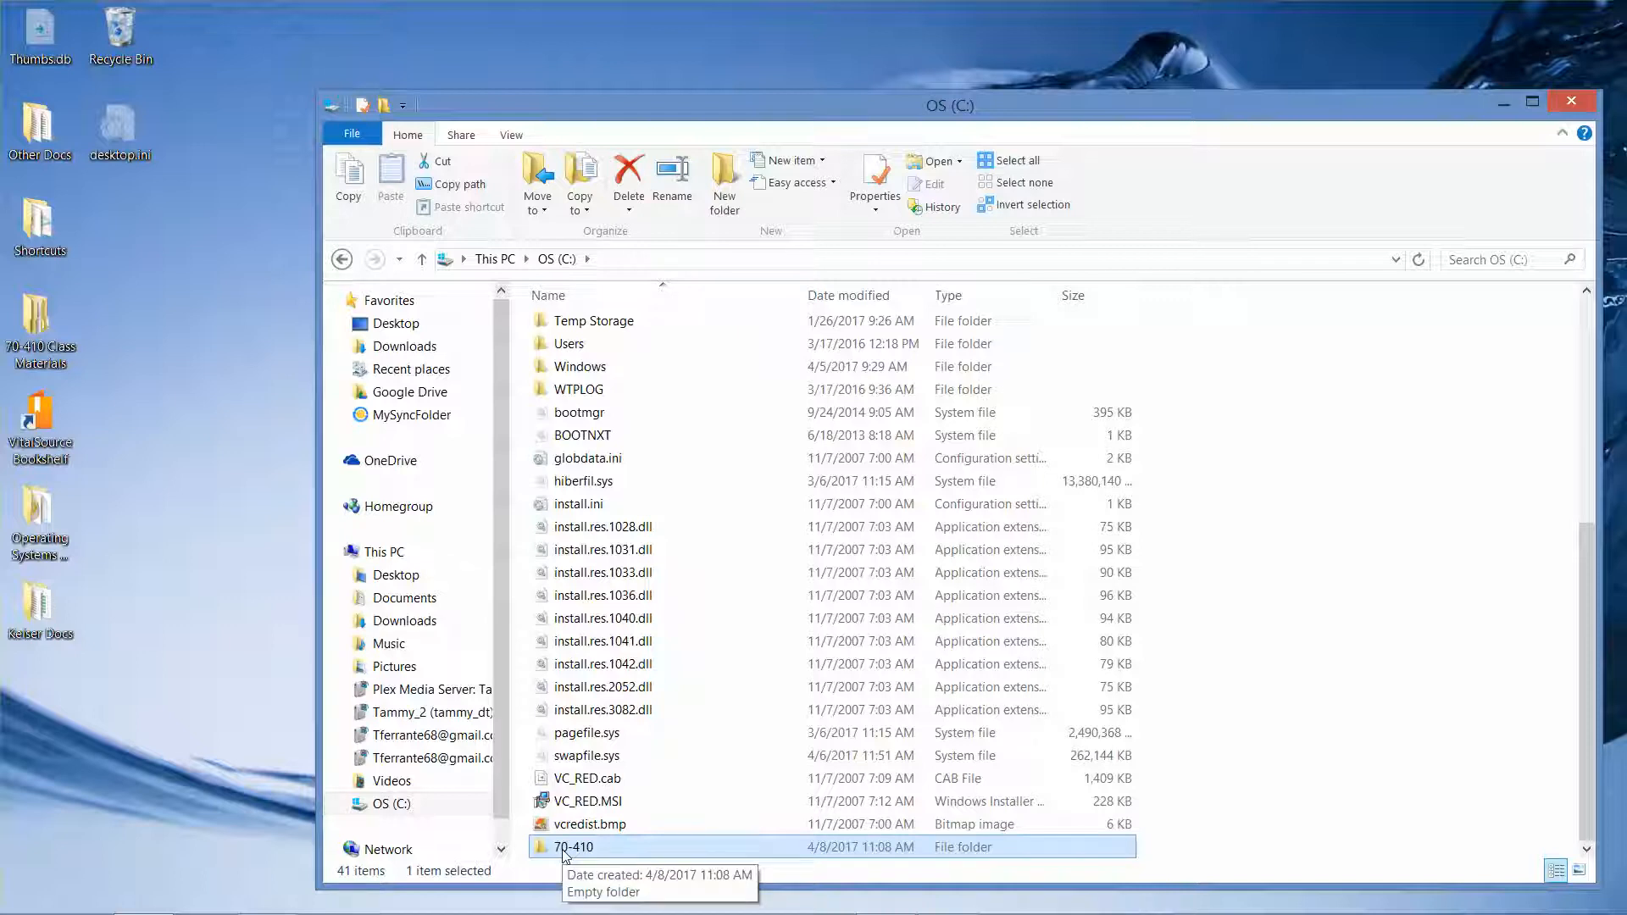
left_click_drag(565, 851, 212, 434)
left_click(249, 489)
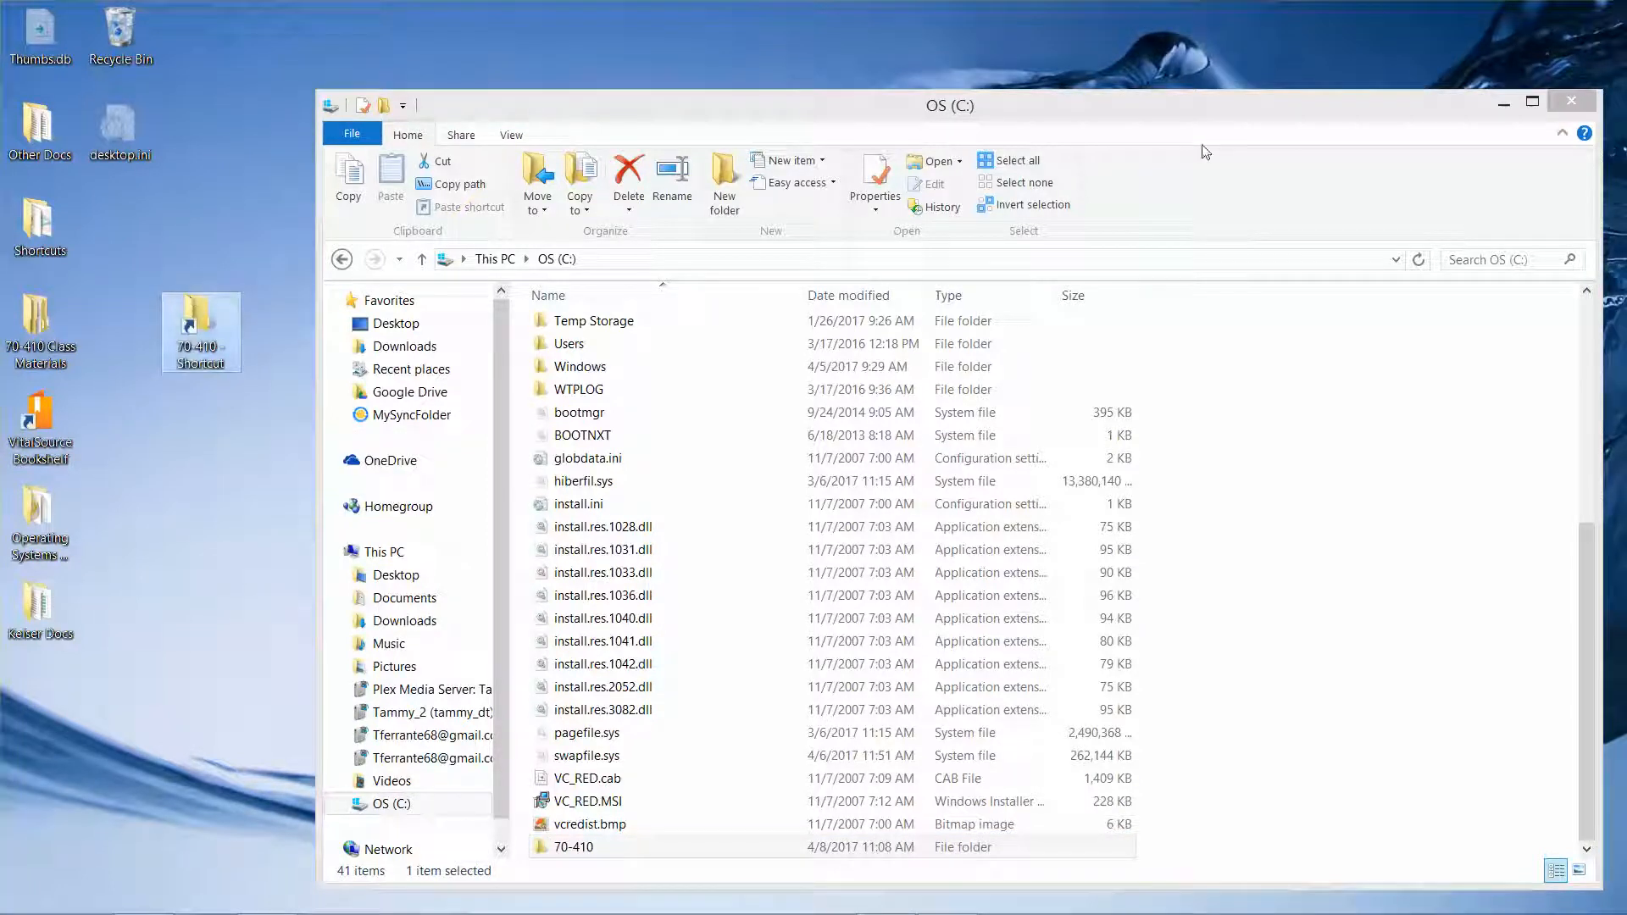
left_click(1573, 100)
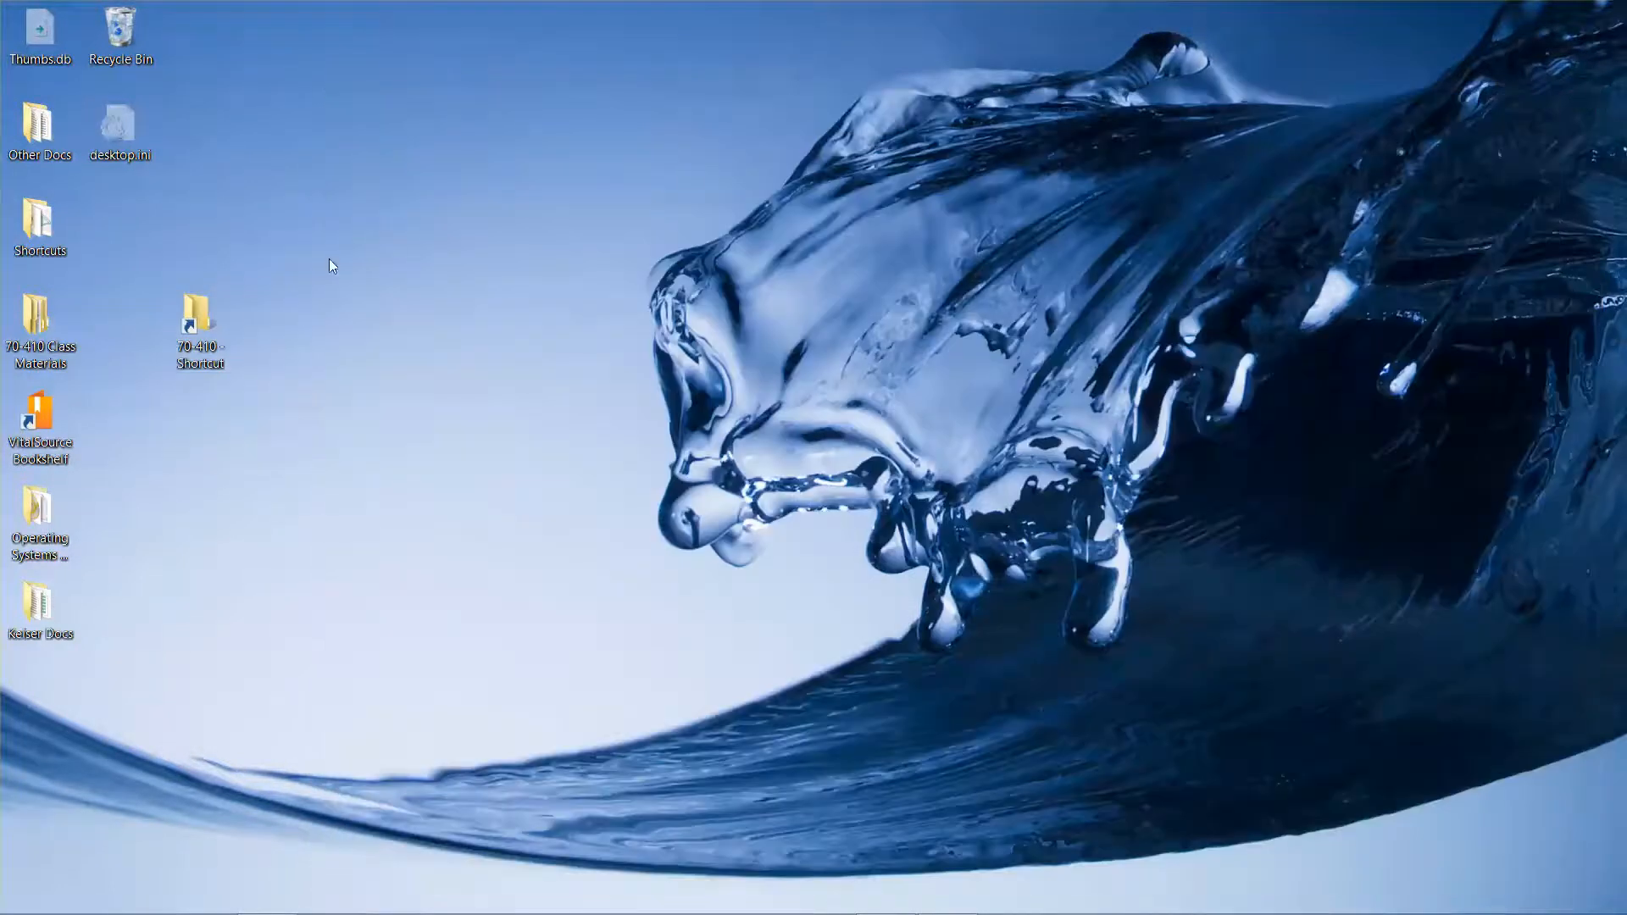
Create a folder named Machines inside 70-410
double_click(187, 321)
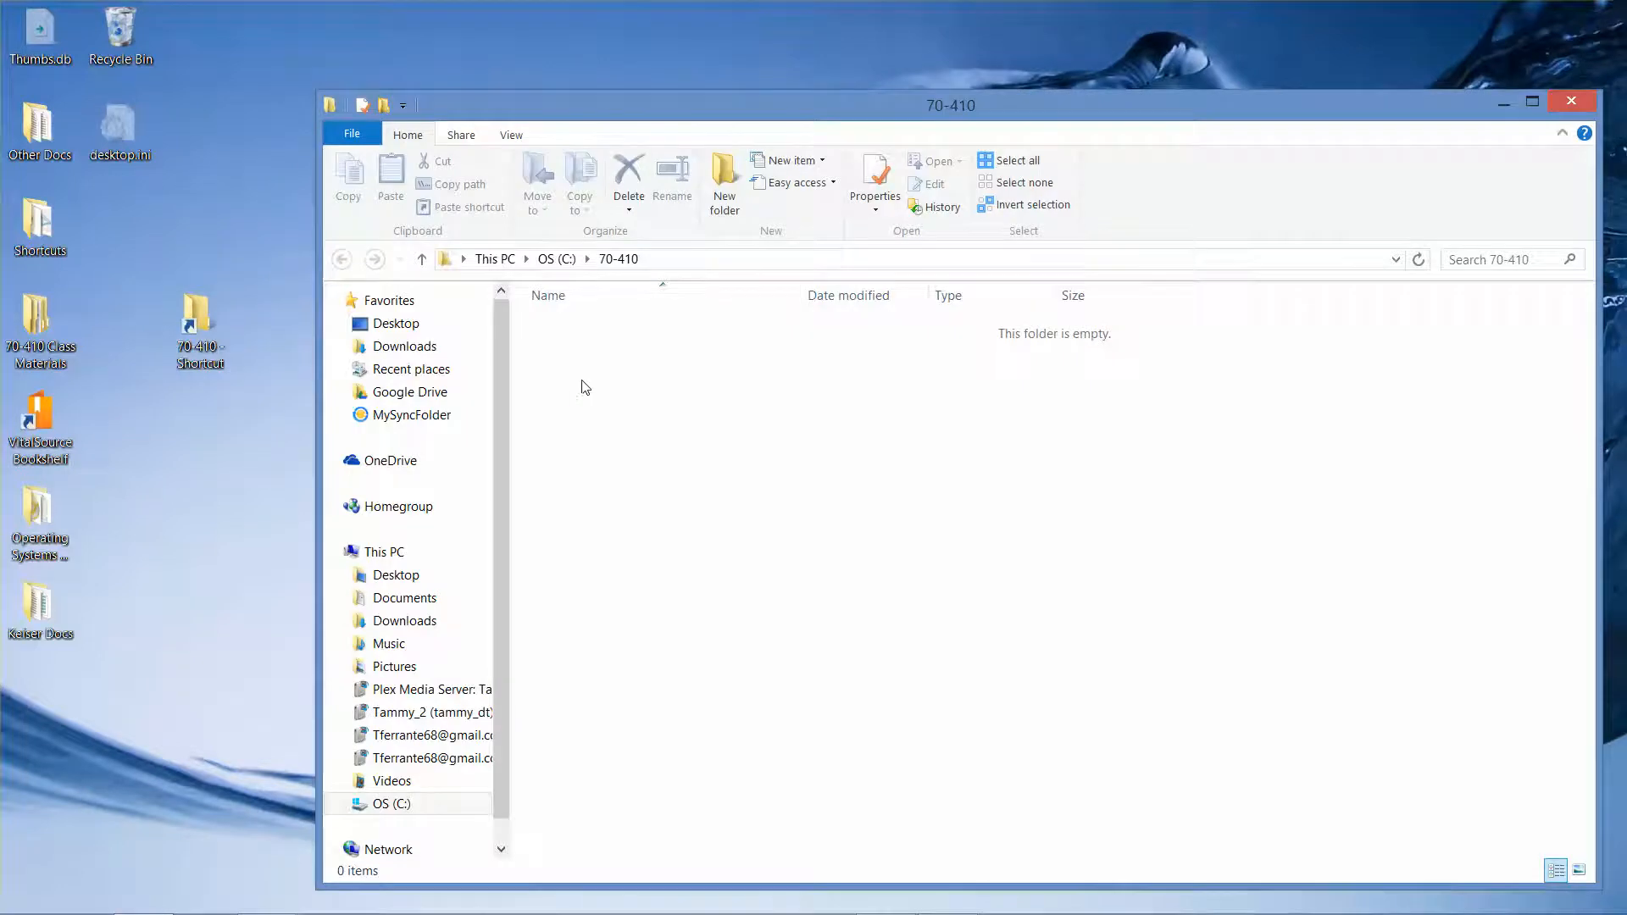
right_click(584, 387)
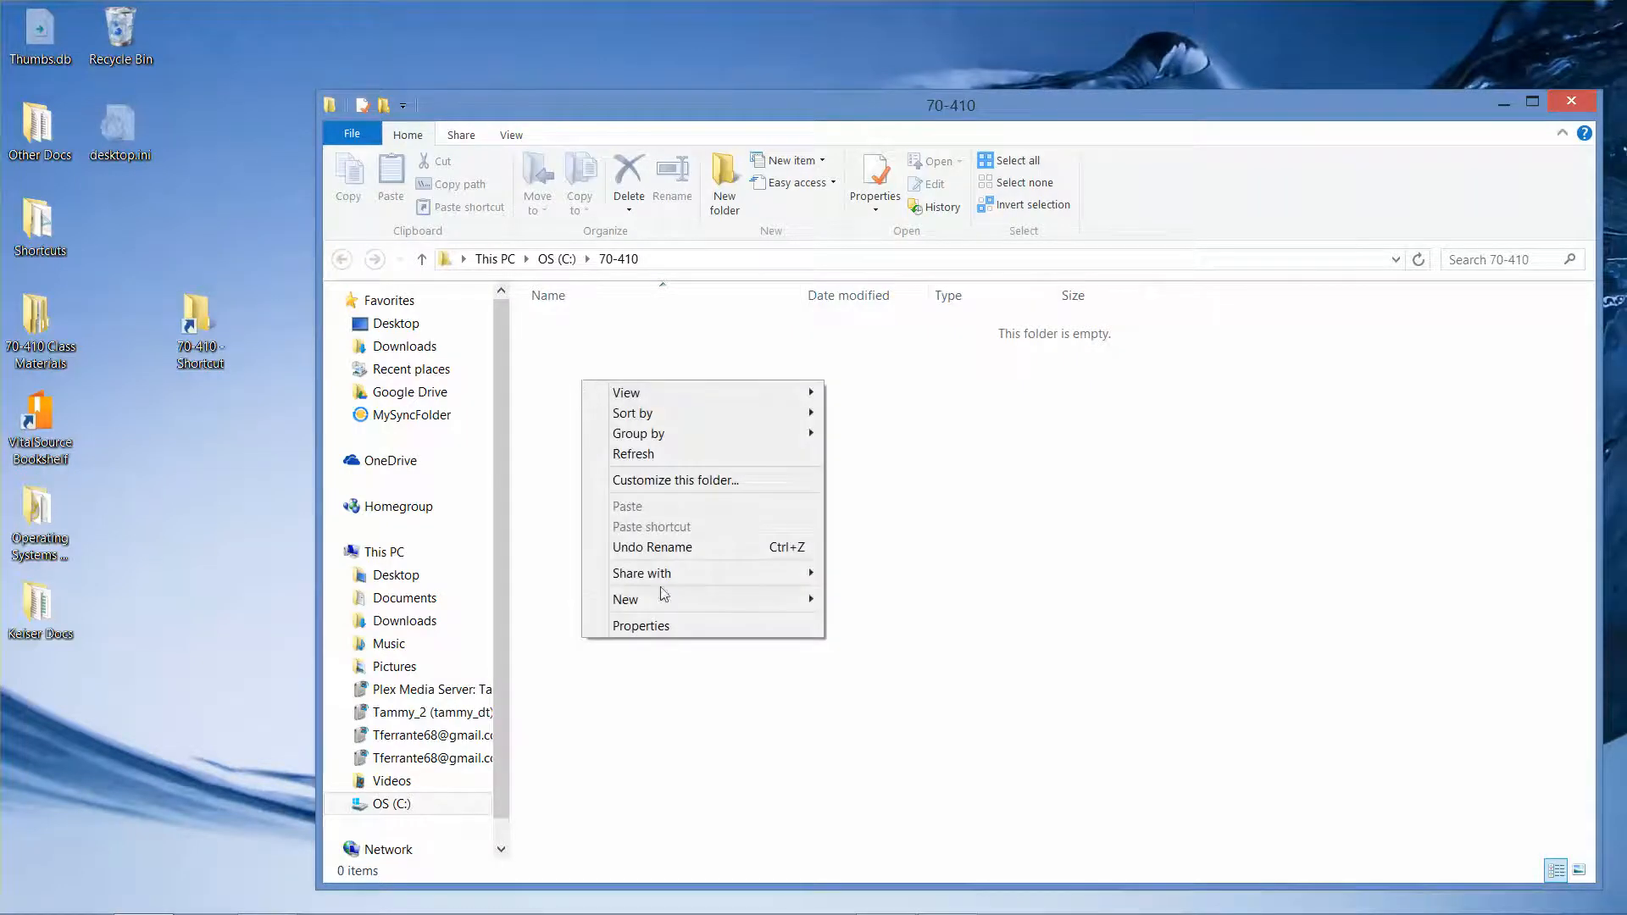
mouse_move(740, 609)
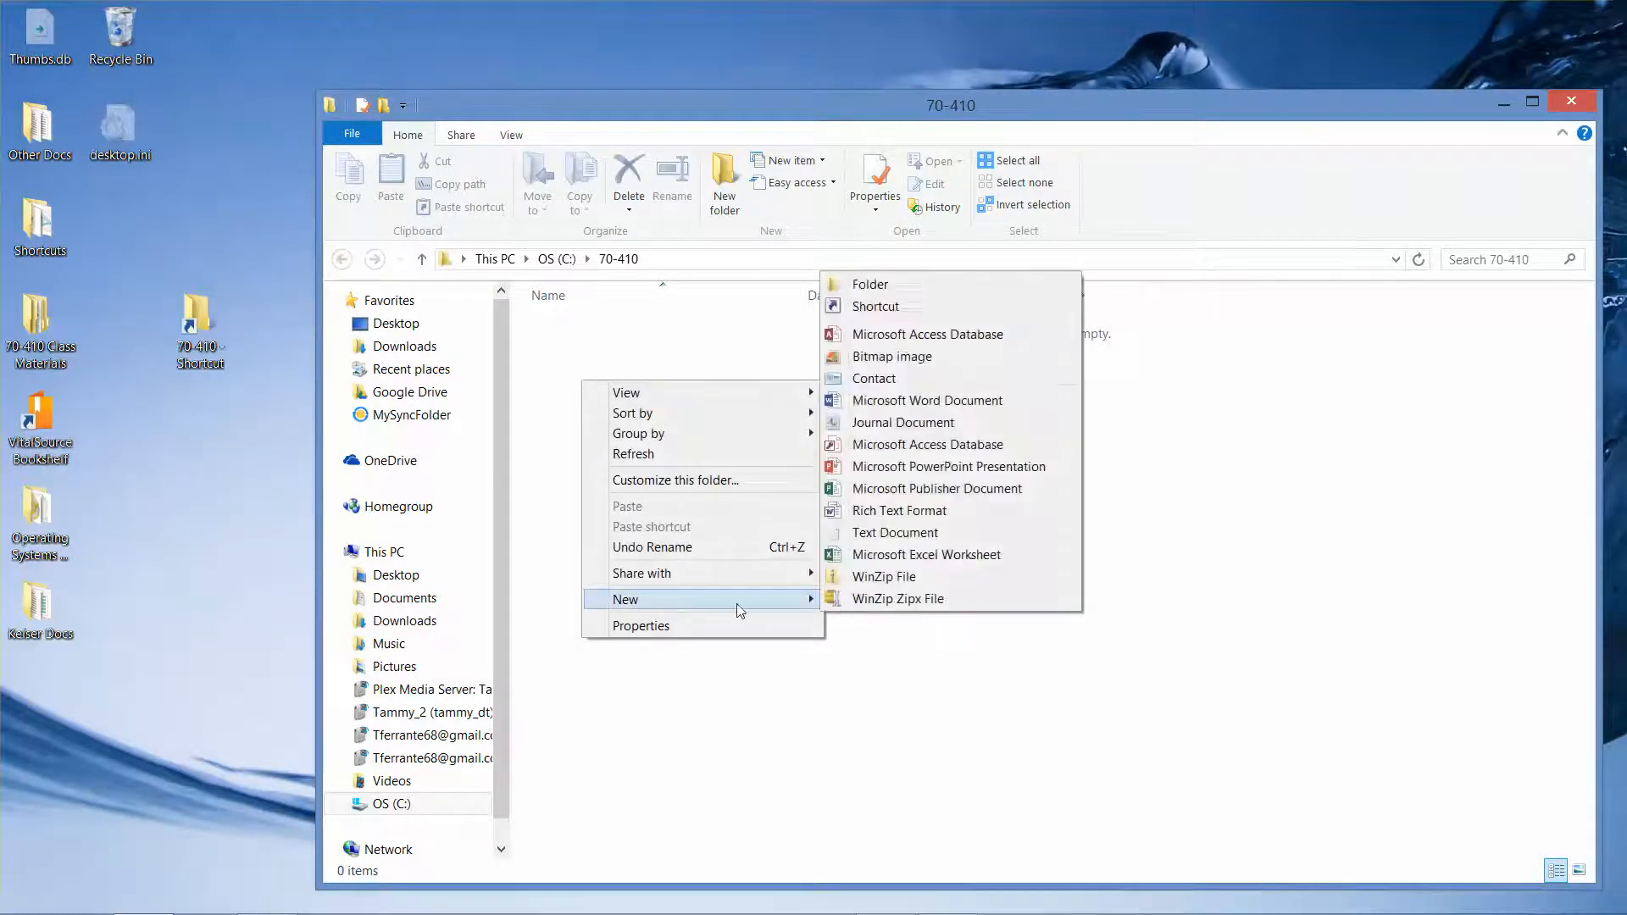
left_click(885, 286)
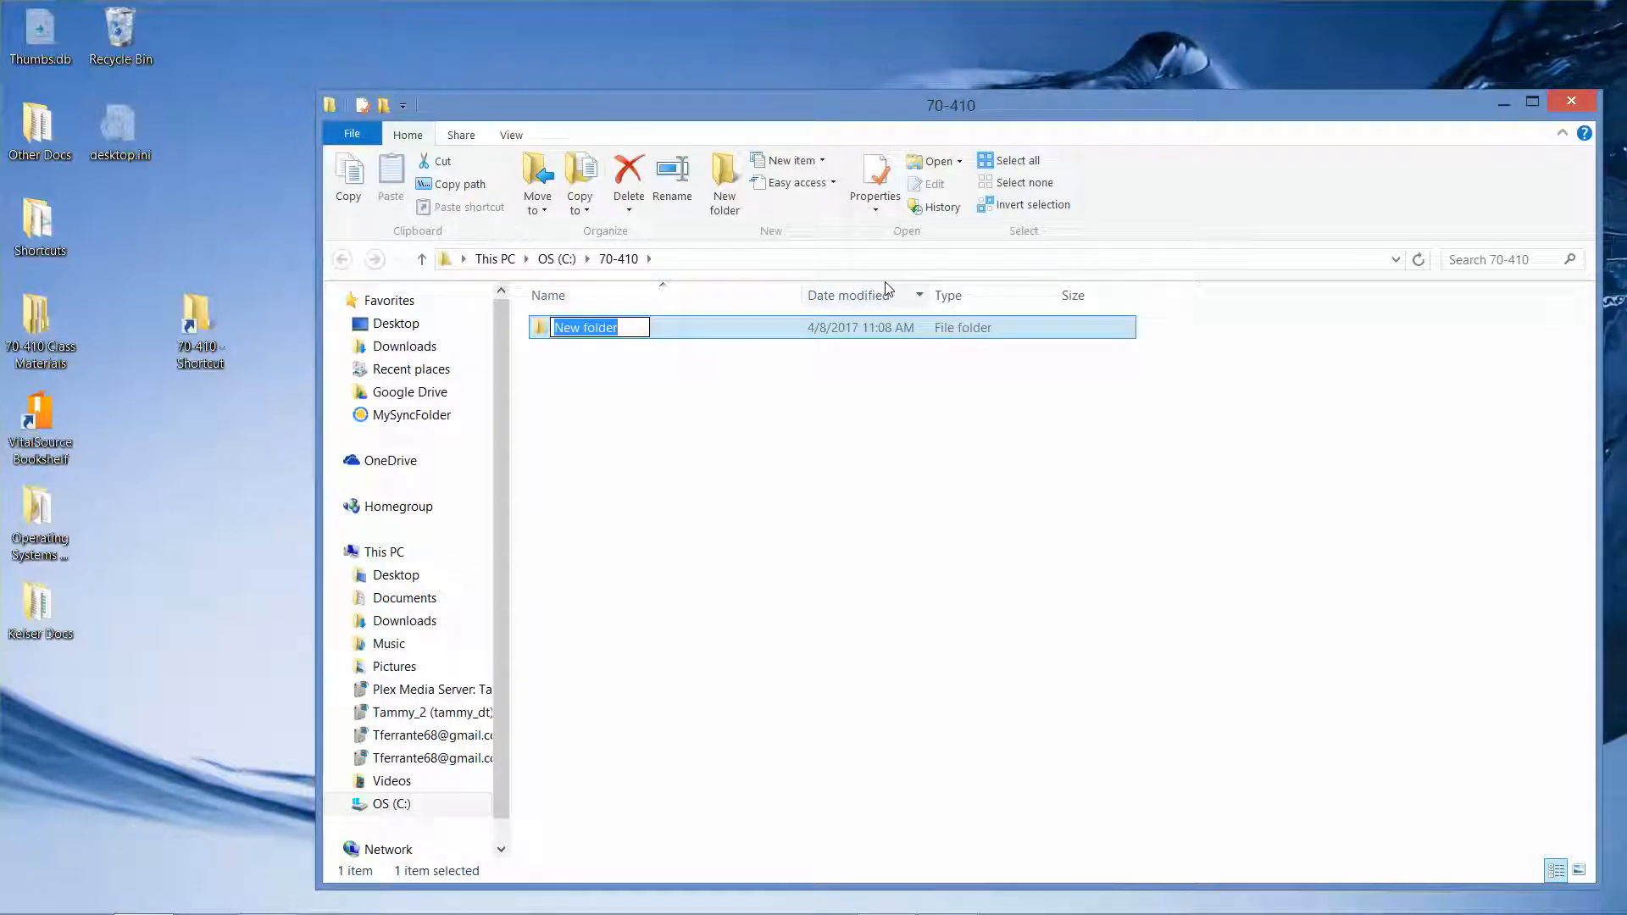
type("Virtual Mac")
key("BackSpace")
key("BackSpace")
key("BackSpace")
key("BackSpace")
key("BackSpace")
key("BackSpace")
key("BackSpace")
key("BackSpace")
key("BackSpace")
key("BackSpace")
key("BackSpace")
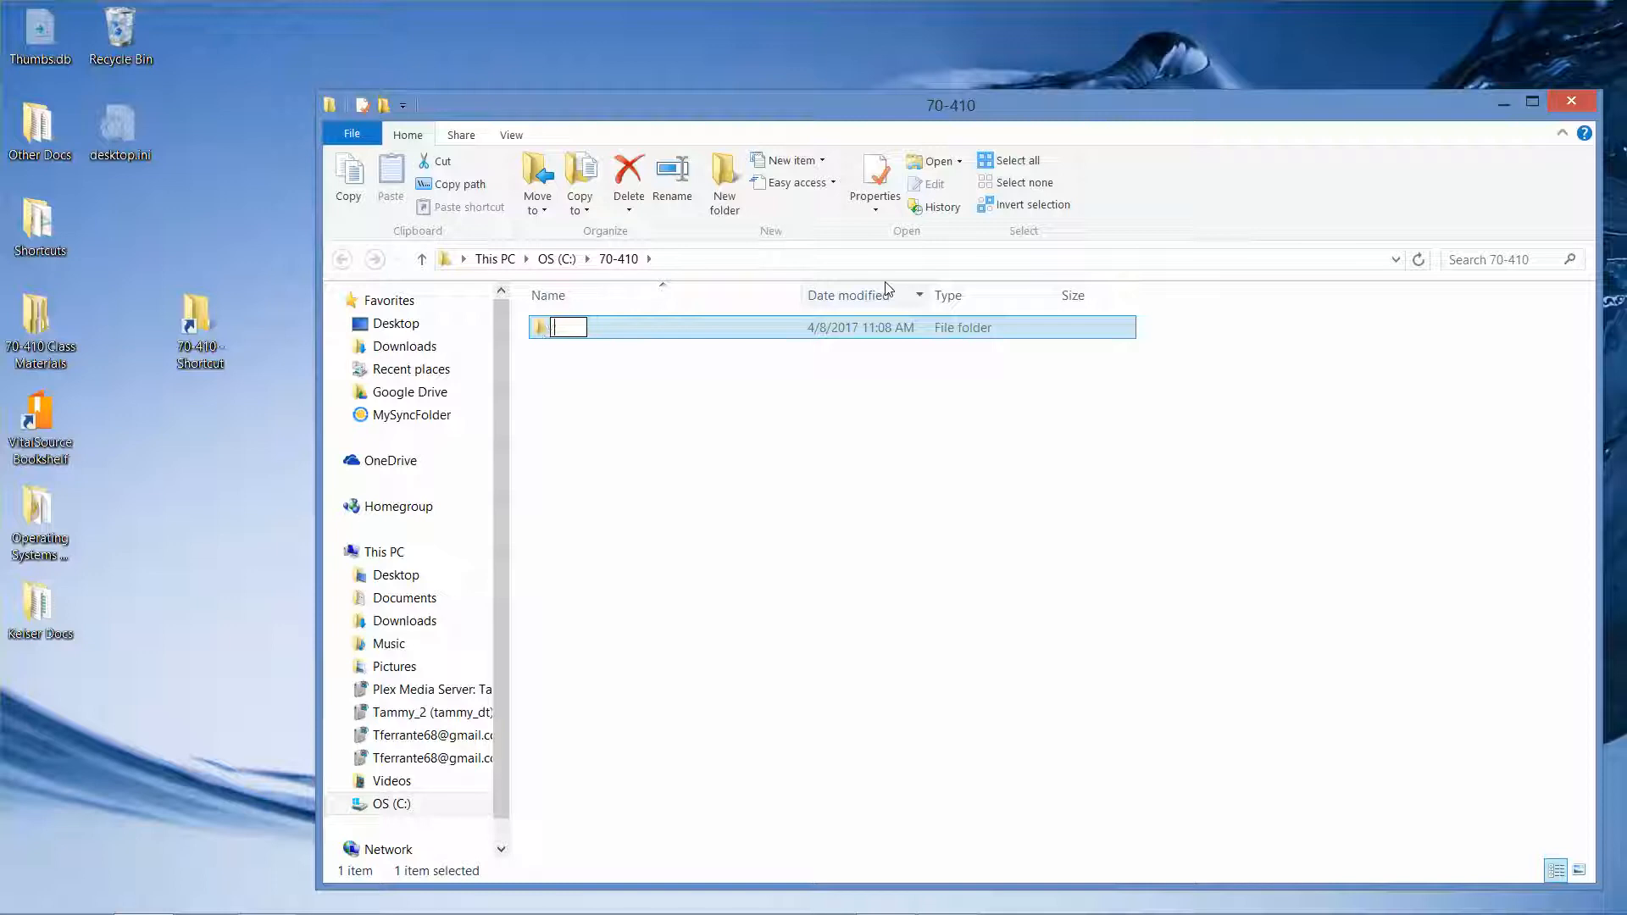
type("Machines")
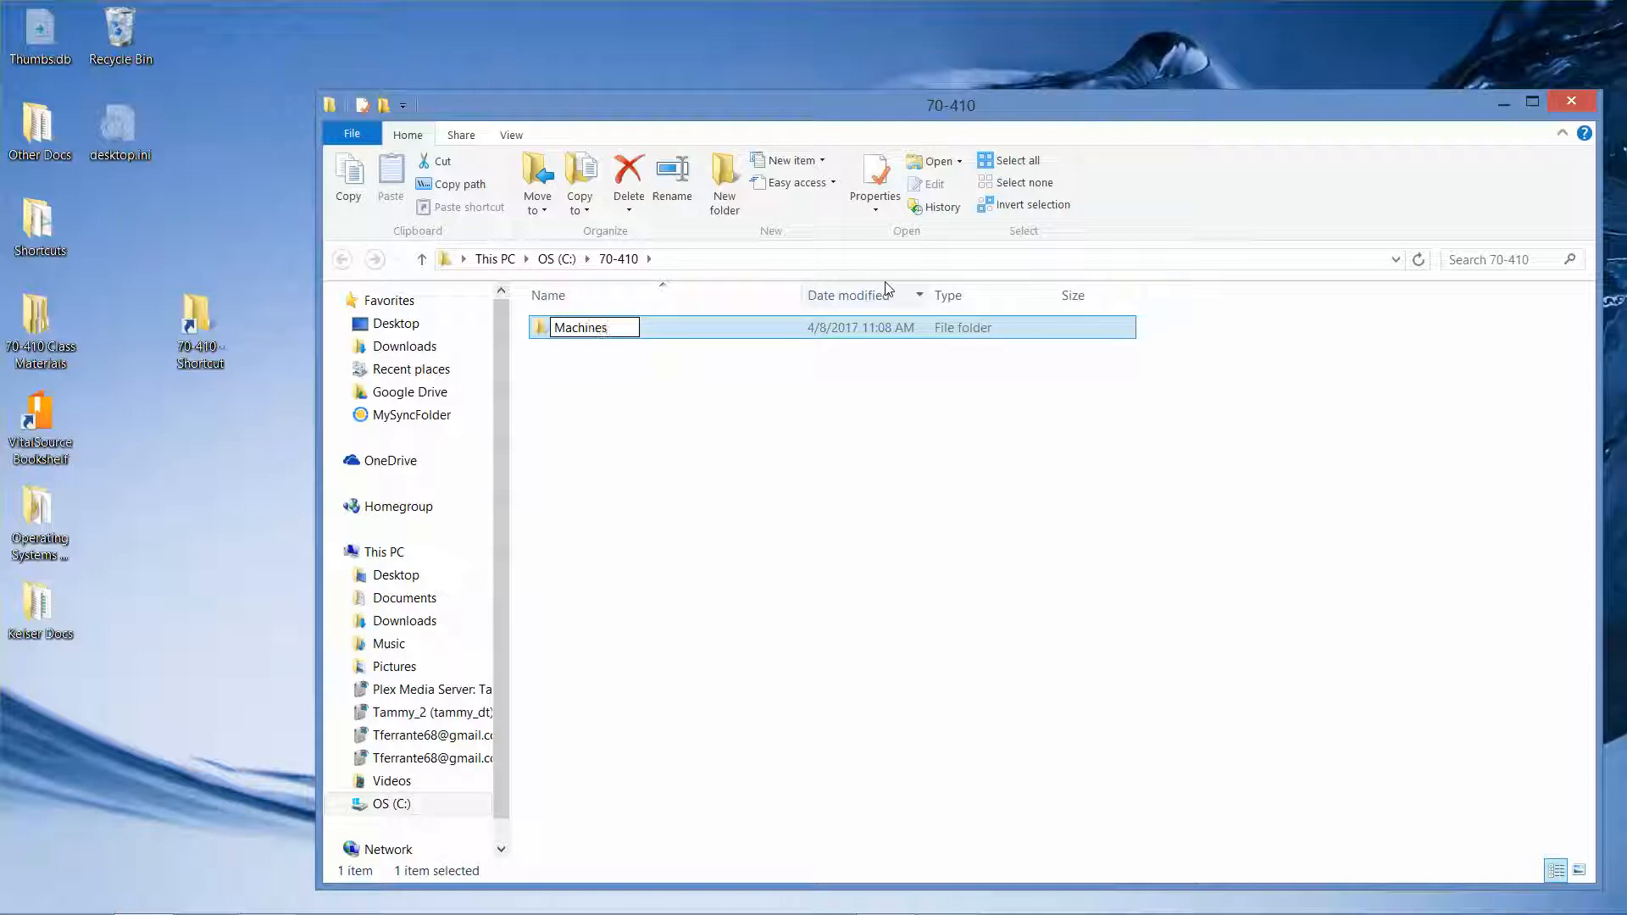
left_click(684, 389)
Create a second folder named Disks in 70-410 and close the window
right_click(685, 389)
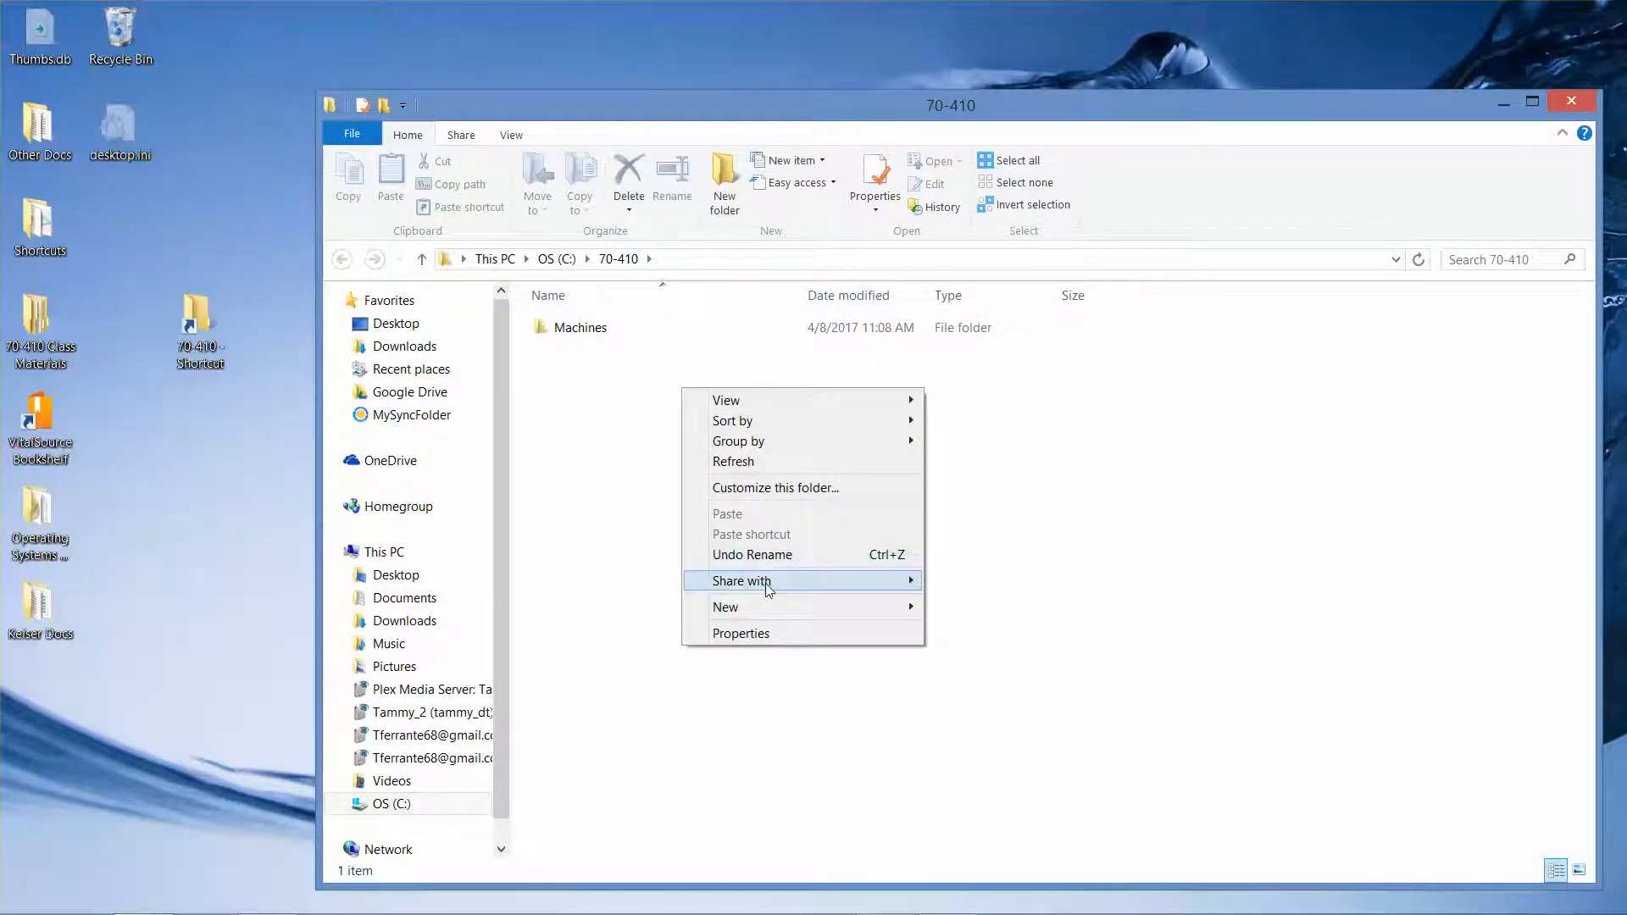
mouse_move(781, 606)
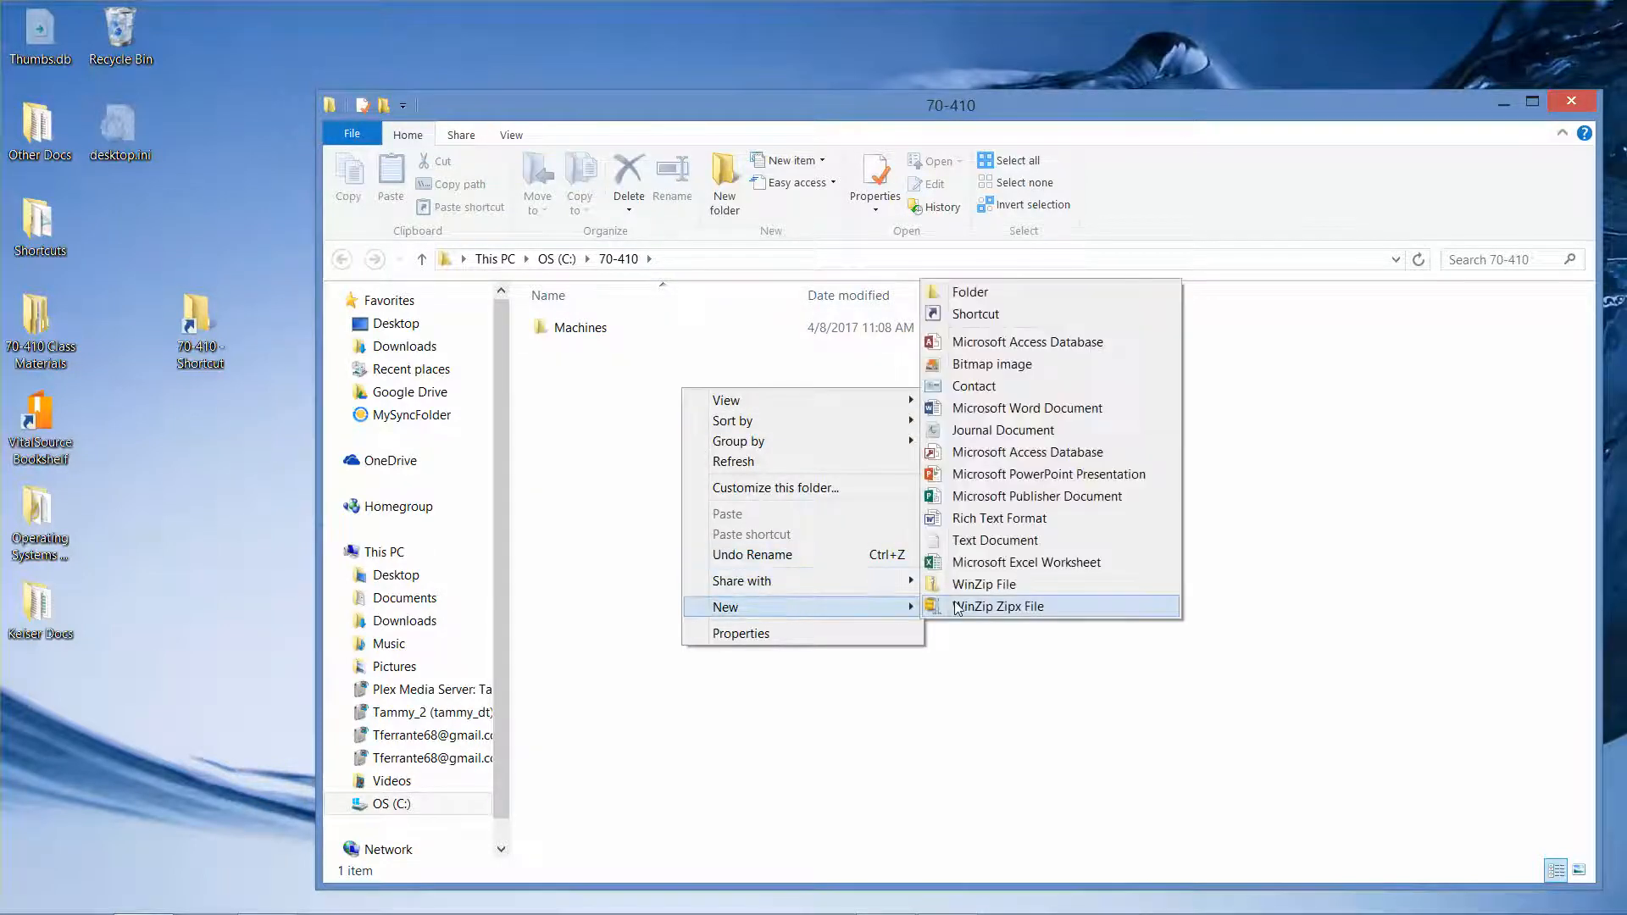
left_click(1006, 294)
type("Disks")
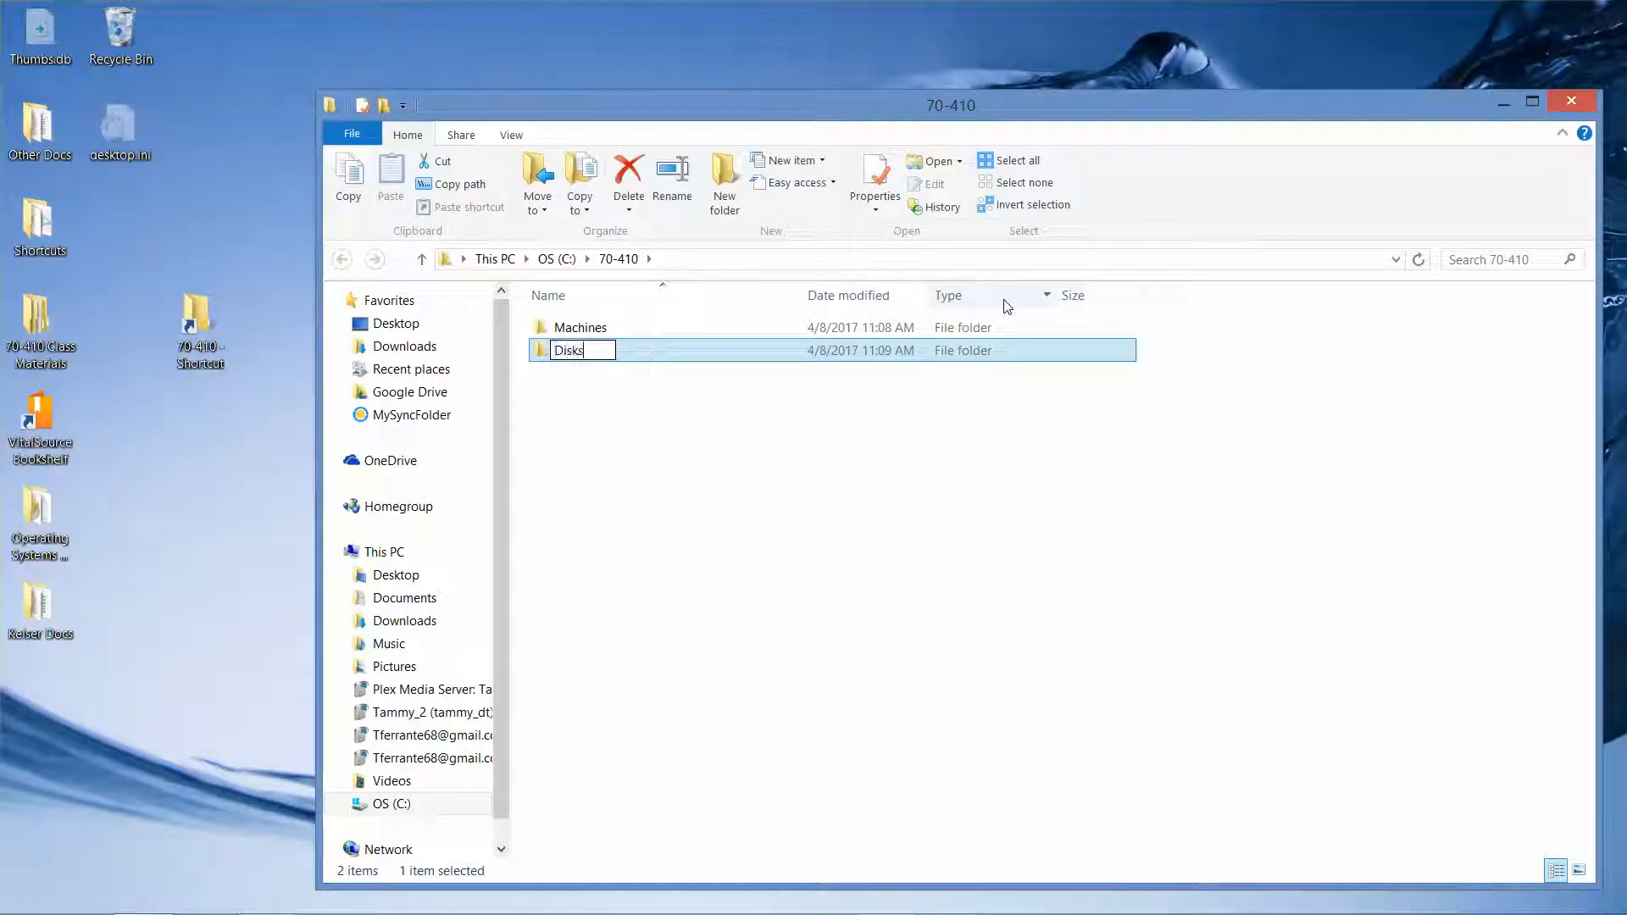
key("Return")
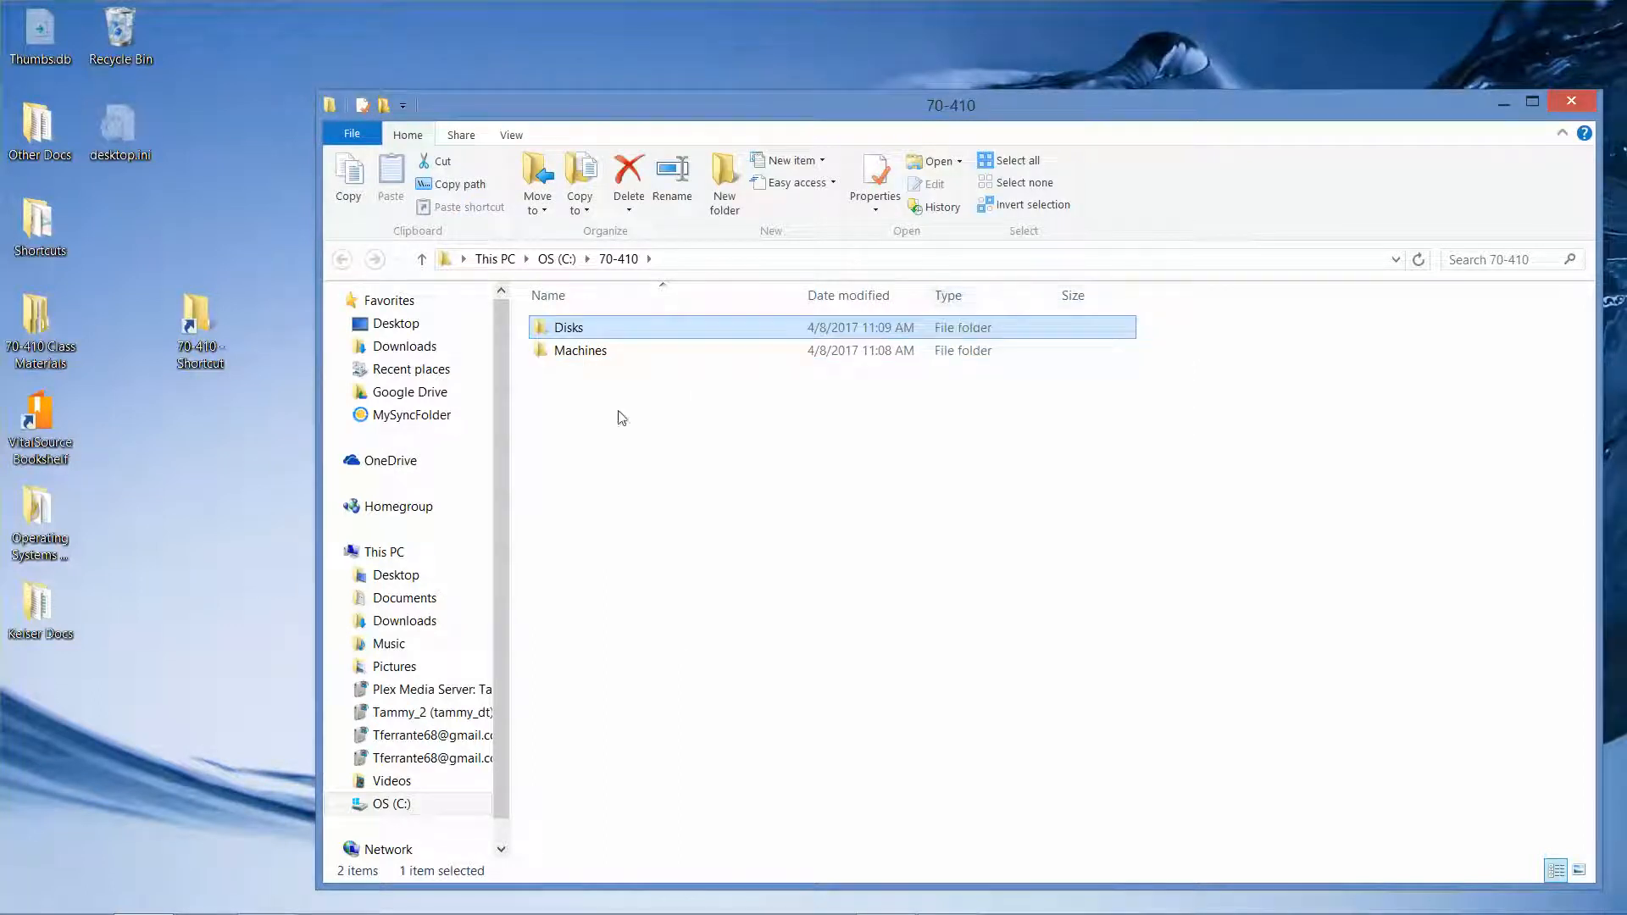
left_click(1570, 102)
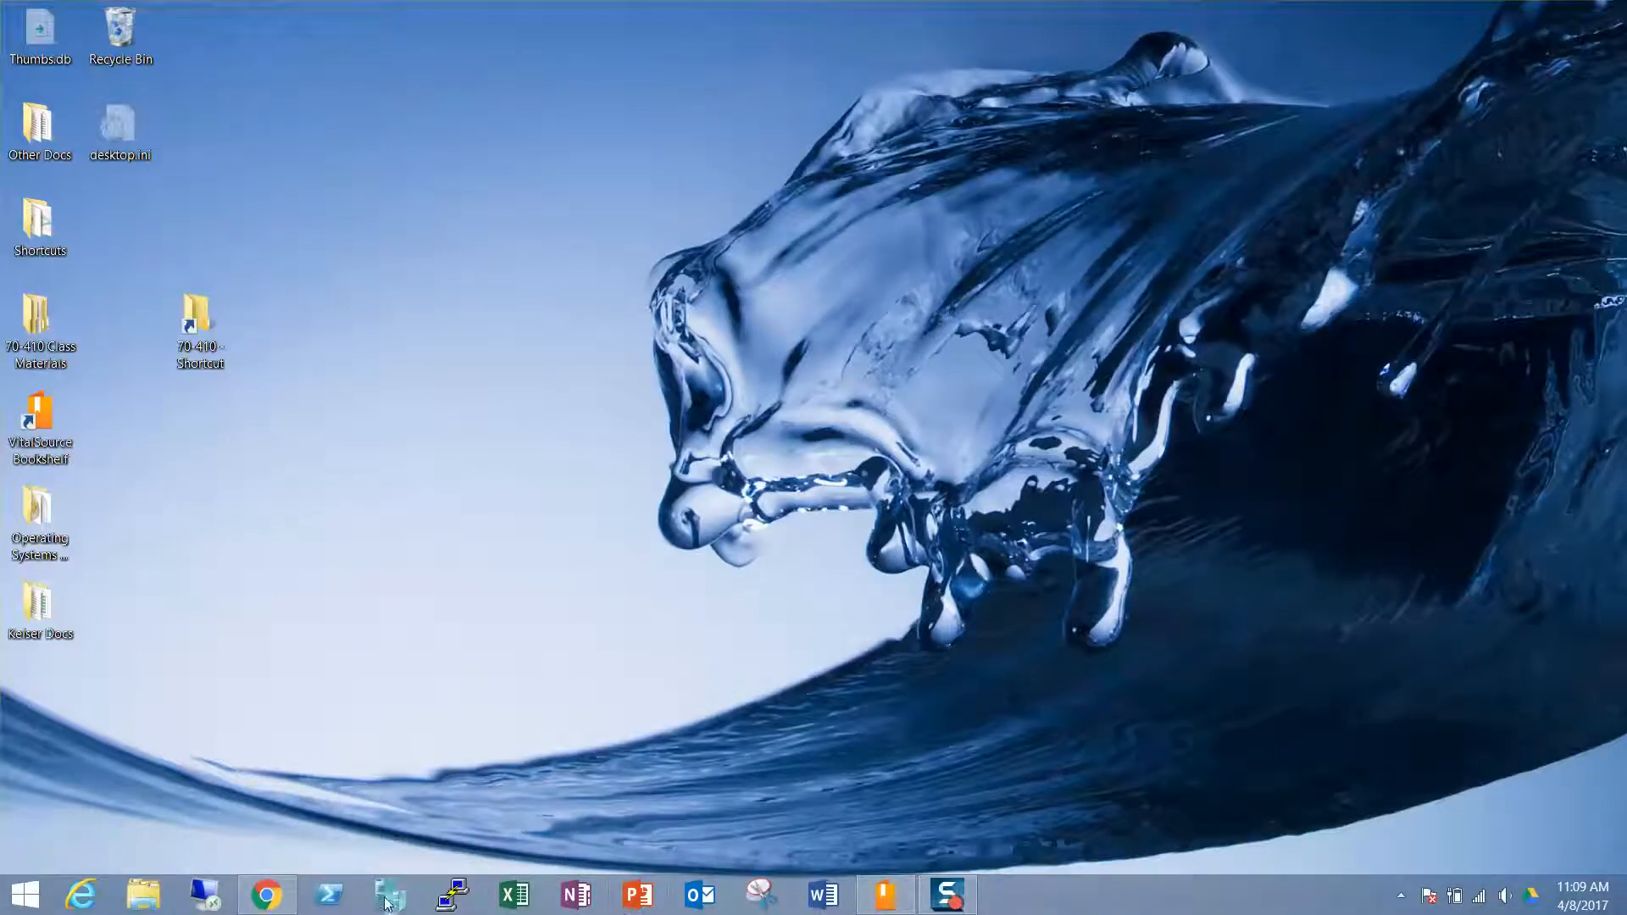
Launch Hyper-V Manager from the taskbar and select the local host node
left_click(386, 904)
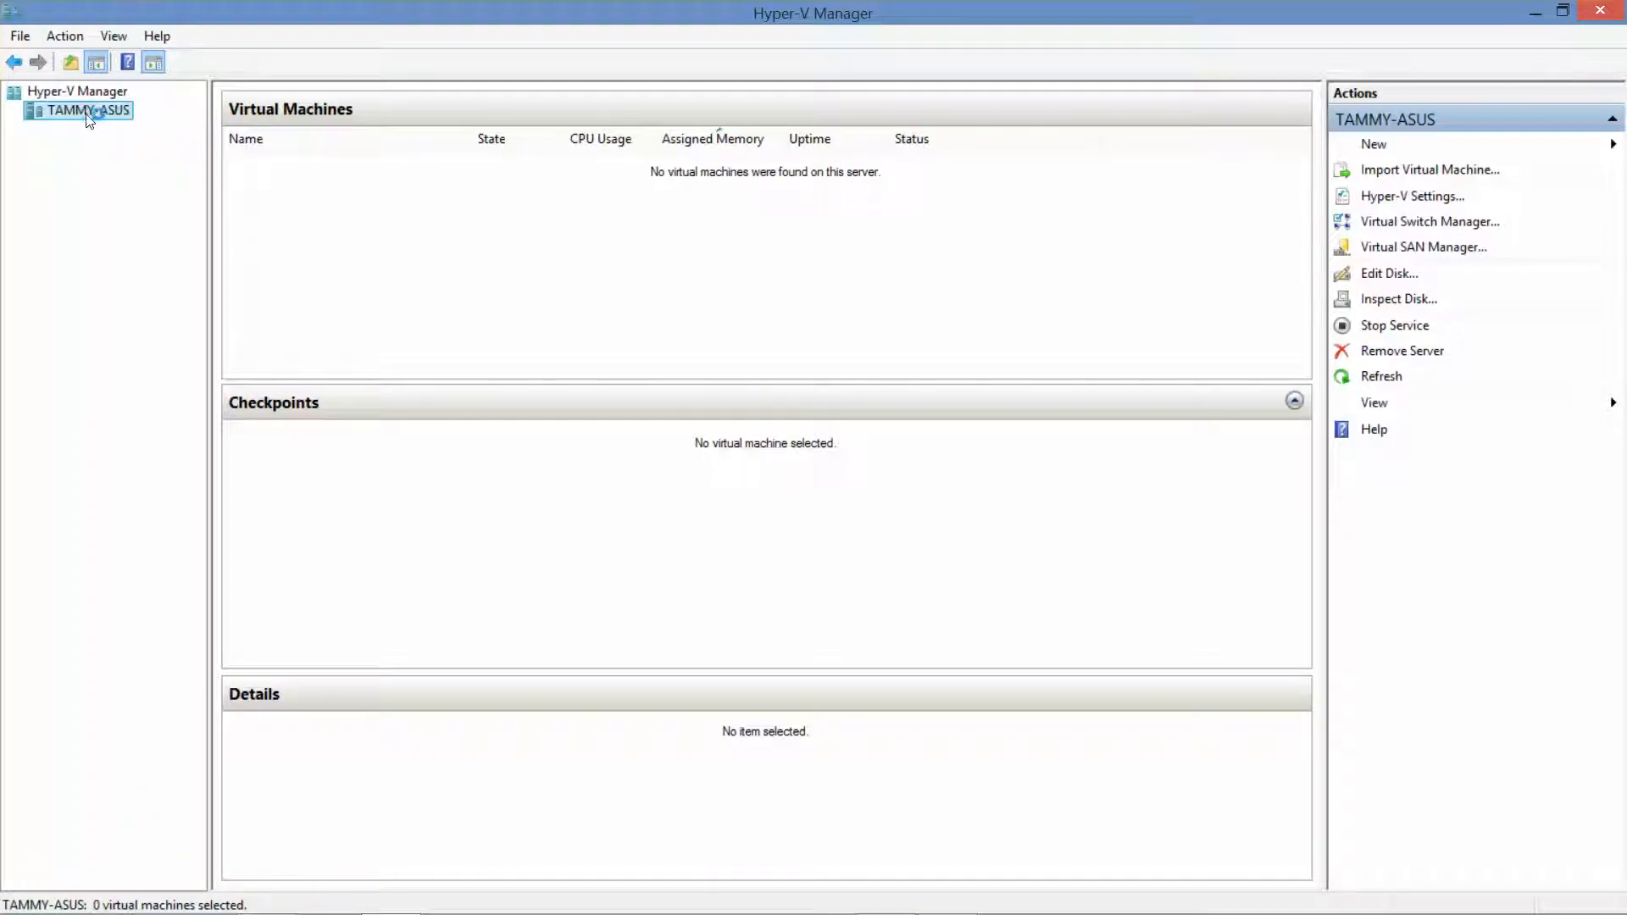
left_click(88, 91)
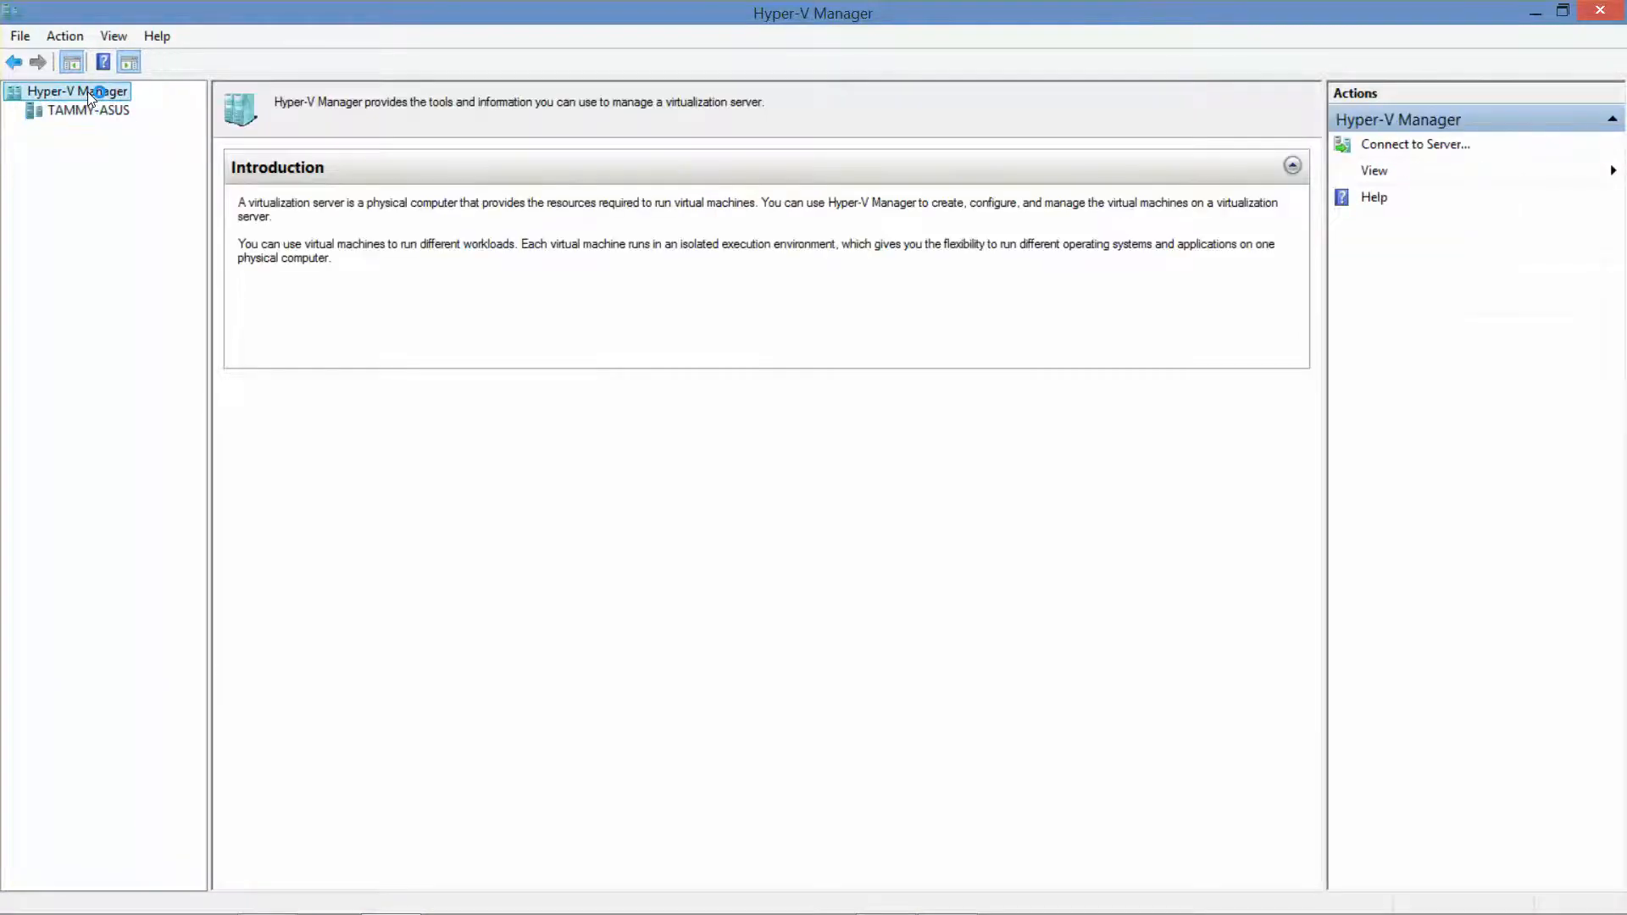
left_click(92, 111)
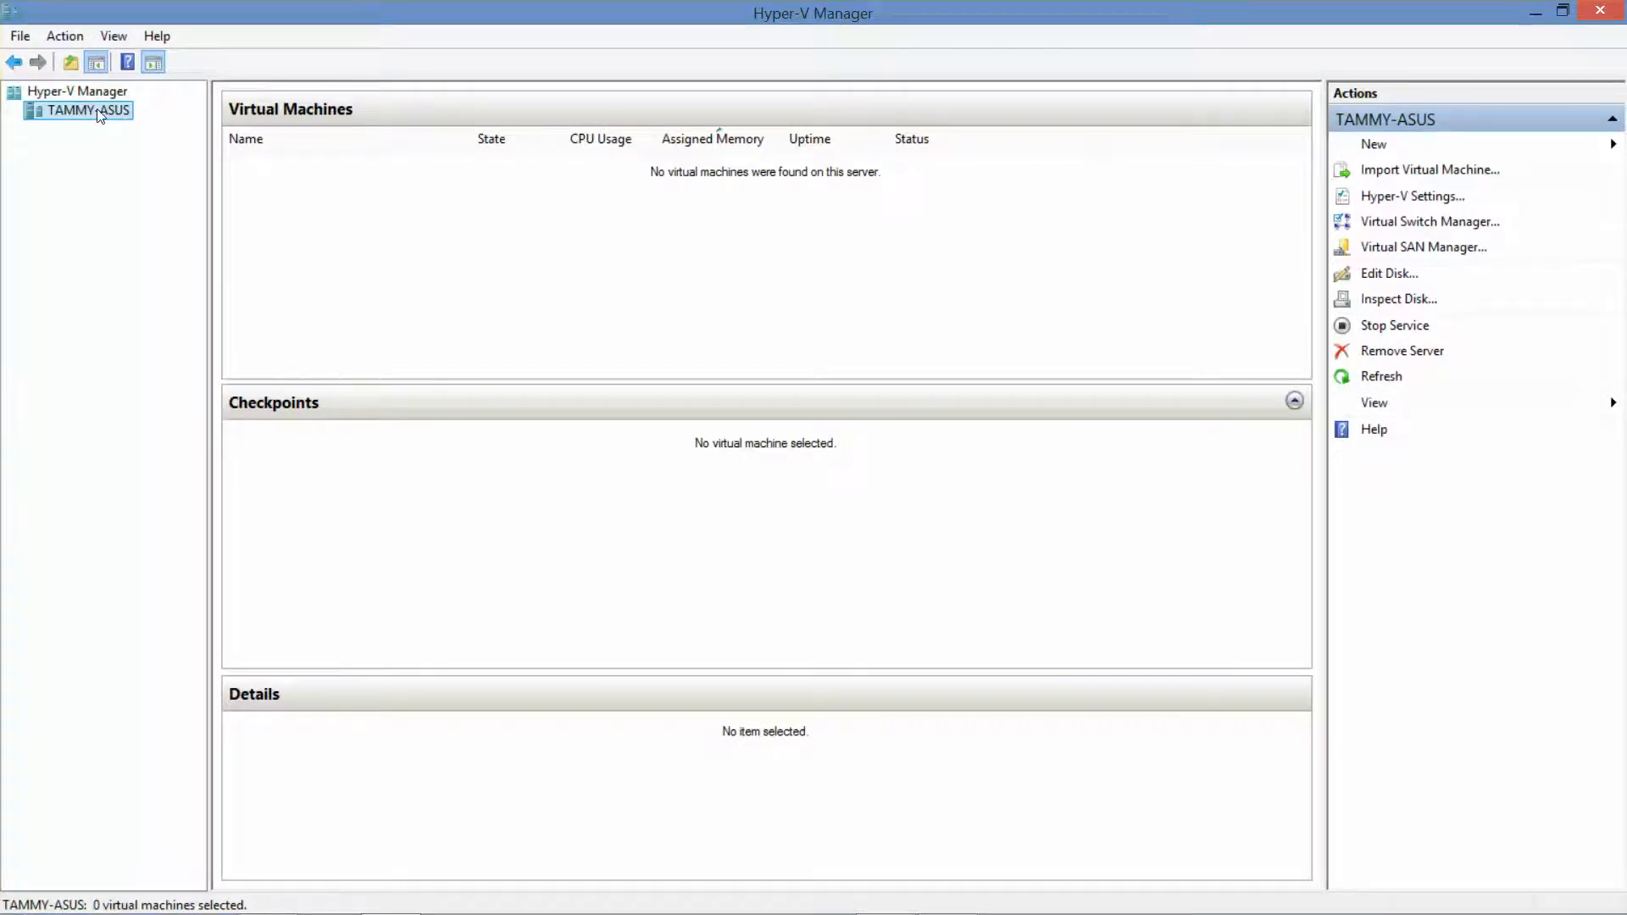
Stop the Virtual Machine Management service, confirm Turn Off, then start the service again
right_click(100, 117)
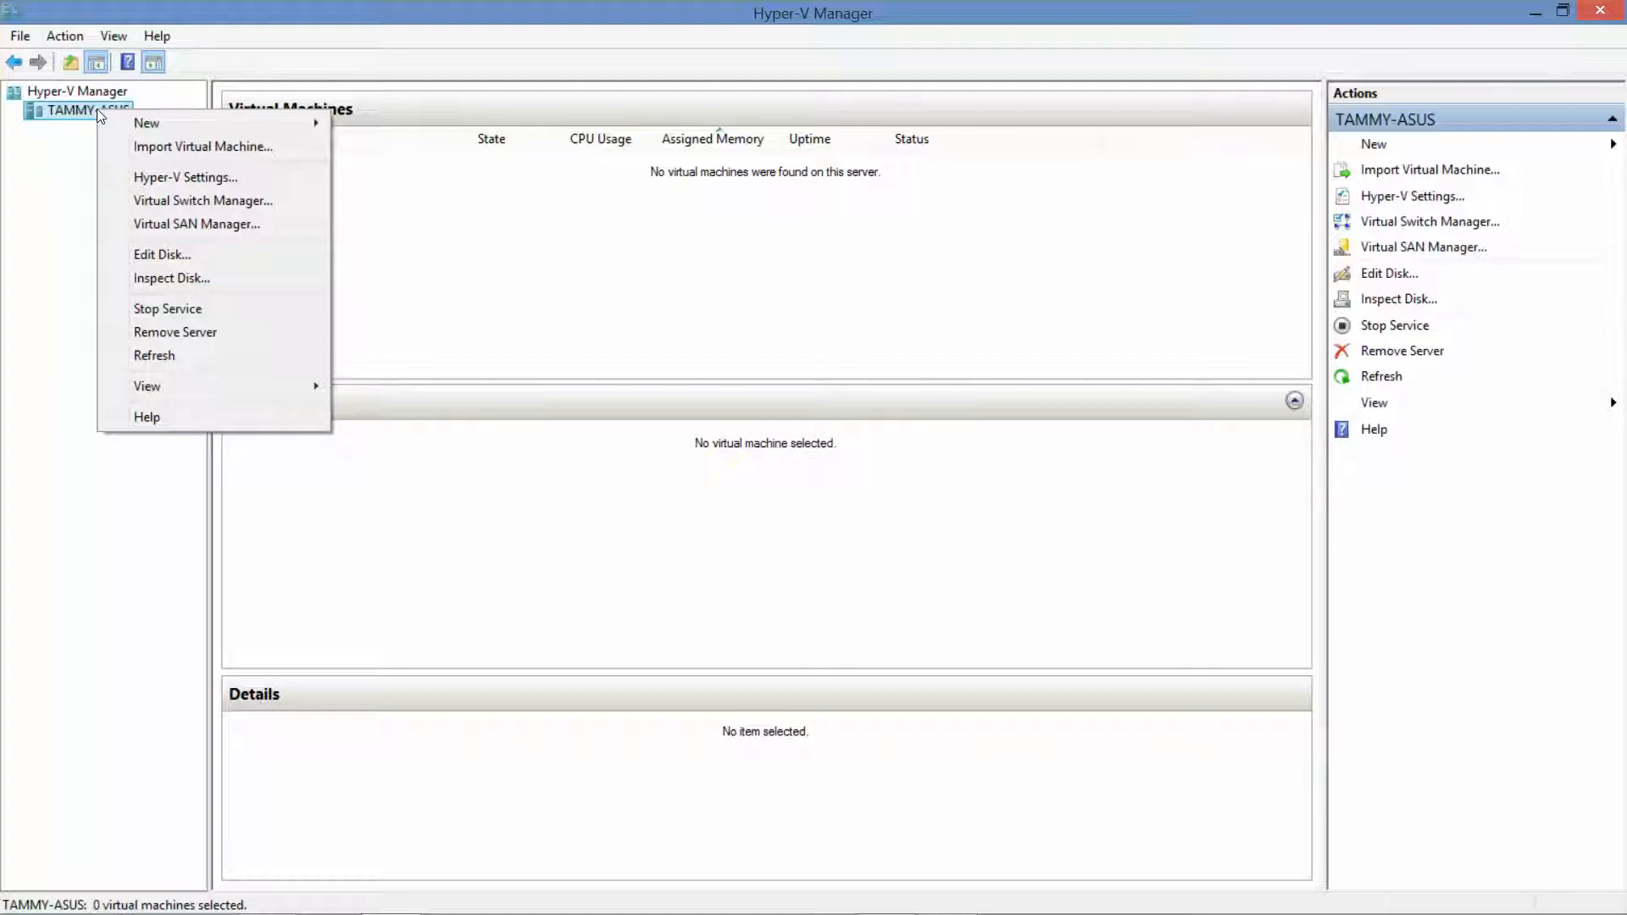
left_click(202, 309)
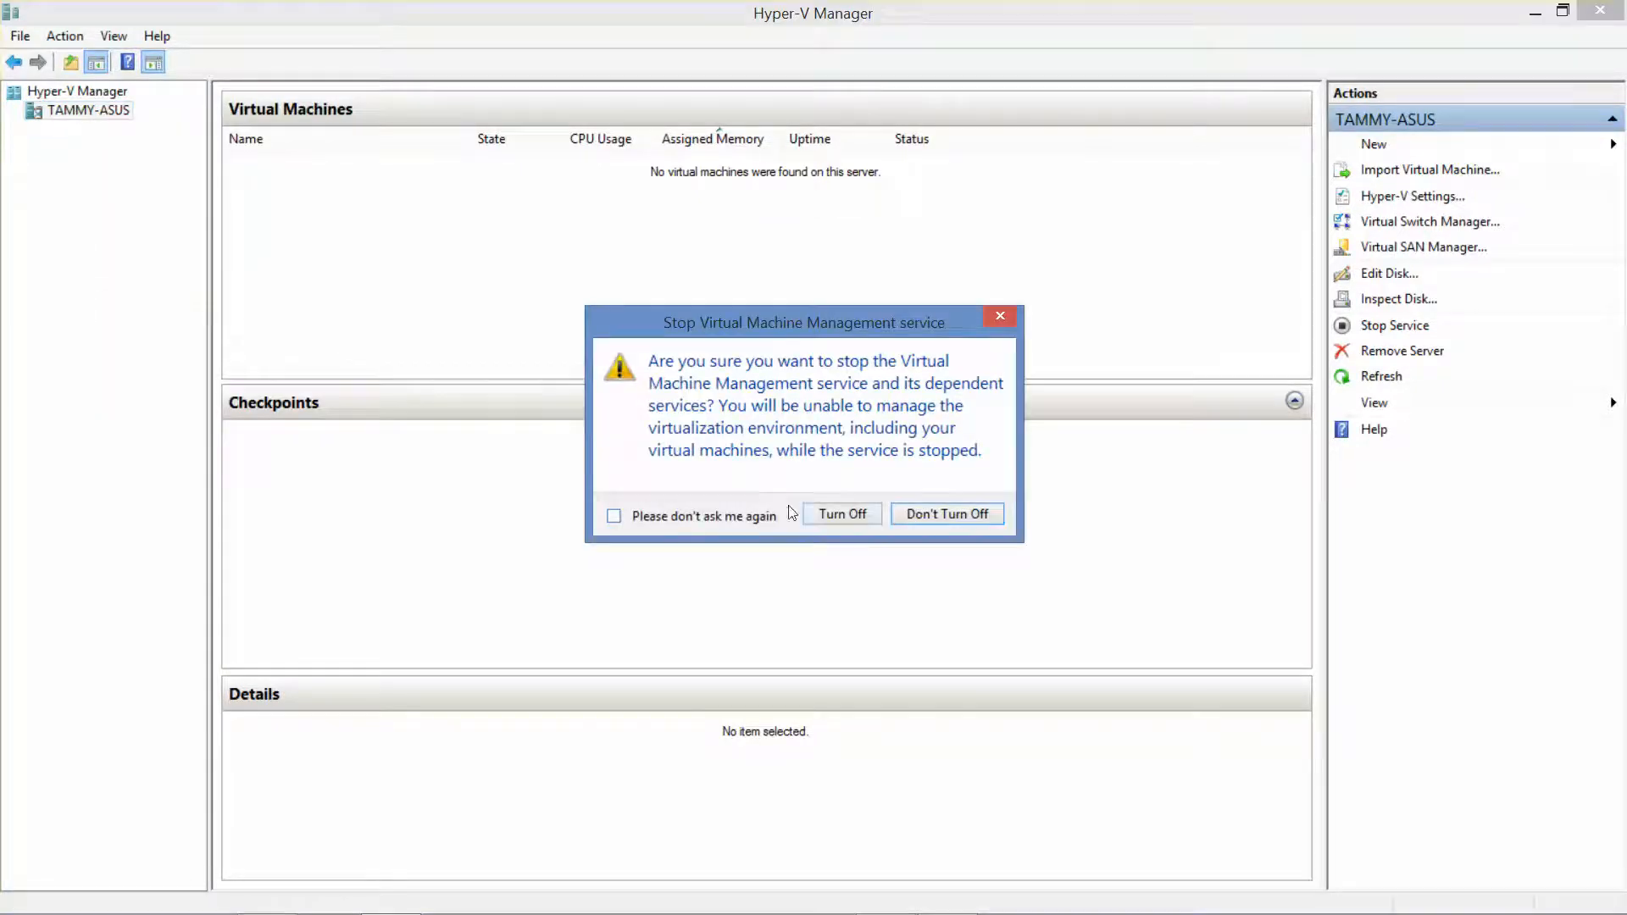
left_click(844, 518)
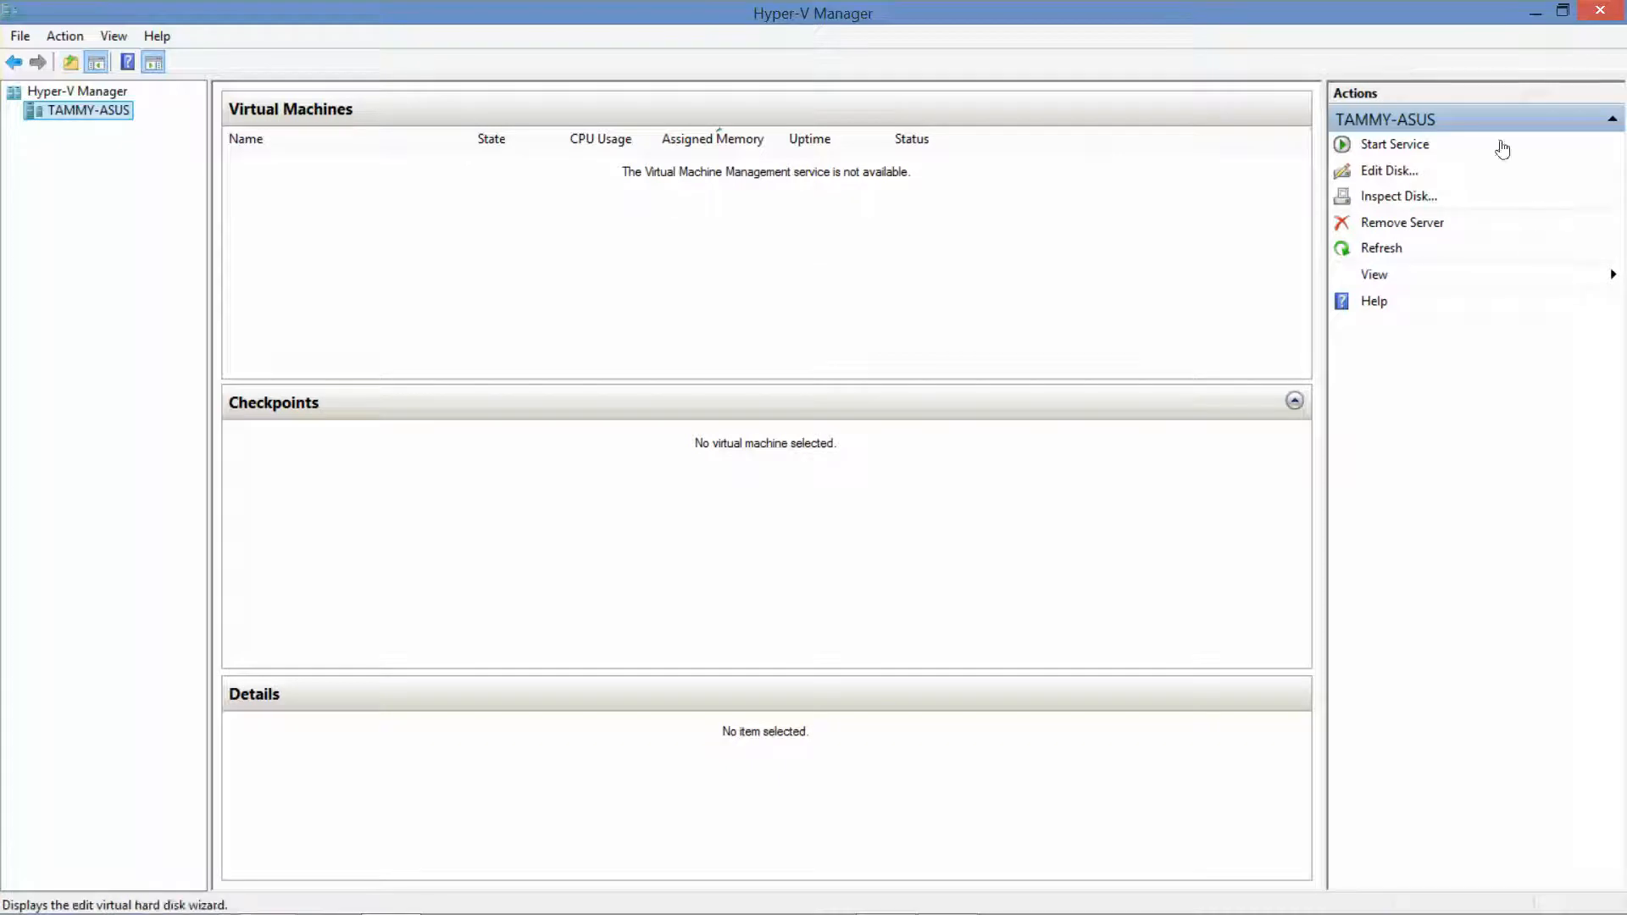
left_click(1392, 149)
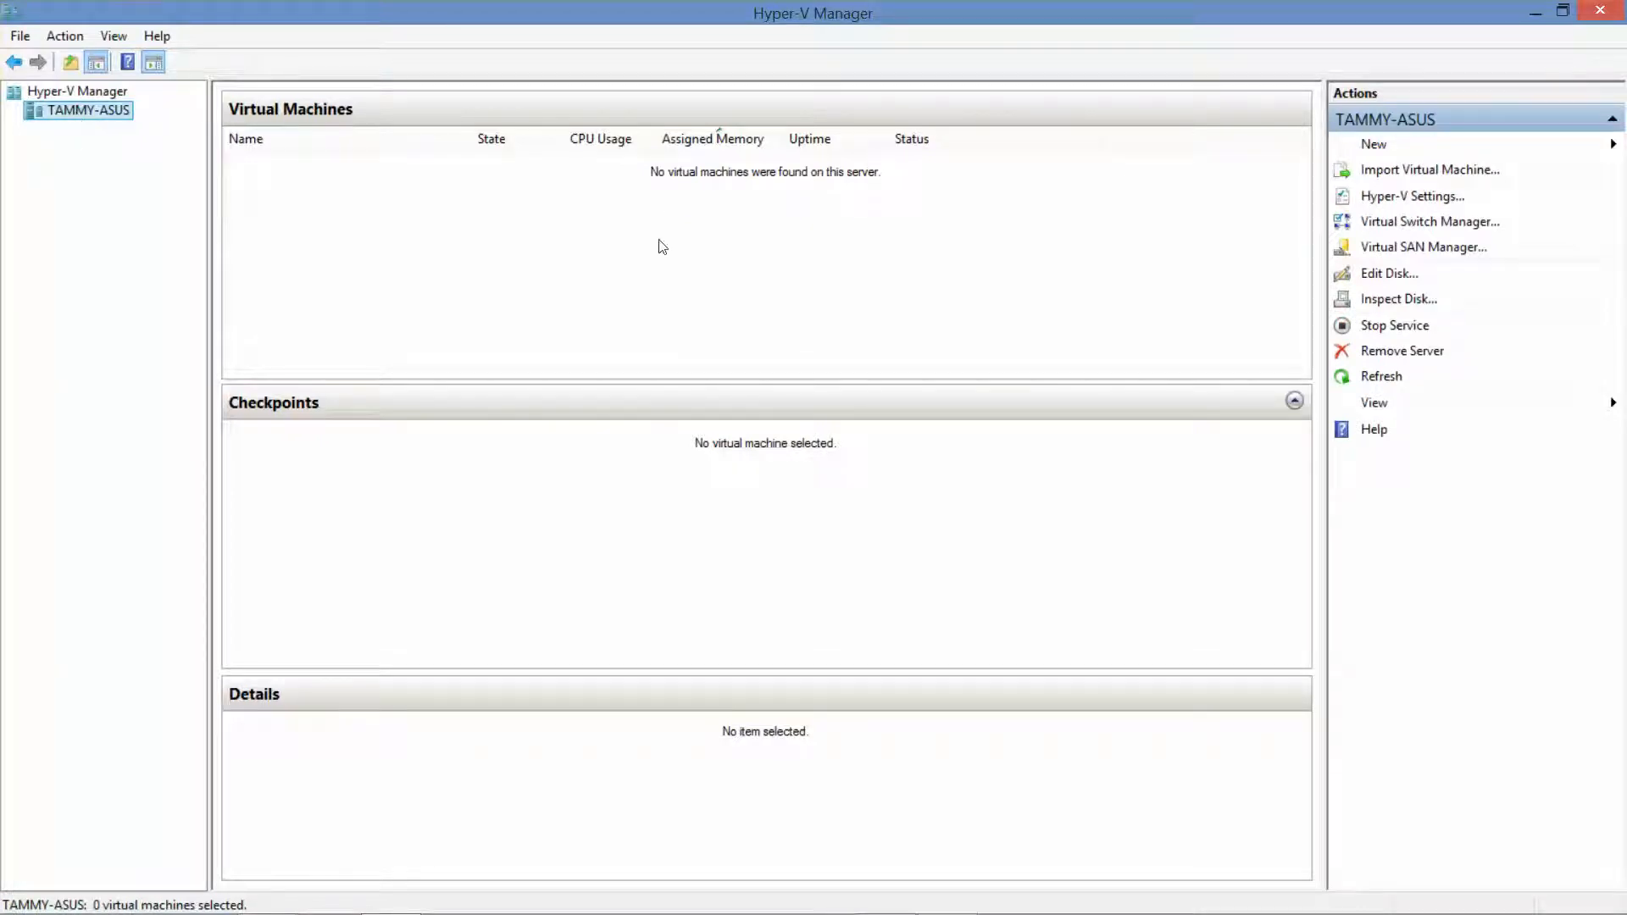
Add an Internal-type virtual switch named 'Internal Switch' and save it
left_click(1452, 224)
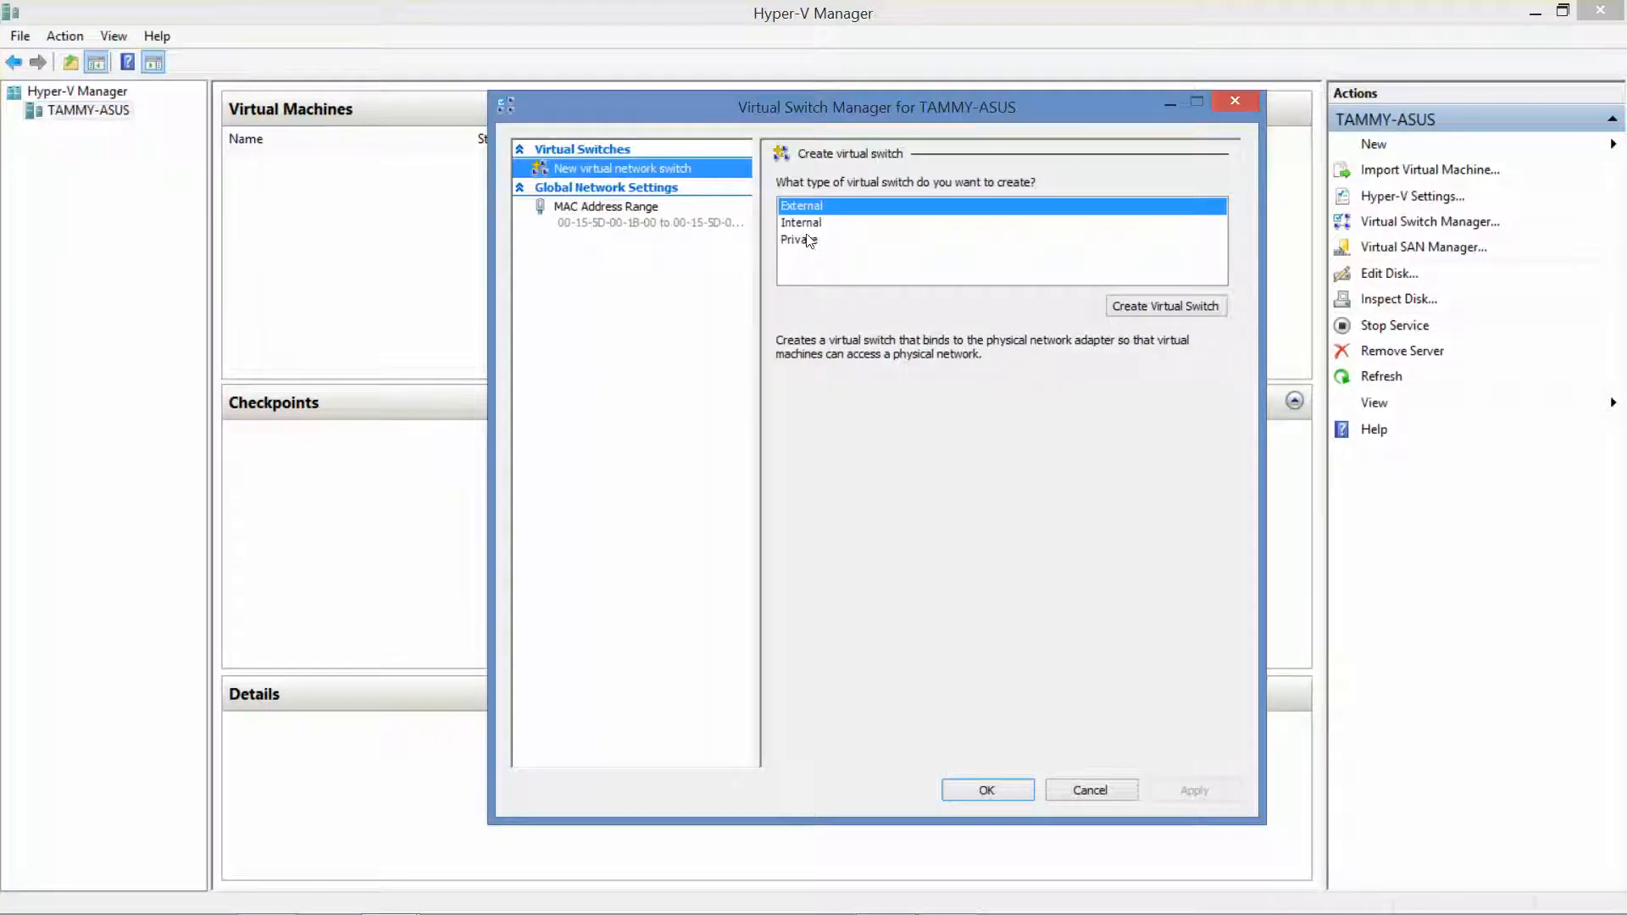
left_click(811, 229)
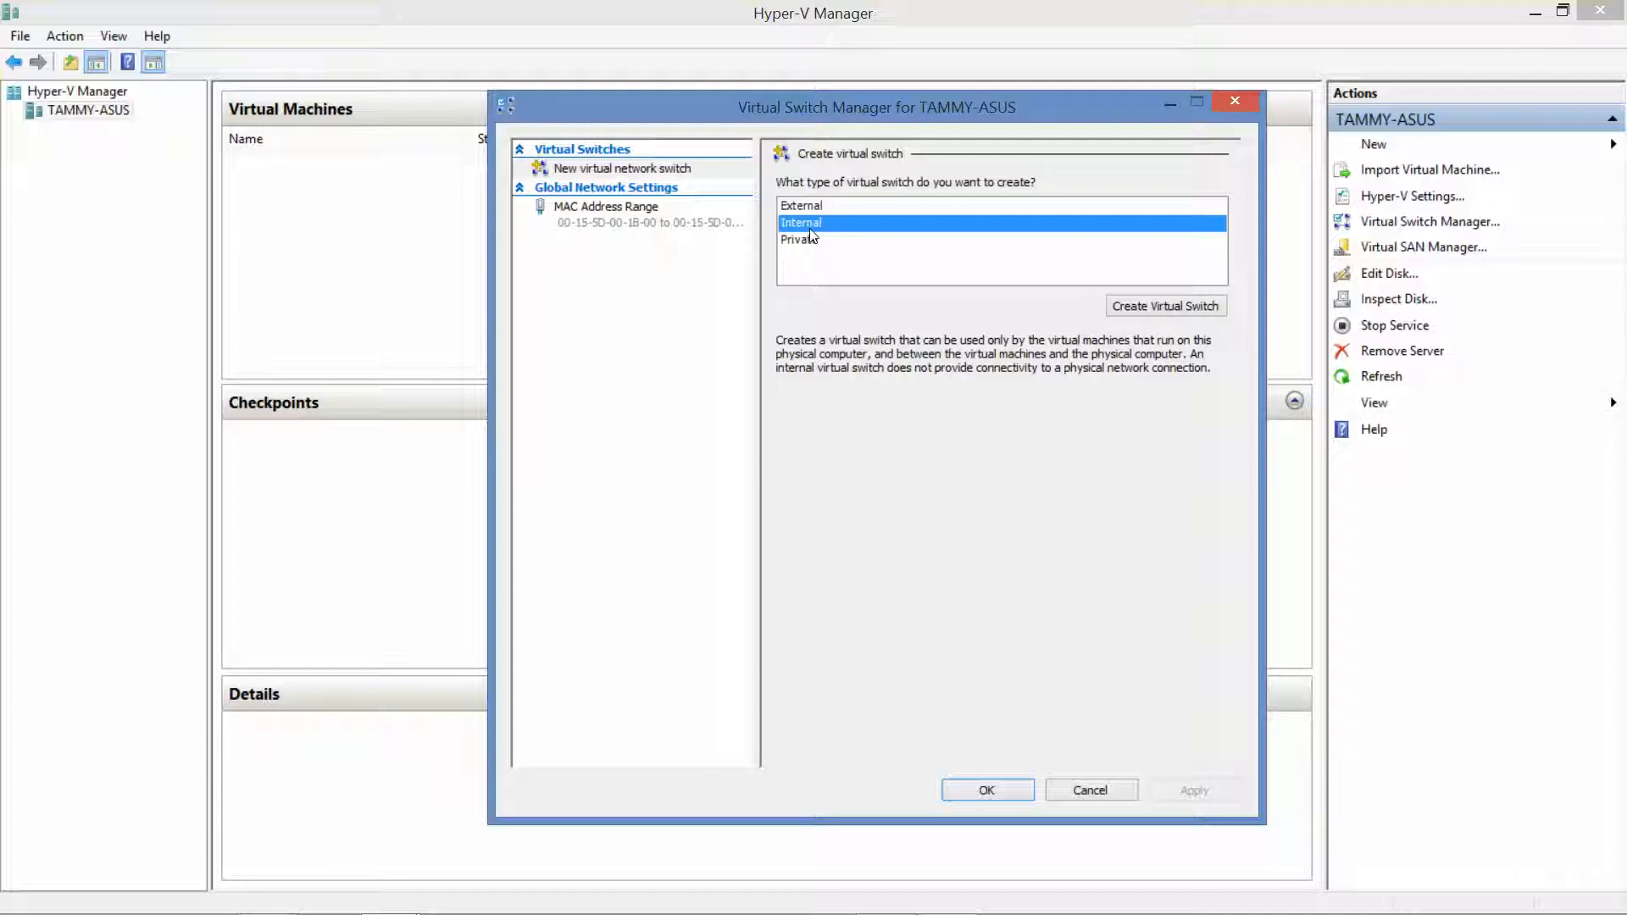
left_click(1171, 306)
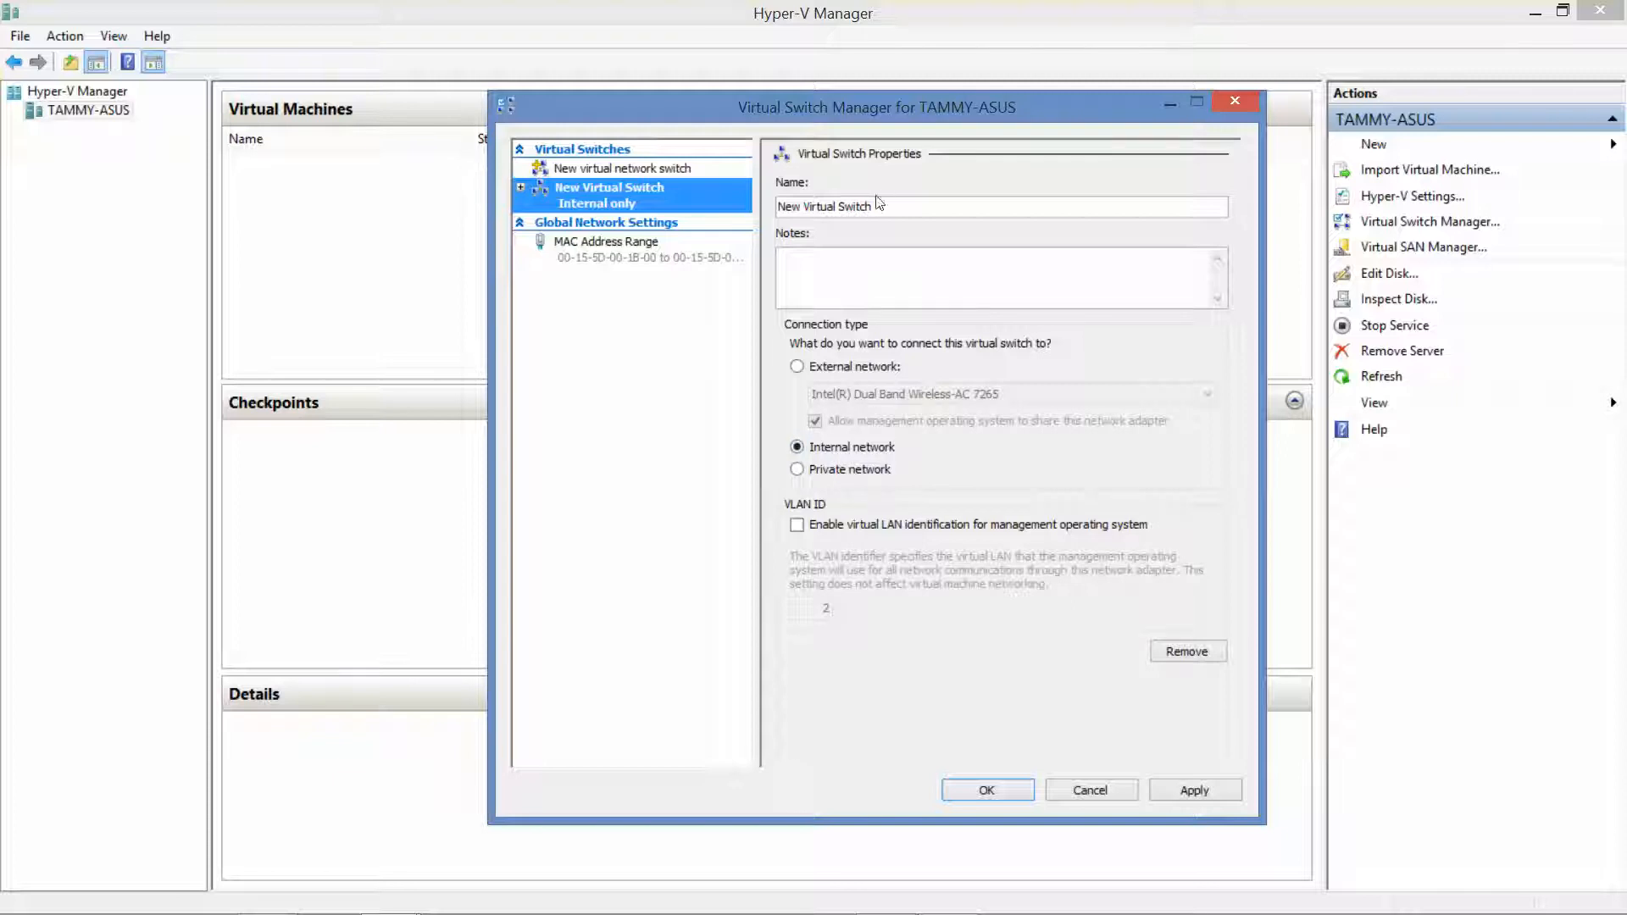
left_click_drag(878, 206, 776, 206)
type("I")
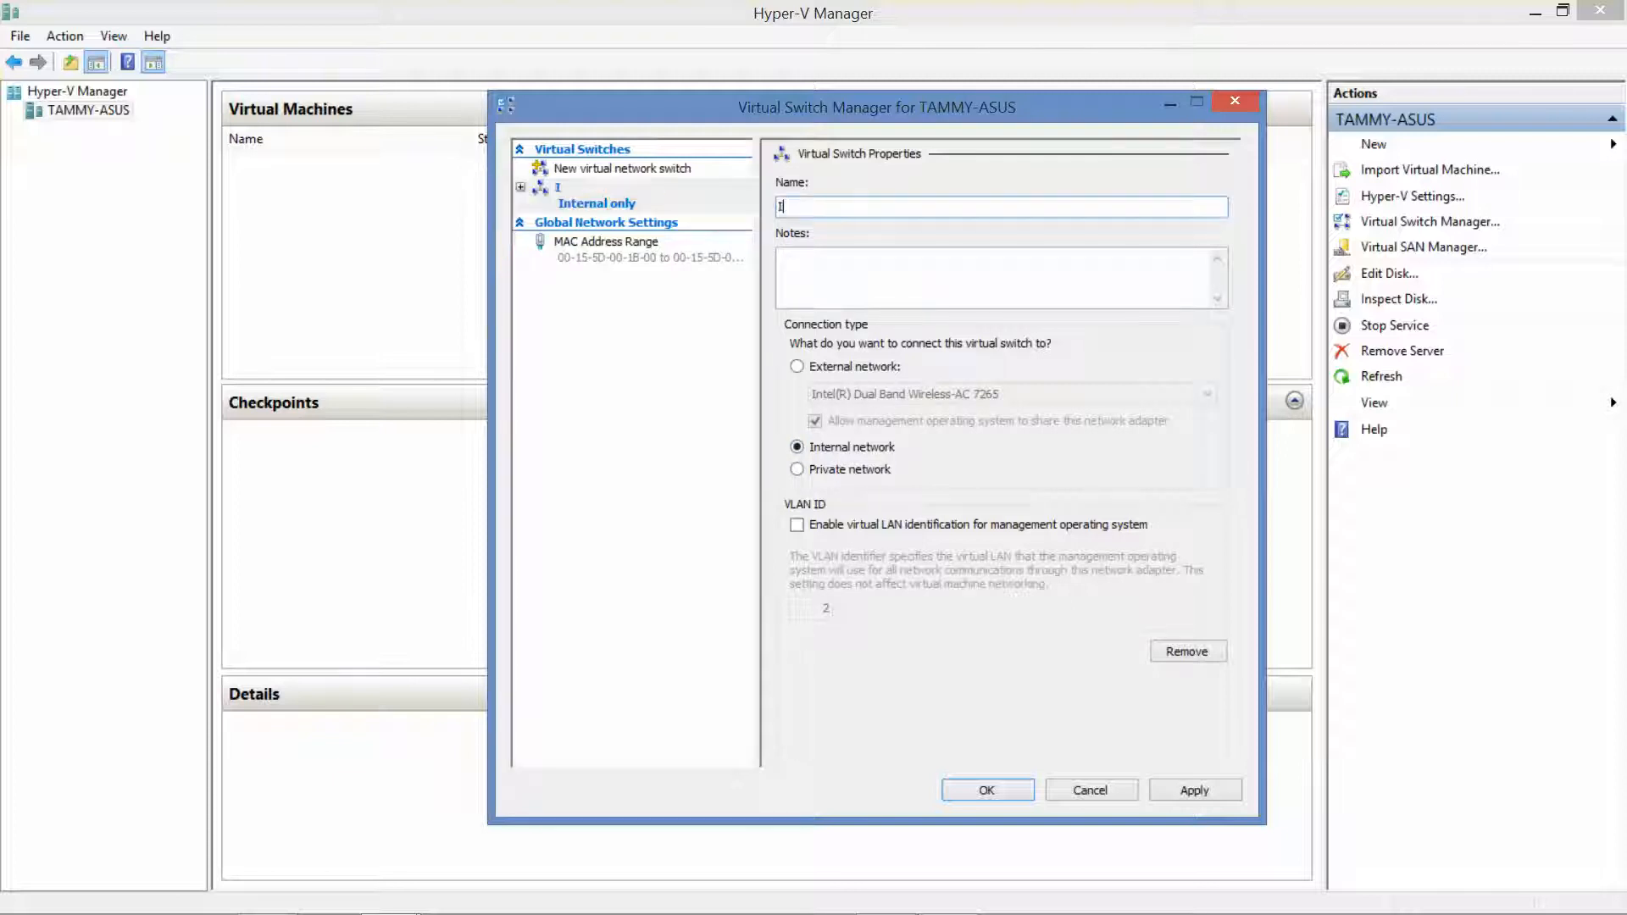
type("nternal Swit")
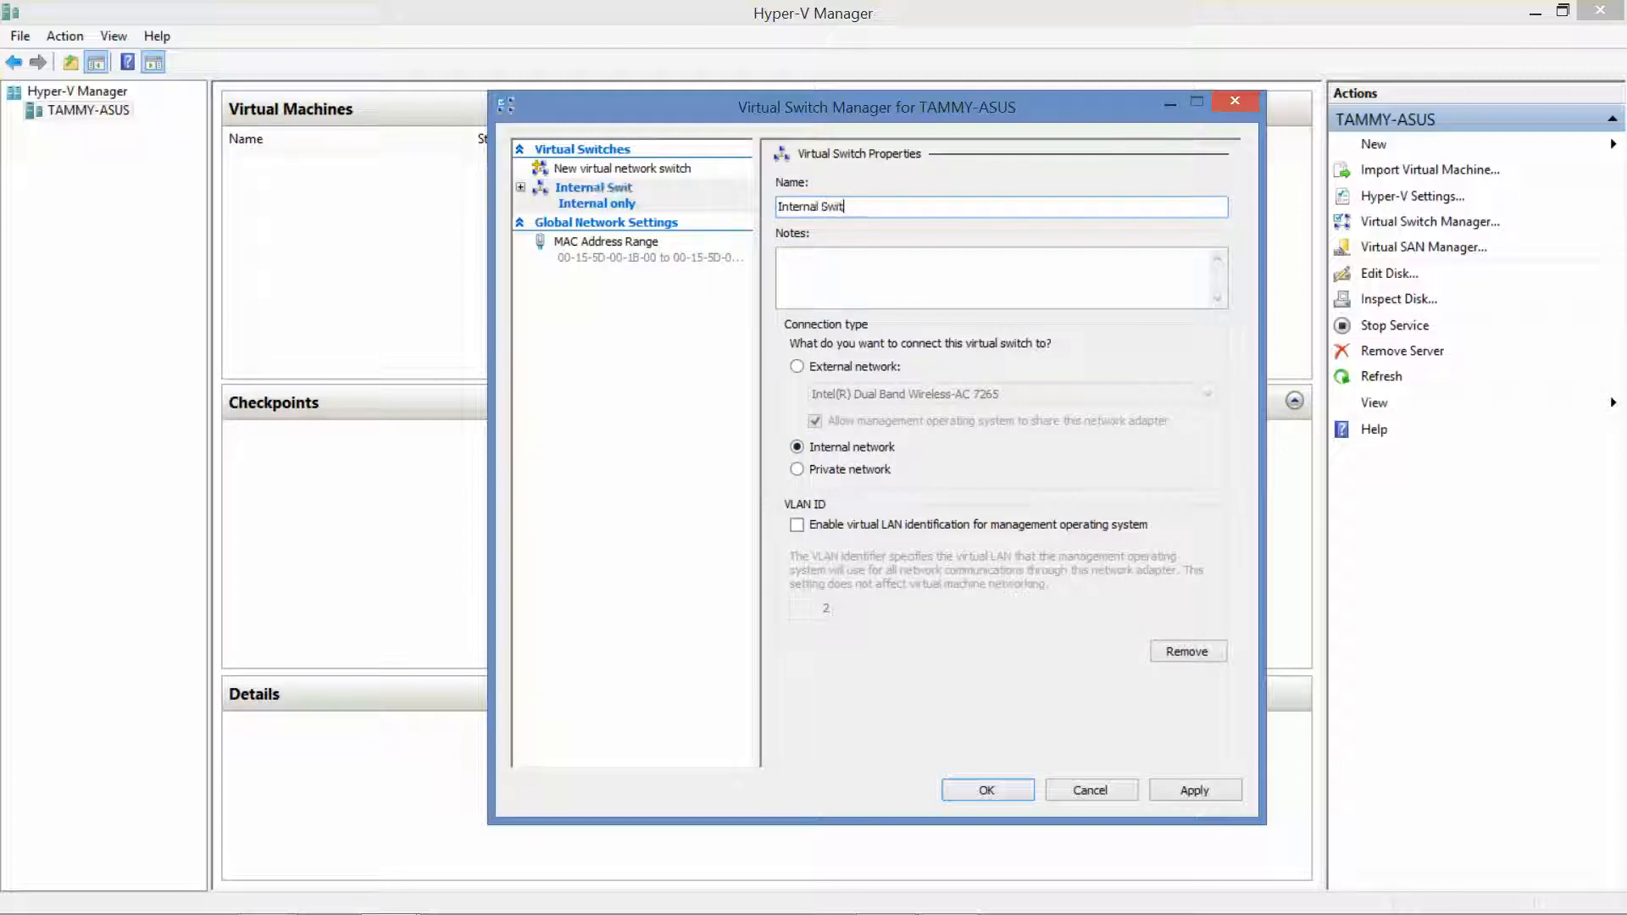
type("ch")
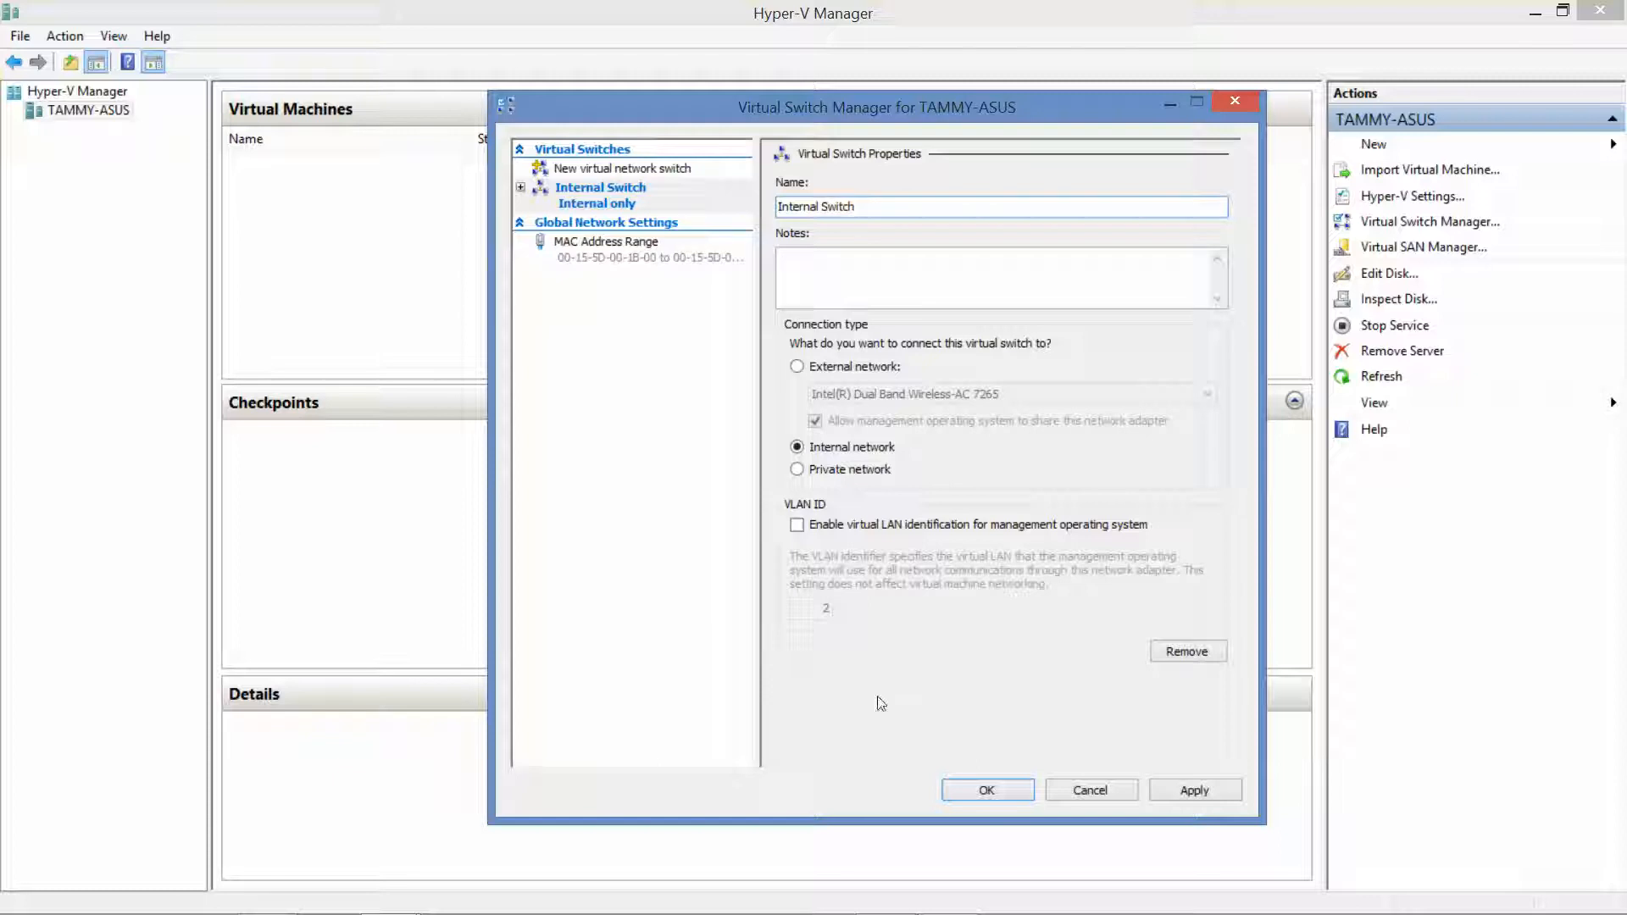
left_click(981, 783)
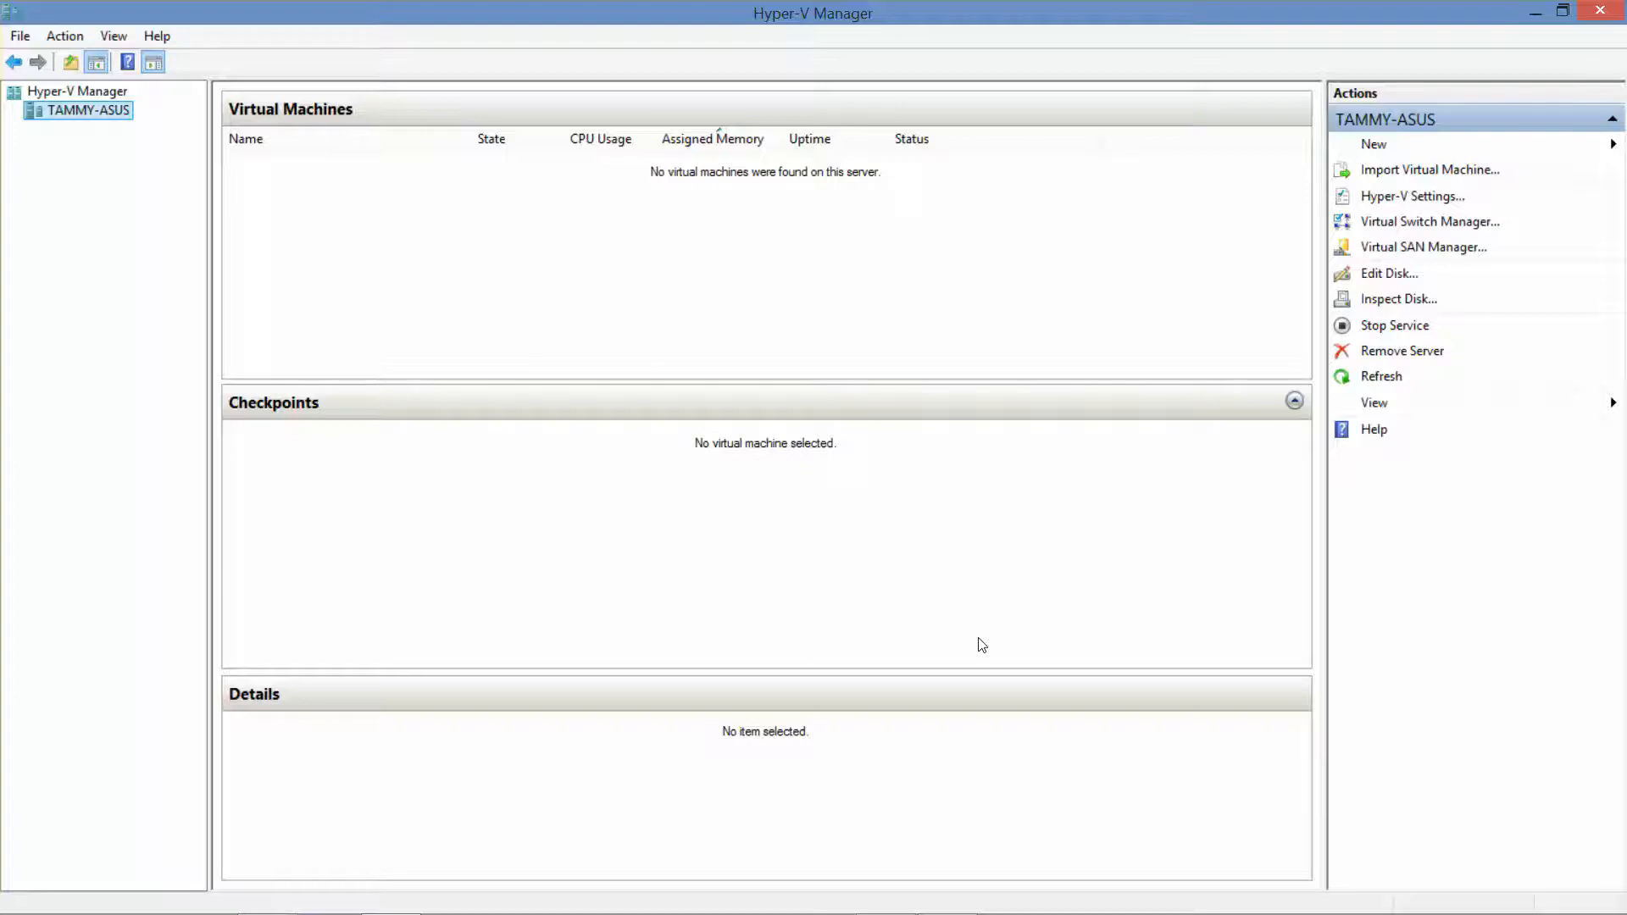
Set the default virtual hard disk folder to C:\70-410\Disks
left_click(1389, 201)
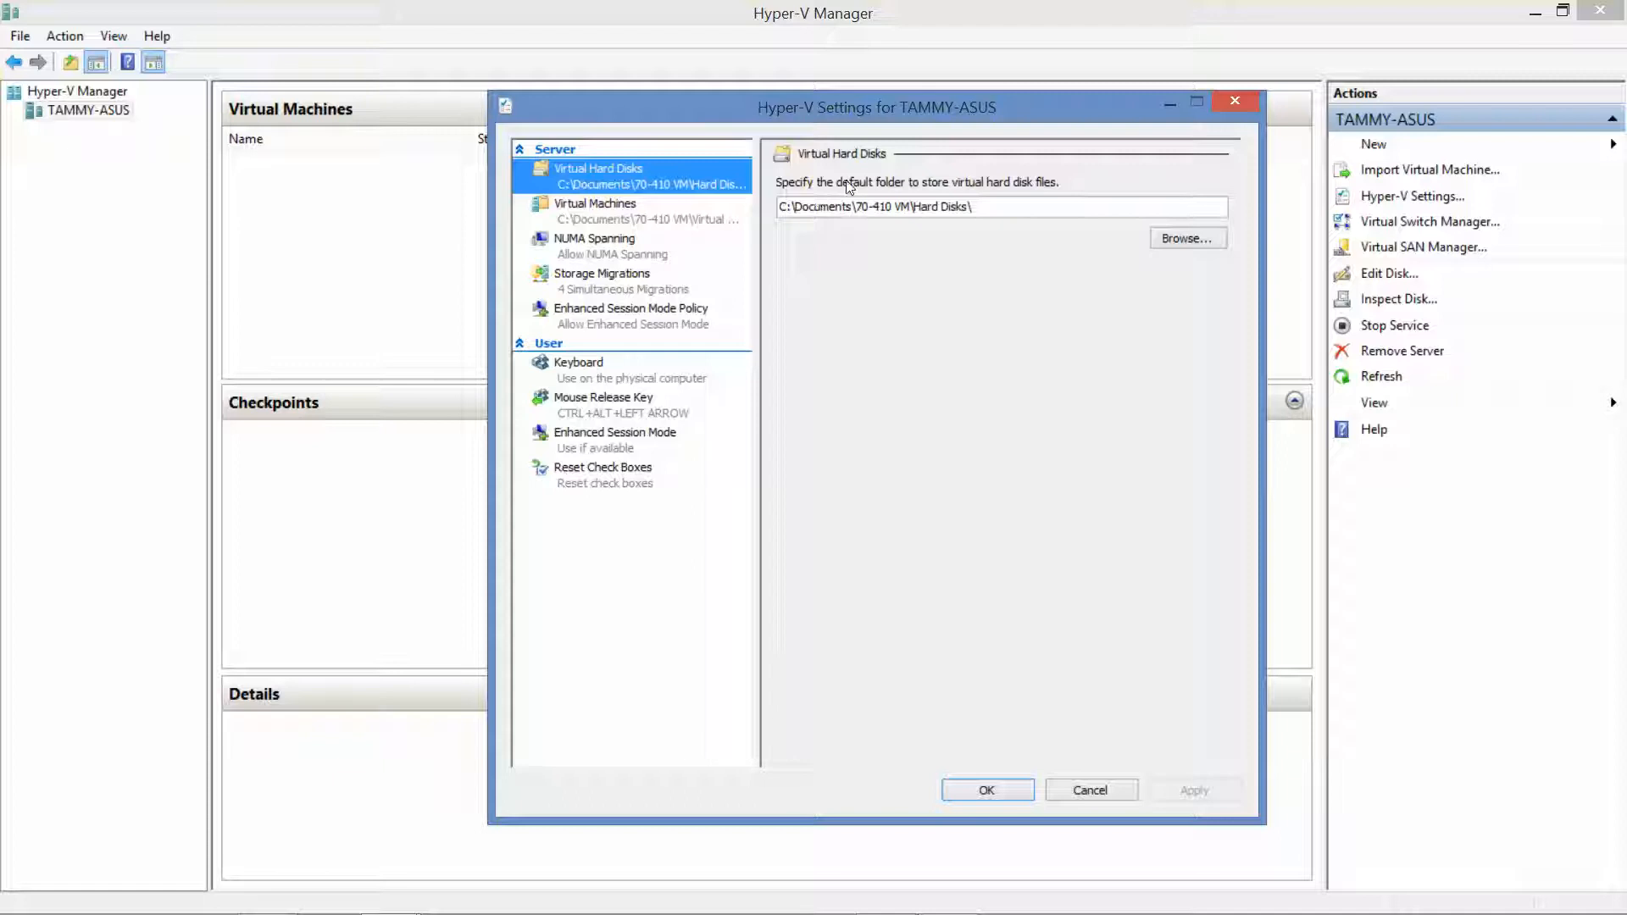
left_click(1181, 238)
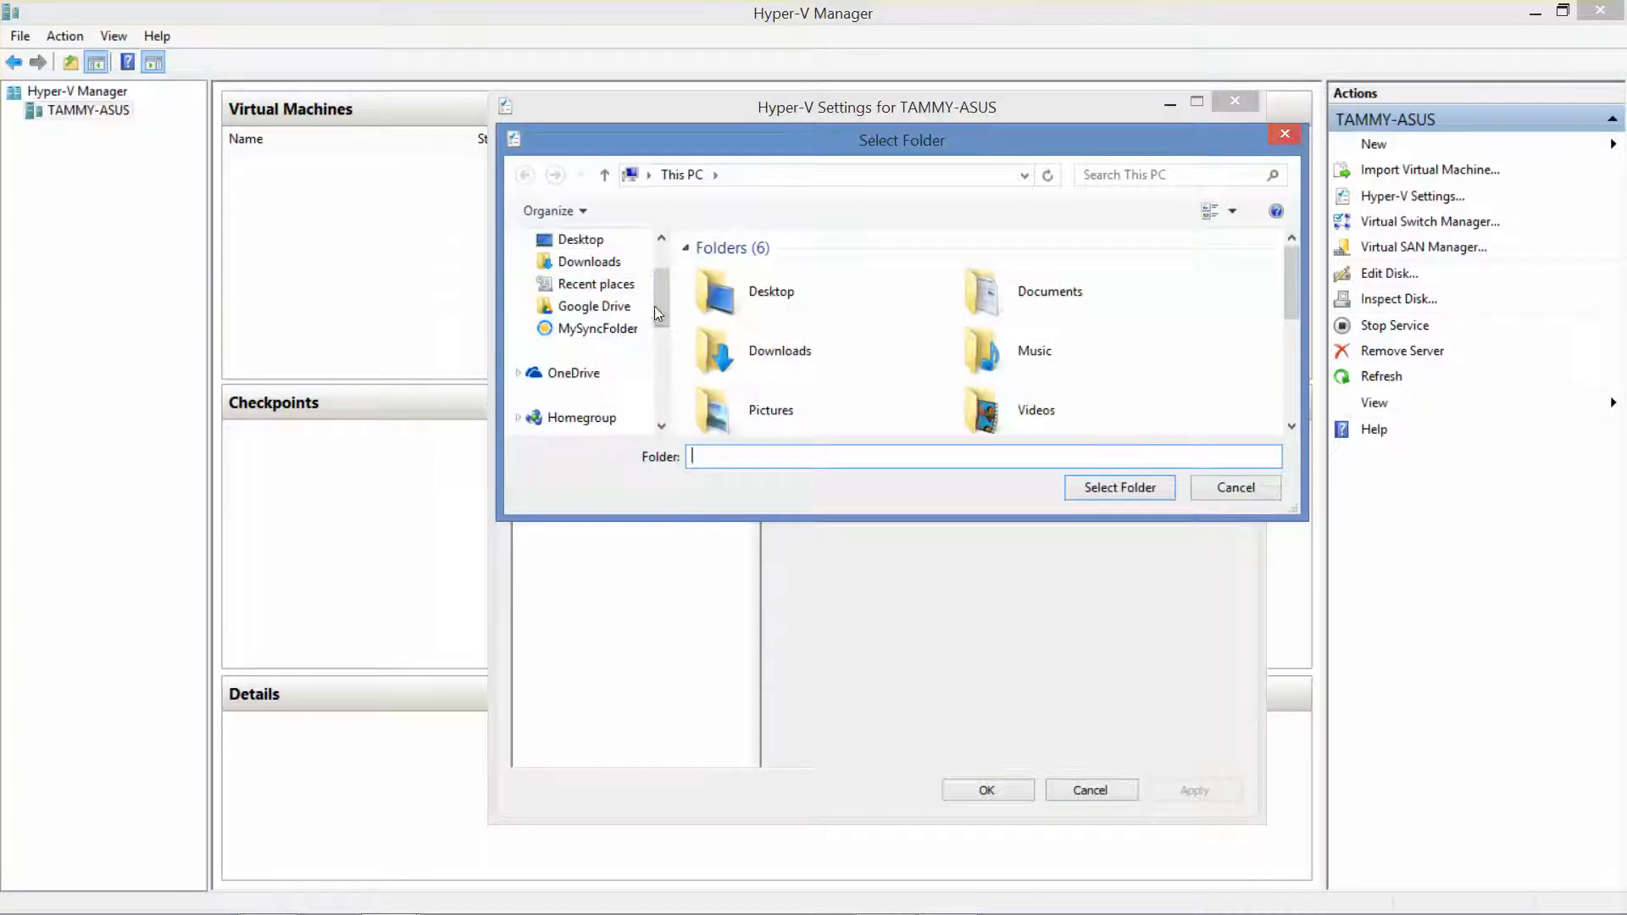
left_click_drag(659, 304, 660, 373)
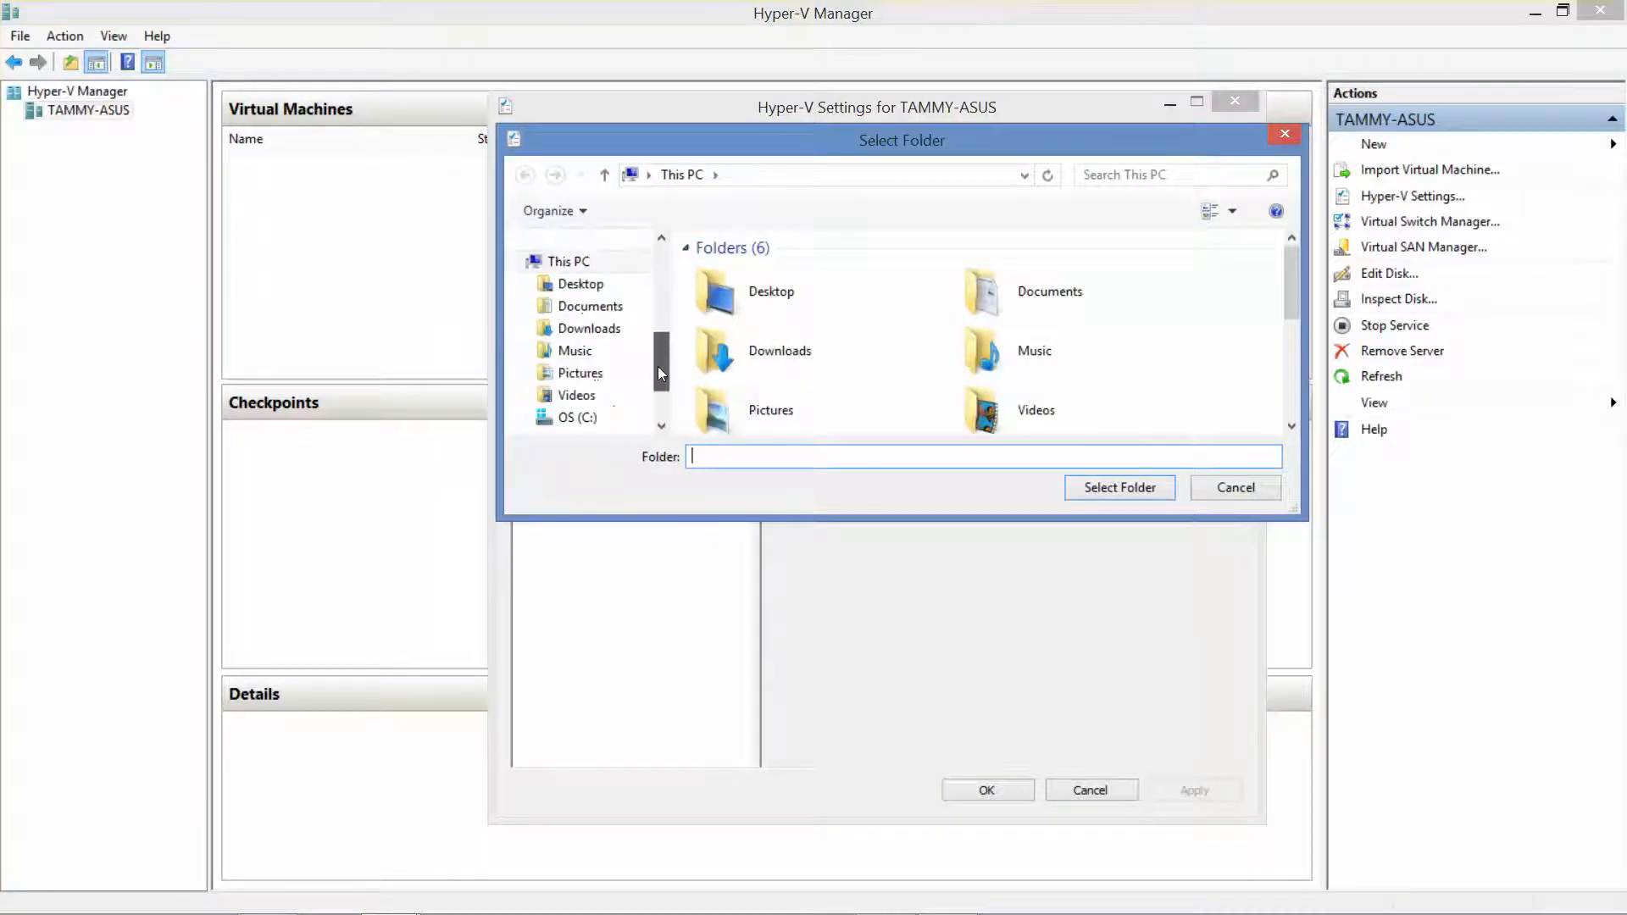
left_click(577, 417)
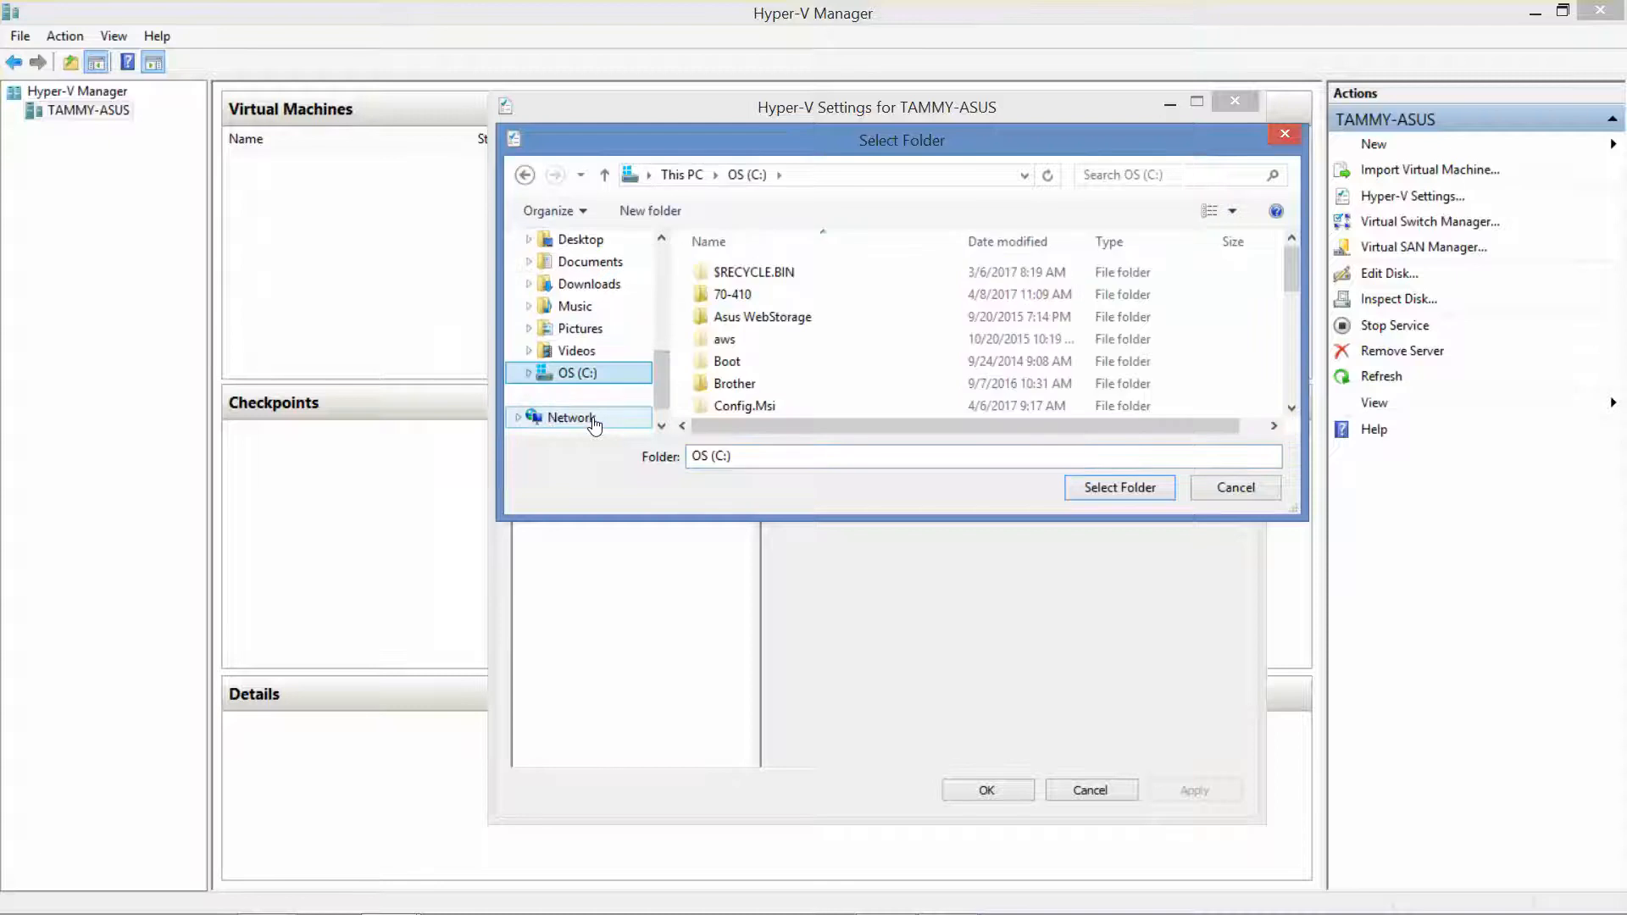
left_click(752, 297)
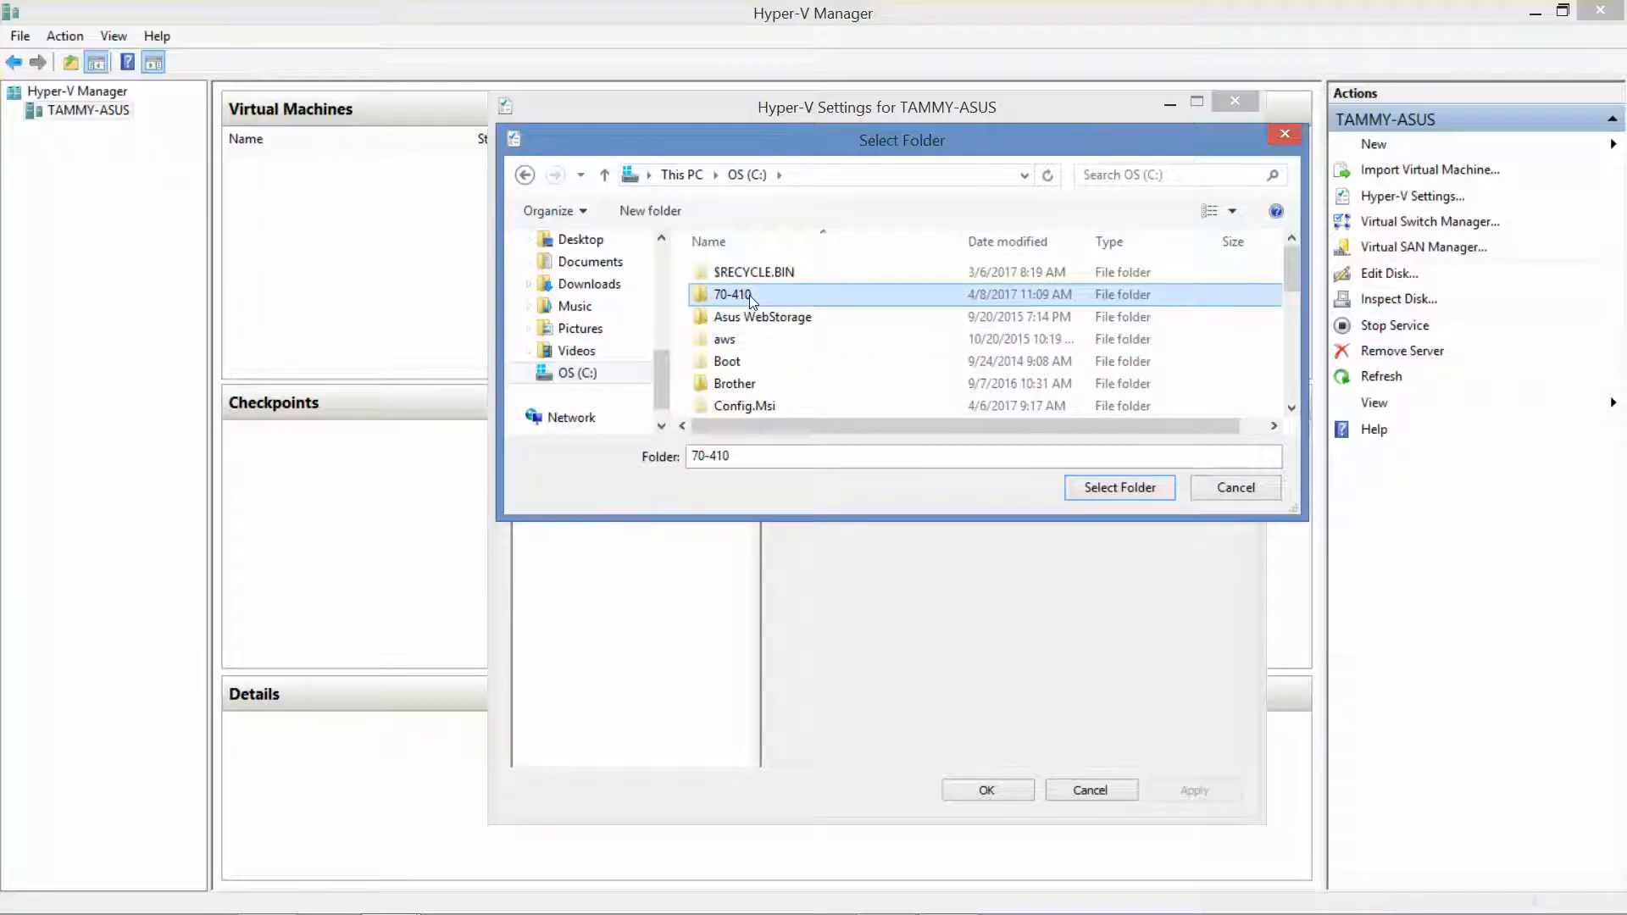
double_click(751, 296)
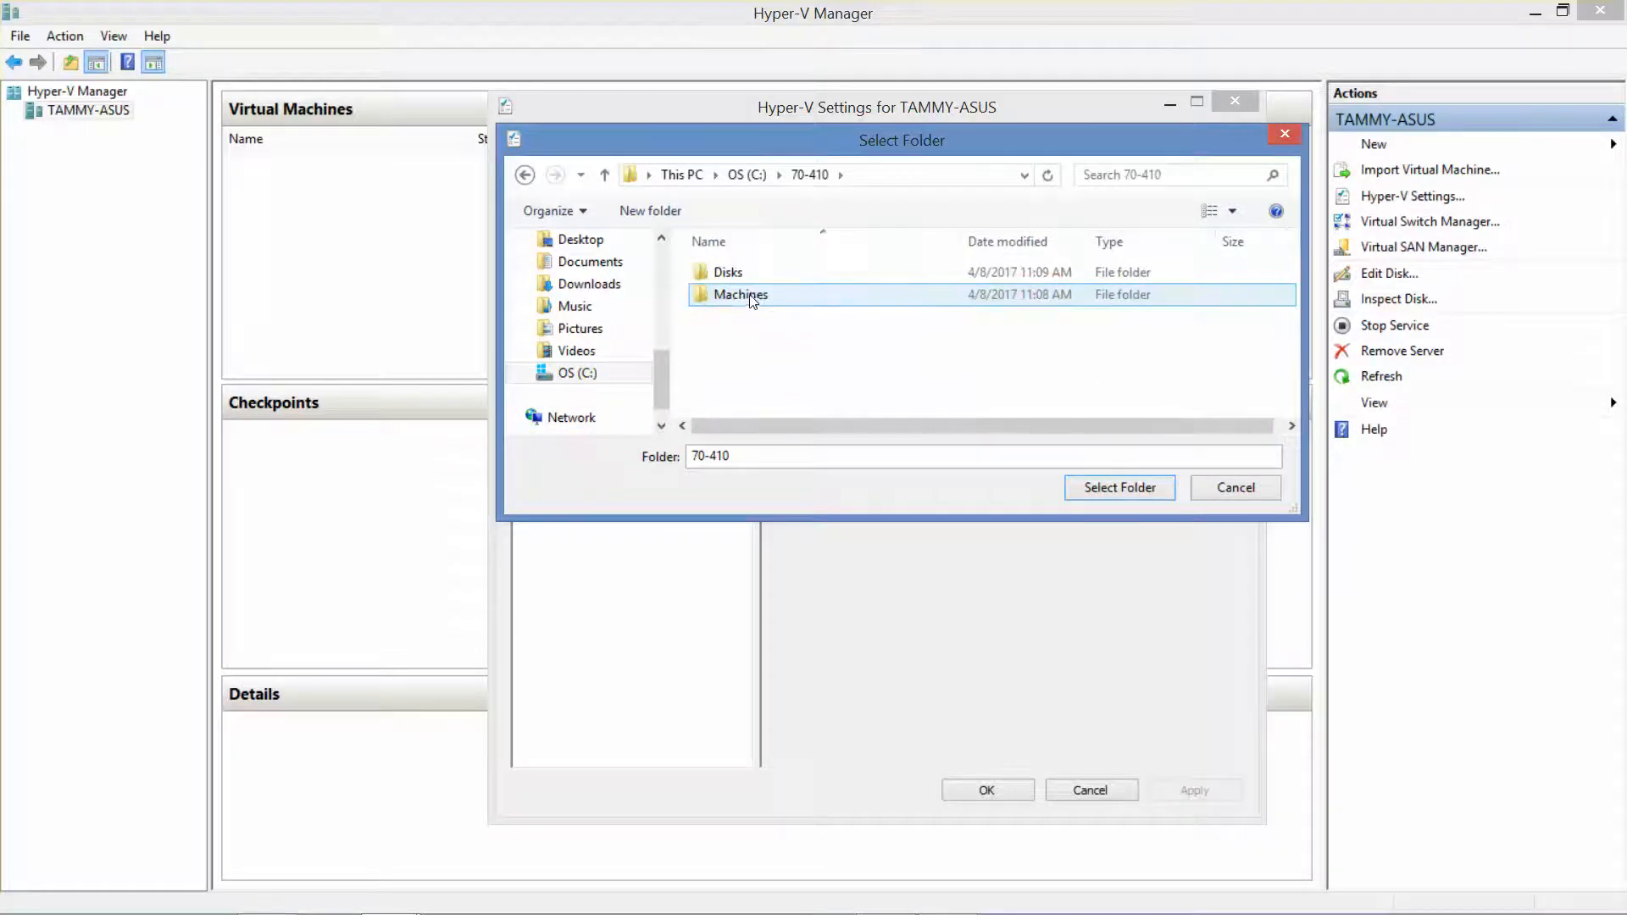
left_click_drag(832, 139, 864, 218)
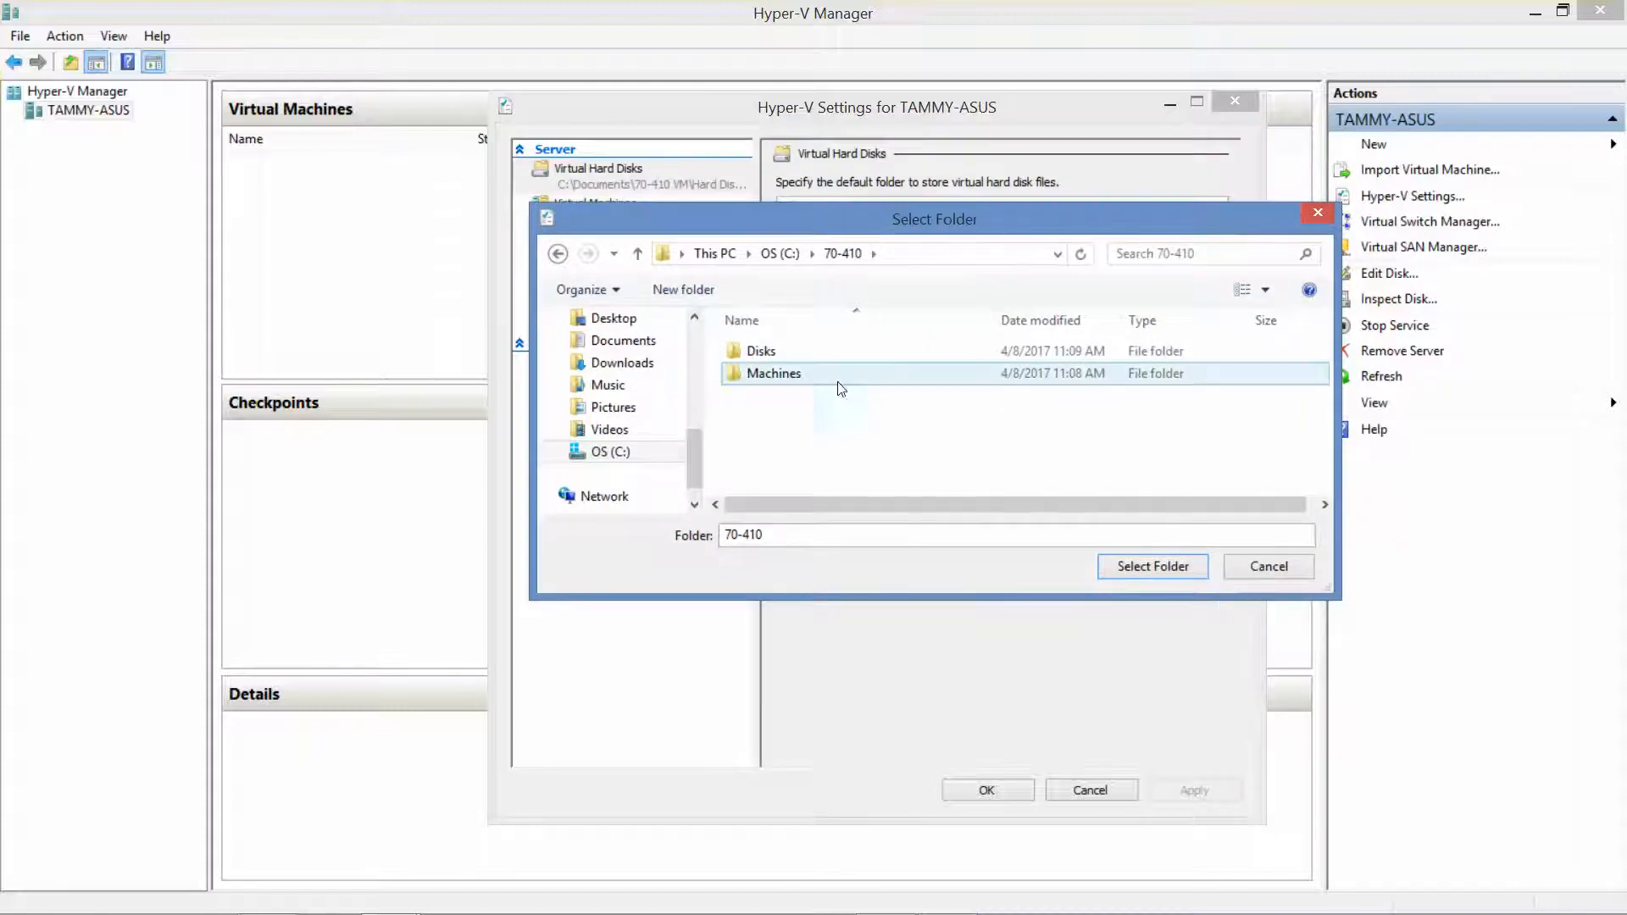
left_click(777, 356)
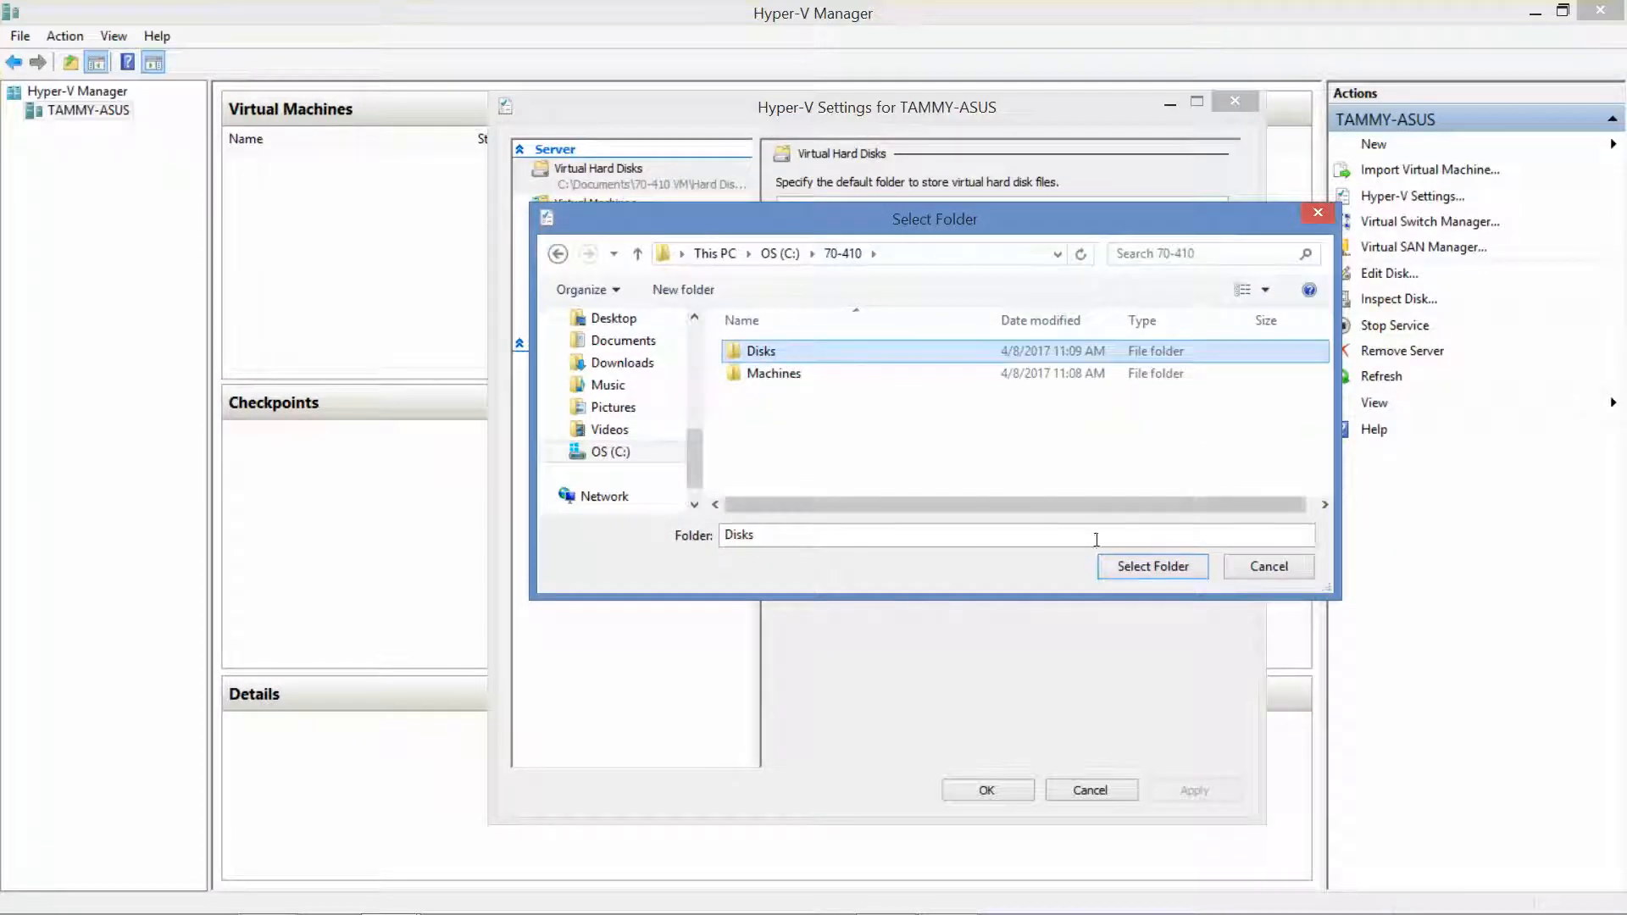
left_click(1154, 567)
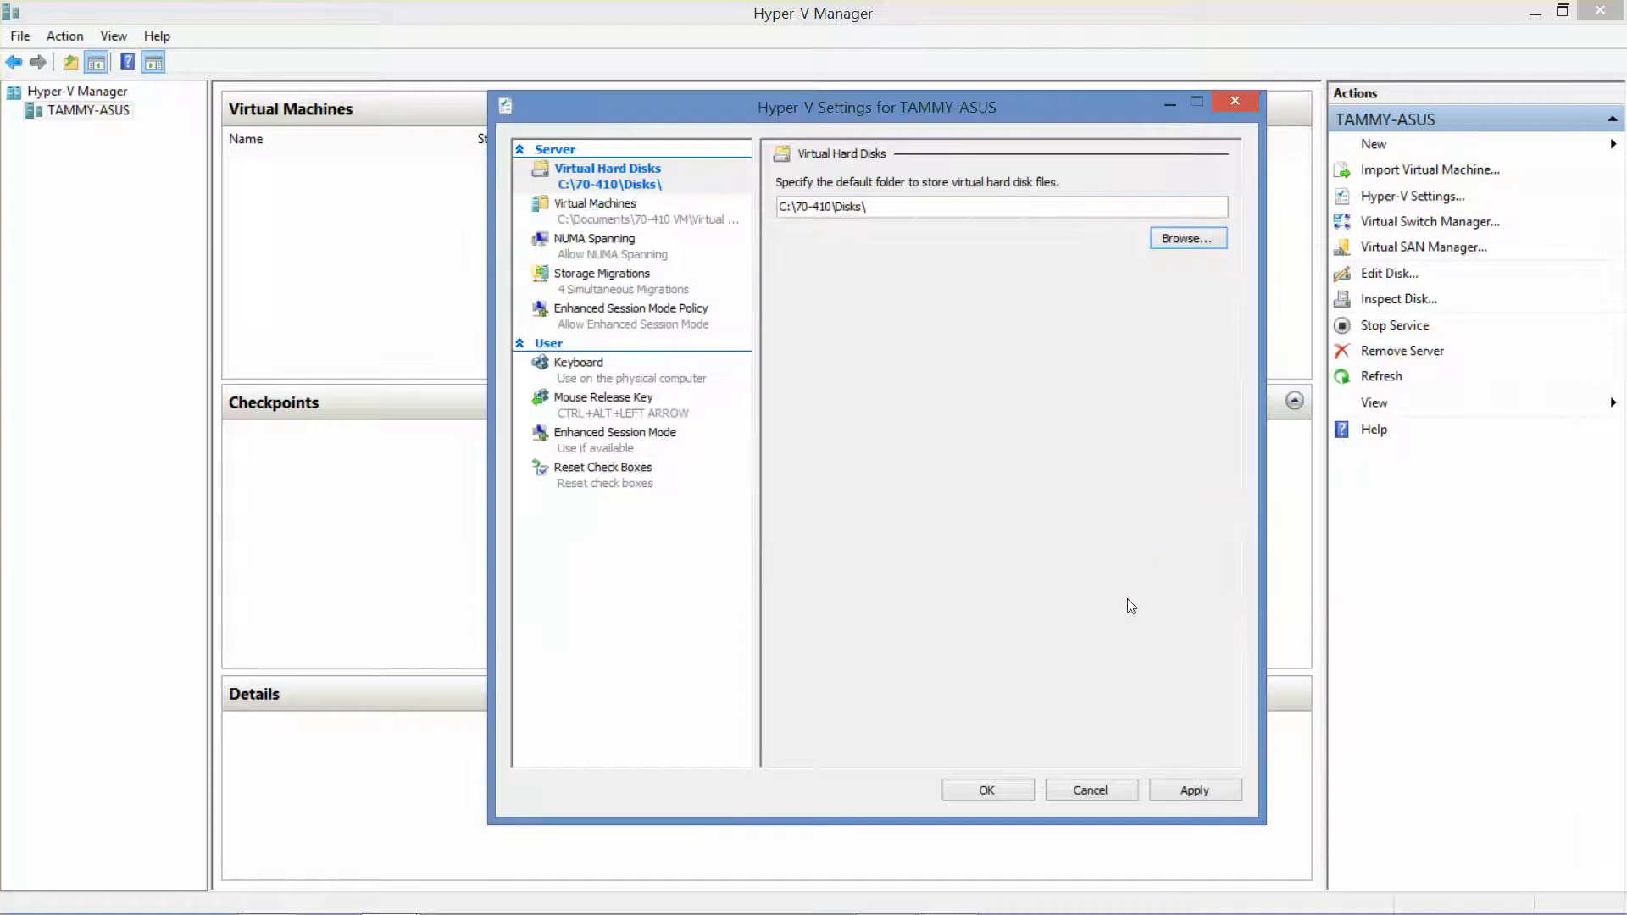
Set the default virtual machine folder to C:\70-410\Machines and save the settings
left_click(601, 212)
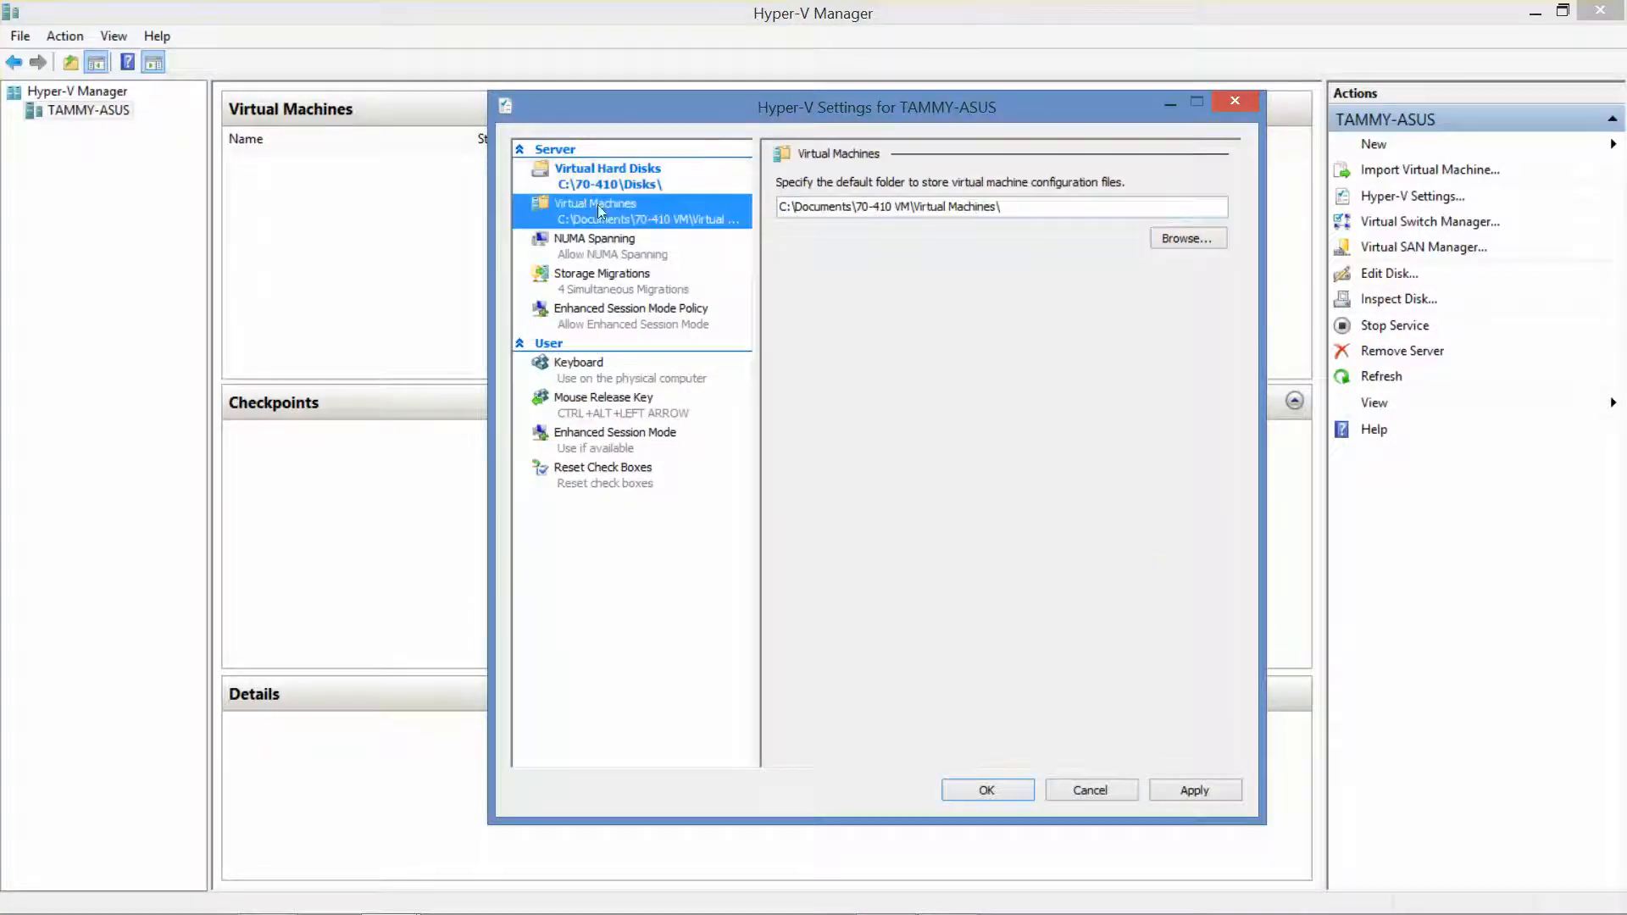
left_click(1178, 244)
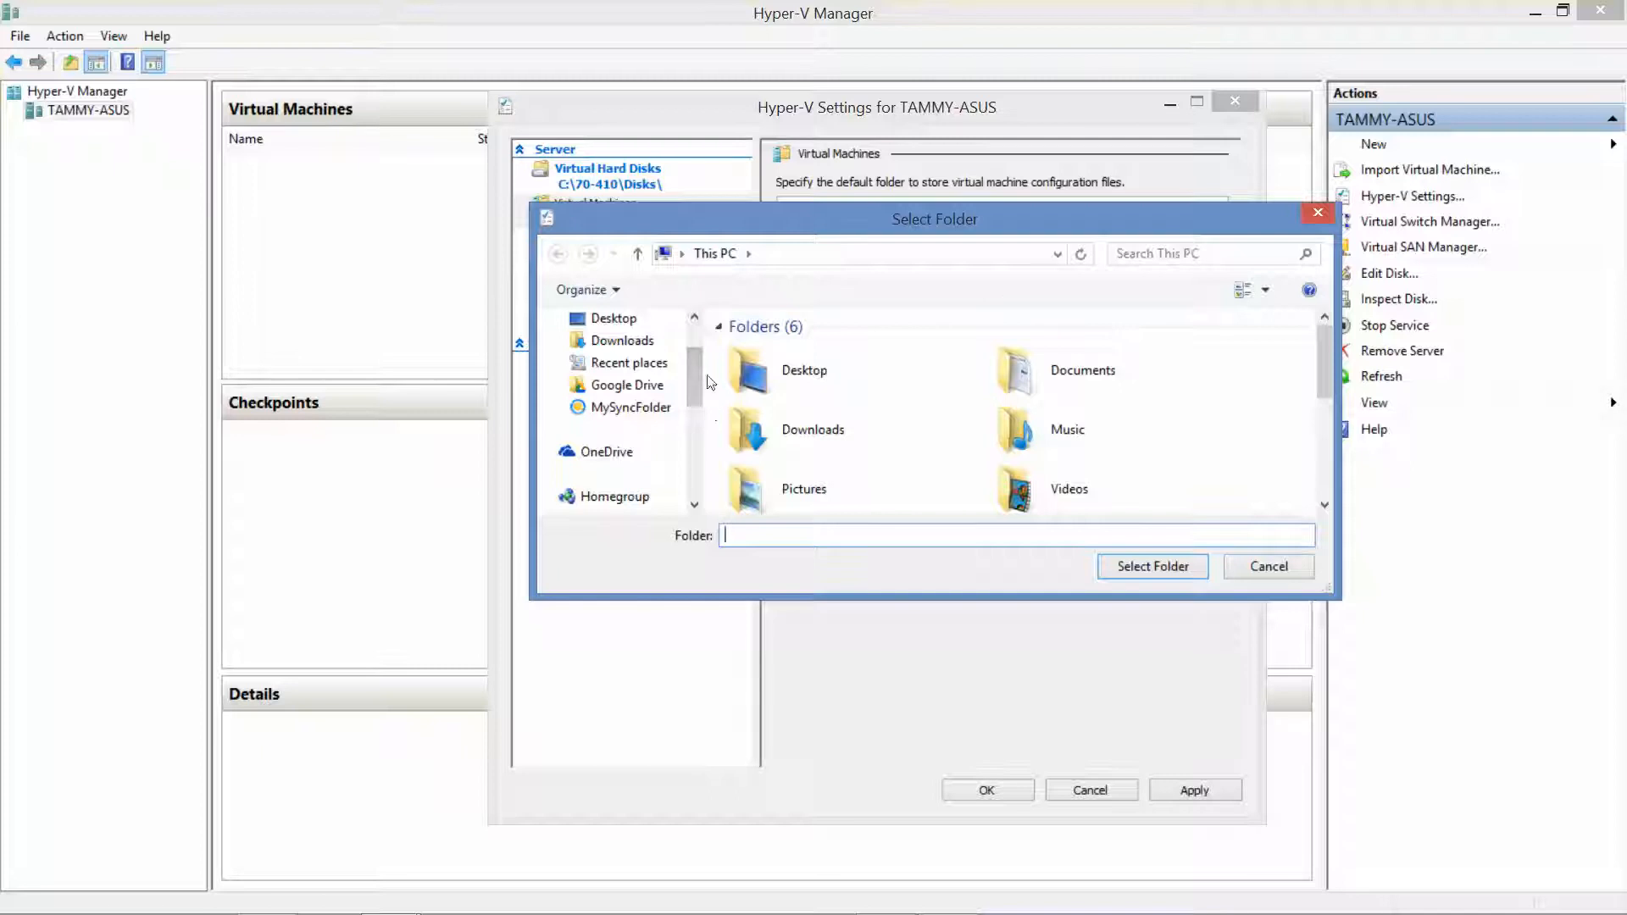
double_click(759, 374)
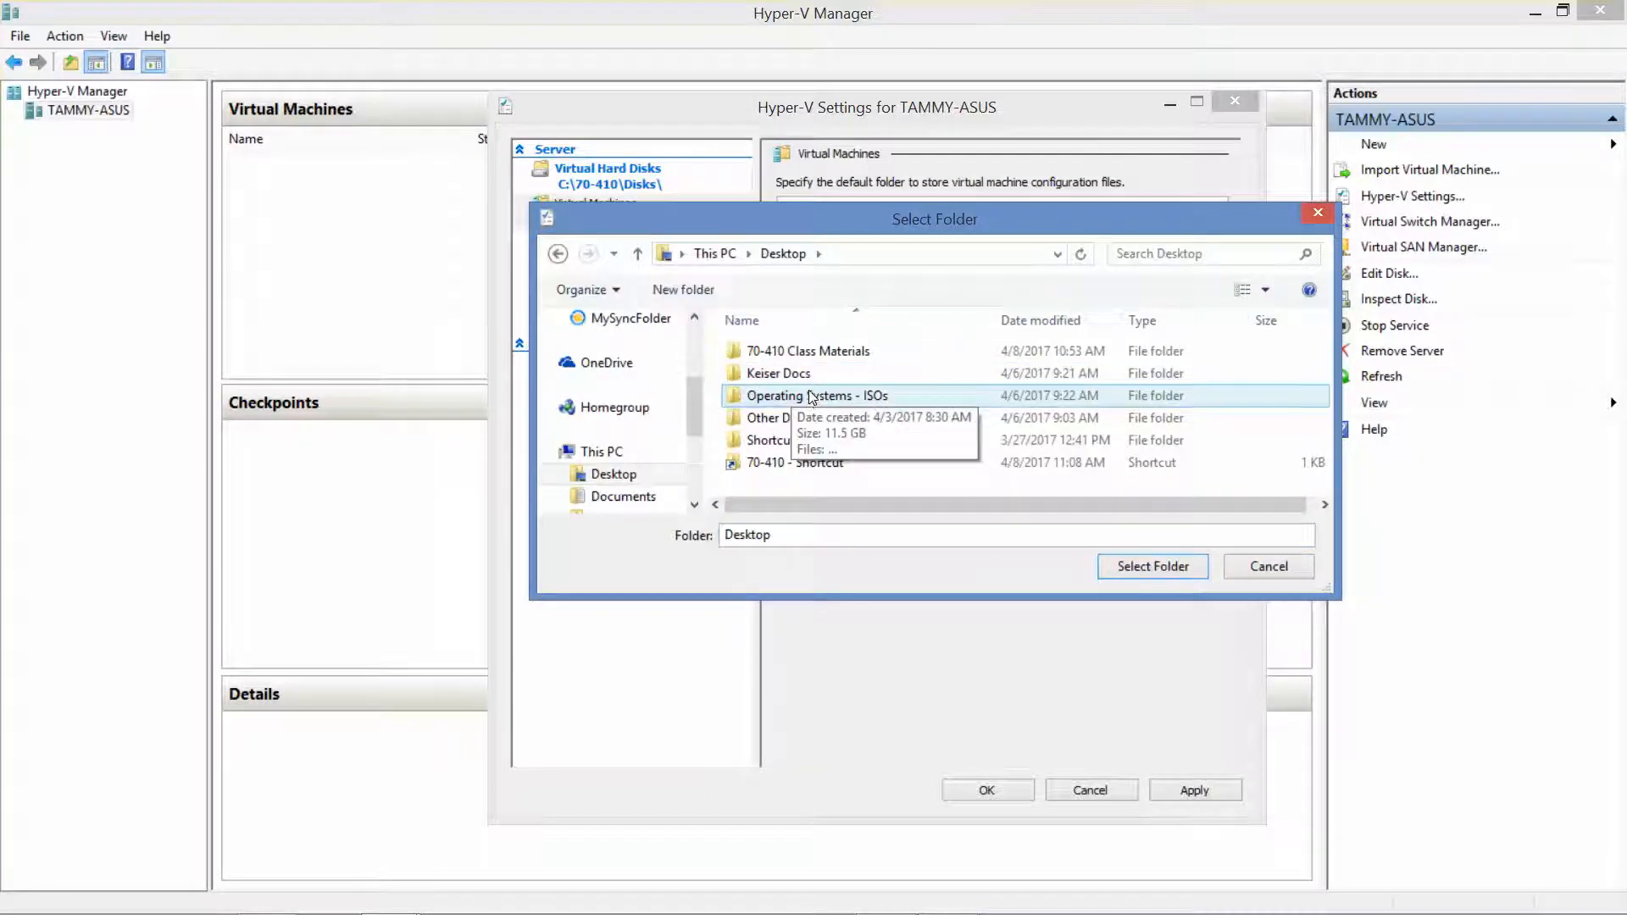
double_click(812, 462)
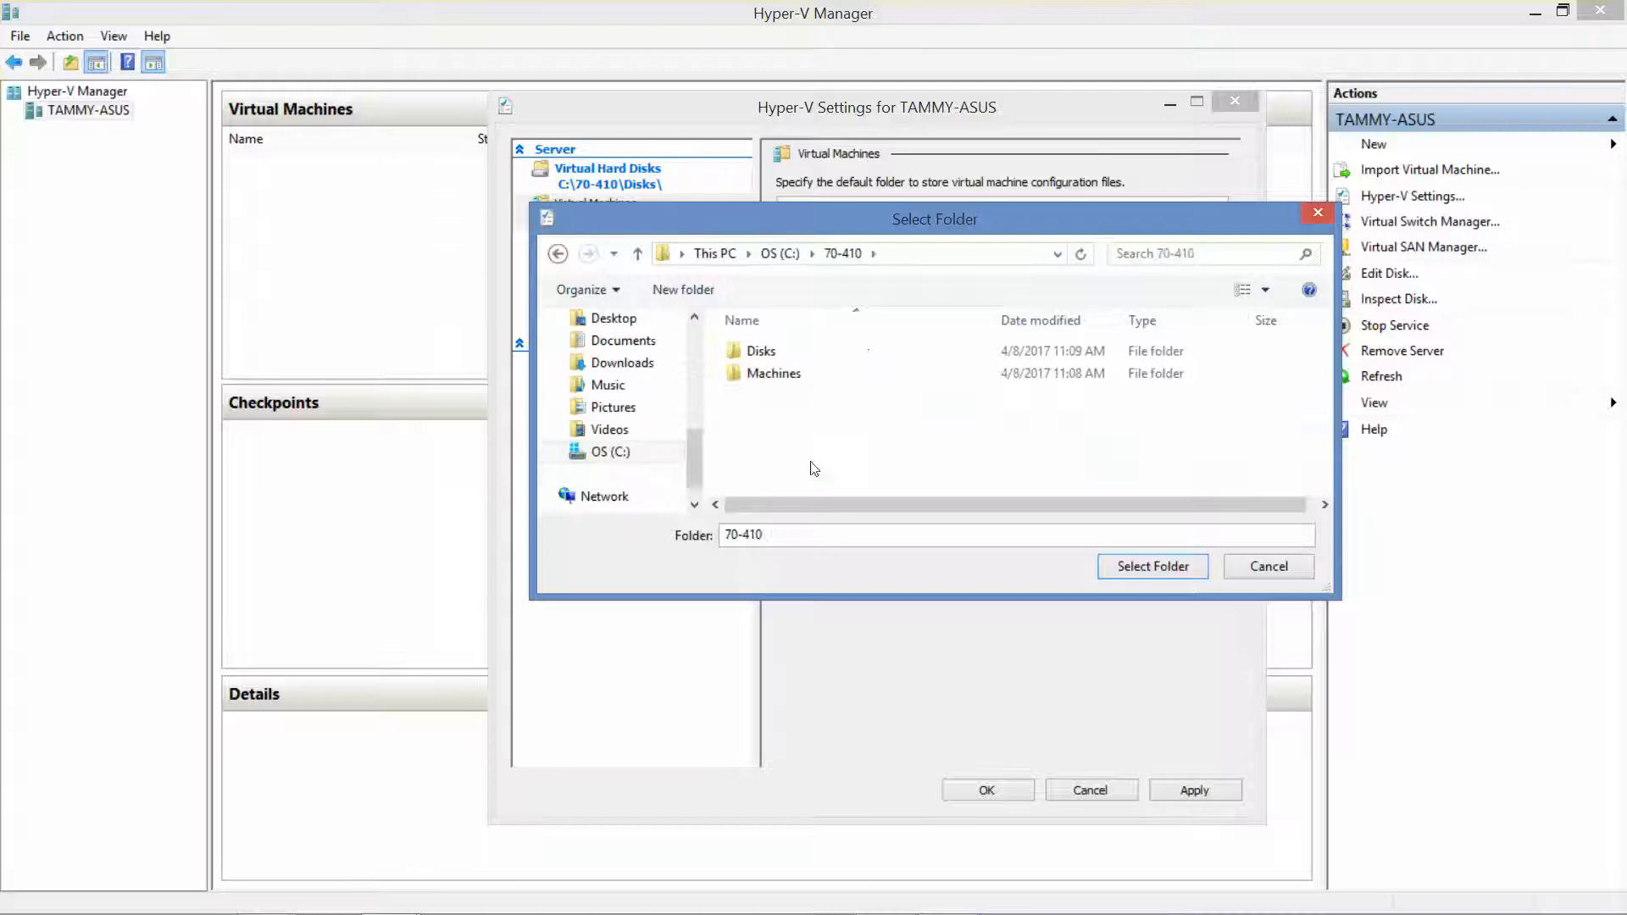
left_click(765, 379)
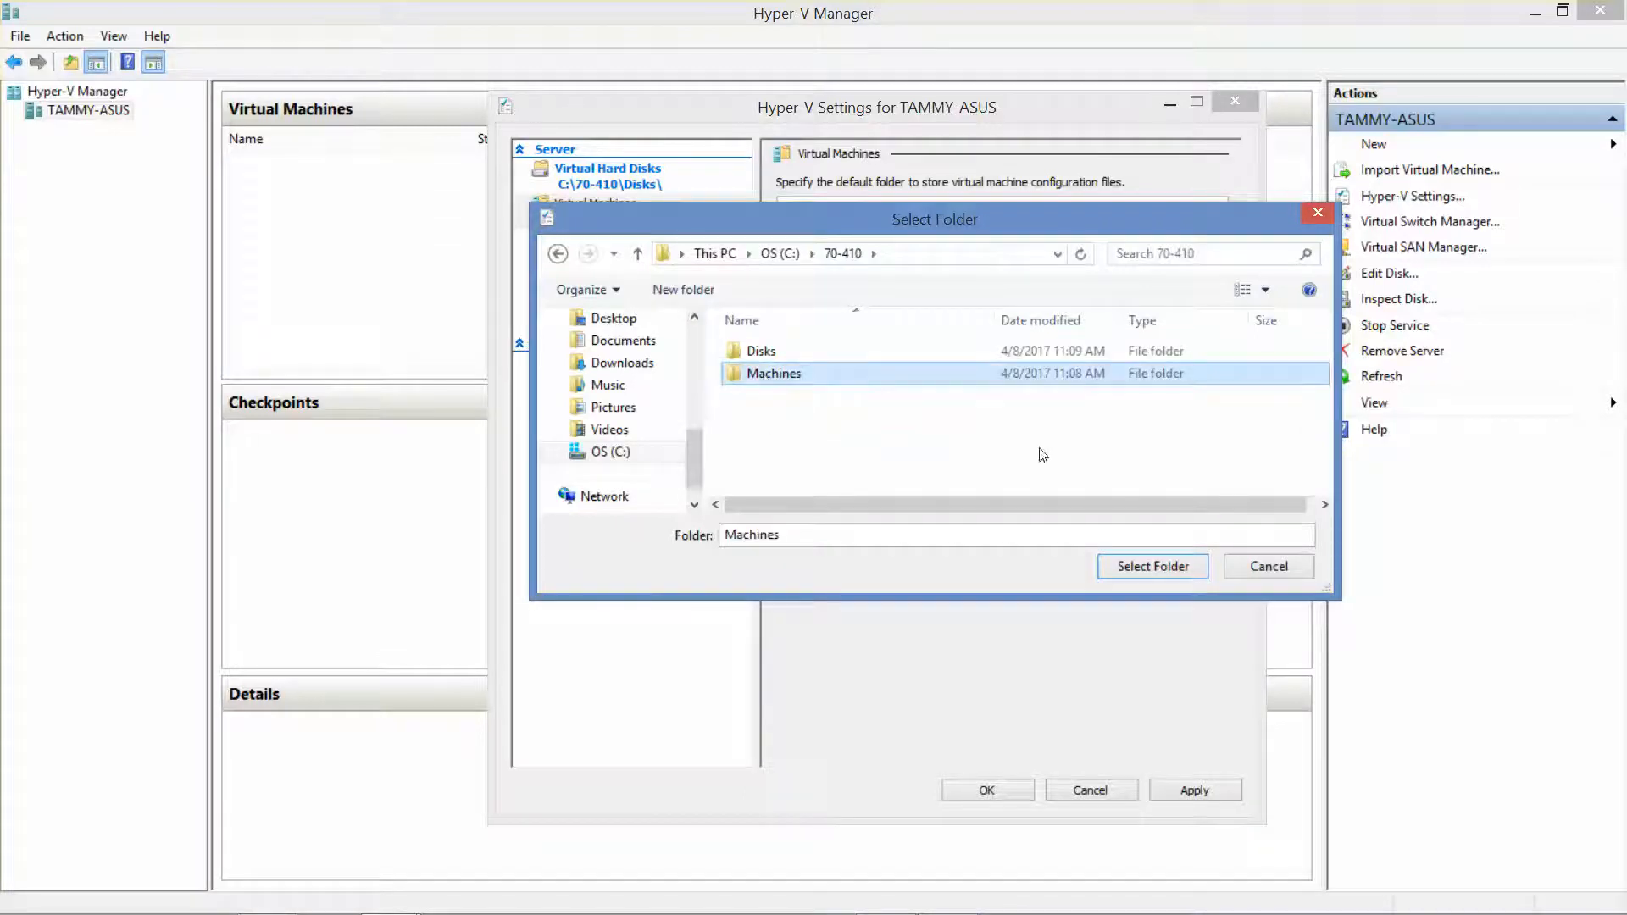
left_click(1166, 576)
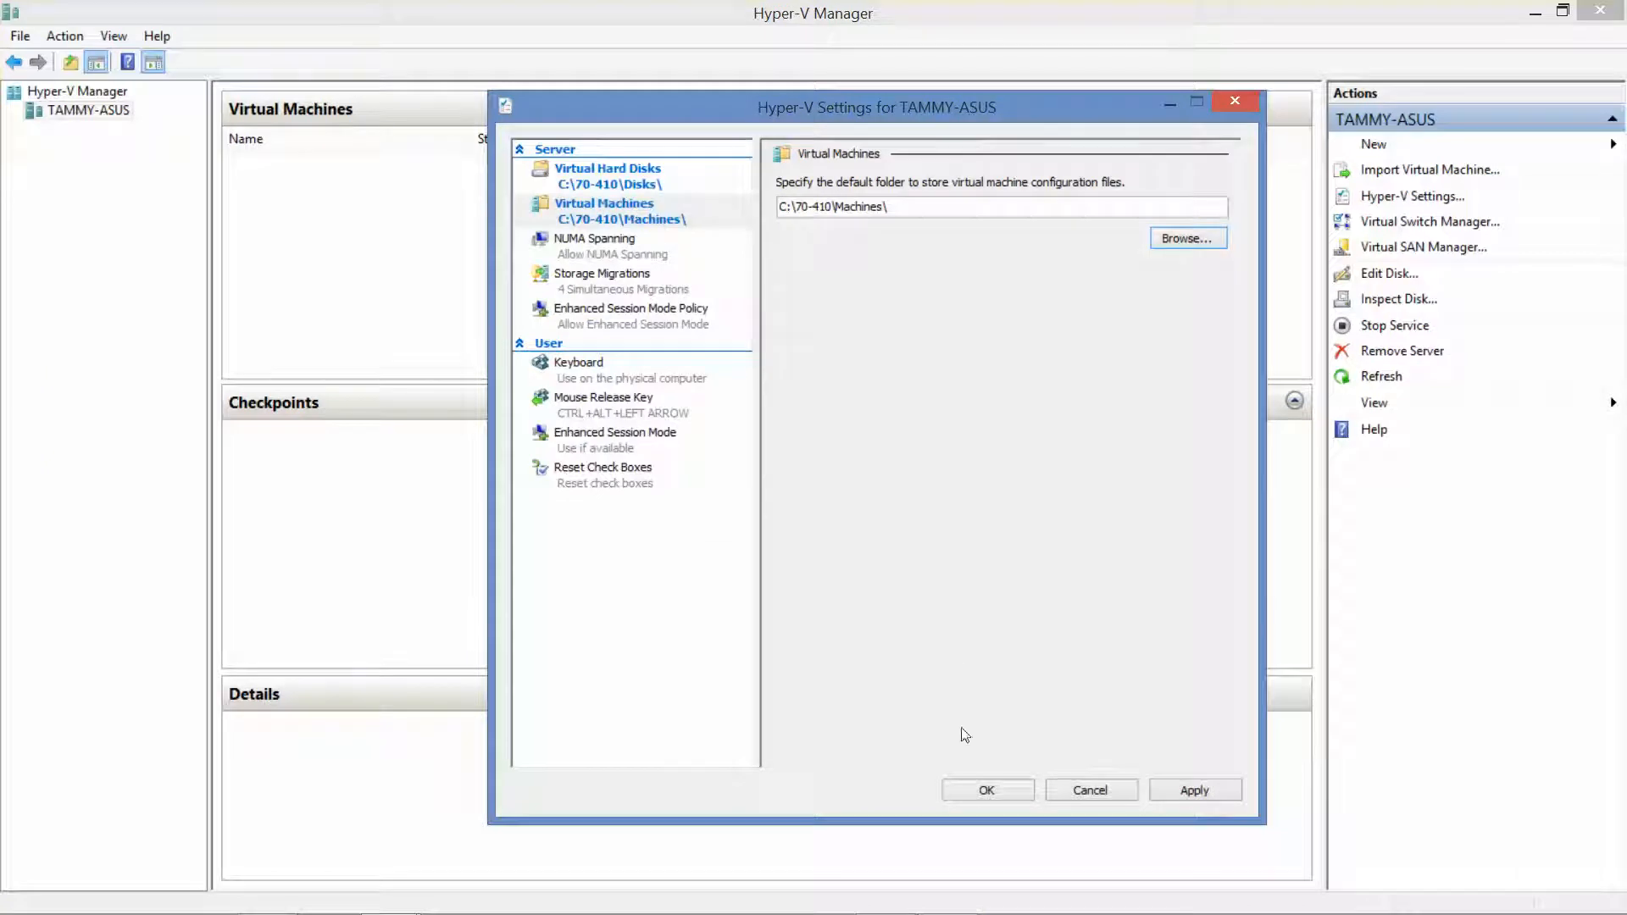
left_click(986, 791)
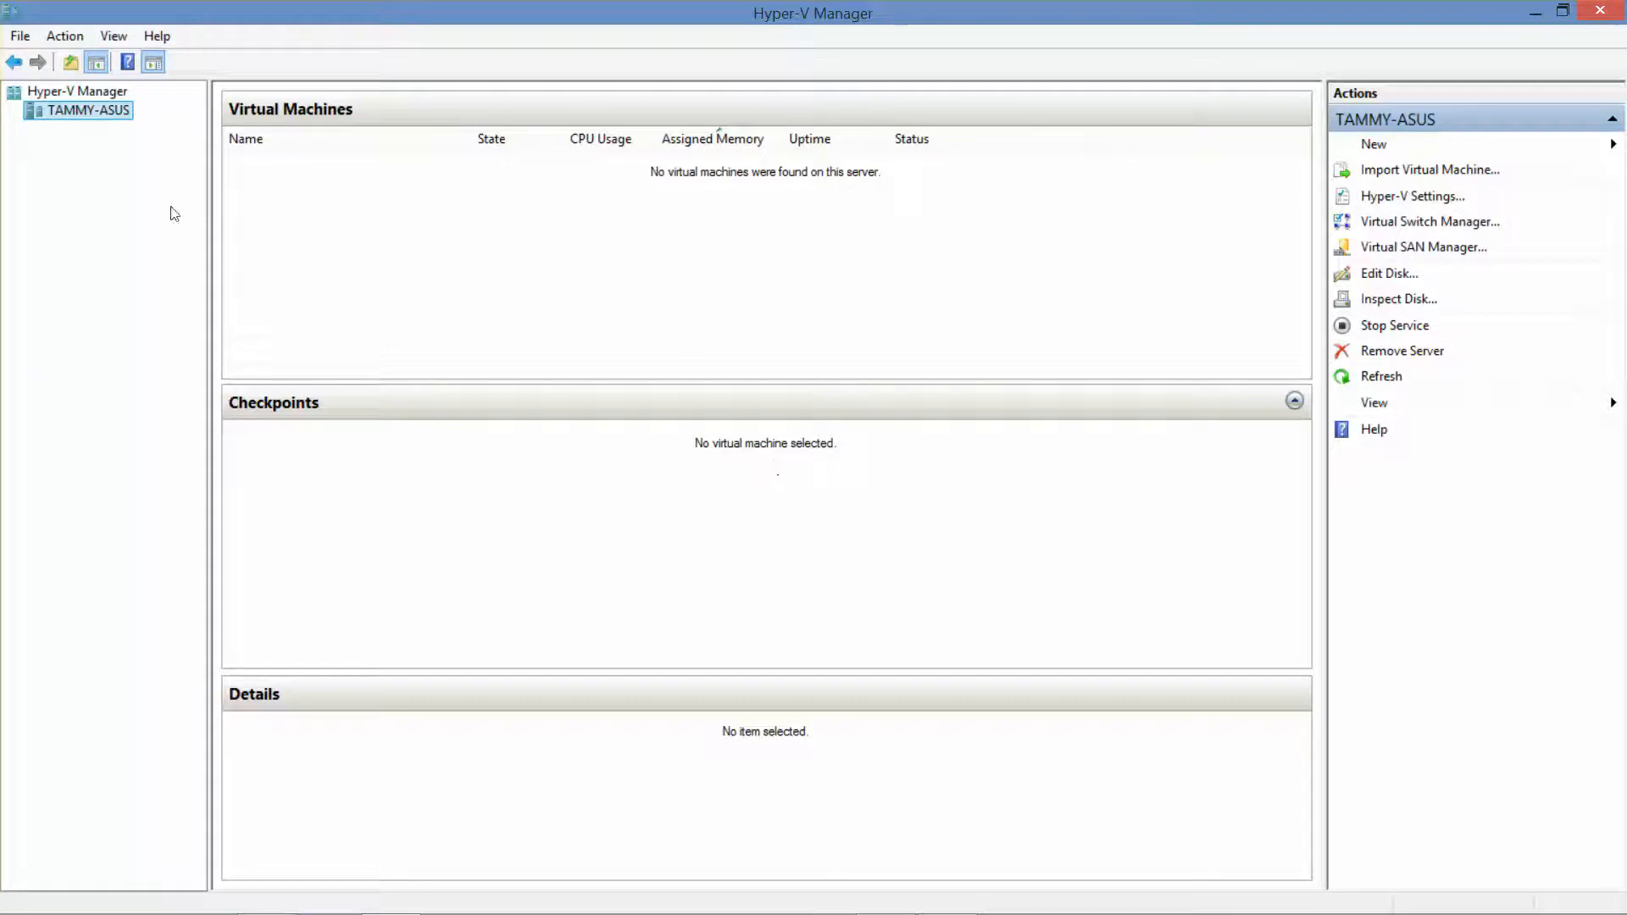
Start a new virtual machine named ServerA, Generation 1, with 2048 MB dynamic memory
right_click(96, 116)
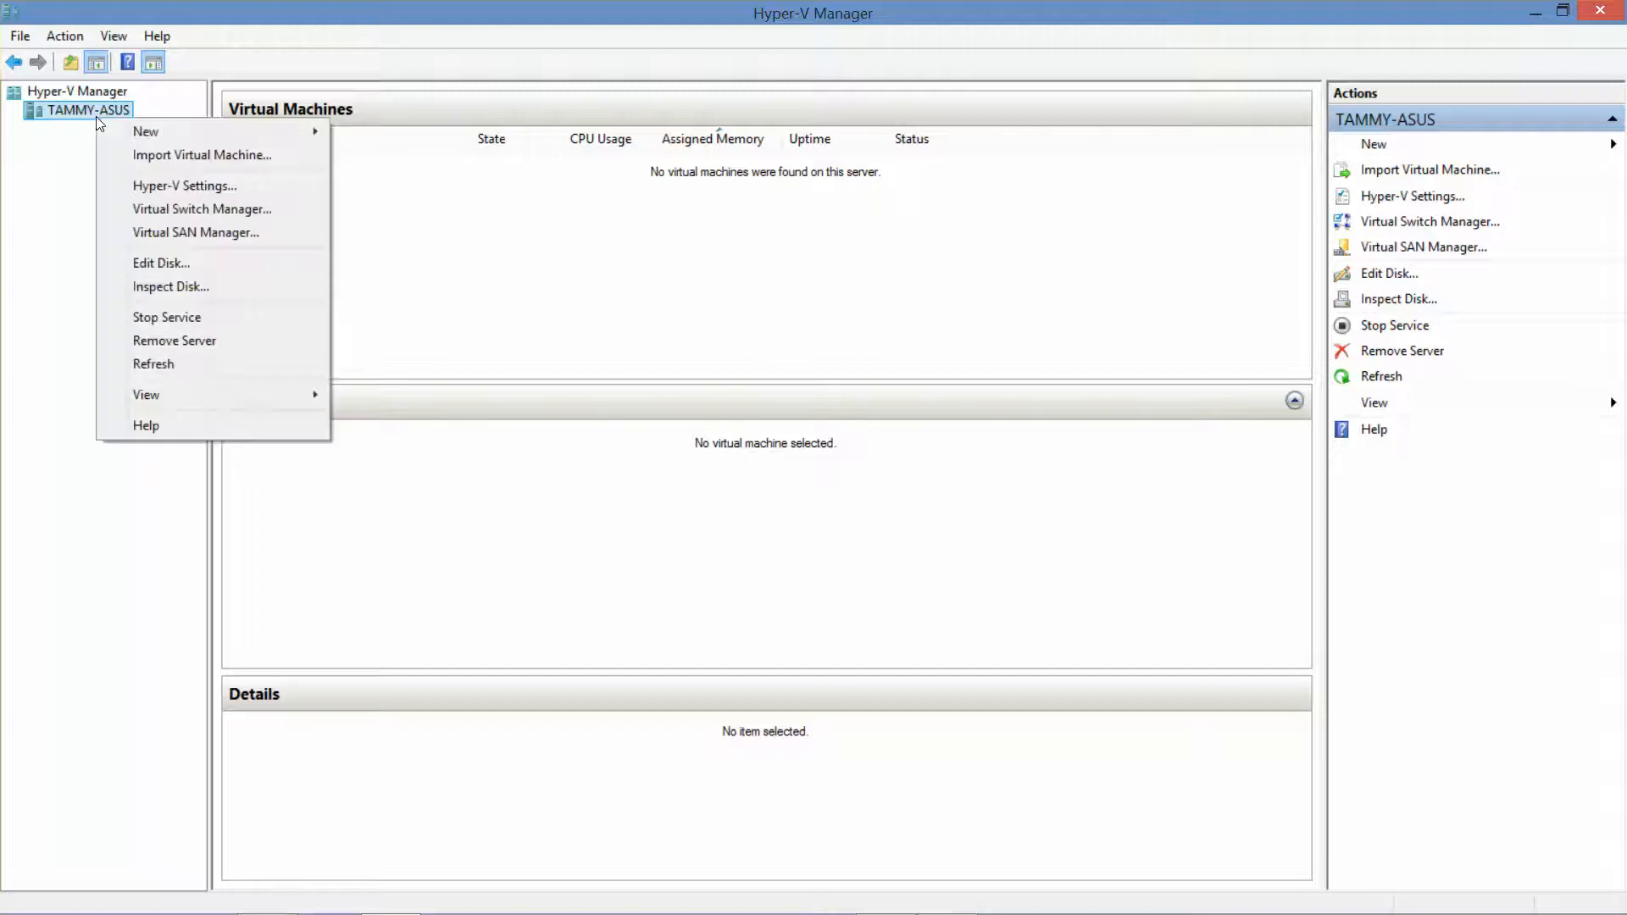
mouse_move(169, 132)
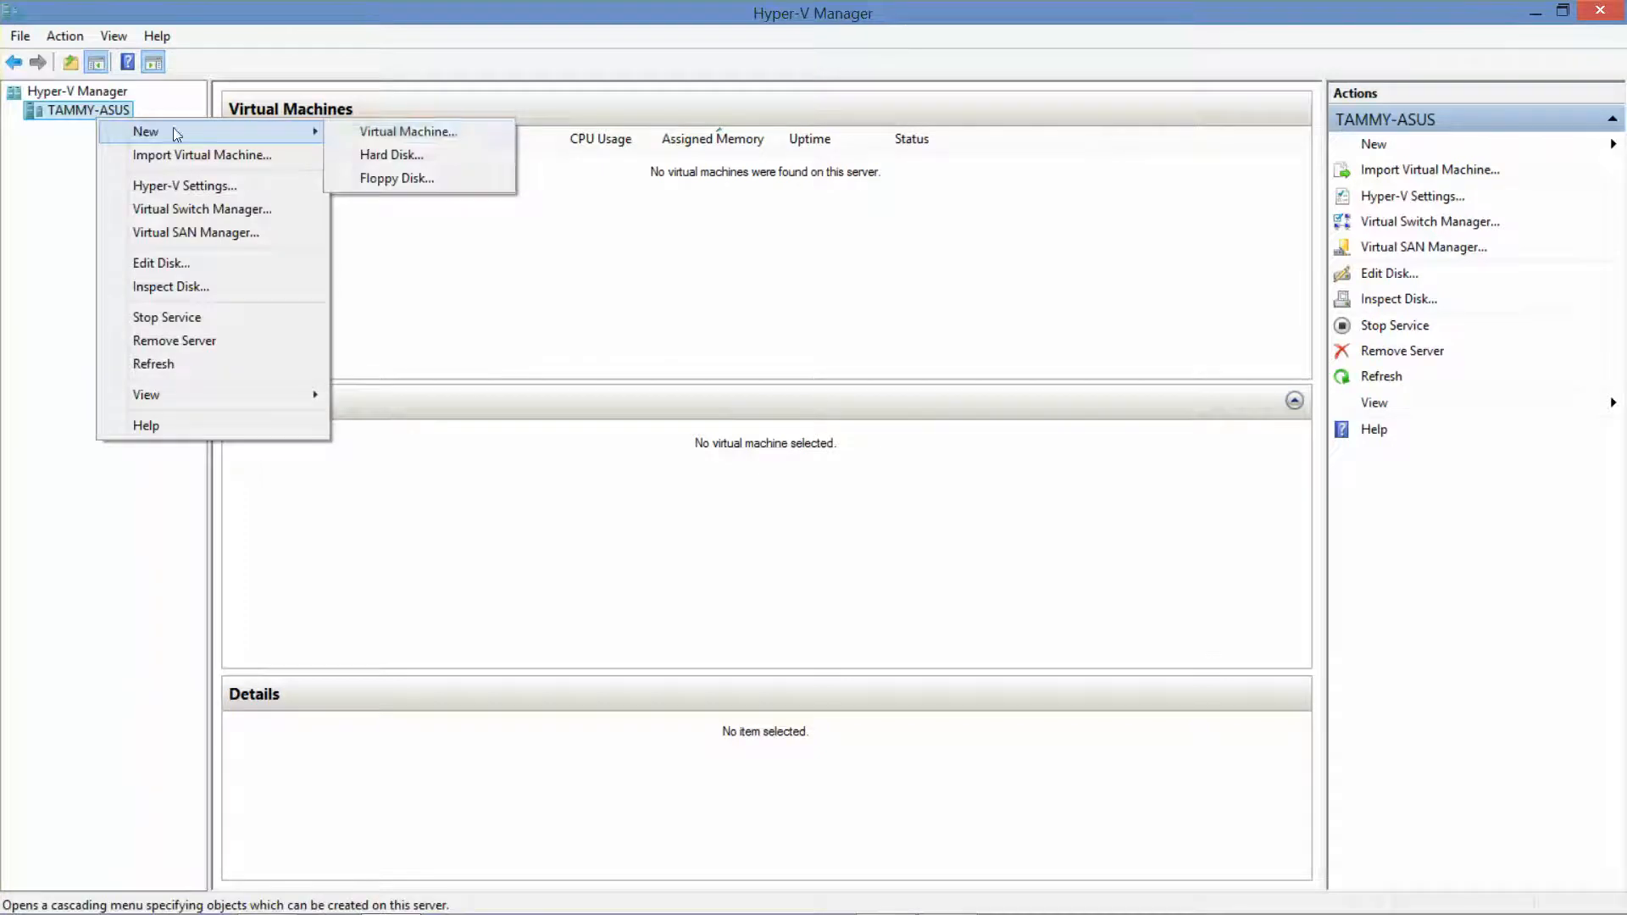
left_click(365, 132)
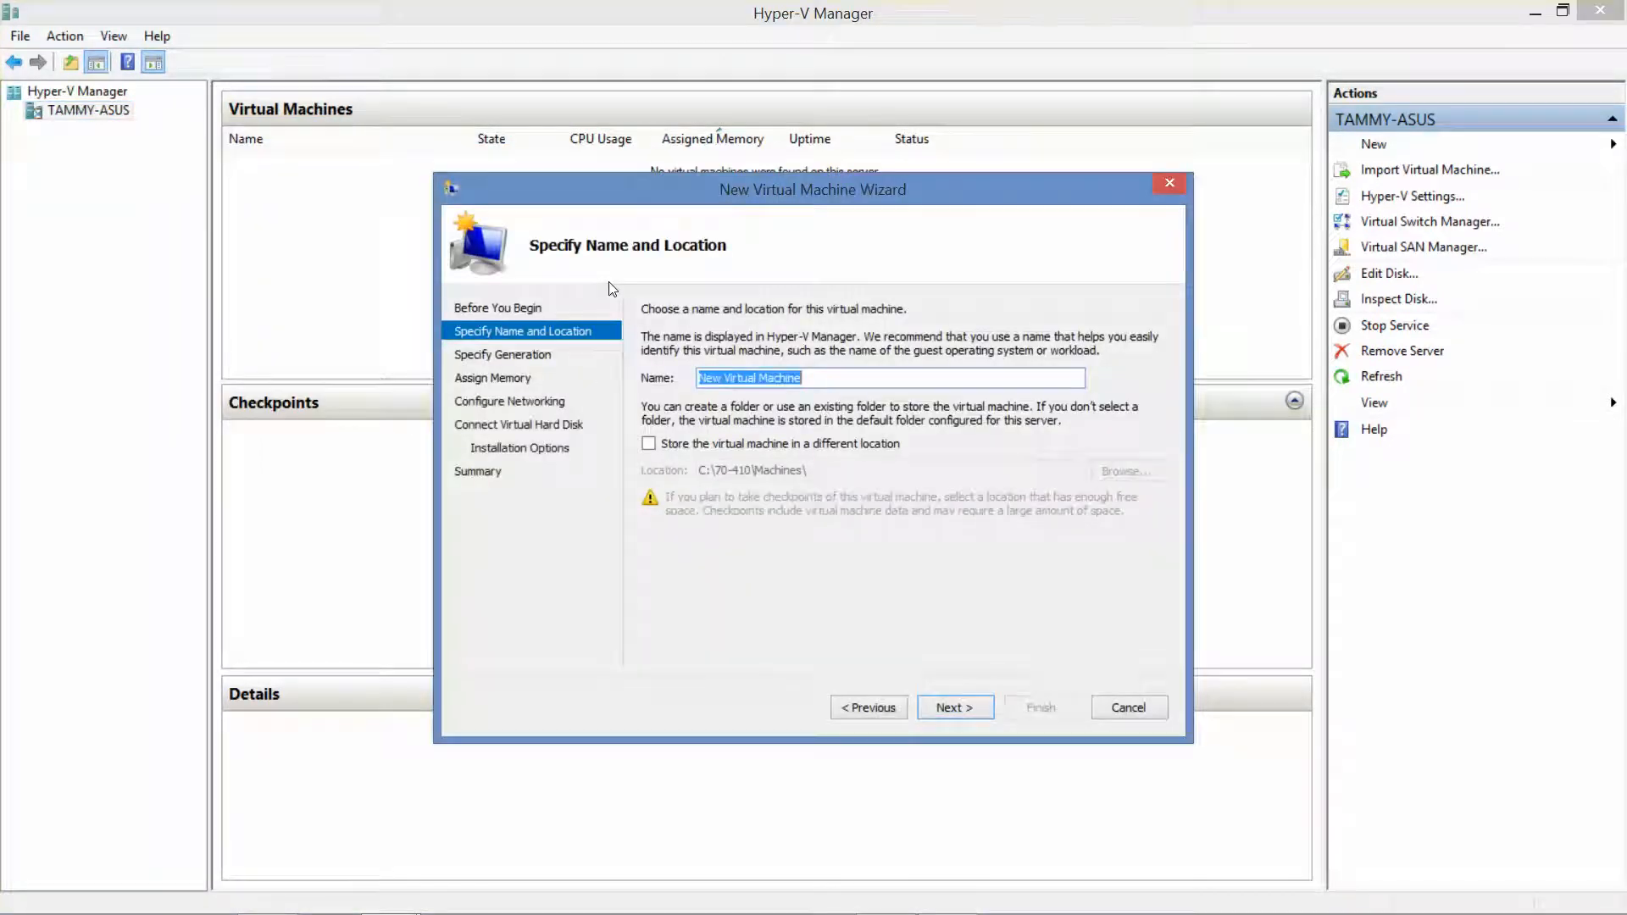
type("ServerA")
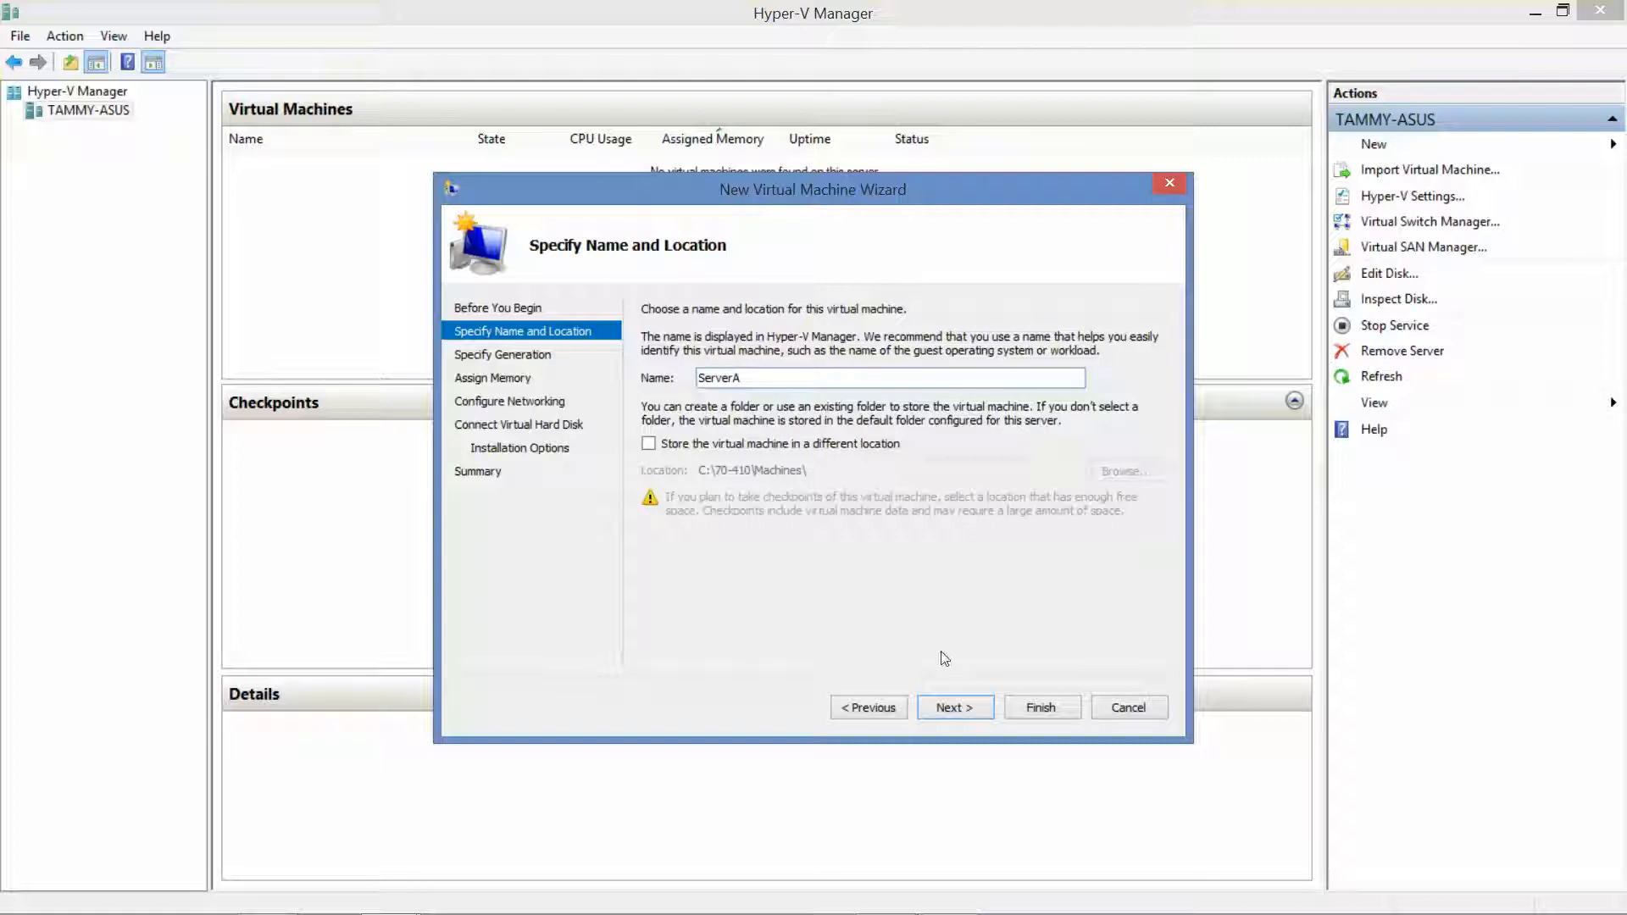
left_click(955, 708)
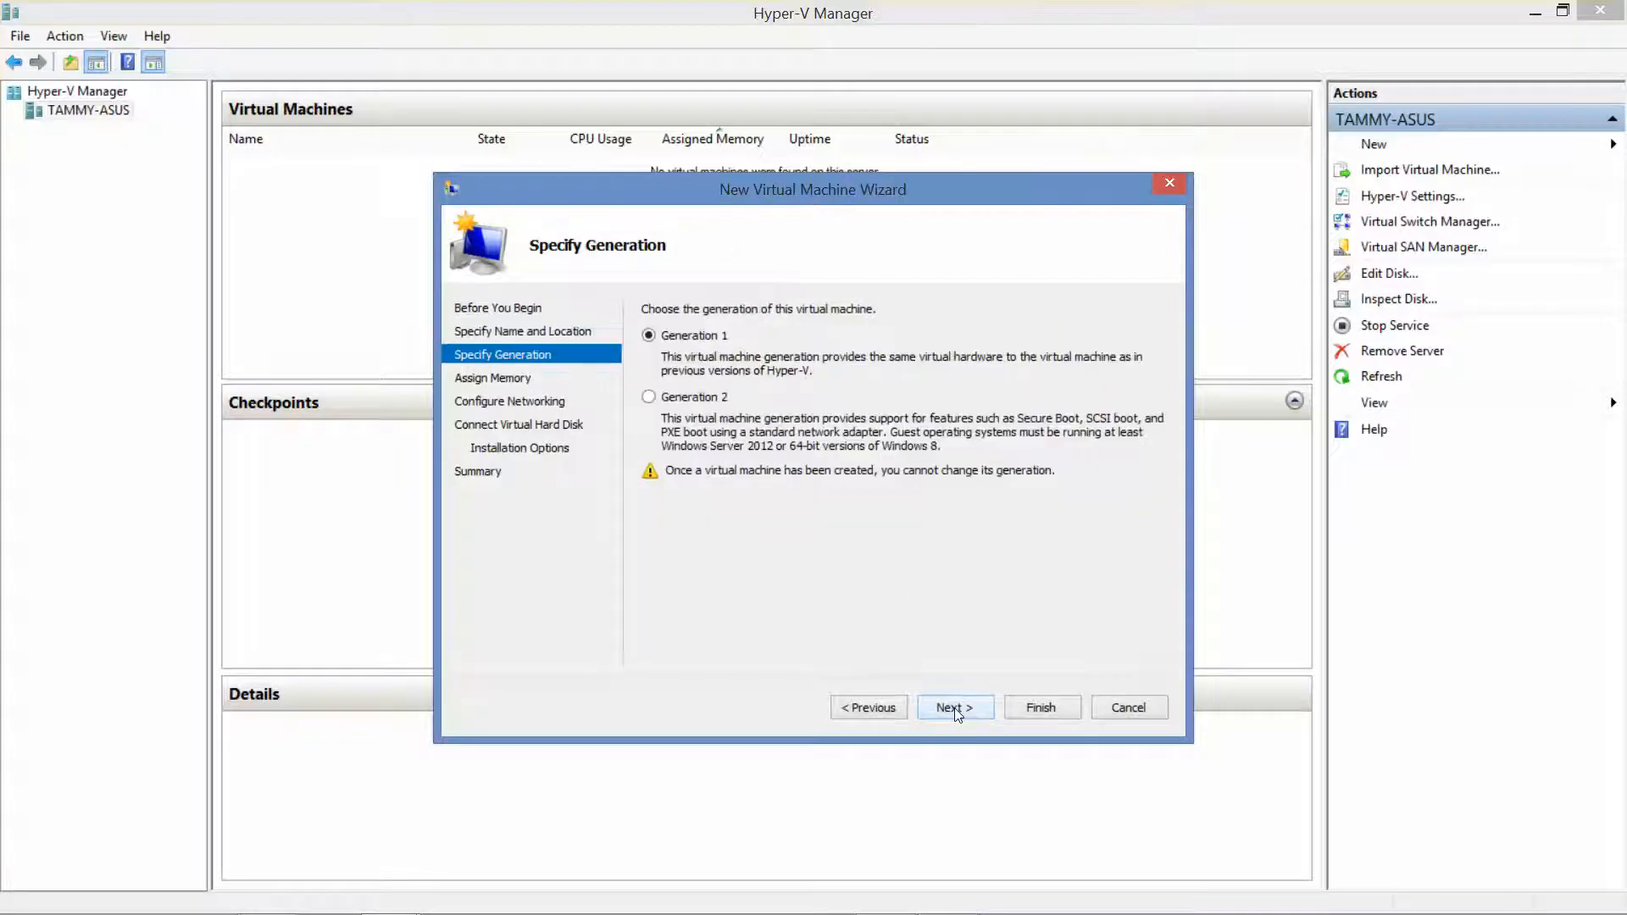
left_click(955, 708)
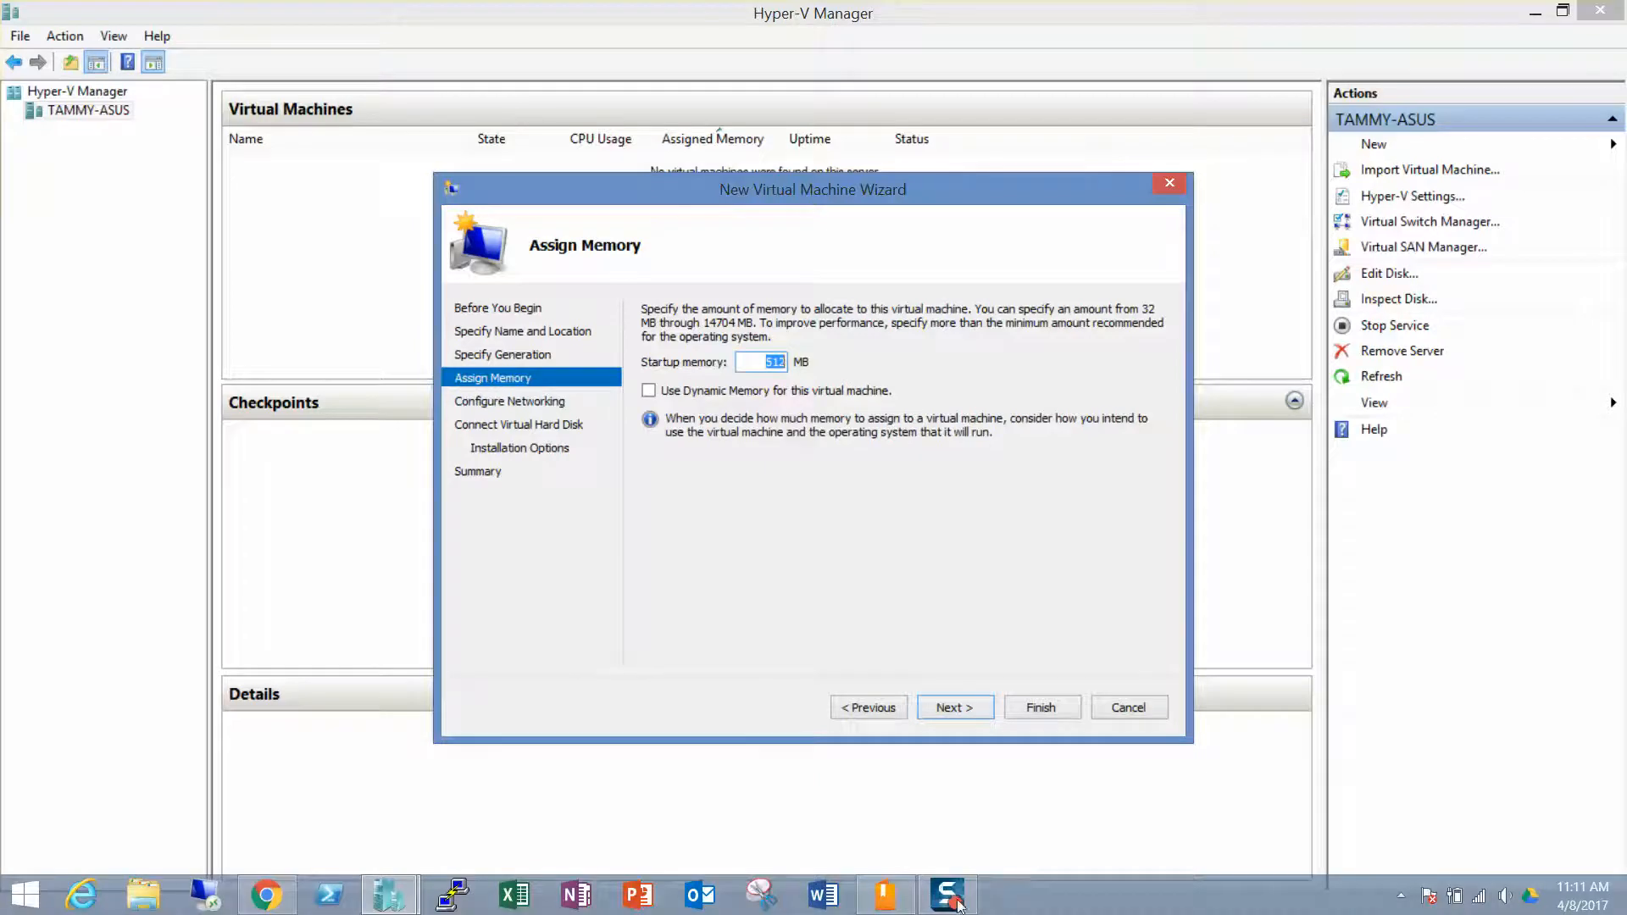
key("BackSpace")
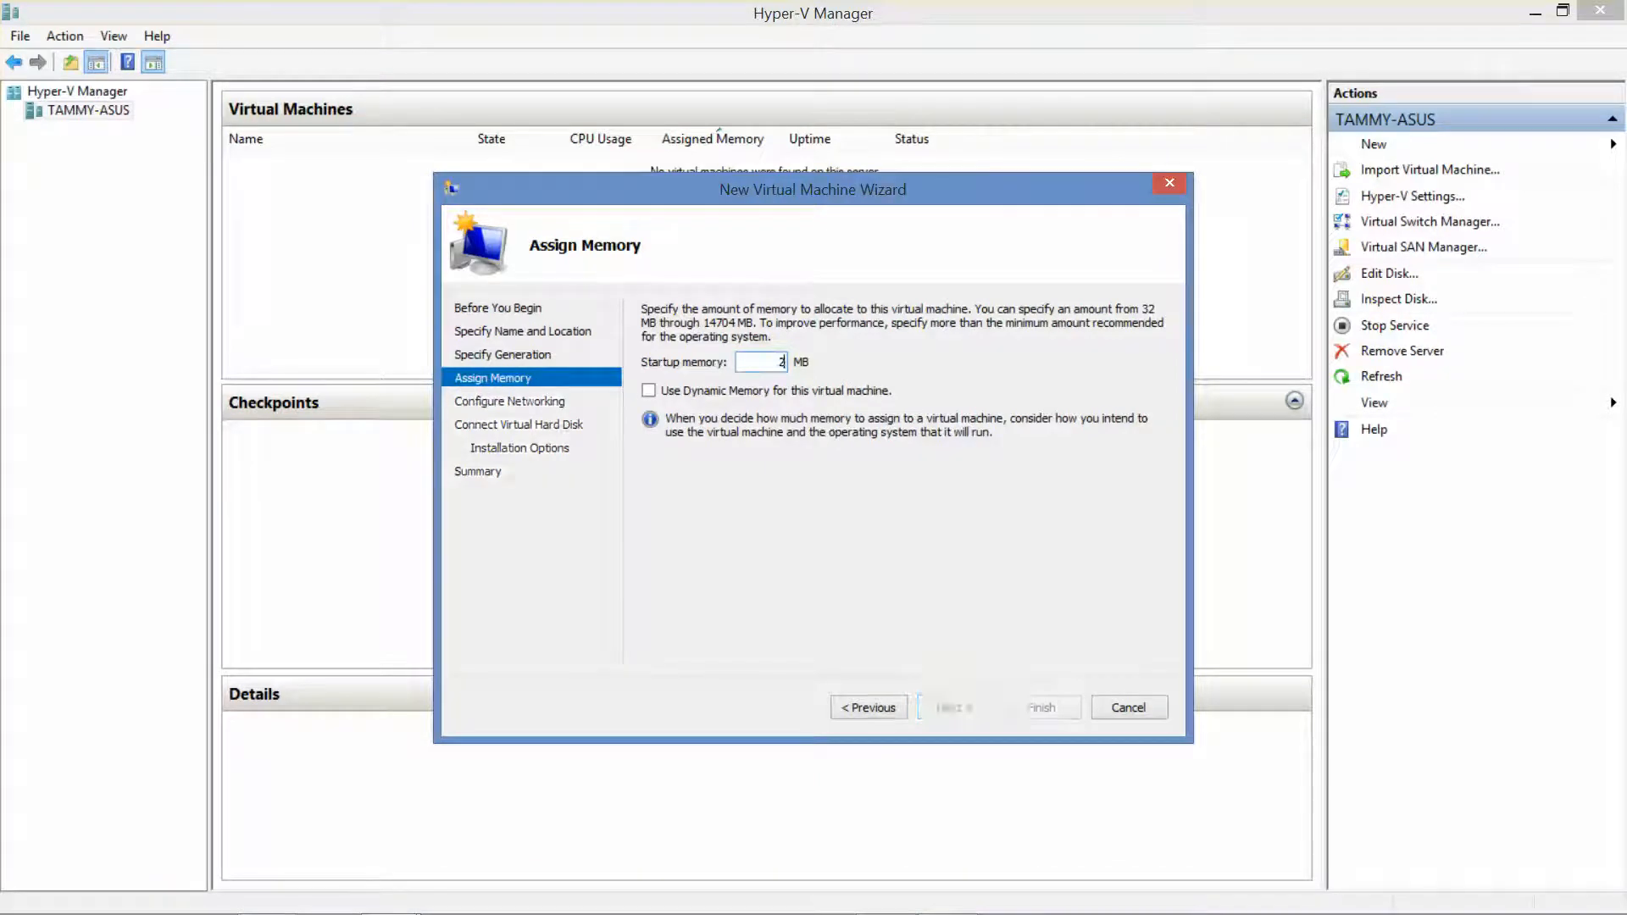
type("2048")
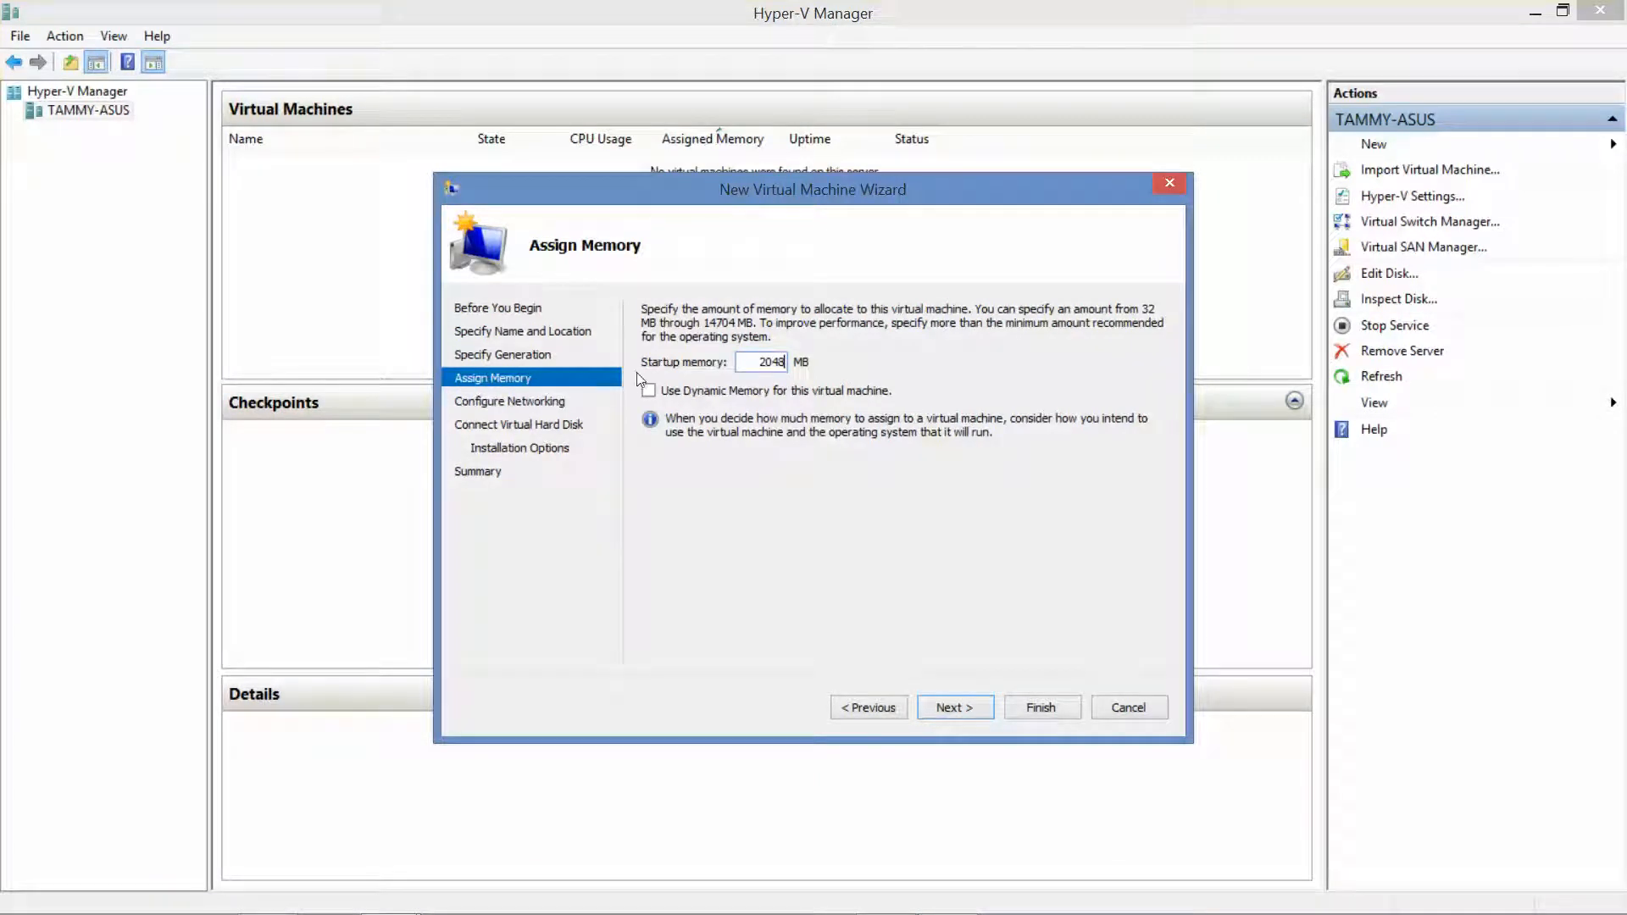
left_click(658, 391)
left_click(972, 712)
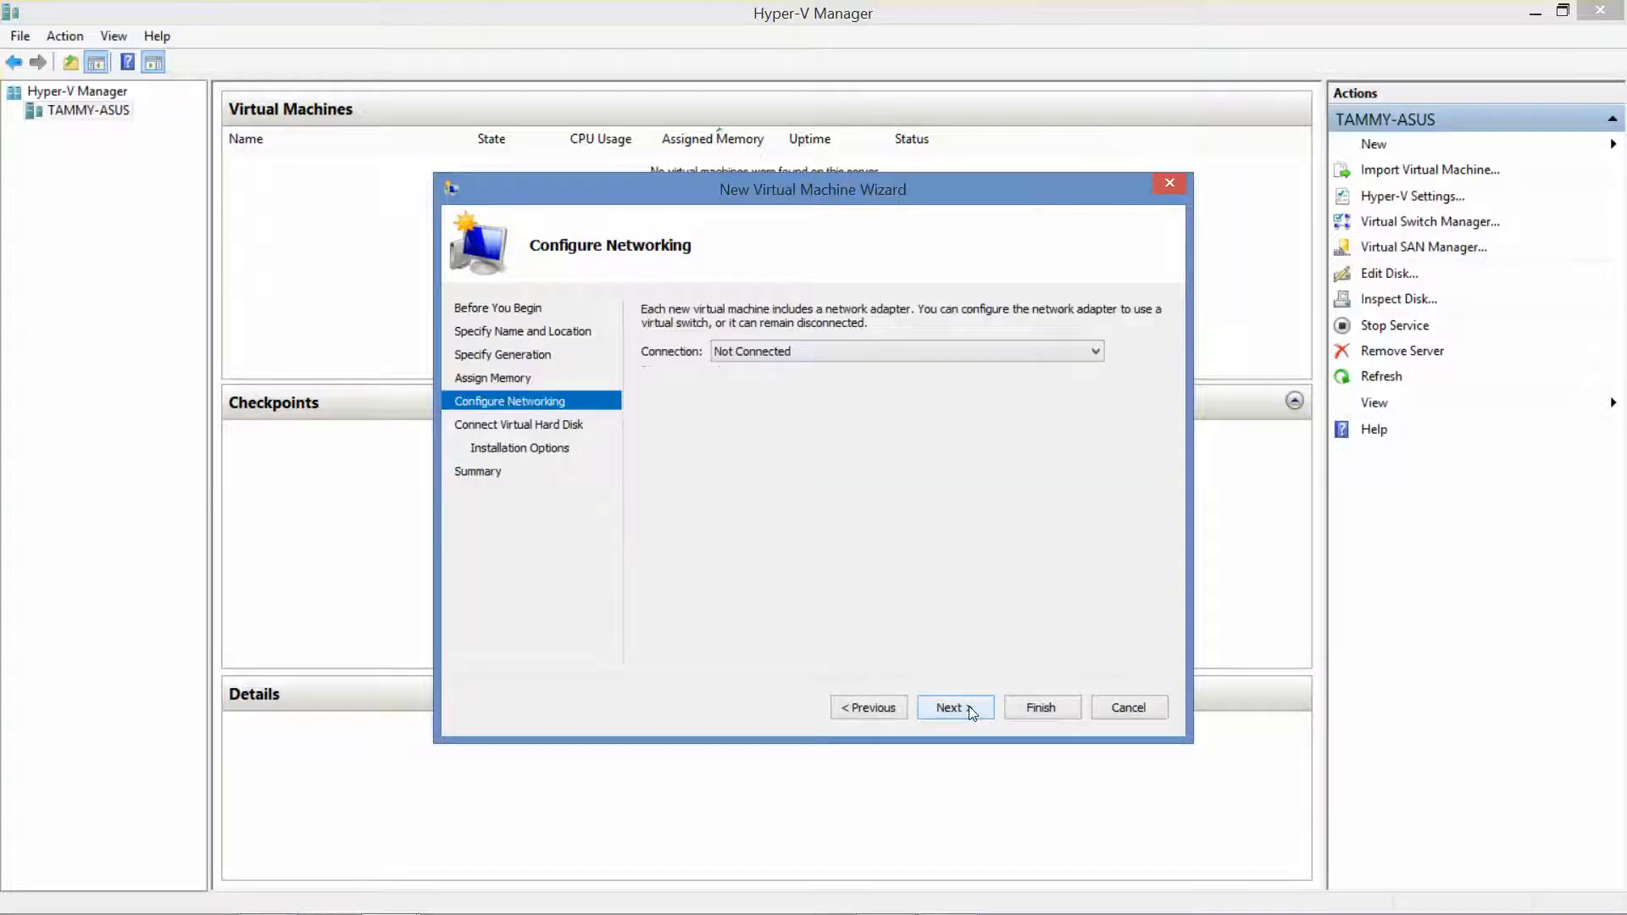
Connect ServerA to Internal Switch and give it a 70 GB virtual hard disk
left_click(851, 353)
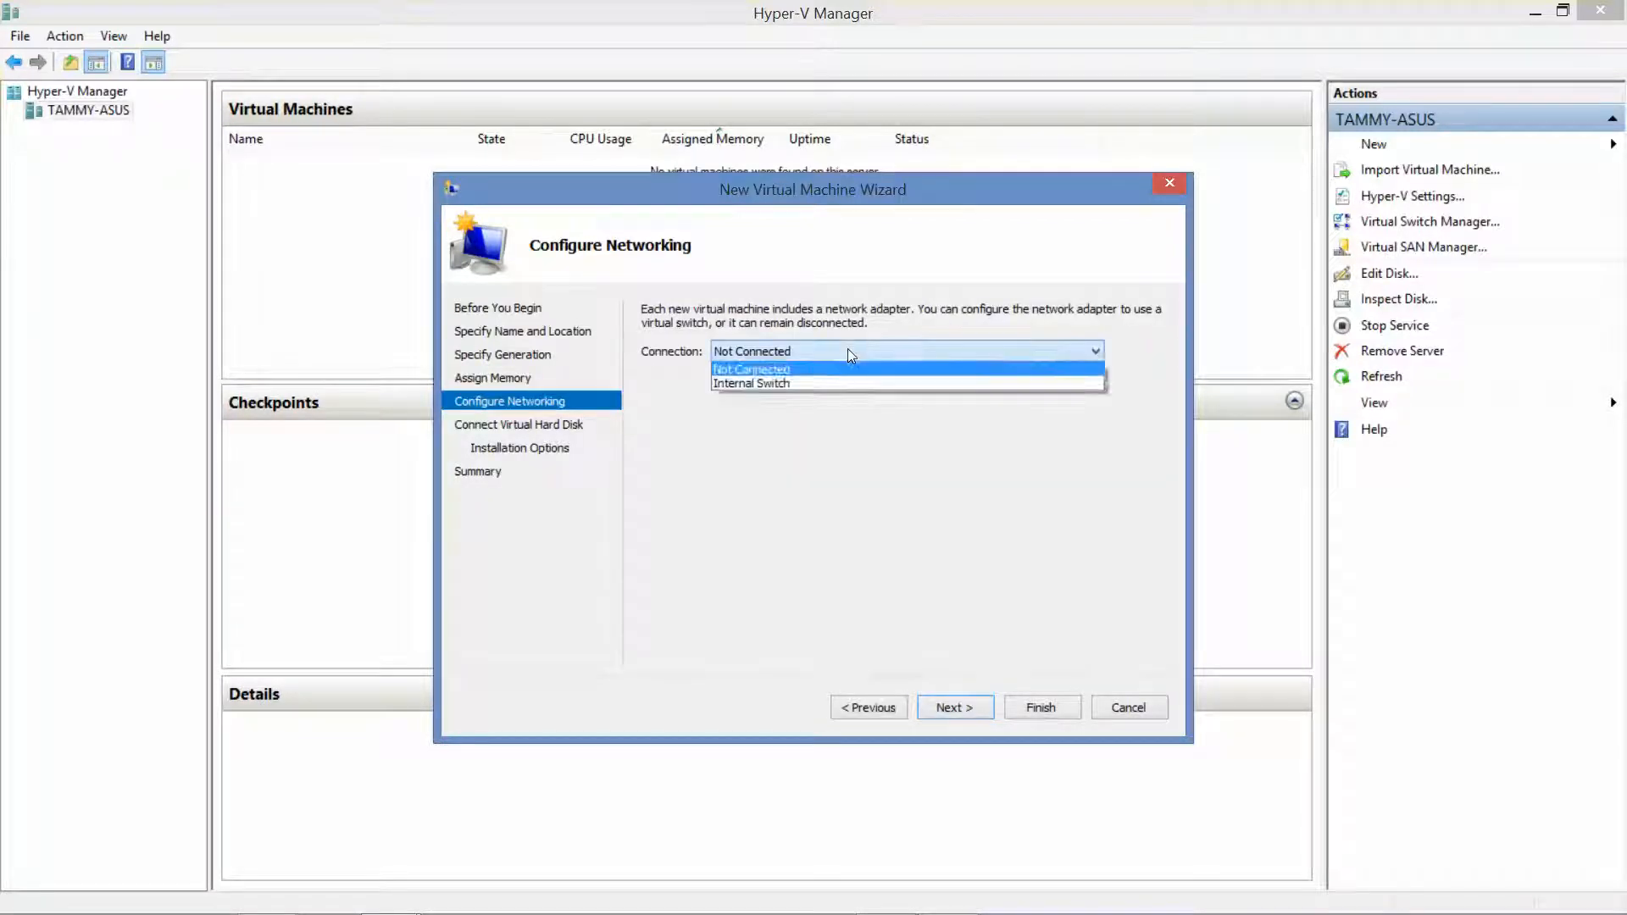
left_click(812, 378)
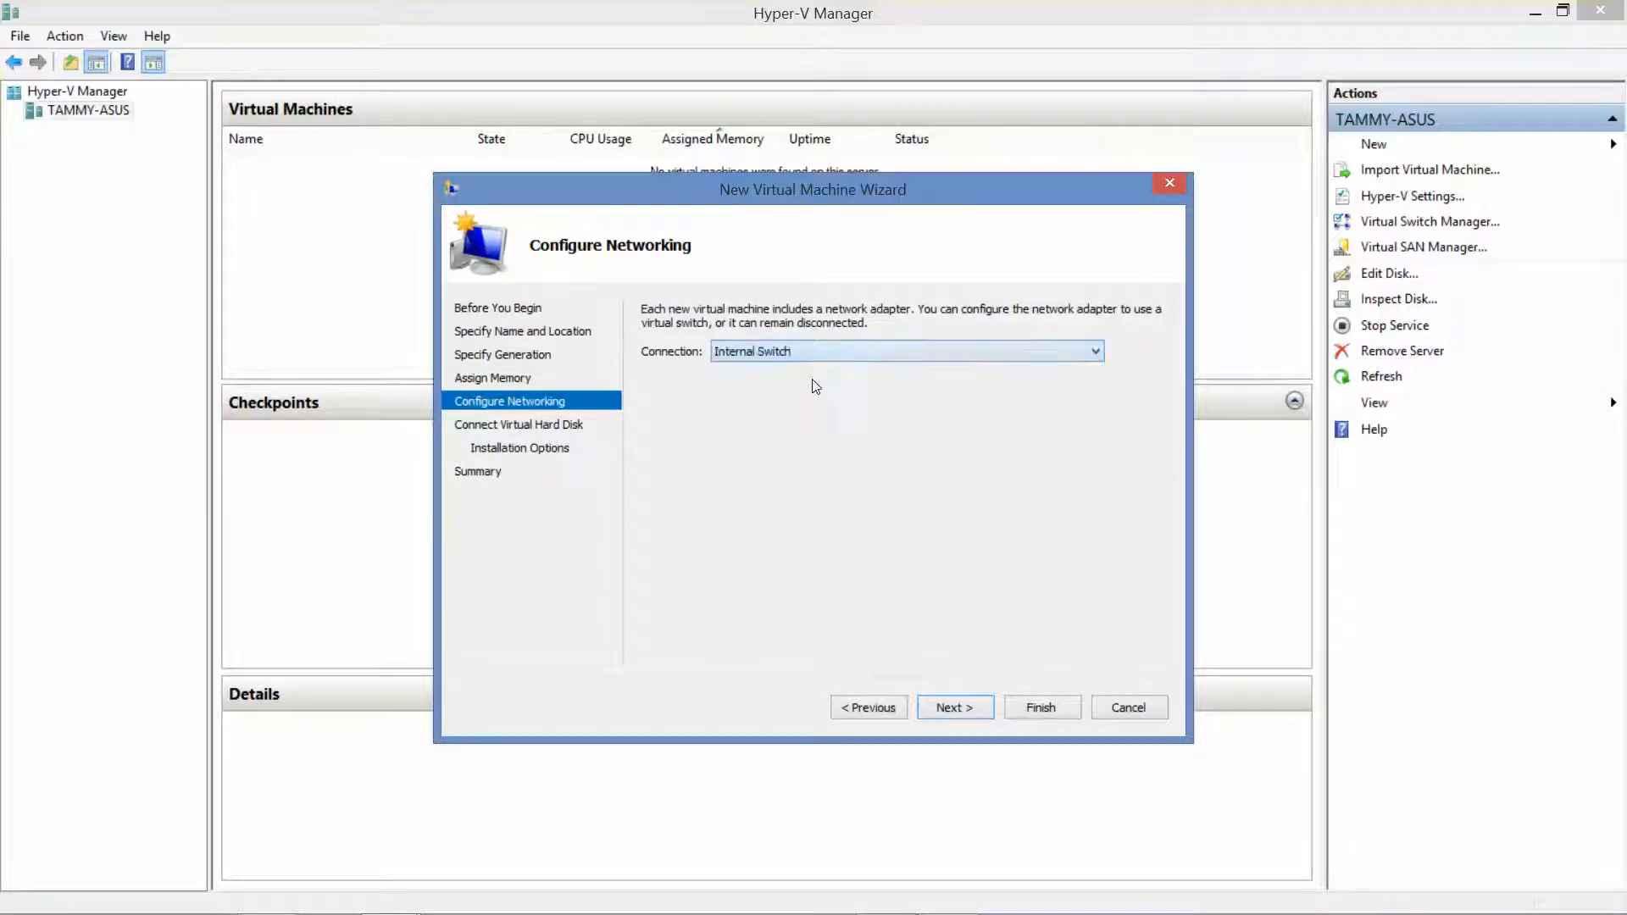
left_click(974, 706)
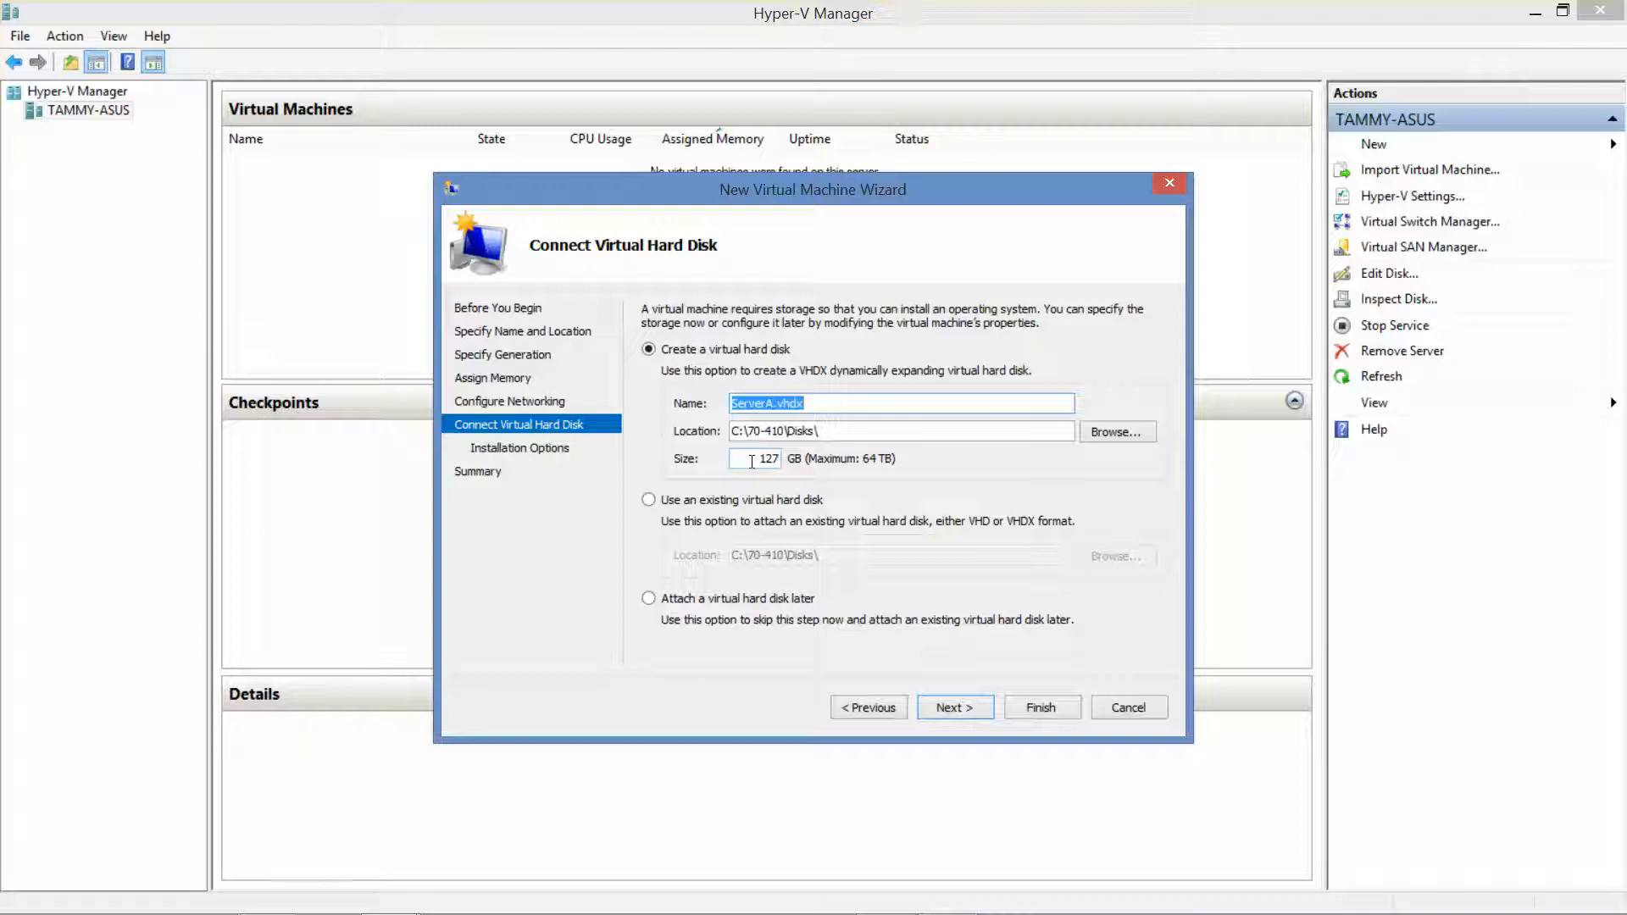
left_click_drag(751, 462, 796, 444)
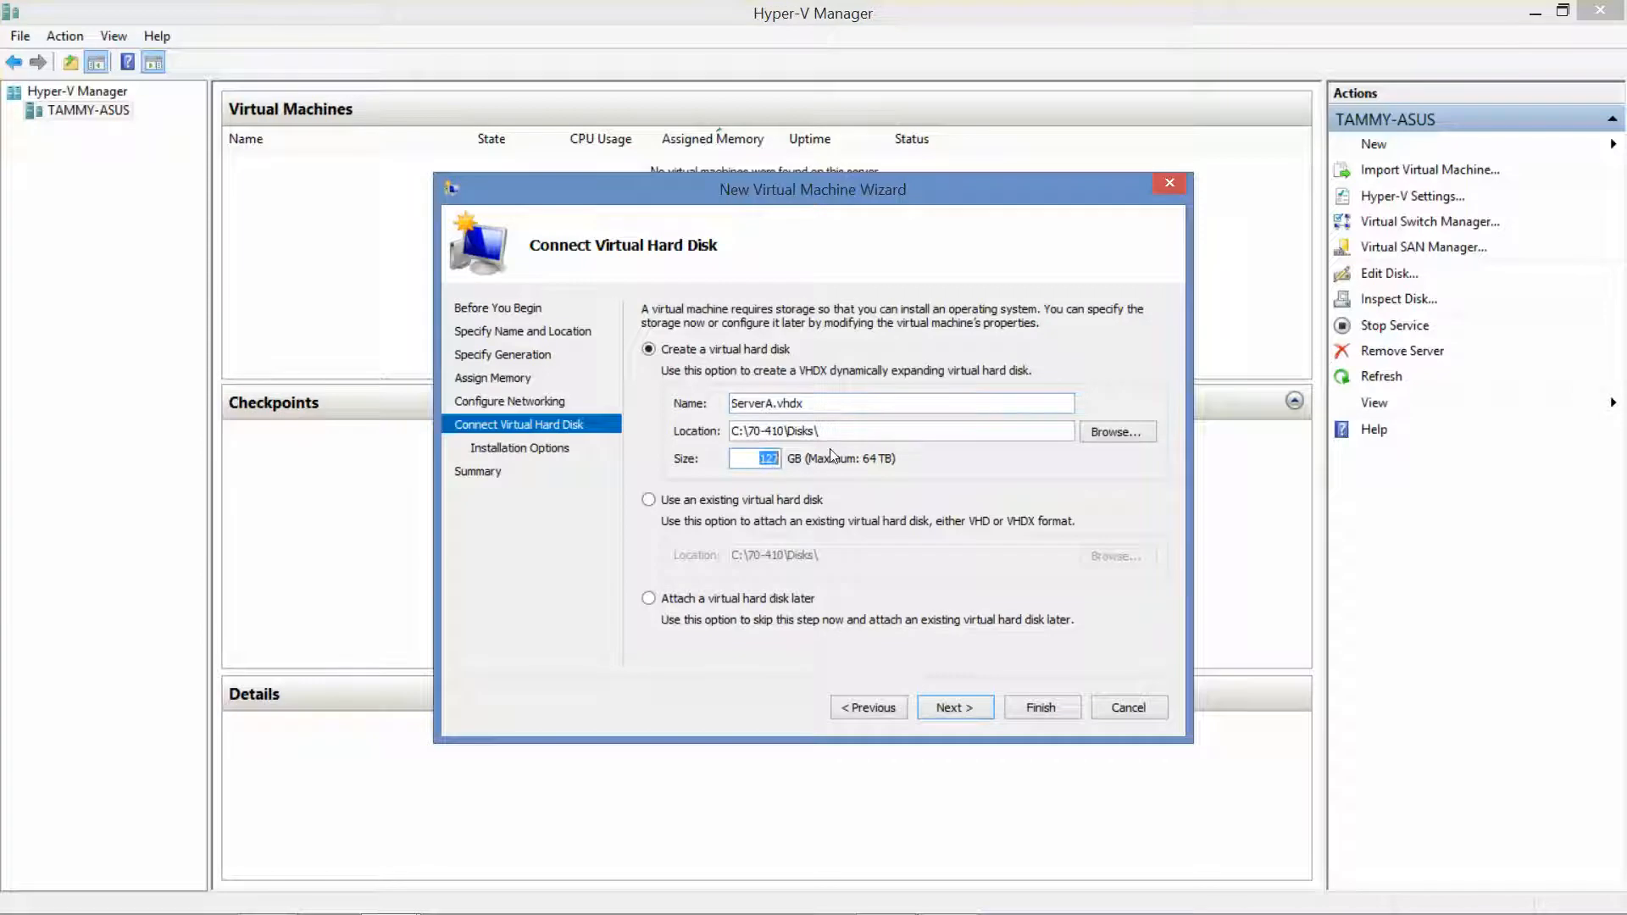
type("70")
left_click(952, 705)
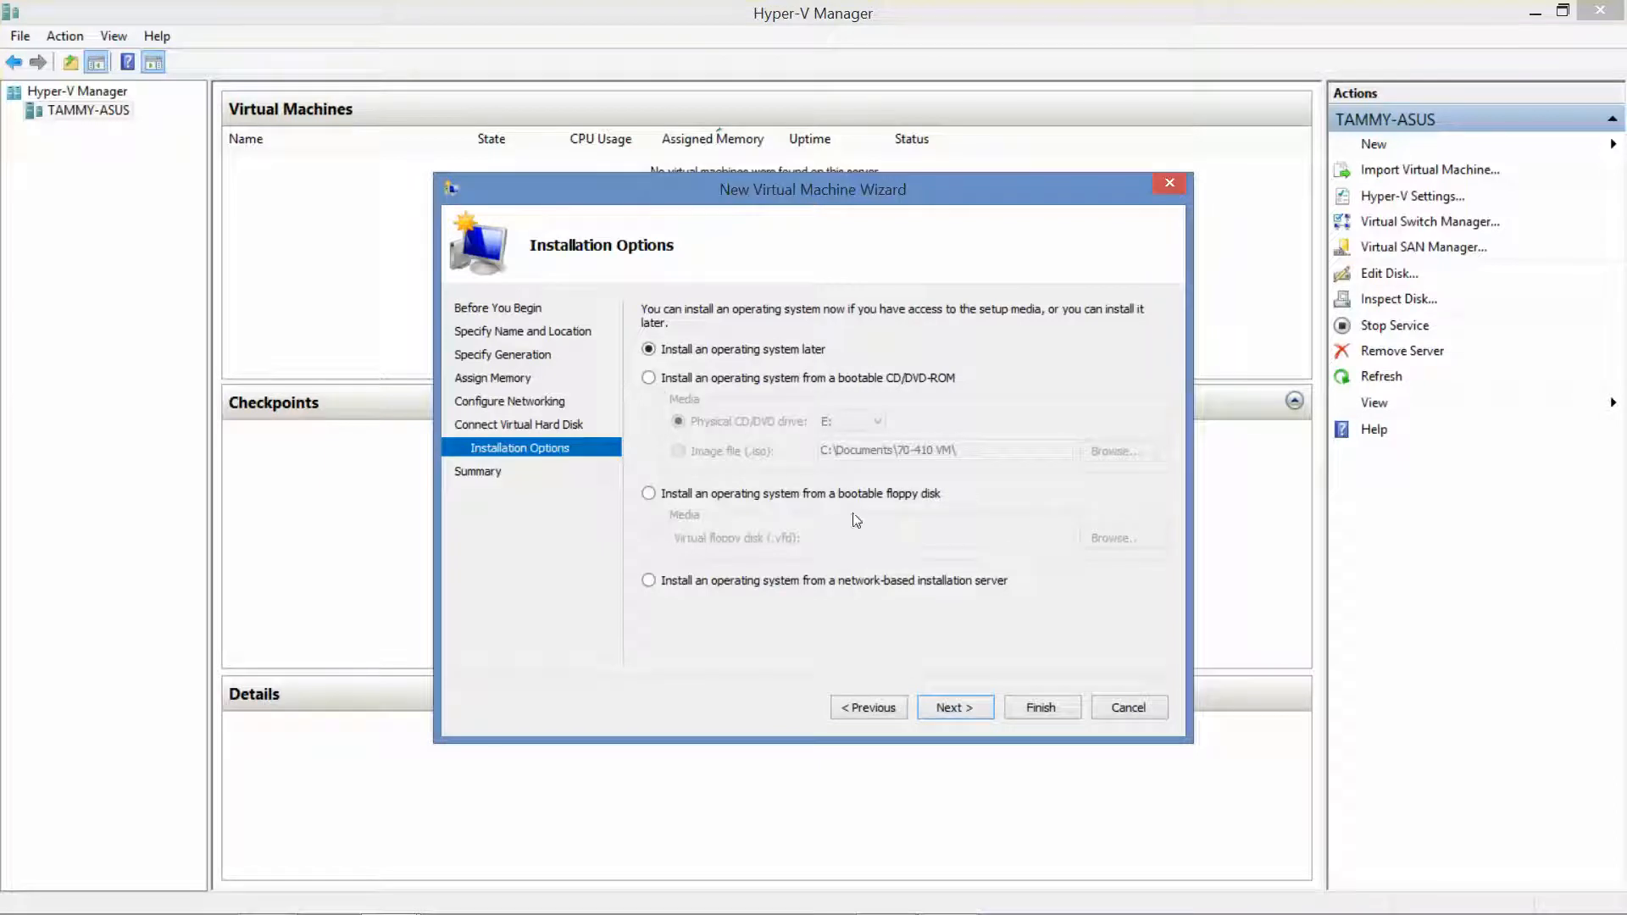
Choose to install from a bootable ISO image file and browse drive C for it
left_click(649, 379)
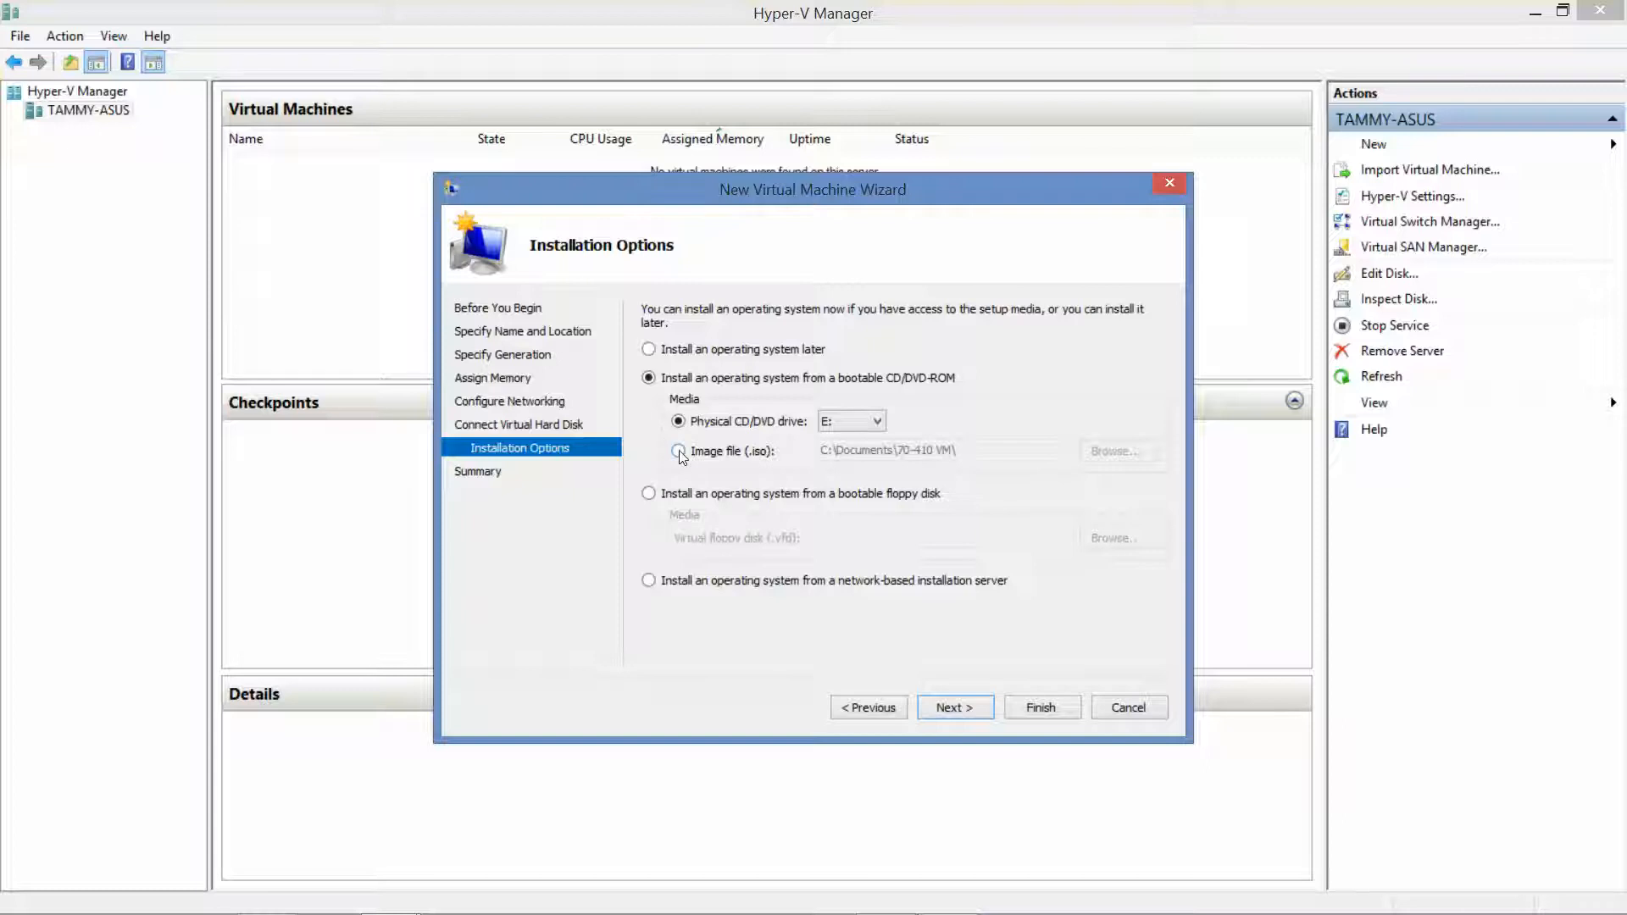
left_click(678, 450)
left_click(1093, 451)
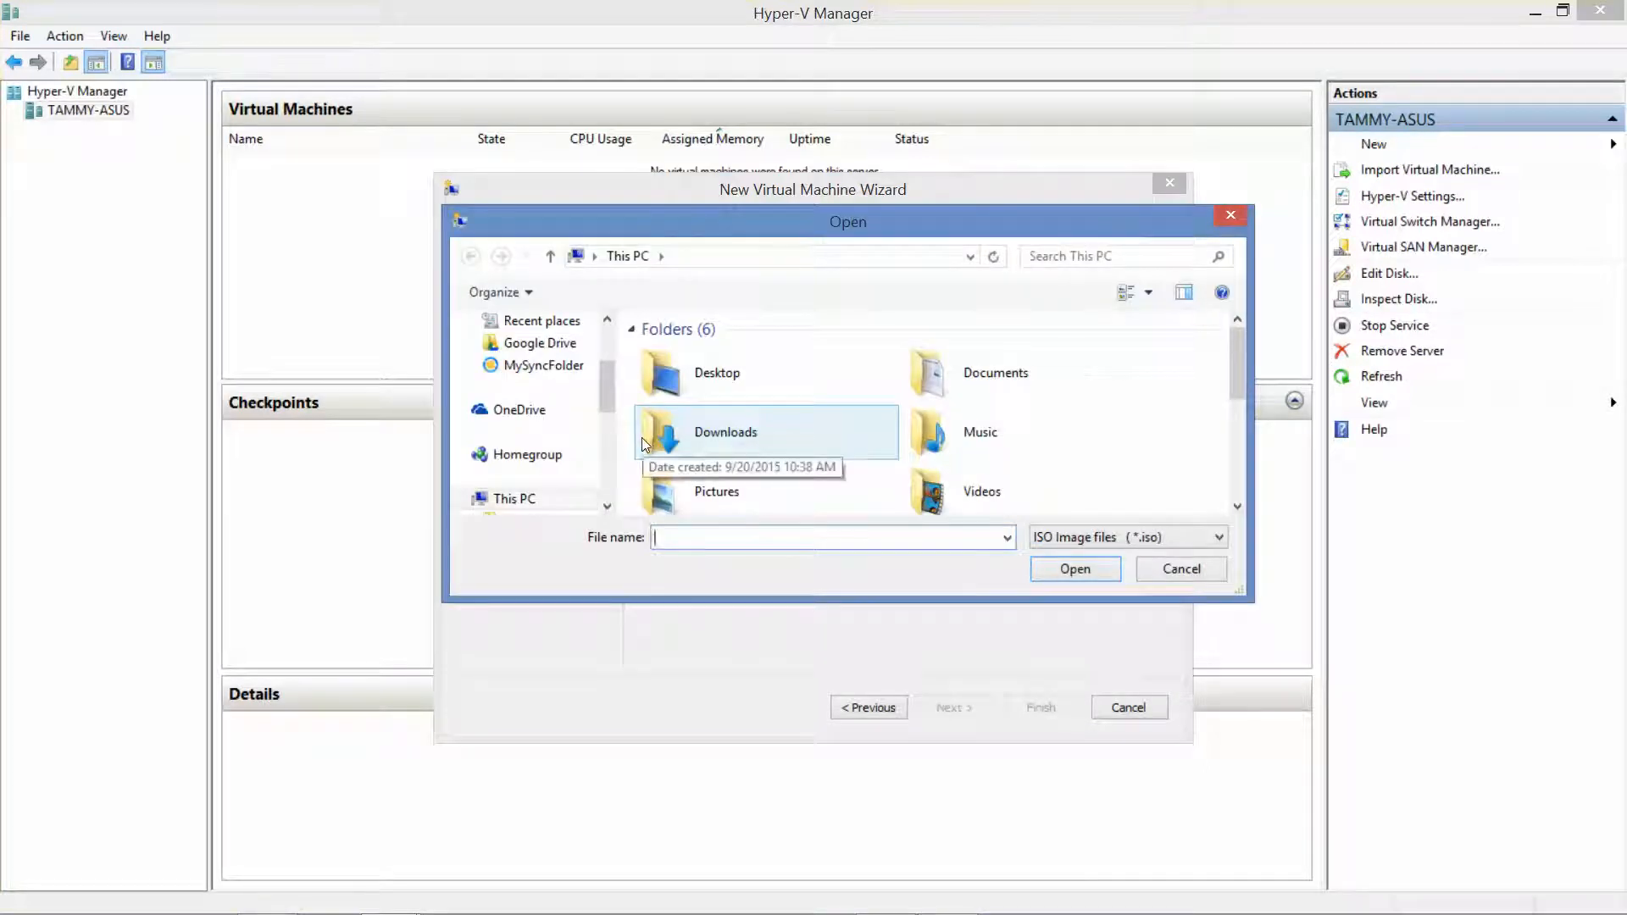
left_click_drag(607, 508, 606, 511)
left_click(526, 477)
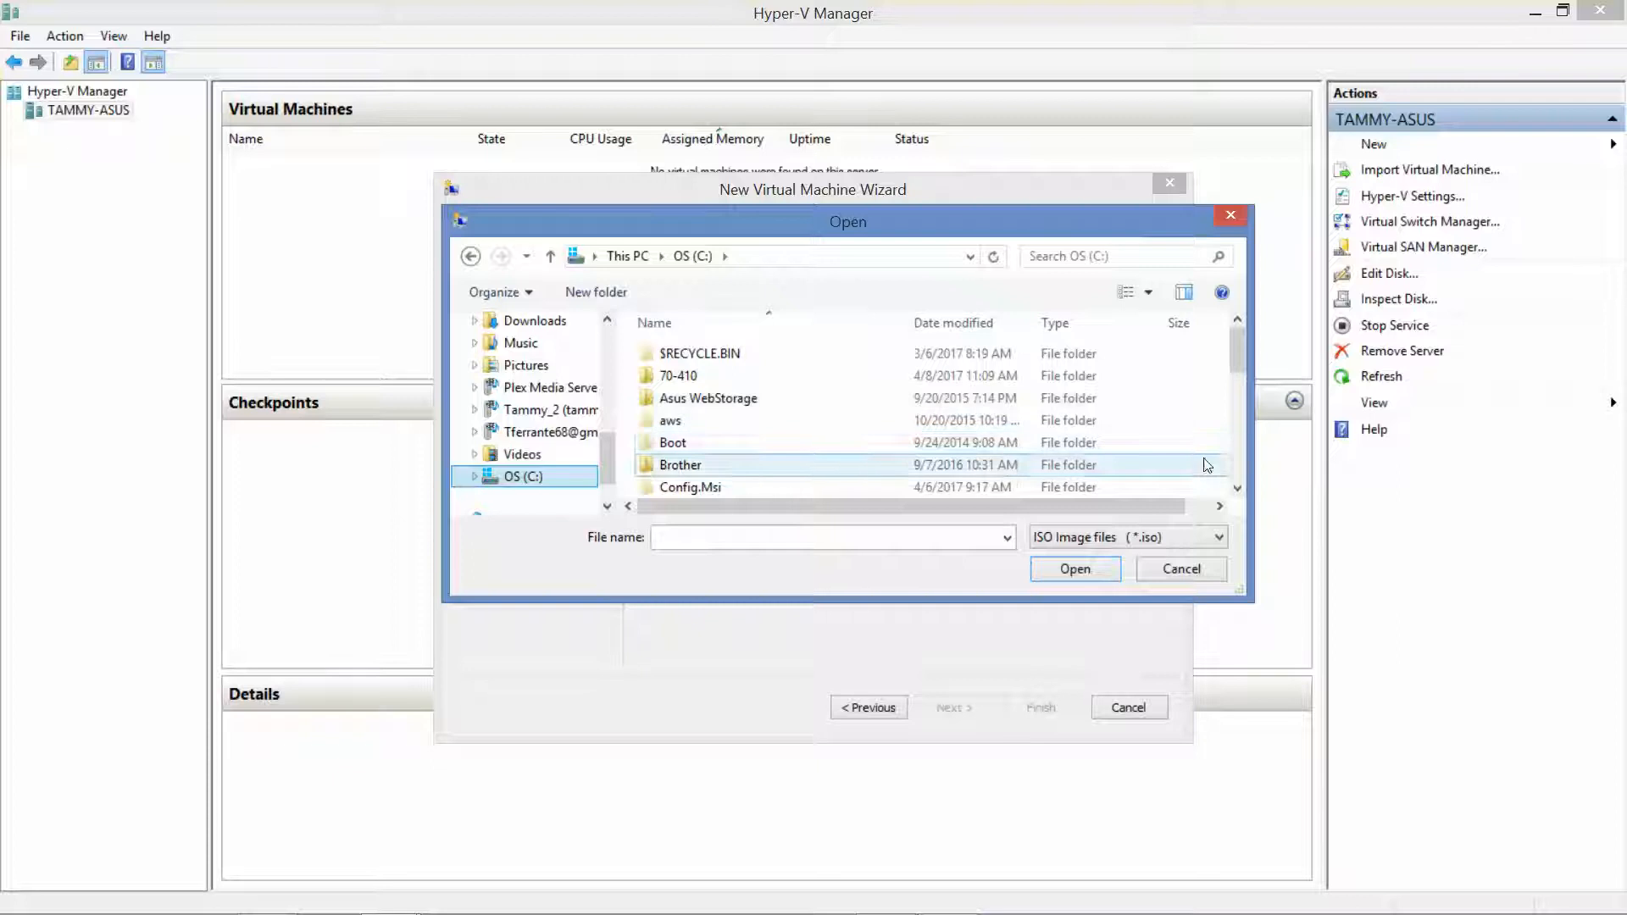
left_click(1237, 489)
left_click_drag(1237, 490, 1211, 217)
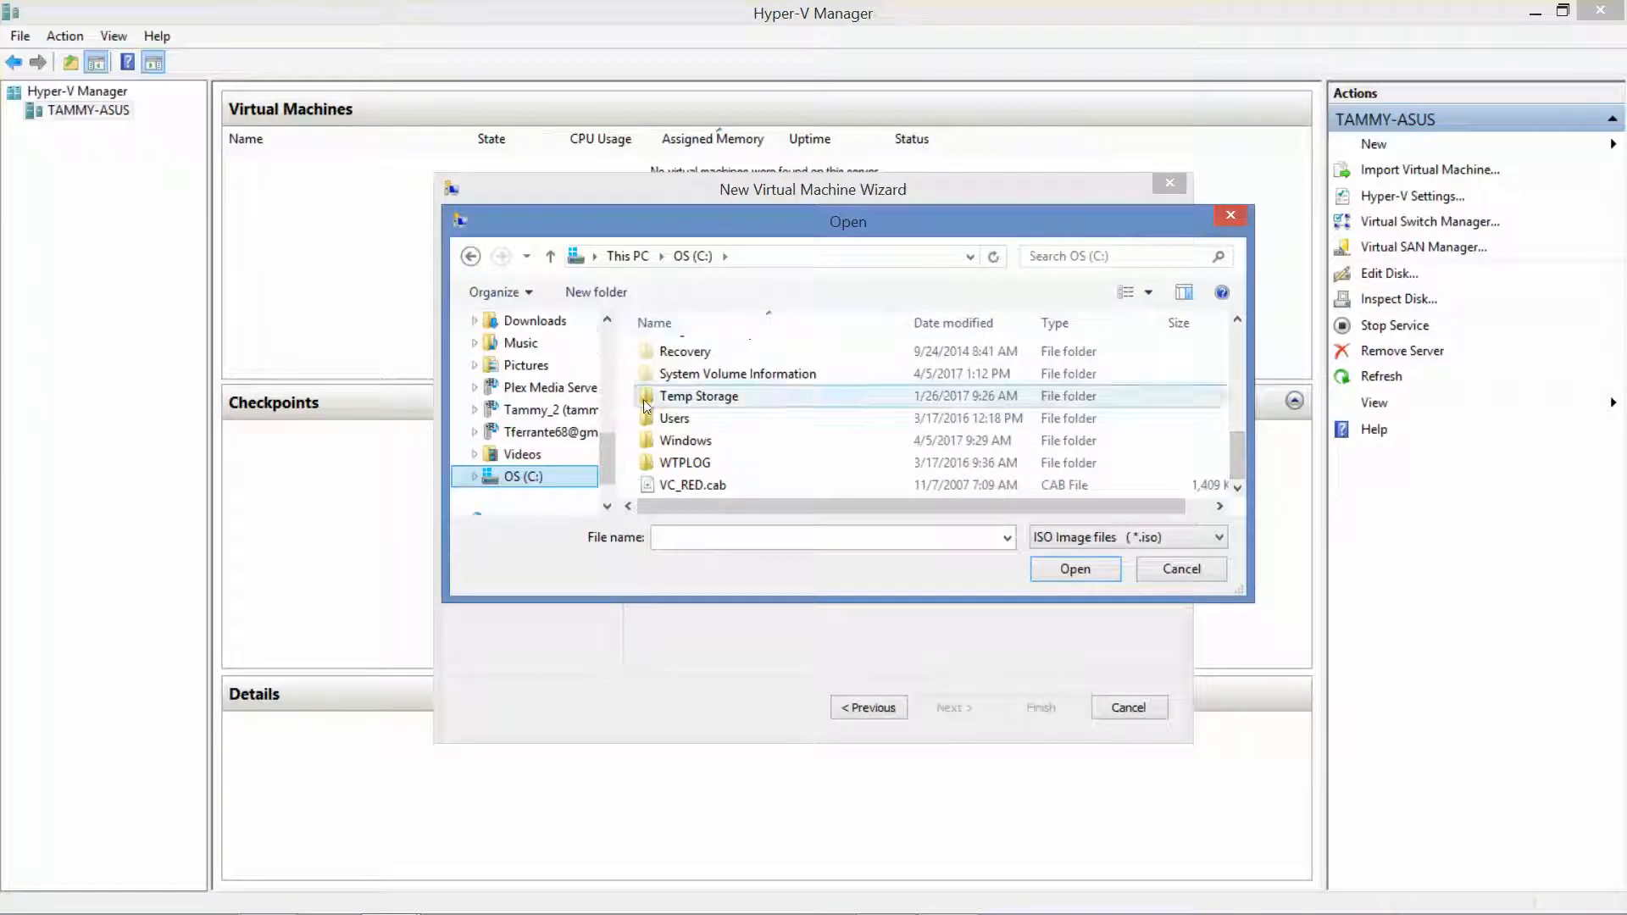
left_click(607, 318)
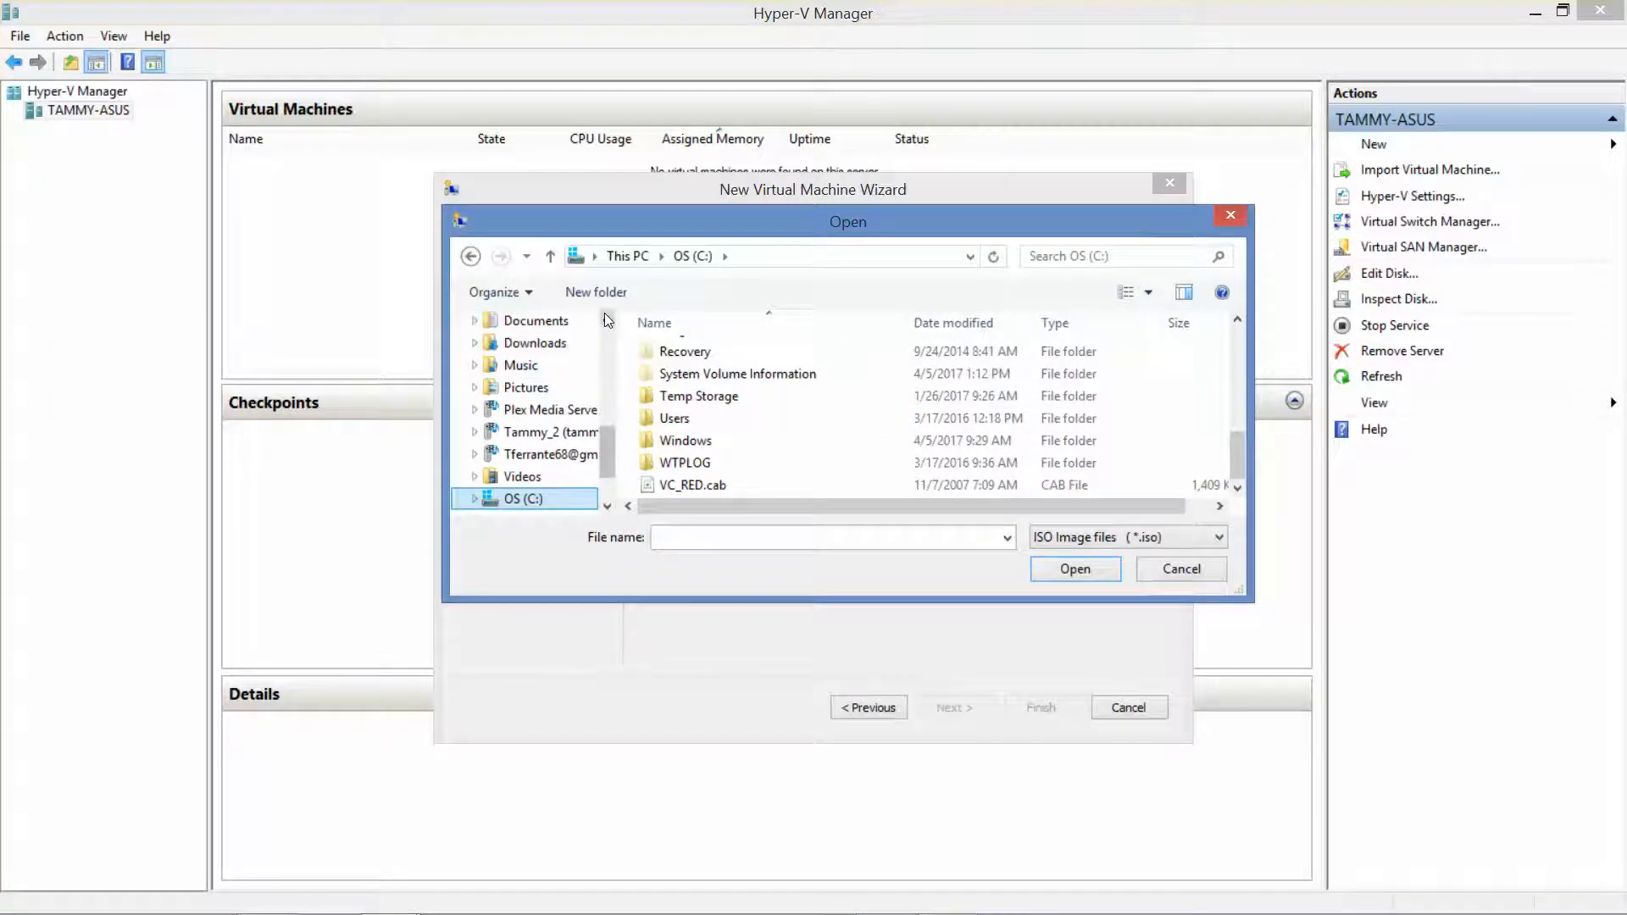
left_click(542, 321)
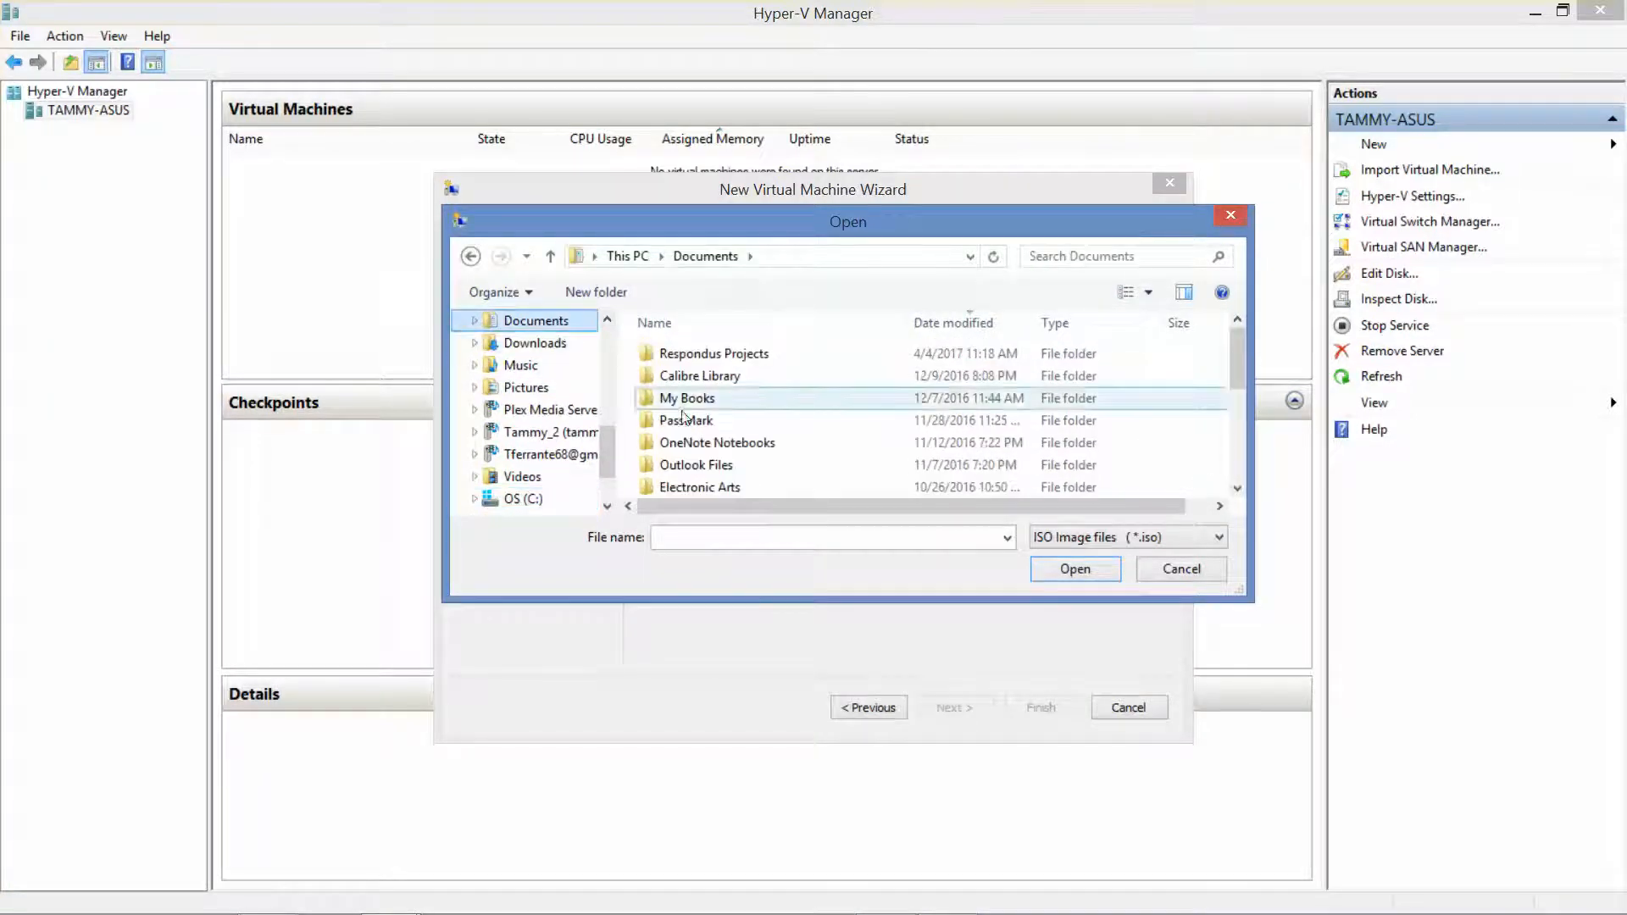
double_click(1248, 486)
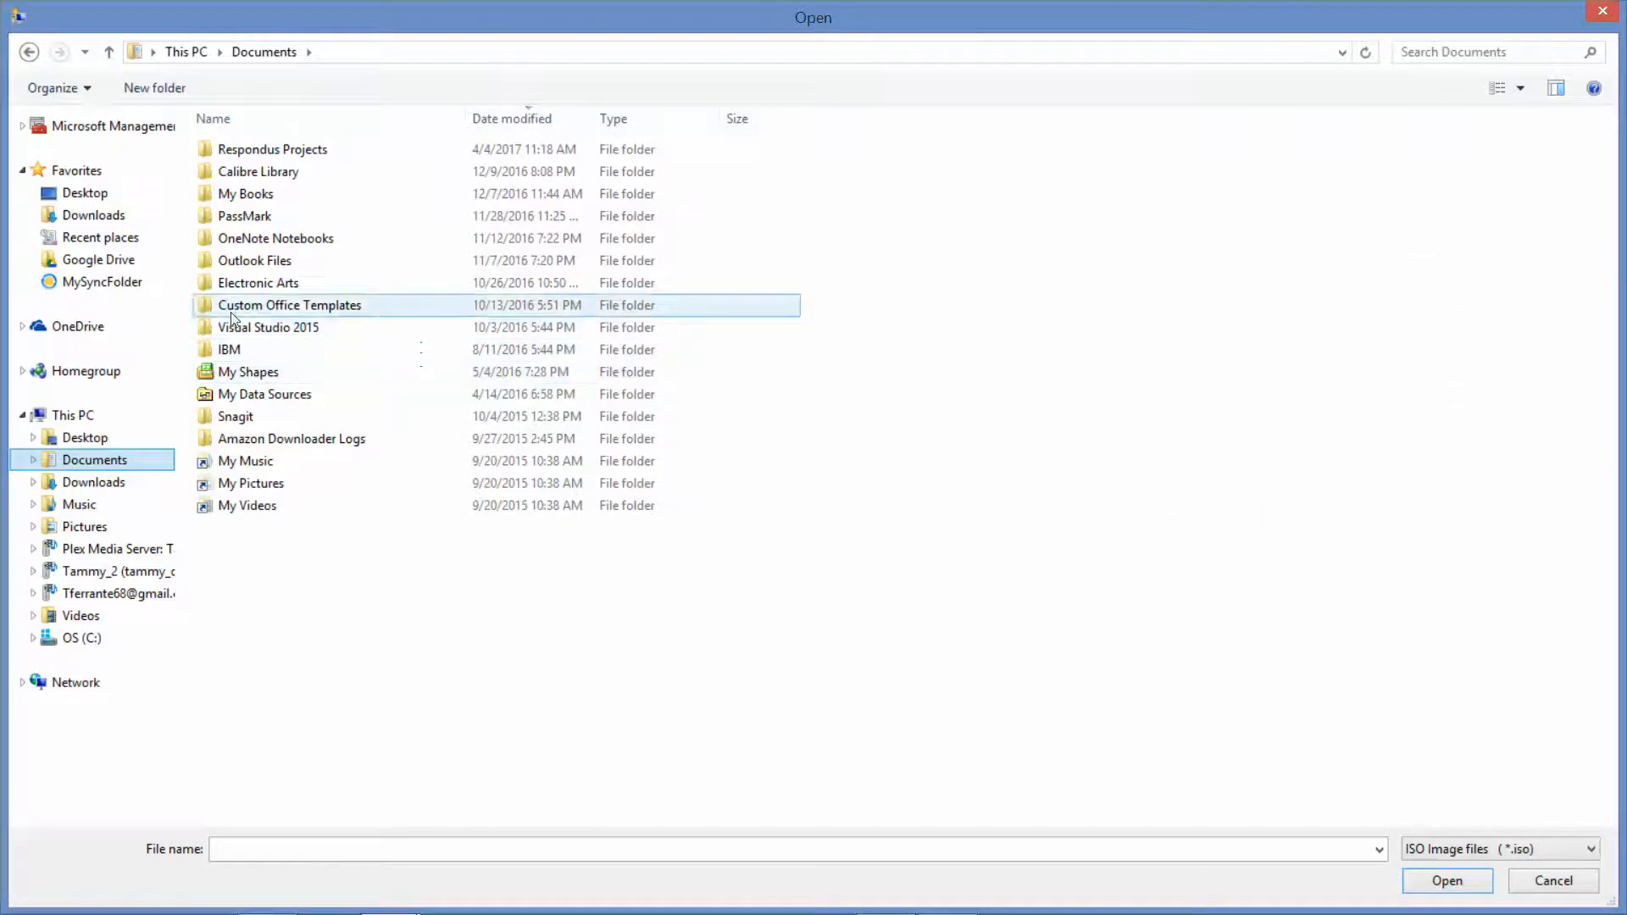
left_click(1602, 10)
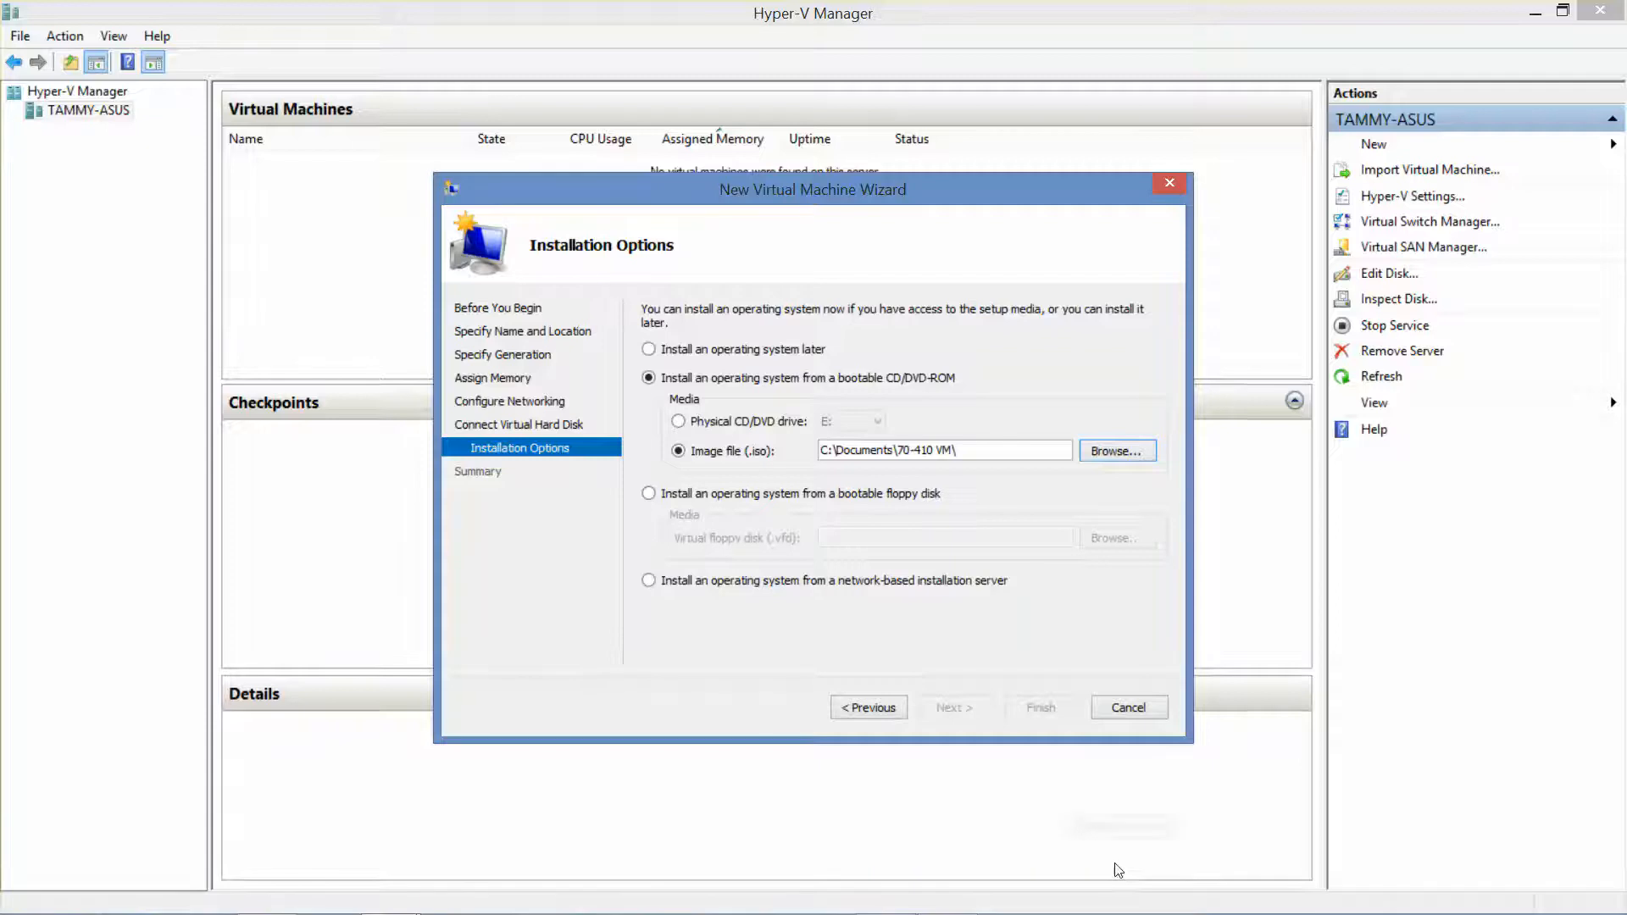
Select server_2012_r2_with_update_x64.iso from the Desktop's Operating Systems - ISOs folder and reach the summary
left_click(1113, 450)
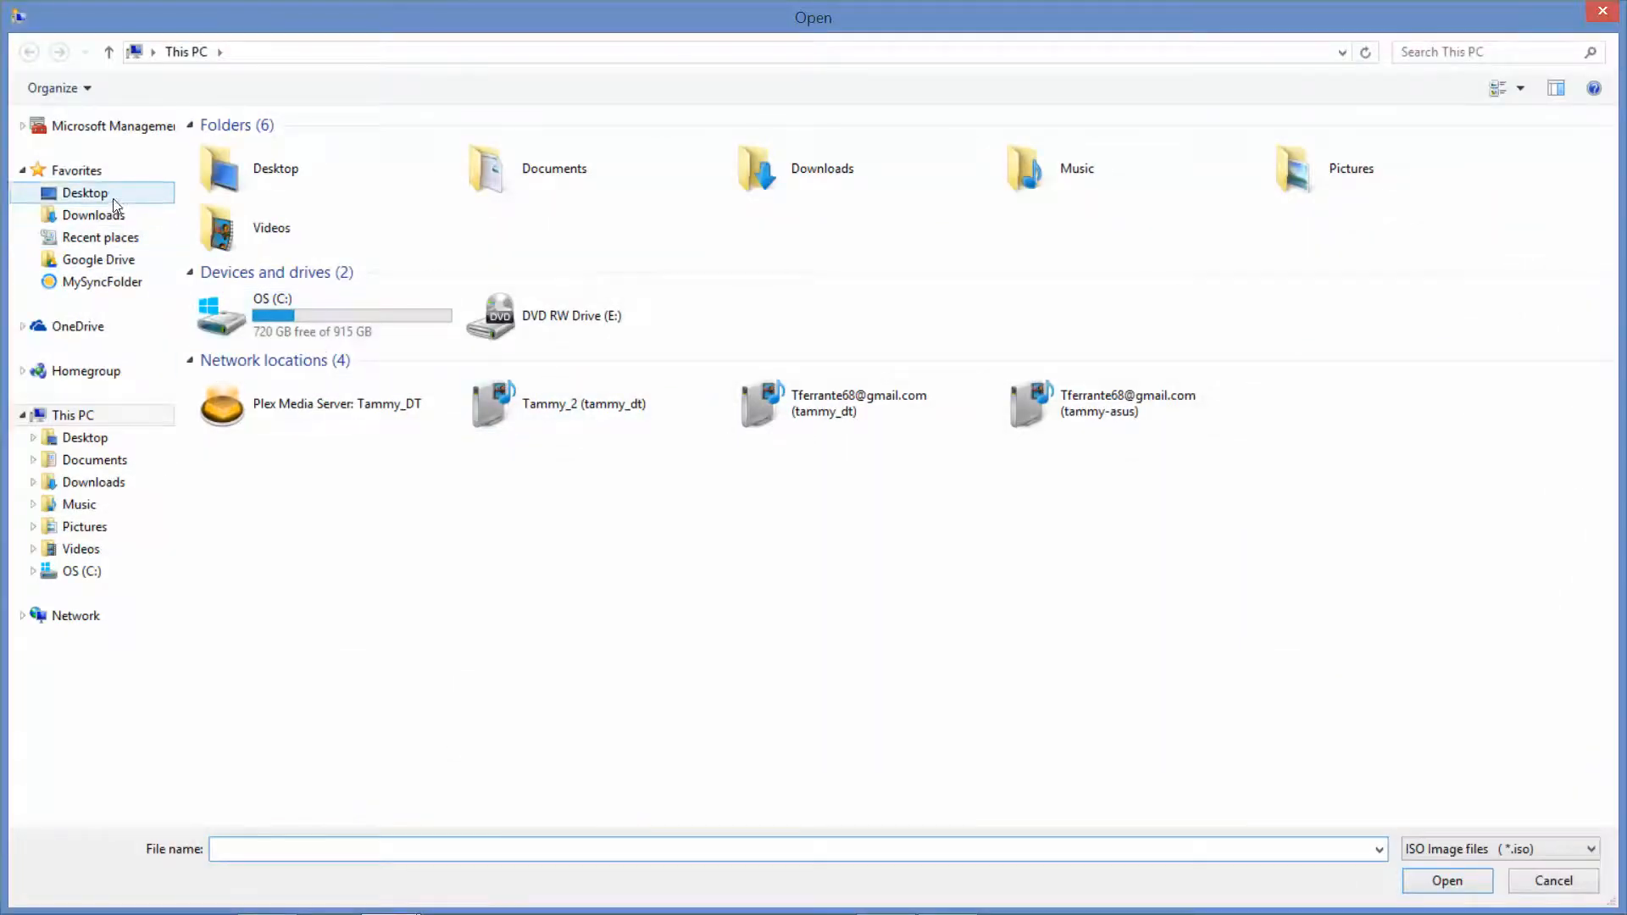
double_click(212, 165)
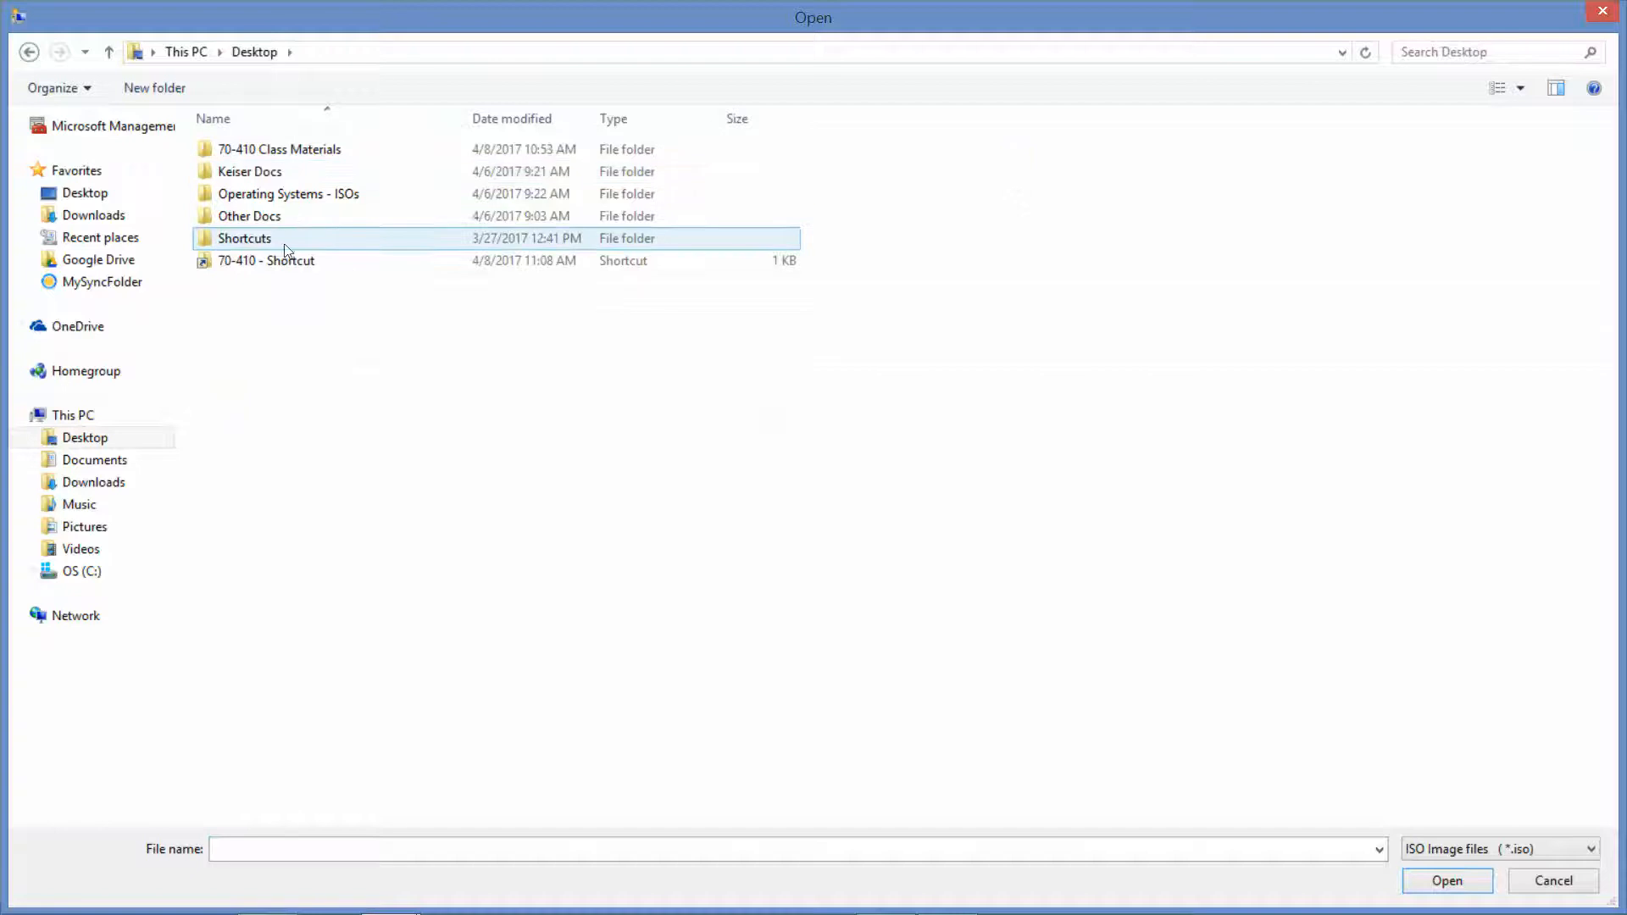
double_click(280, 194)
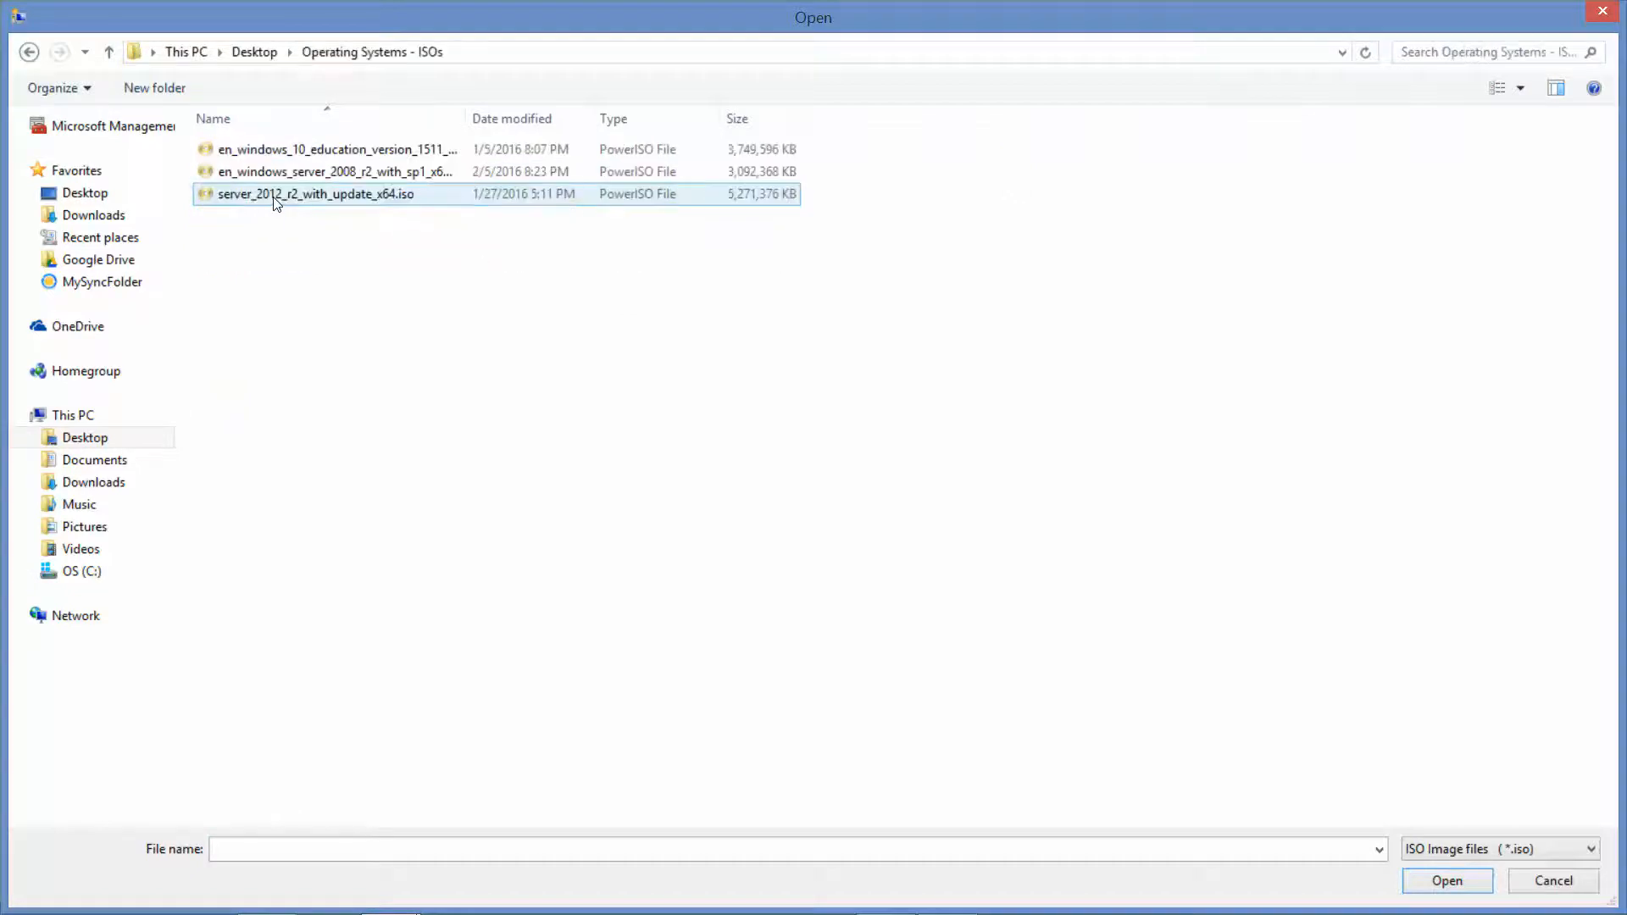
left_click(287, 178)
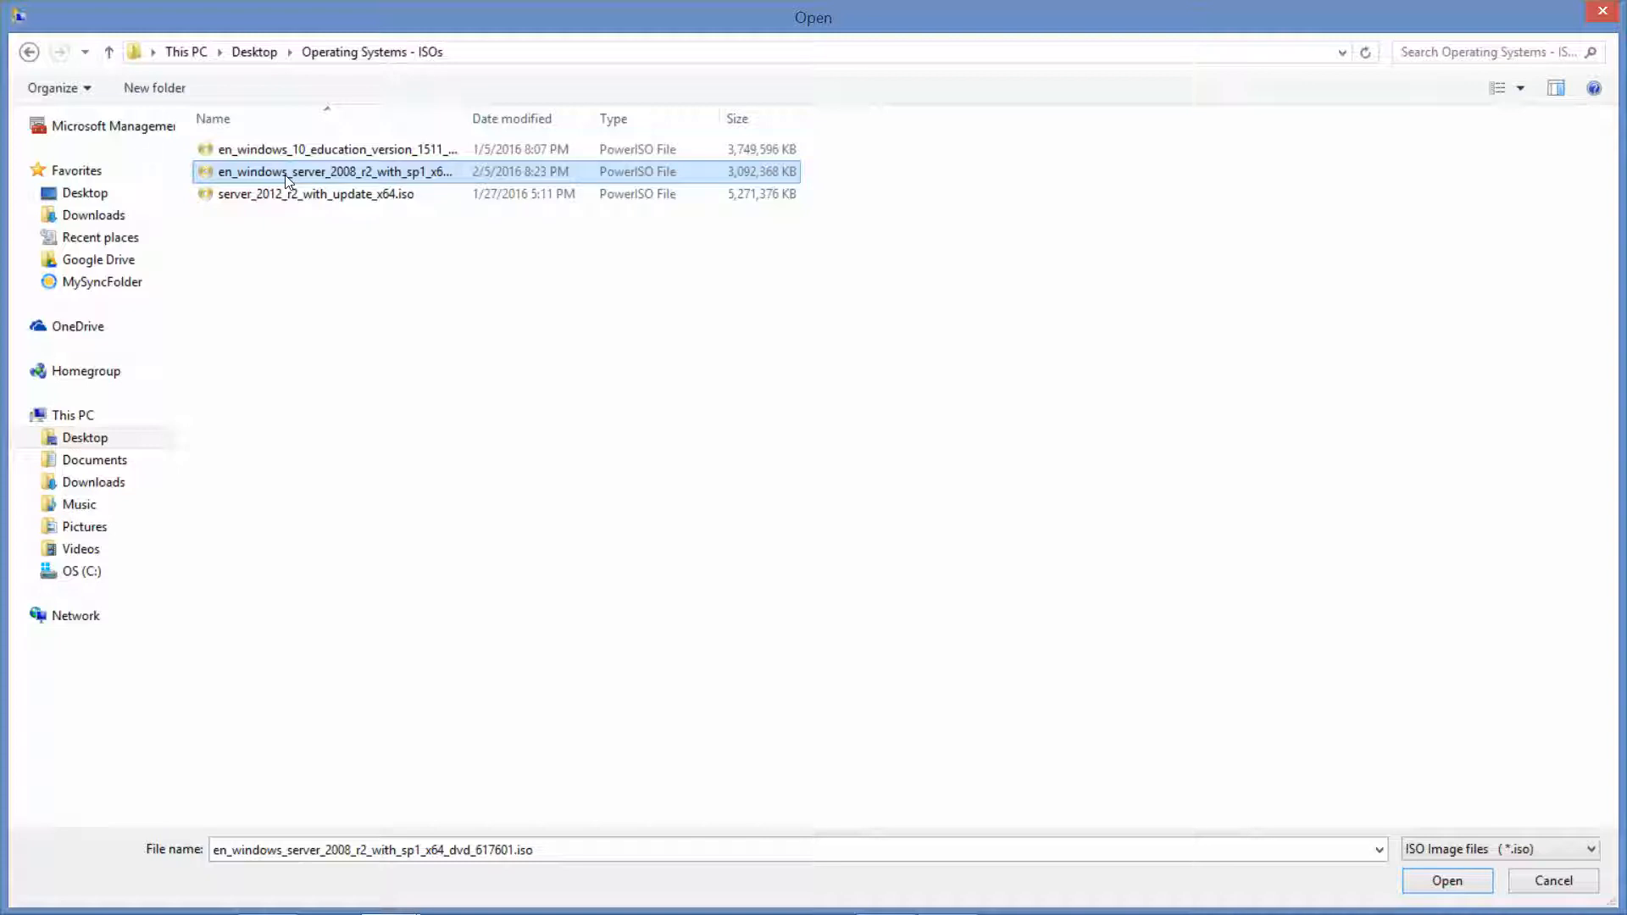
left_click(313, 198)
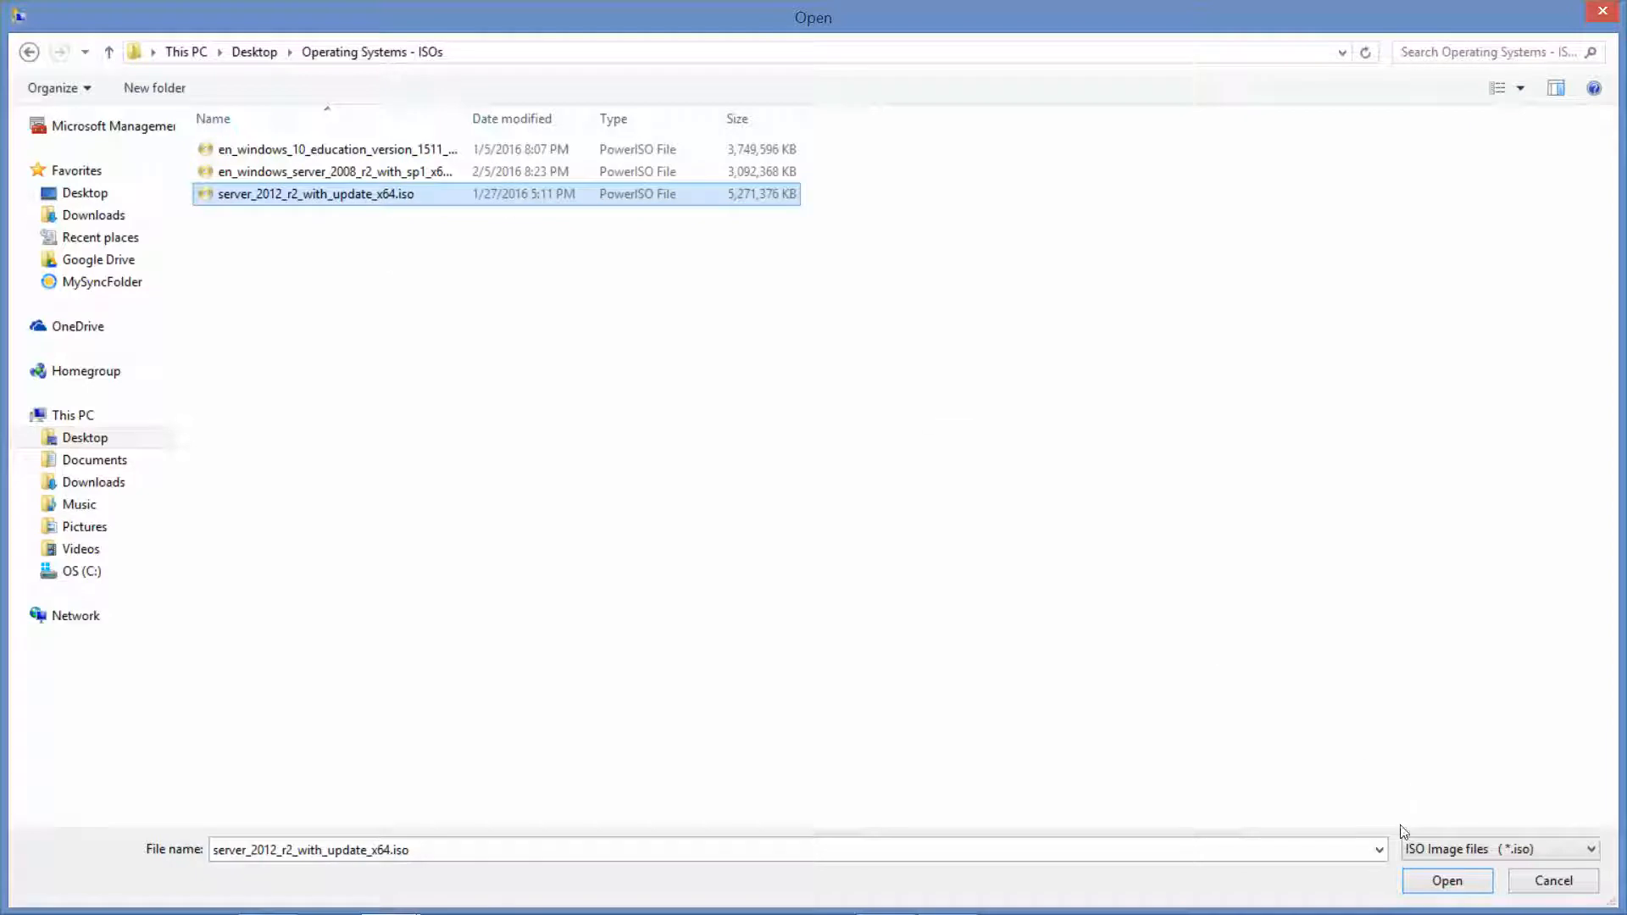
left_click(1447, 881)
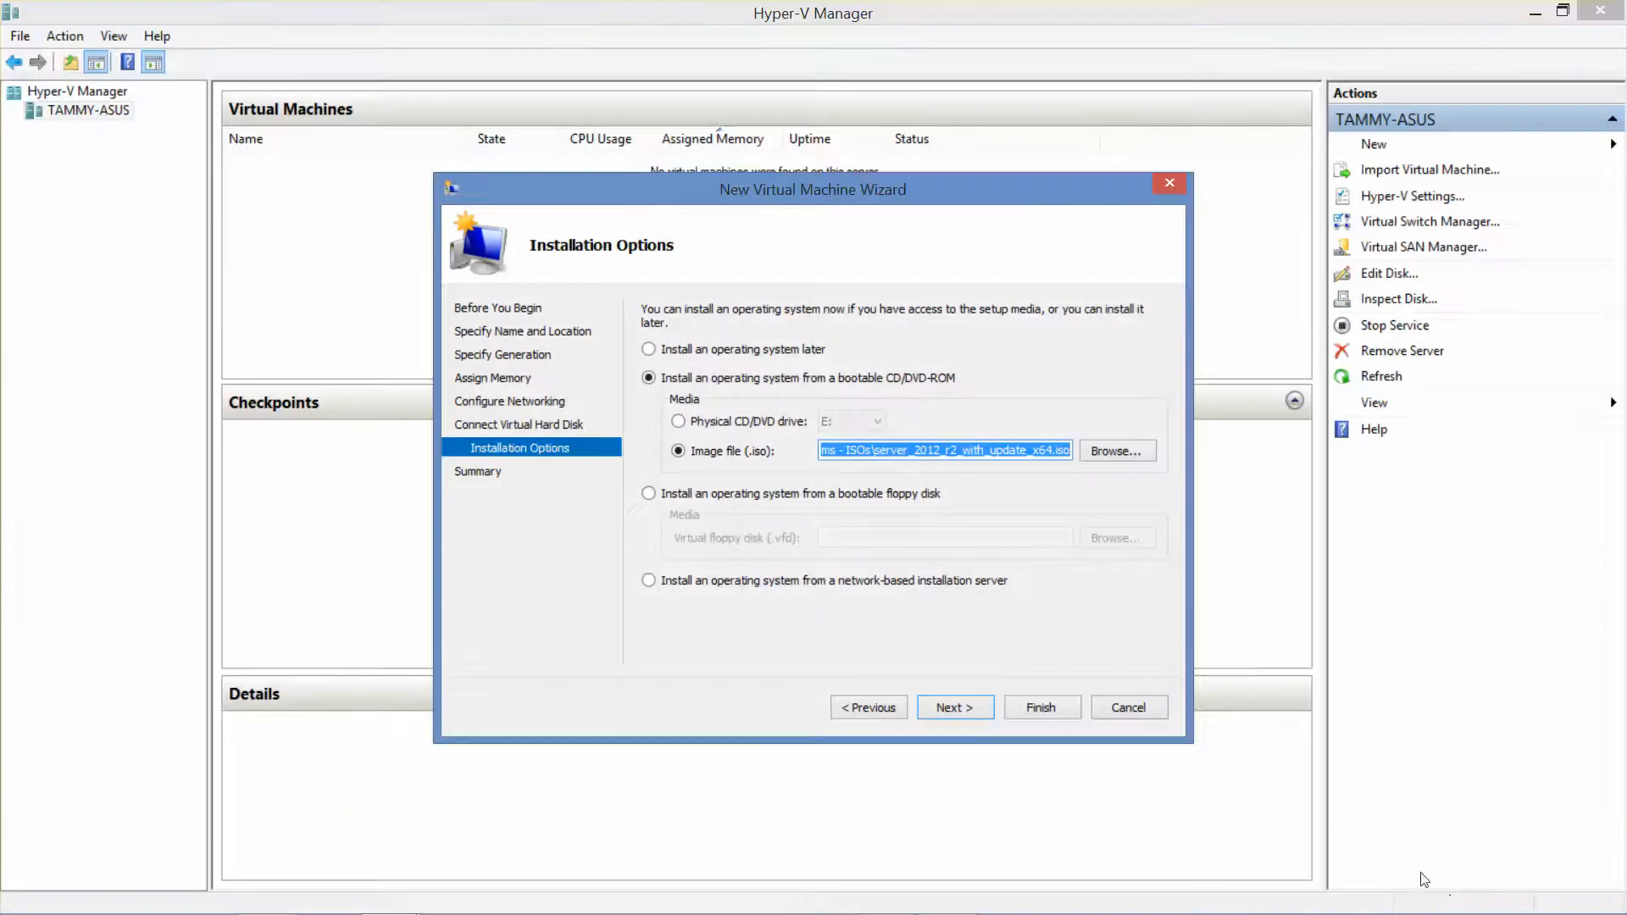
left_click(958, 716)
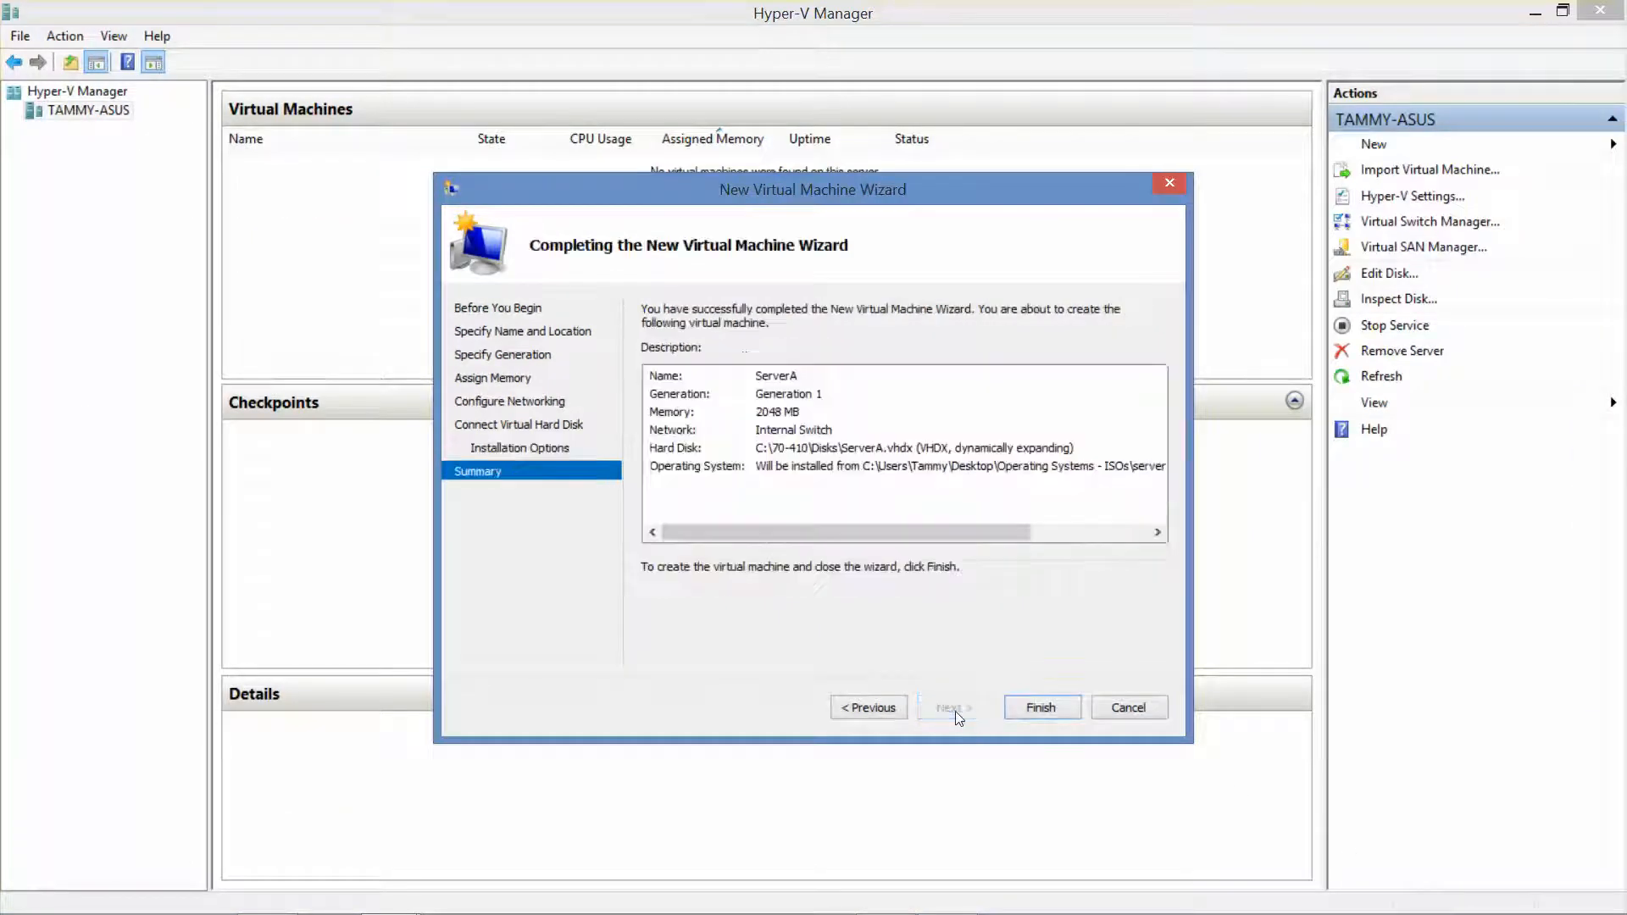
Finish the wizard so ServerA appears in the Virtual Machines list, turned off
left_click(1042, 711)
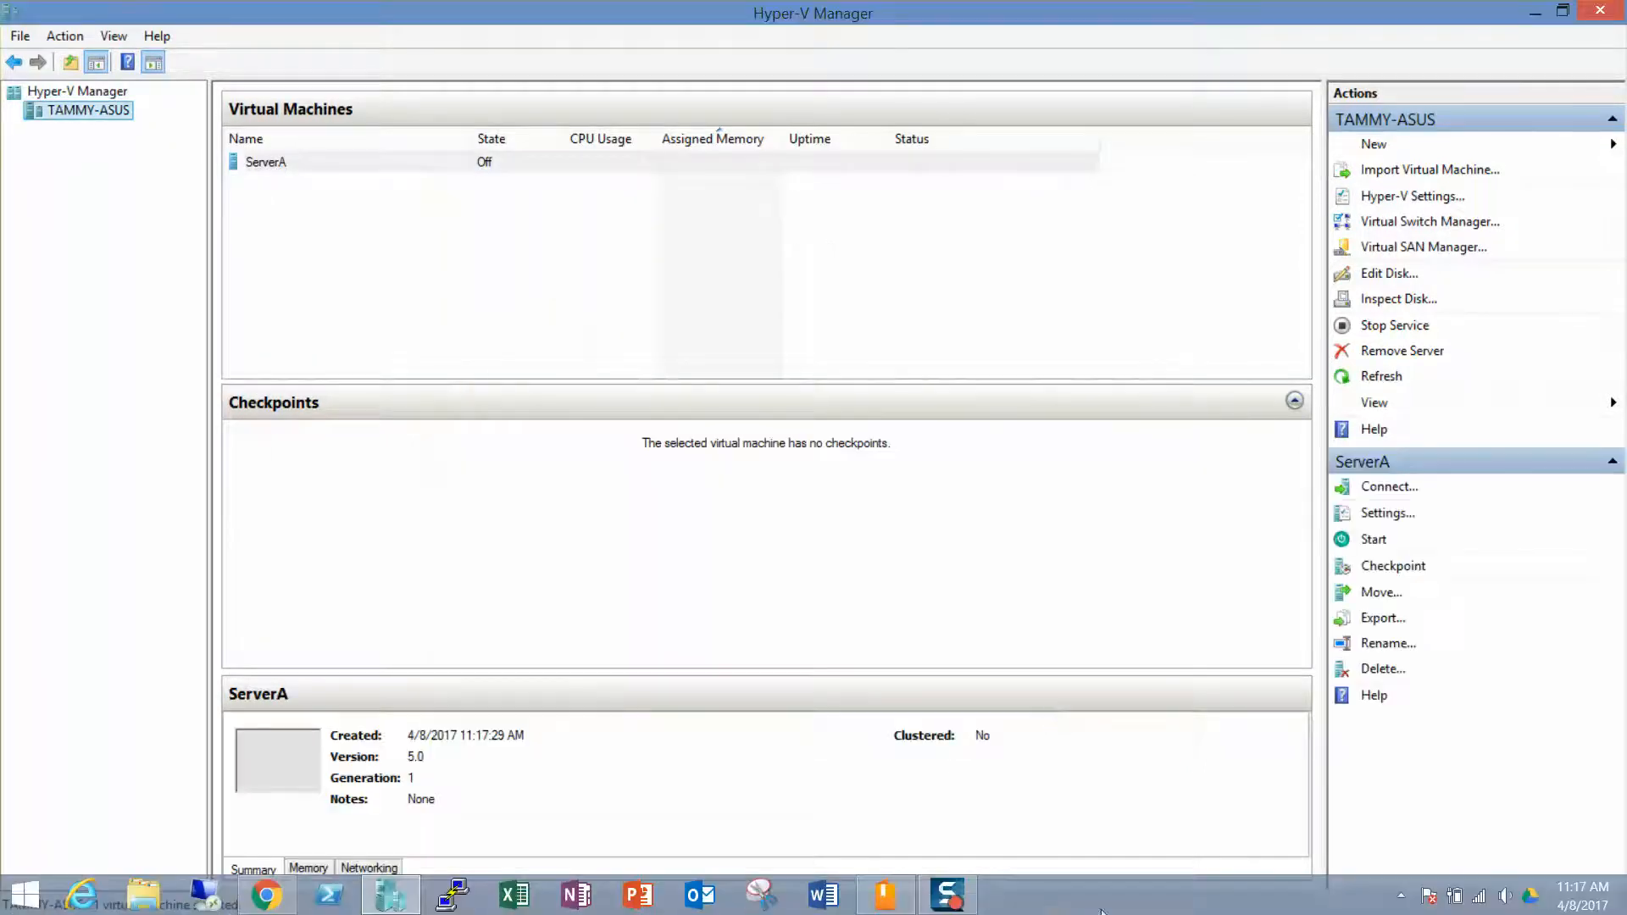
mouse_move(1491, 912)
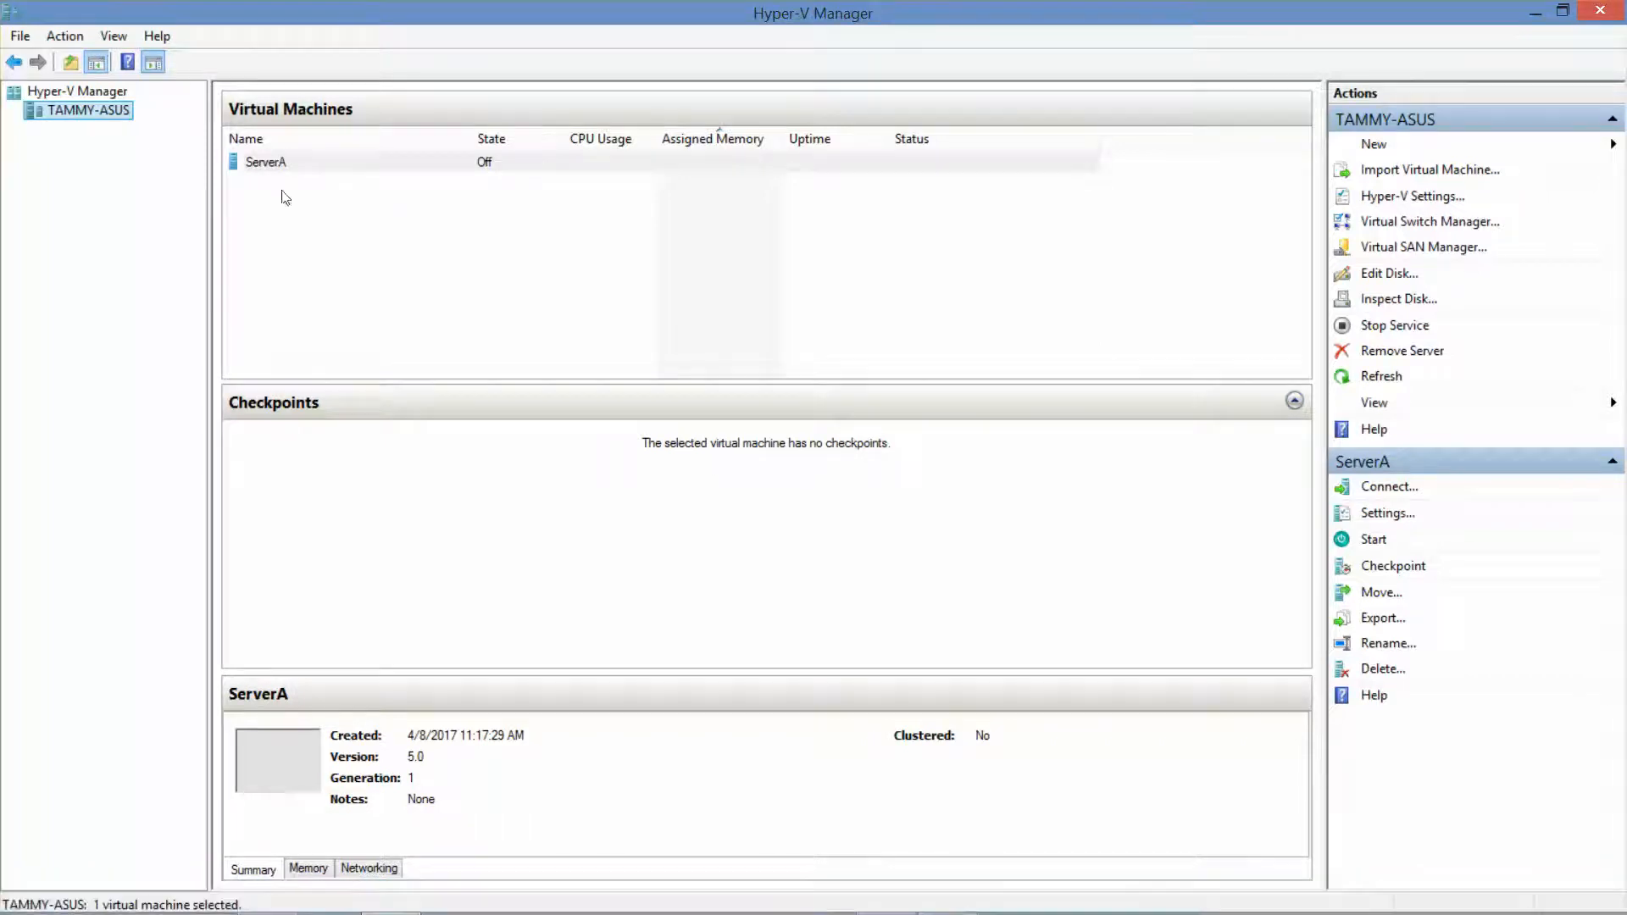
Start a new Generation 1 virtual machine named ServerB with 2048 MB dynamic memory
right_click(104, 112)
mouse_move(140, 129)
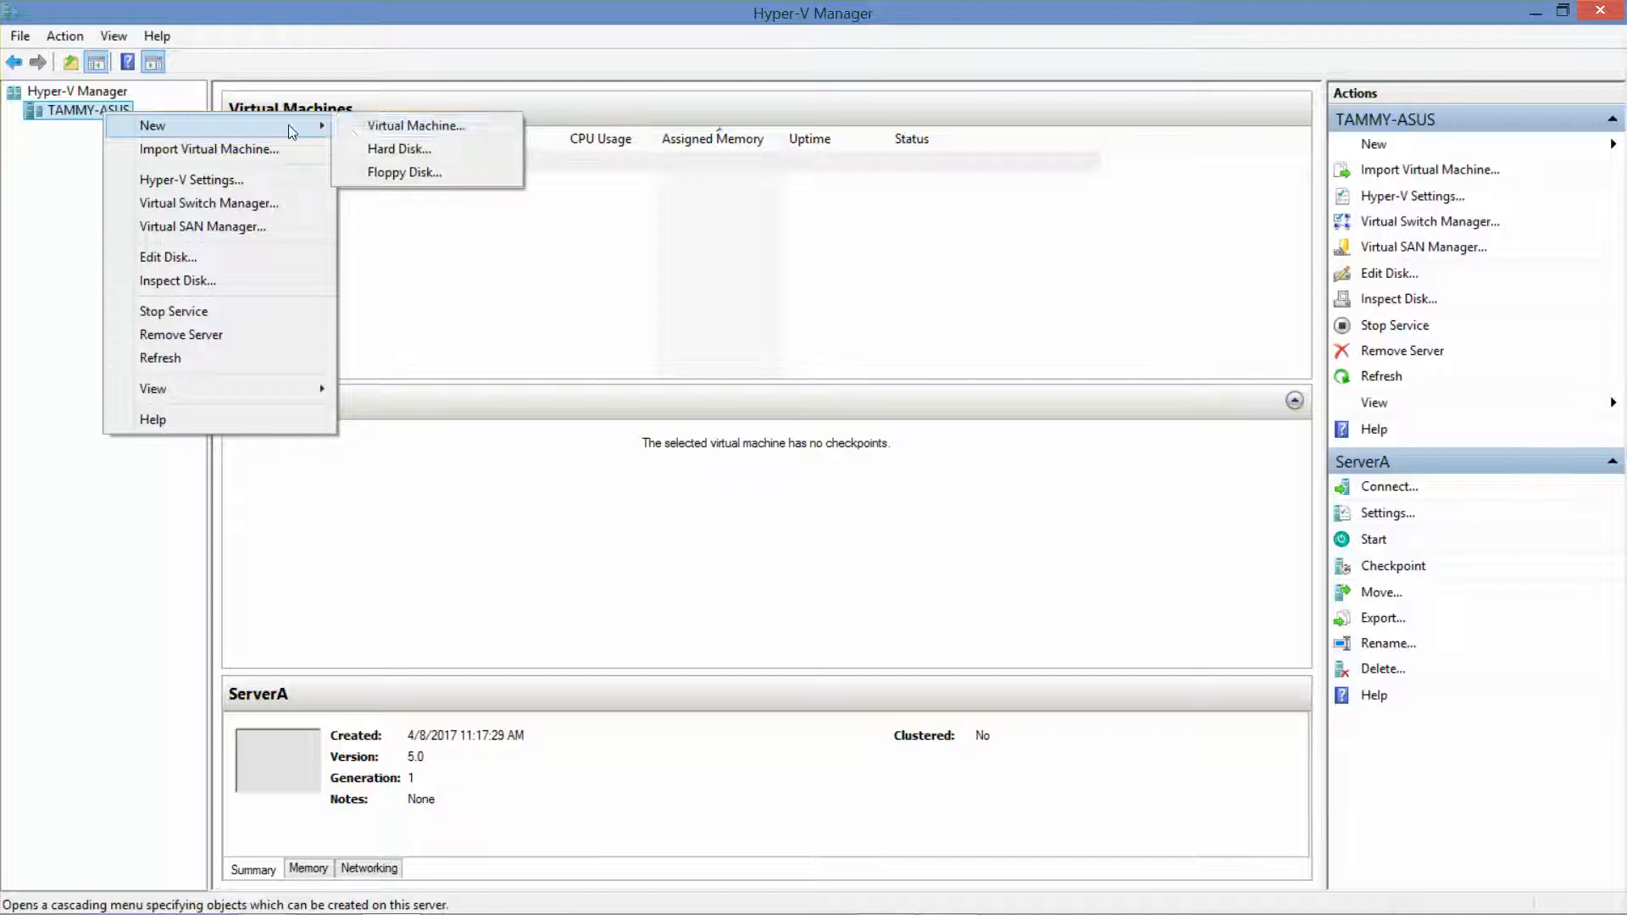
left_click(373, 124)
type("ServerB")
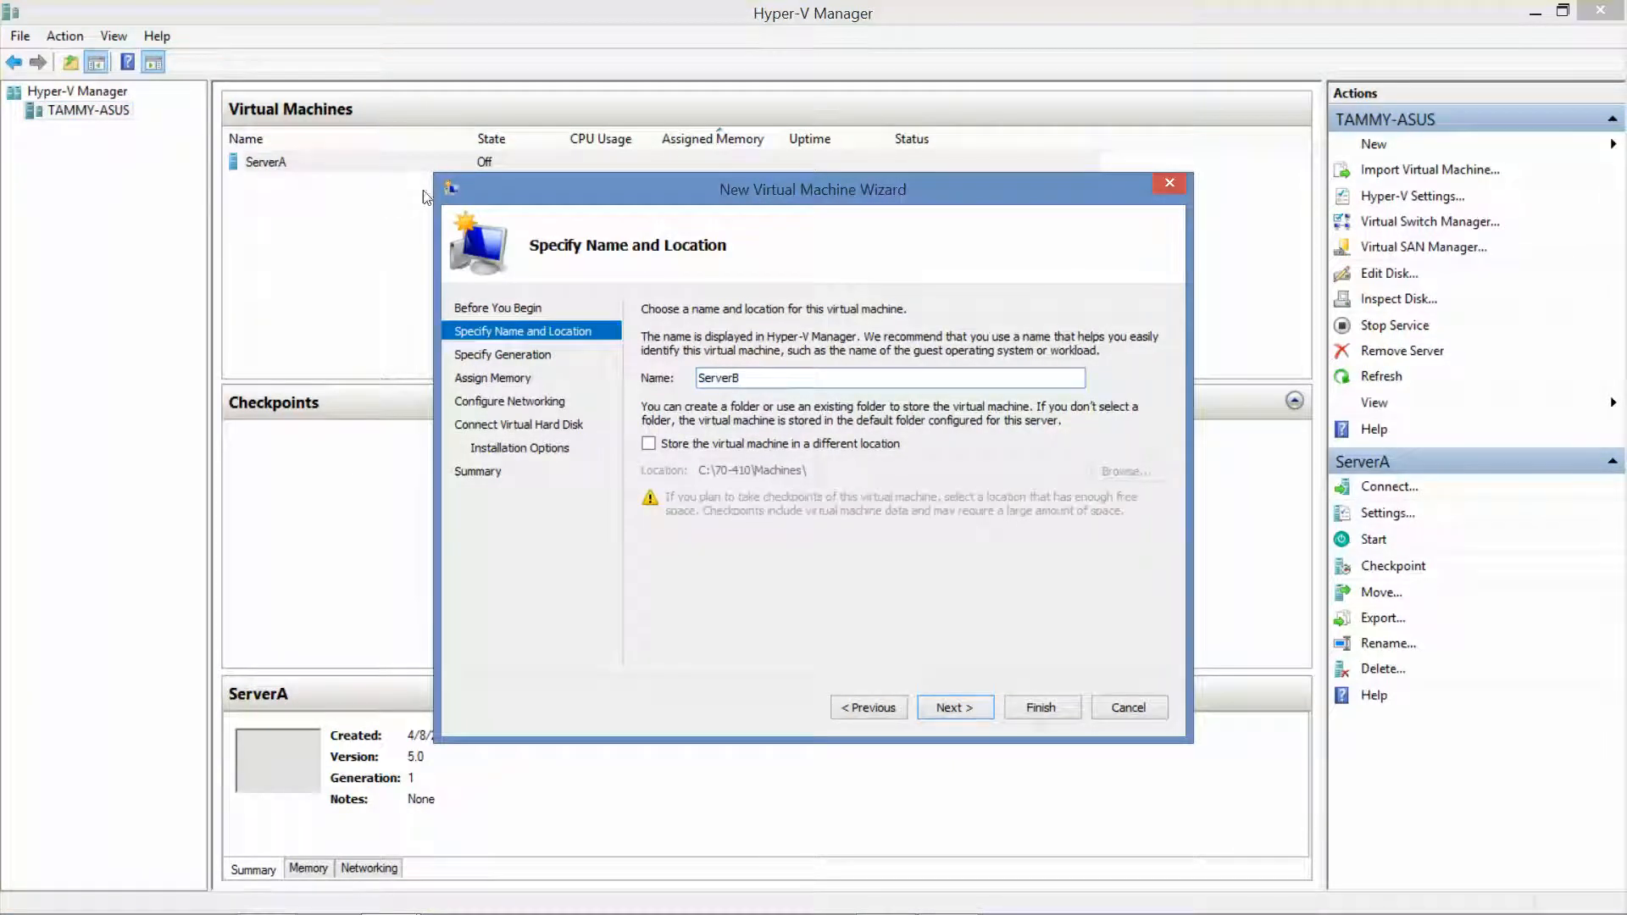
left_click(960, 708)
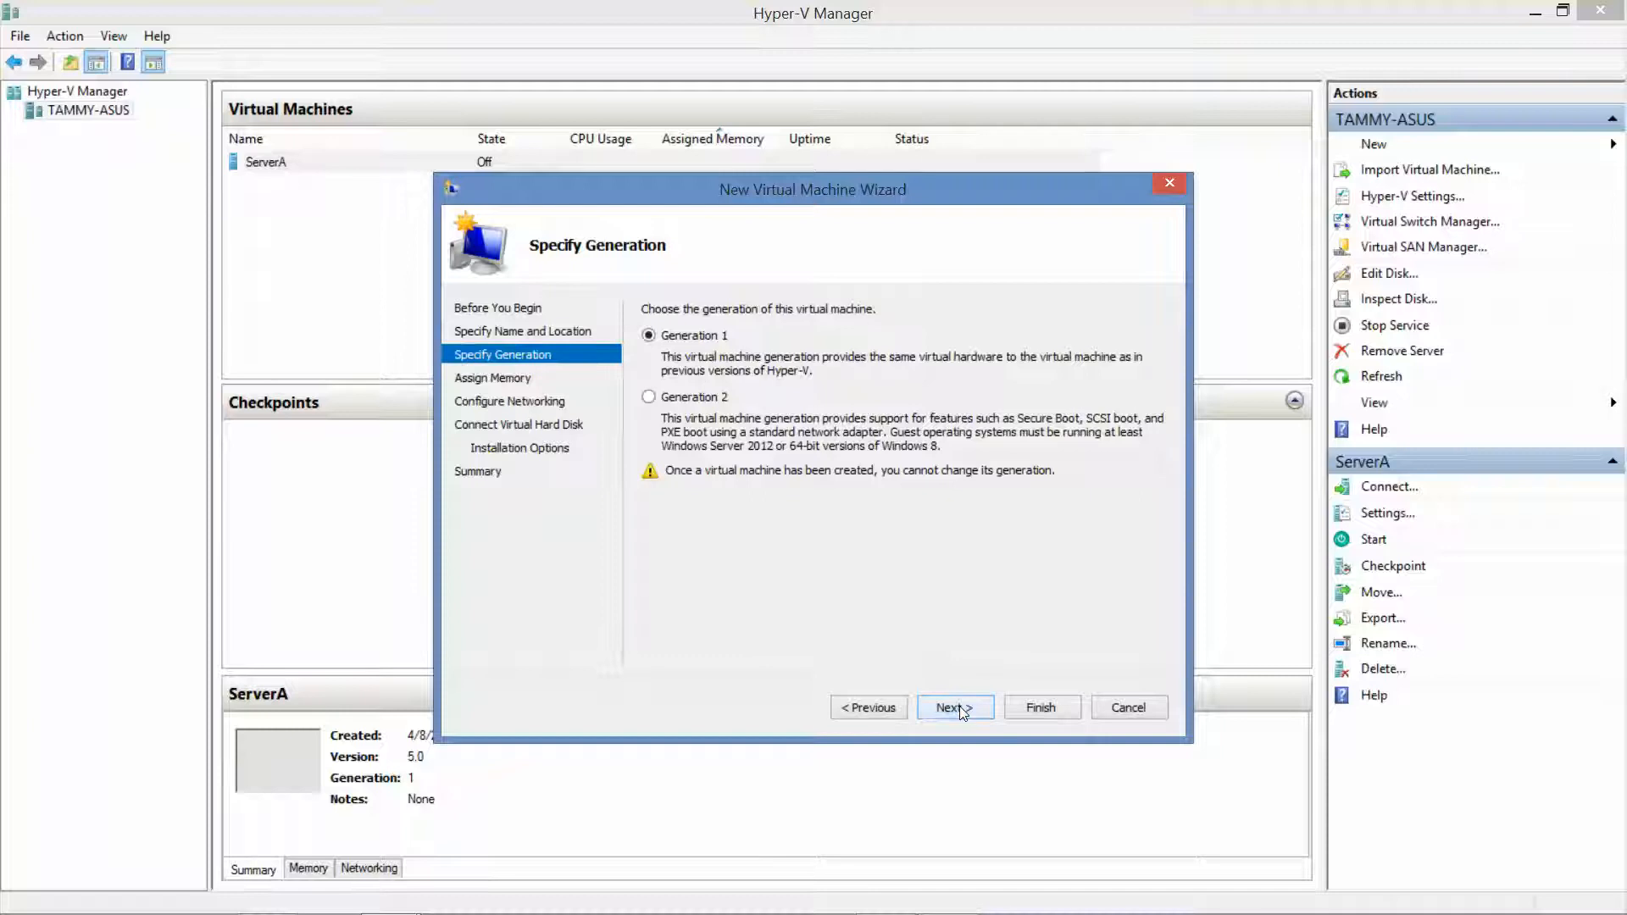
left_click(952, 704)
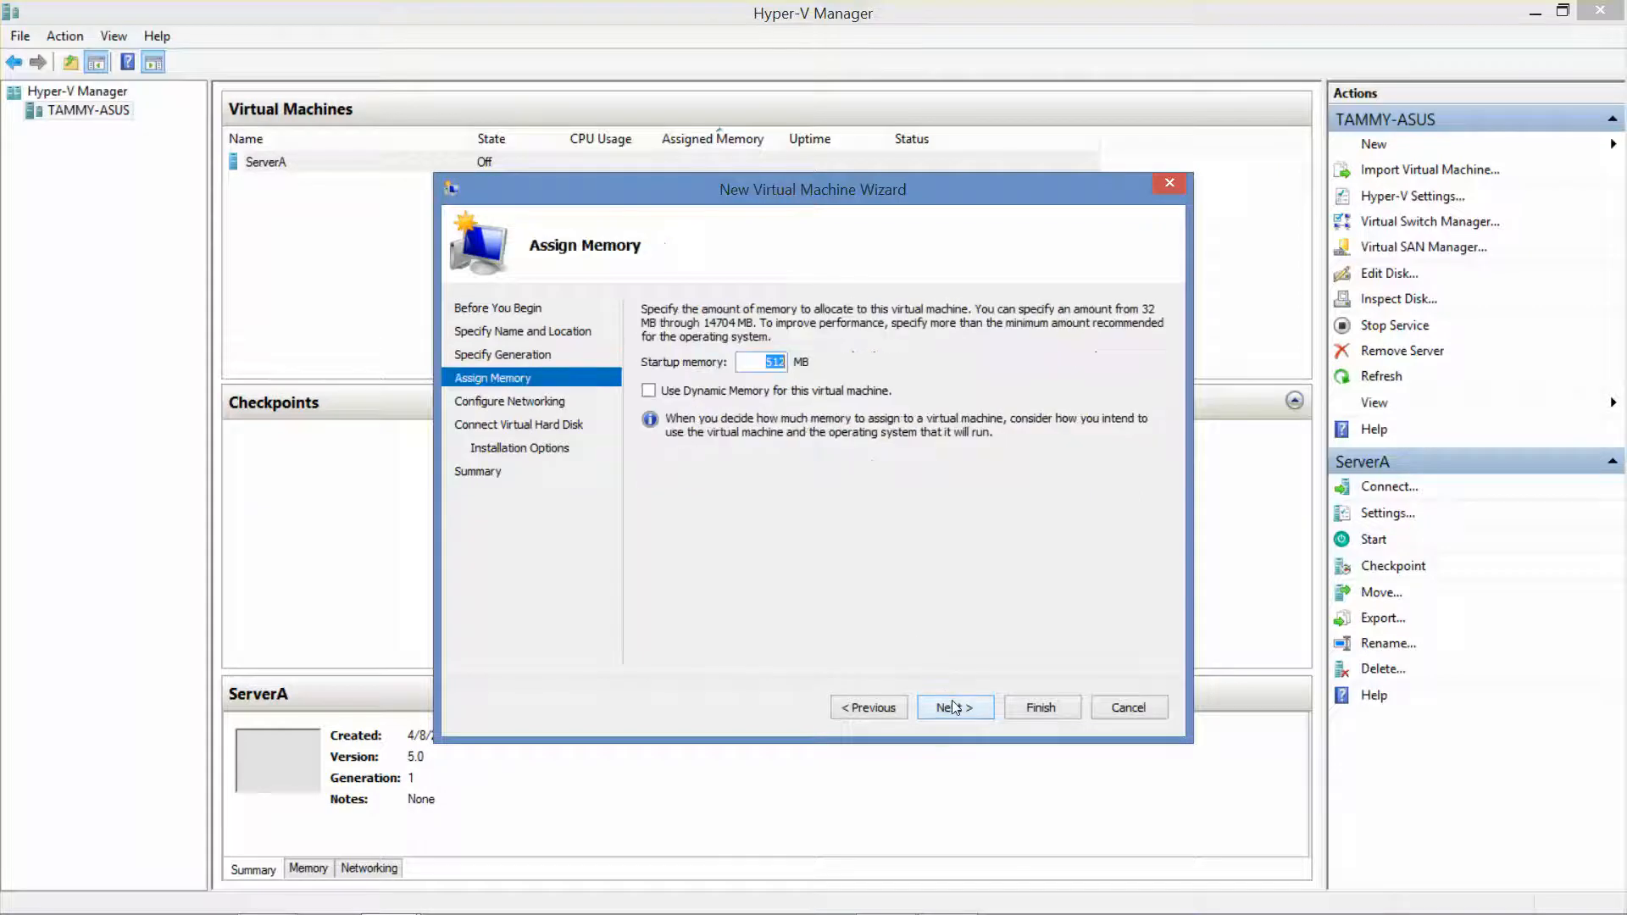
type("2048")
left_click(649, 390)
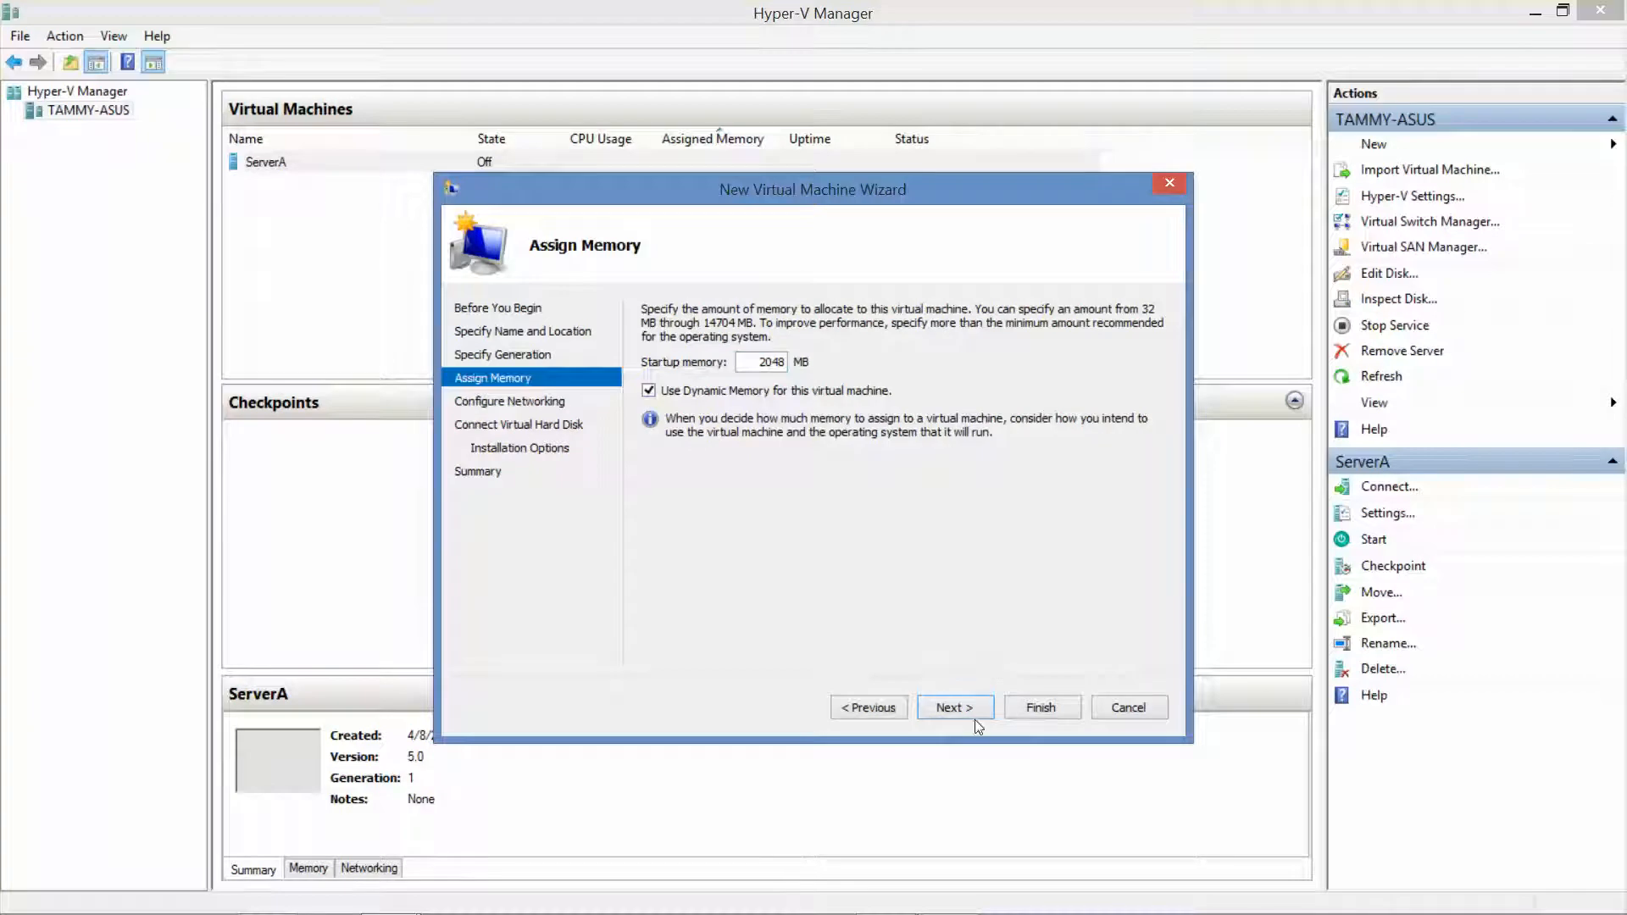
Connect ServerB to Internal Switch and give it a 60 GB virtual hard disk
left_click(956, 707)
left_click(937, 353)
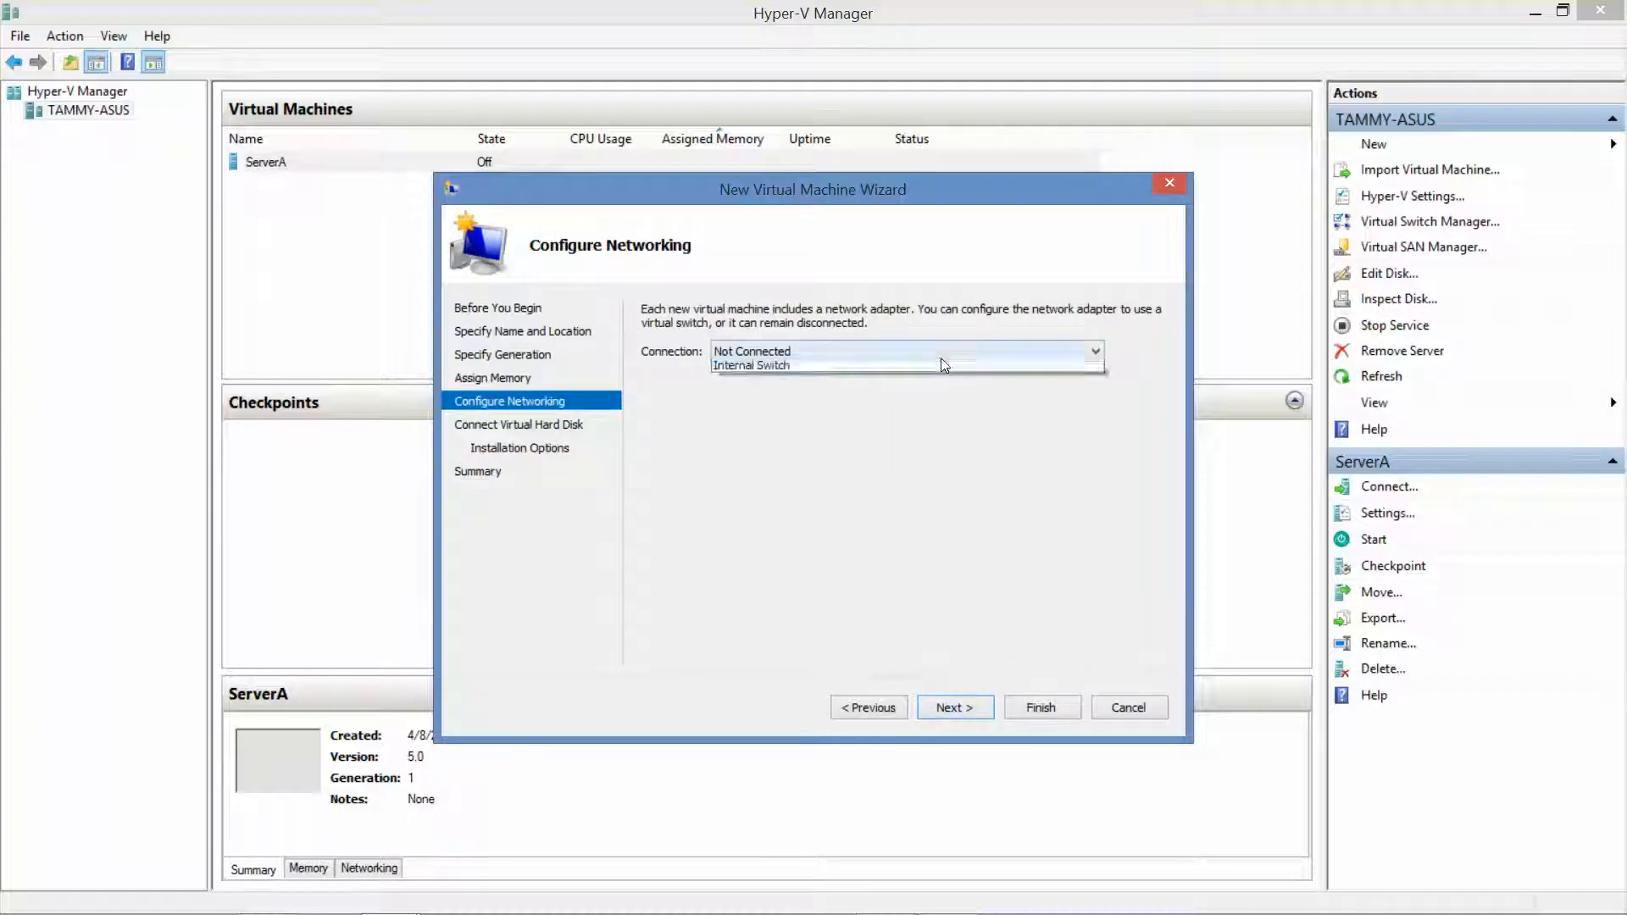
left_click(915, 378)
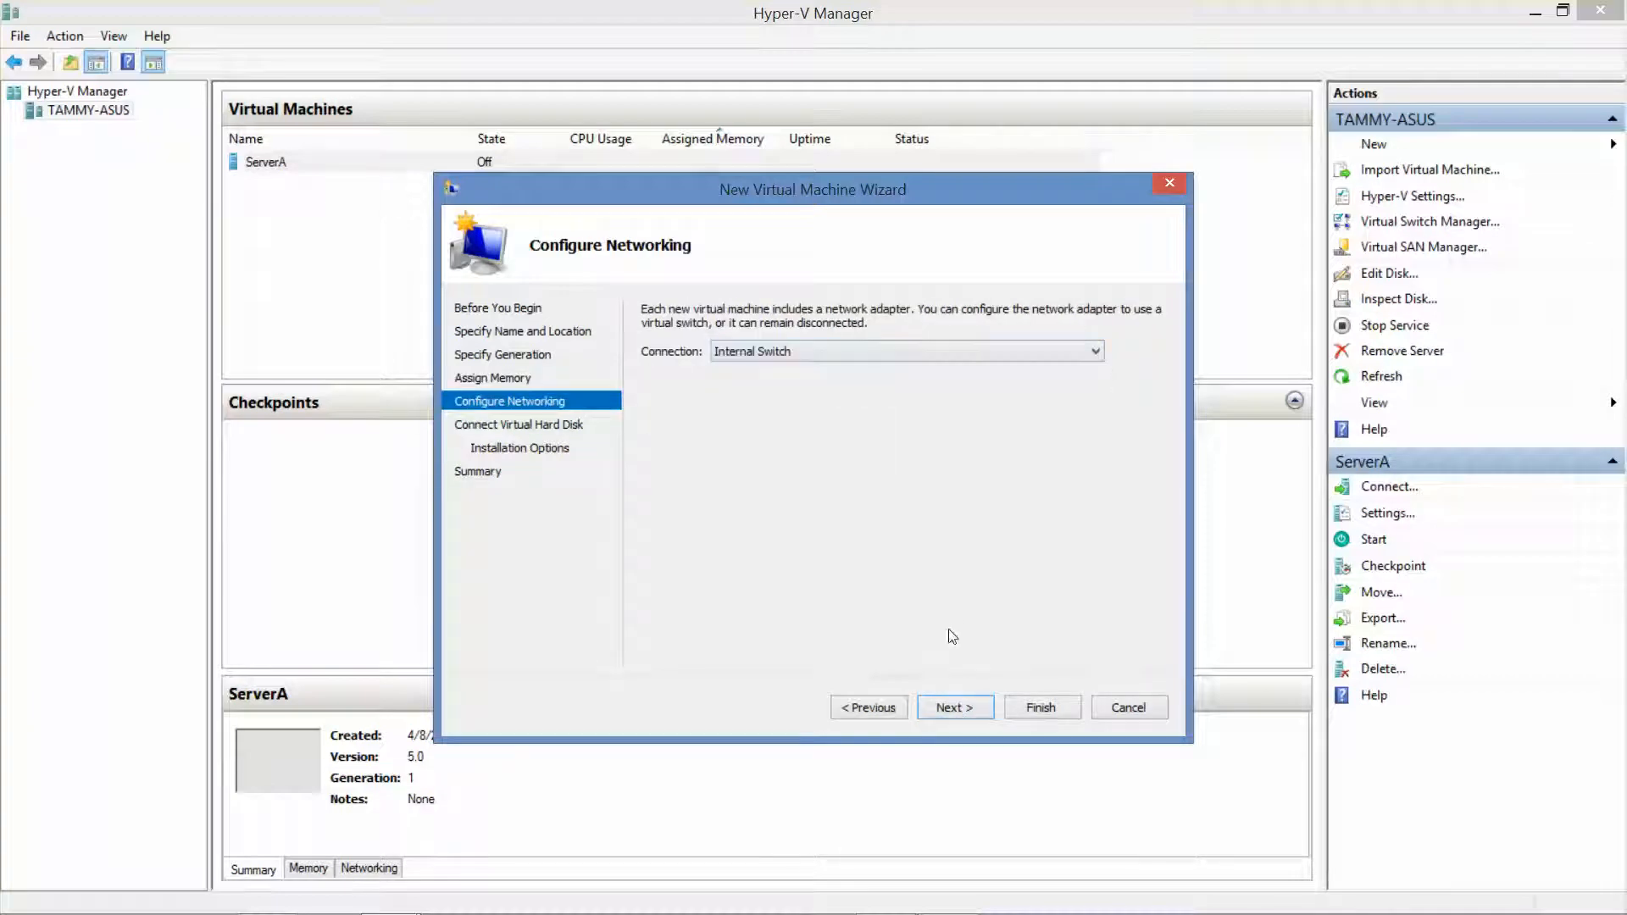
left_click(957, 706)
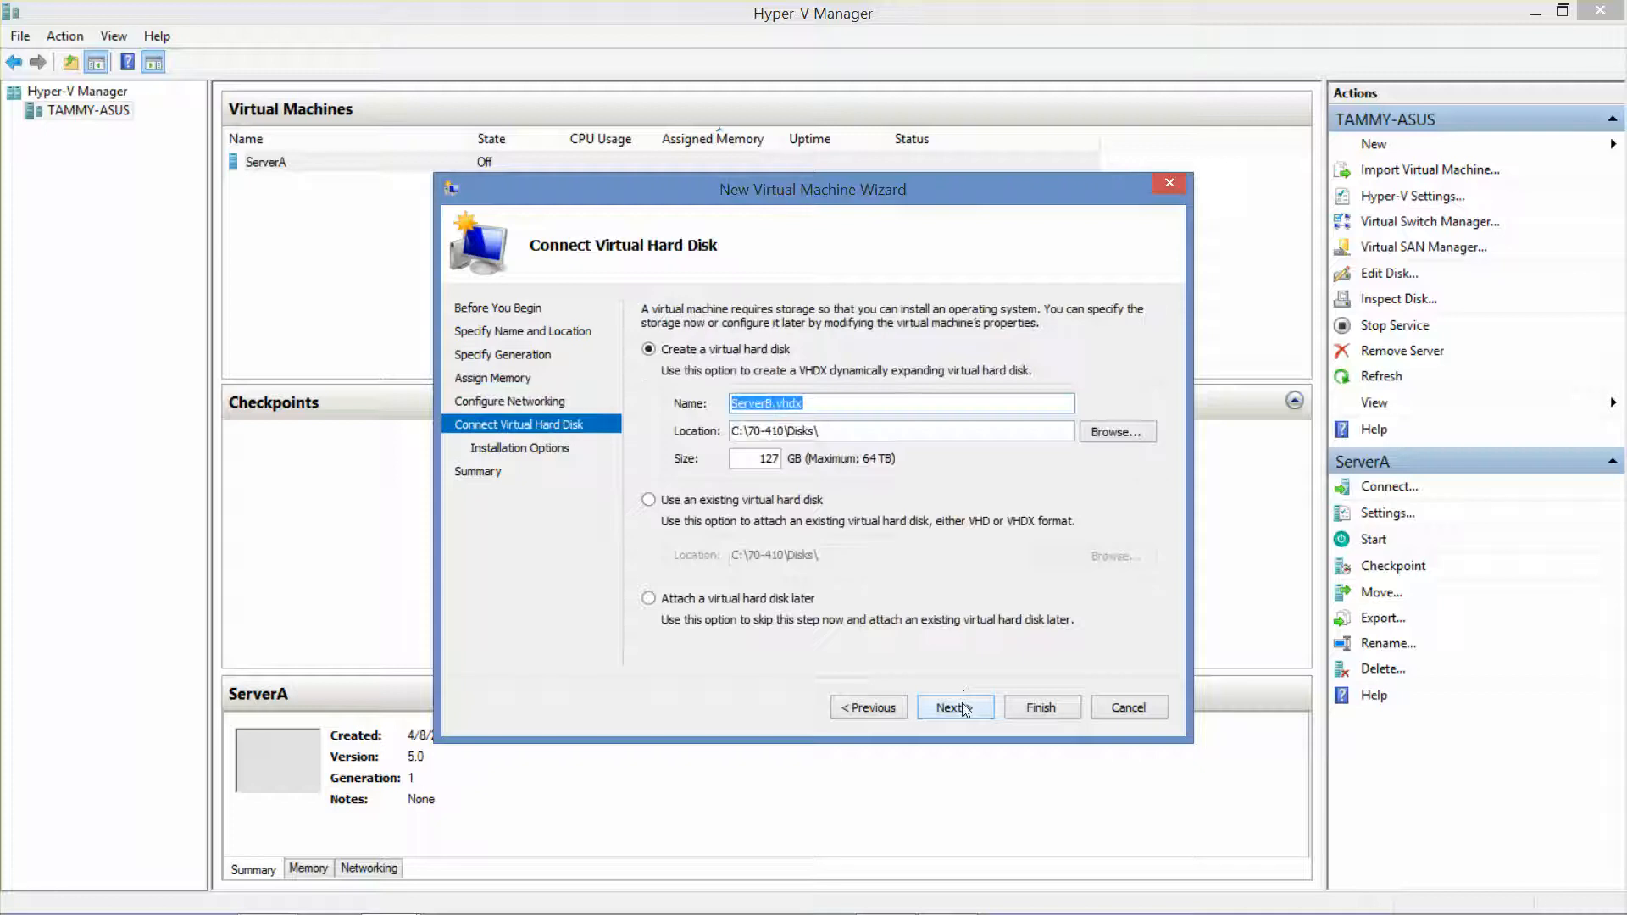
double_click(744, 460)
type("60")
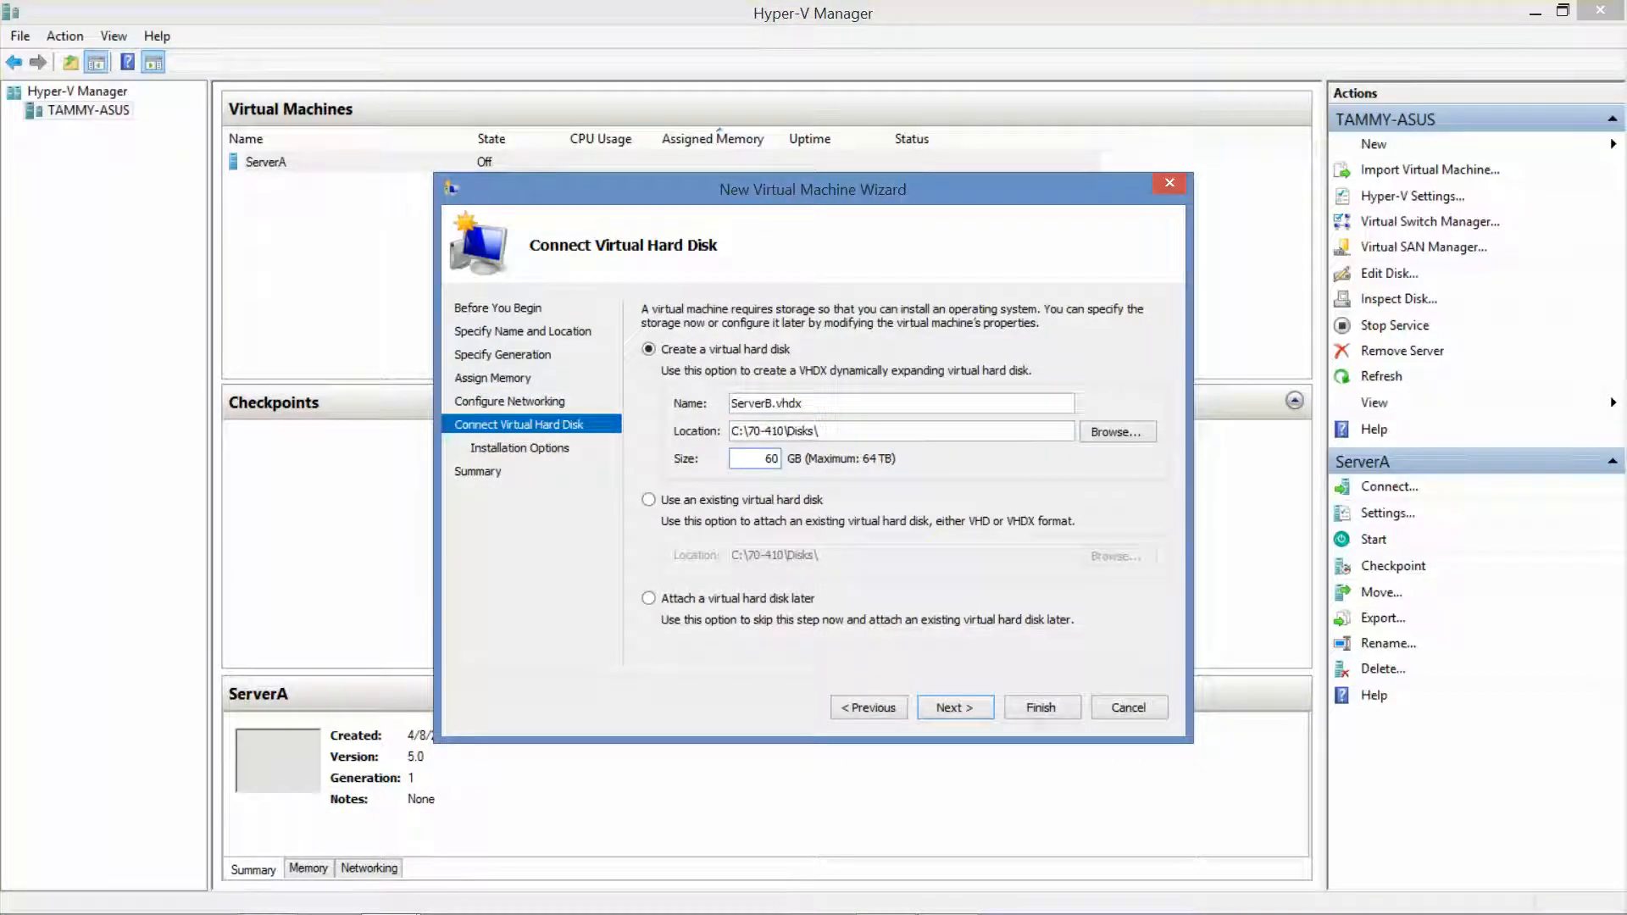
Set ServerB to install from the Windows Server 2008 R2 SP1 x64 ISO image
left_click(949, 704)
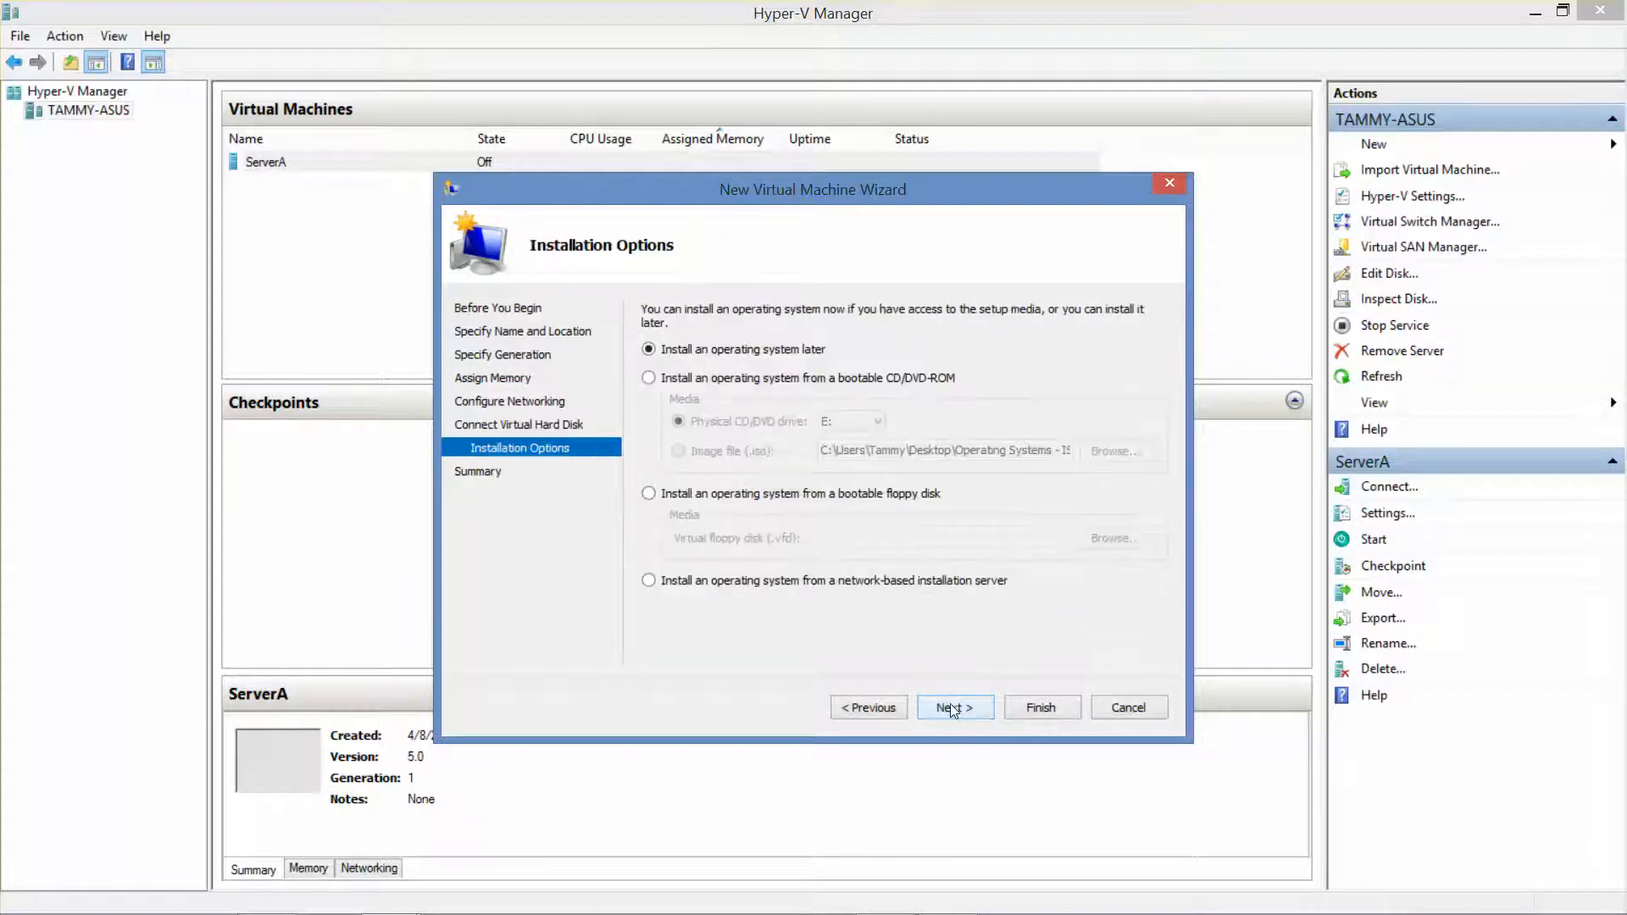
left_click(649, 378)
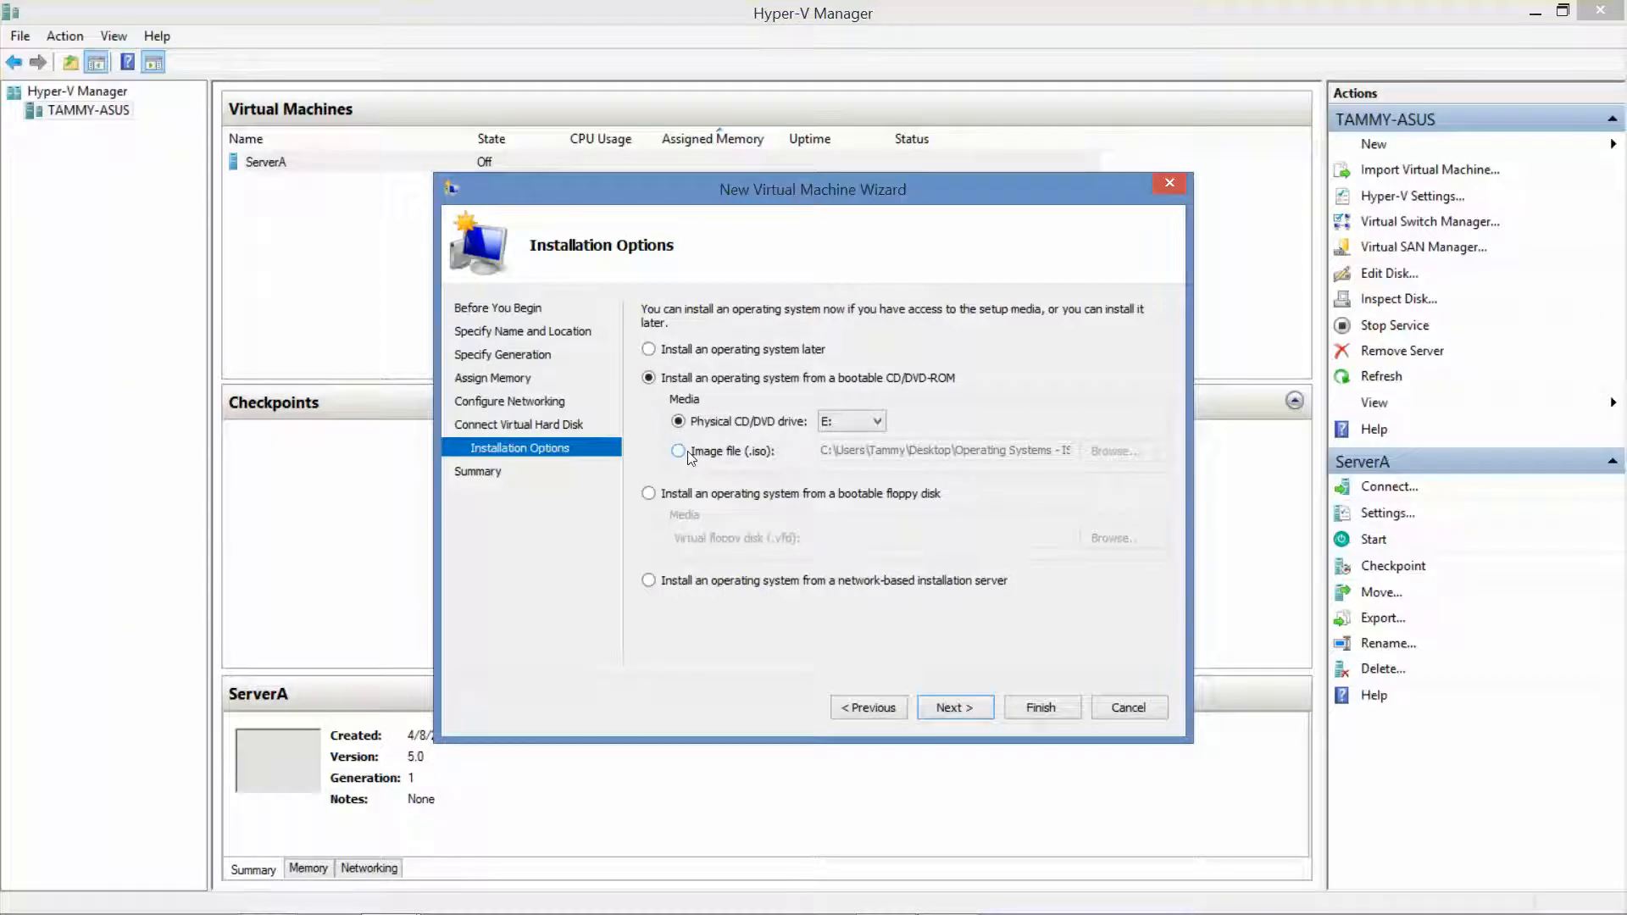
left_click(687, 454)
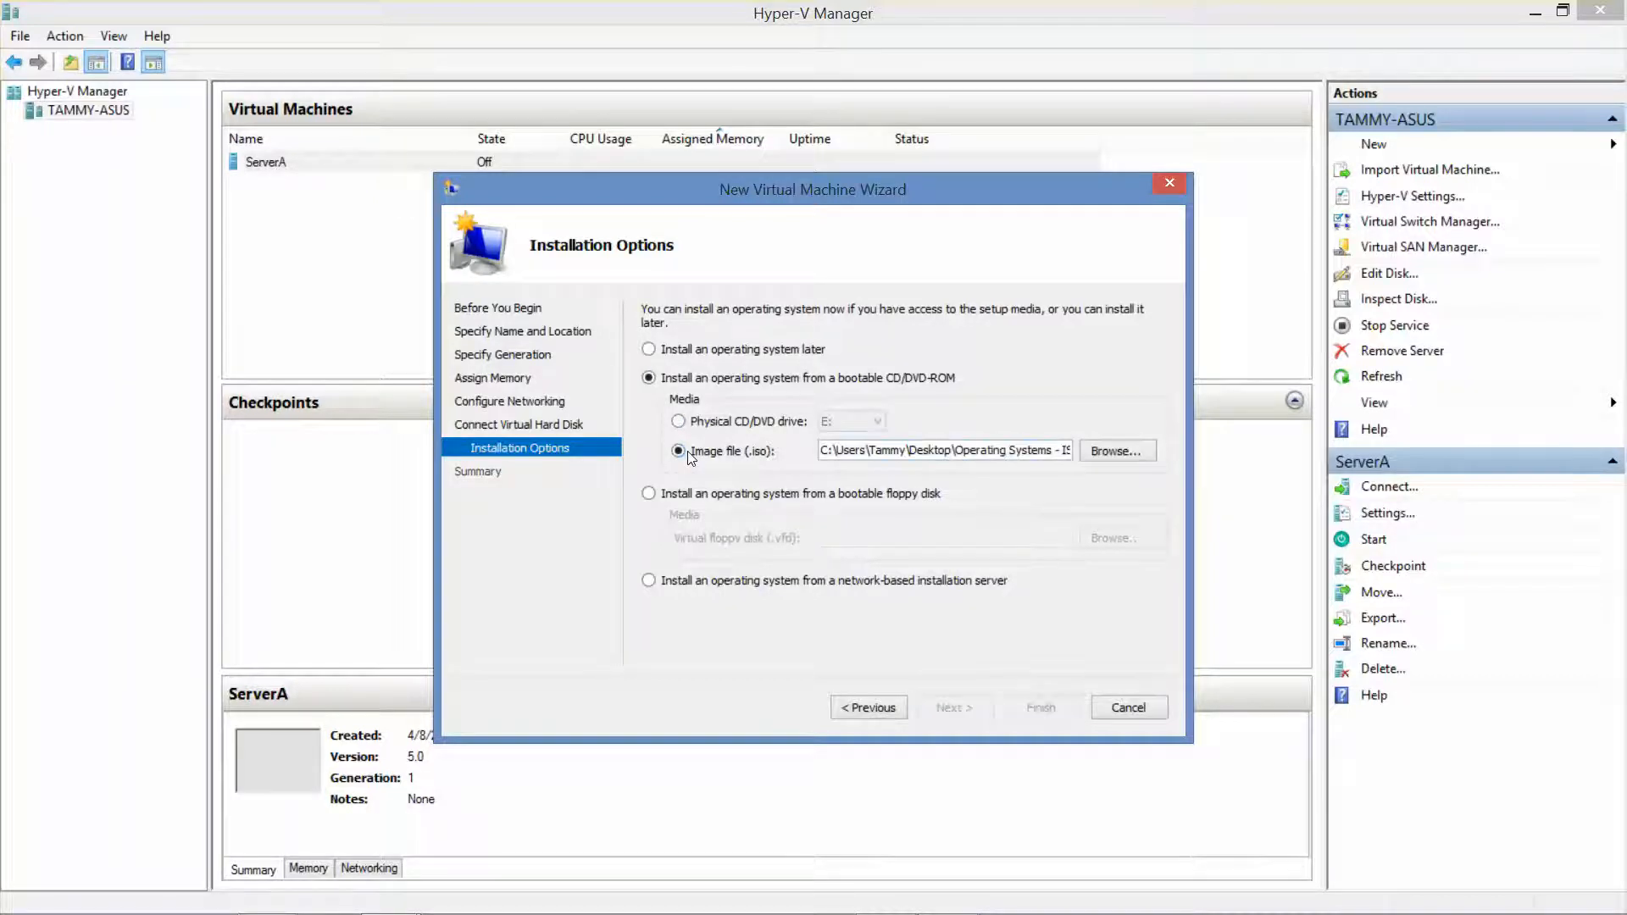
left_click(1144, 454)
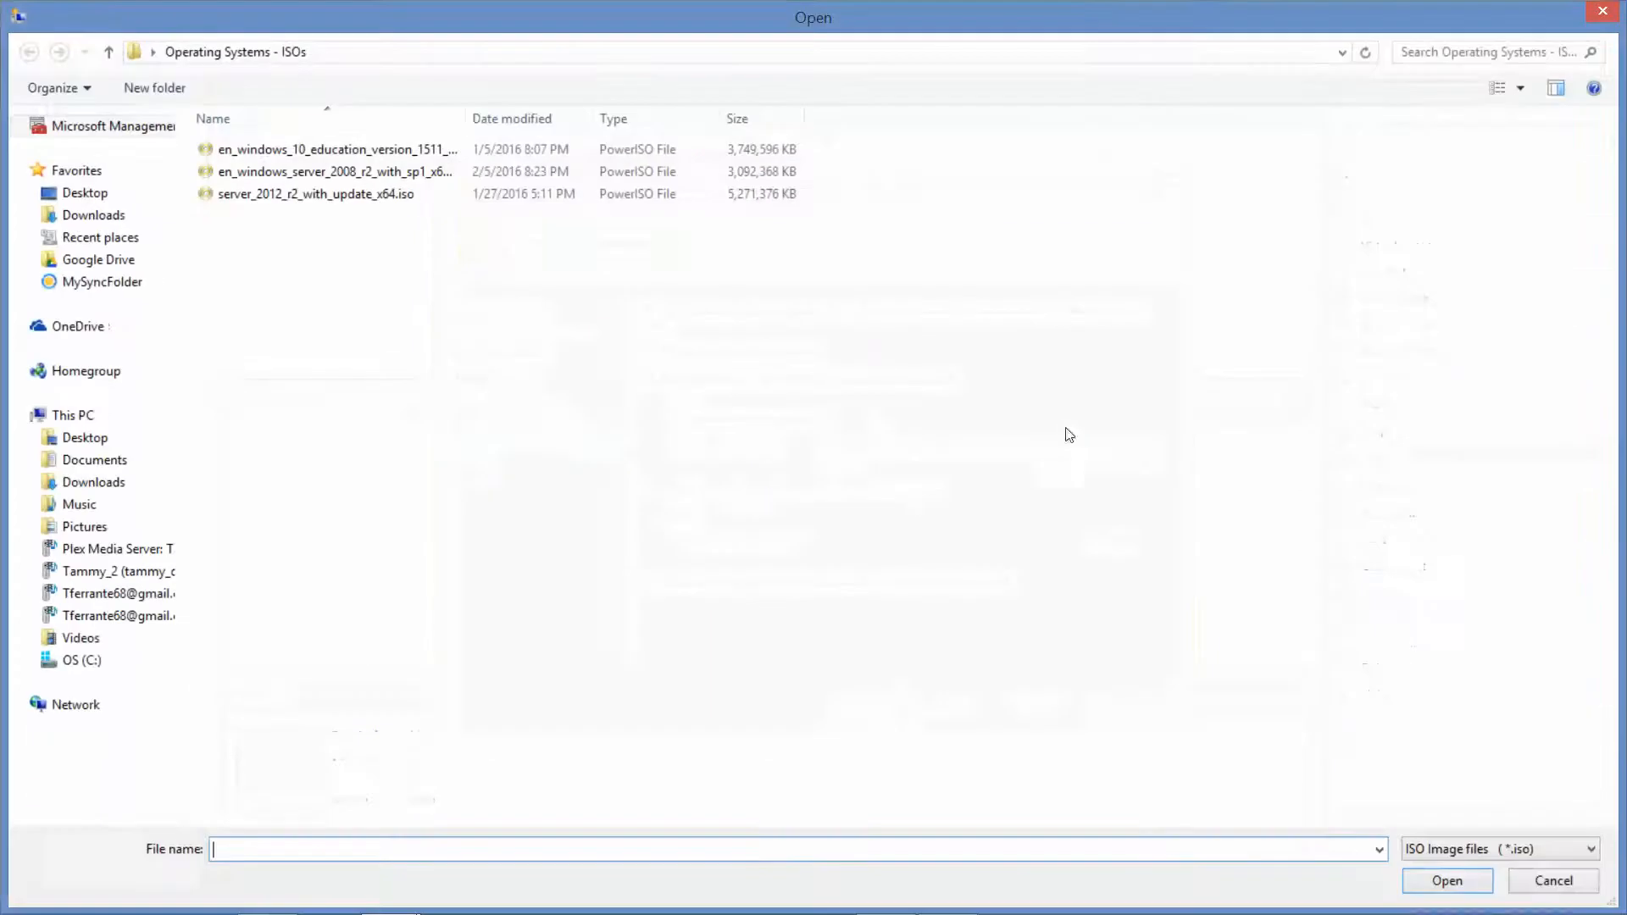
left_click(407, 176)
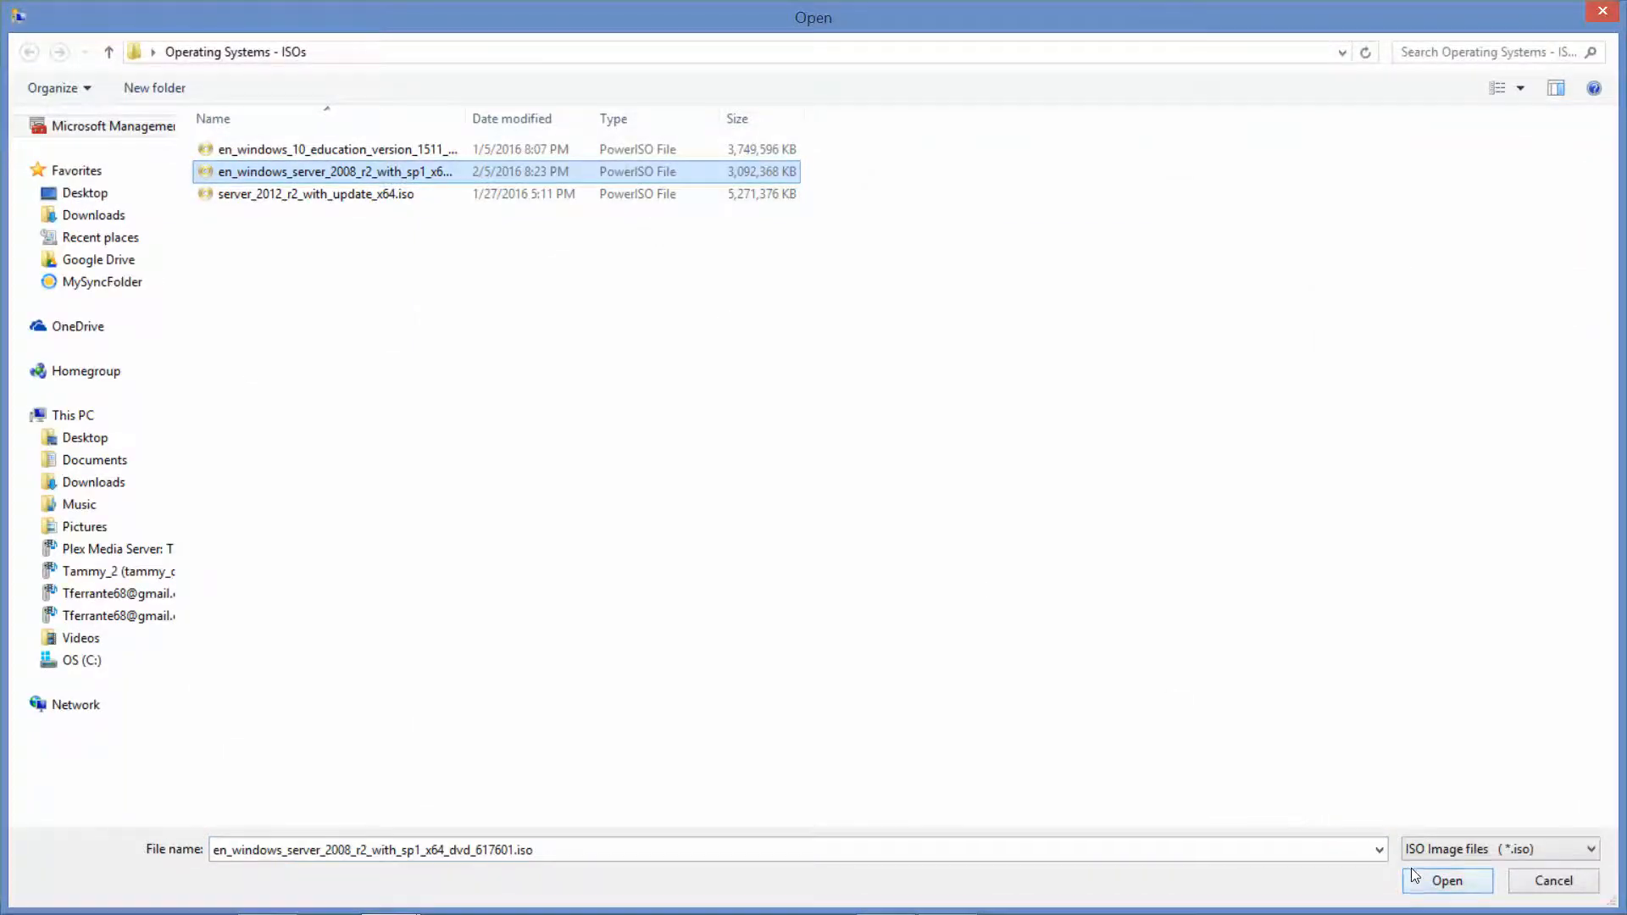
left_click(1447, 882)
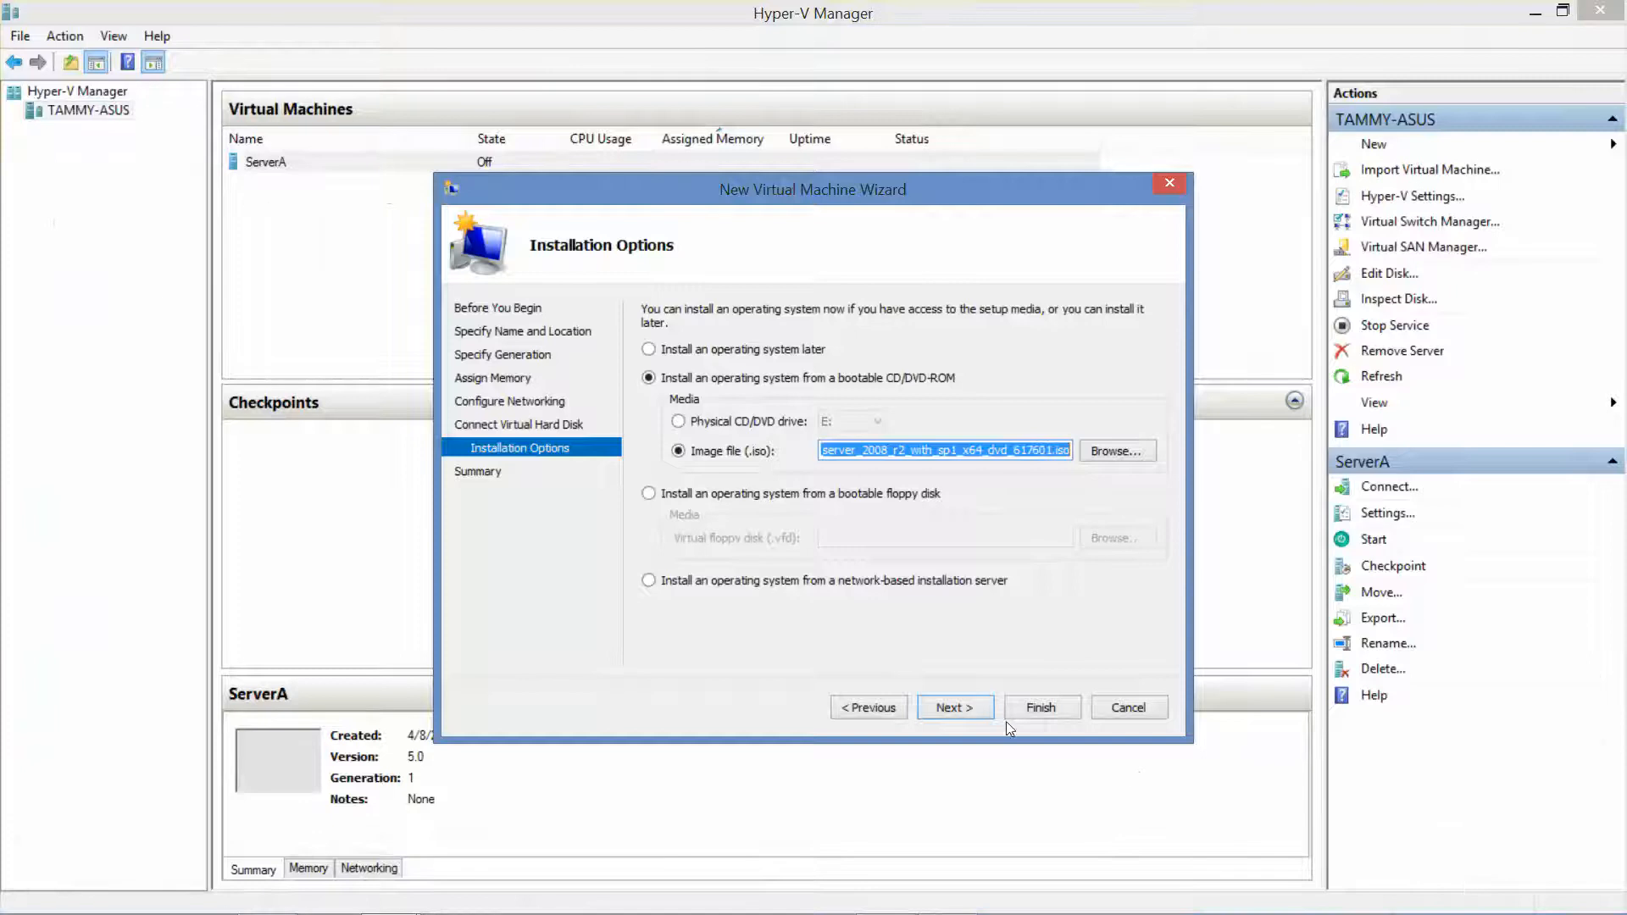
left_click(969, 709)
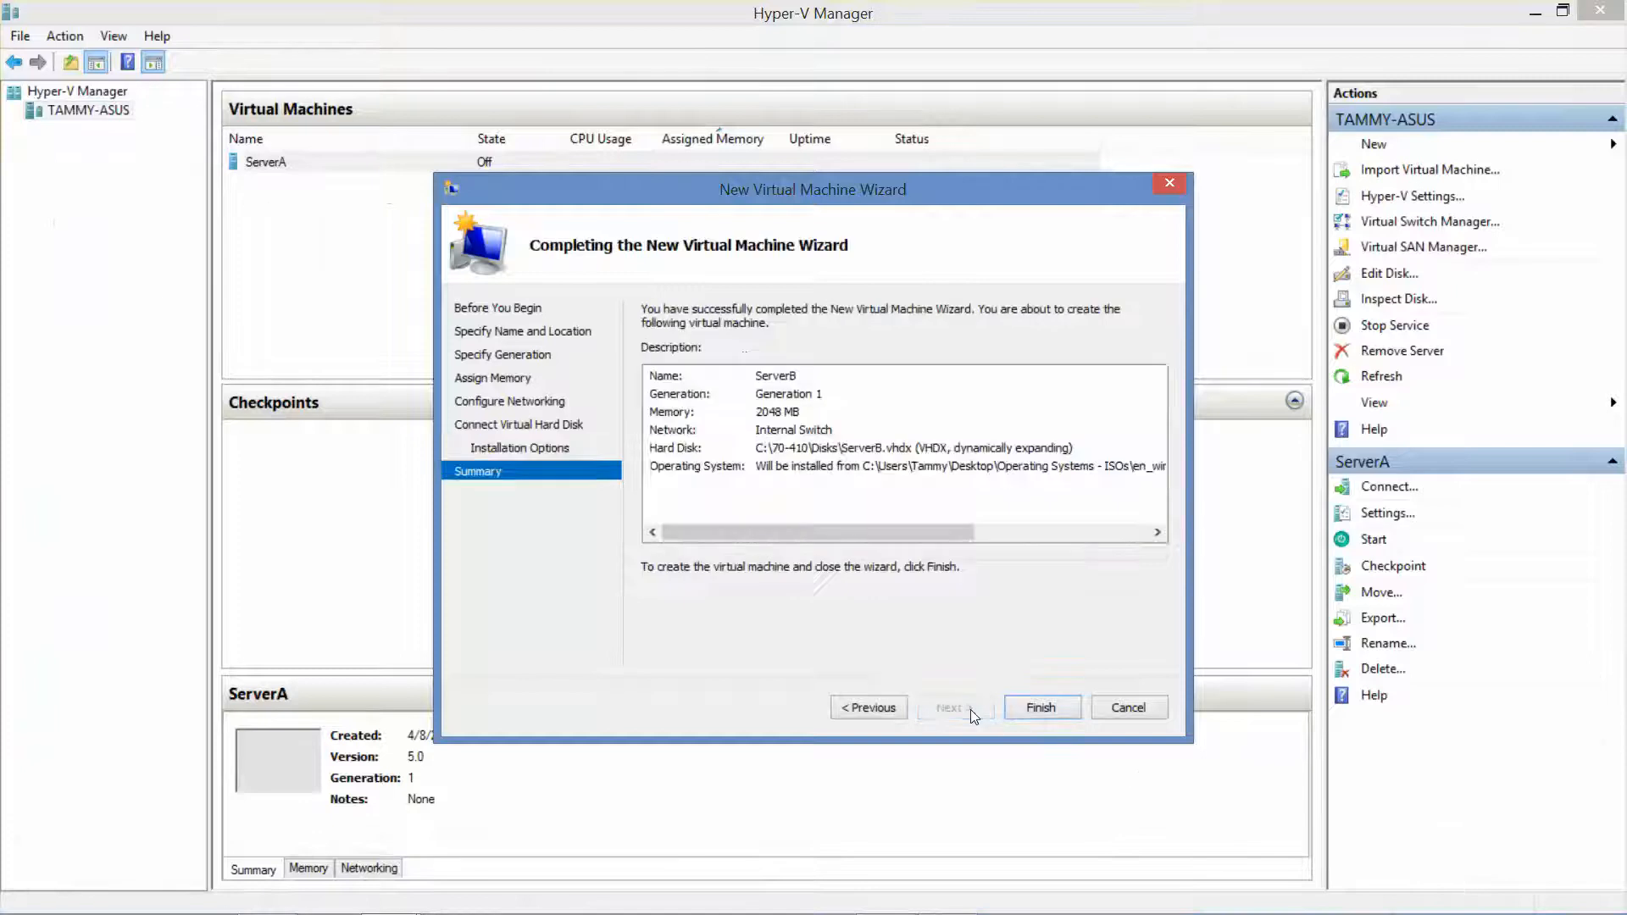
Finish creating ServerB, then open ServerA's console and power it on
left_click(1051, 707)
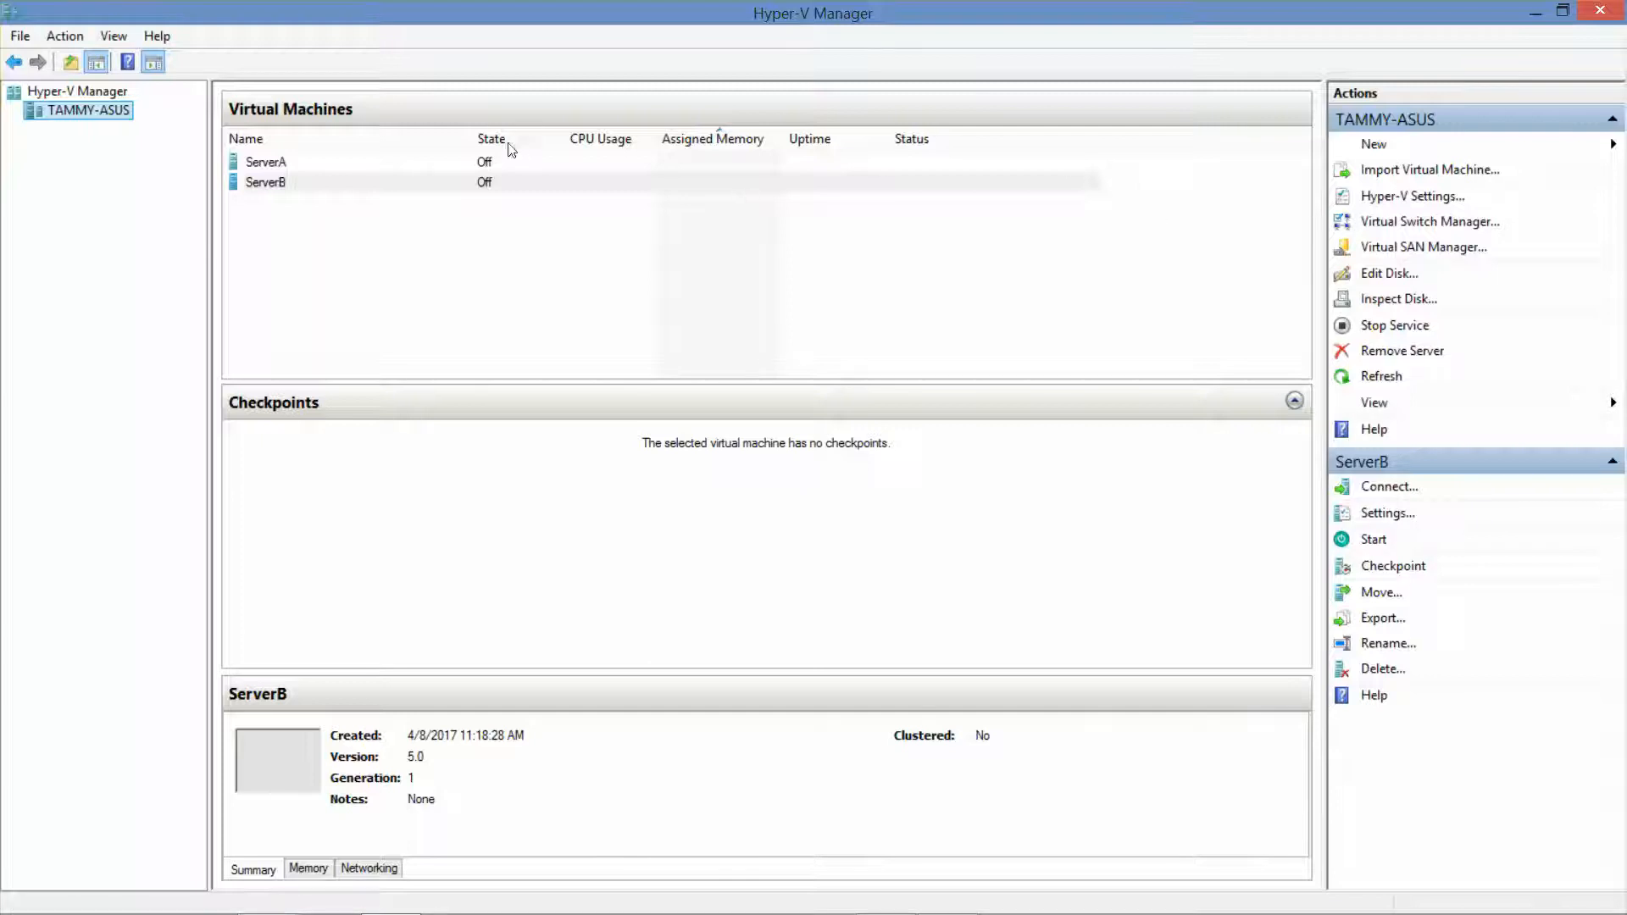
double_click(273, 164)
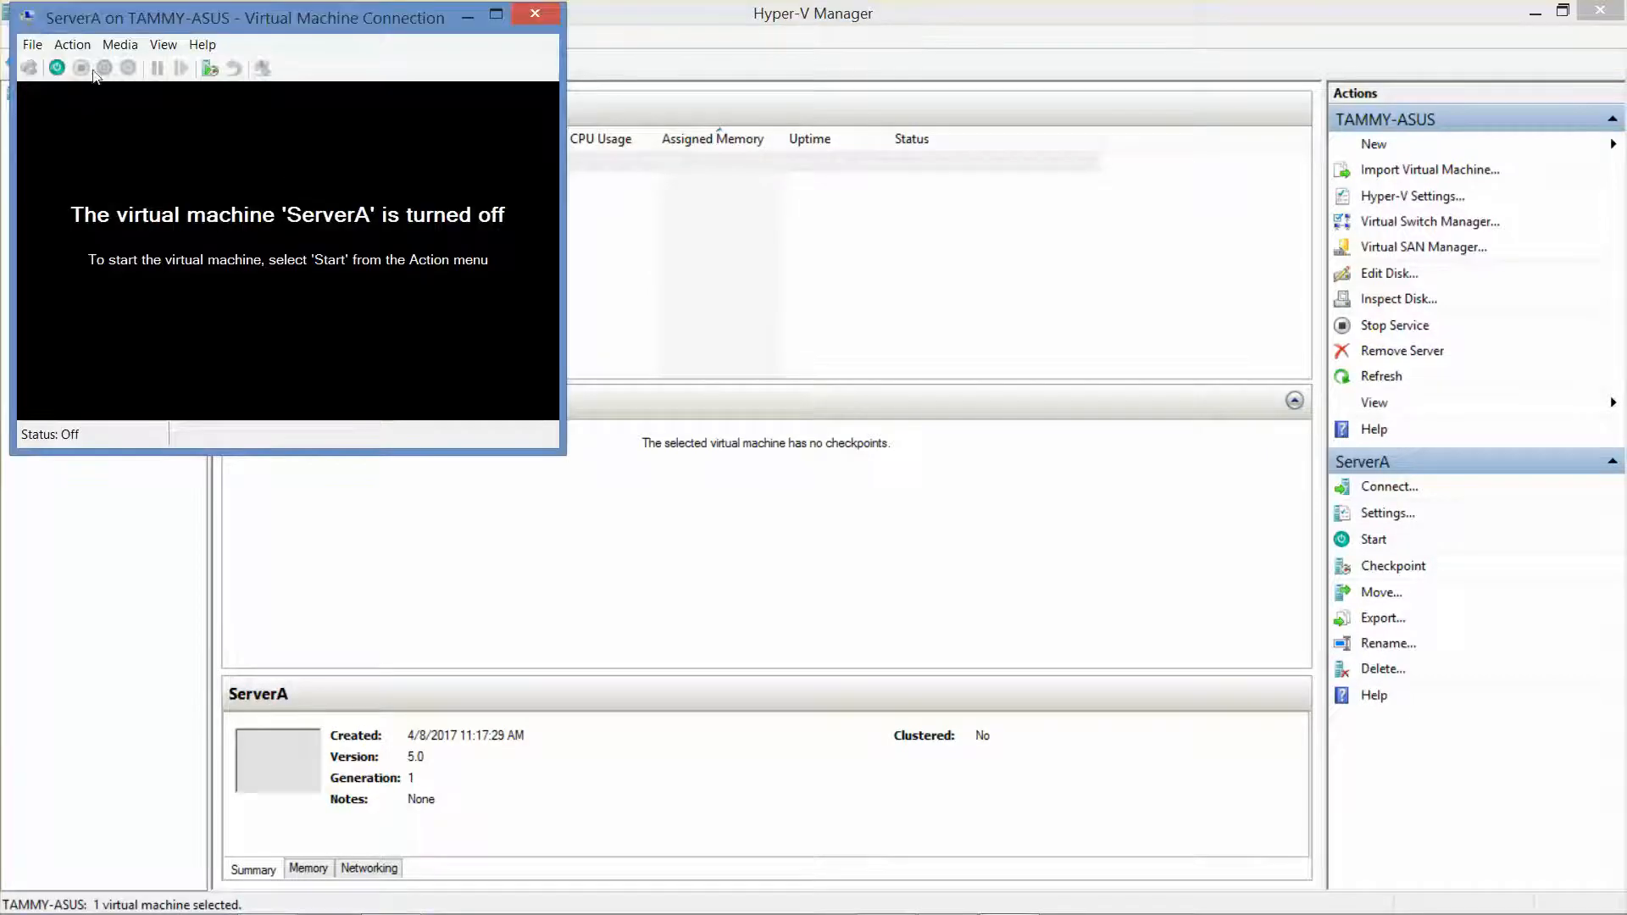
left_click(58, 70)
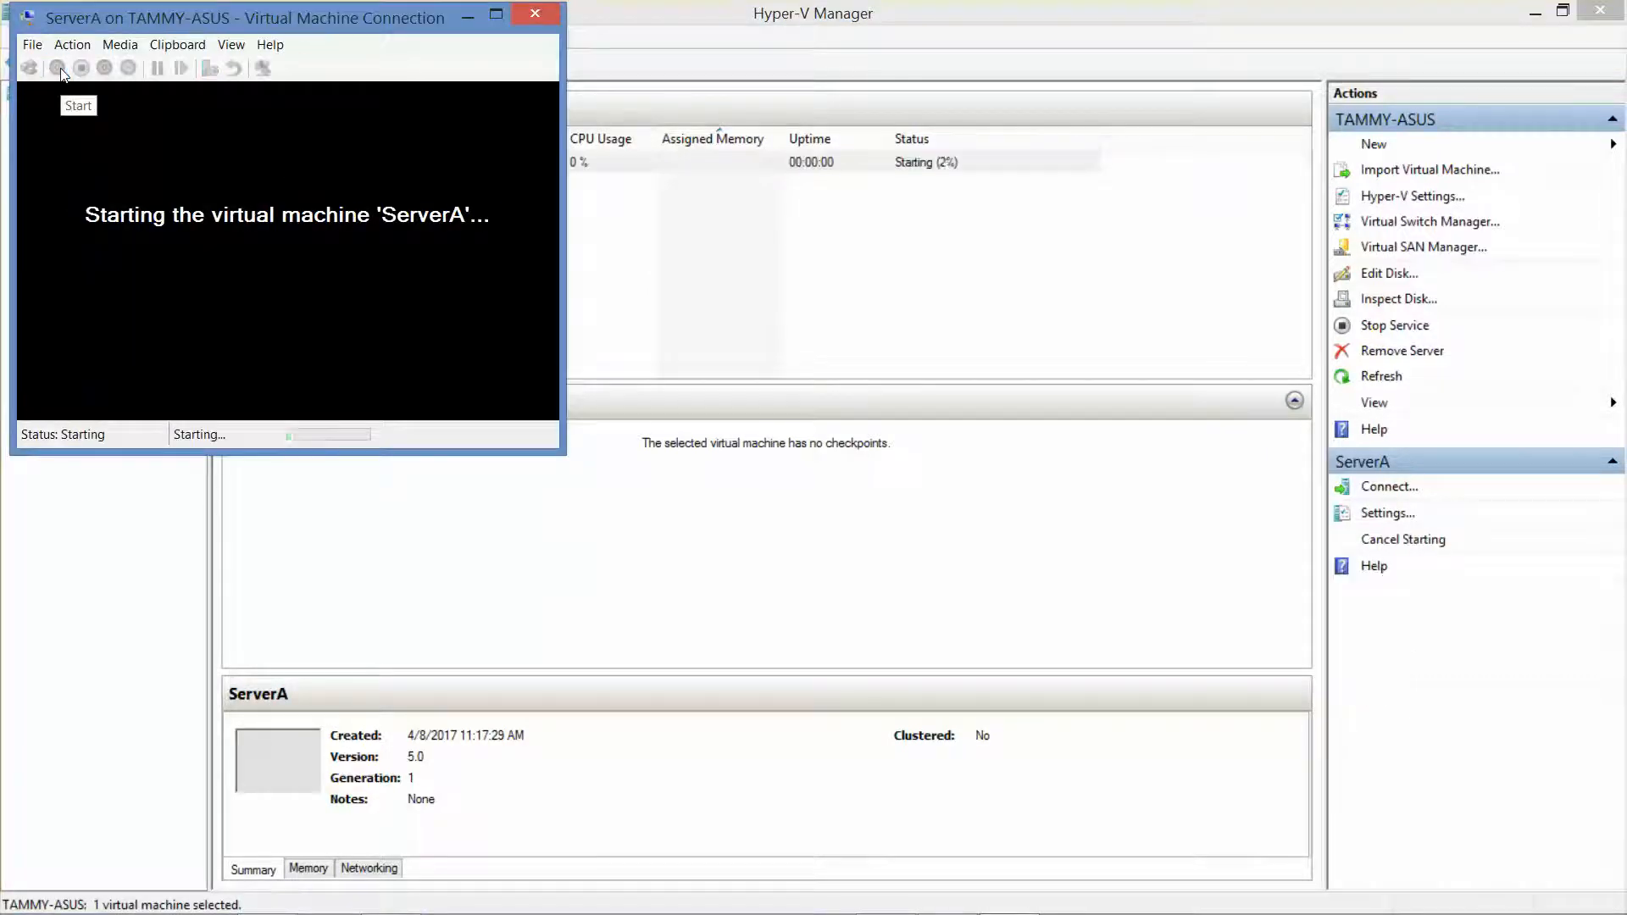
Open ServerB's console, power it on, and place it beside ServerA's console
left_click(666, 17)
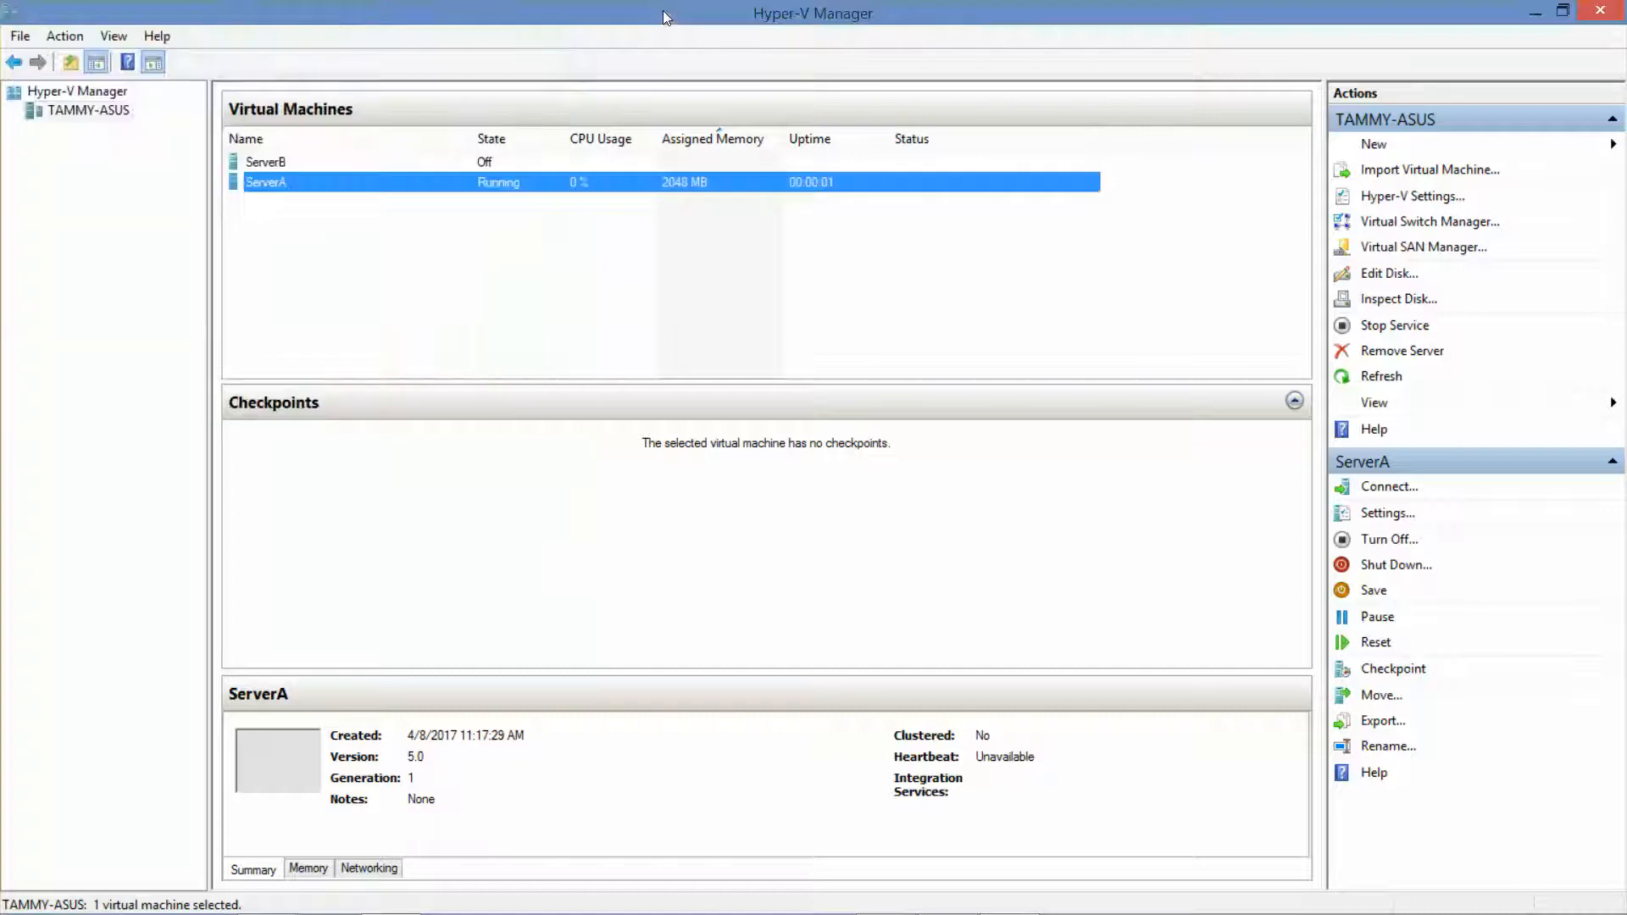
double_click(271, 166)
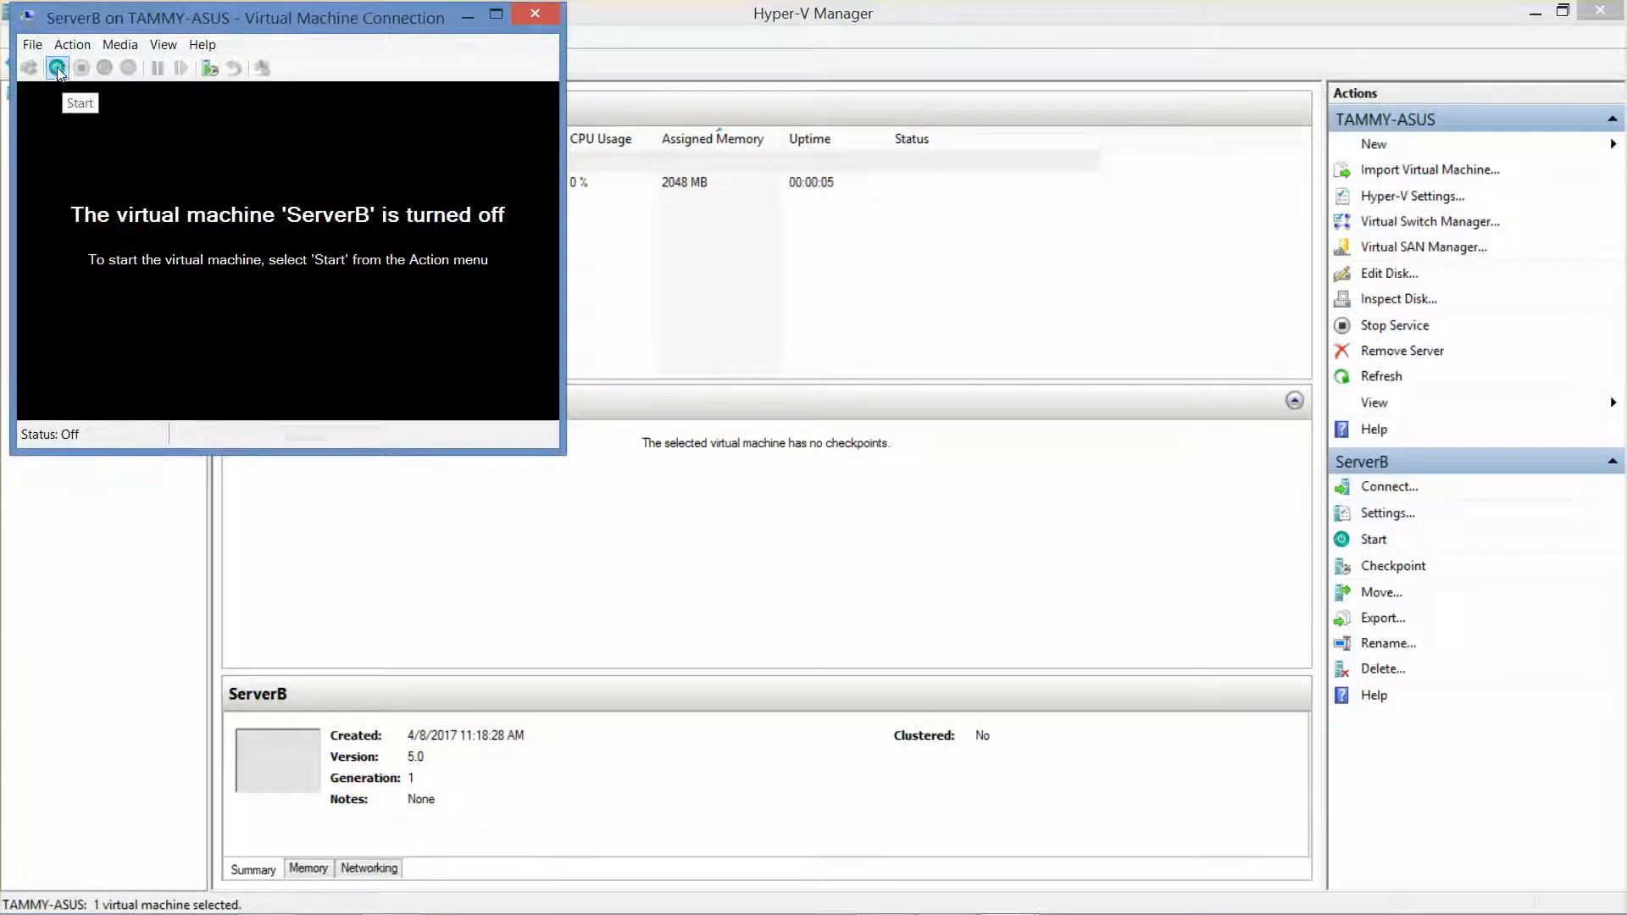
left_click(64, 65)
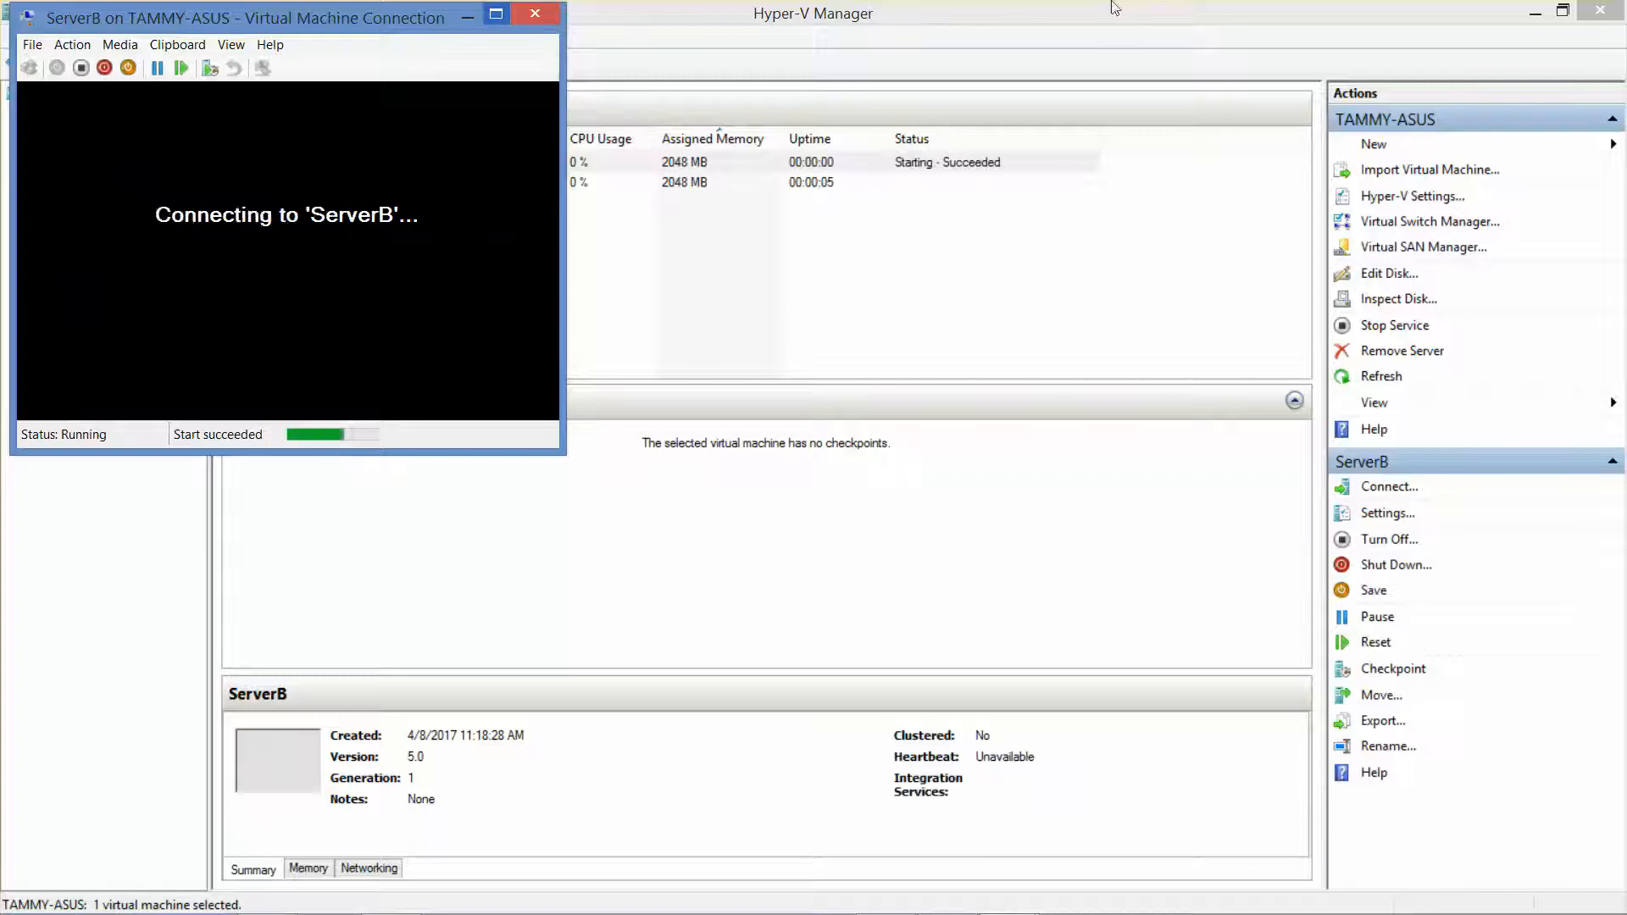
left_click(1535, 12)
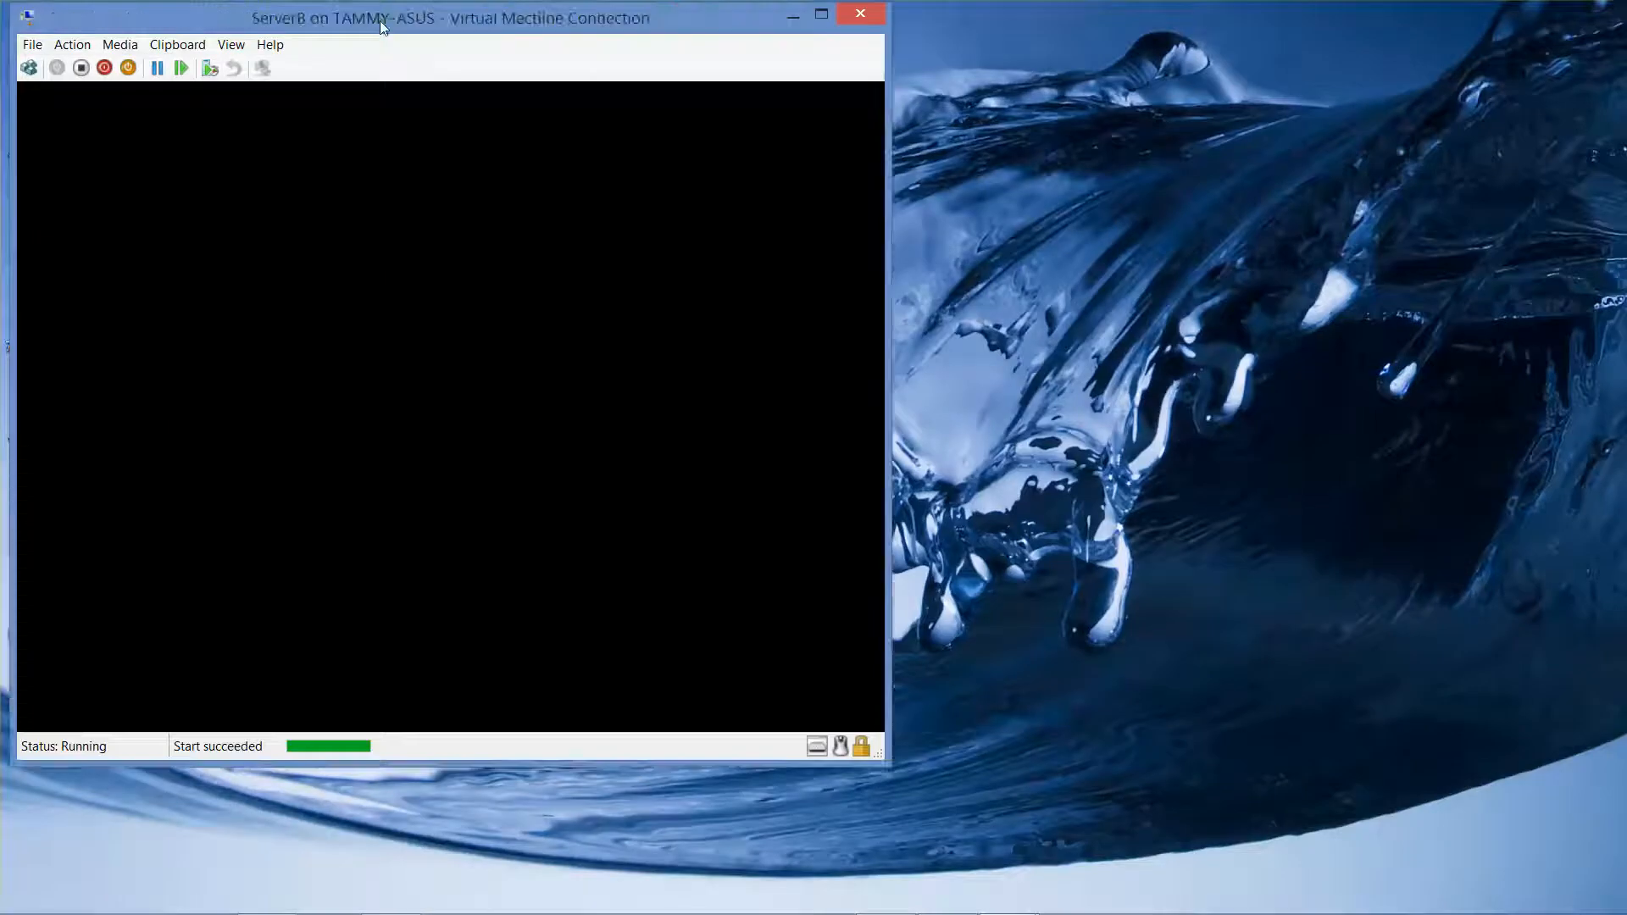
left_click_drag(379, 20, 1105, 23)
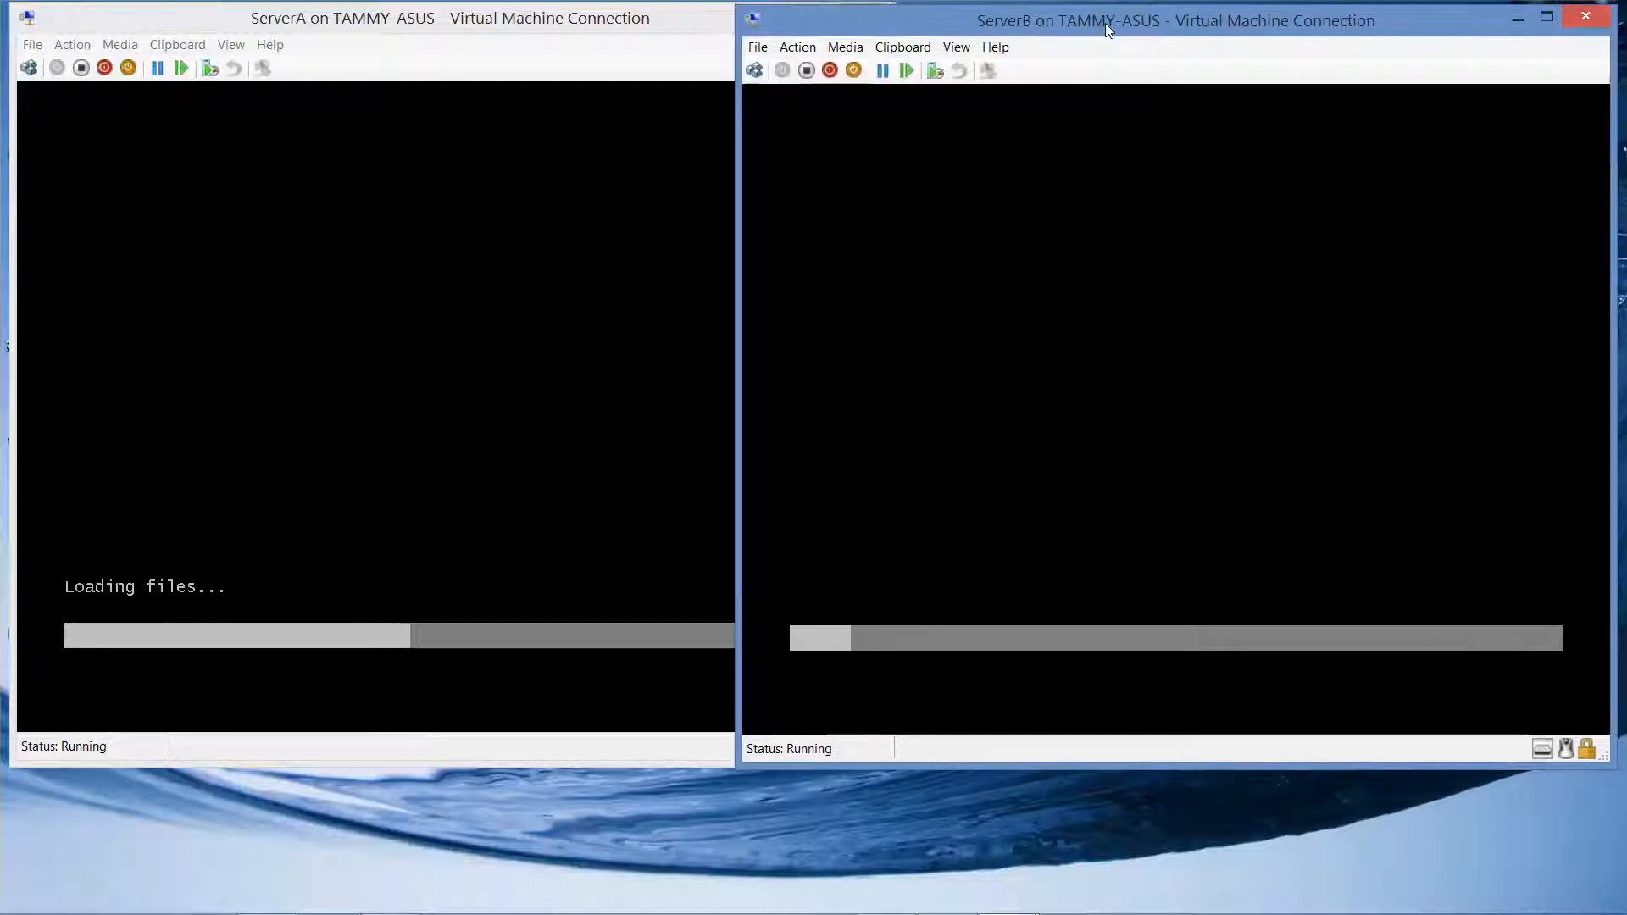
Bring the ServerA console to the front while both servers load setup files
left_click(378, 27)
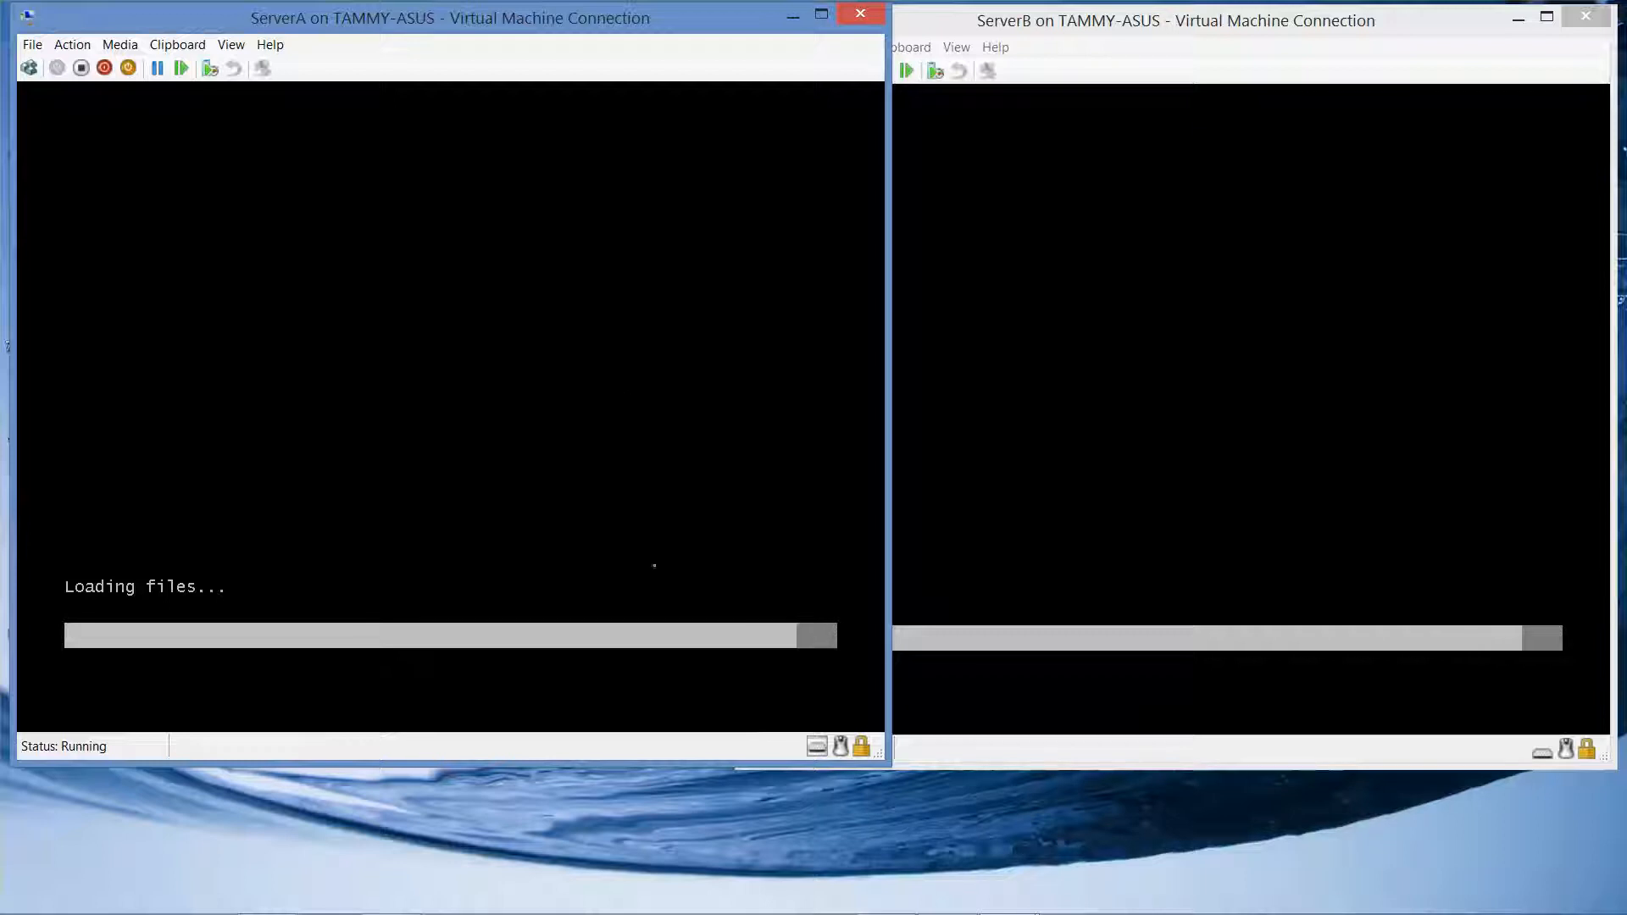
mouse_move(820, 913)
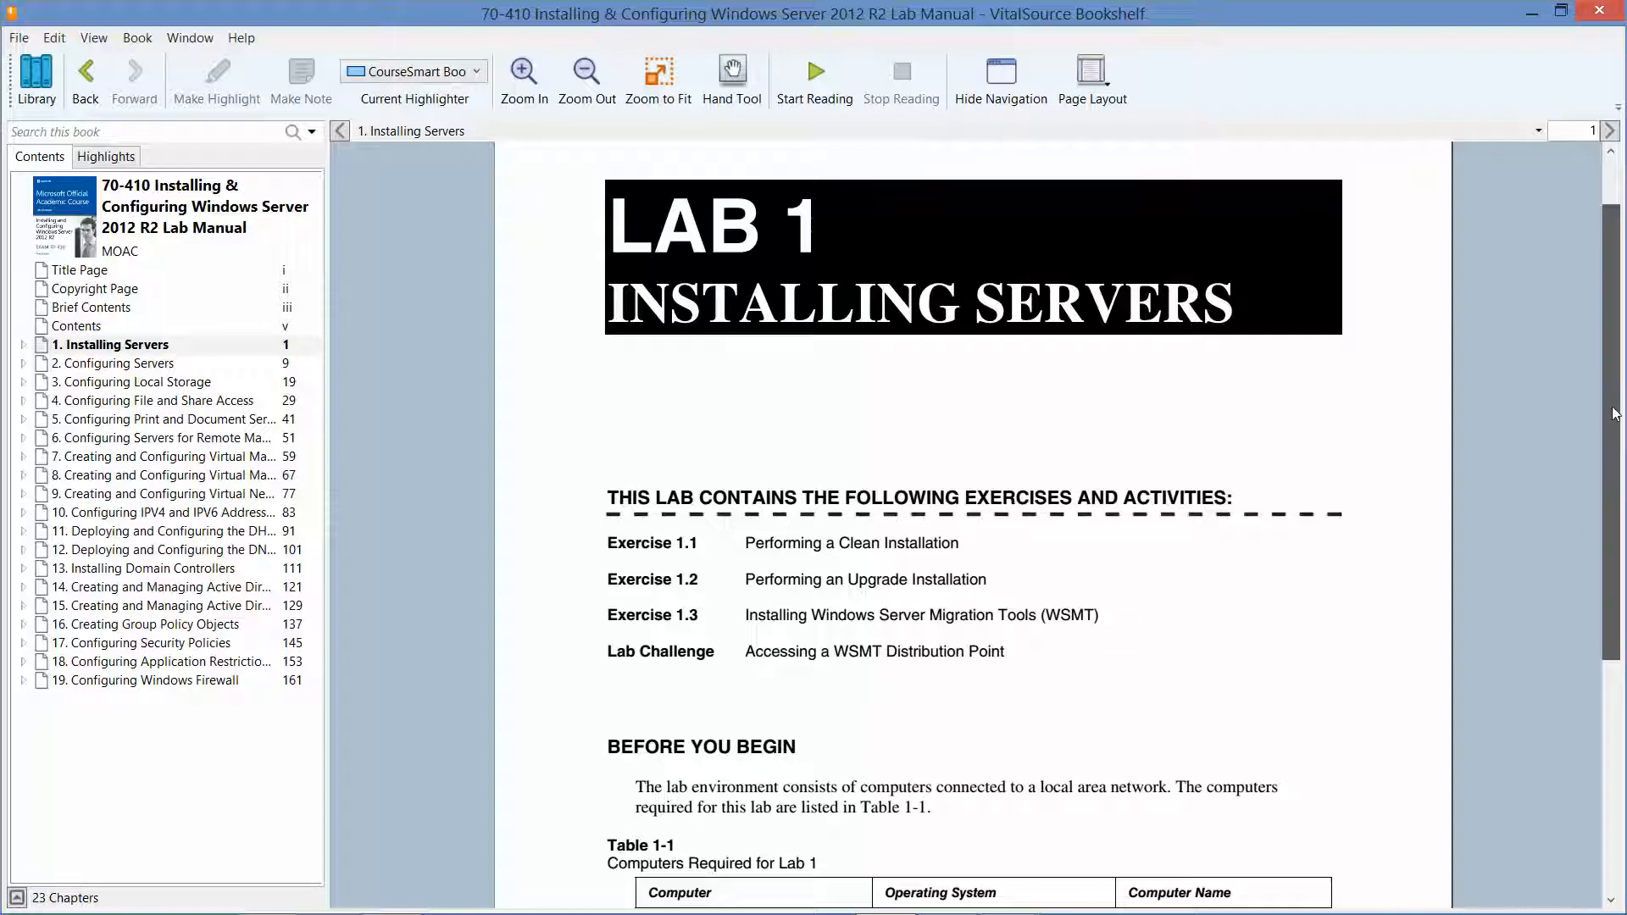
Read Lab 1 pages 2–3 up to Figure 1-1, then minimize the Bookshelf window
scroll(1619, 440, "down", 2)
left_click_drag(1623, 474, 1624, 565)
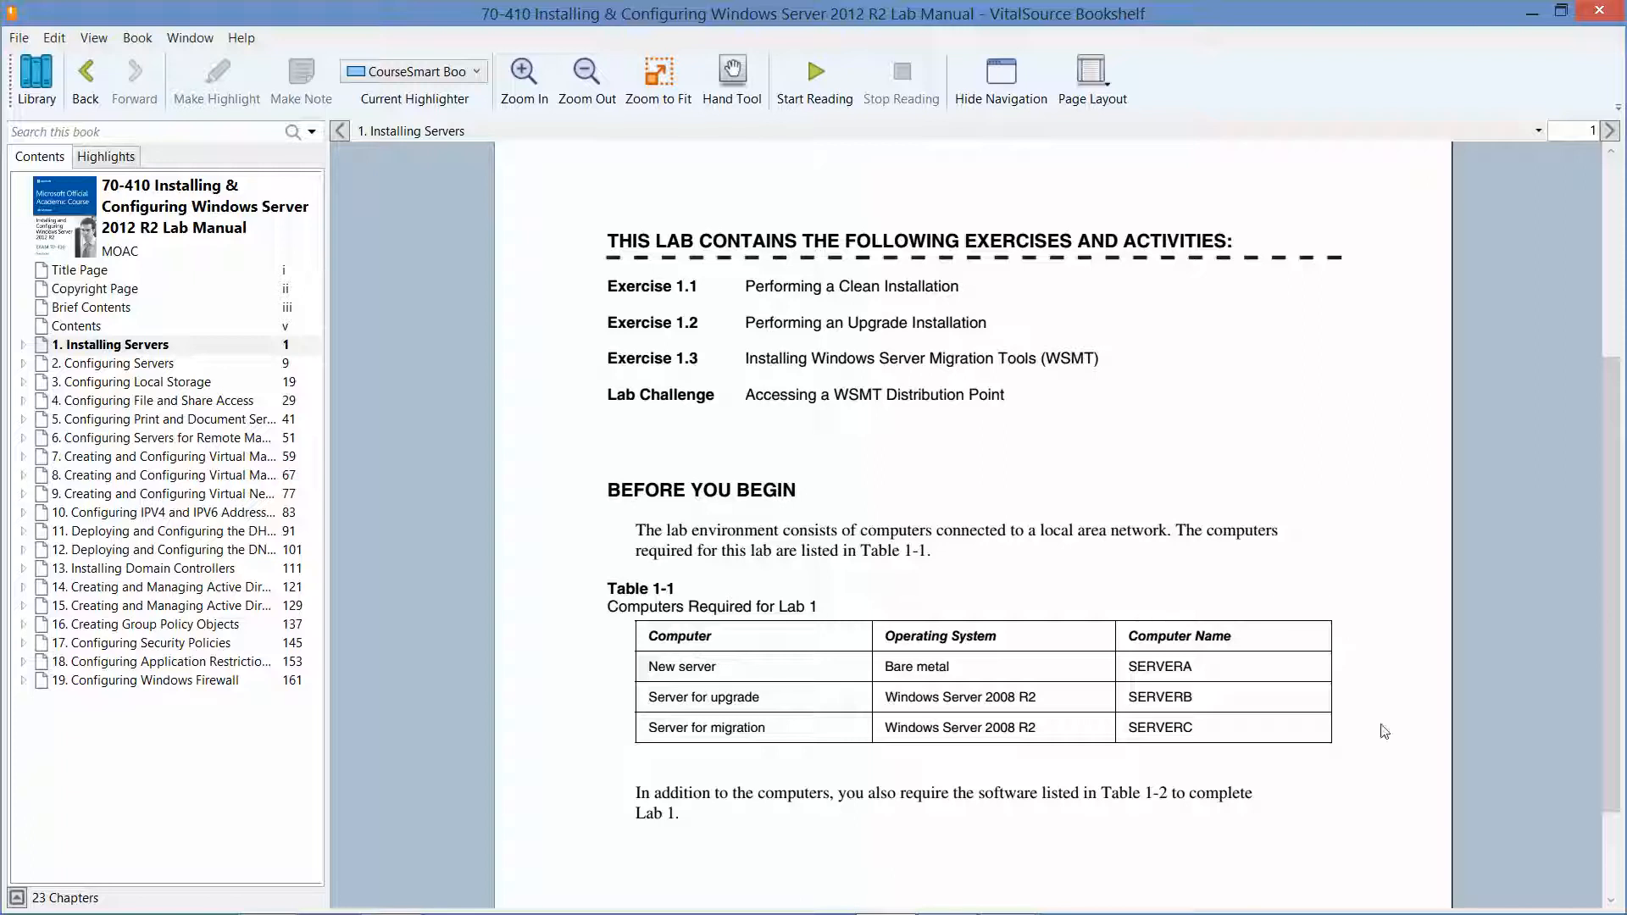
left_click(1610, 130)
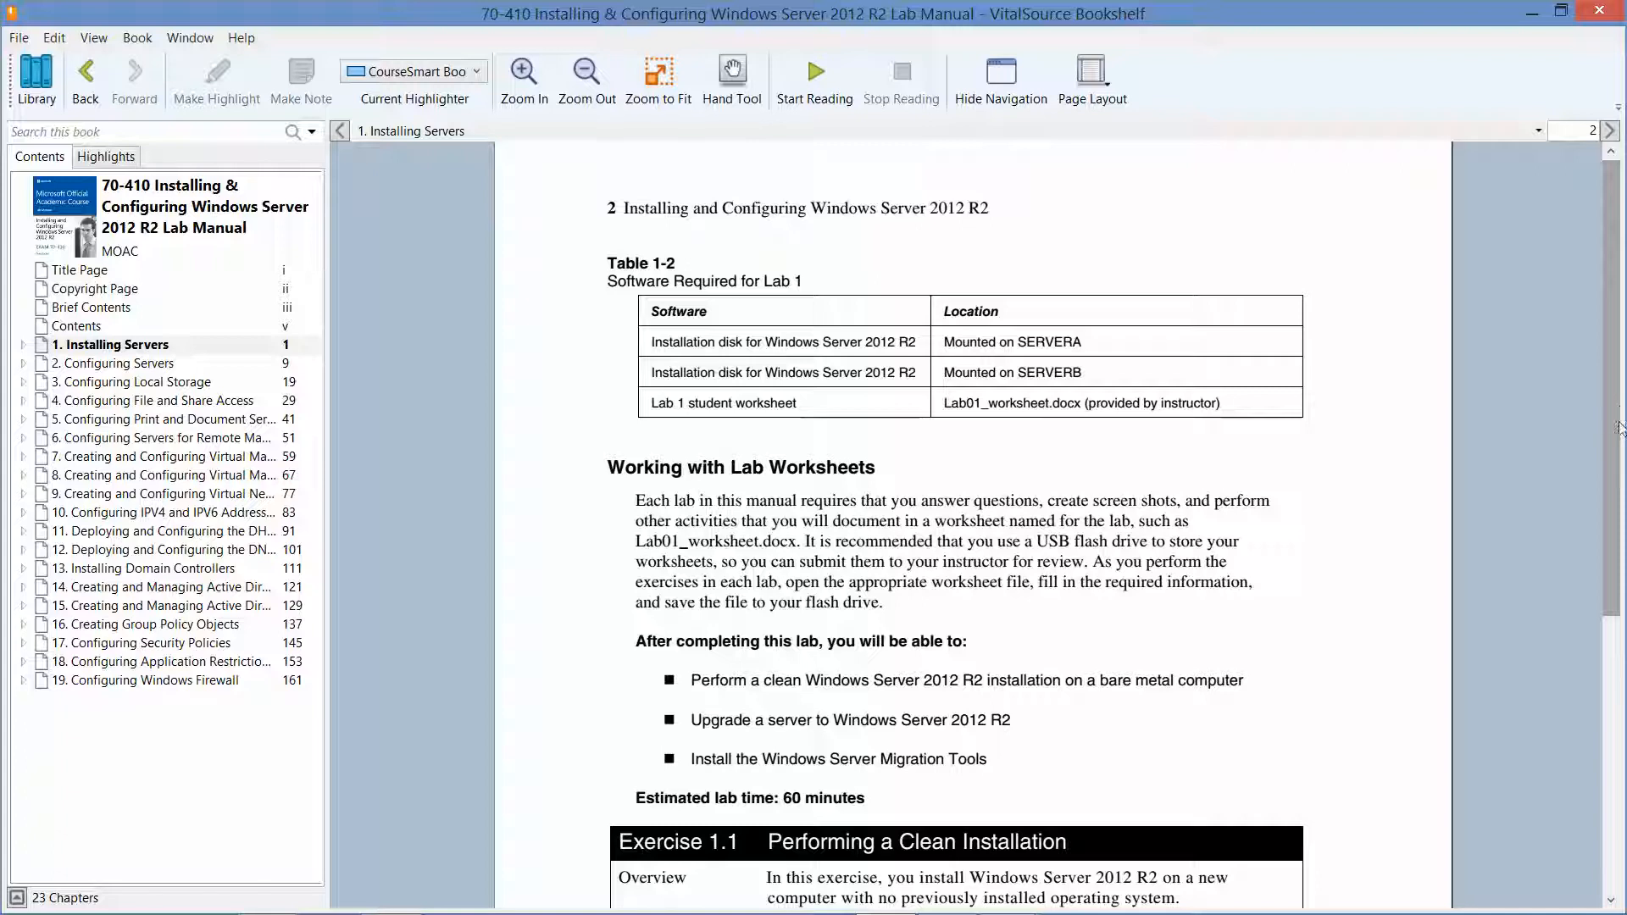
left_click_drag(1609, 426, 1622, 667)
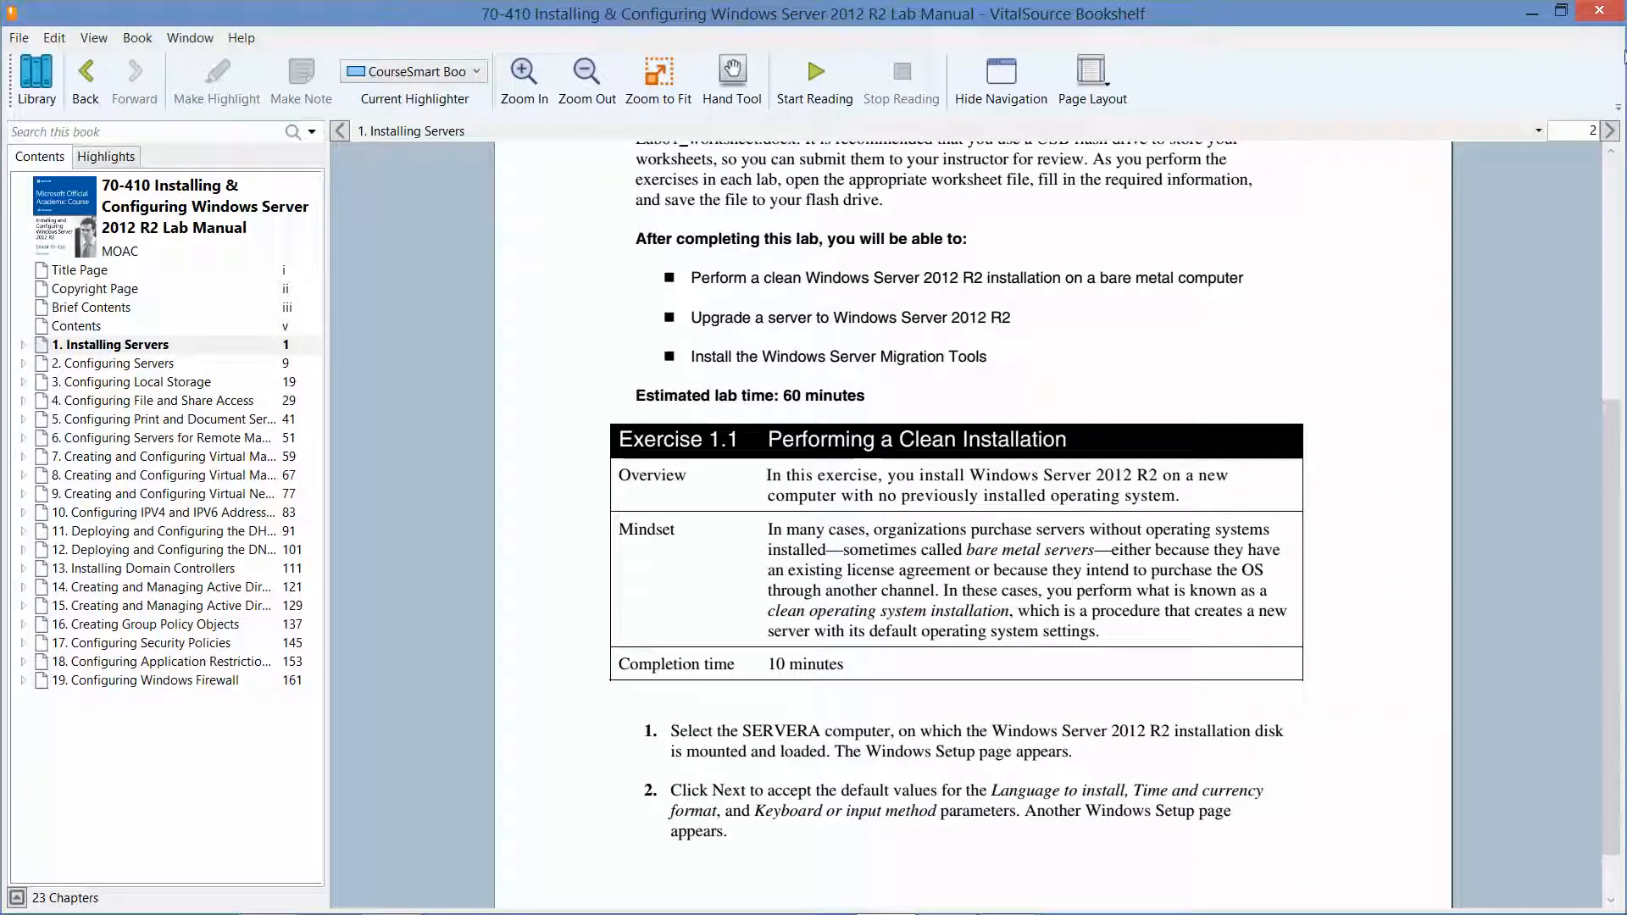
left_click(1610, 131)
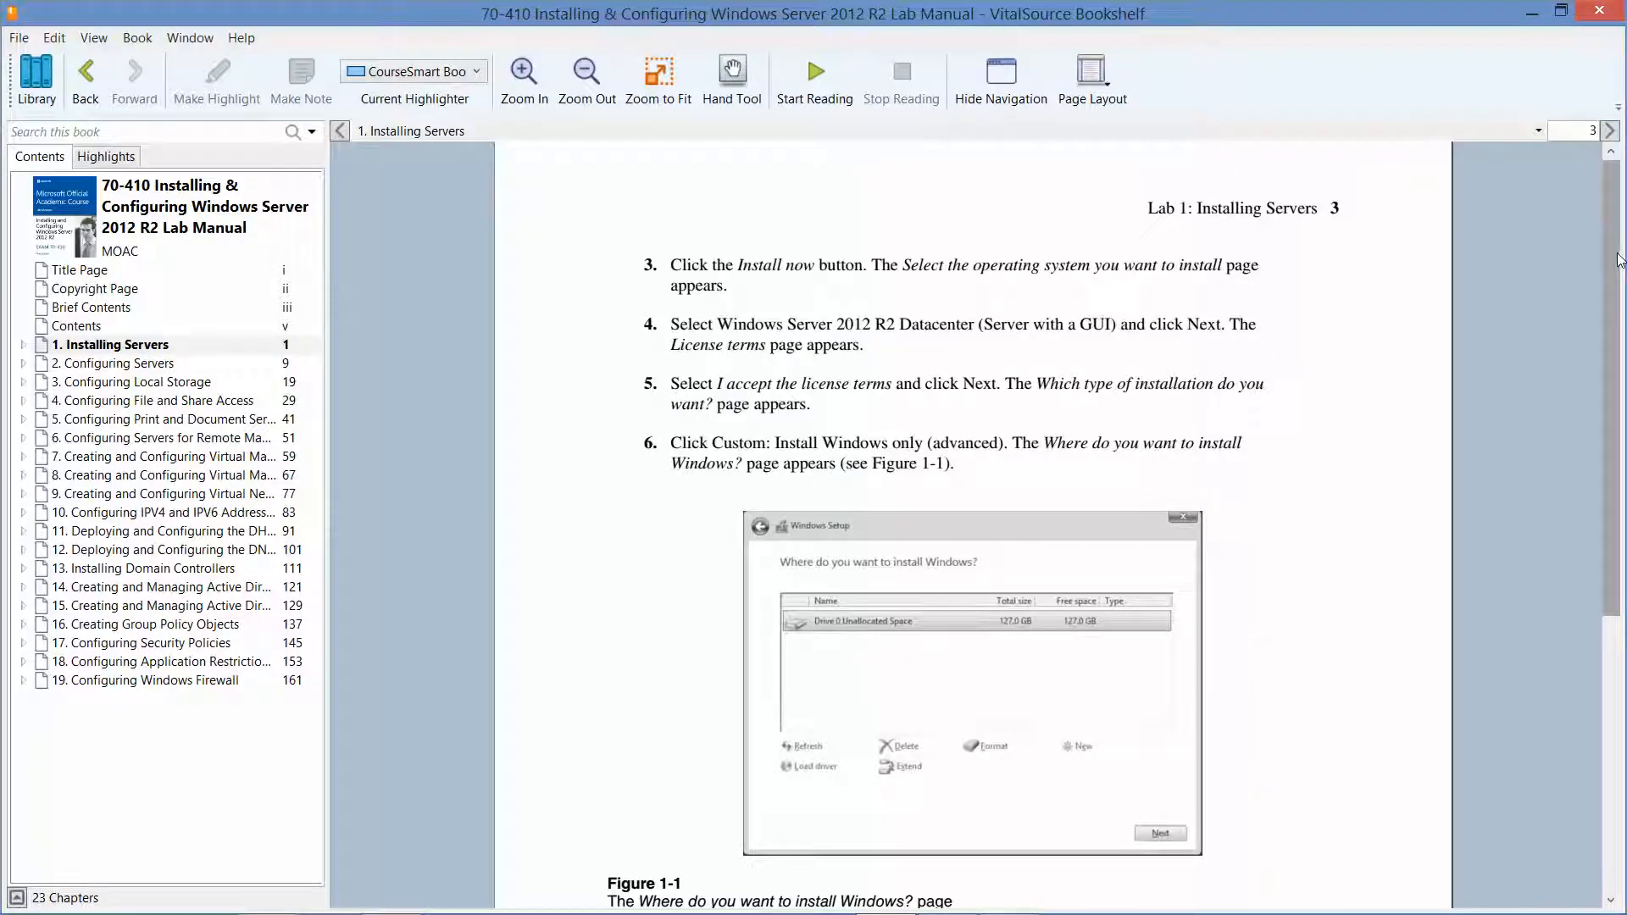
left_click_drag(1621, 259, 1622, 443)
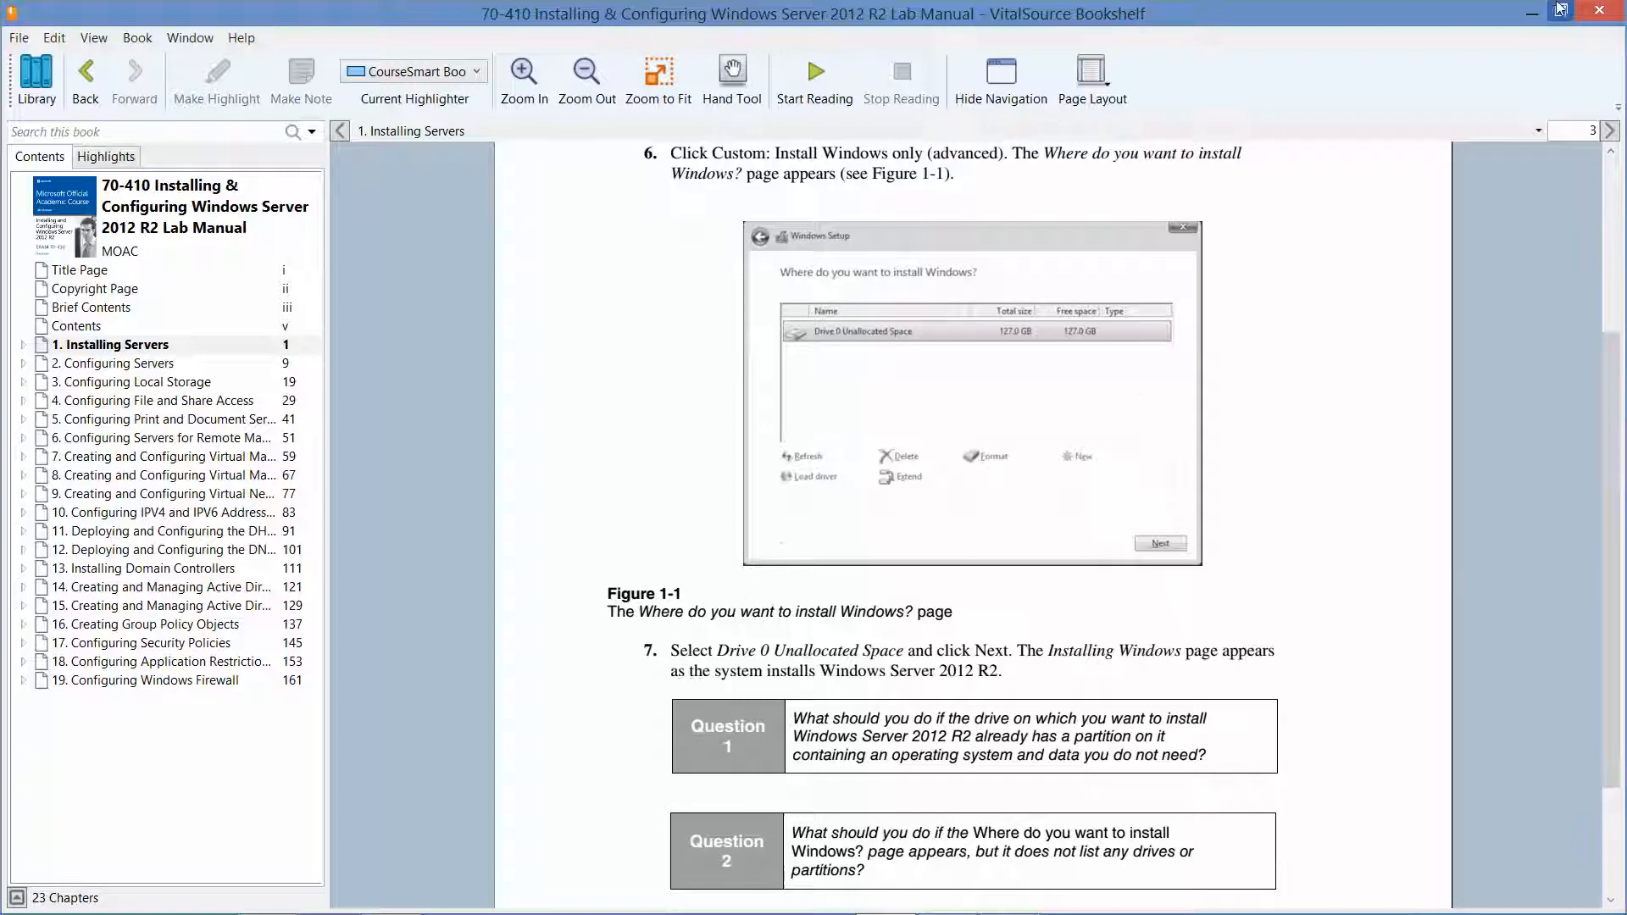
left_click(1530, 13)
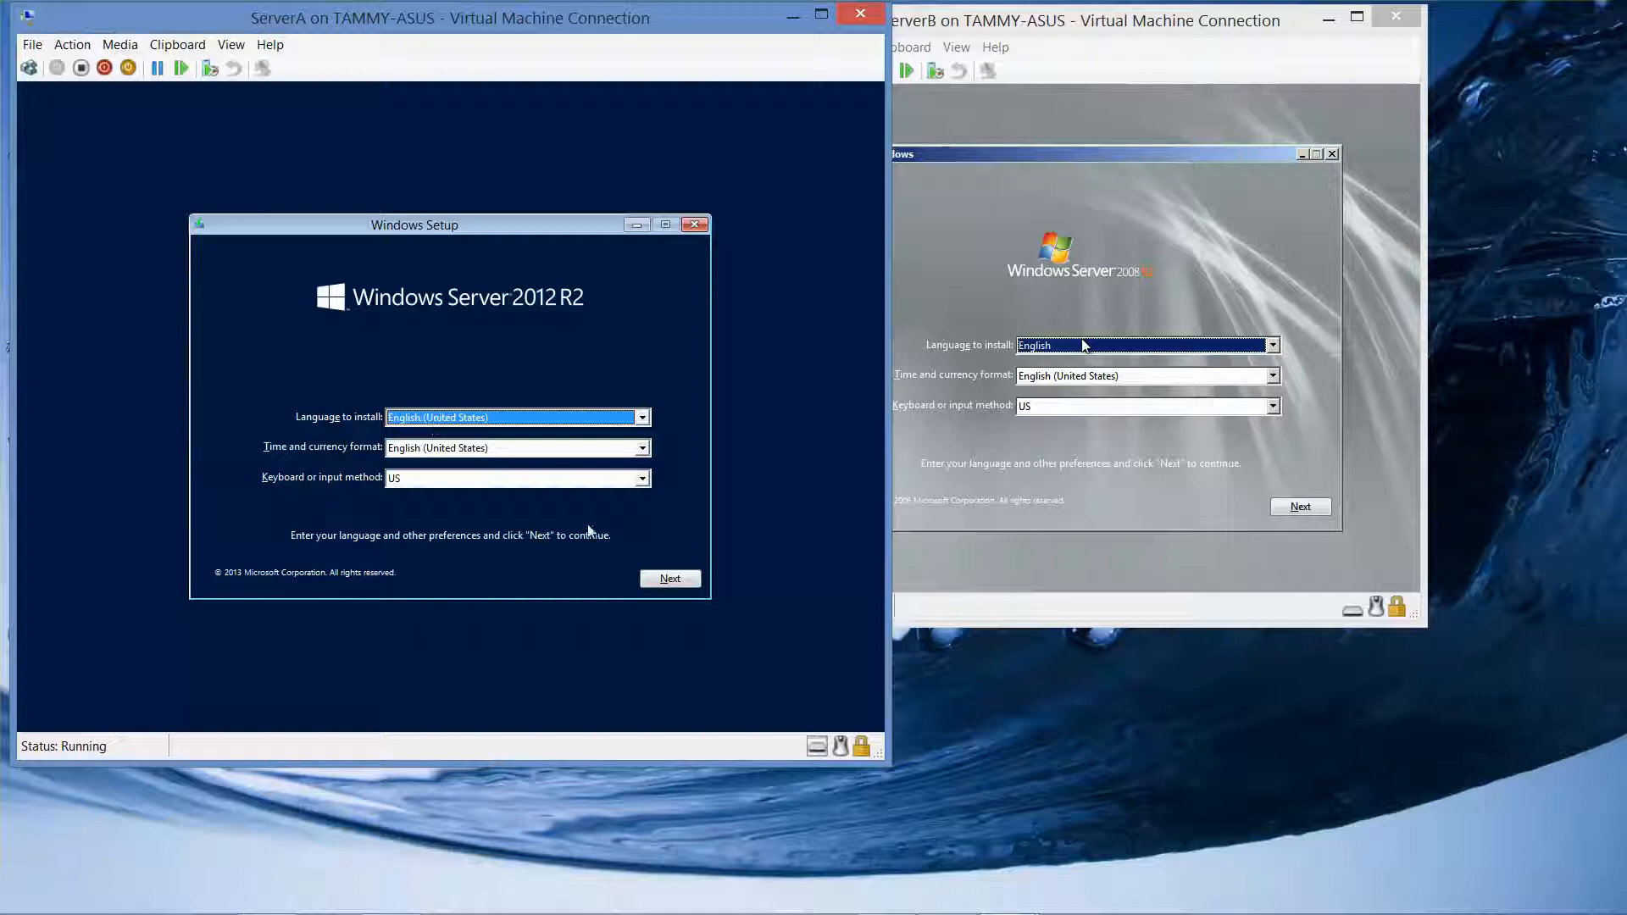
Accept default language settings and choose Install now on both ServerA and ServerB
left_click(673, 581)
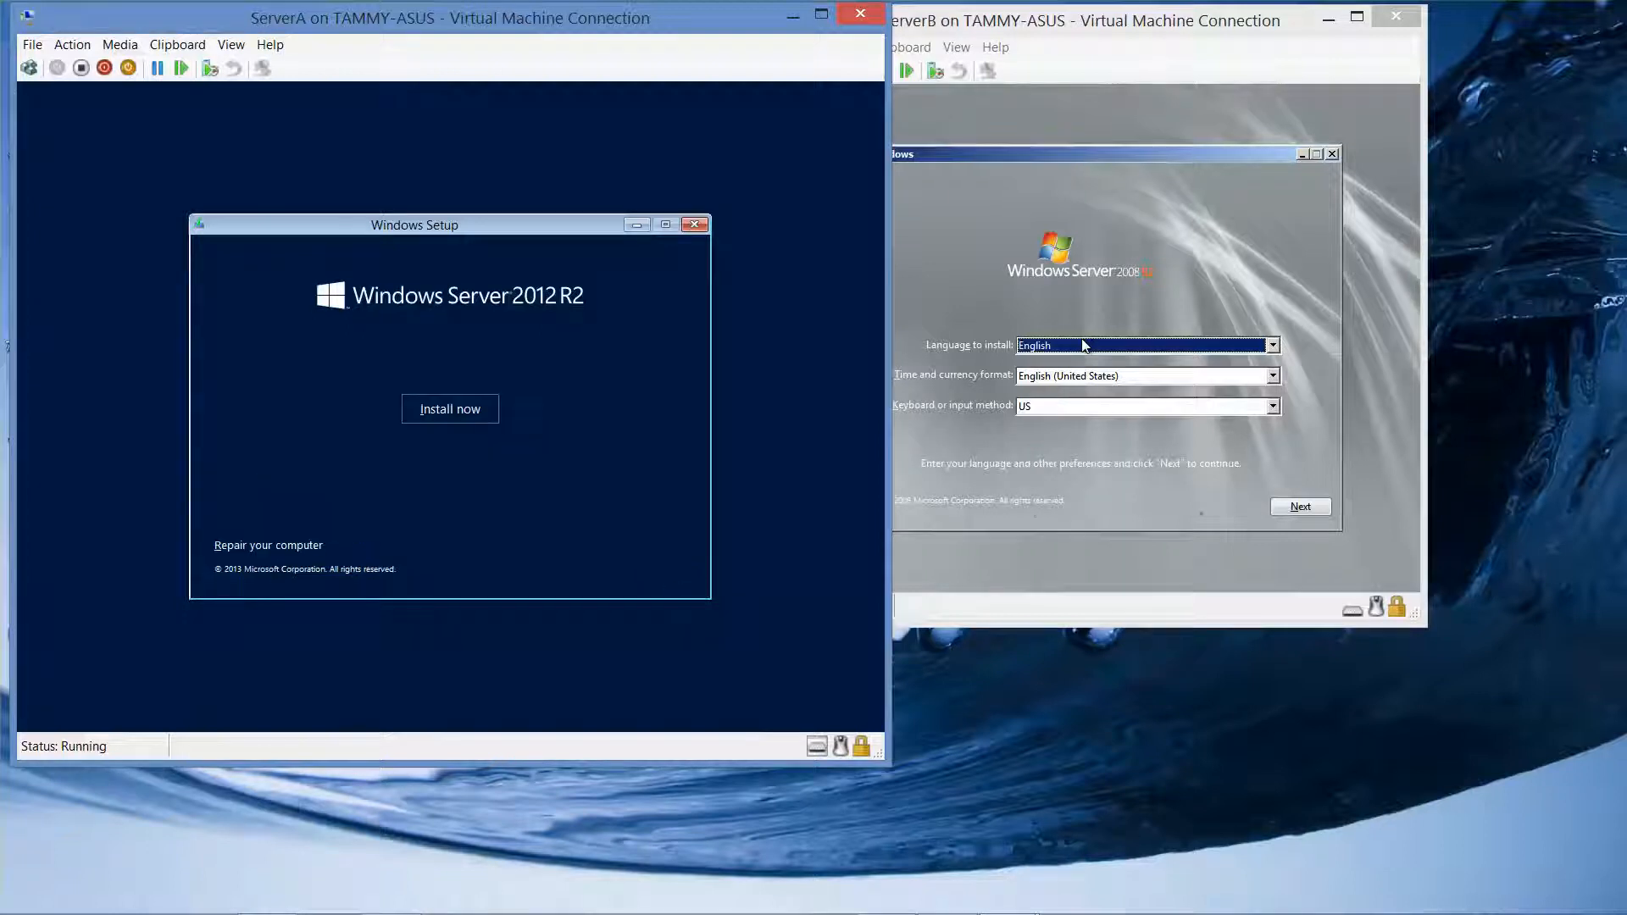
left_click(1301, 507)
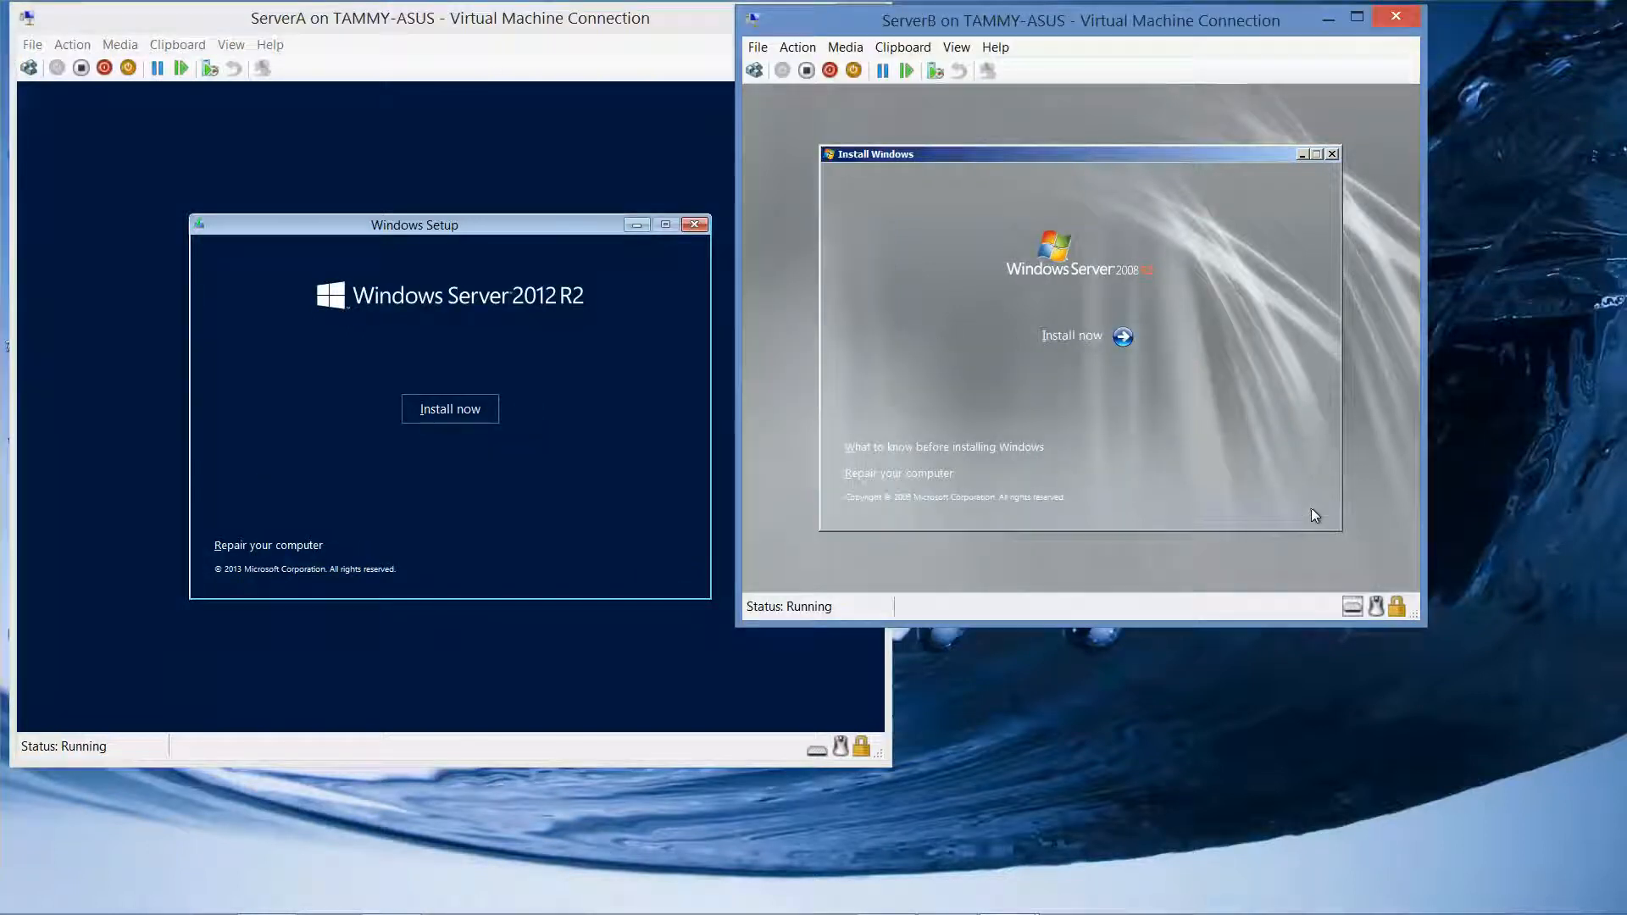
left_click(447, 412)
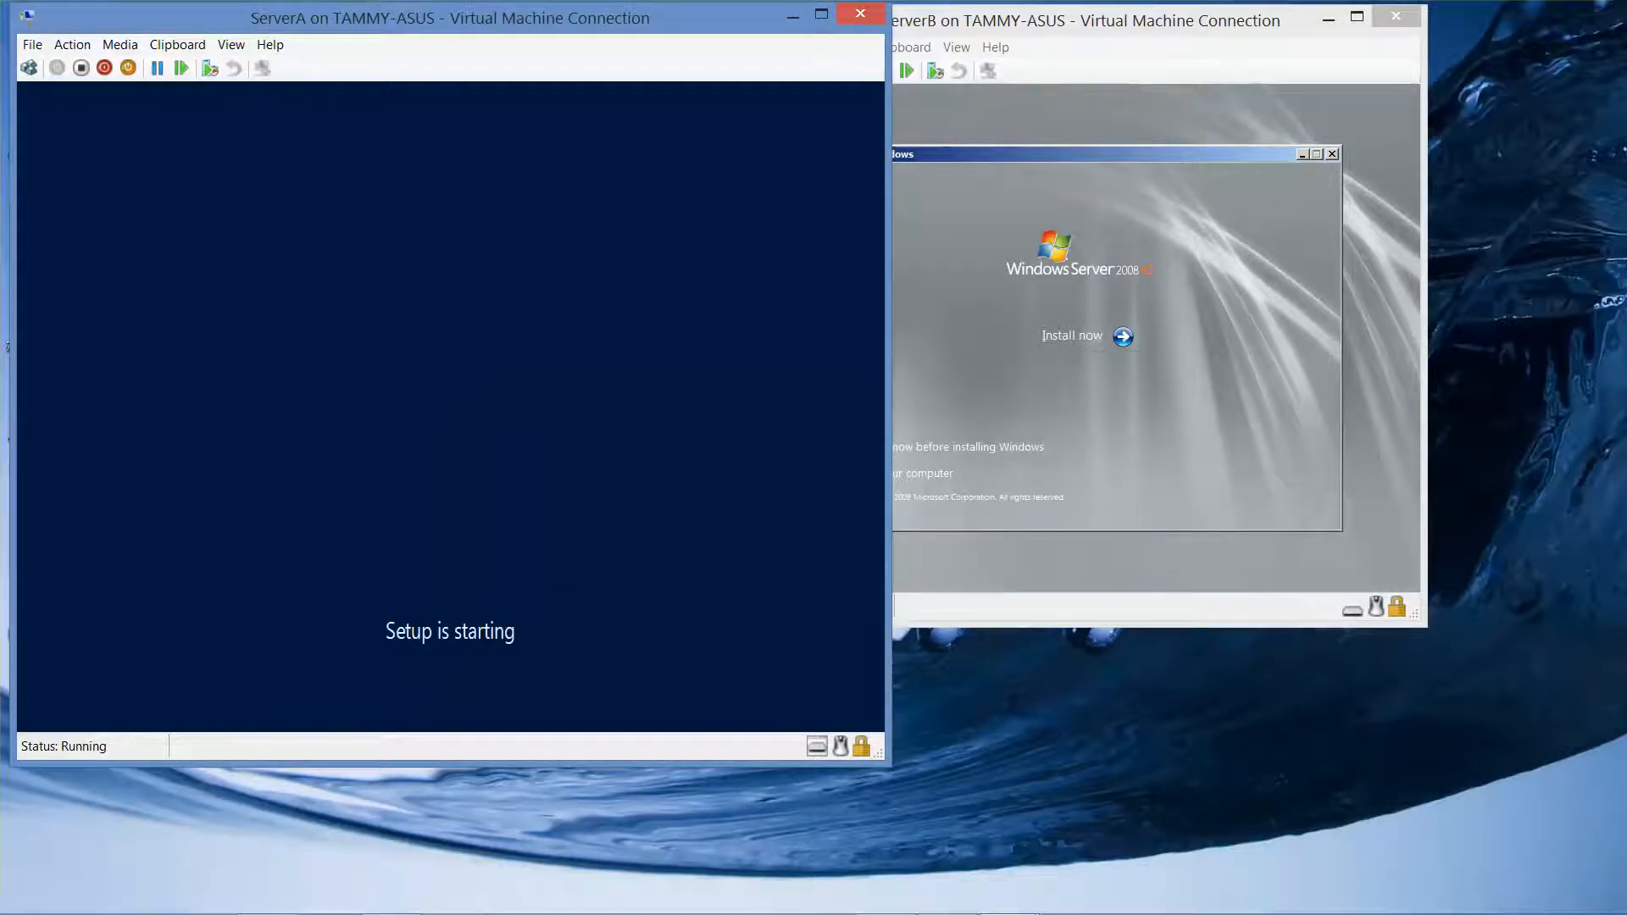
left_click(1085, 338)
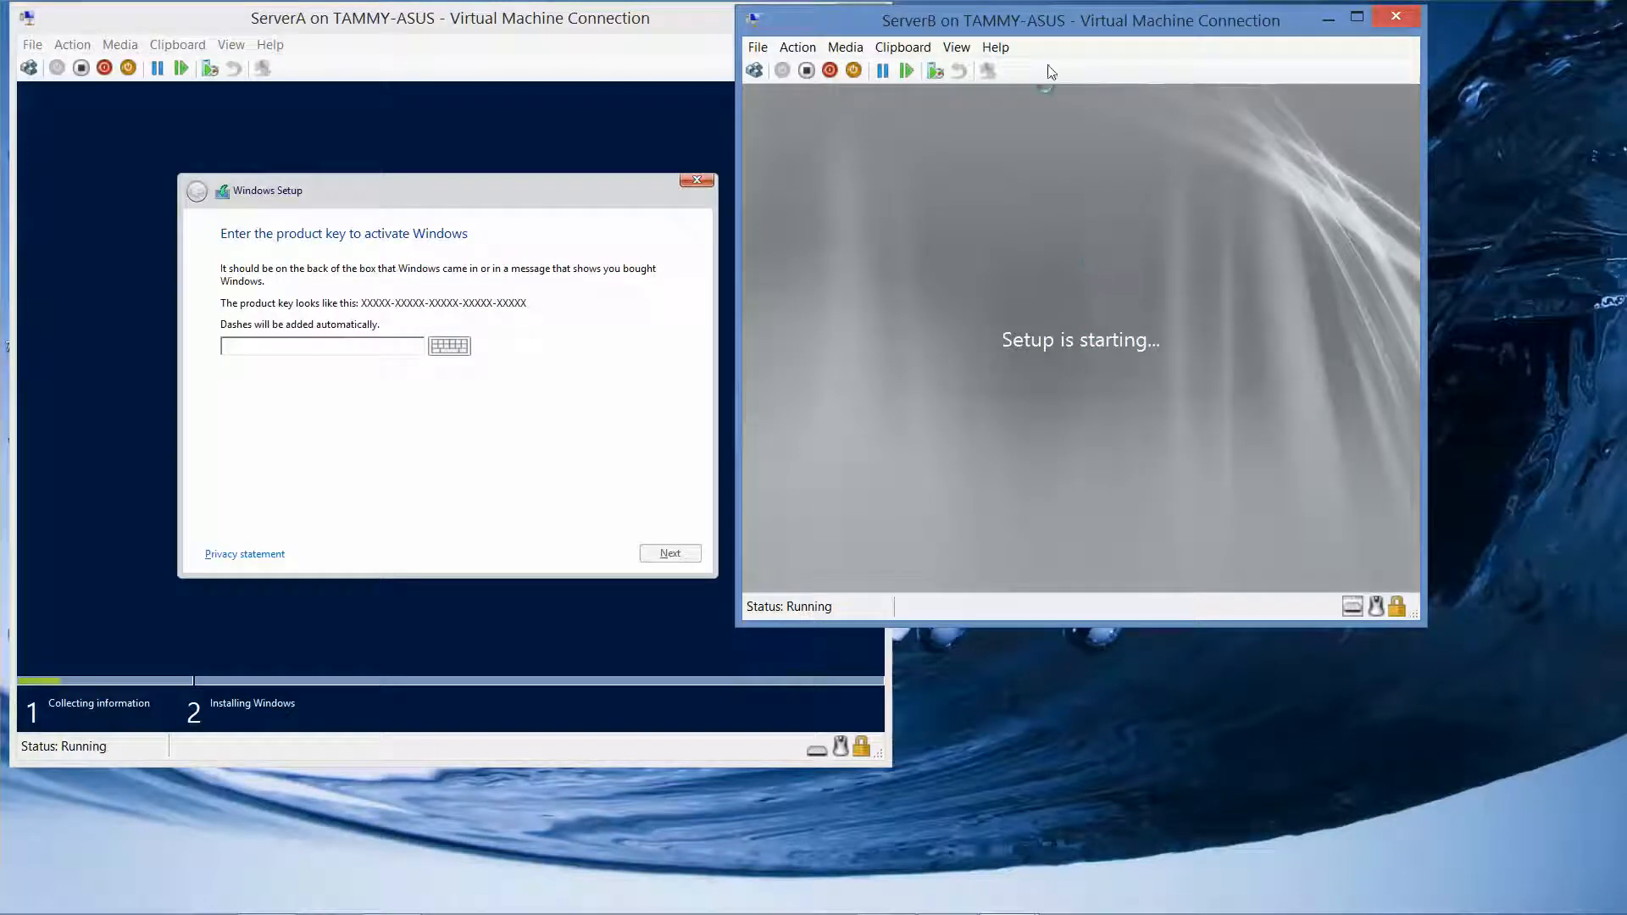
left_click_drag(1066, 25, 1226, 28)
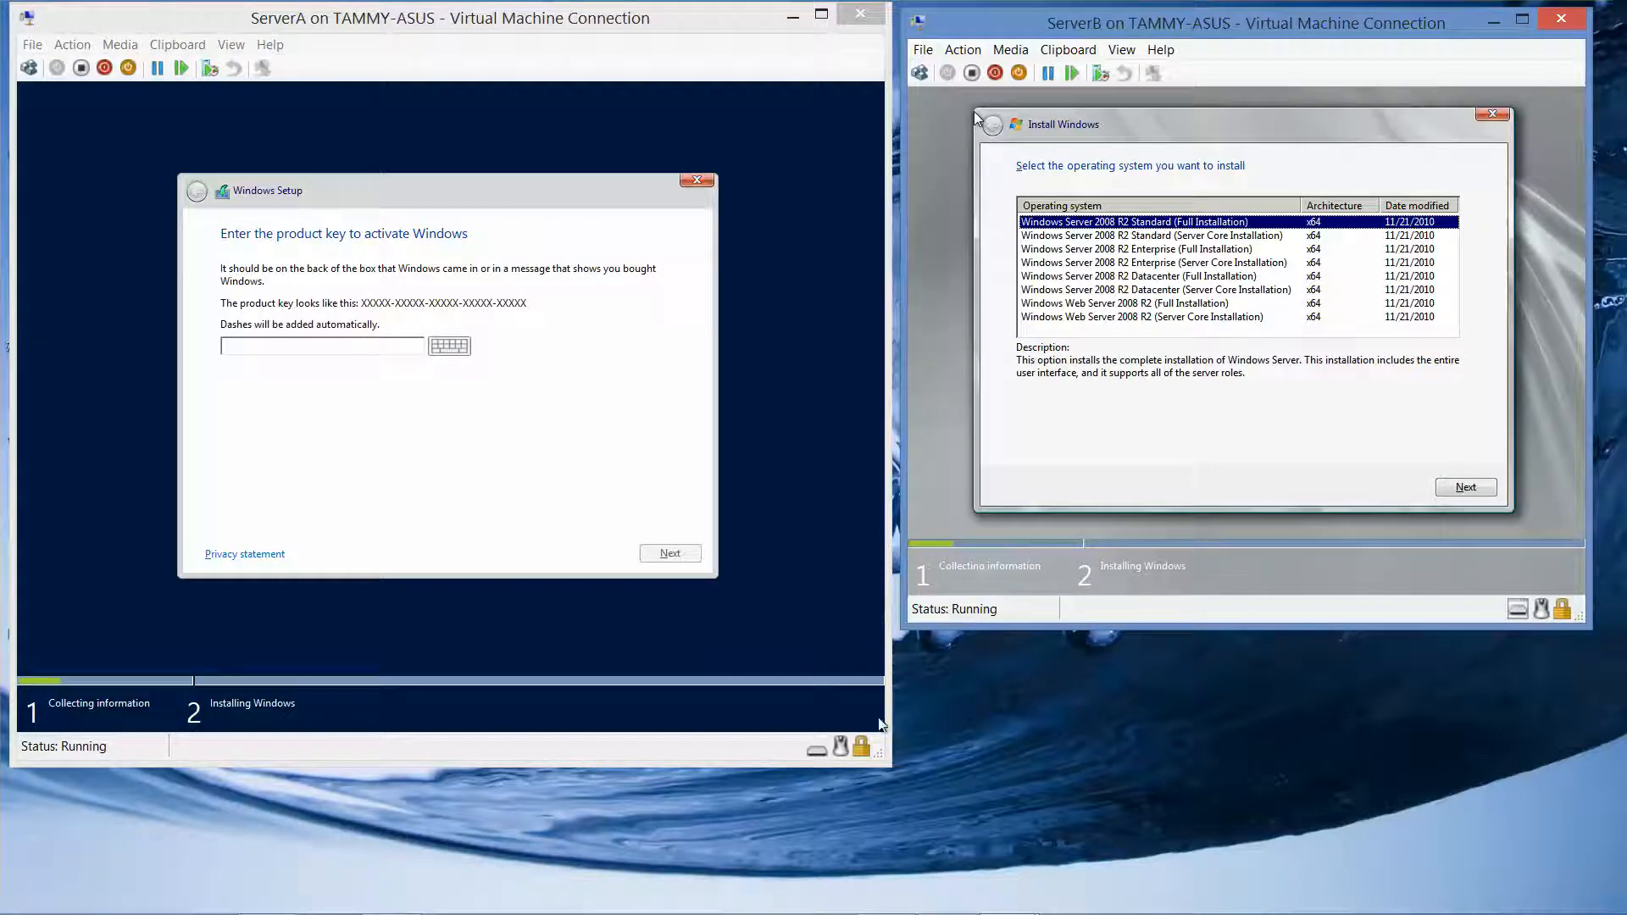
Choose the Server with a GUI edition on ServerA and proceed
mouse_move(885, 911)
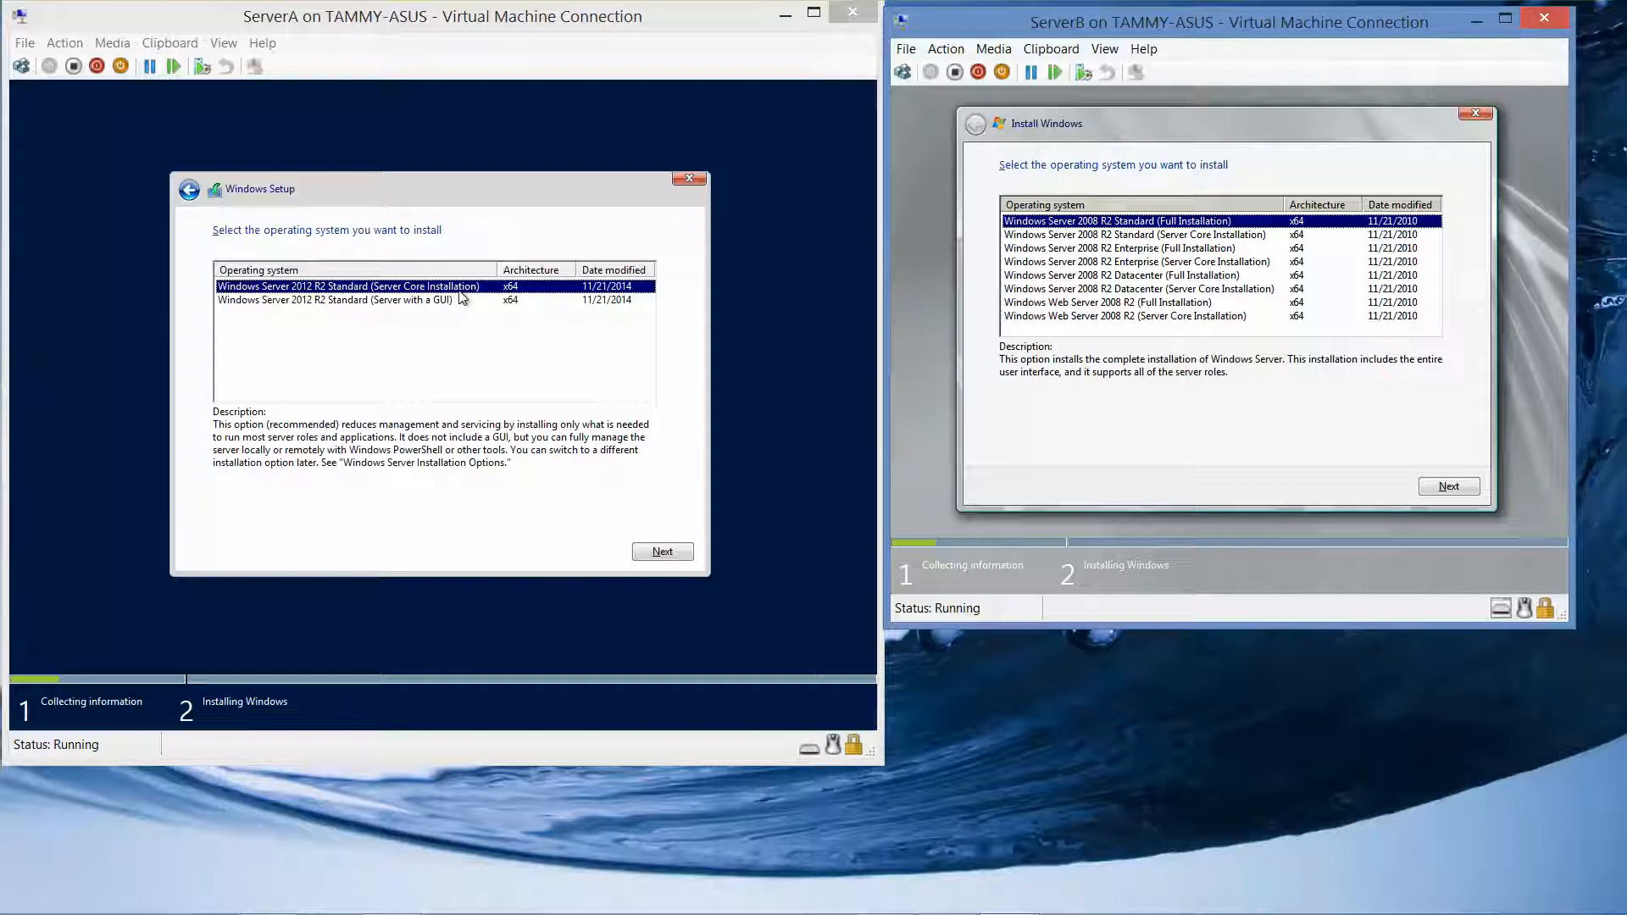
left_click(342, 304)
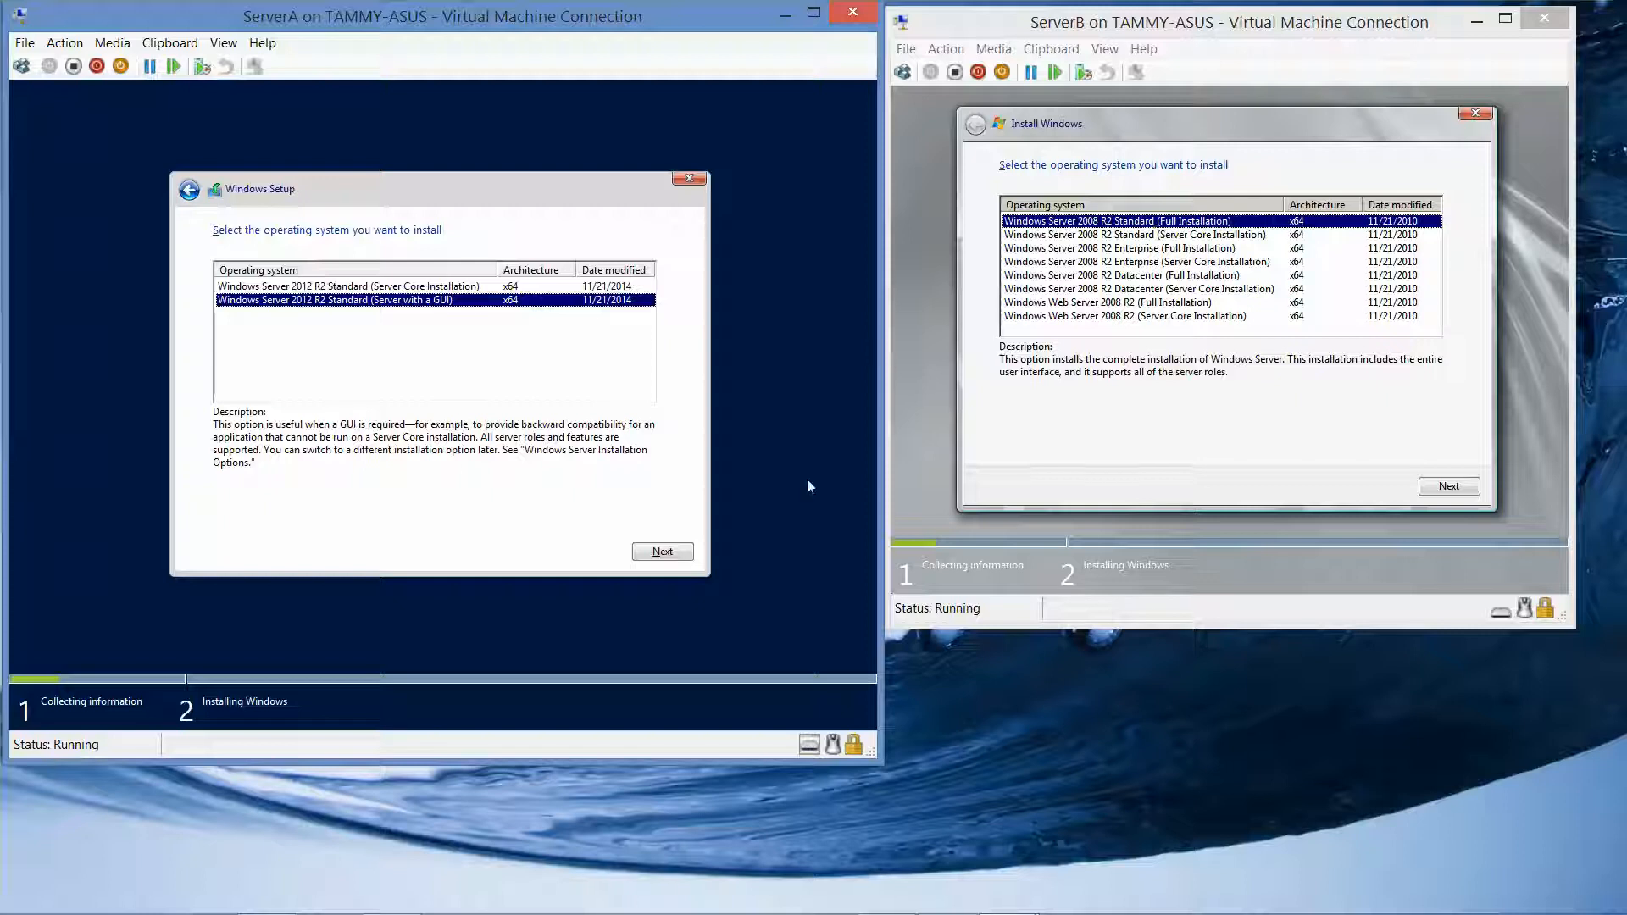
left_click(659, 551)
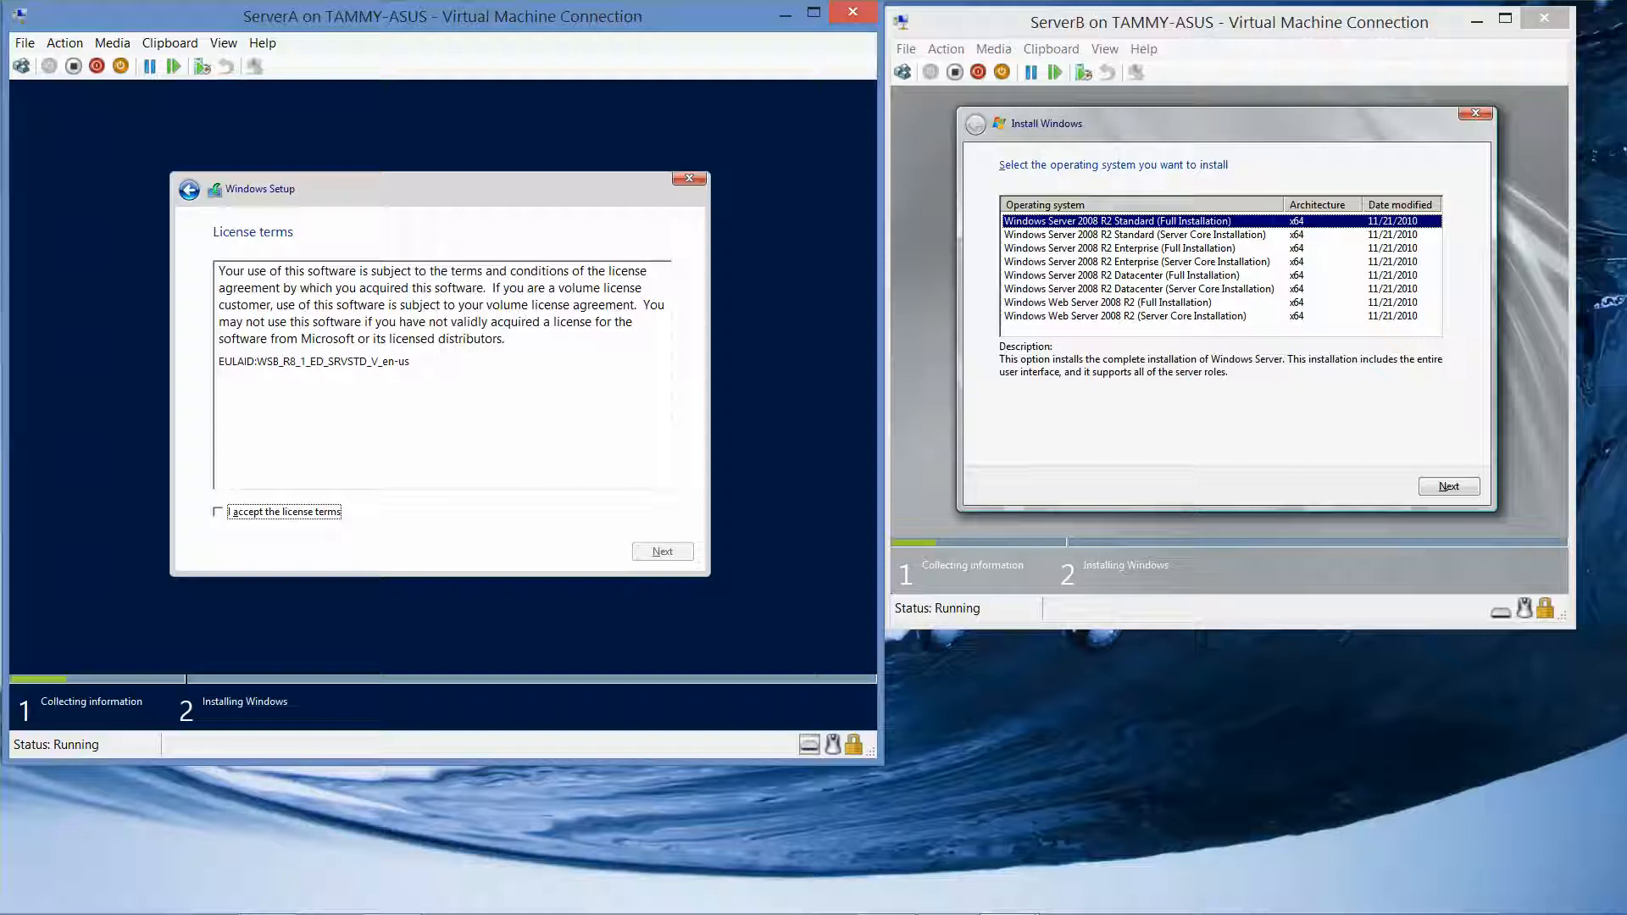
Confirm ServerB's Standard full installation and accept the license terms on both servers
left_click(1448, 485)
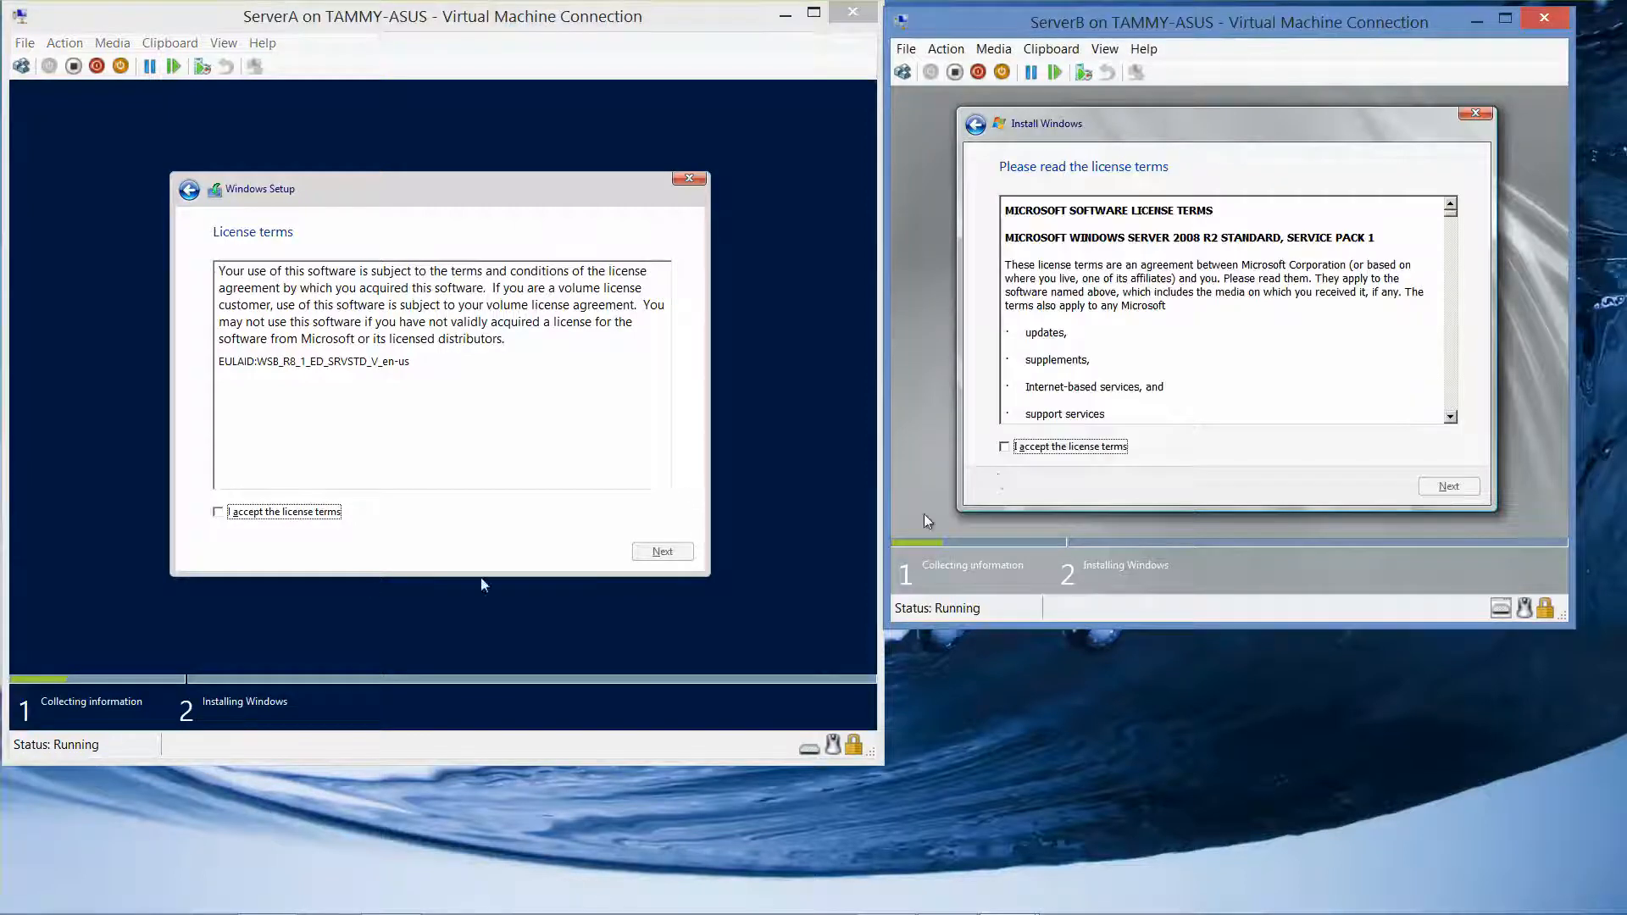
left_click(219, 512)
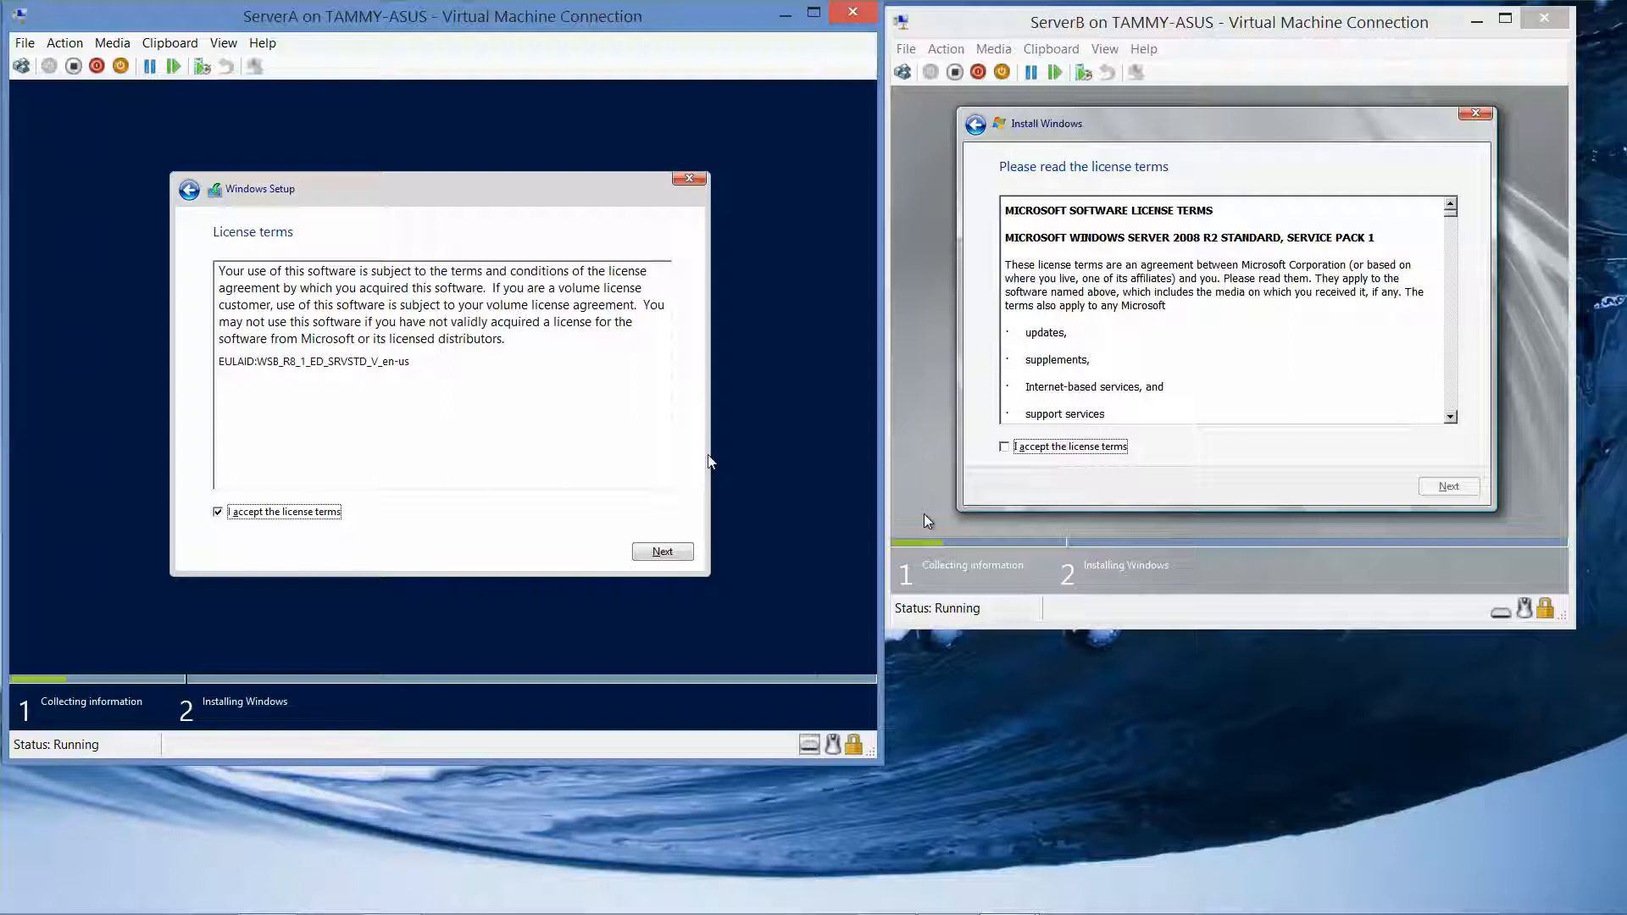
left_click(1005, 447)
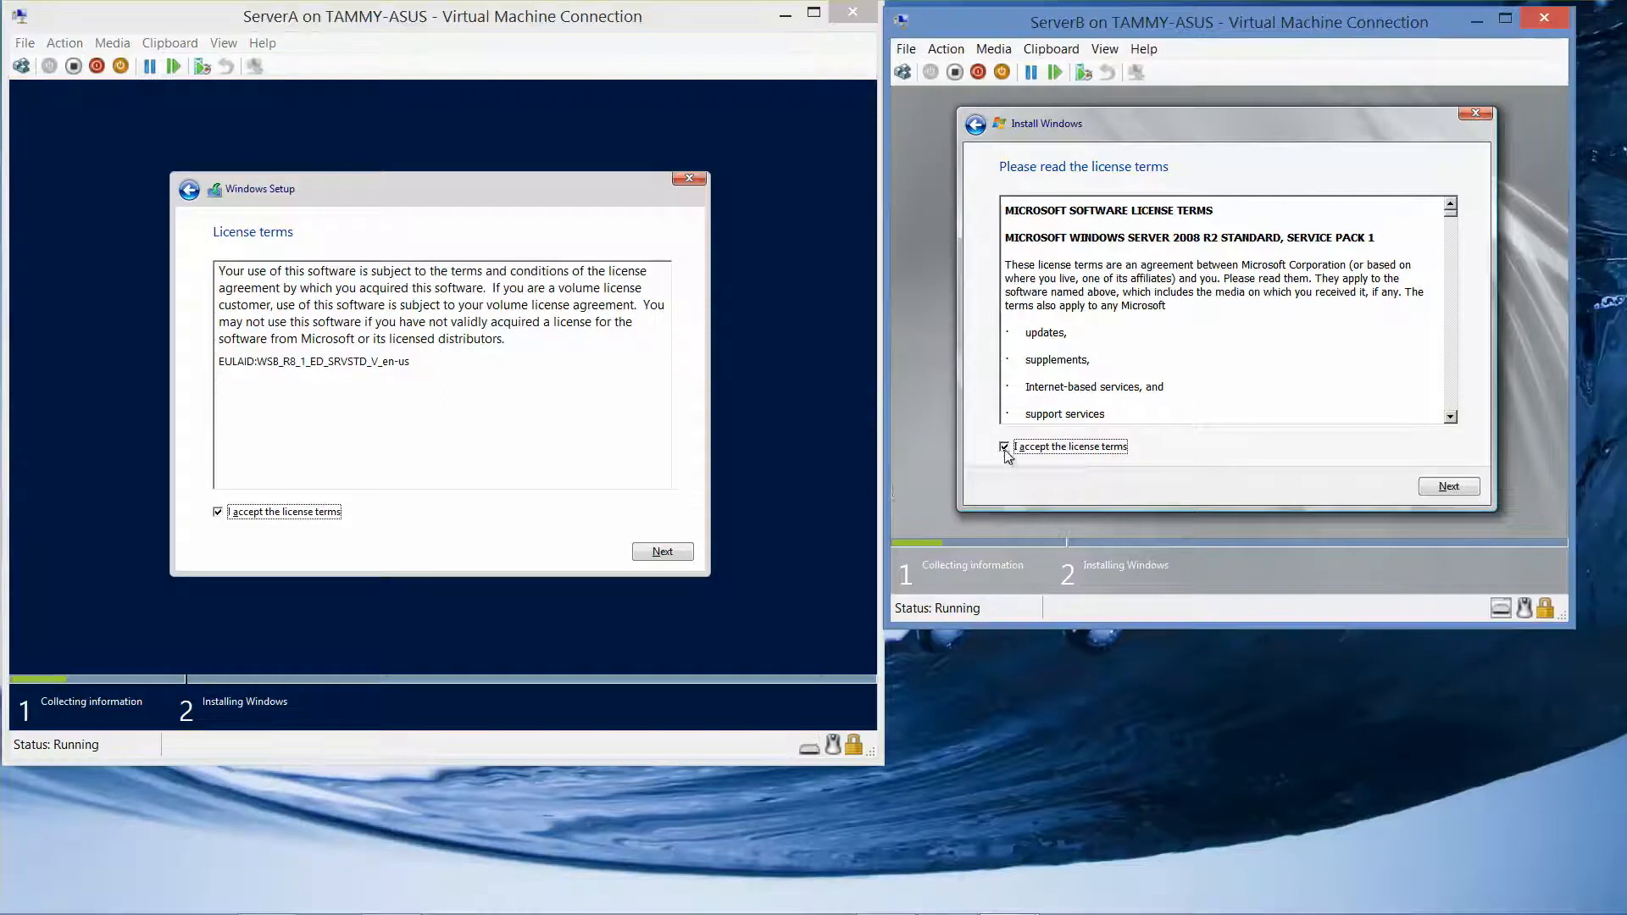
left_click(663, 552)
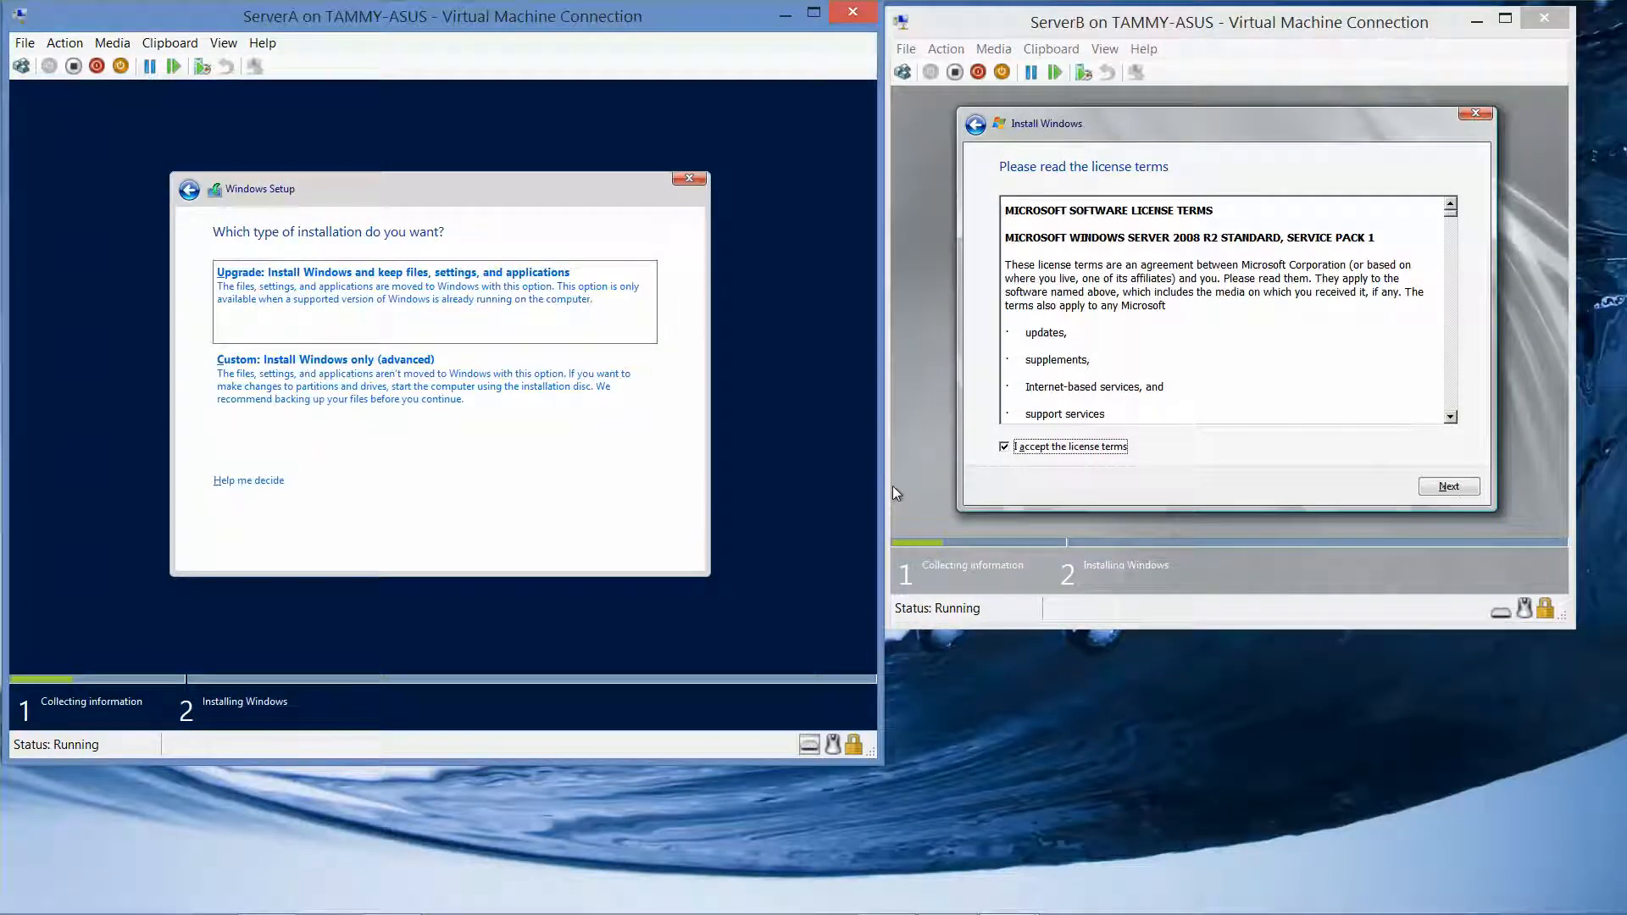
left_click(1446, 487)
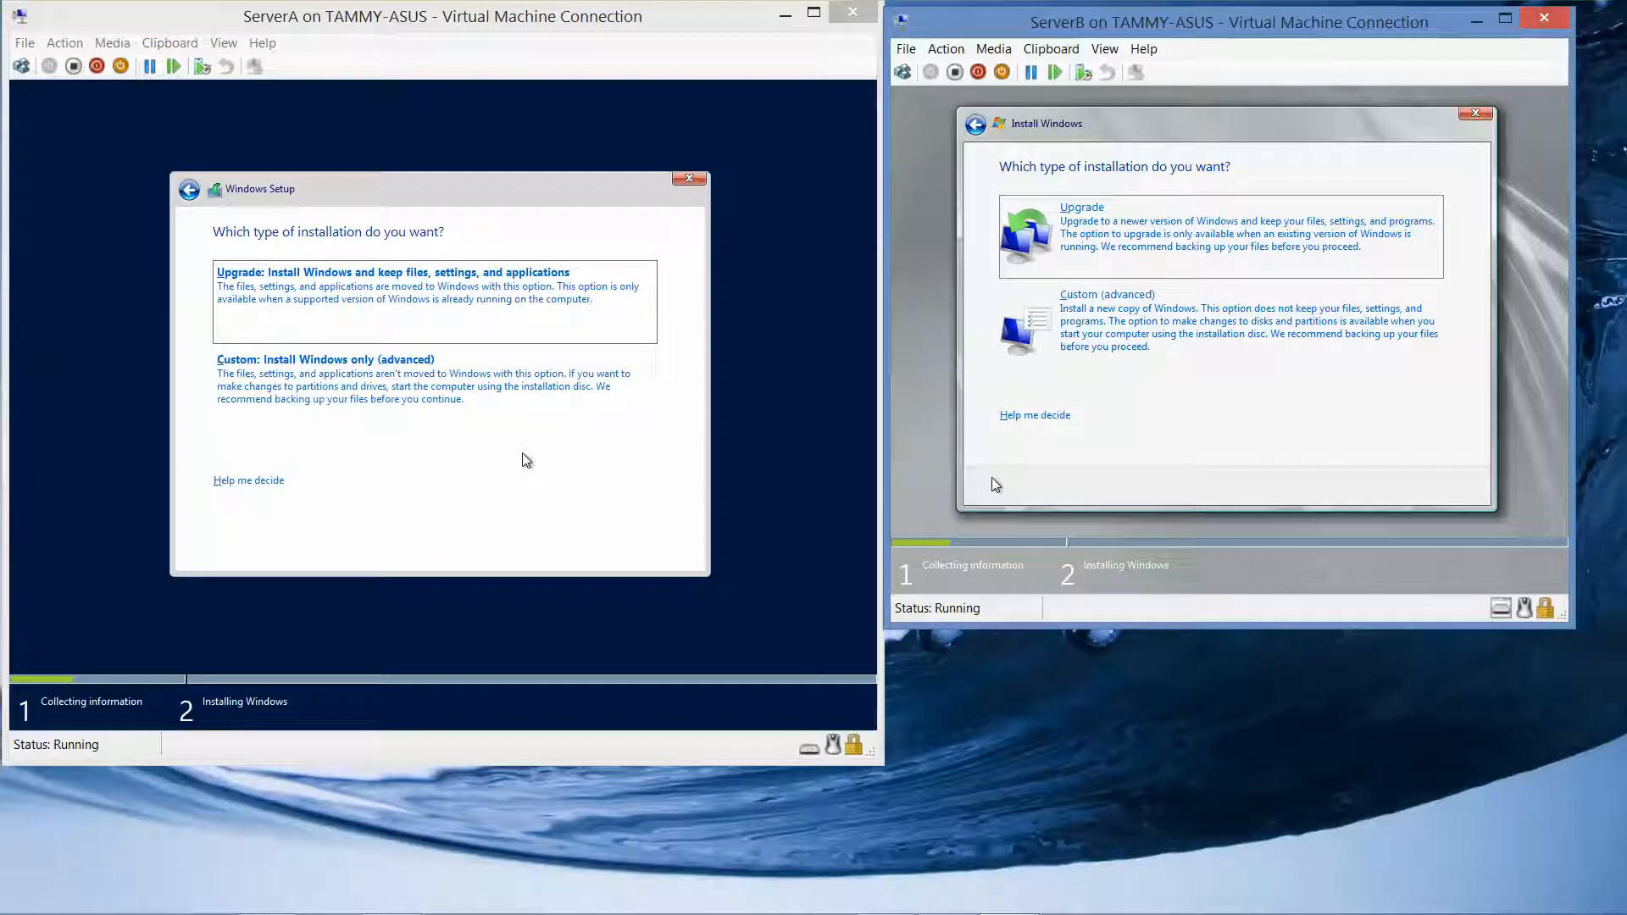
Choose Custom install onto the unallocated disk on both servers to begin installing
left_click(388, 388)
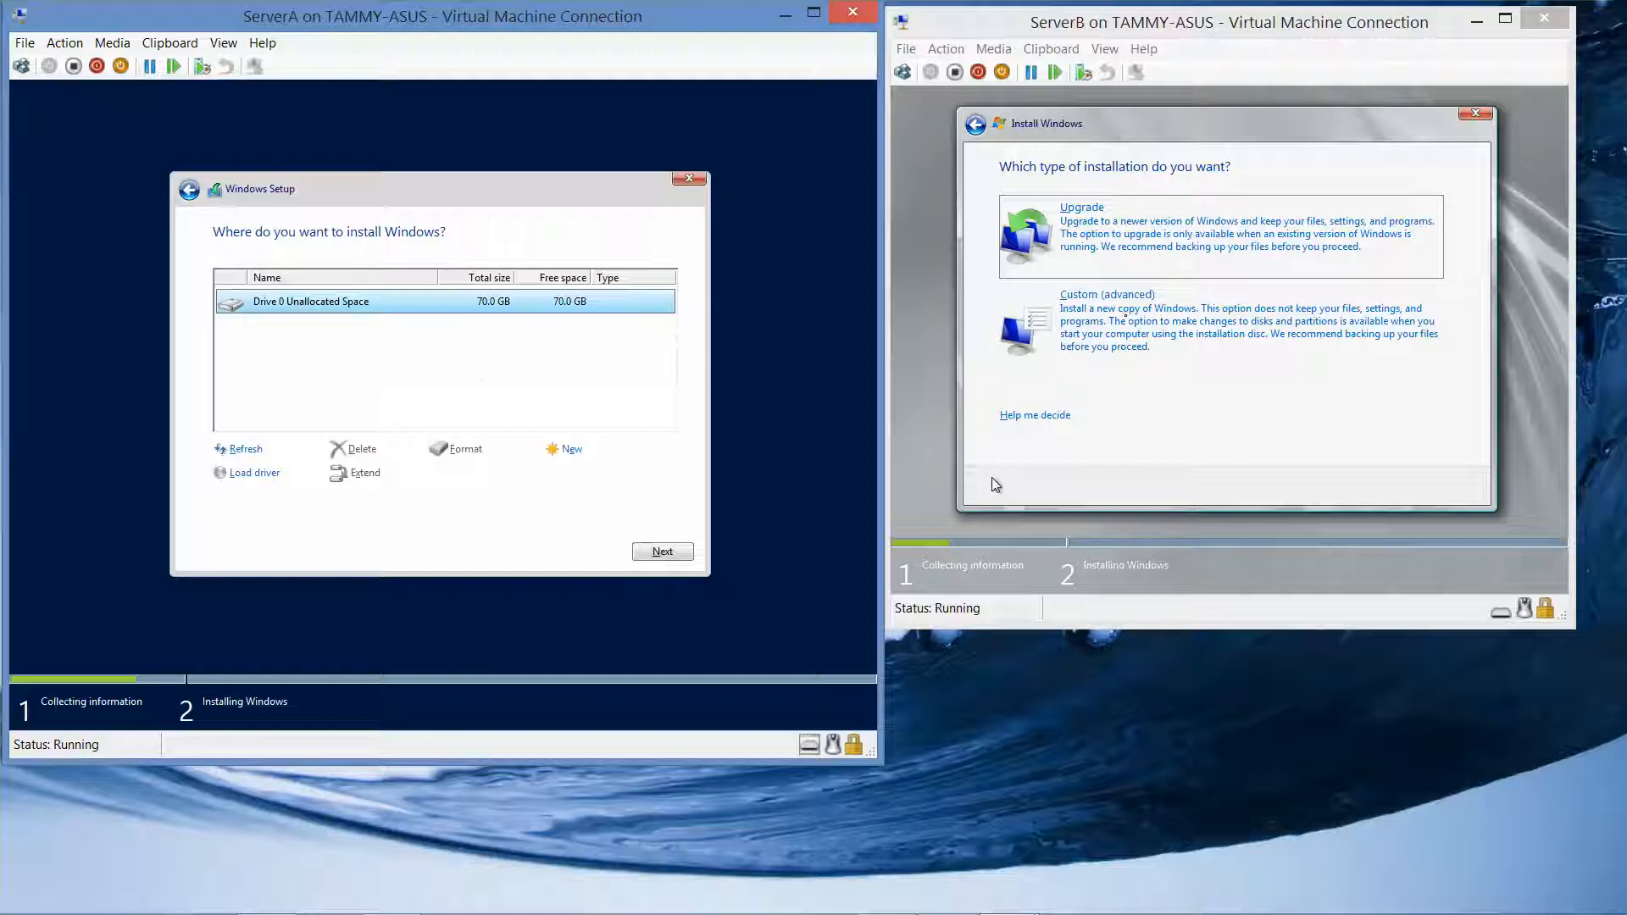
left_click(1181, 324)
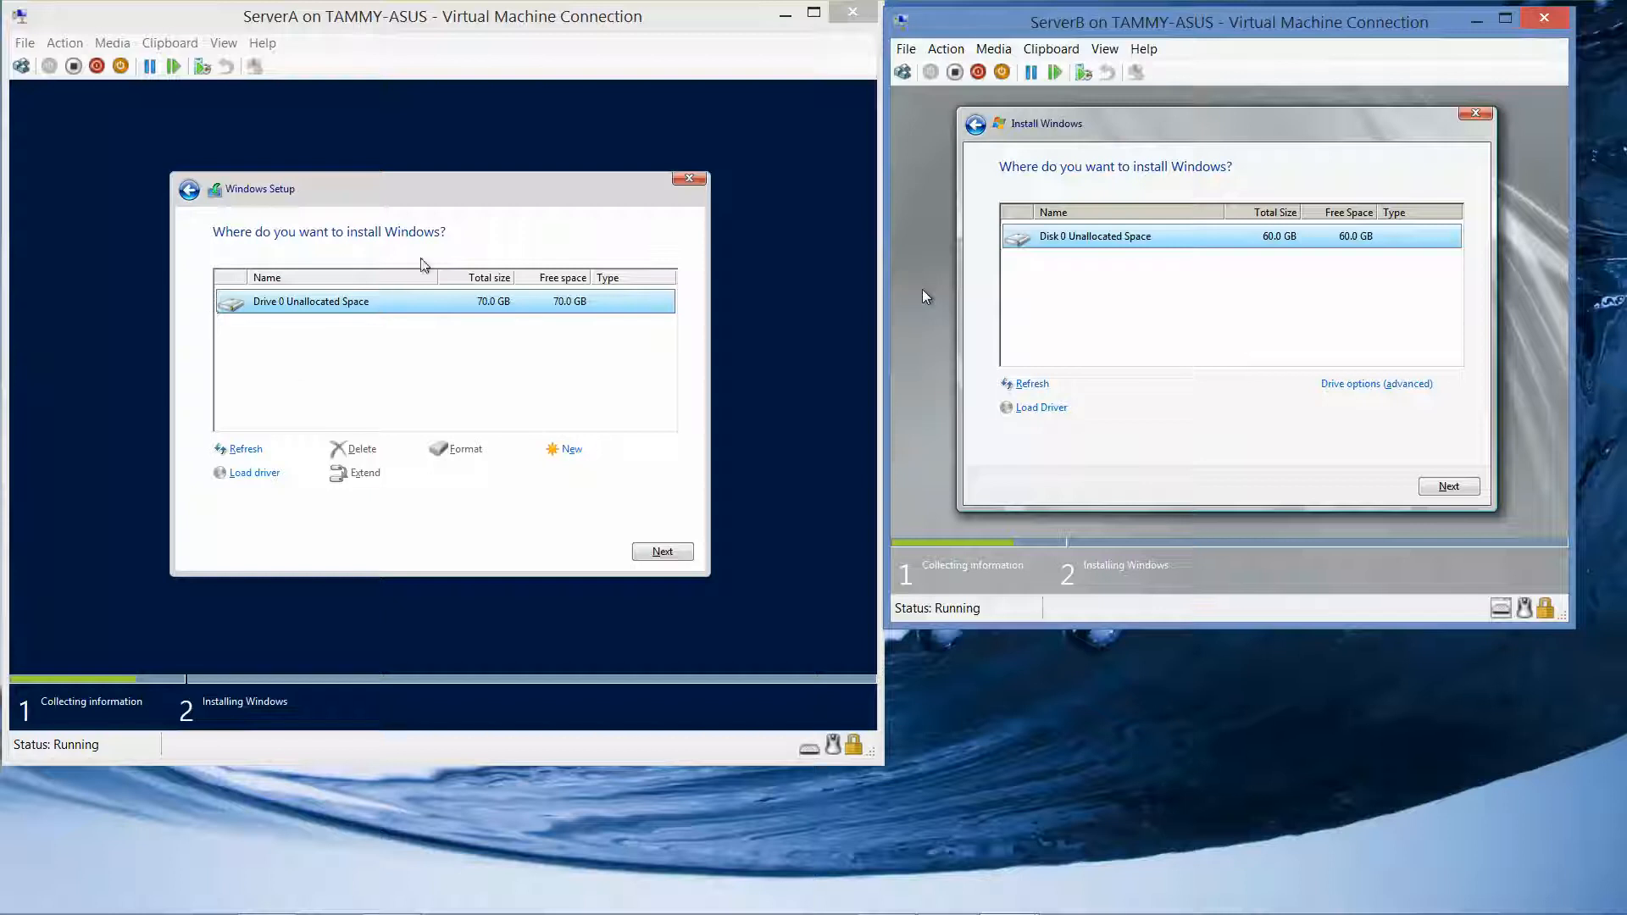
mouse_move(1127, 904)
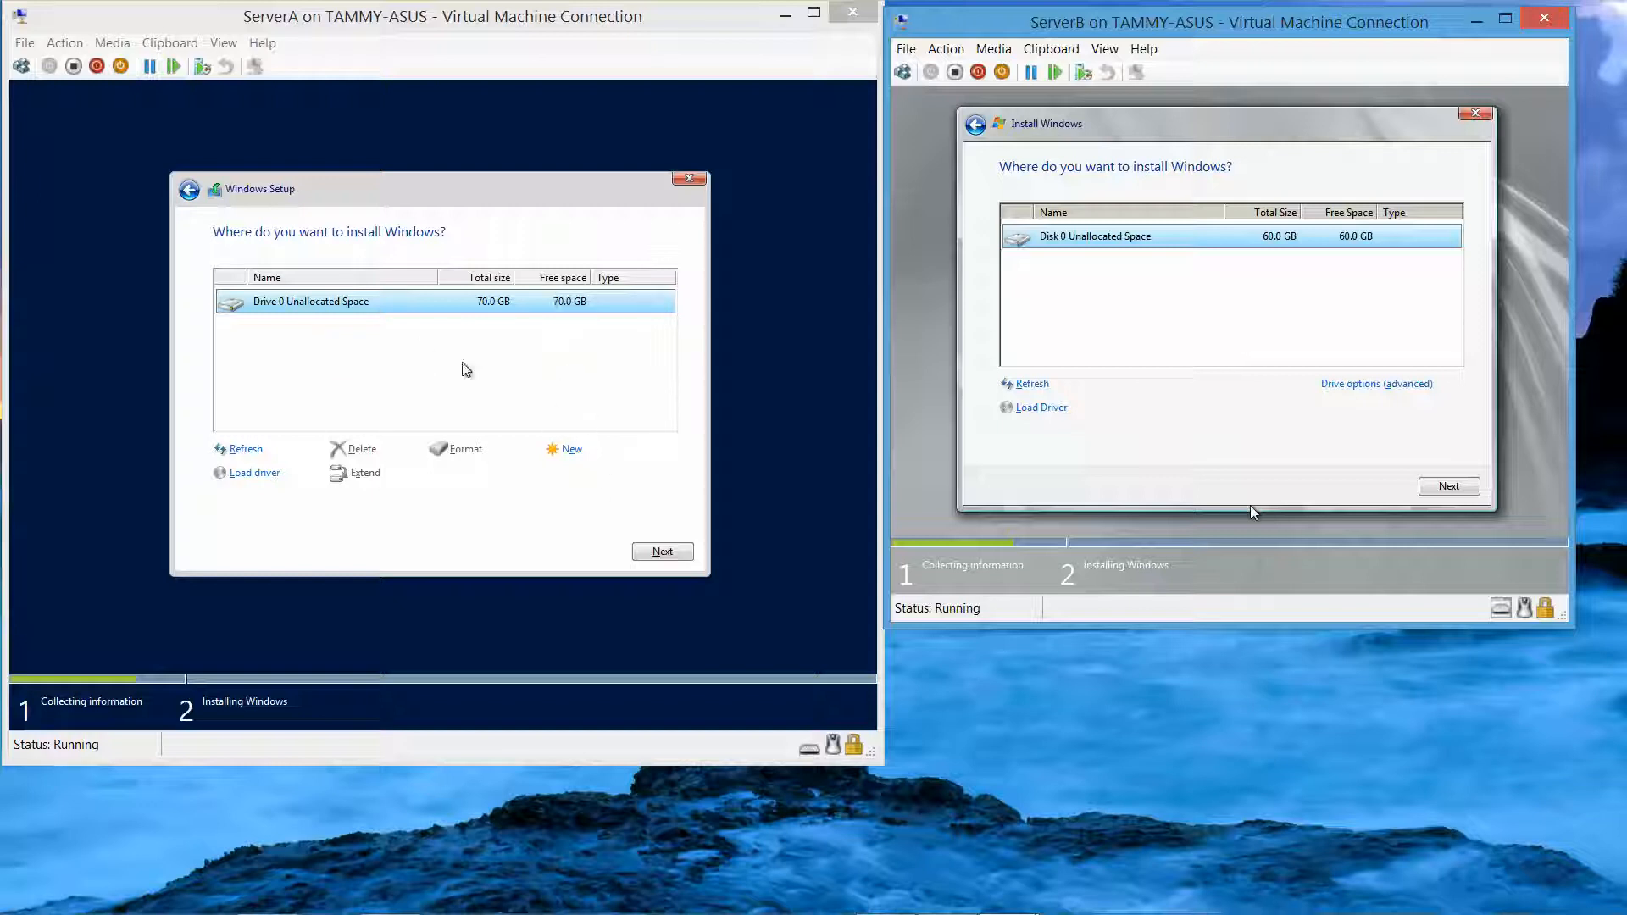
left_click(677, 552)
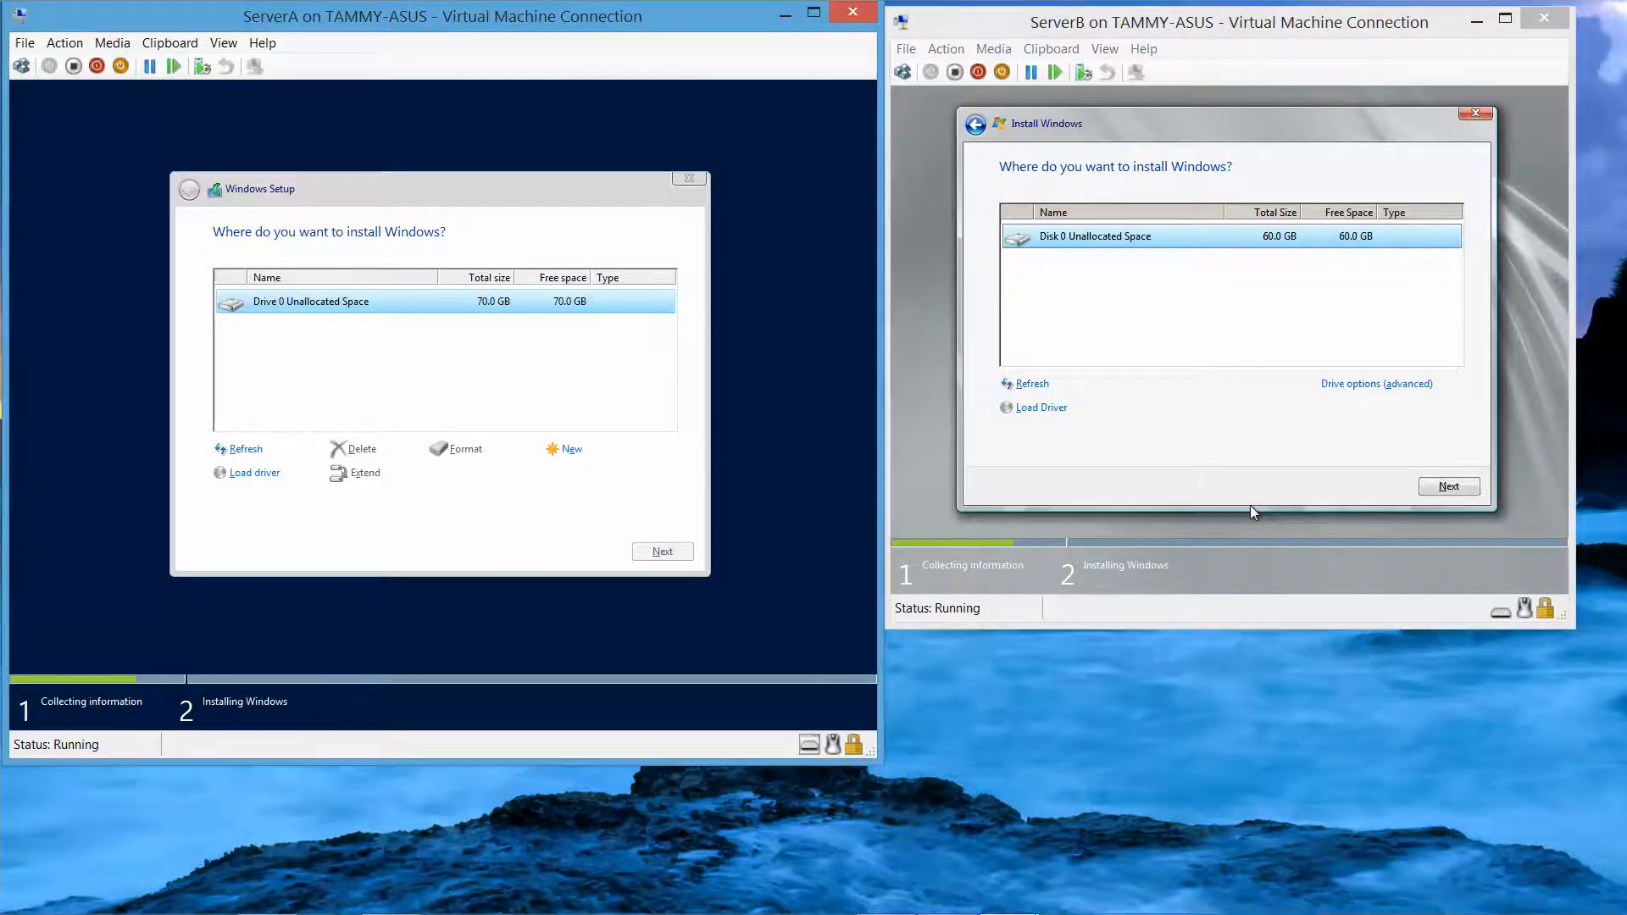
left_click(1249, 505)
left_click(1448, 487)
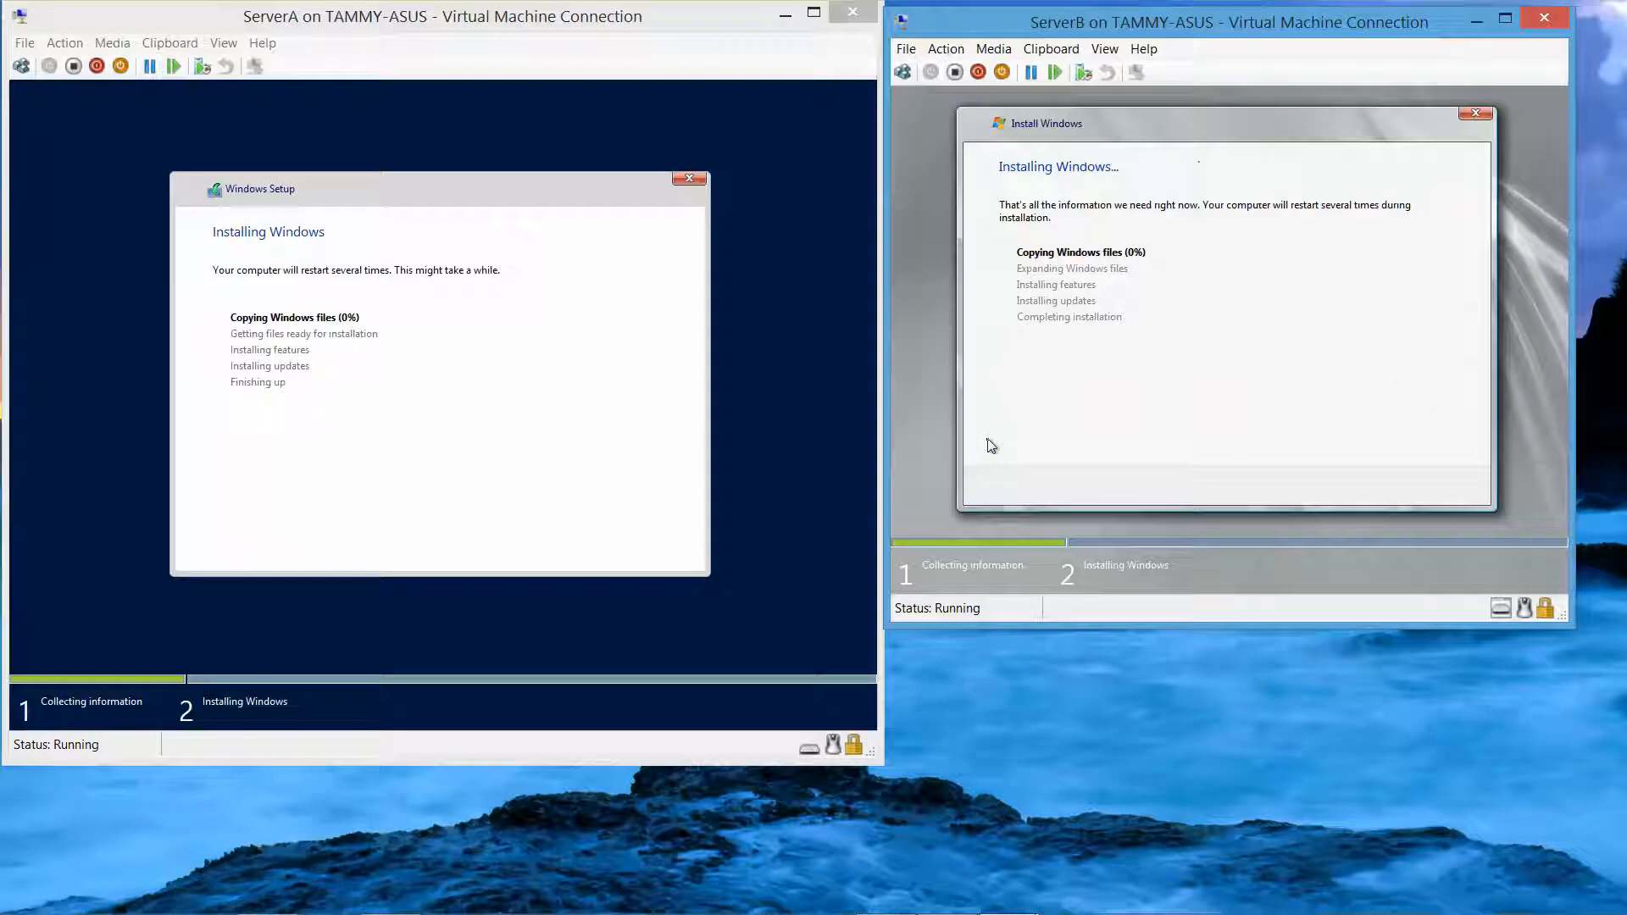
Wait while both servers install Windows until ServerB counts down to restart
mouse_move(1017, 913)
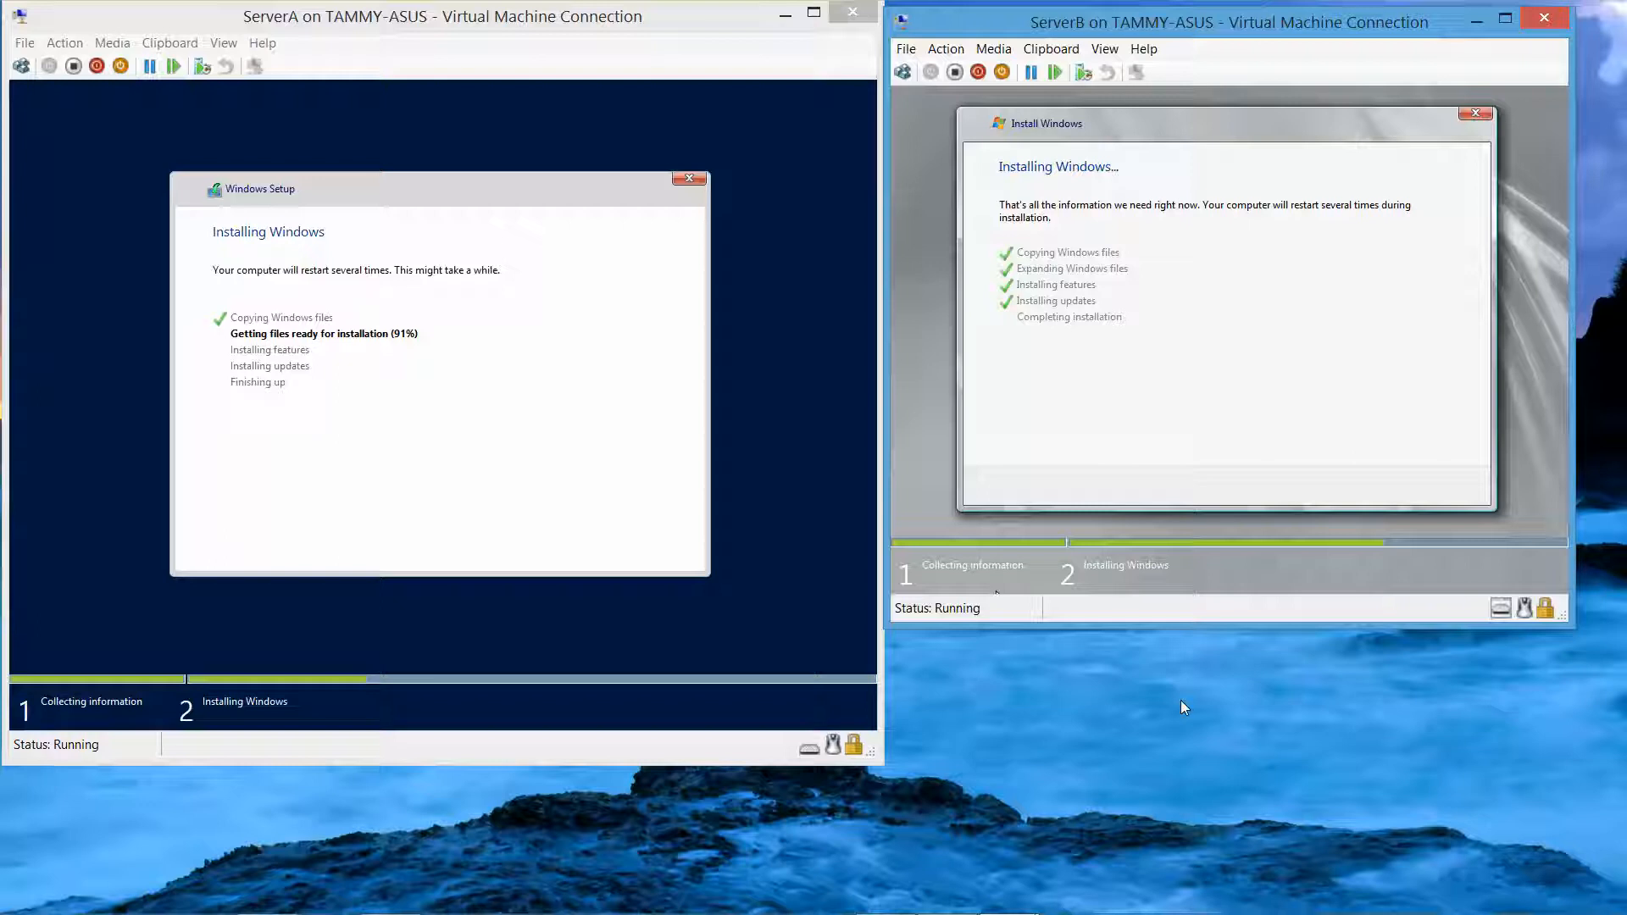
mouse_move(398, 906)
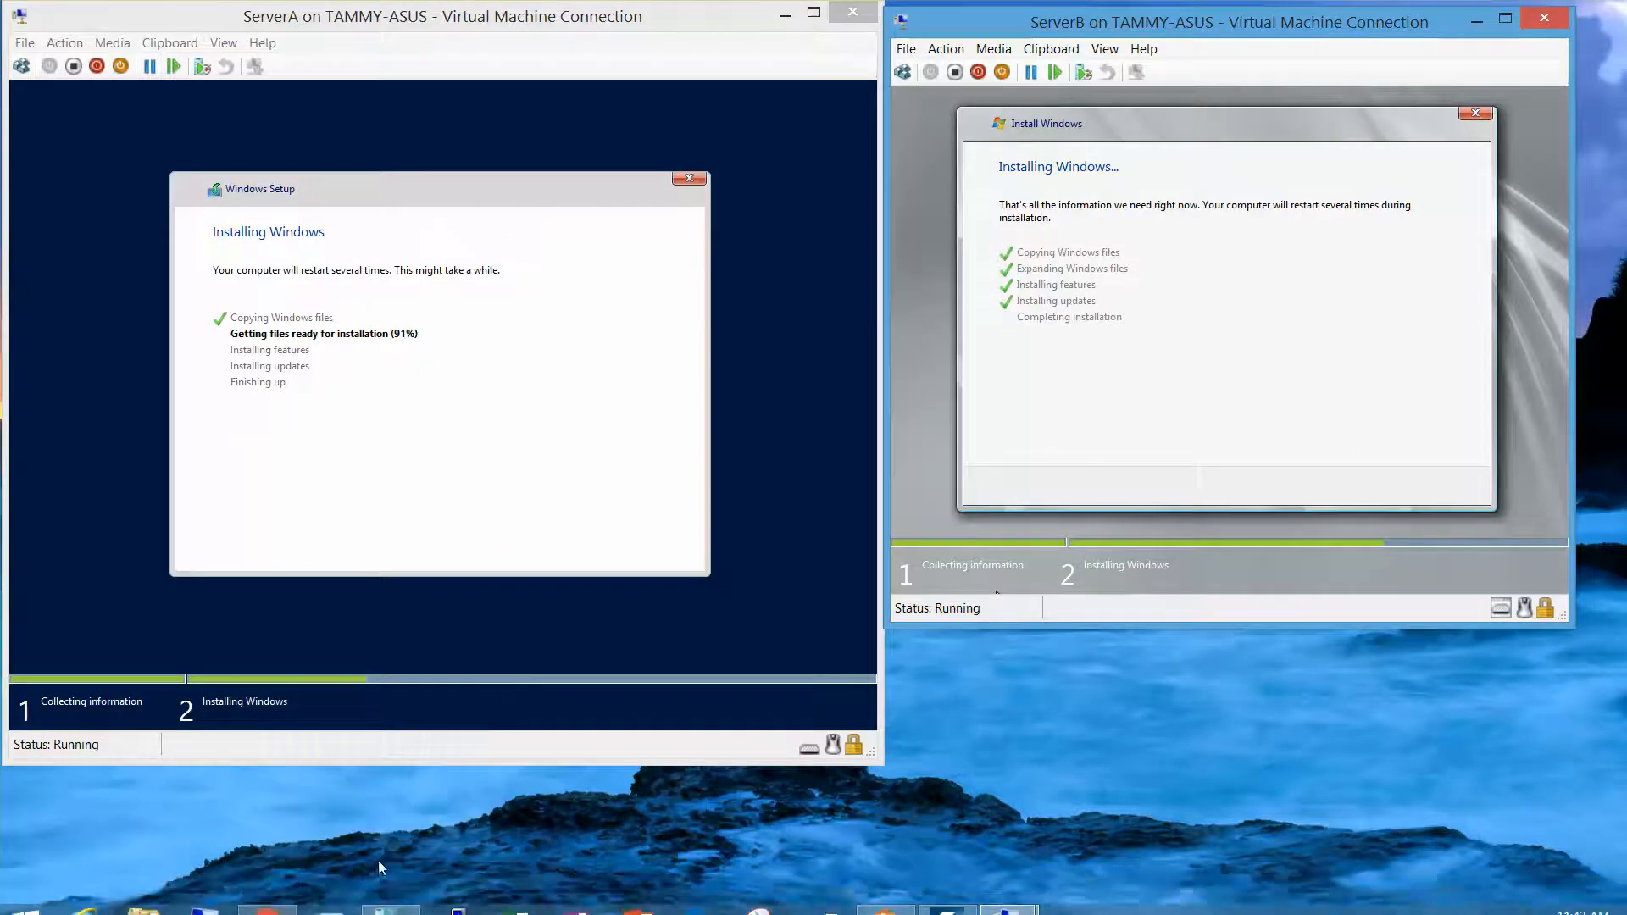
mouse_move(329, 905)
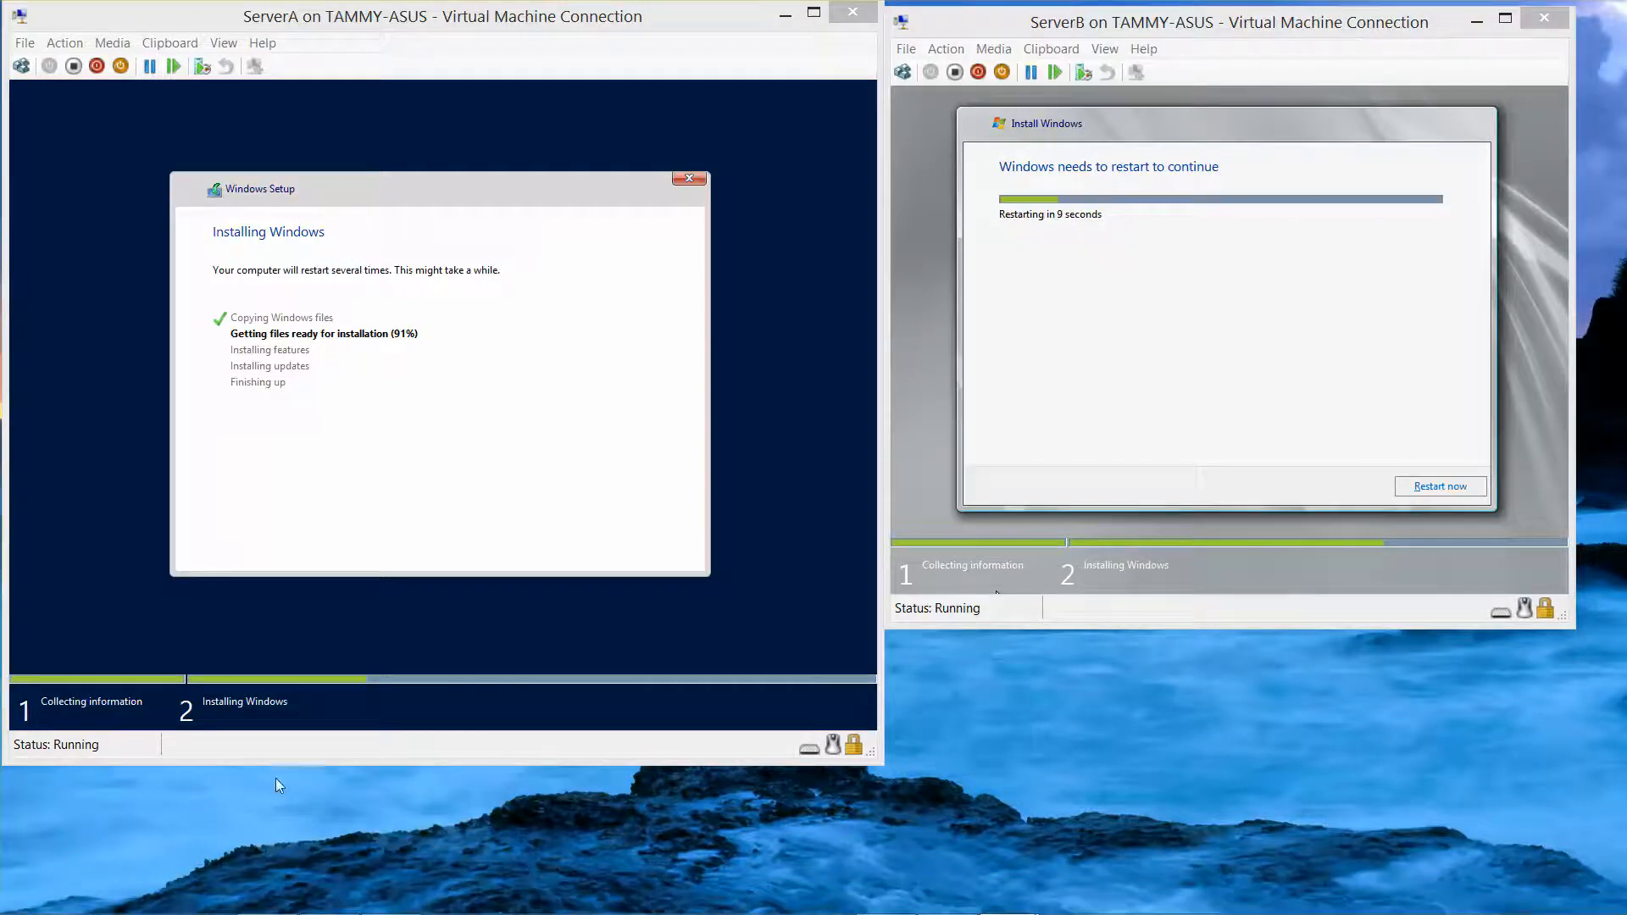
Close the stray PowerShell window and maximize the ServerB console on the right
left_click(329, 905)
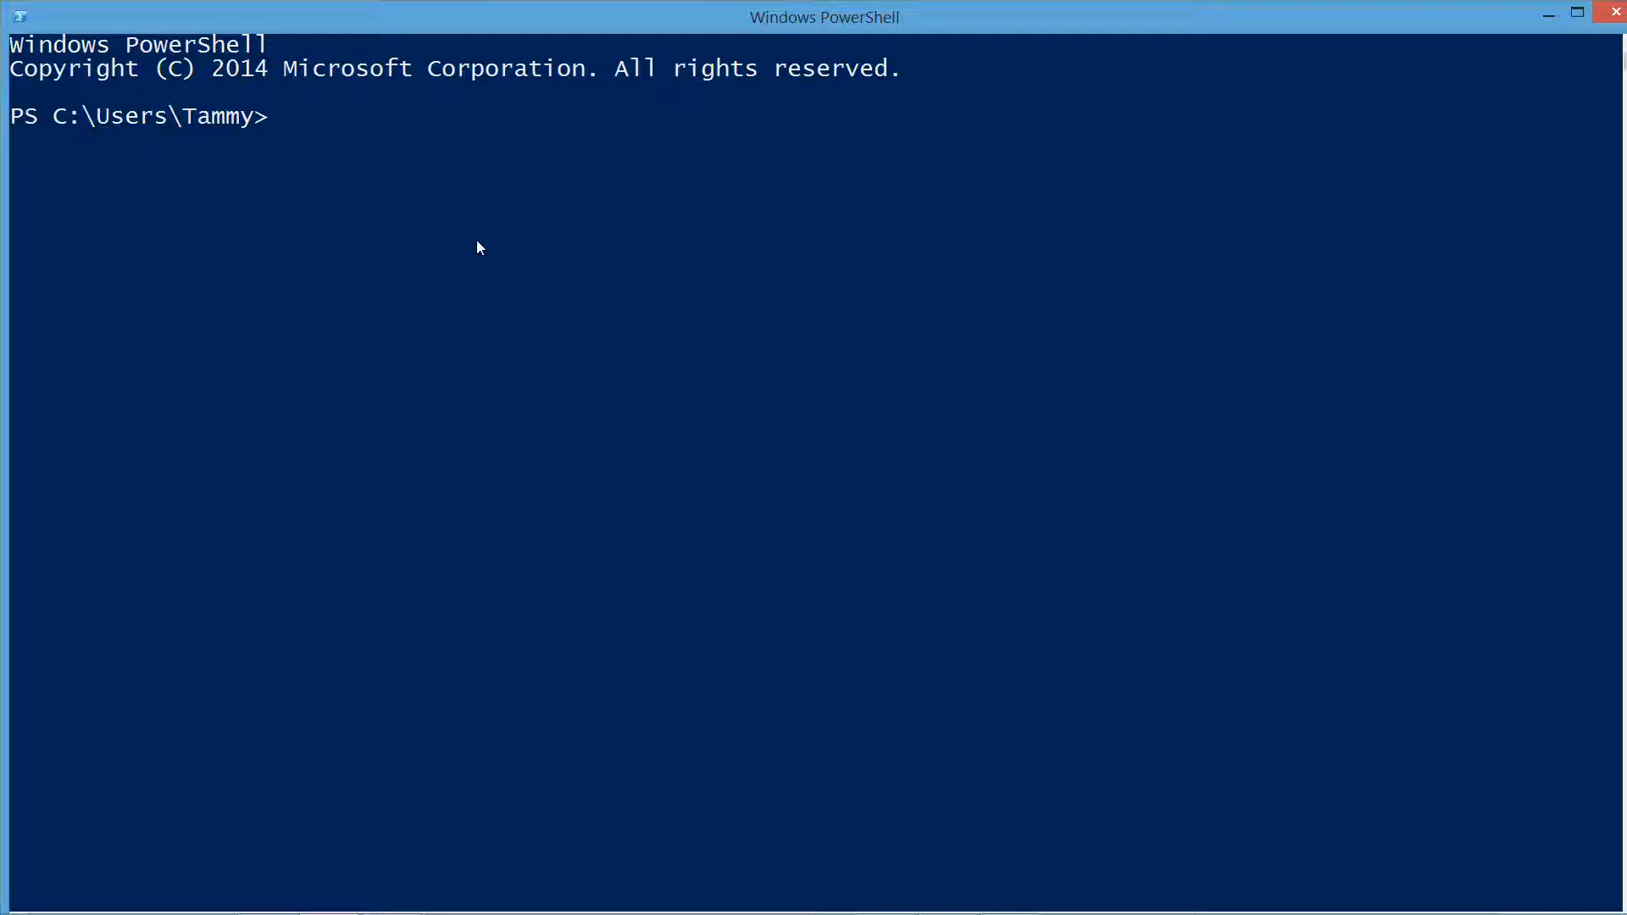
left_click(1613, 12)
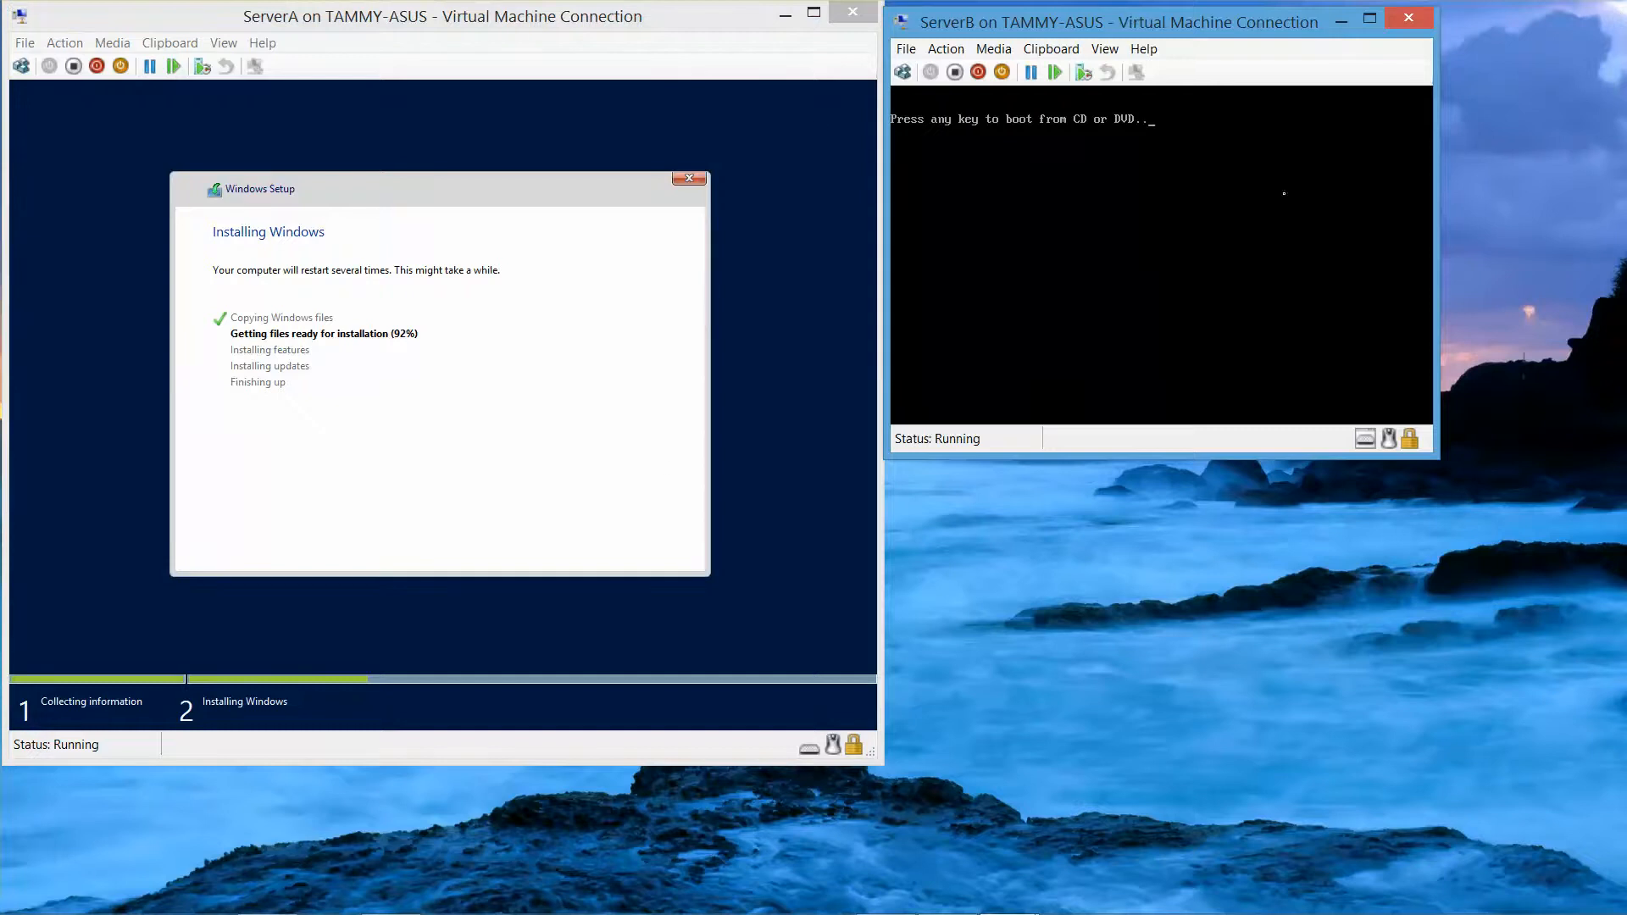
double_click(1187, 26)
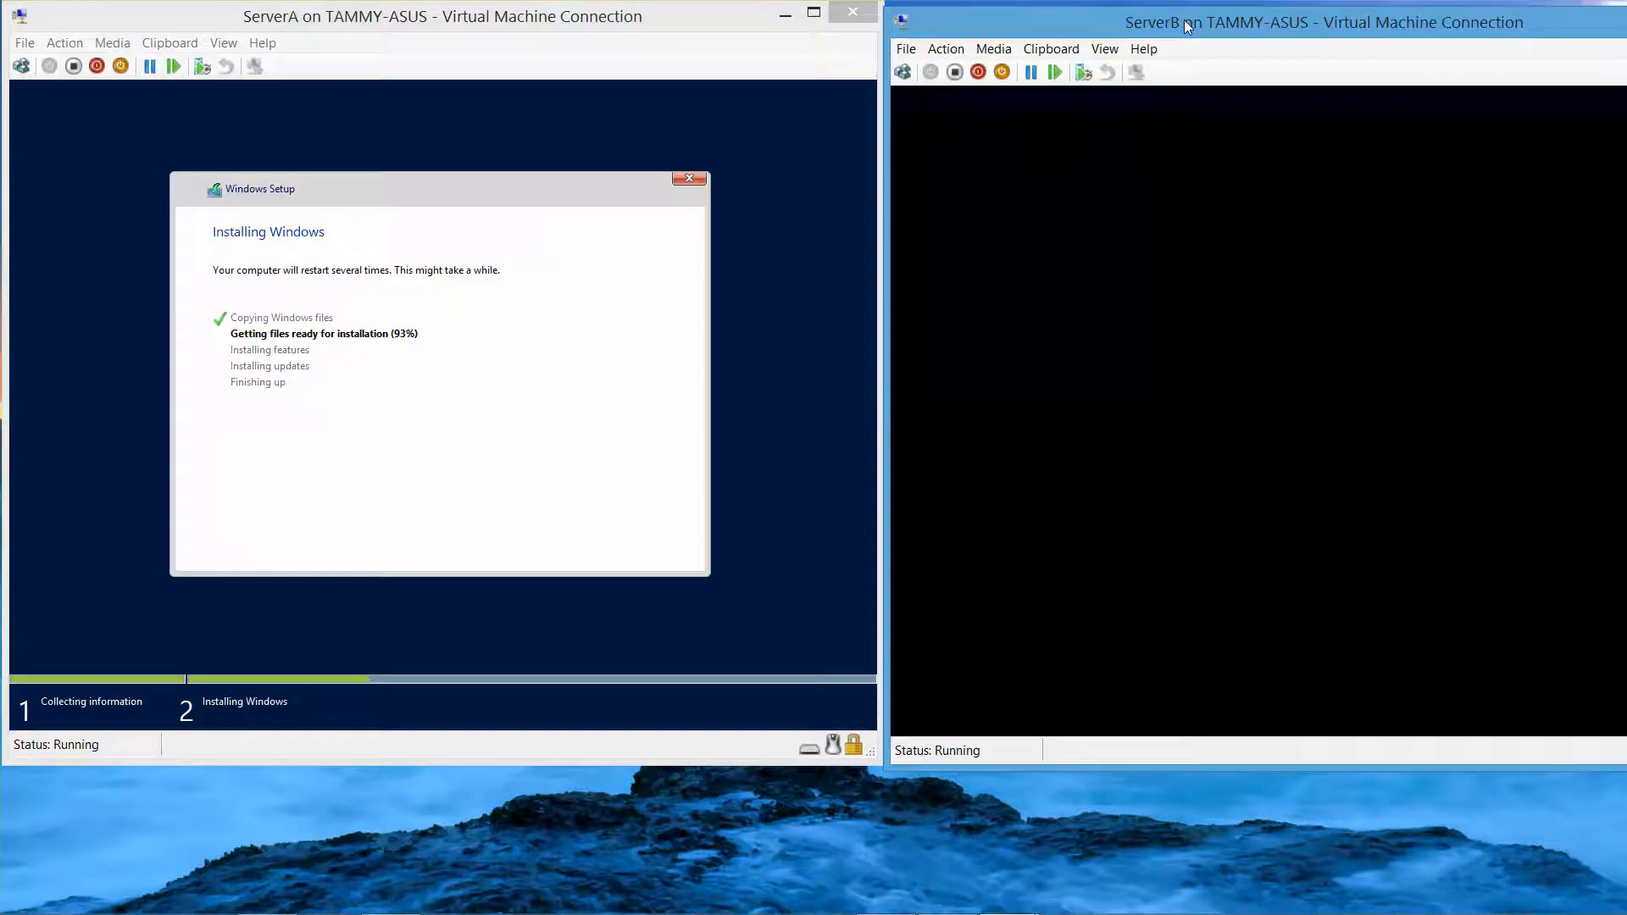
Restore ServerB's window to normal size and wait while Windows Setup installs both VMs
left_click_drag(1187, 26, 1019, 26)
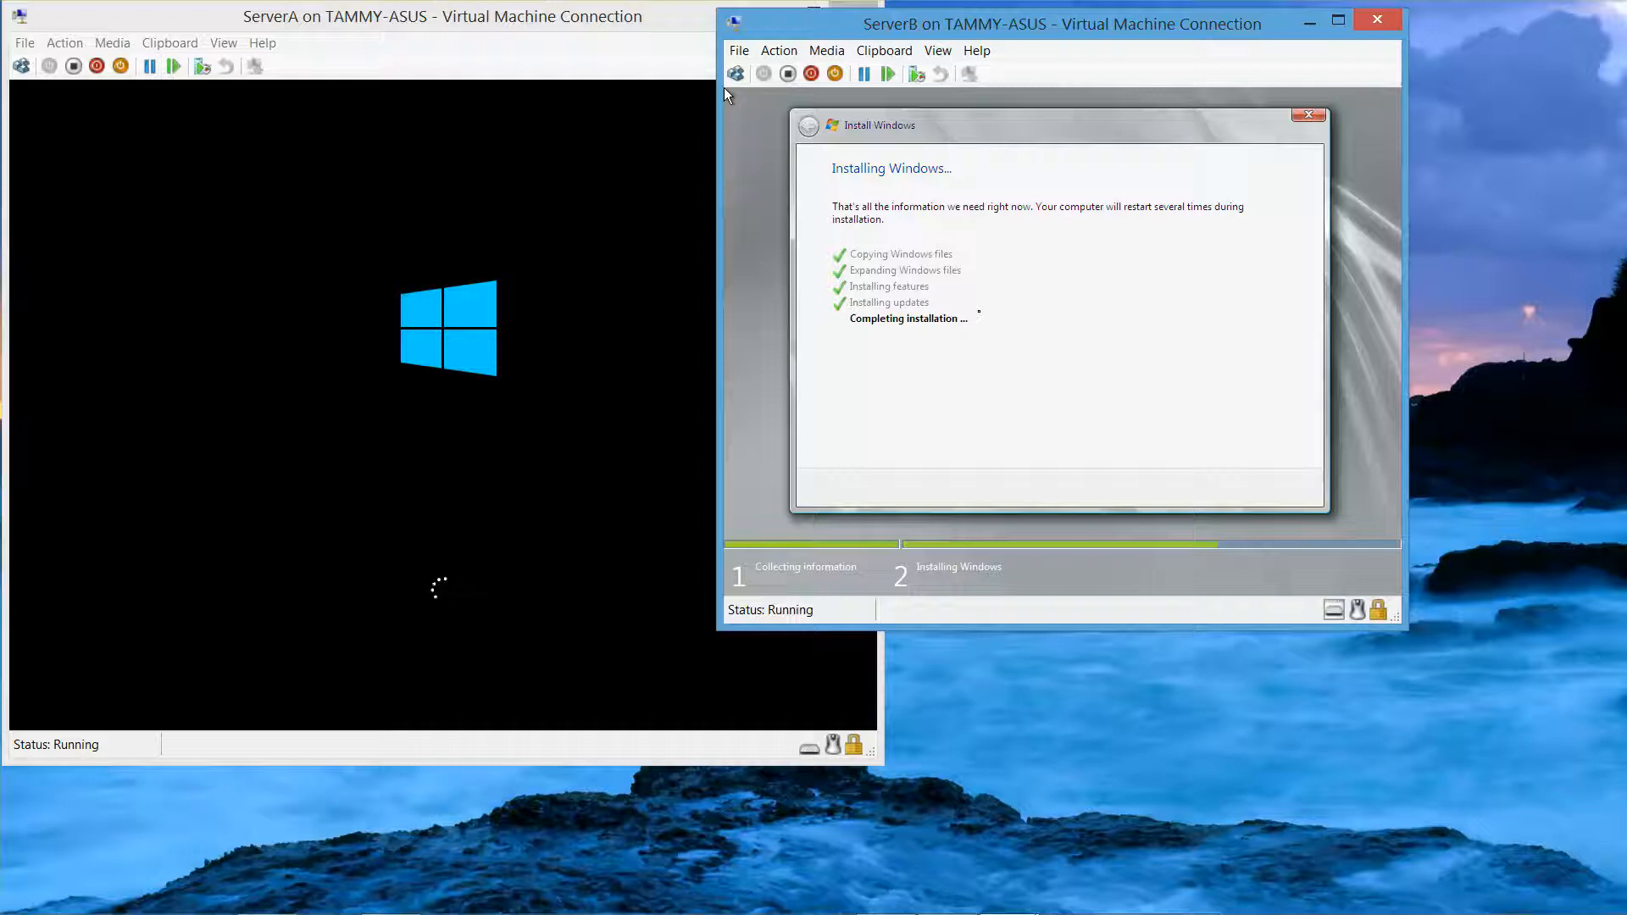
mouse_move(1141, 912)
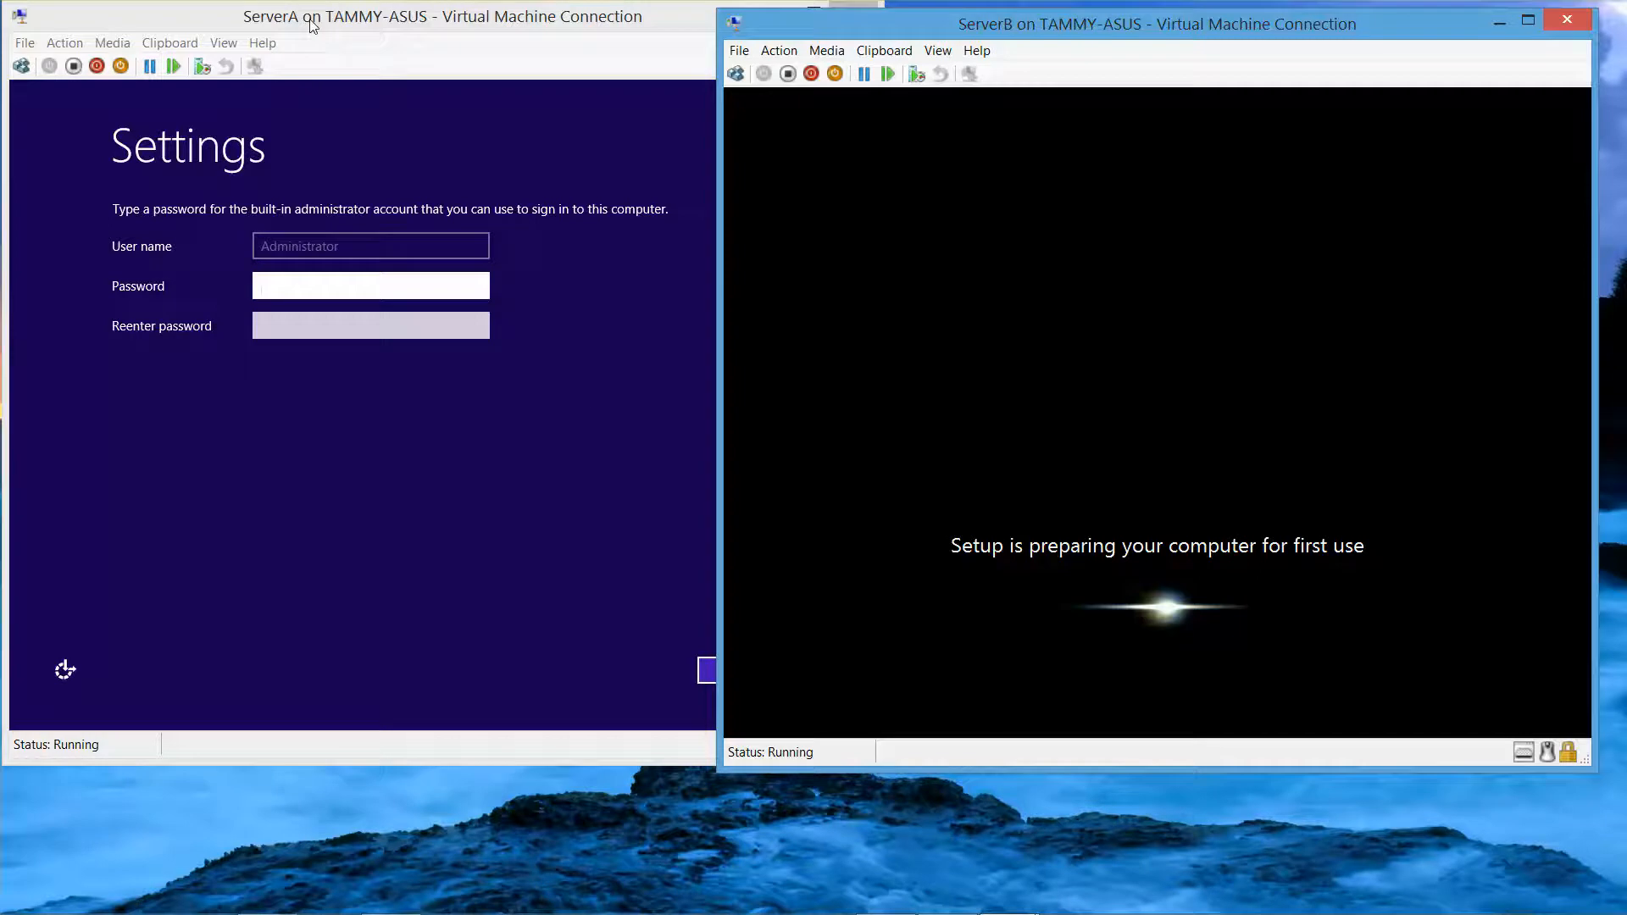
Enter and re-enter ServerA's Administrator password, reveal it to verify, then finish
left_click(312, 25)
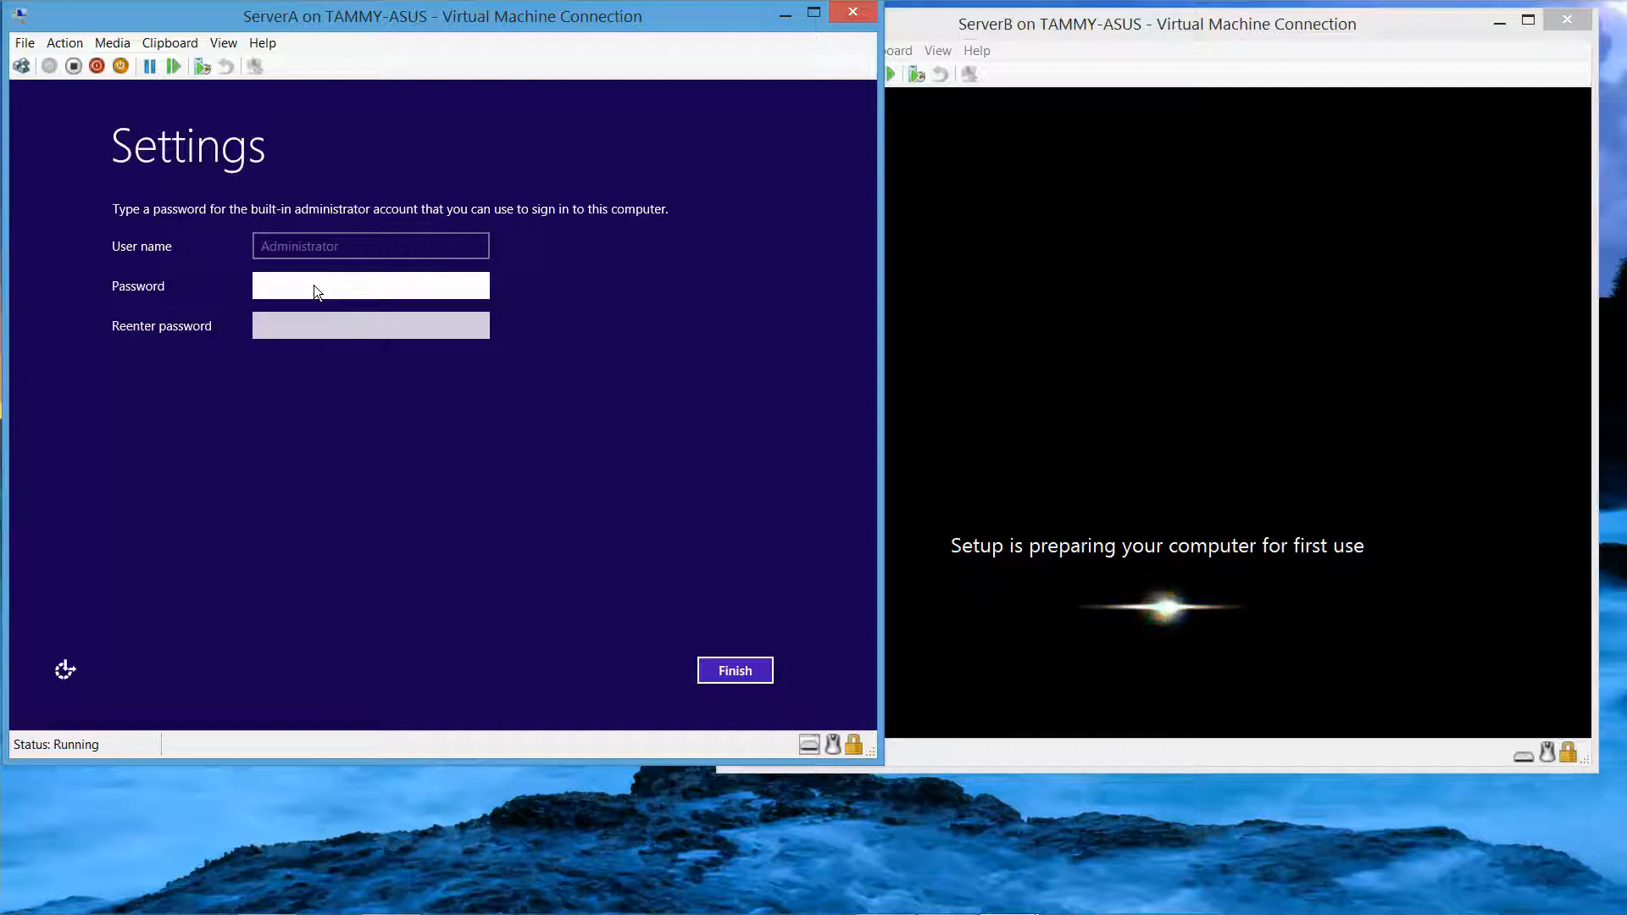
type("Pa")
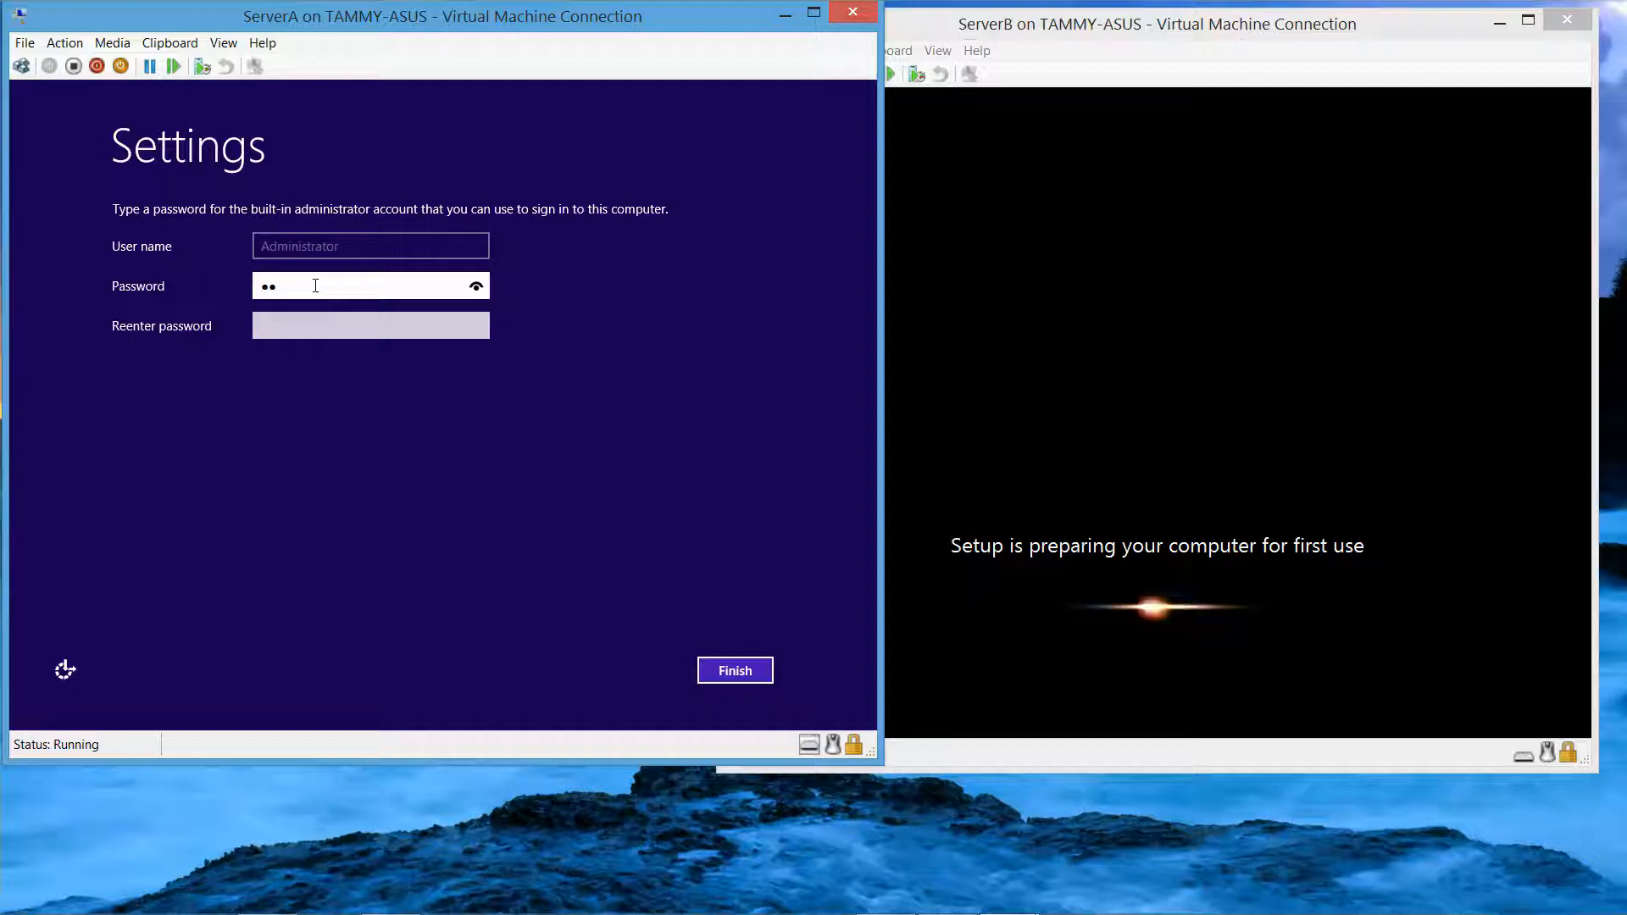
key("BackSpace")
key("BackSpace")
type("Pa$$w0r")
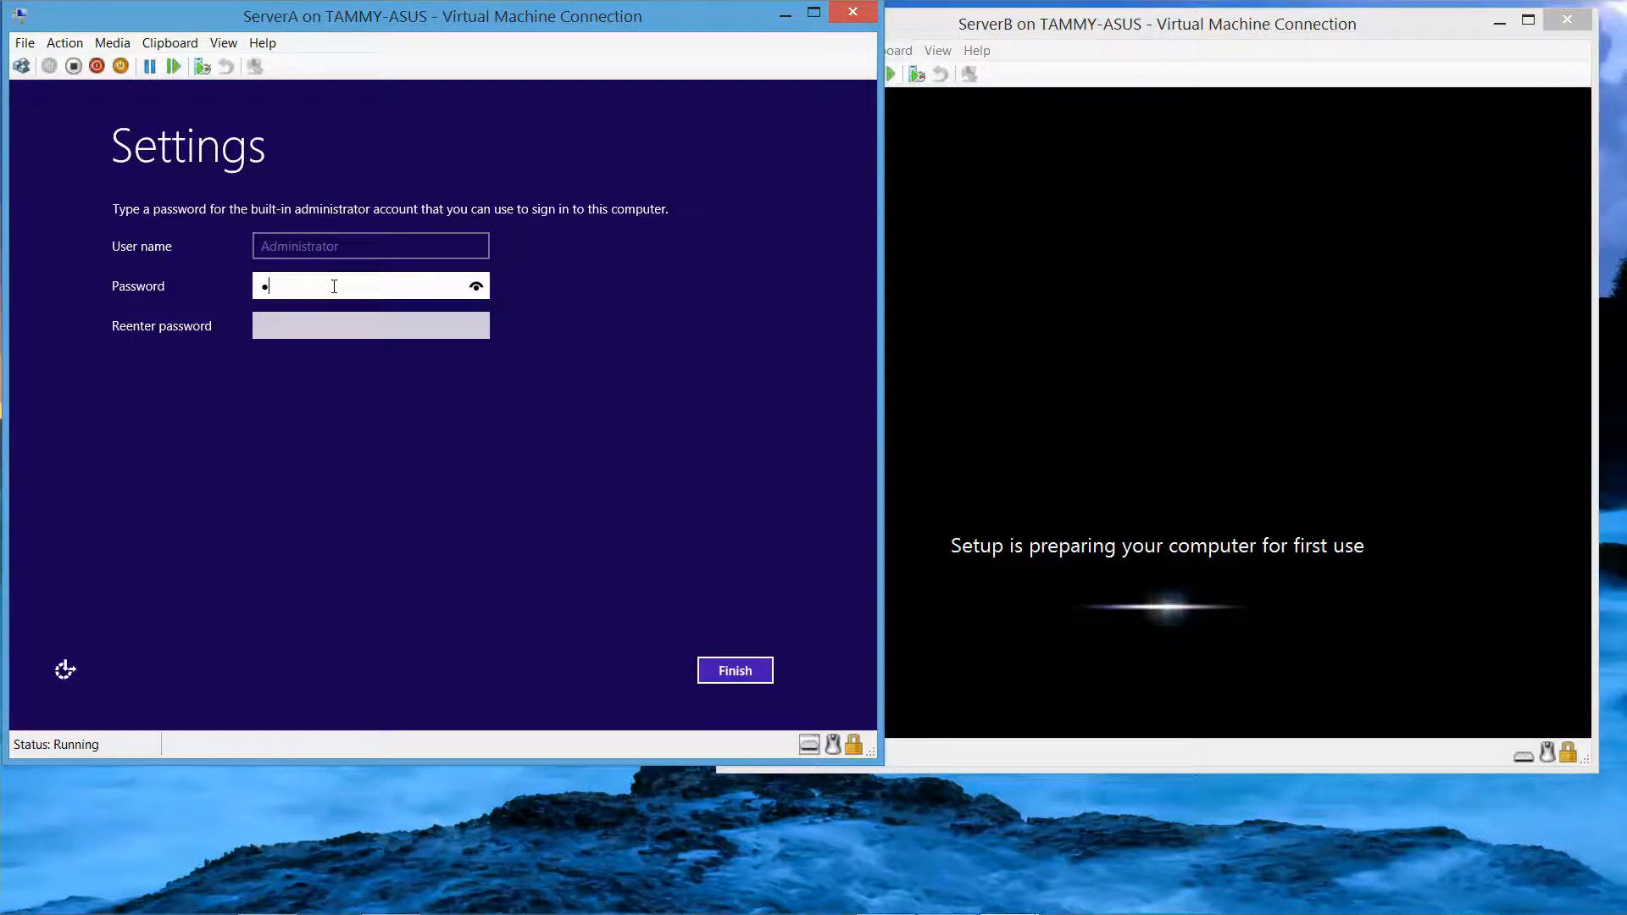
type("d")
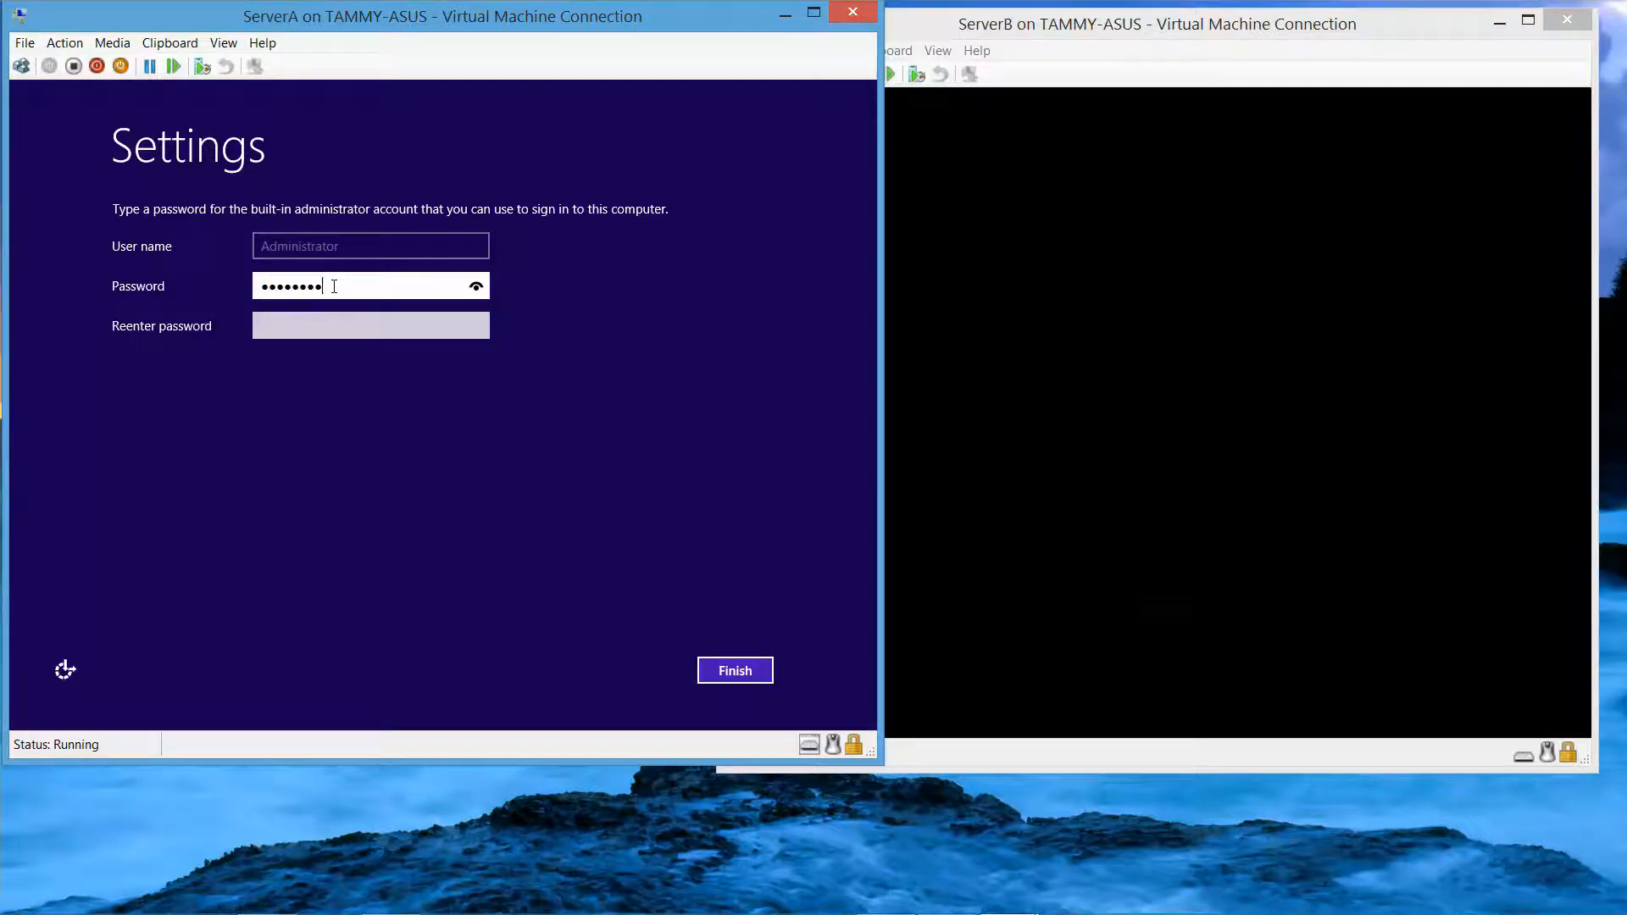
key("Tab")
type("Pa$$w0rd")
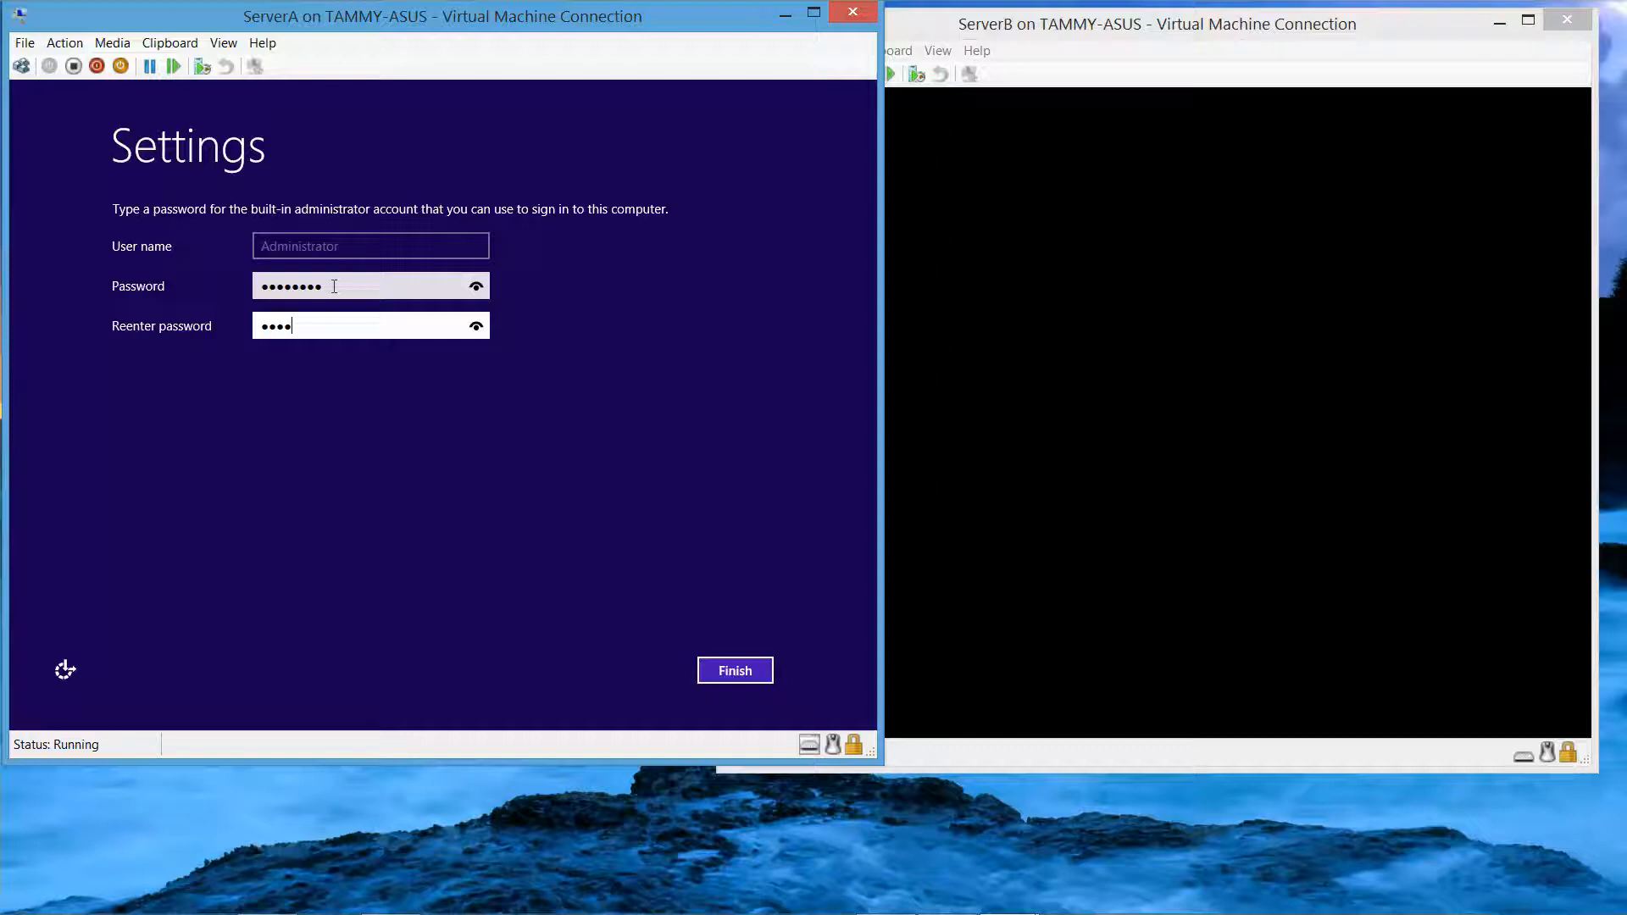
left_click(477, 287)
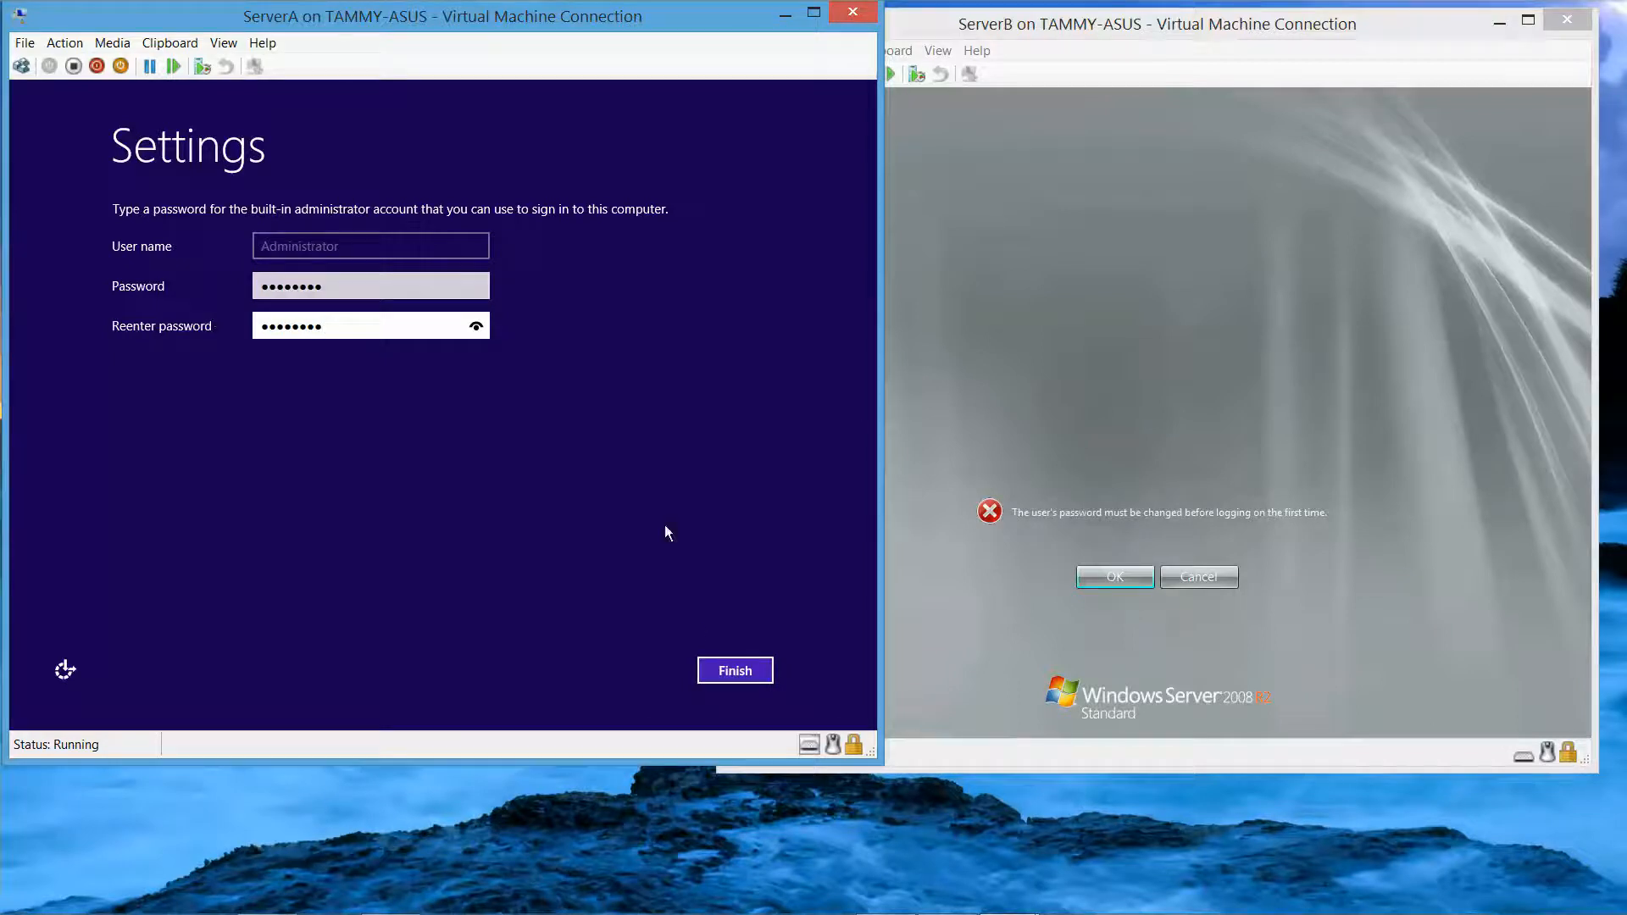
left_click(735, 672)
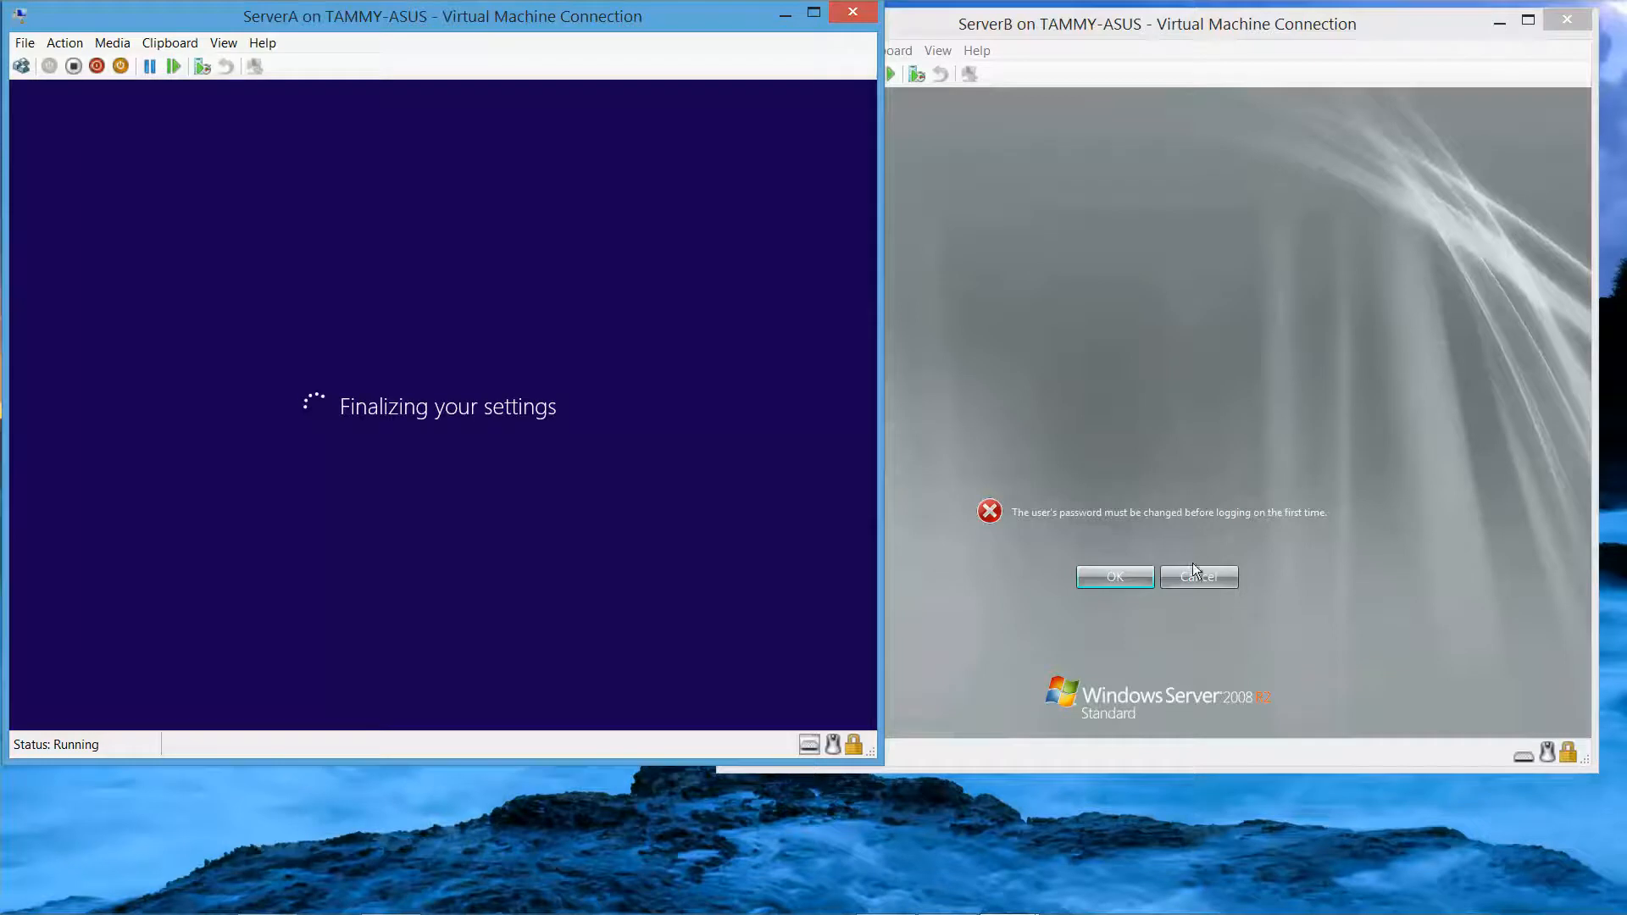
Acknowledge ServerB's password-change notice, set and confirm the new Administrator password, and nudge the window right
left_click(1110, 578)
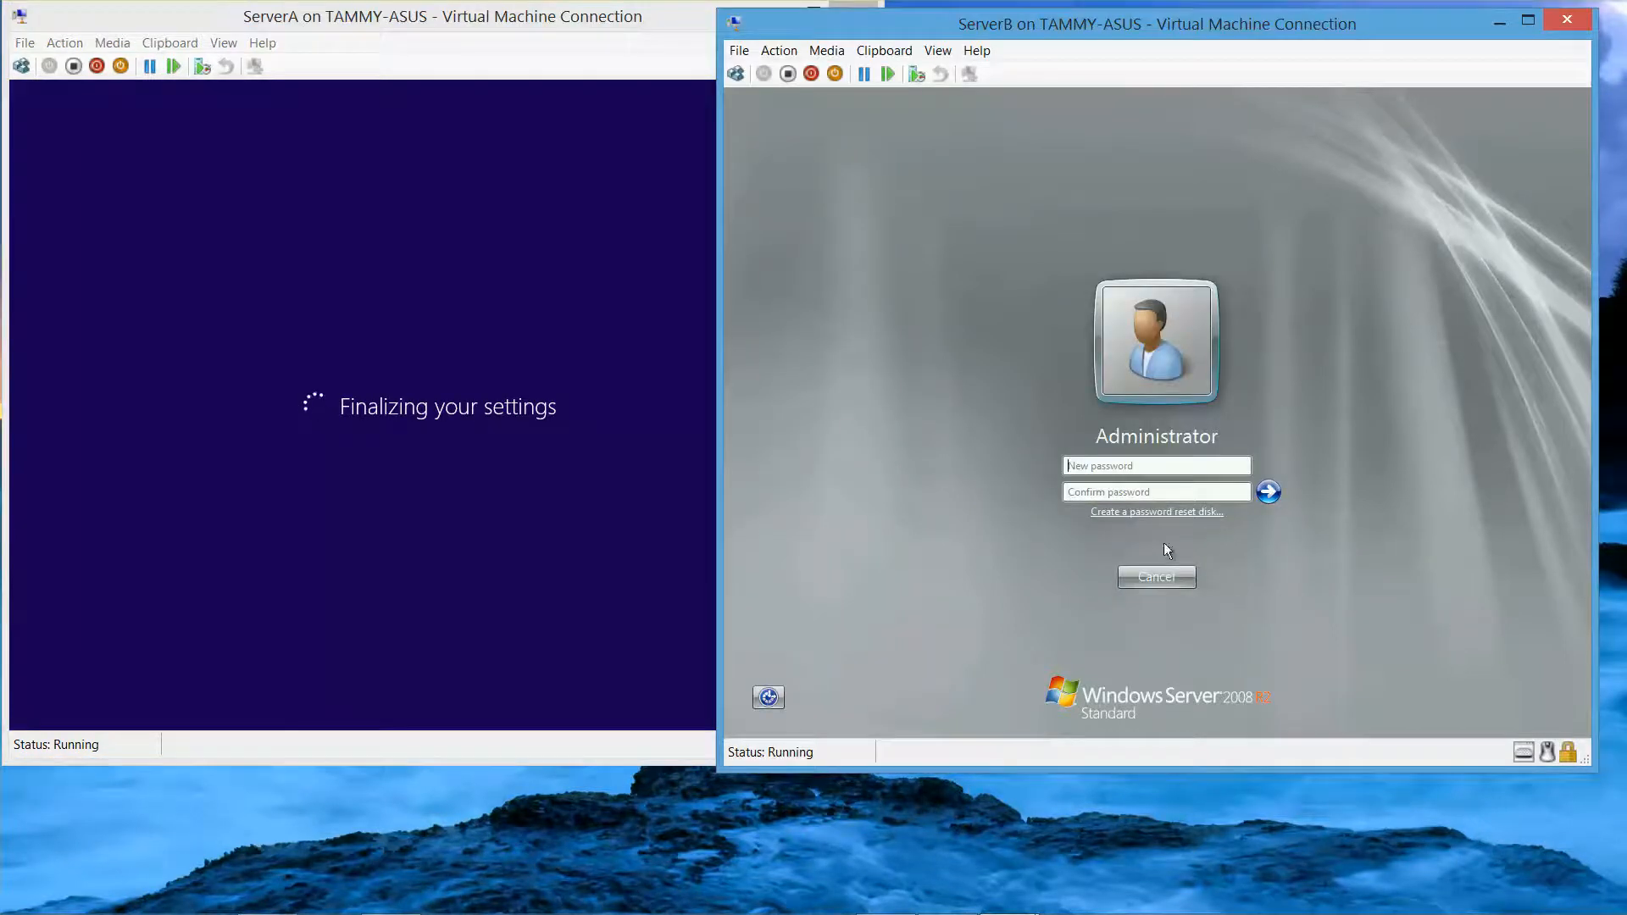
type("••••w0rd")
key("Tab")
type("Pa$$w0rd")
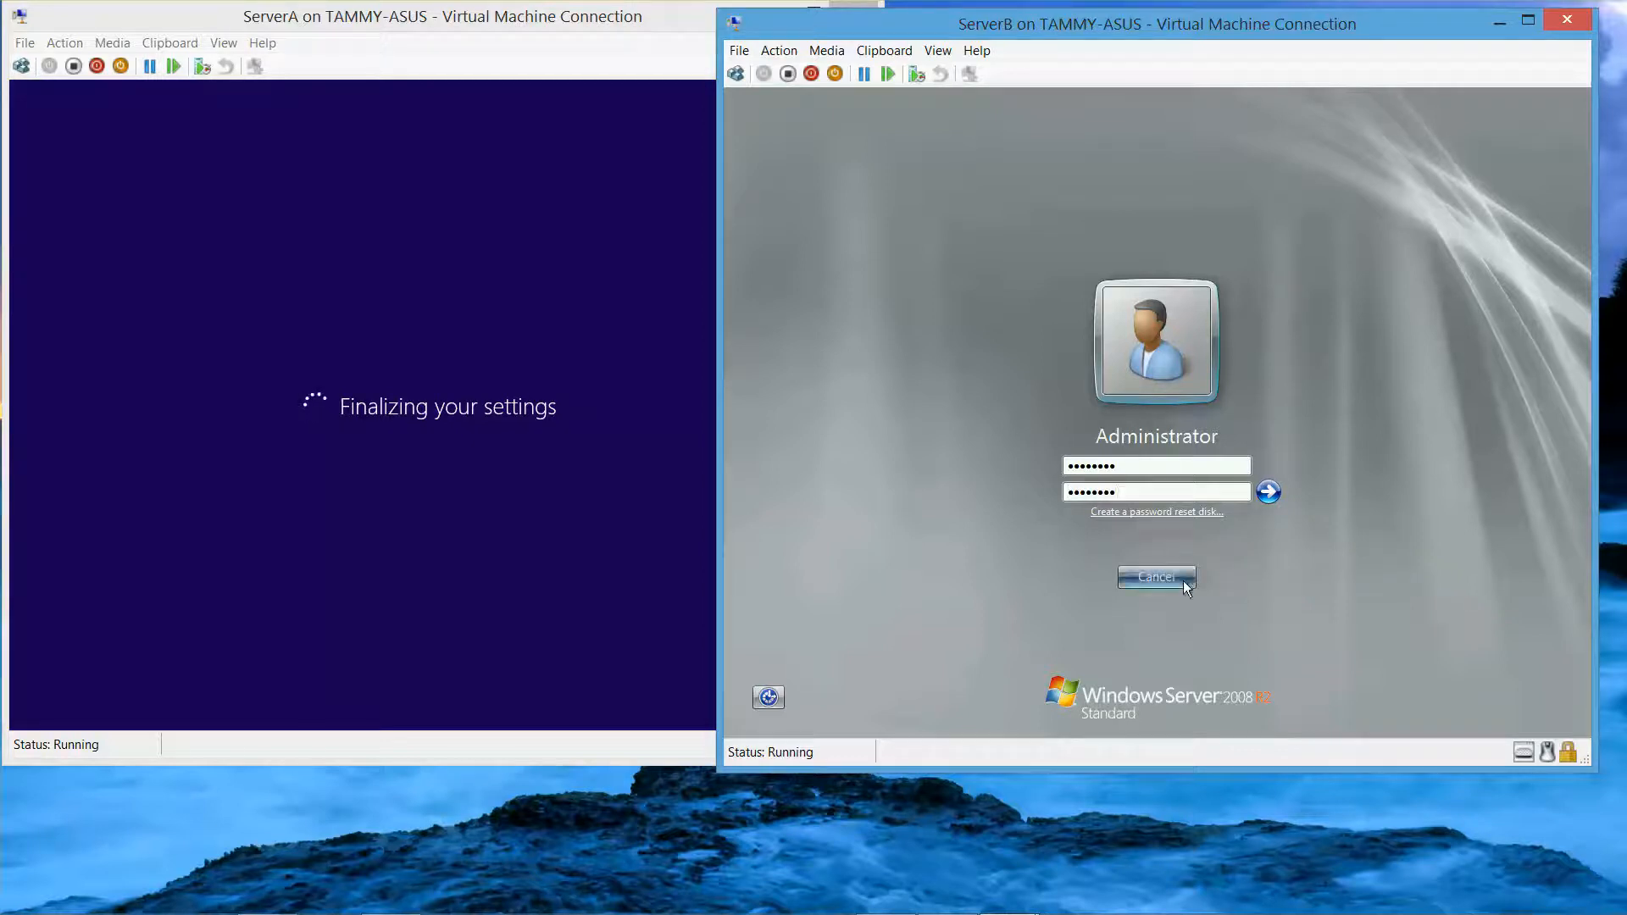
left_click(1268, 492)
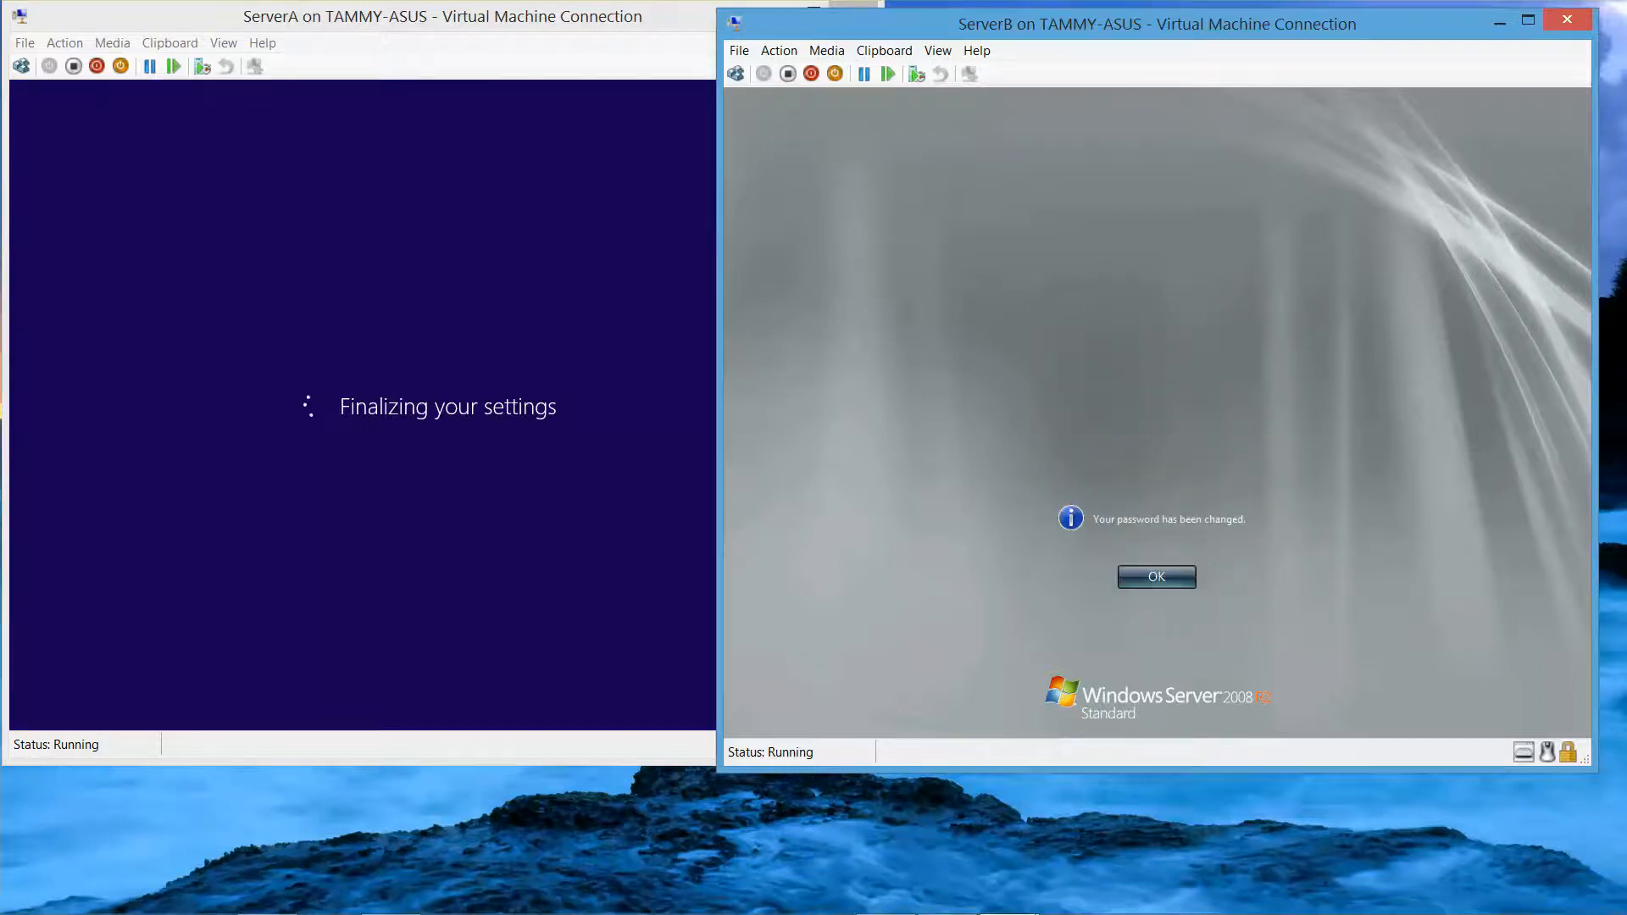
left_click(1166, 573)
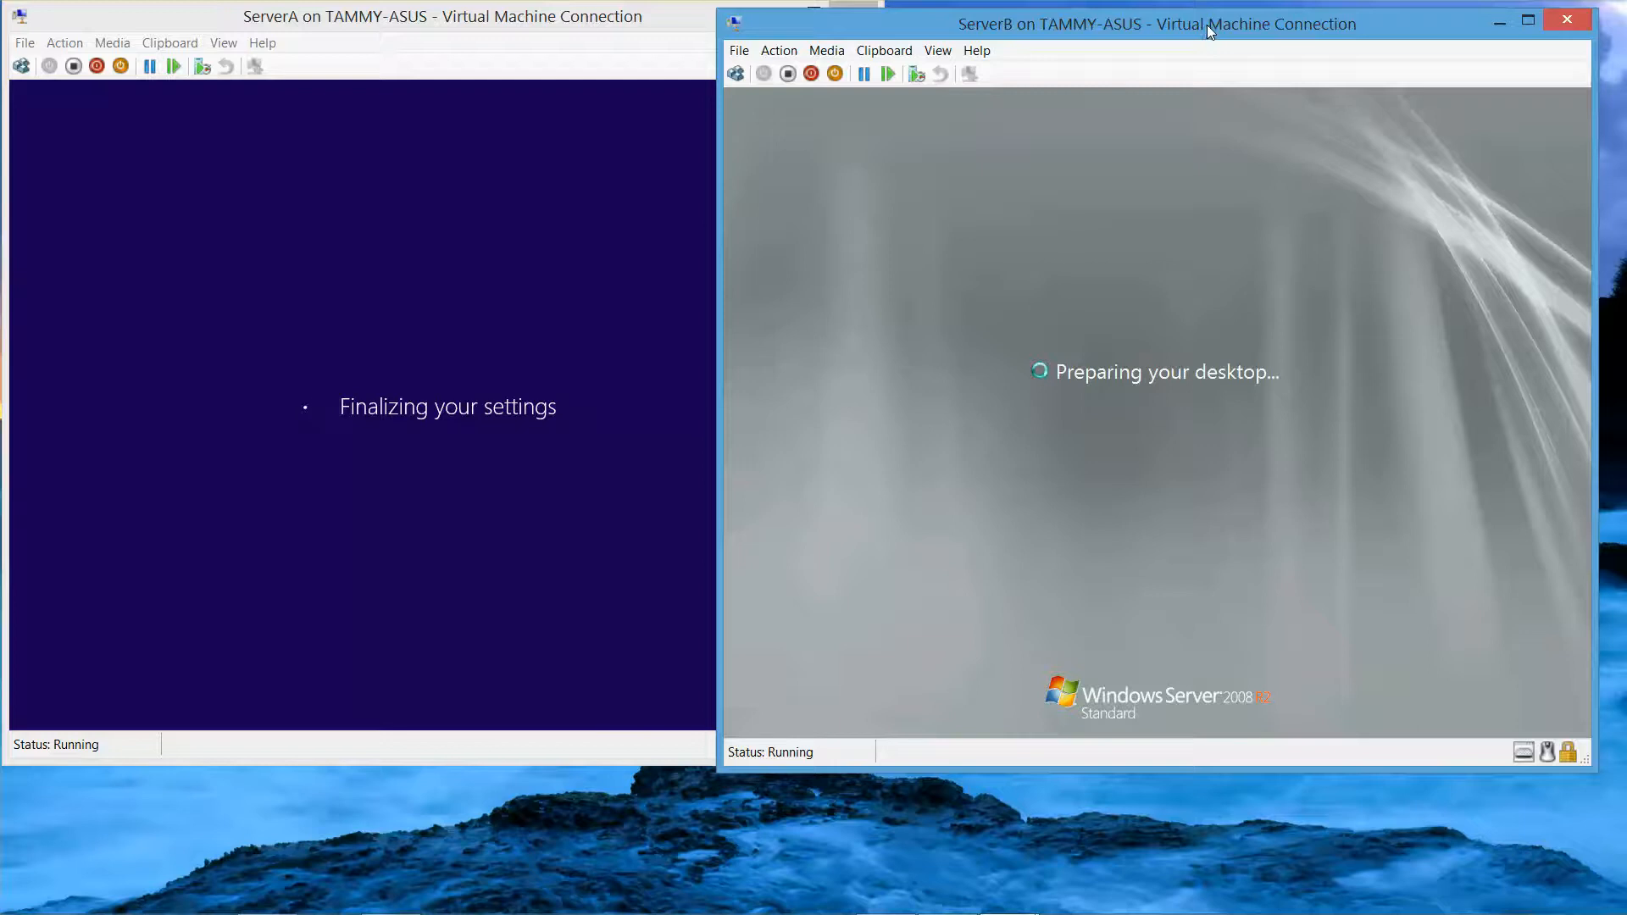
left_click_drag(1207, 26, 1232, 19)
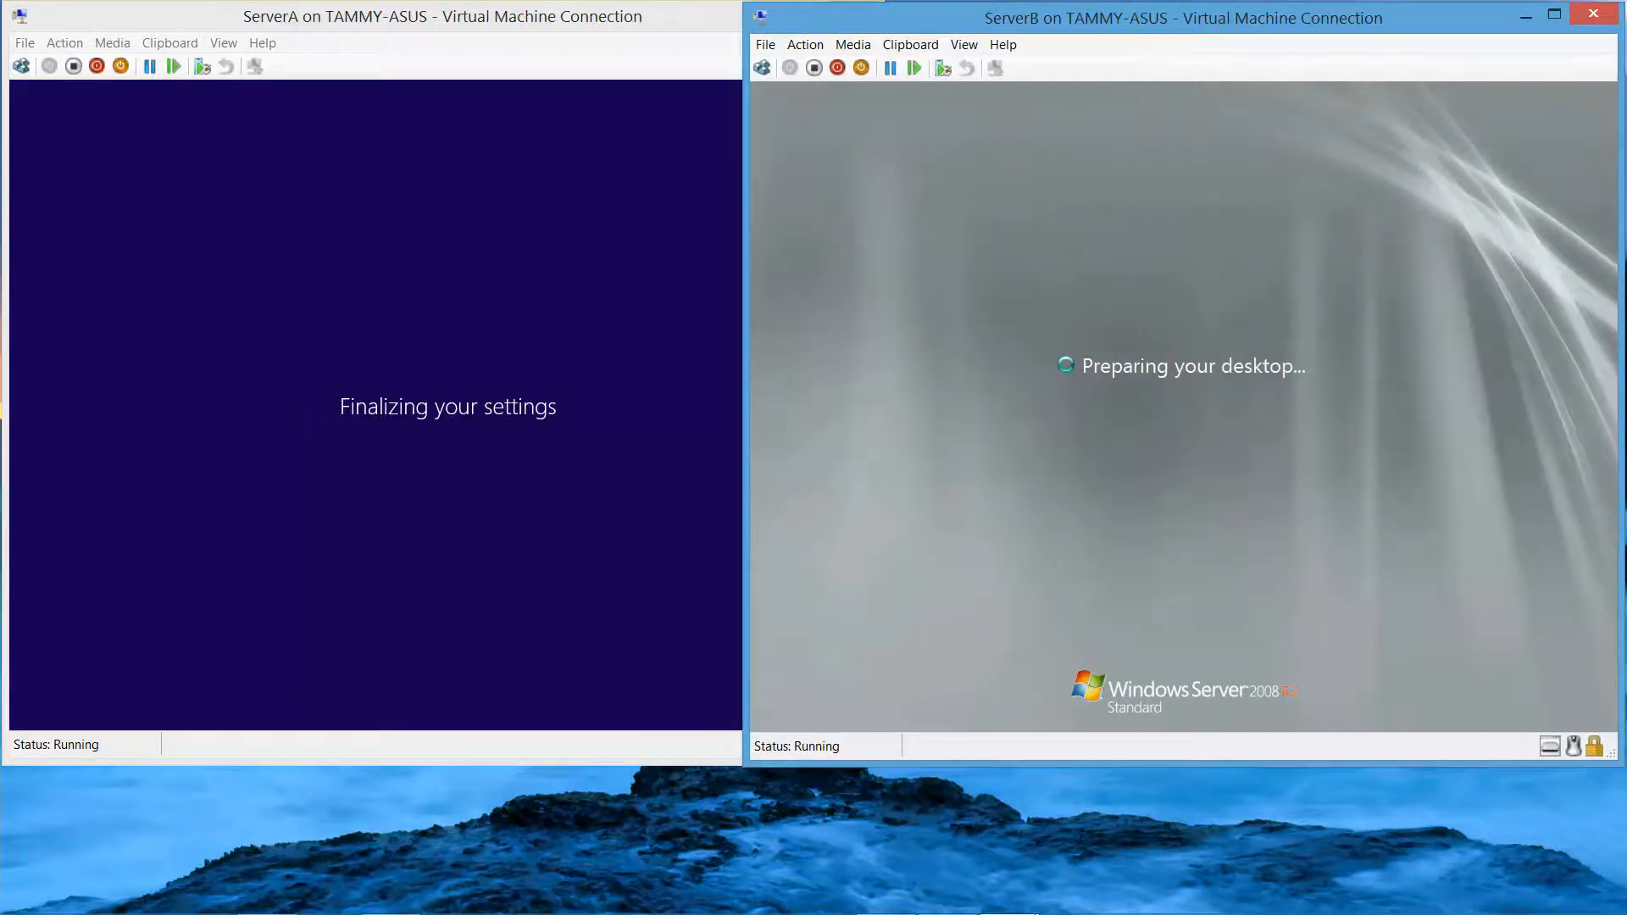
mouse_move(943, 908)
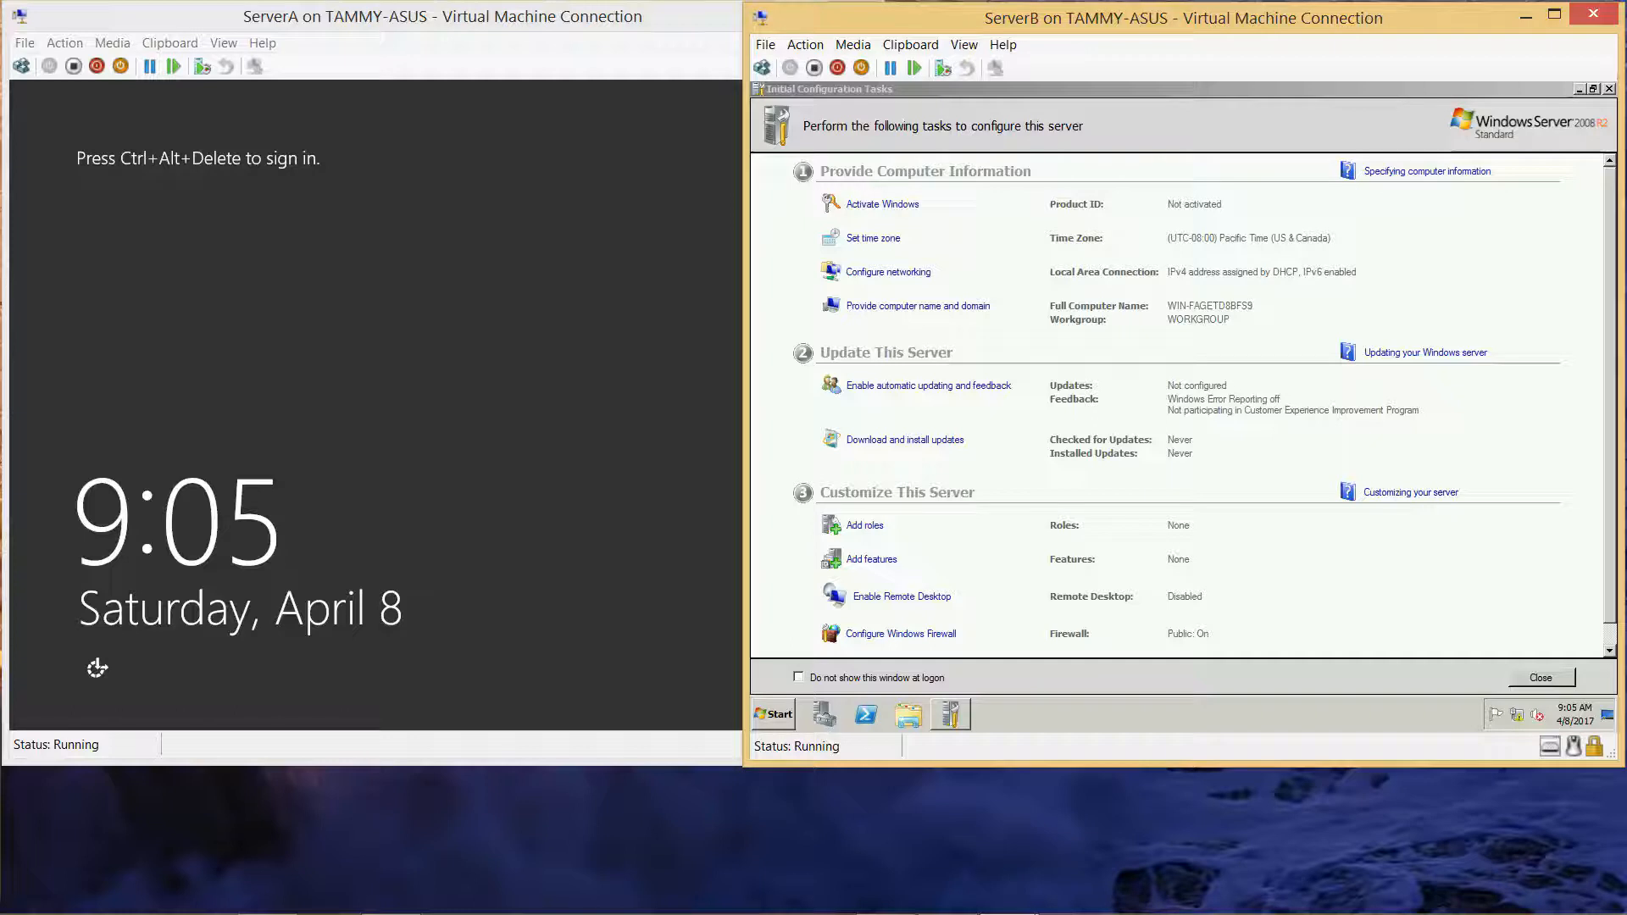
Send Ctrl+Alt+Delete to ServerA and sign in as Administrator with the account password
left_click(23, 68)
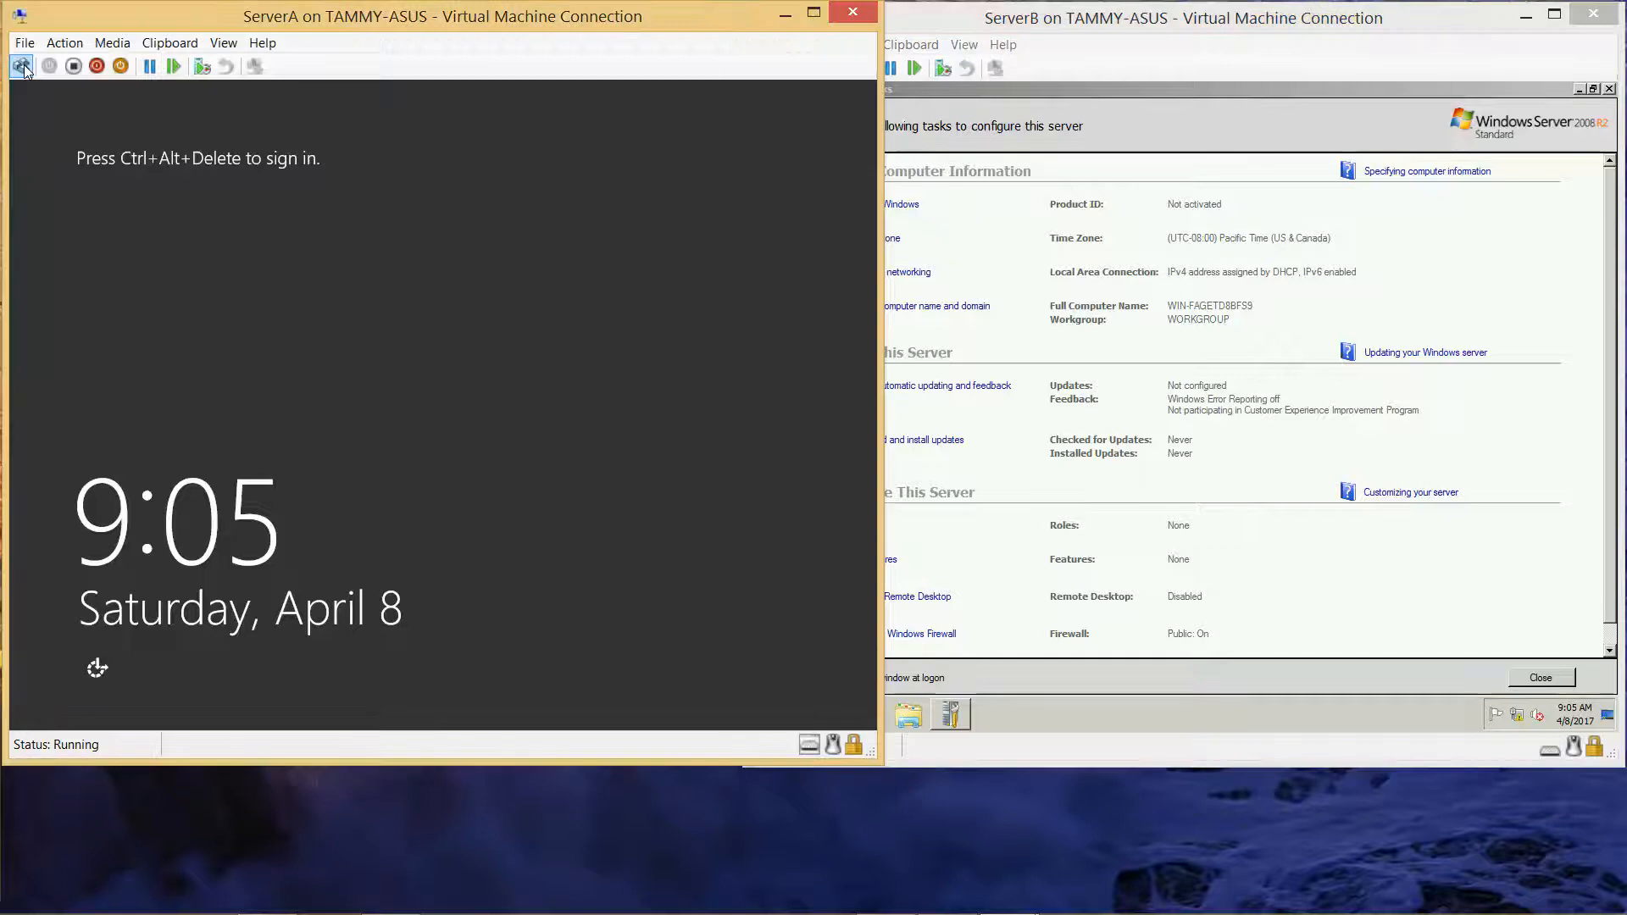
left_click(22, 68)
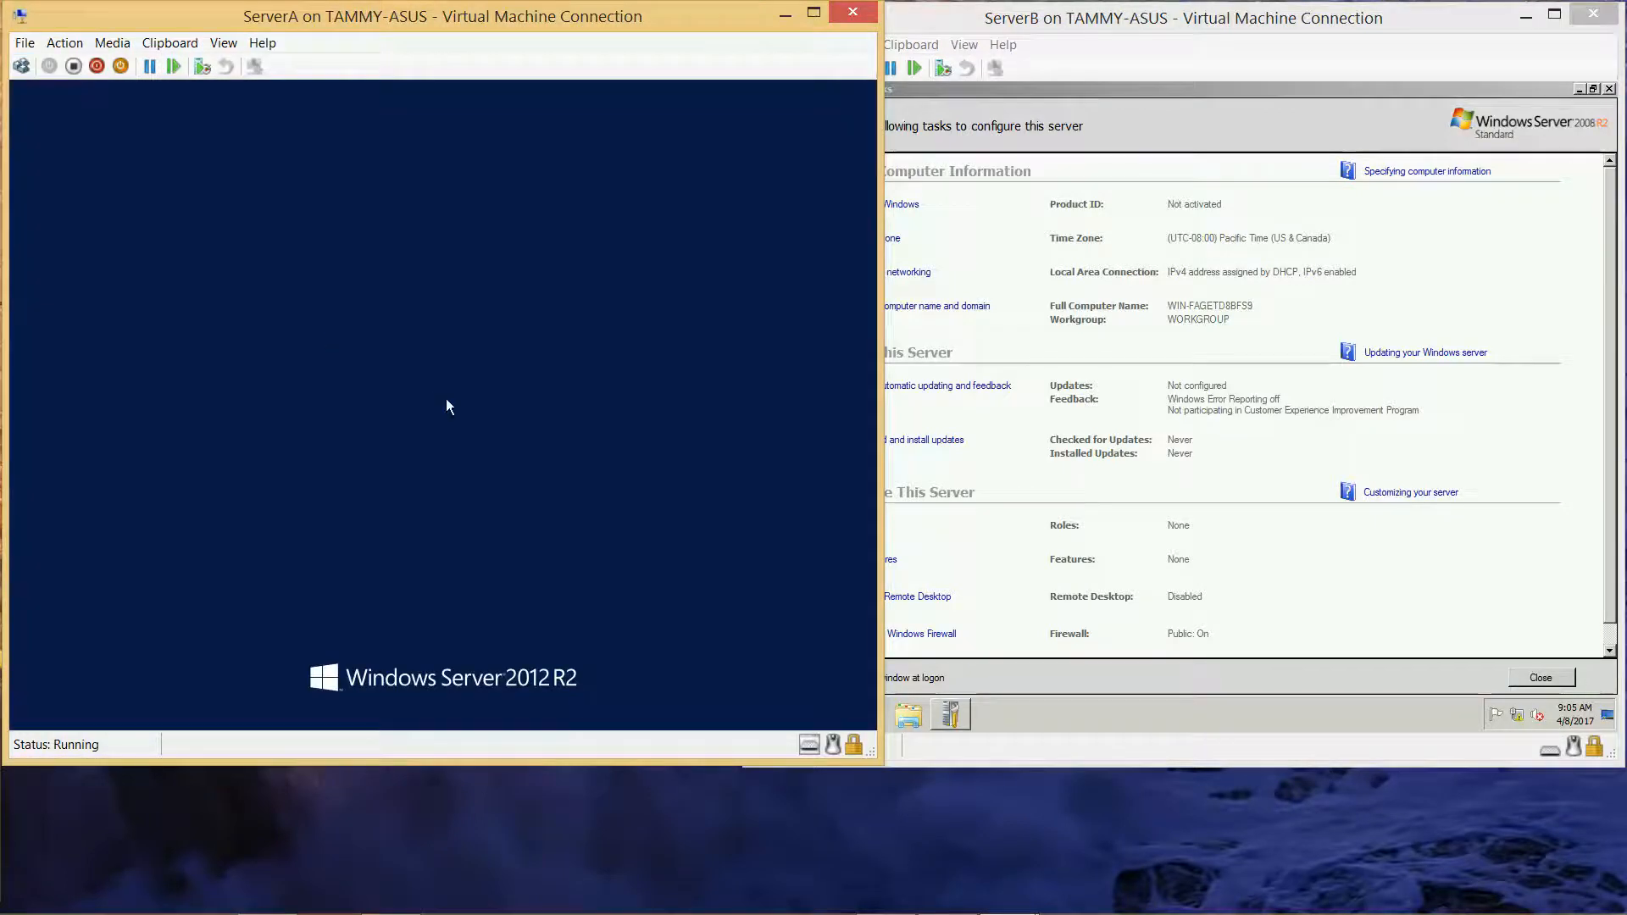
mouse_move(885, 894)
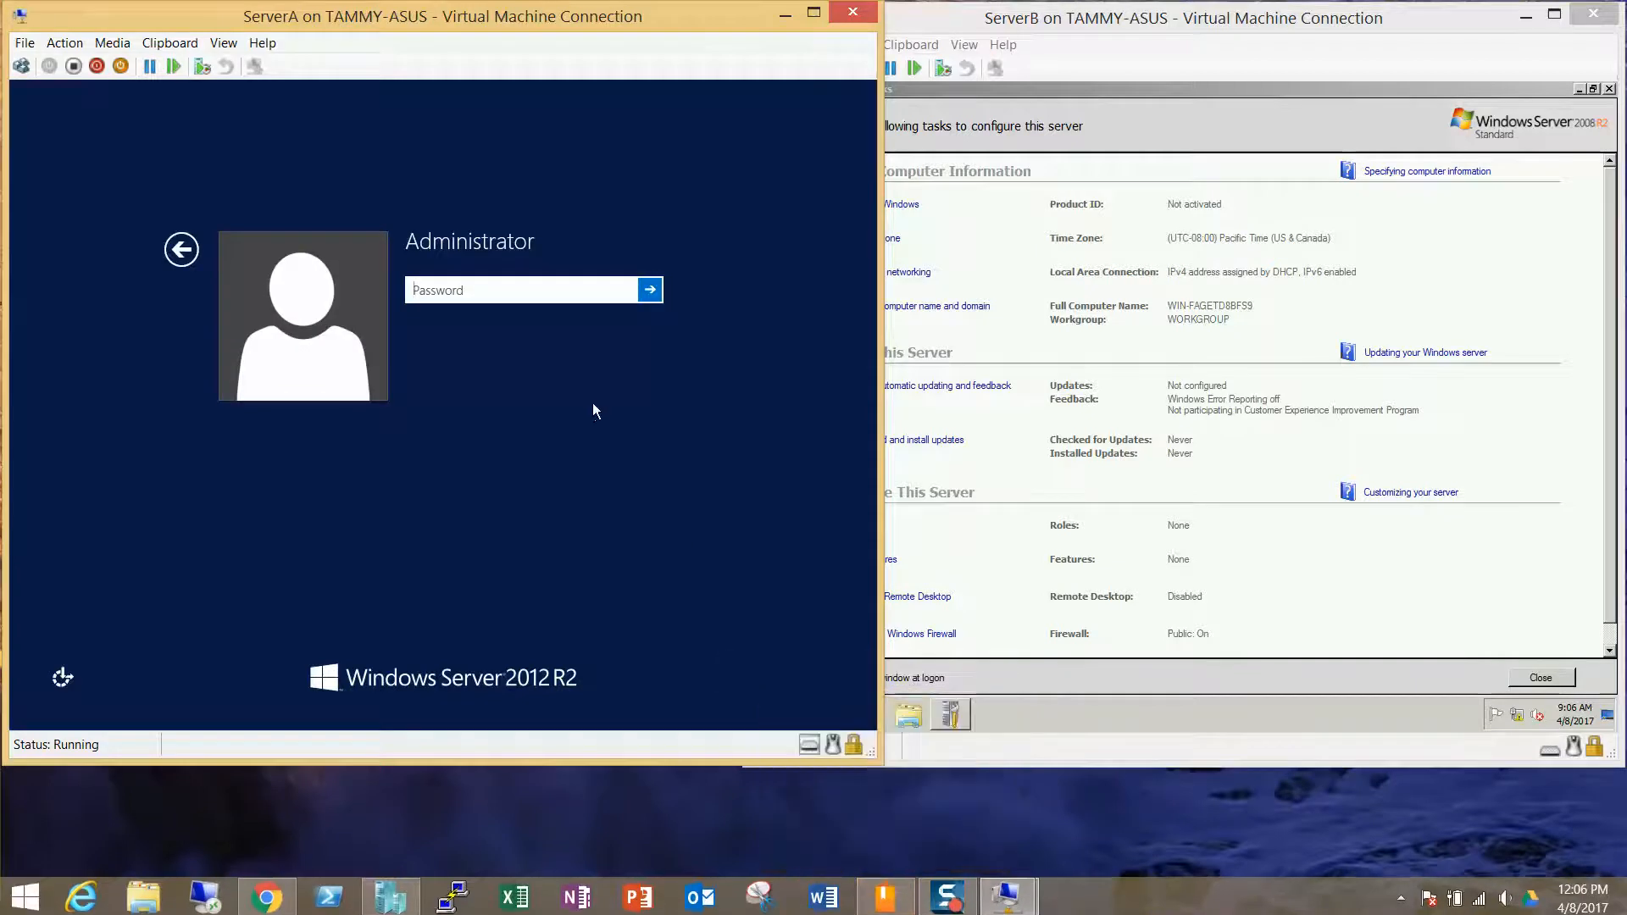
type("****")
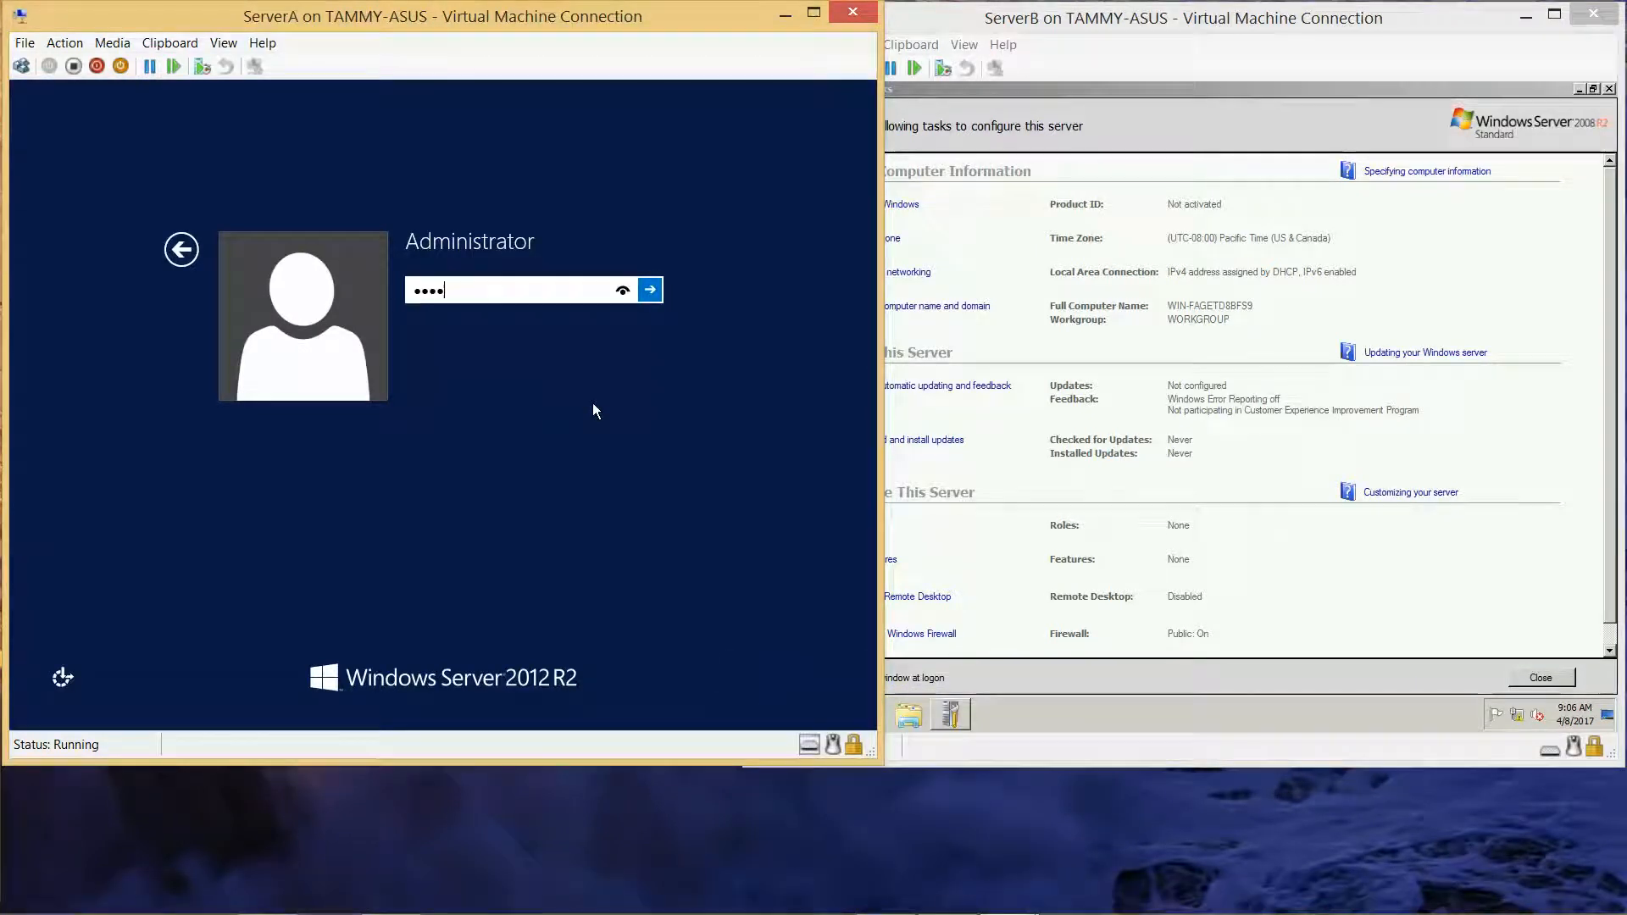
type("****")
left_click(622, 293)
left_click(649, 291)
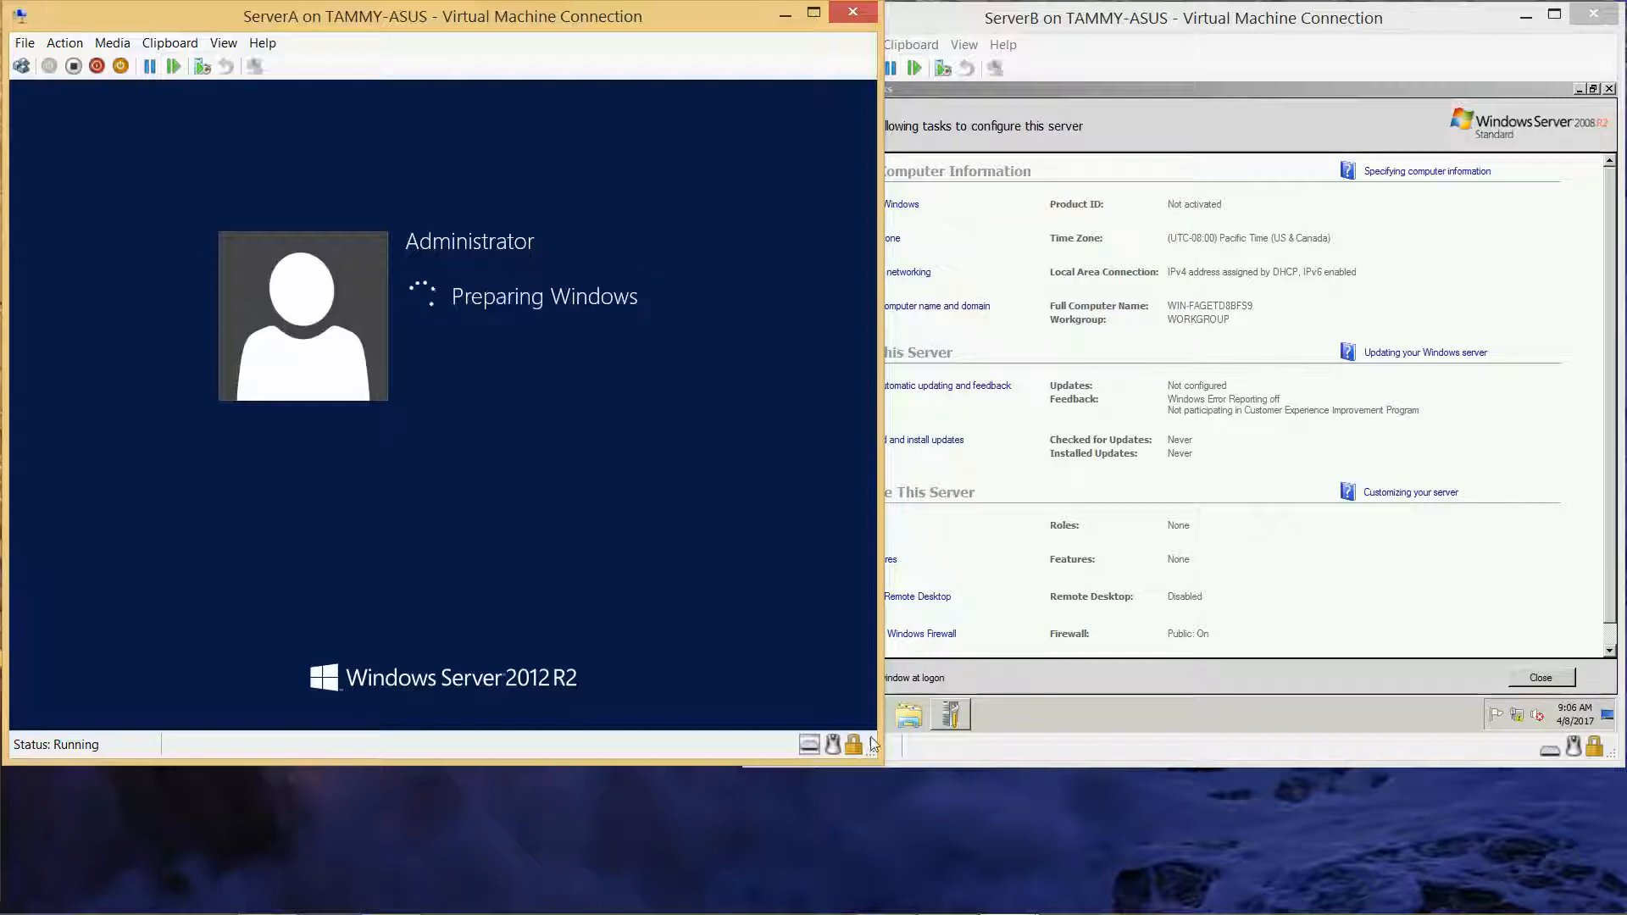
mouse_move(1010, 910)
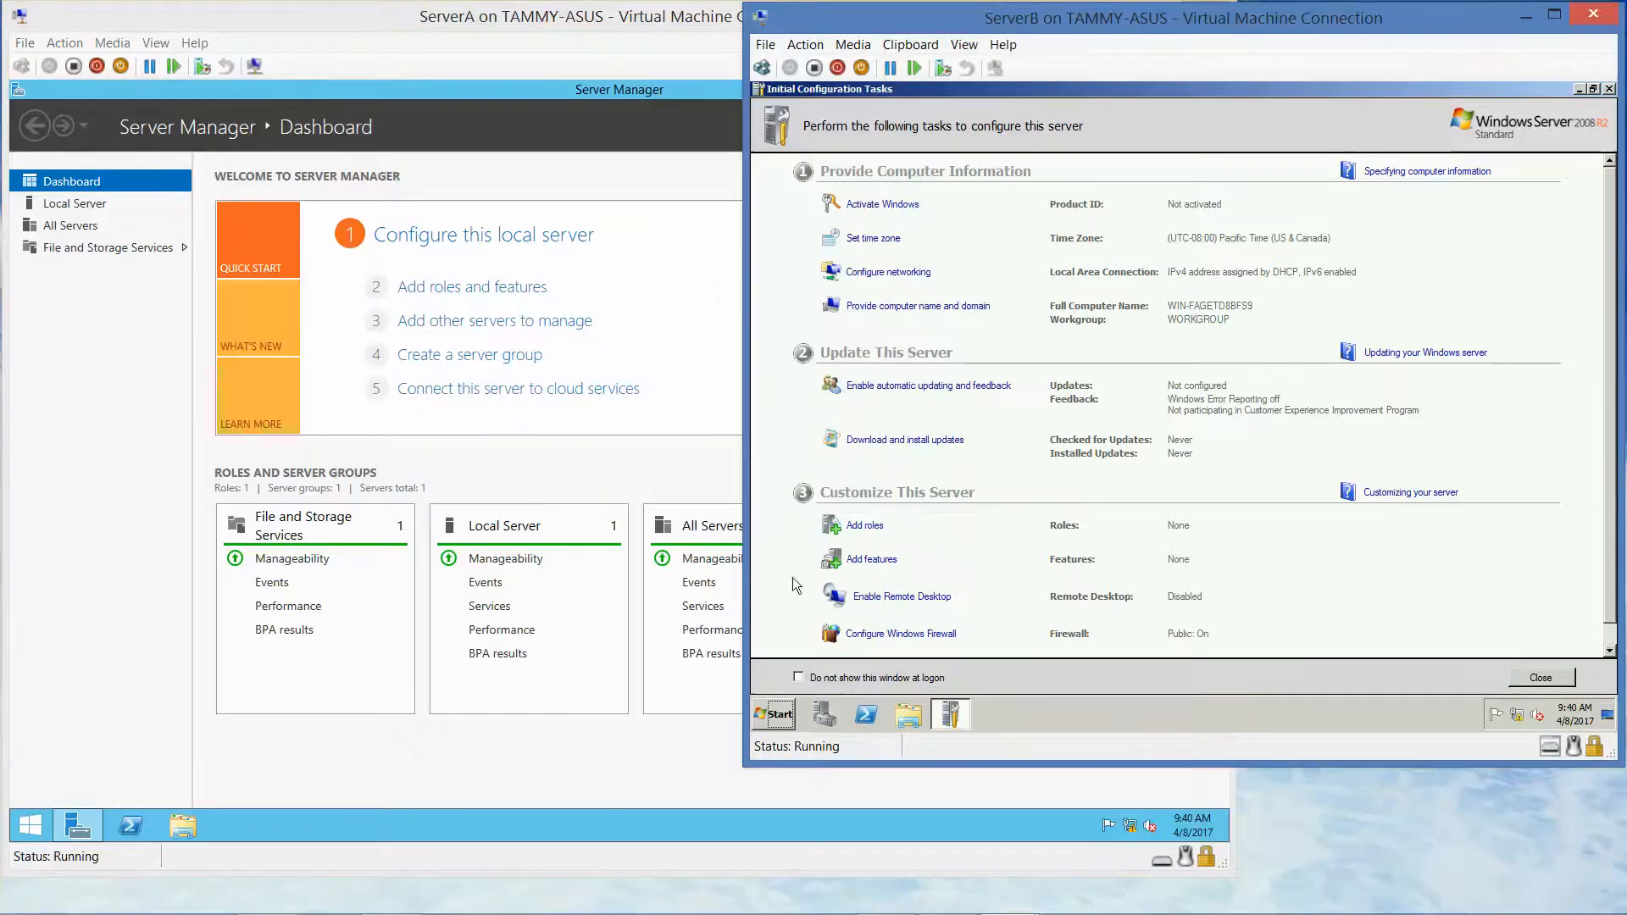
Close ServerB's Initial Configuration Tasks window, then select Local Server in ServerA's Server Manager
left_click(423, 60)
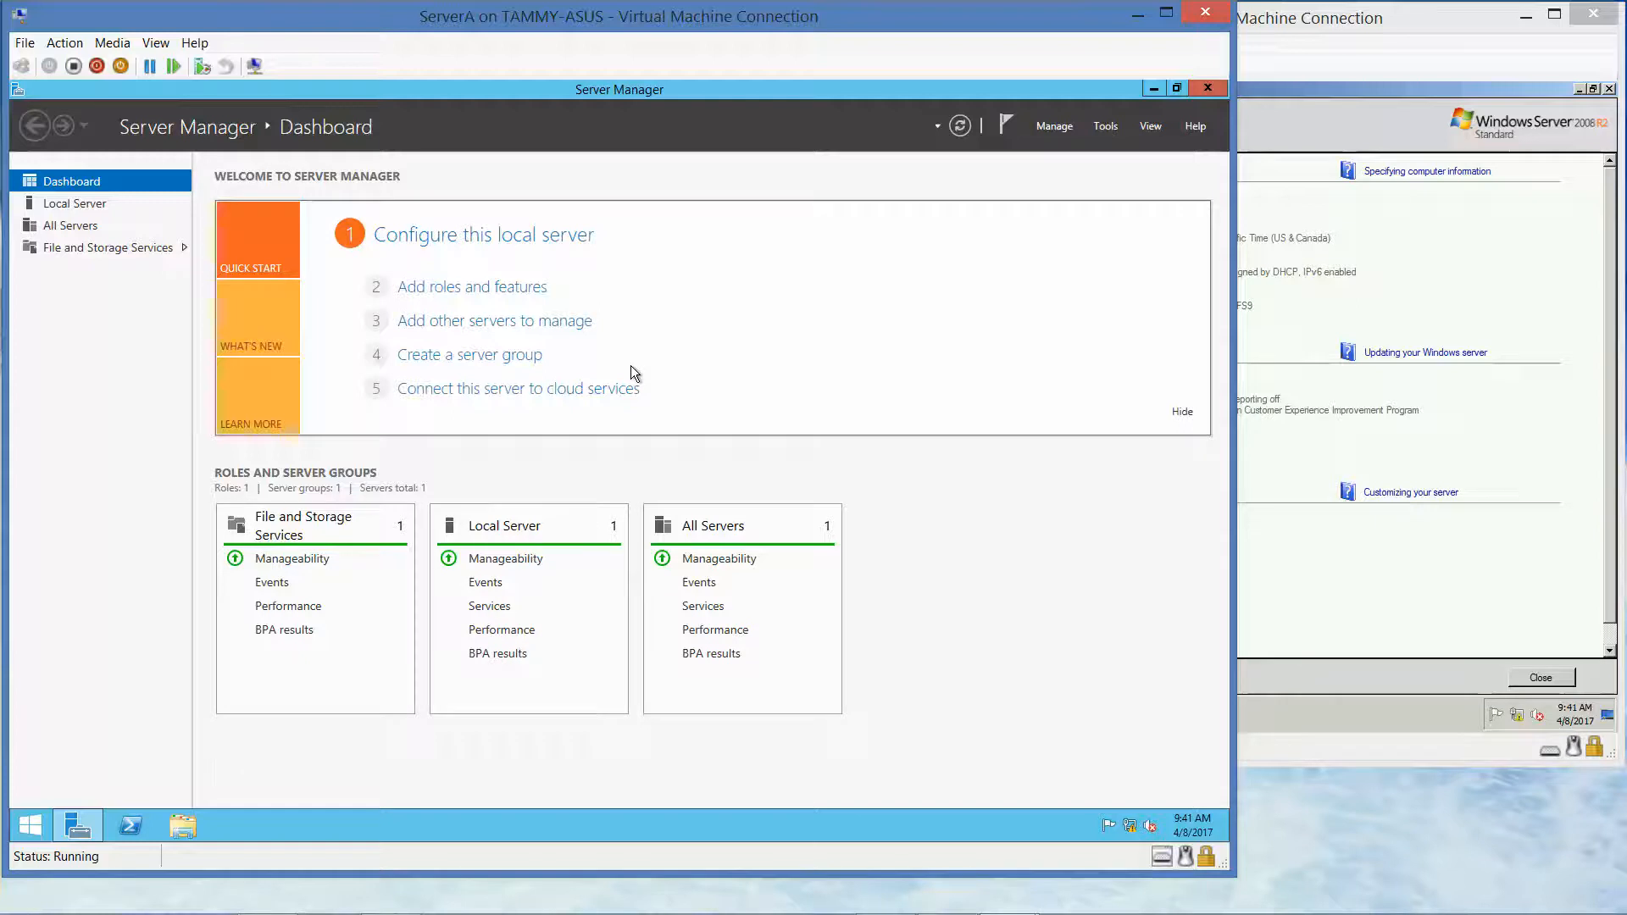
left_click(1412, 16)
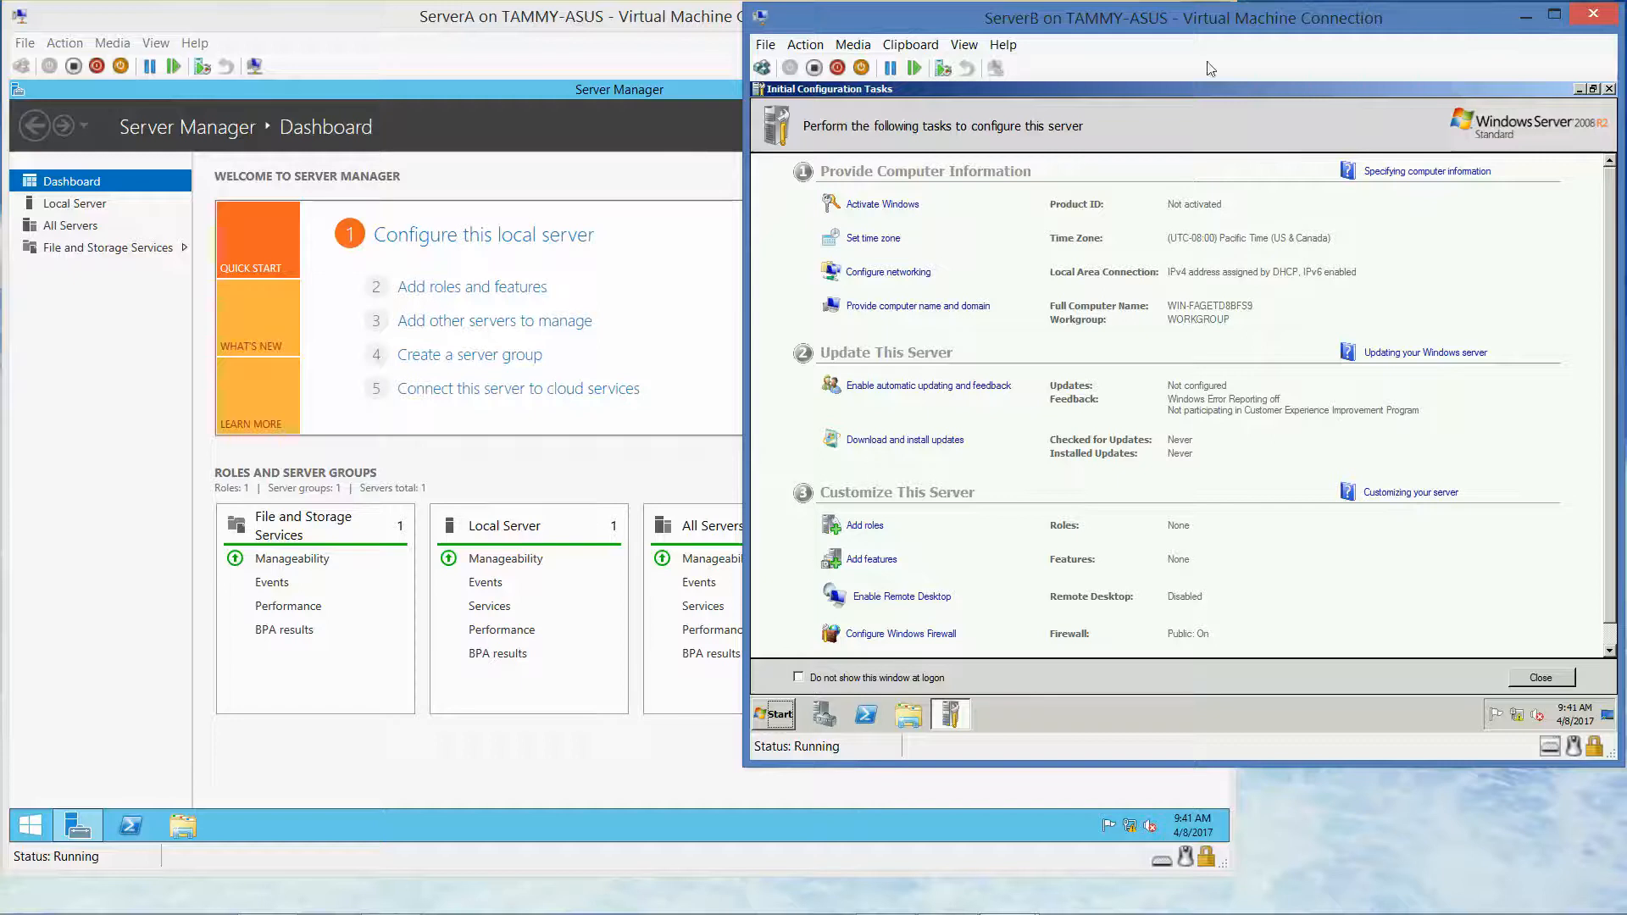
left_click(1609, 89)
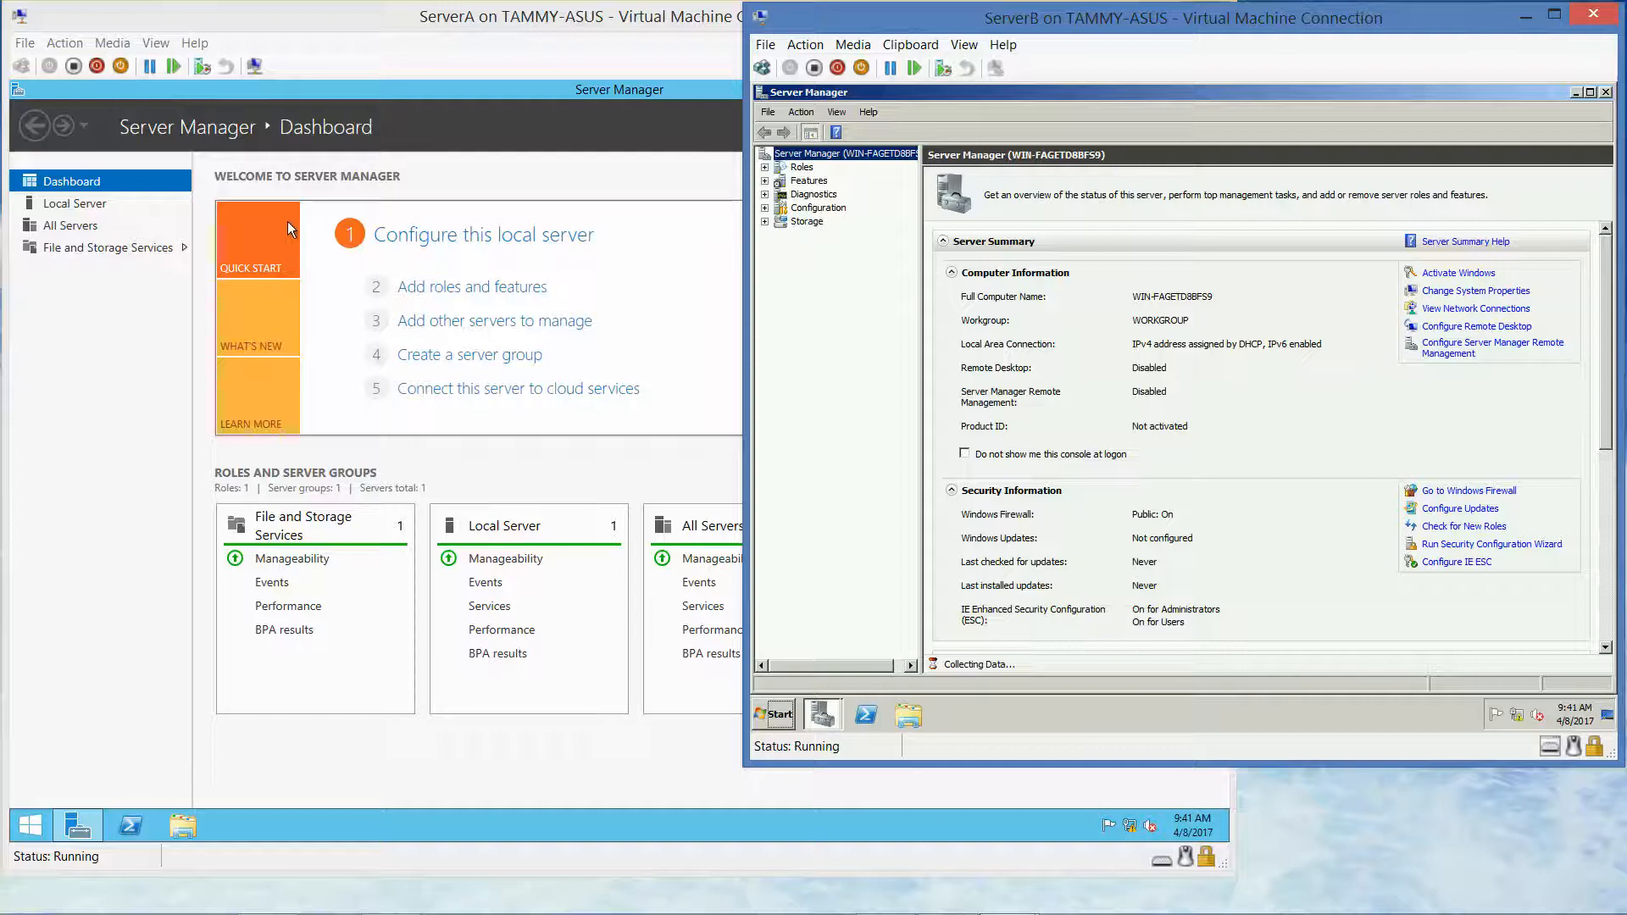
left_click(80, 210)
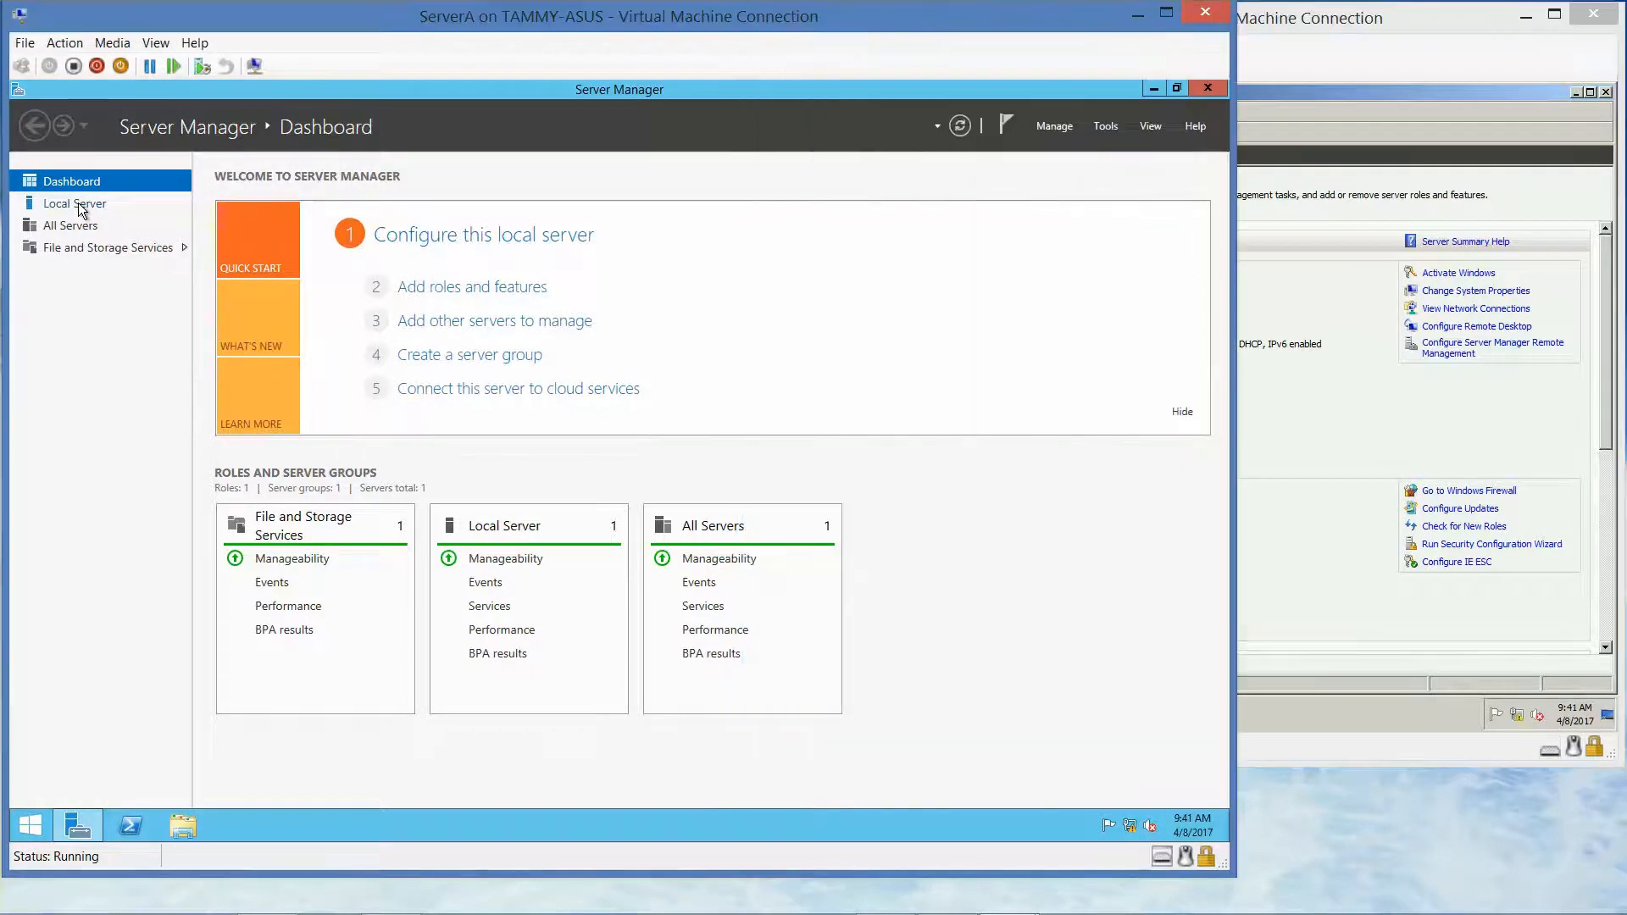
left_click(79, 205)
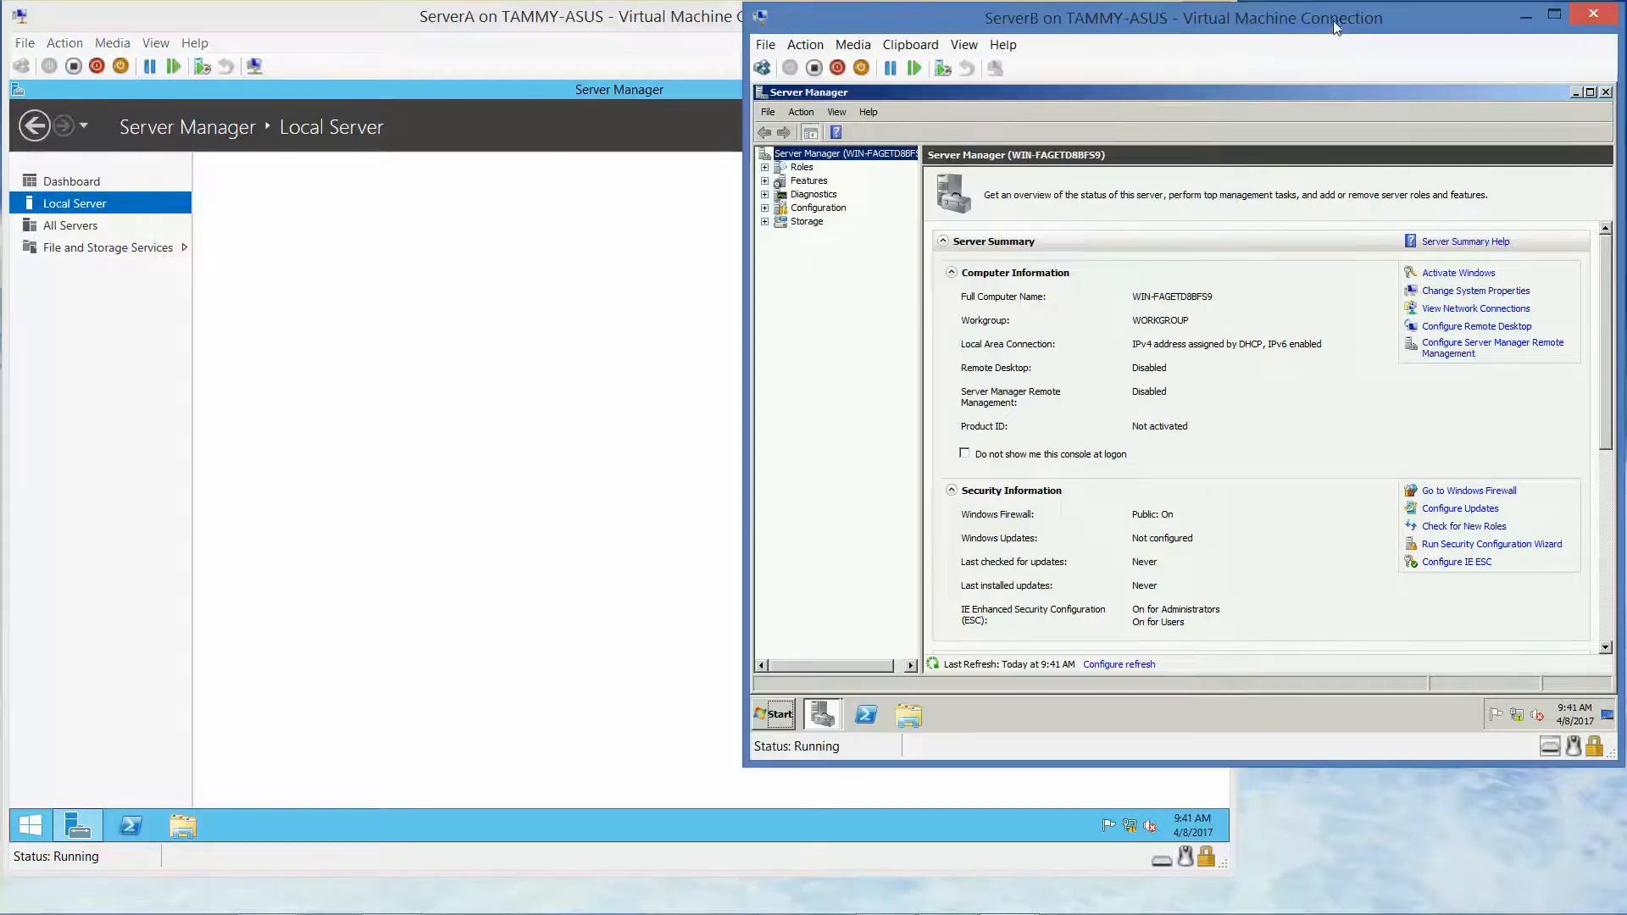
Browse ServerB's Server Manager tree via the Configuration node and return to the server summary
left_click(1336, 27)
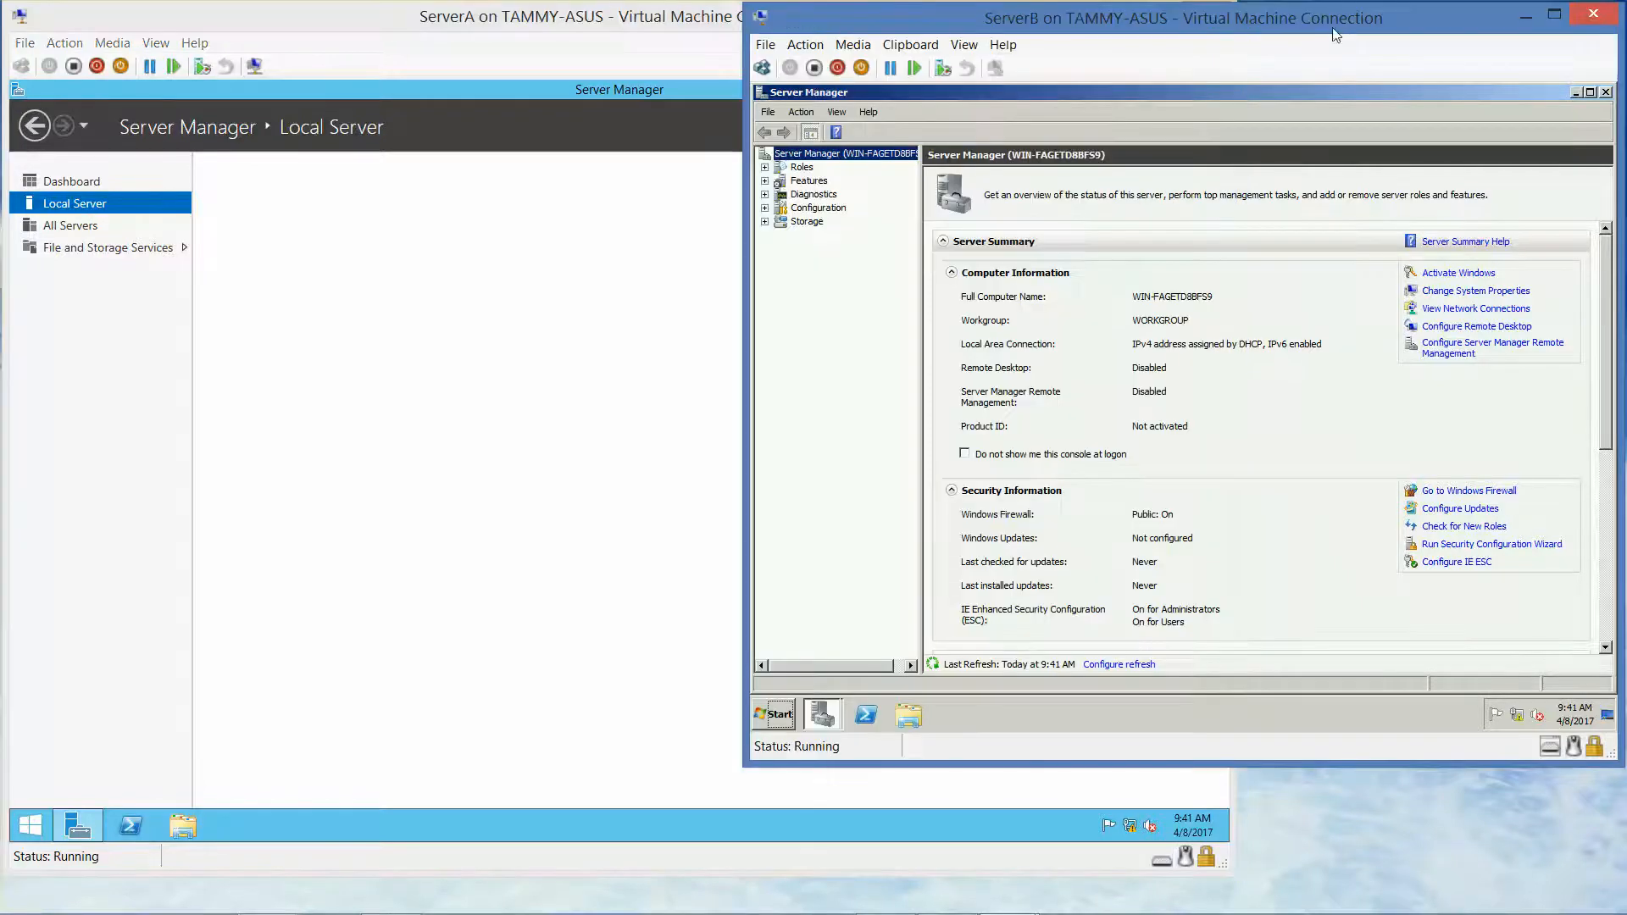
left_click(873, 156)
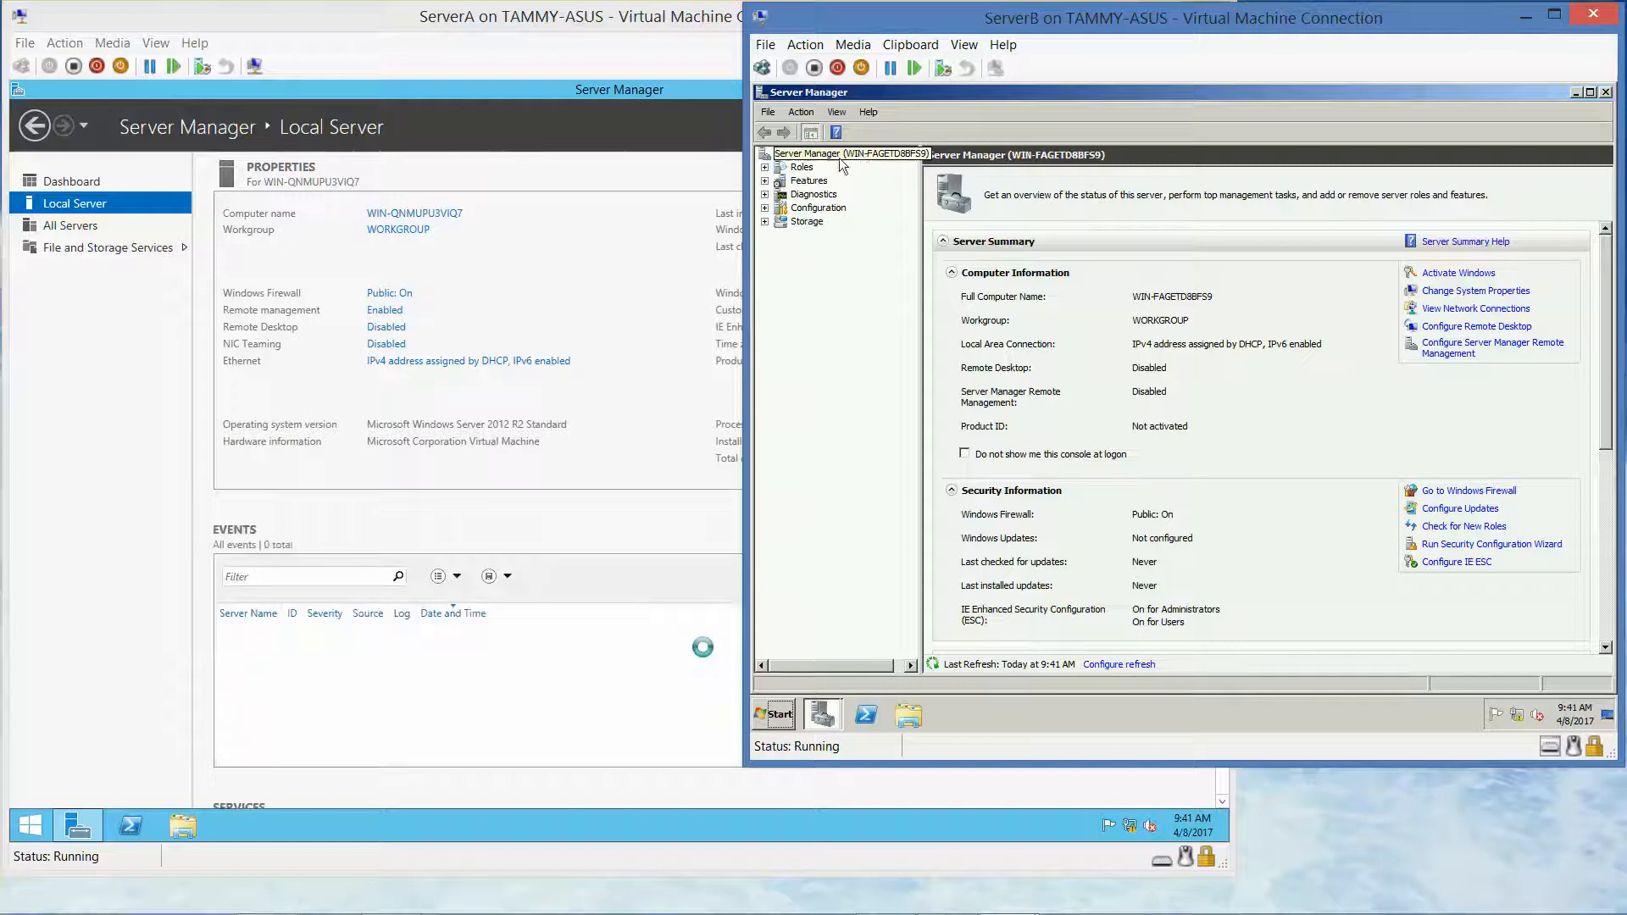
left_click(818, 211)
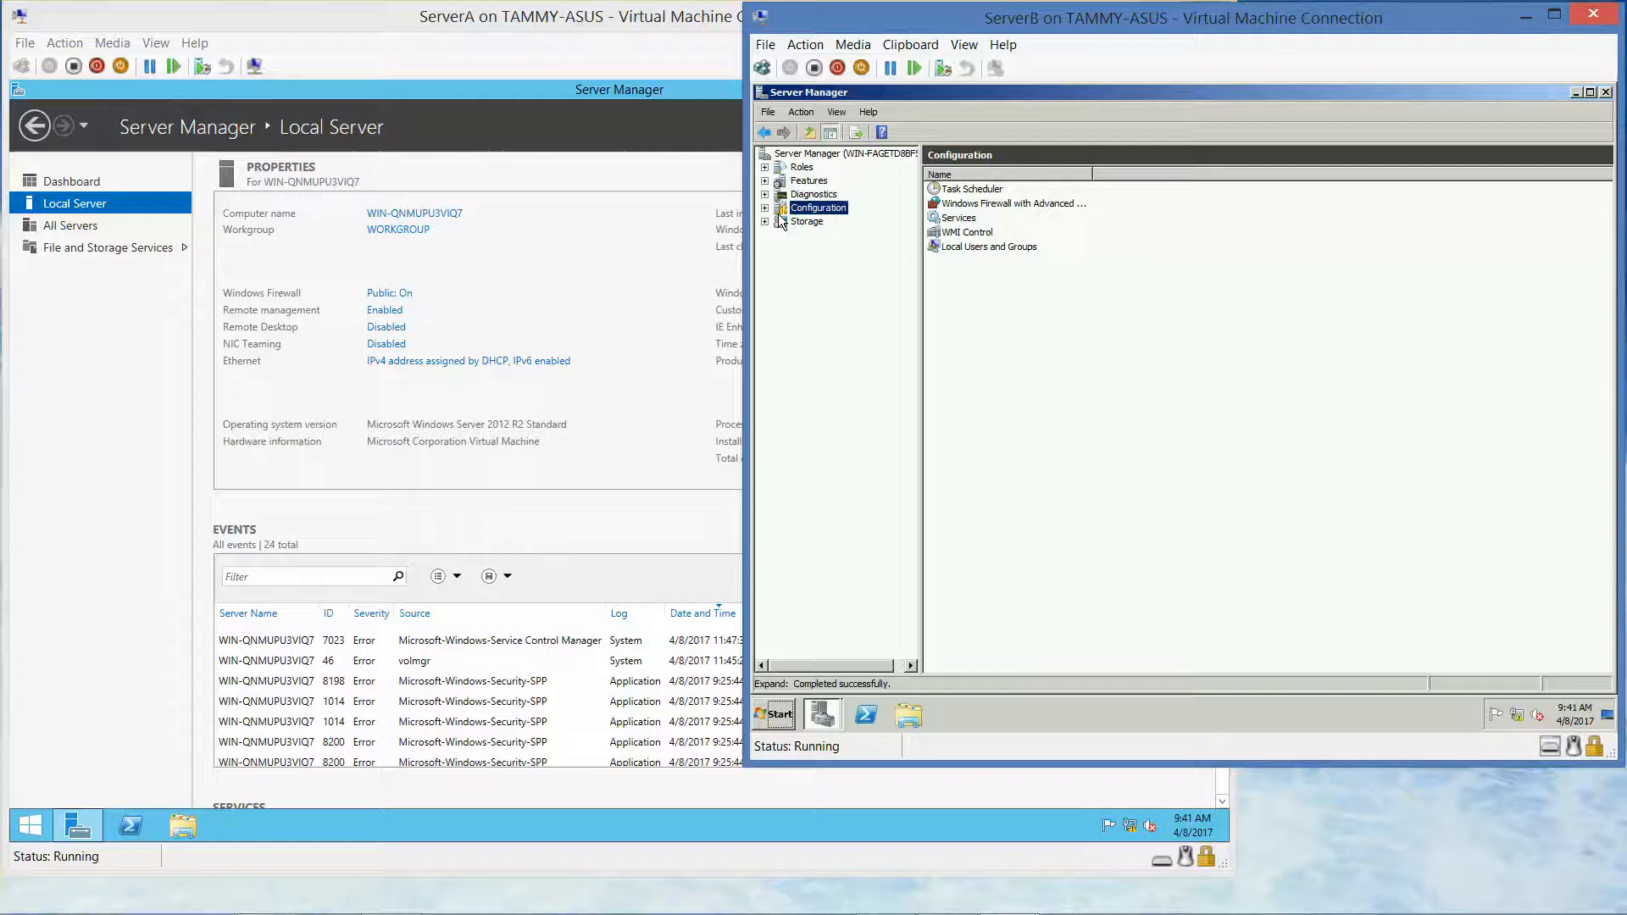
left_click(787, 154)
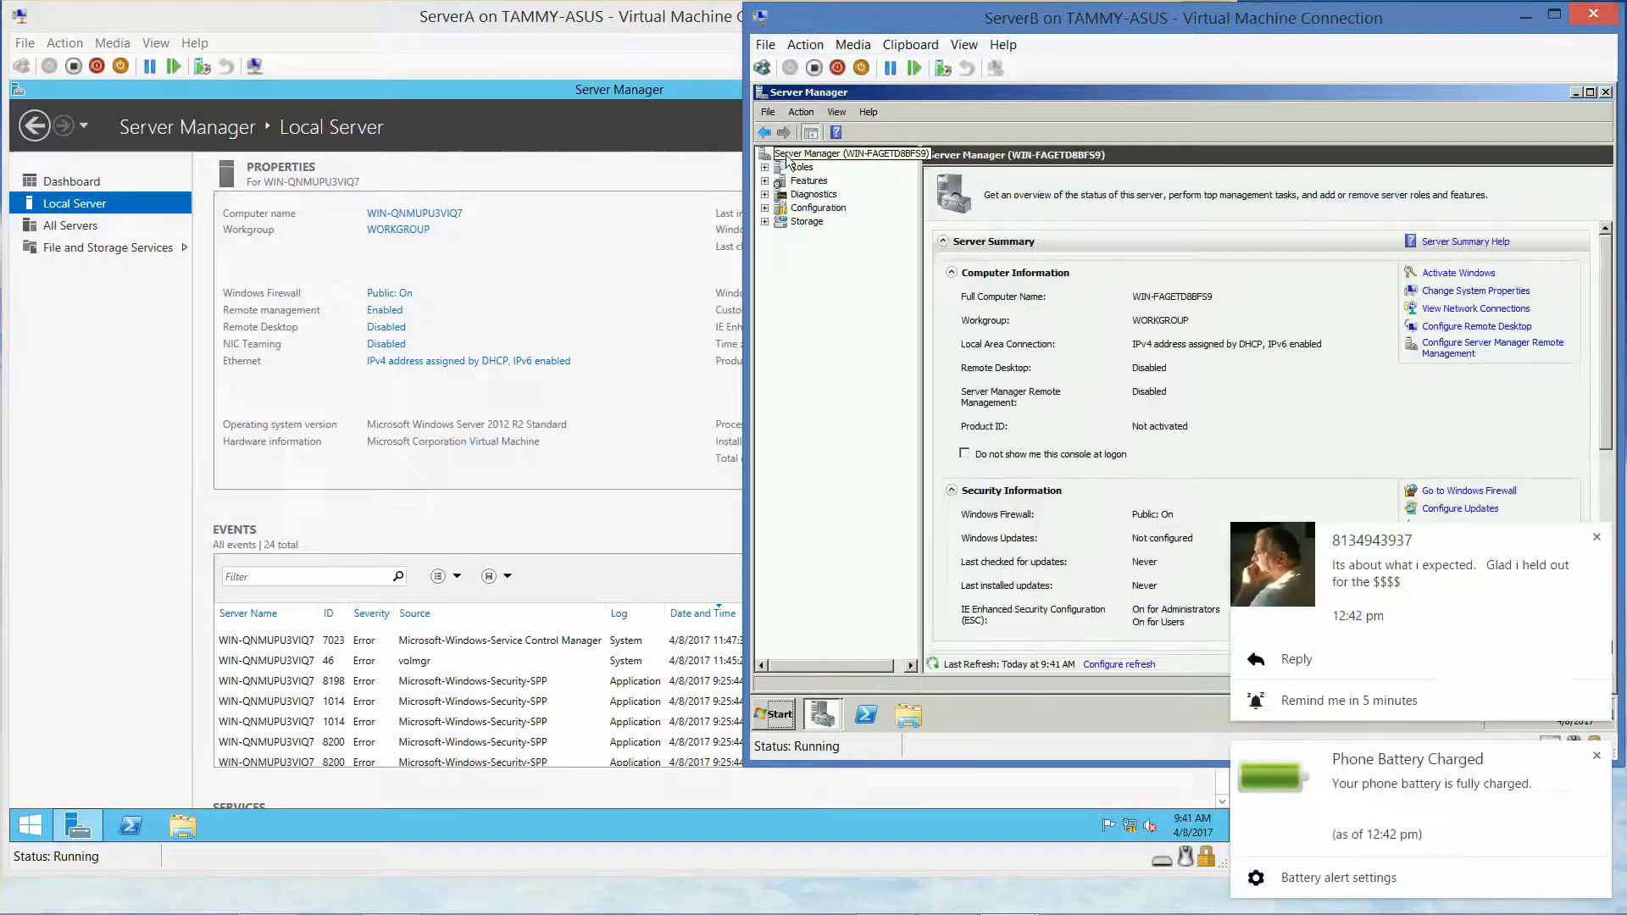
Dismiss the phone notifications, open ServerB's system properties, and bring ServerA's console forward
left_click(1596, 537)
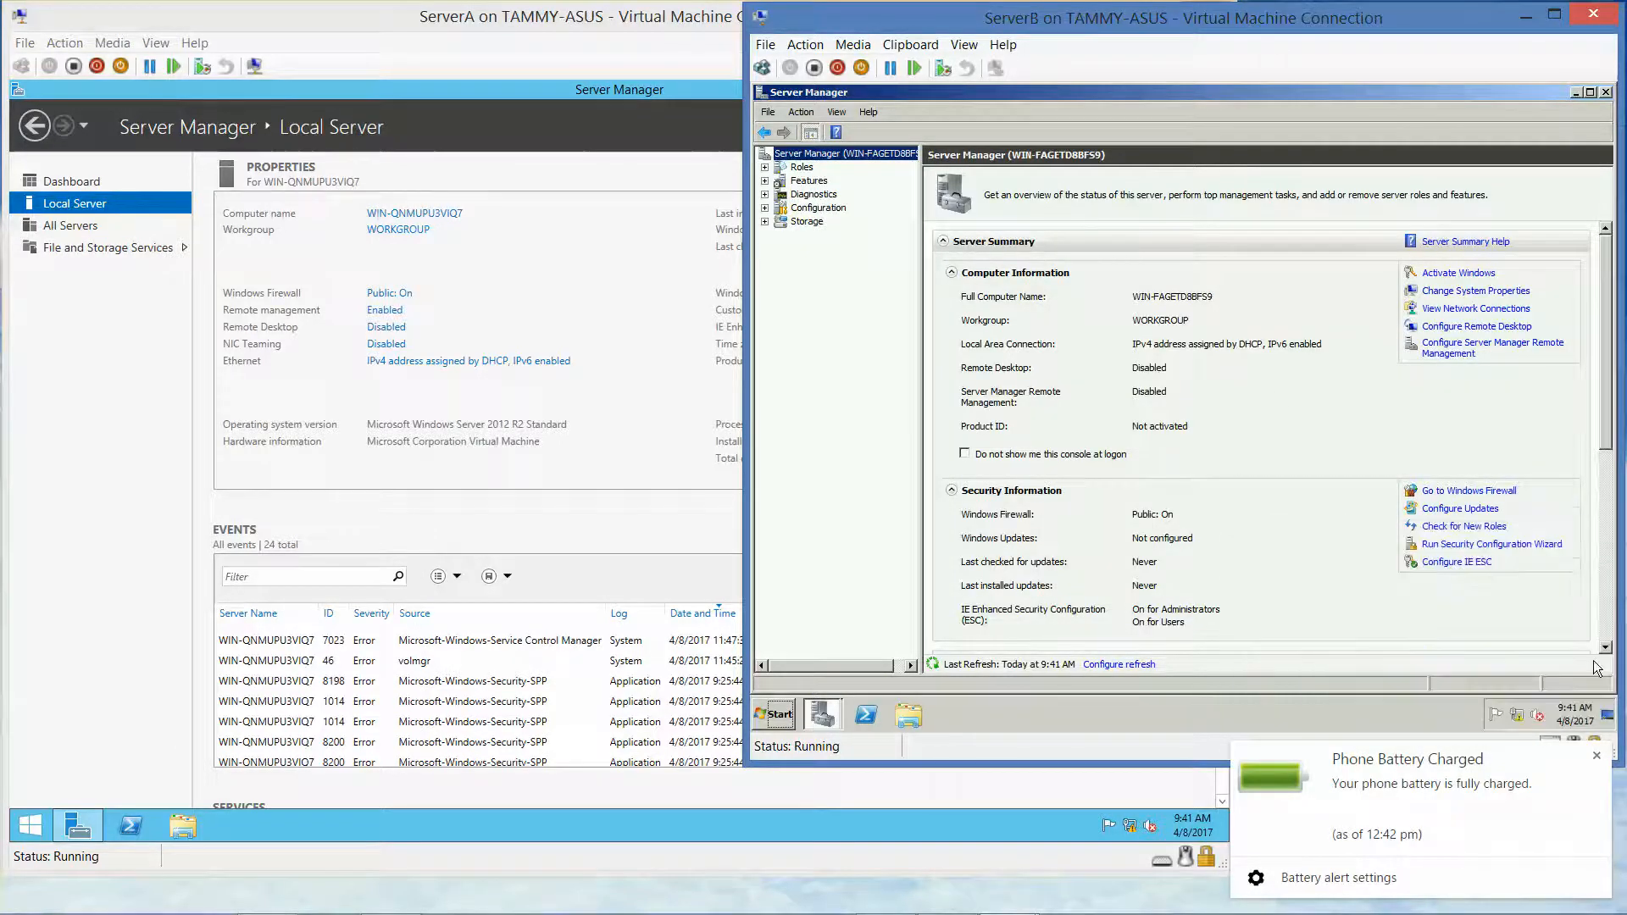
left_click(1596, 756)
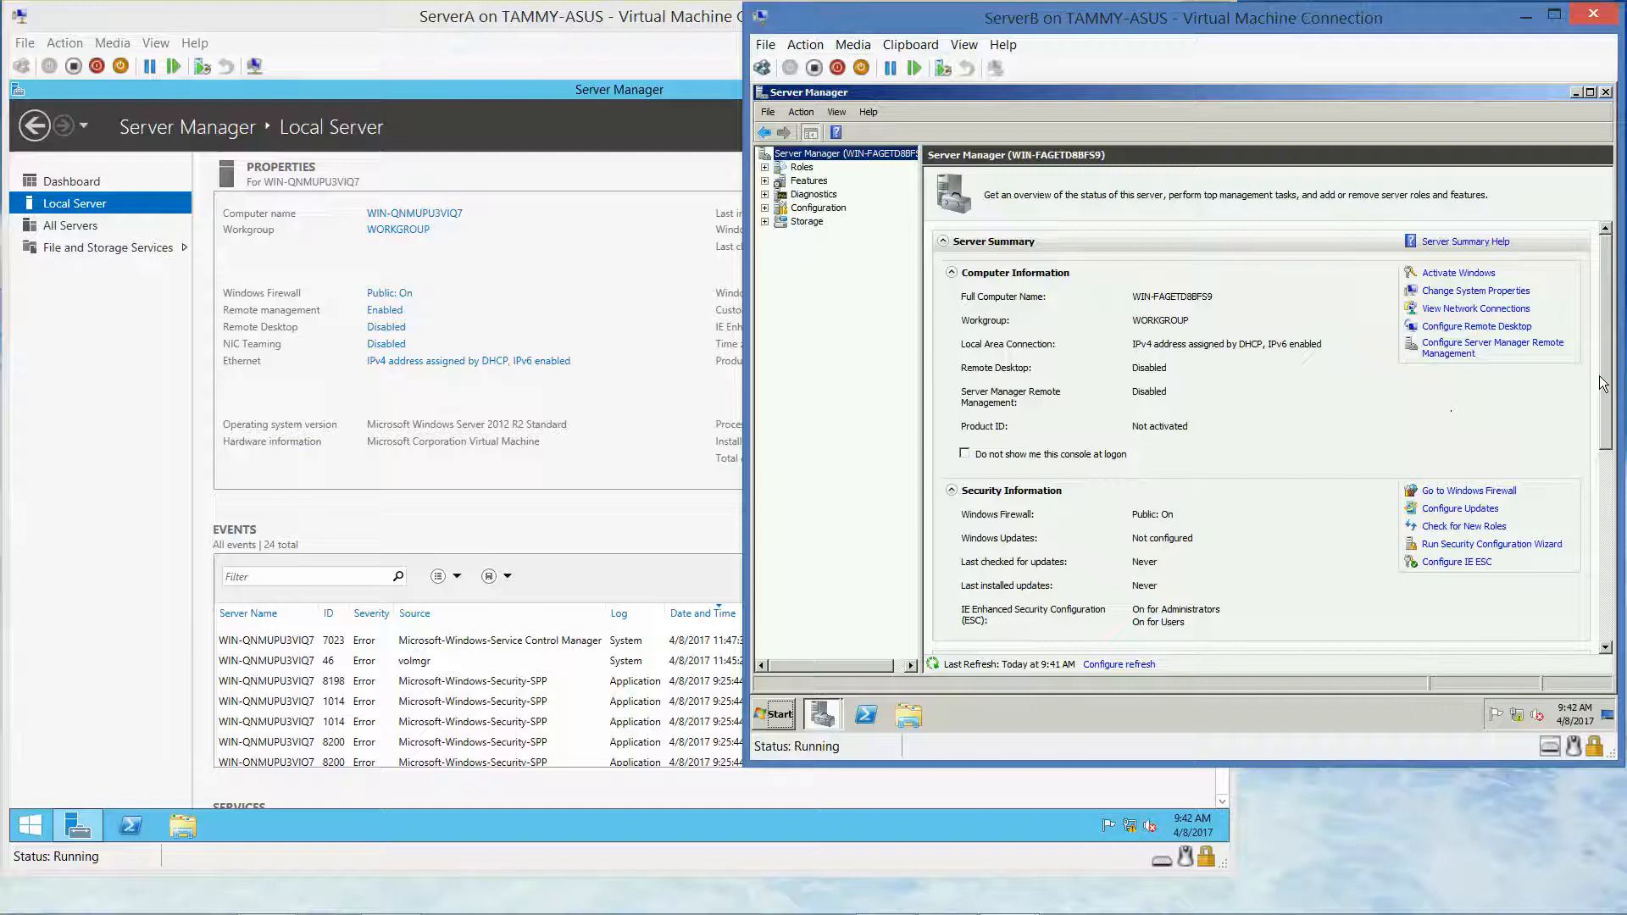
mouse_move(1606, 383)
left_mouse_down()
mouse_move(1624, 603)
mouse_move(1625, 373)
left_mouse_up()
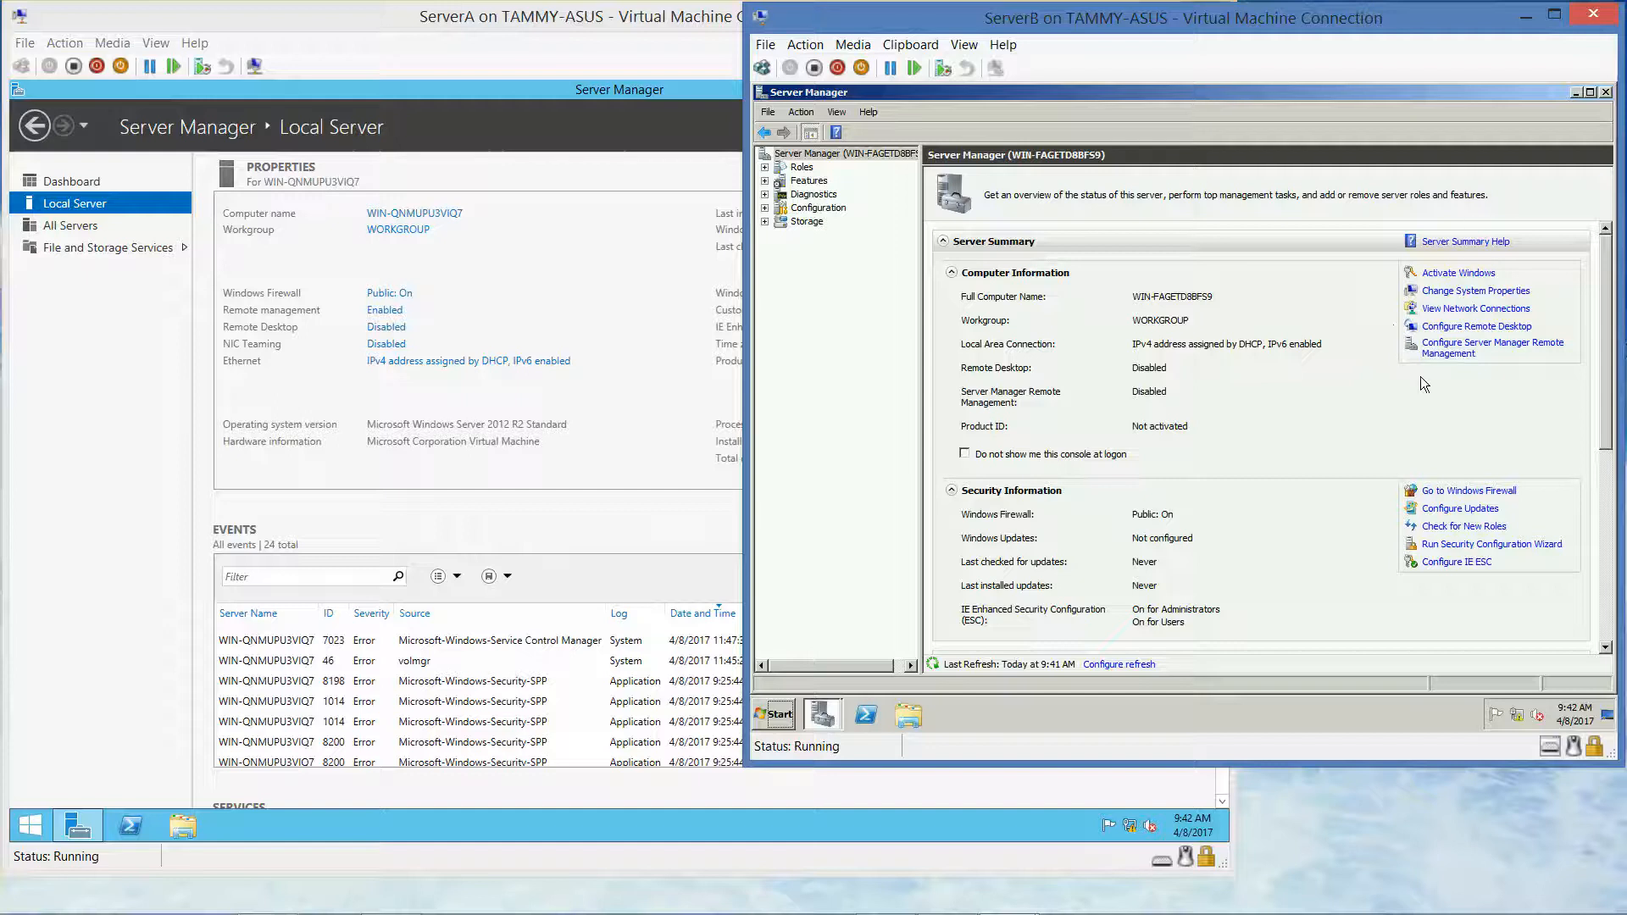
left_click(1458, 294)
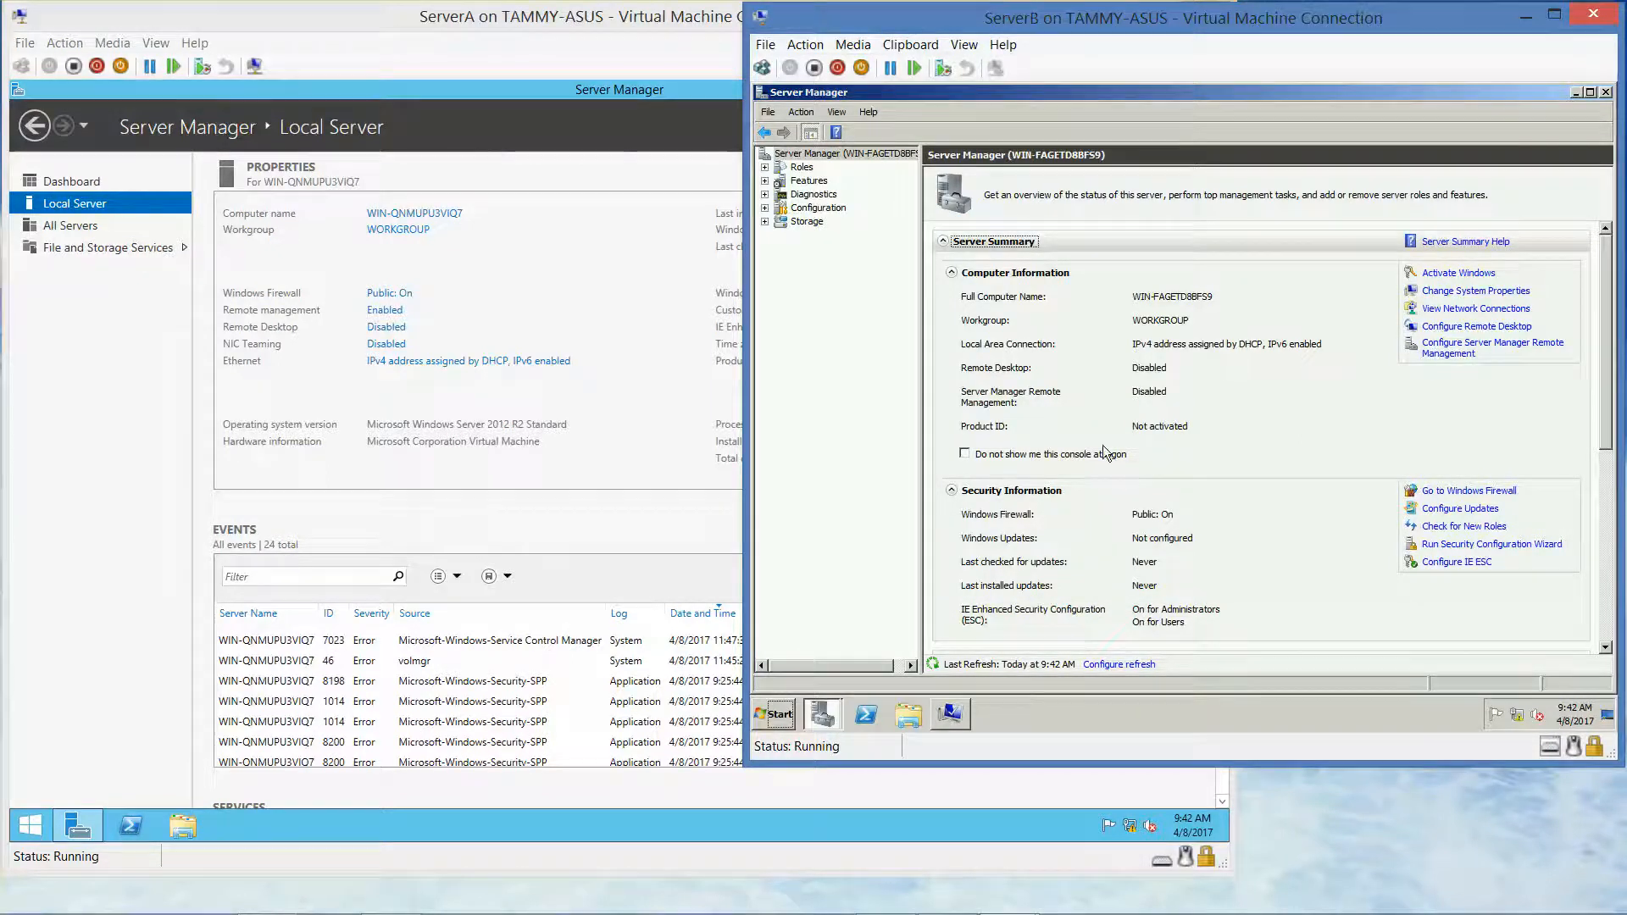
left_click(607, 85)
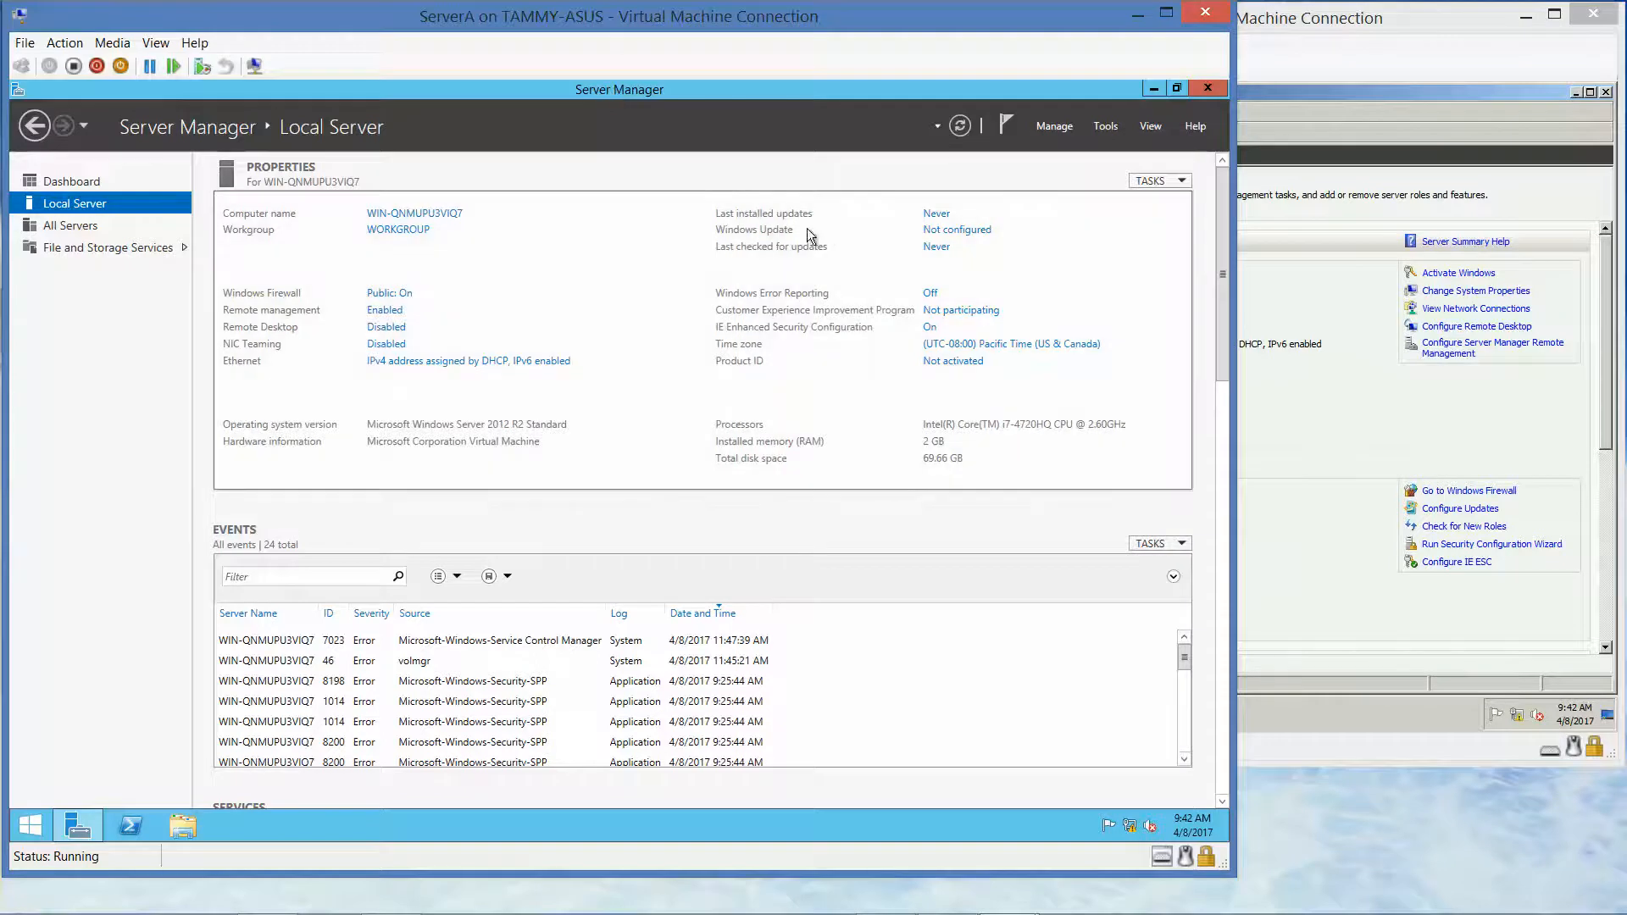
Change ServerA's time zone to (UTC-05:00) Eastern Time (US & Canada) from its Local Server page
left_click(1072, 347)
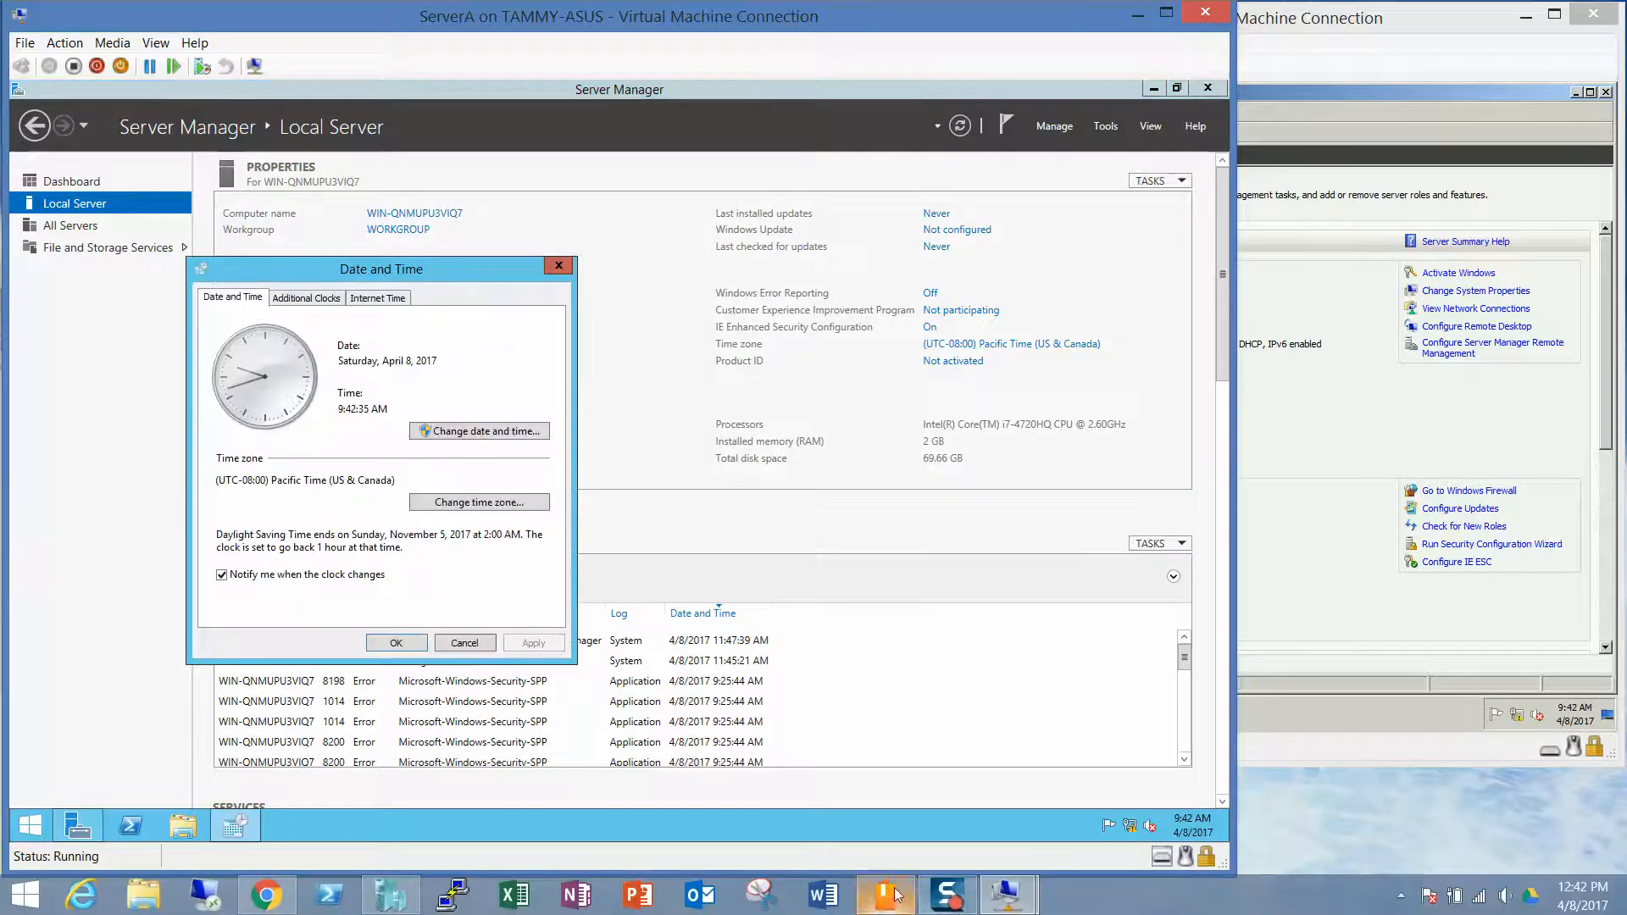
left_click(488, 502)
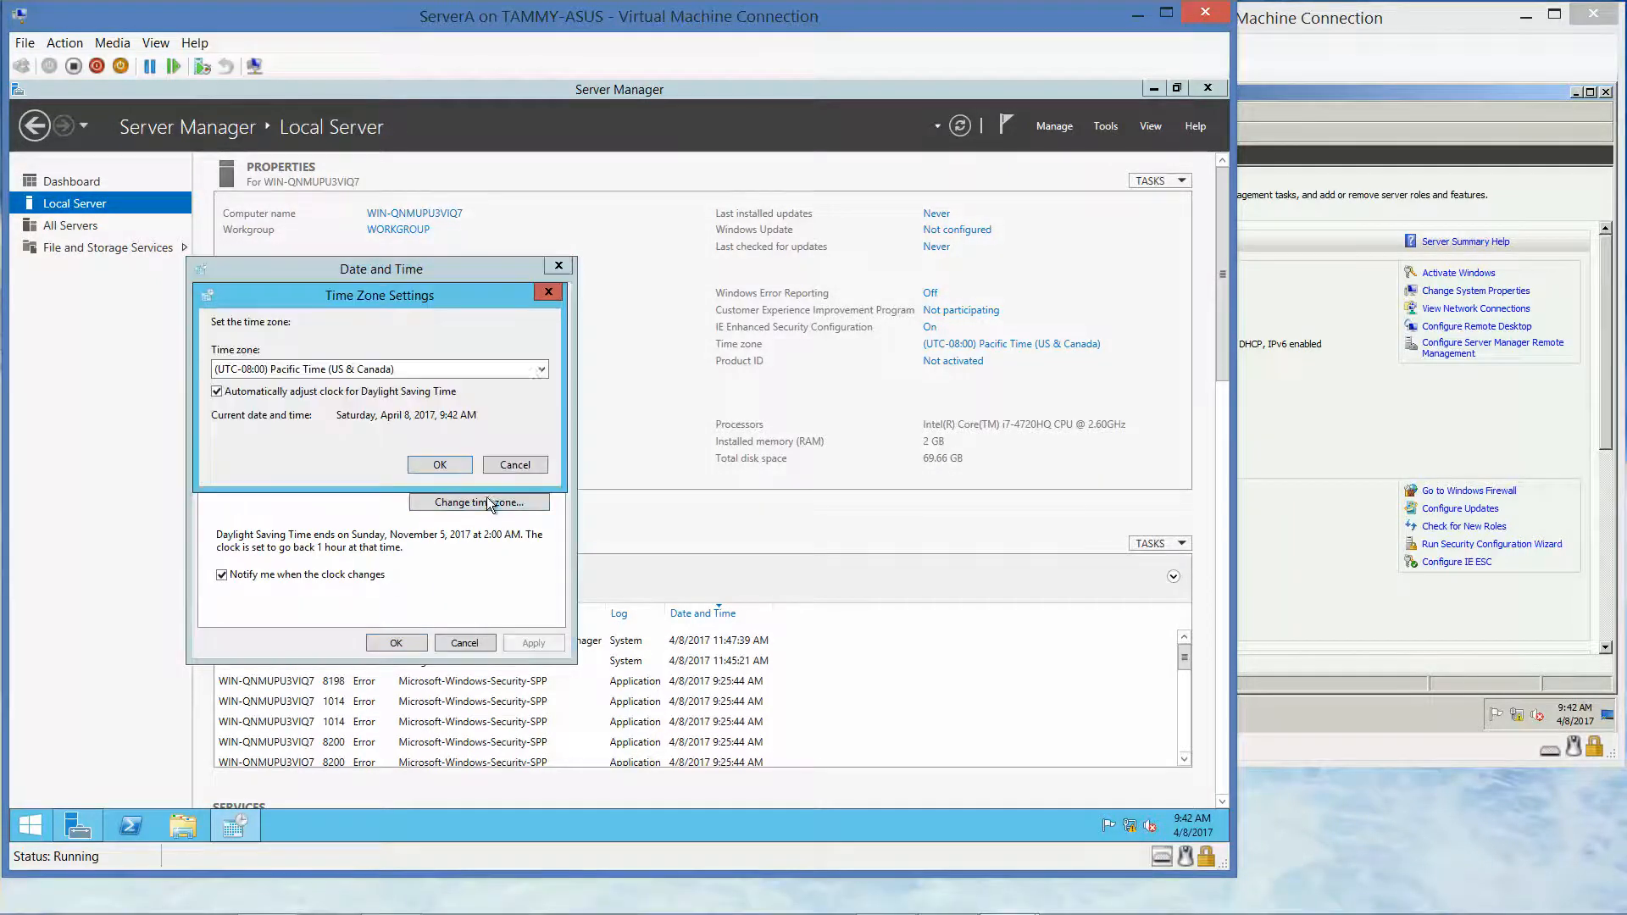
left_click(486, 369)
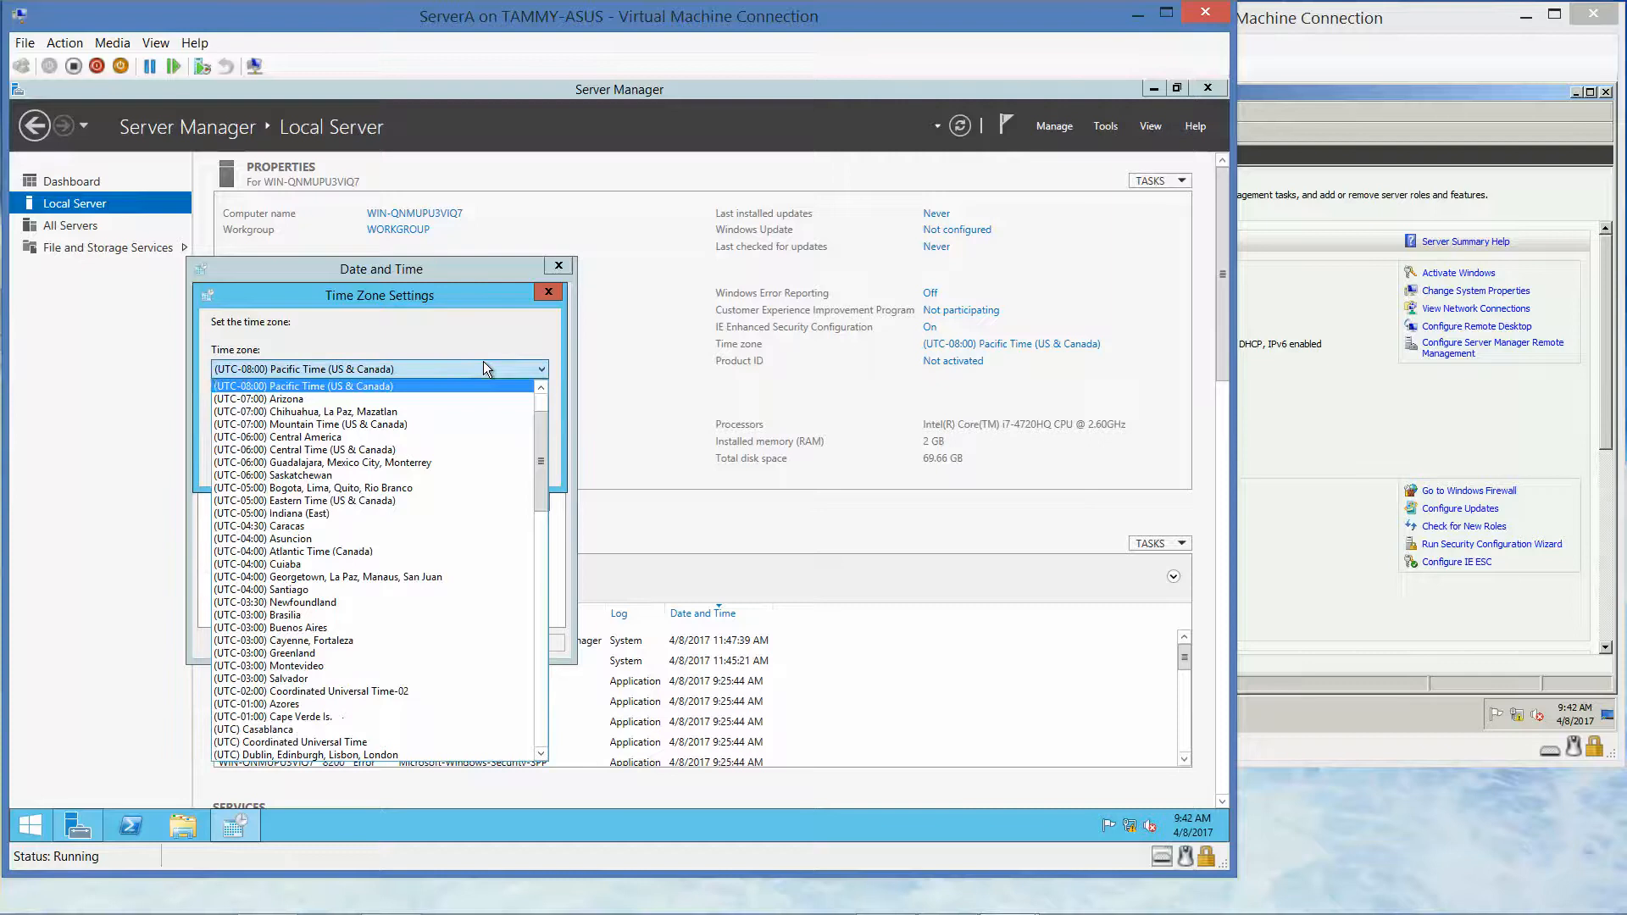
left_click(390, 501)
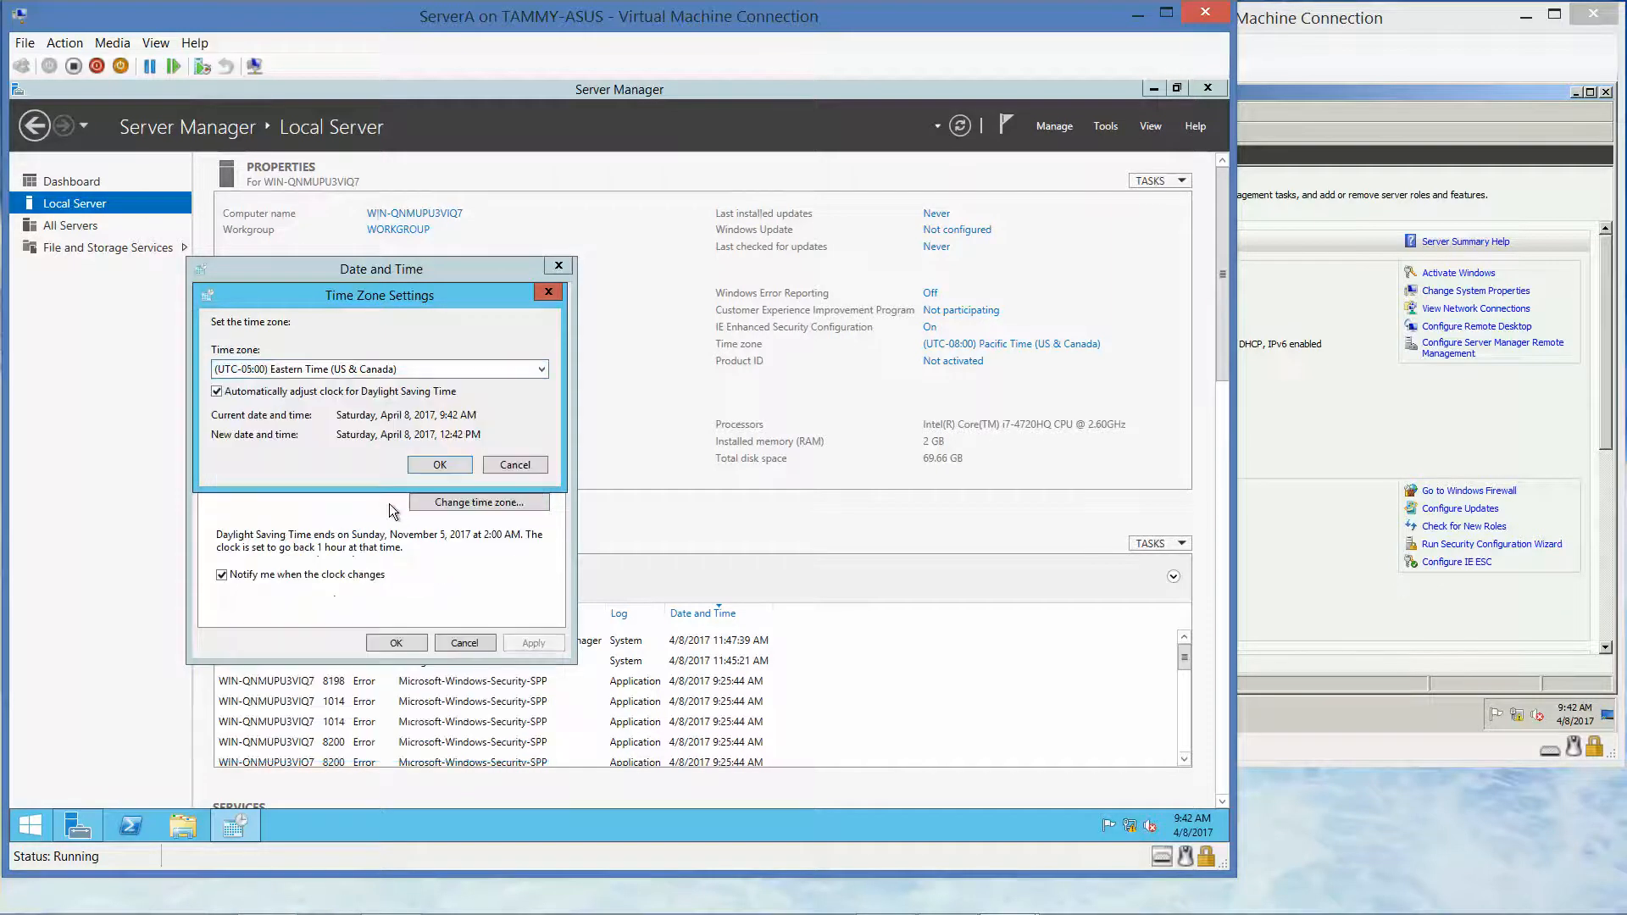
left_click(426, 465)
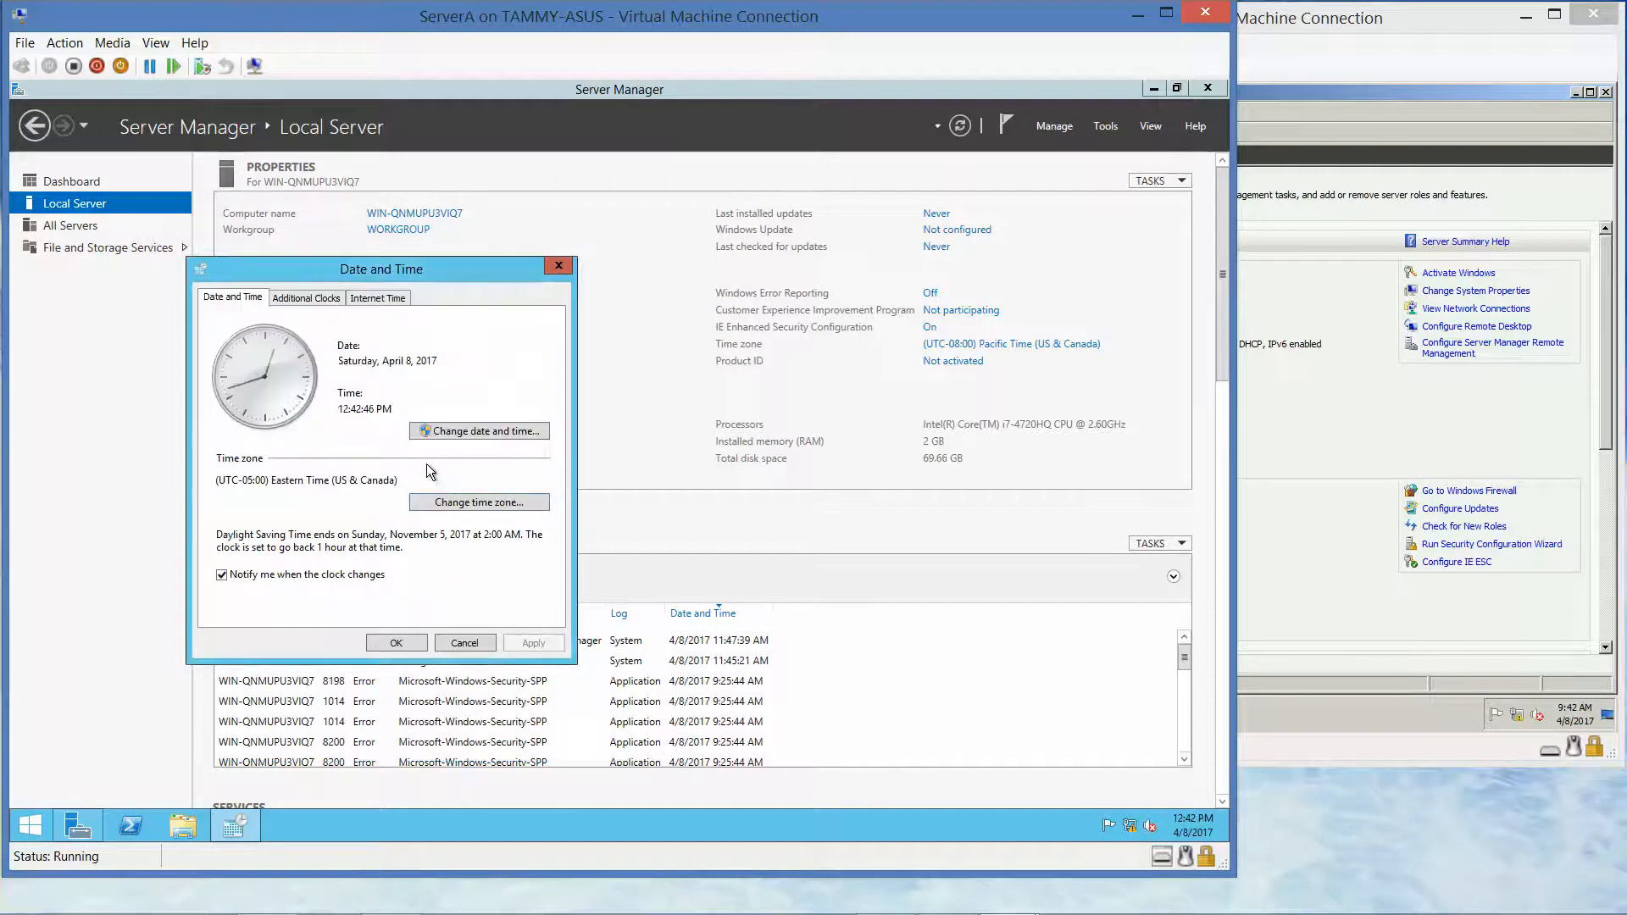
left_click(396, 642)
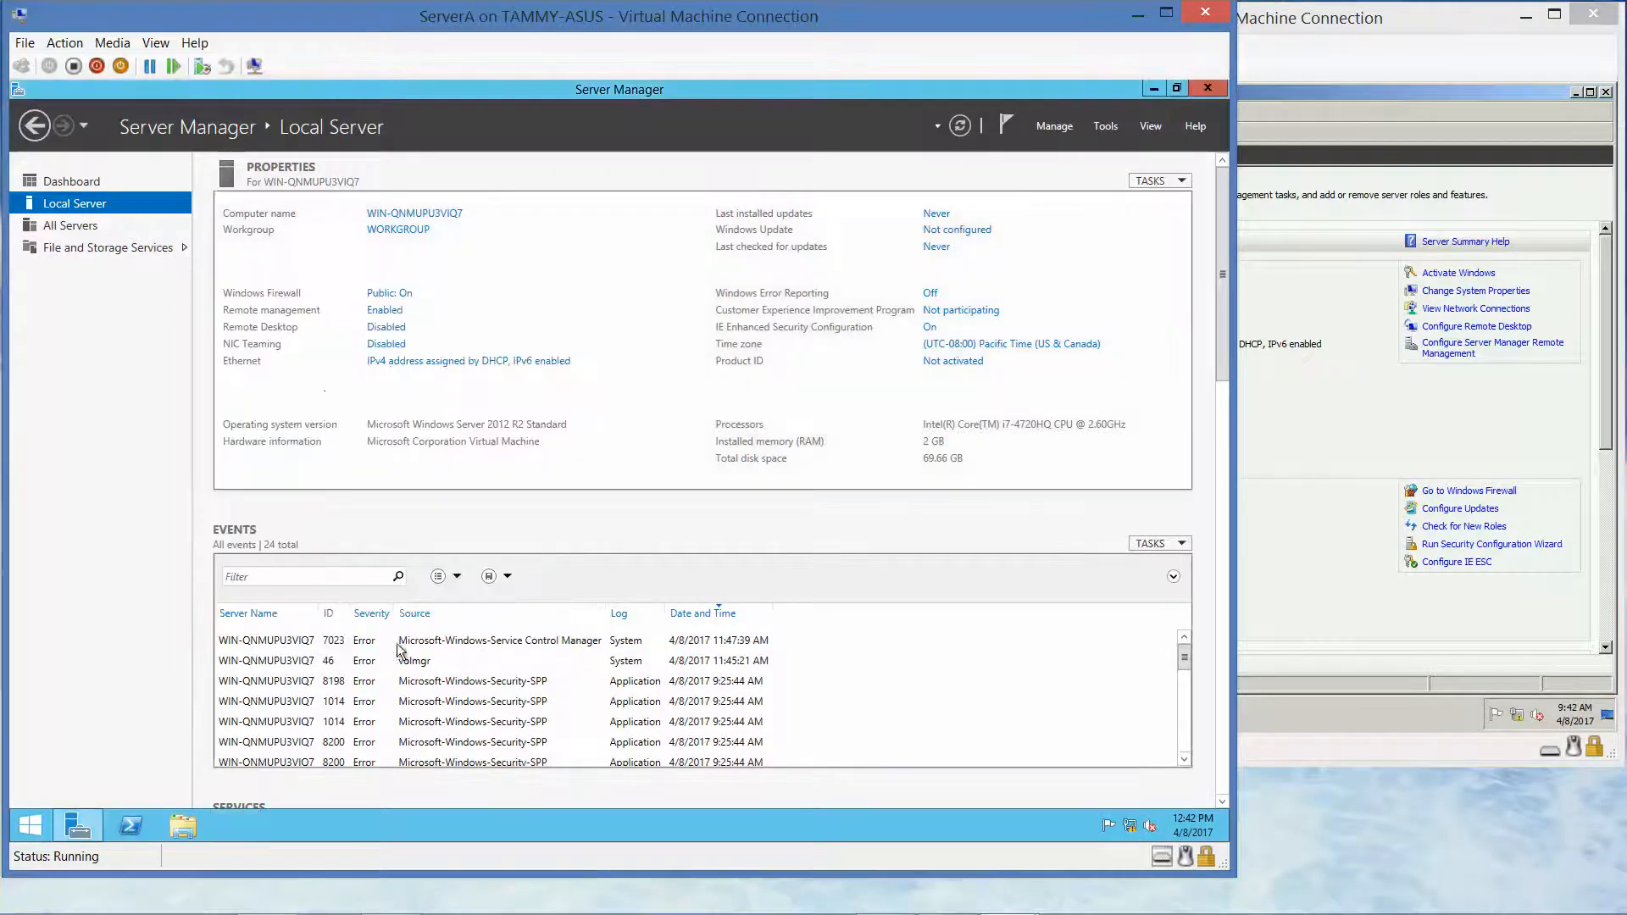
left_click(1385, 711)
Switch ServerB to Eastern Time (US & Canada) through the taskbar clock's date and time settings
mouse_move(1577, 712)
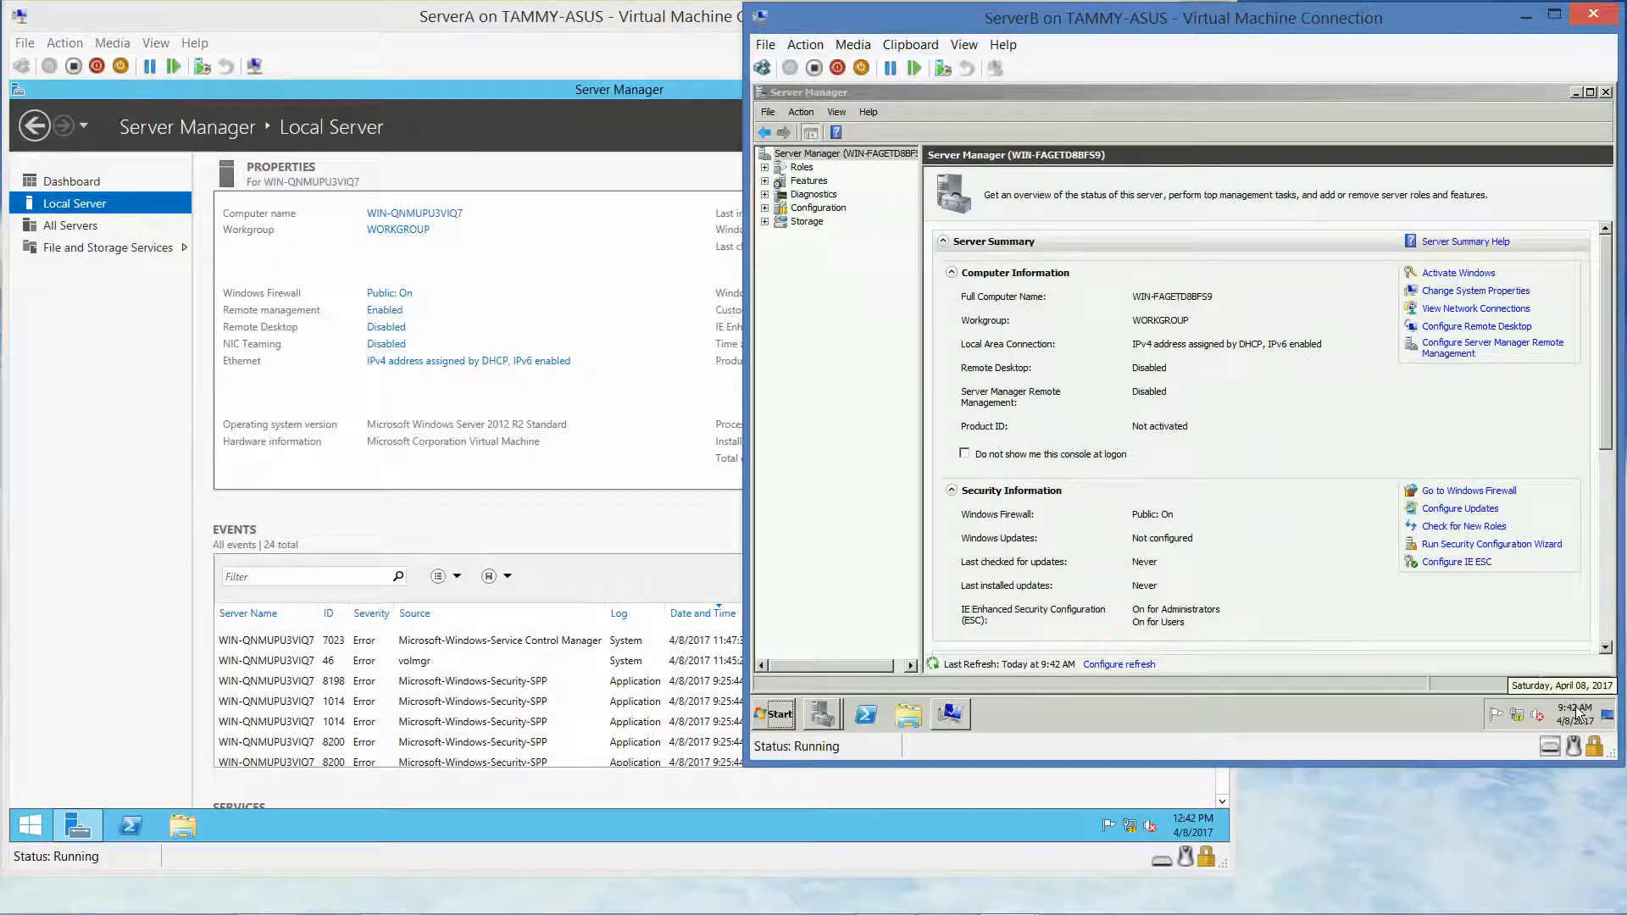
left_click(1577, 714)
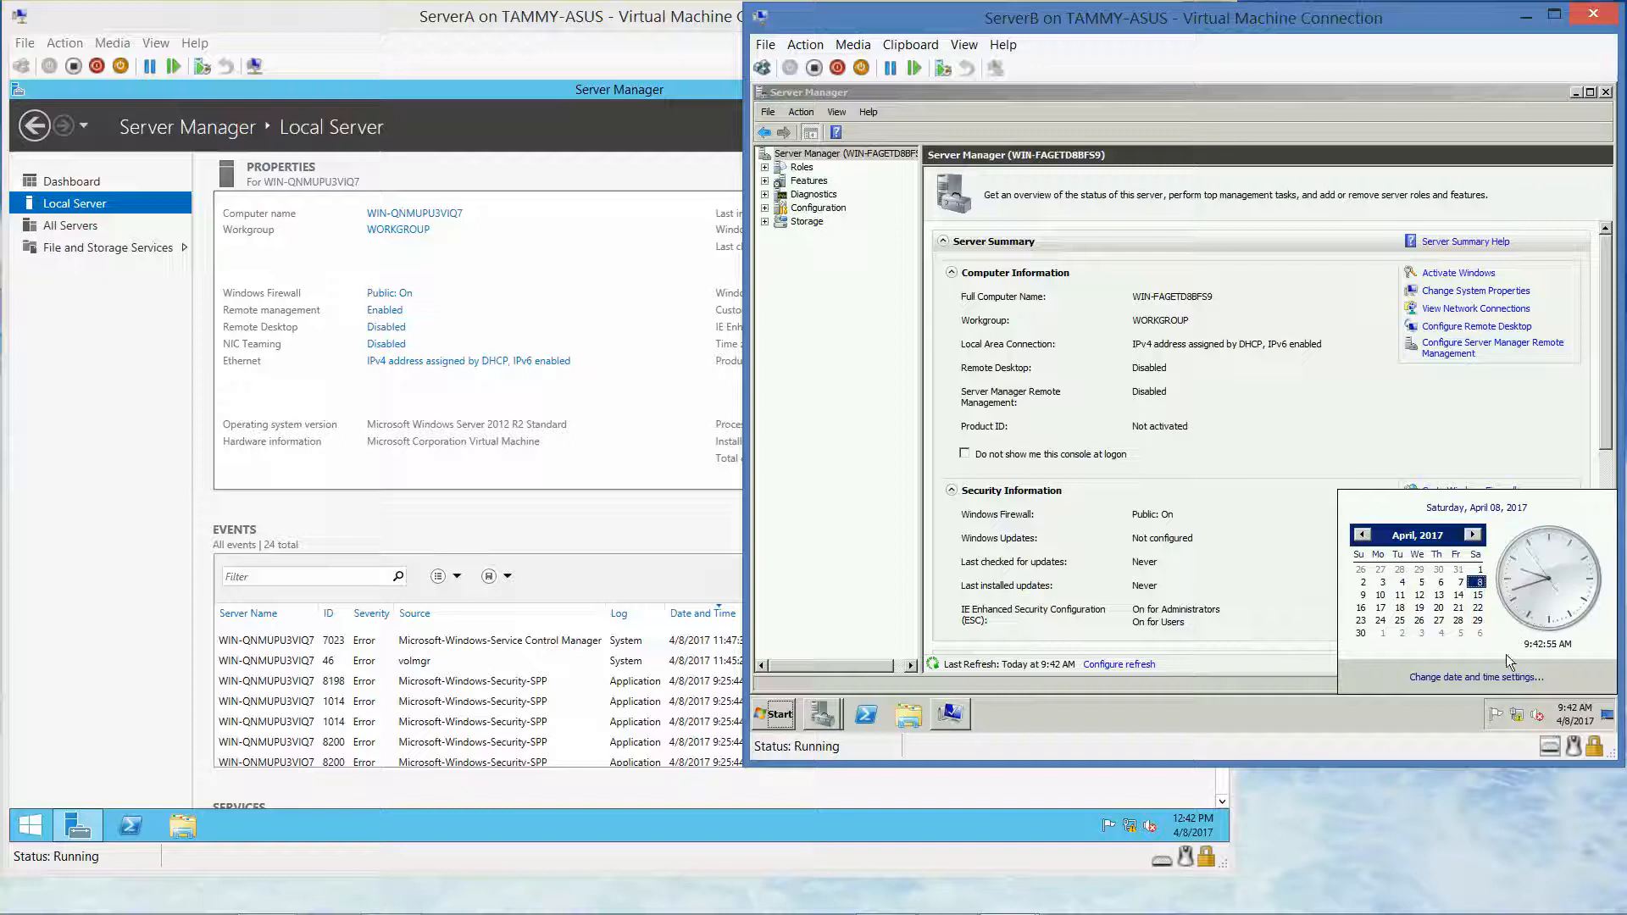
left_click(1491, 677)
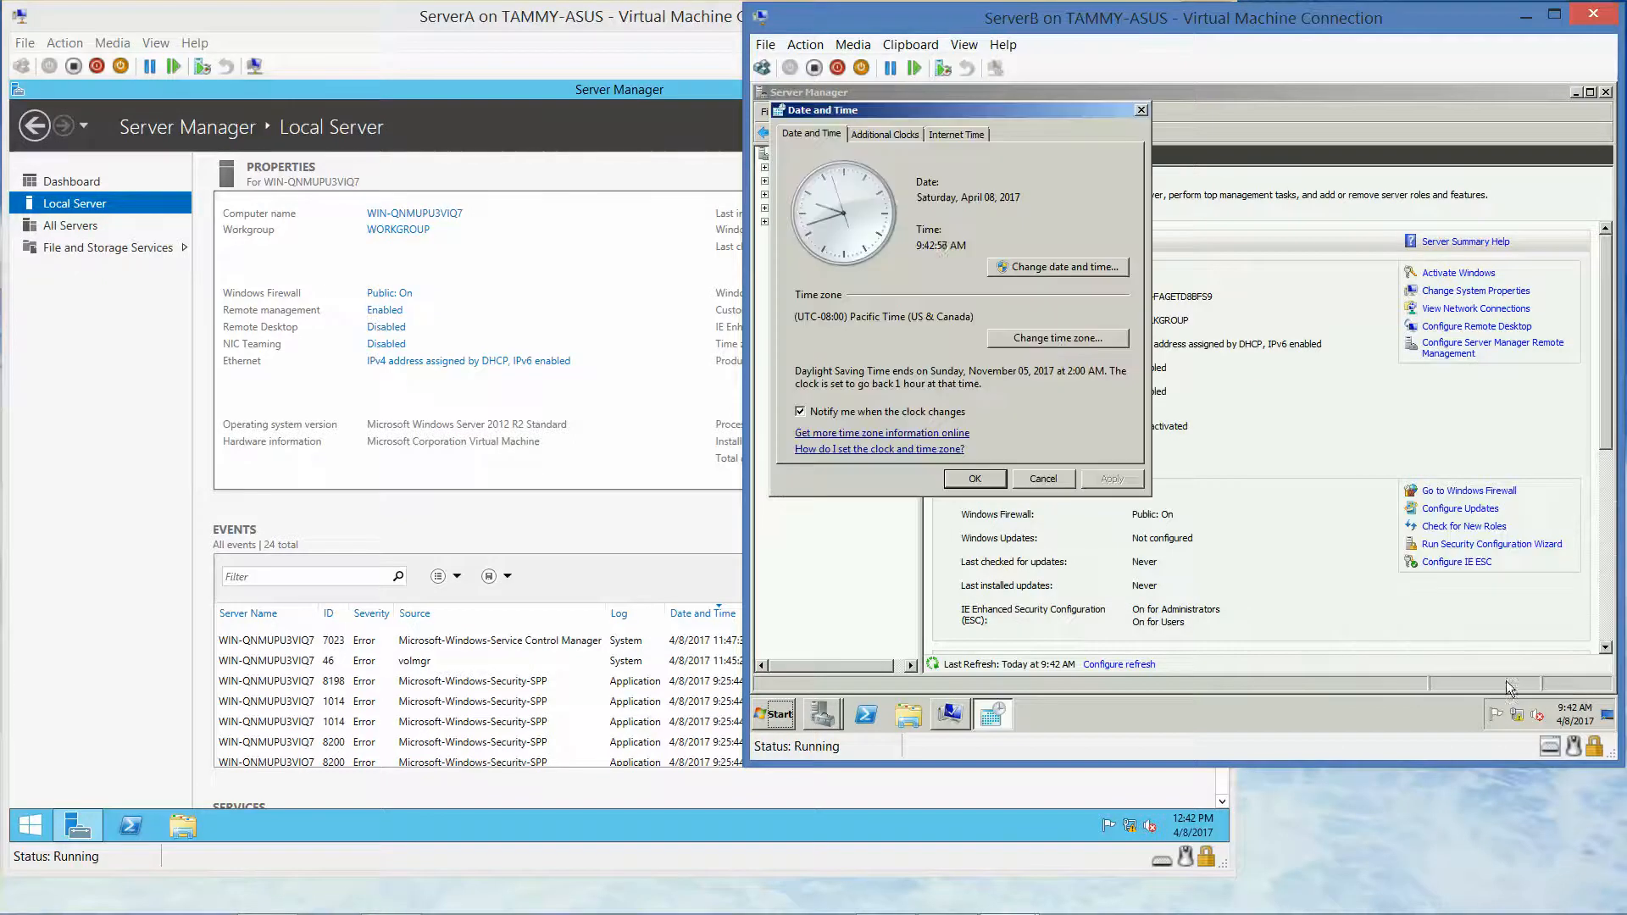
left_click(1056, 338)
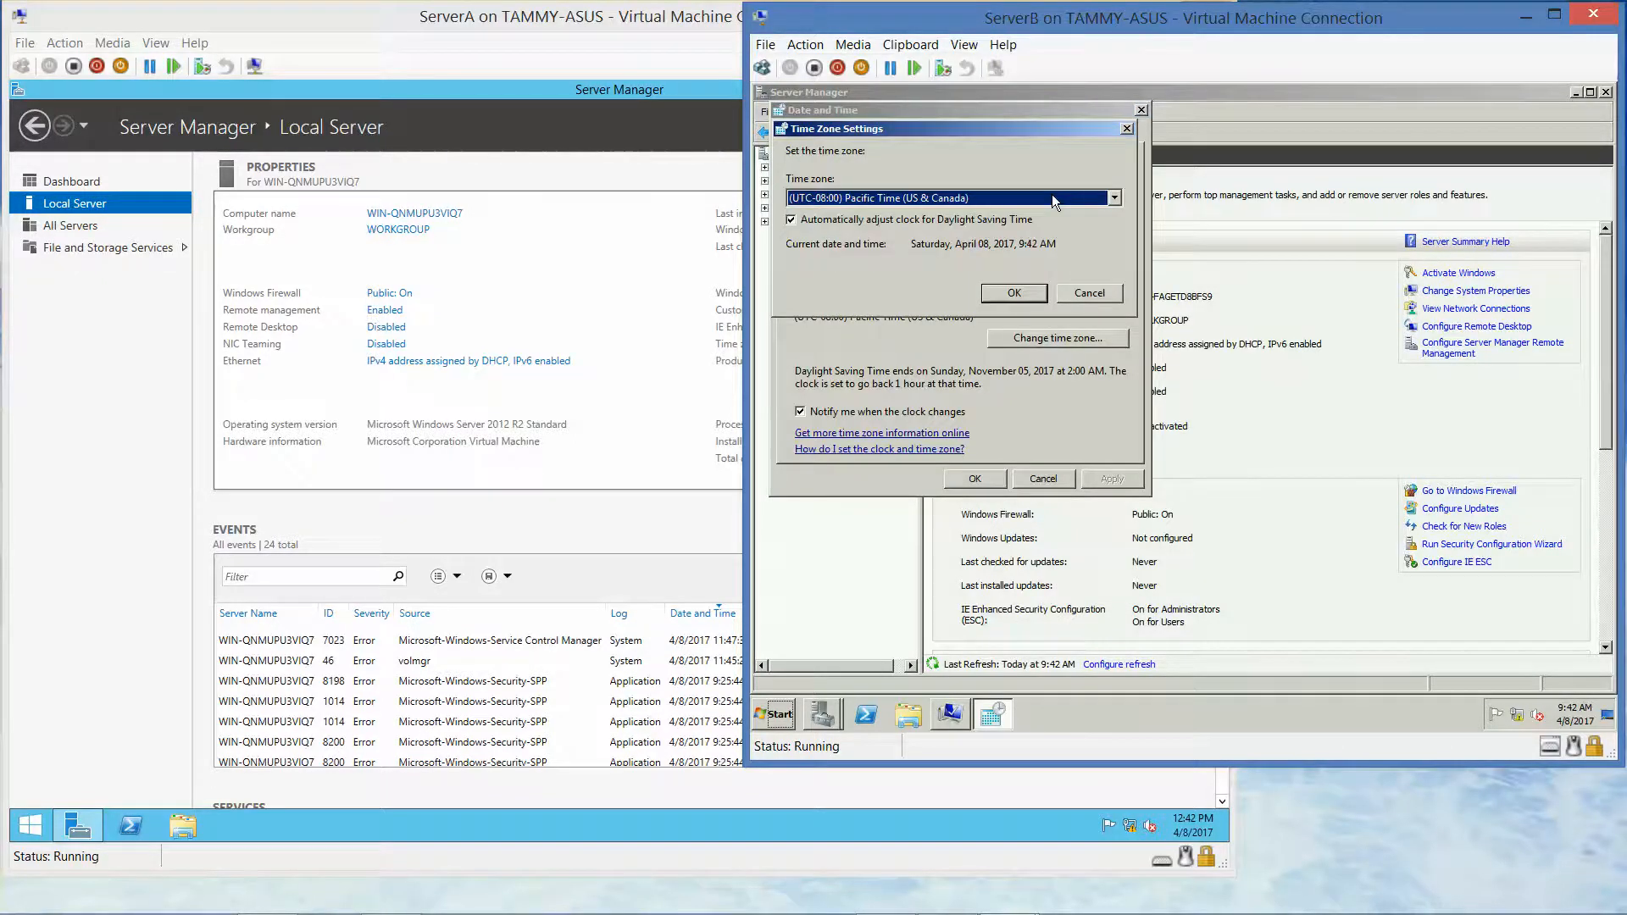
left_click(1051, 196)
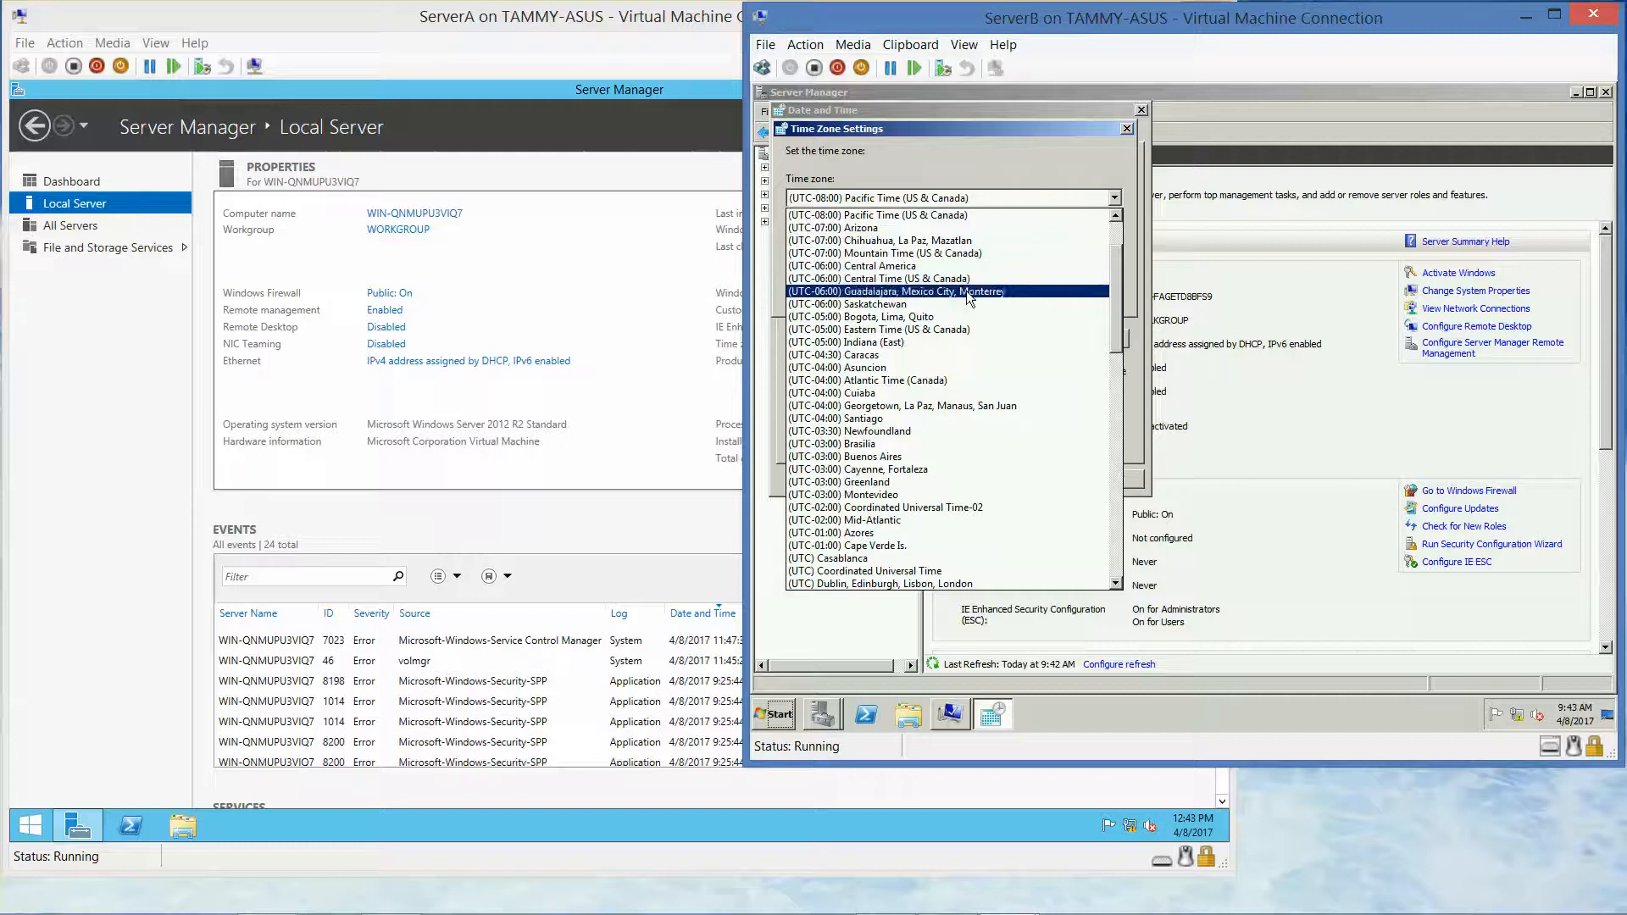
left_click(952, 332)
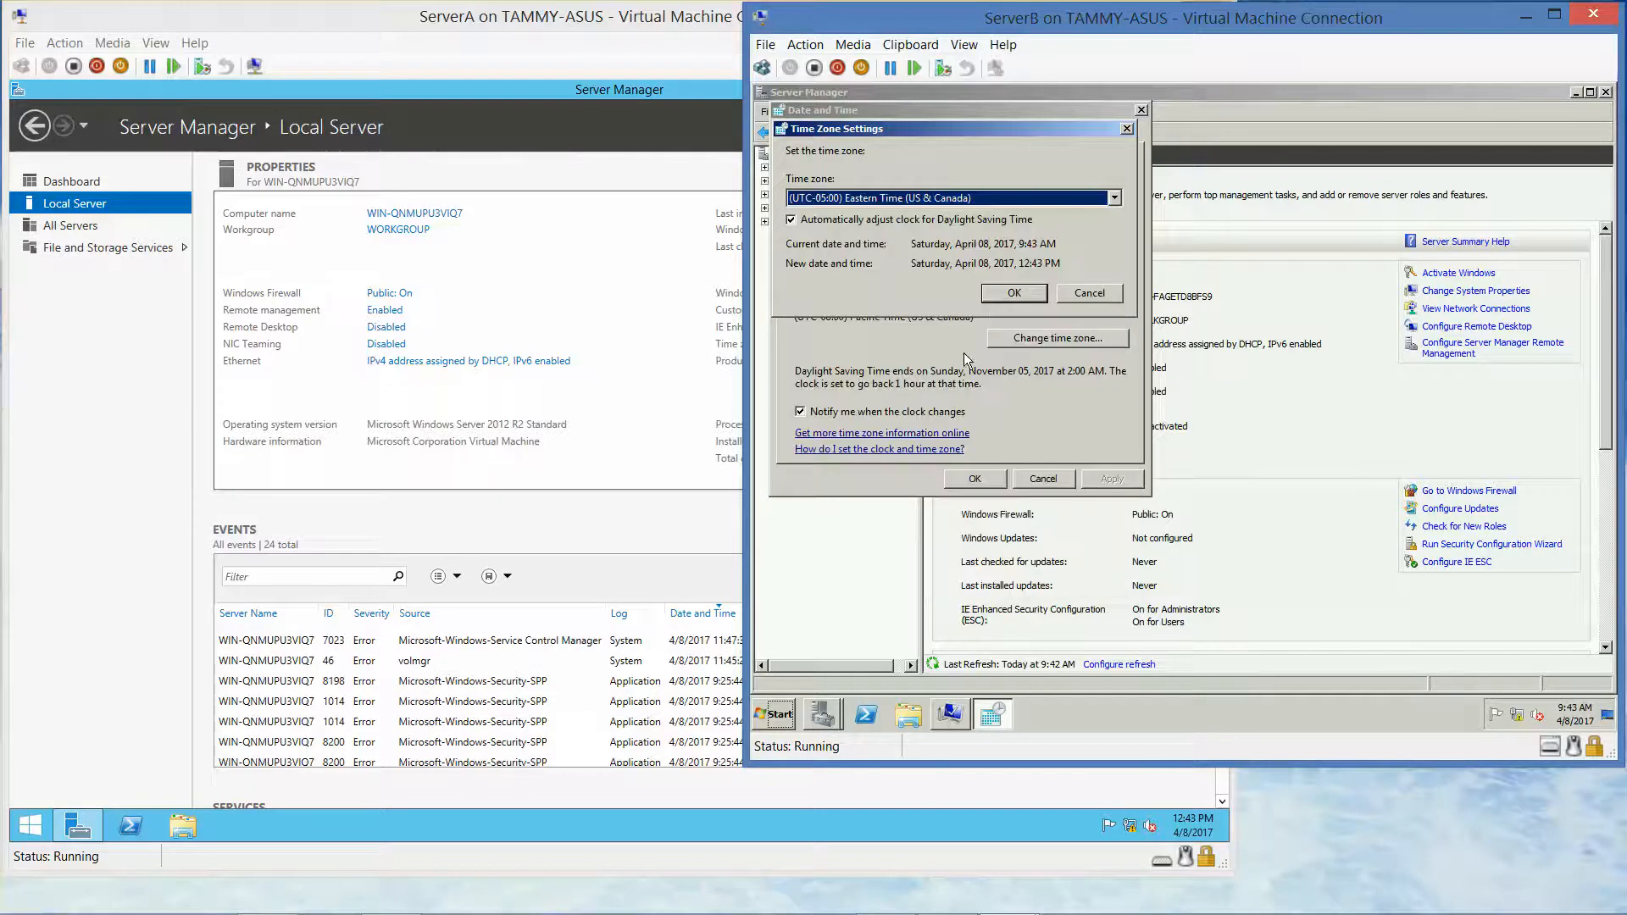
left_click(1006, 293)
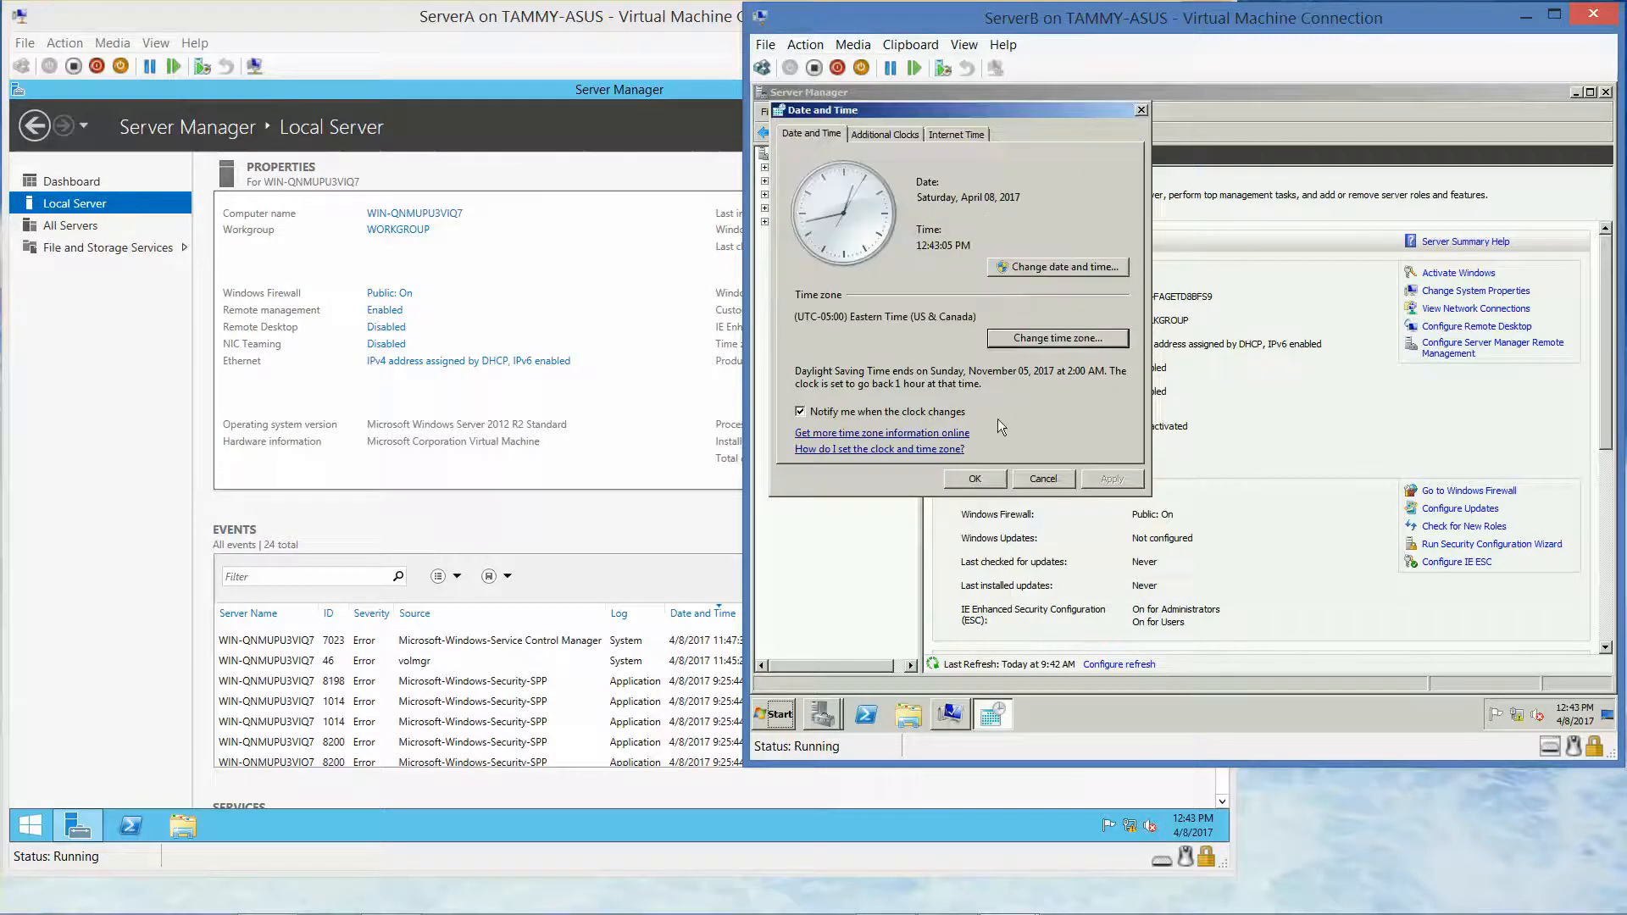
left_click(977, 479)
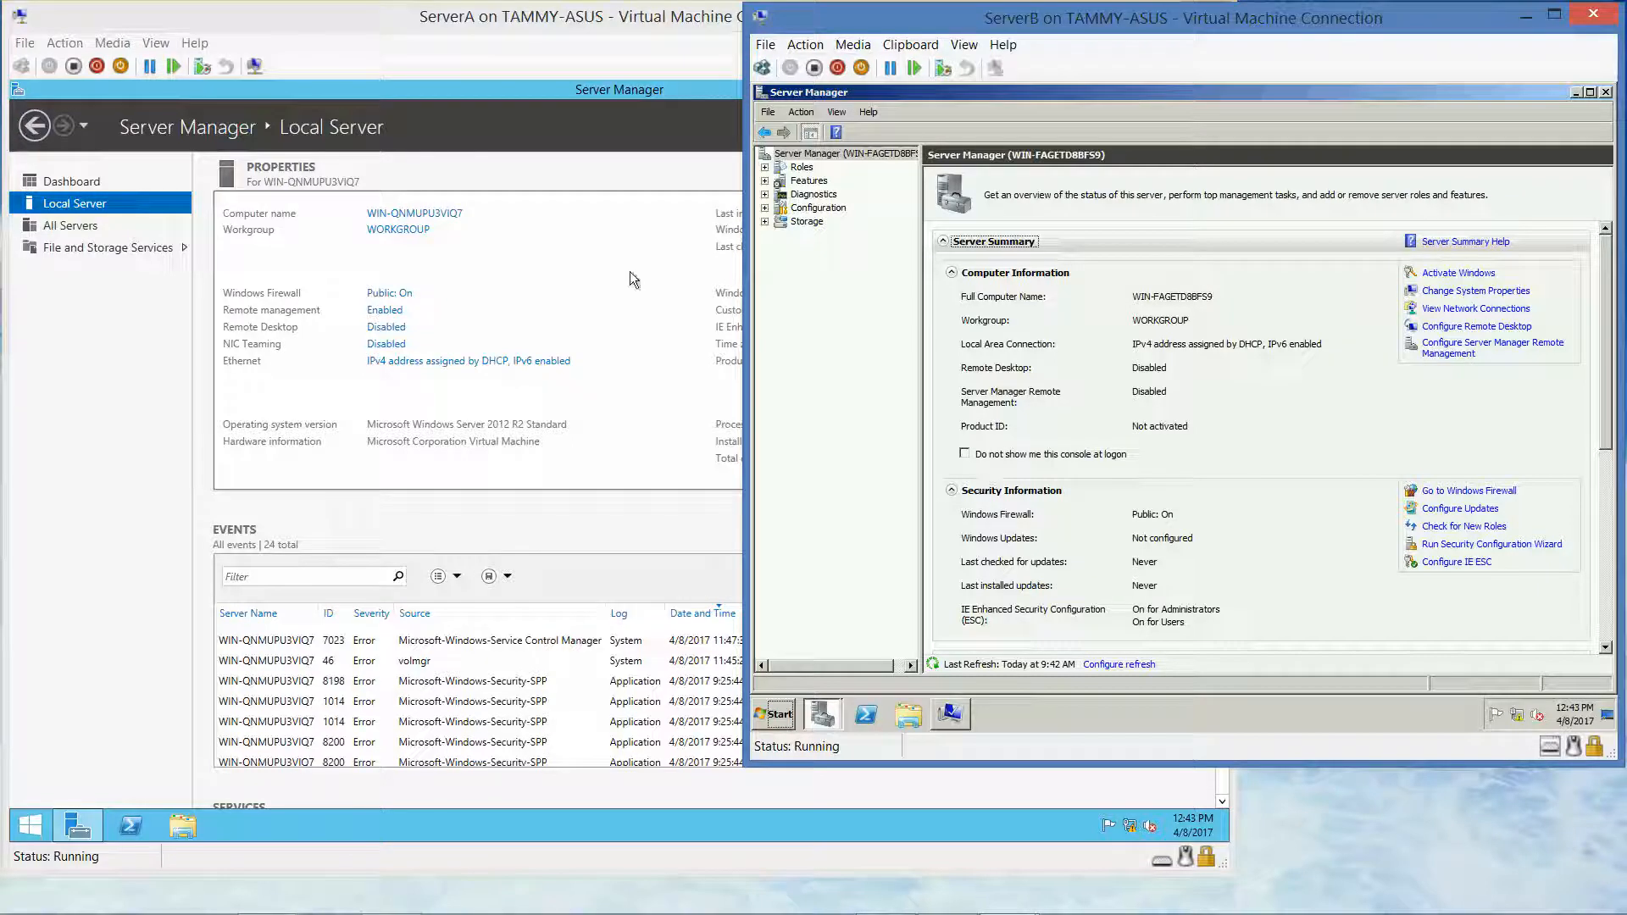
View ServerB's Roles summary (0 of 17 installed), then return ServerA to its Local Server page
left_click(429, 99)
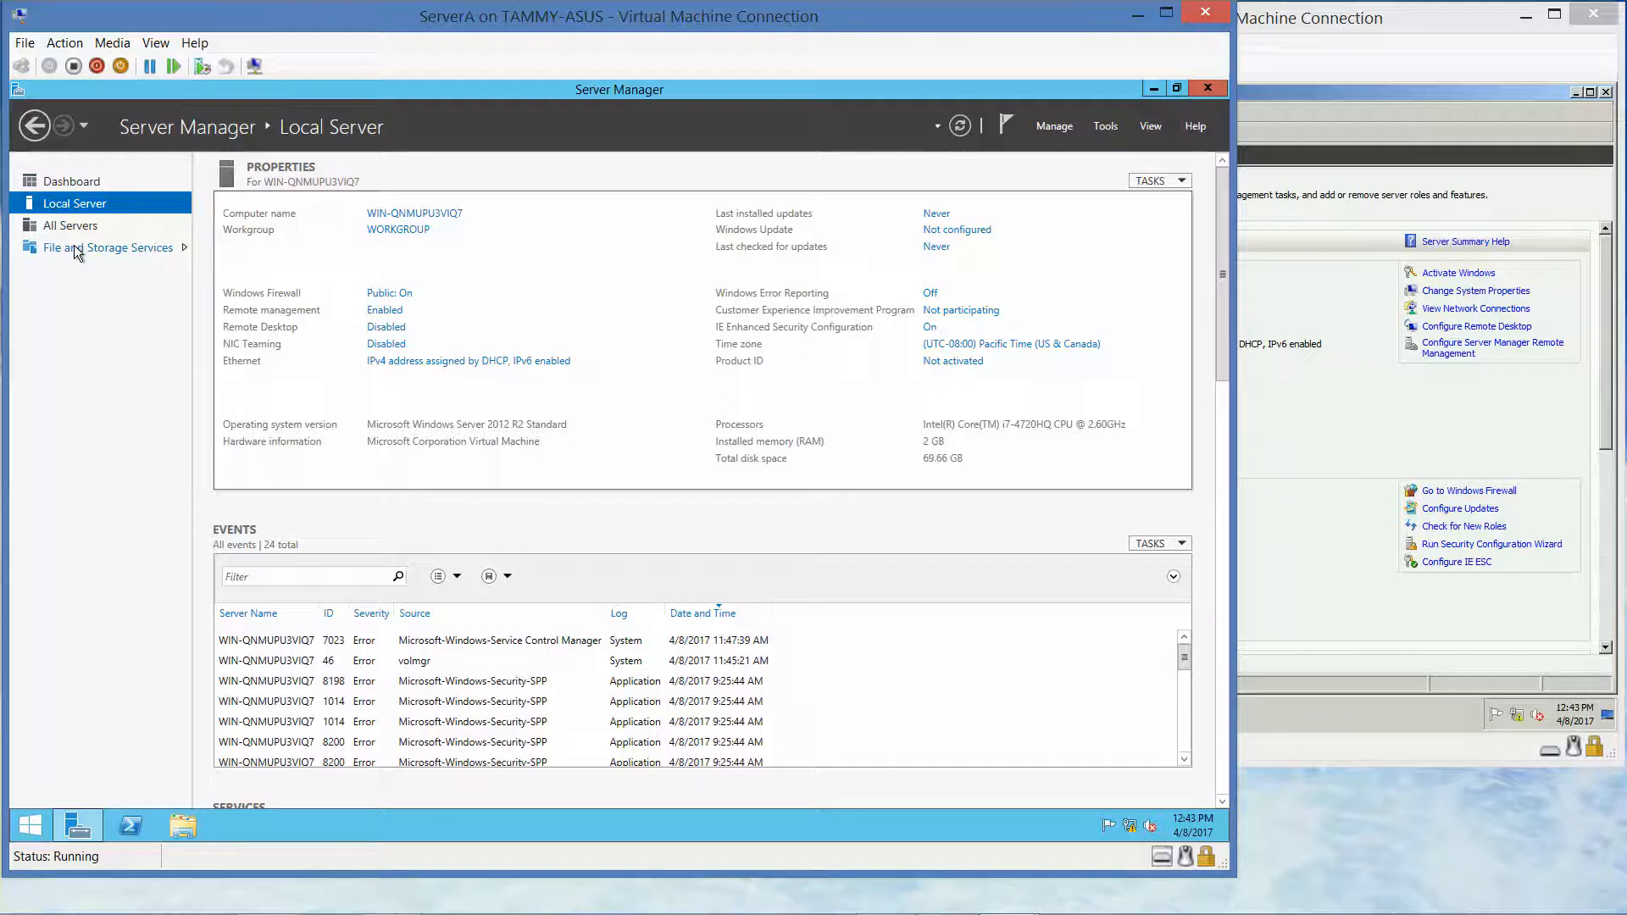
left_click(83, 181)
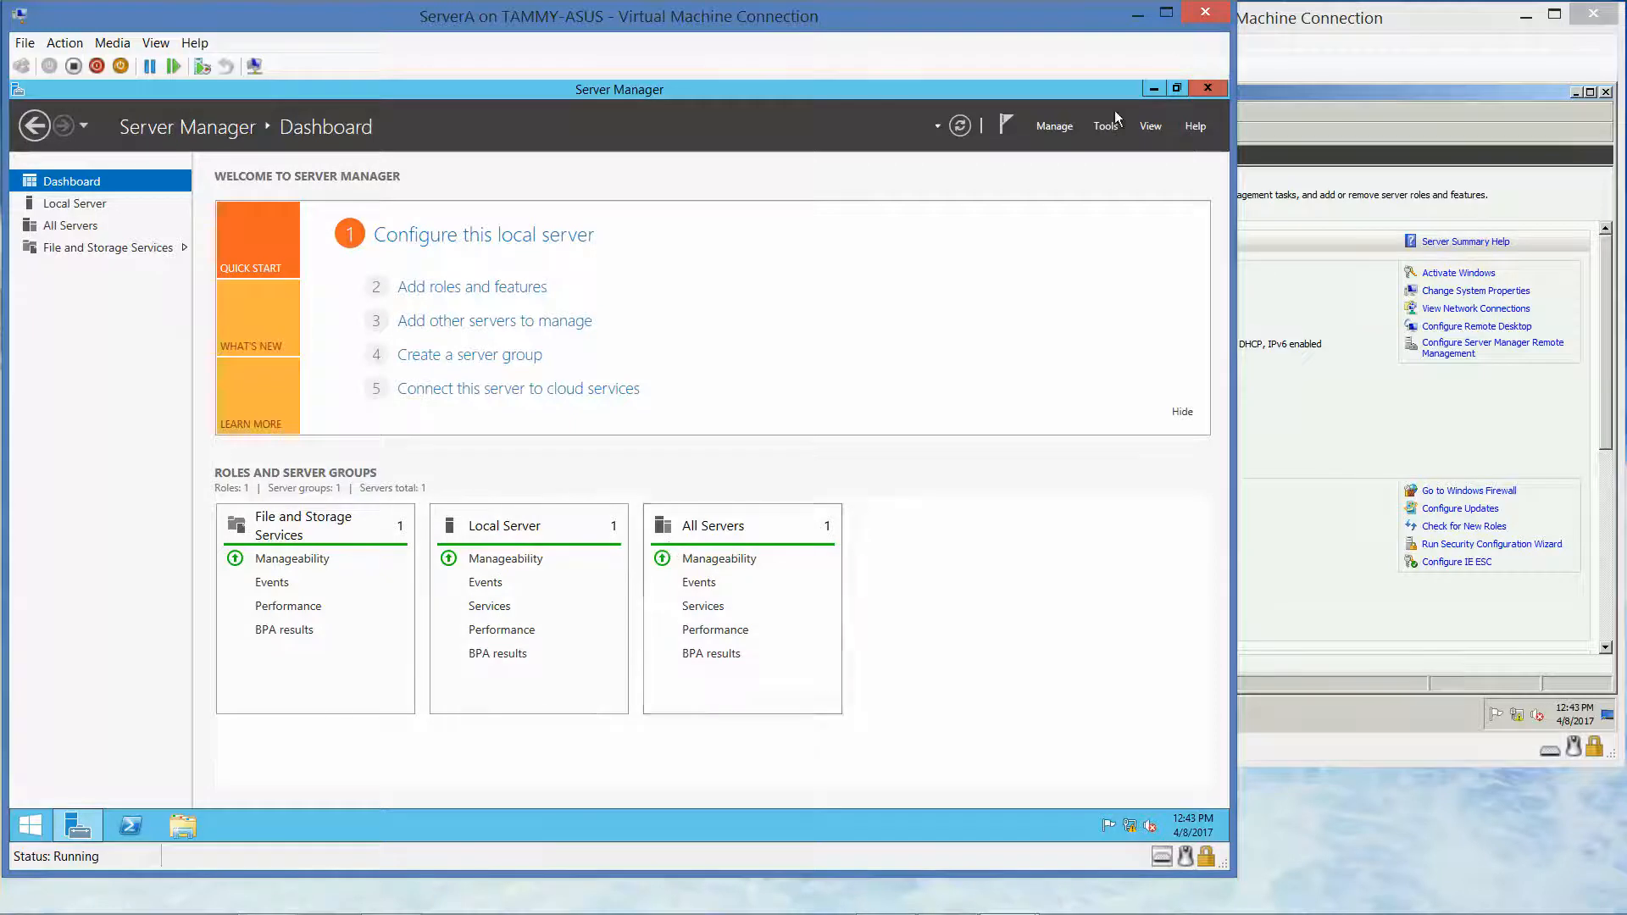
left_click(1297, 30)
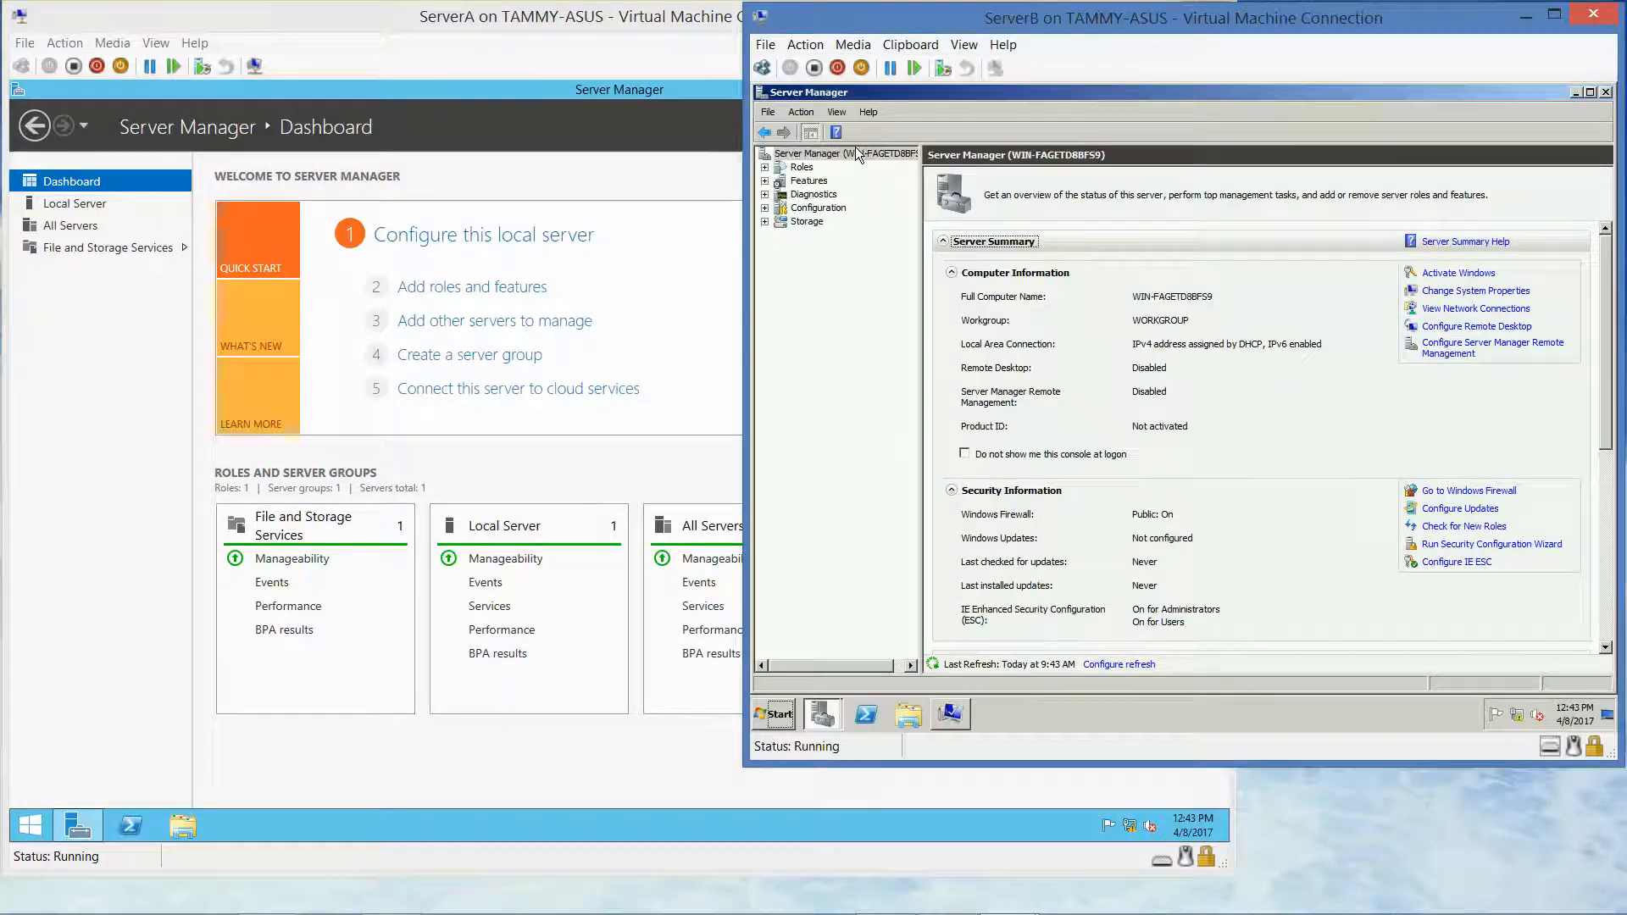
left_click(764, 168)
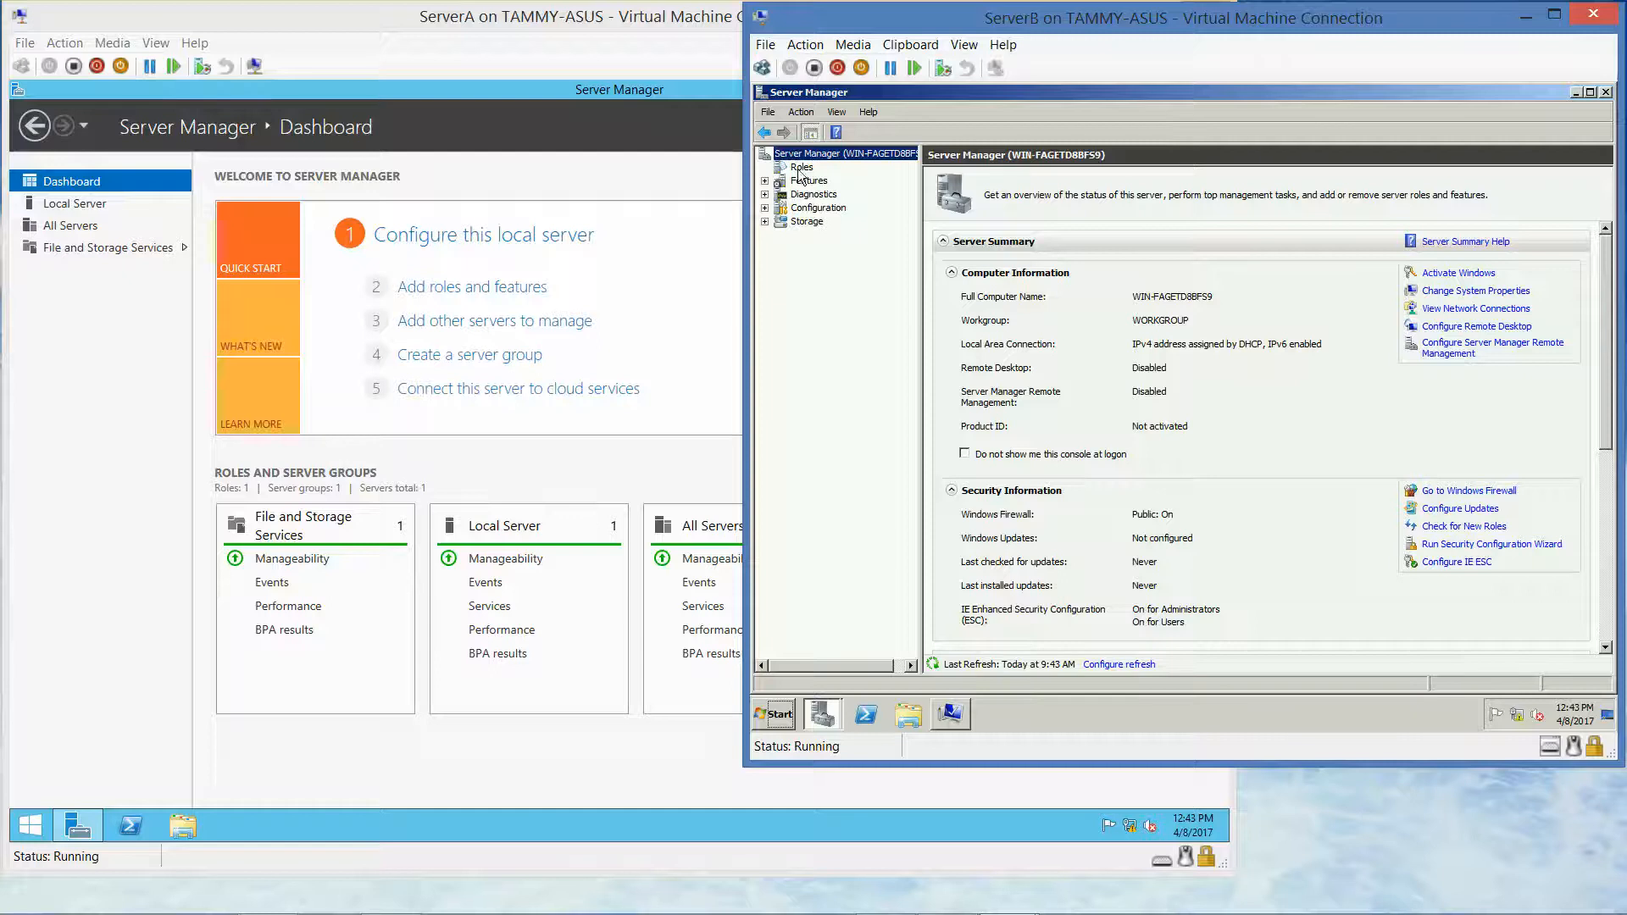
left_click(801, 169)
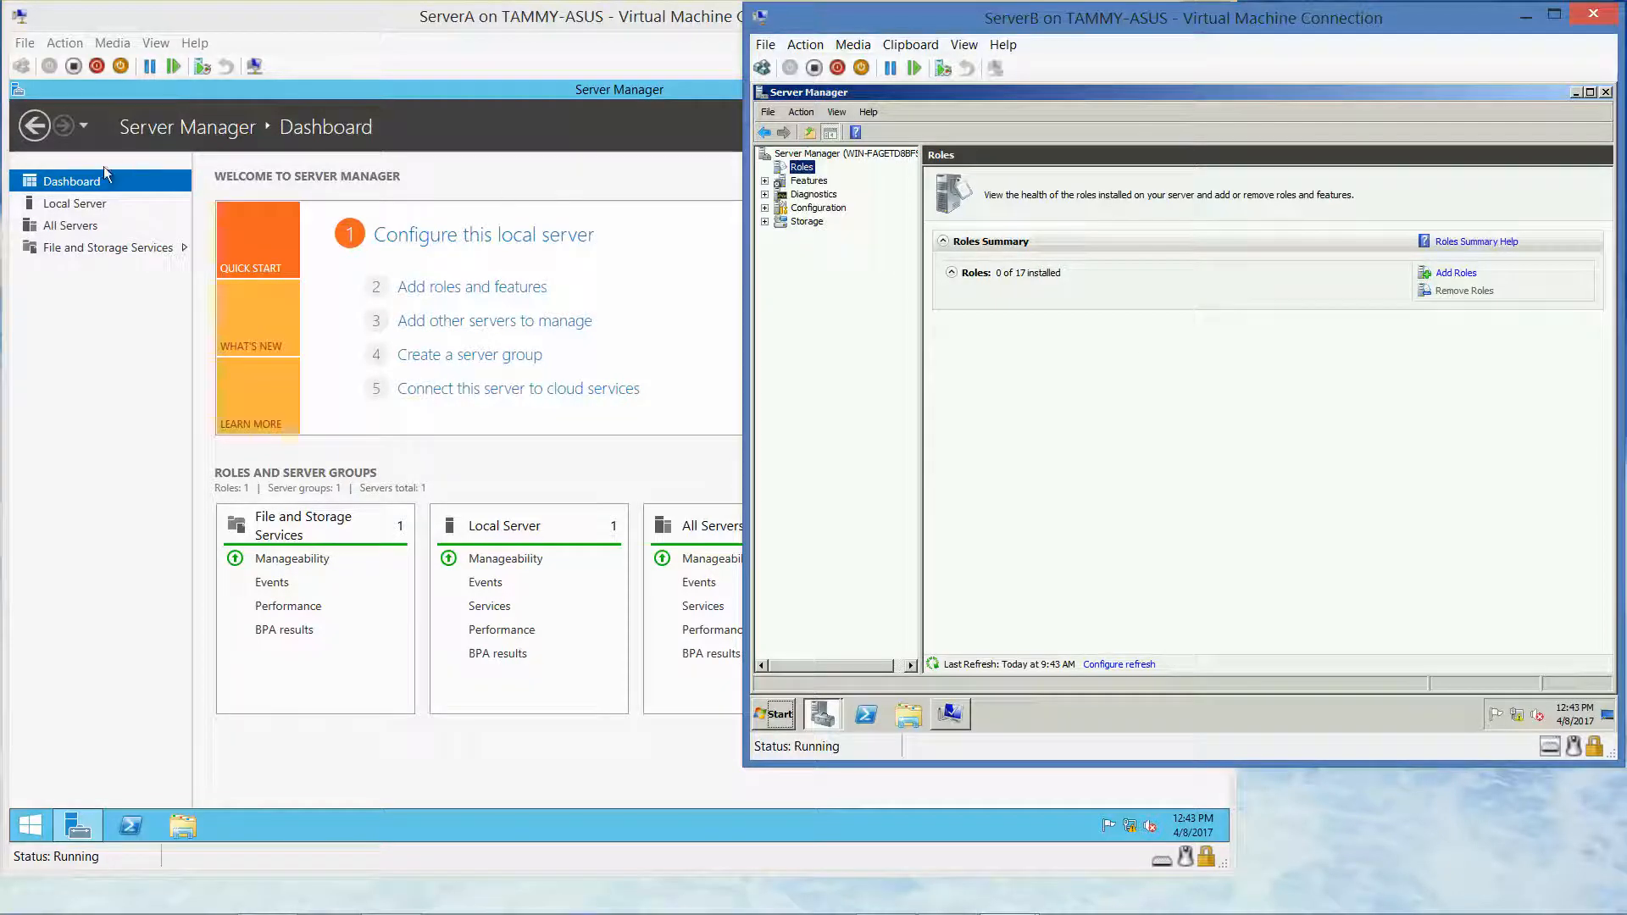
left_click(52, 205)
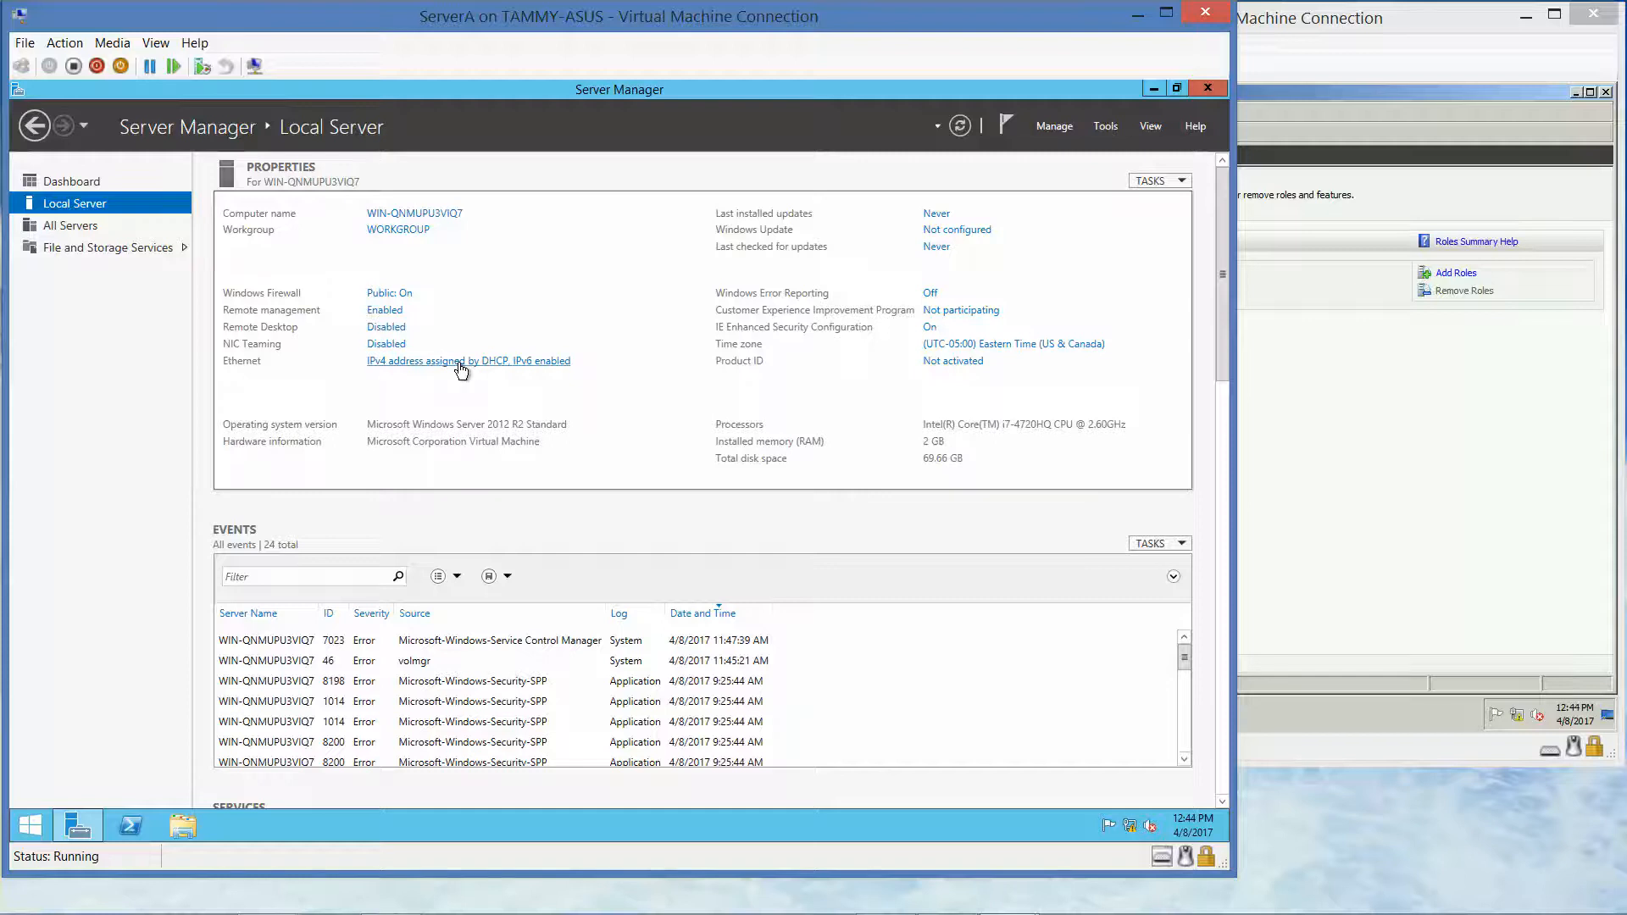
Give ServerA's Ethernet adapter the static IPv4 address 10.0.0.1 with mask 255.0.0.0
left_click(458, 362)
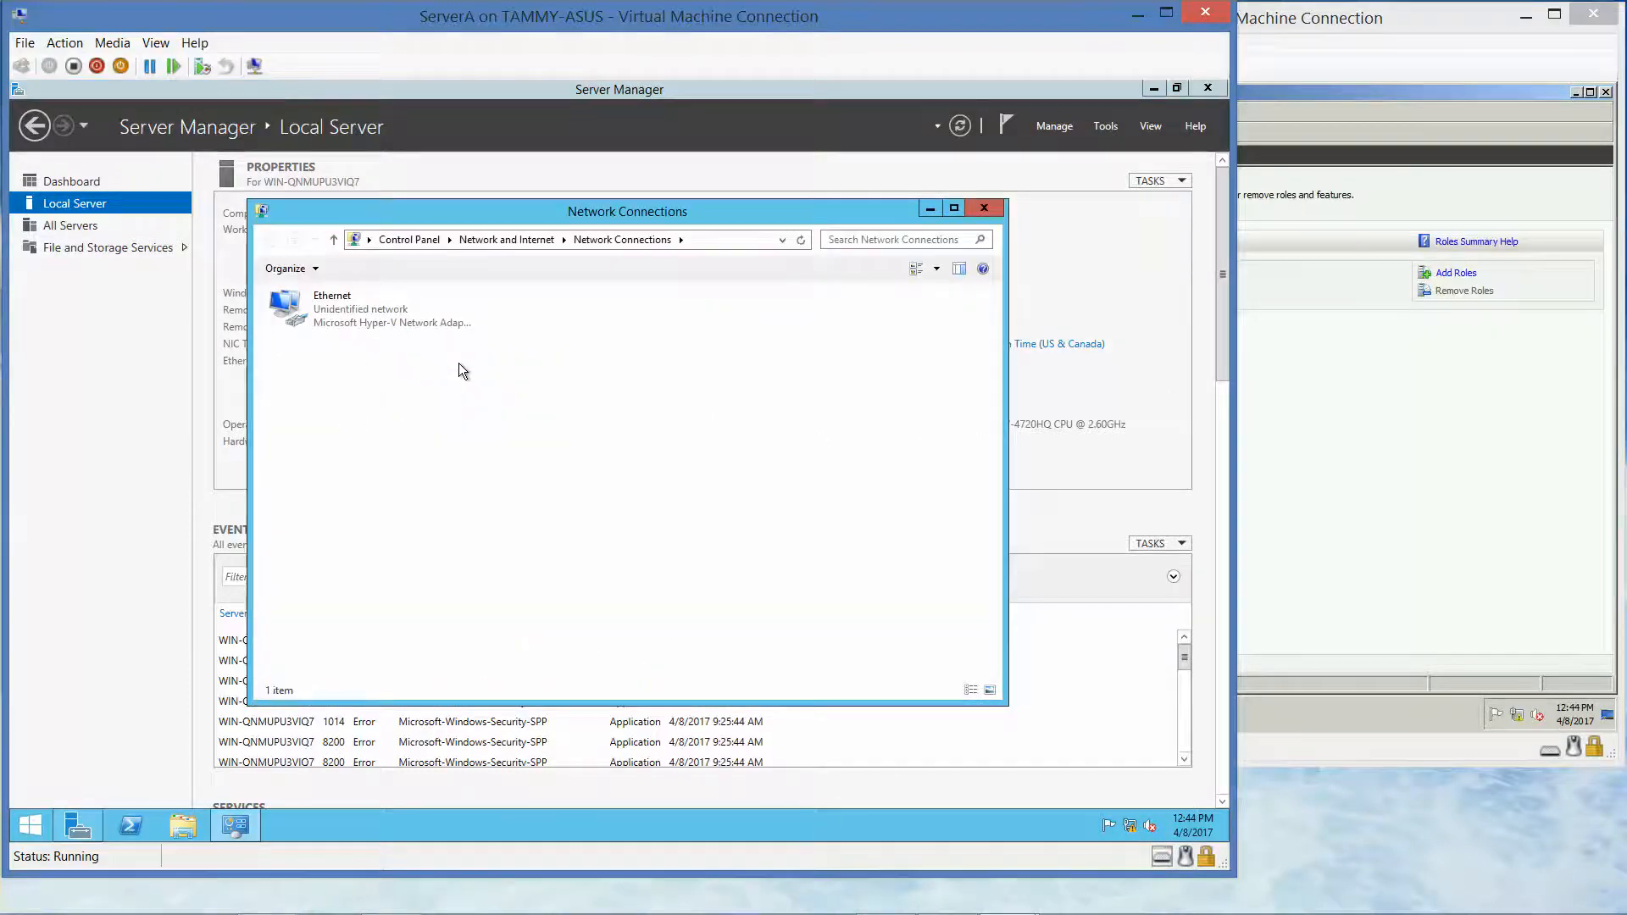
left_click(336, 318)
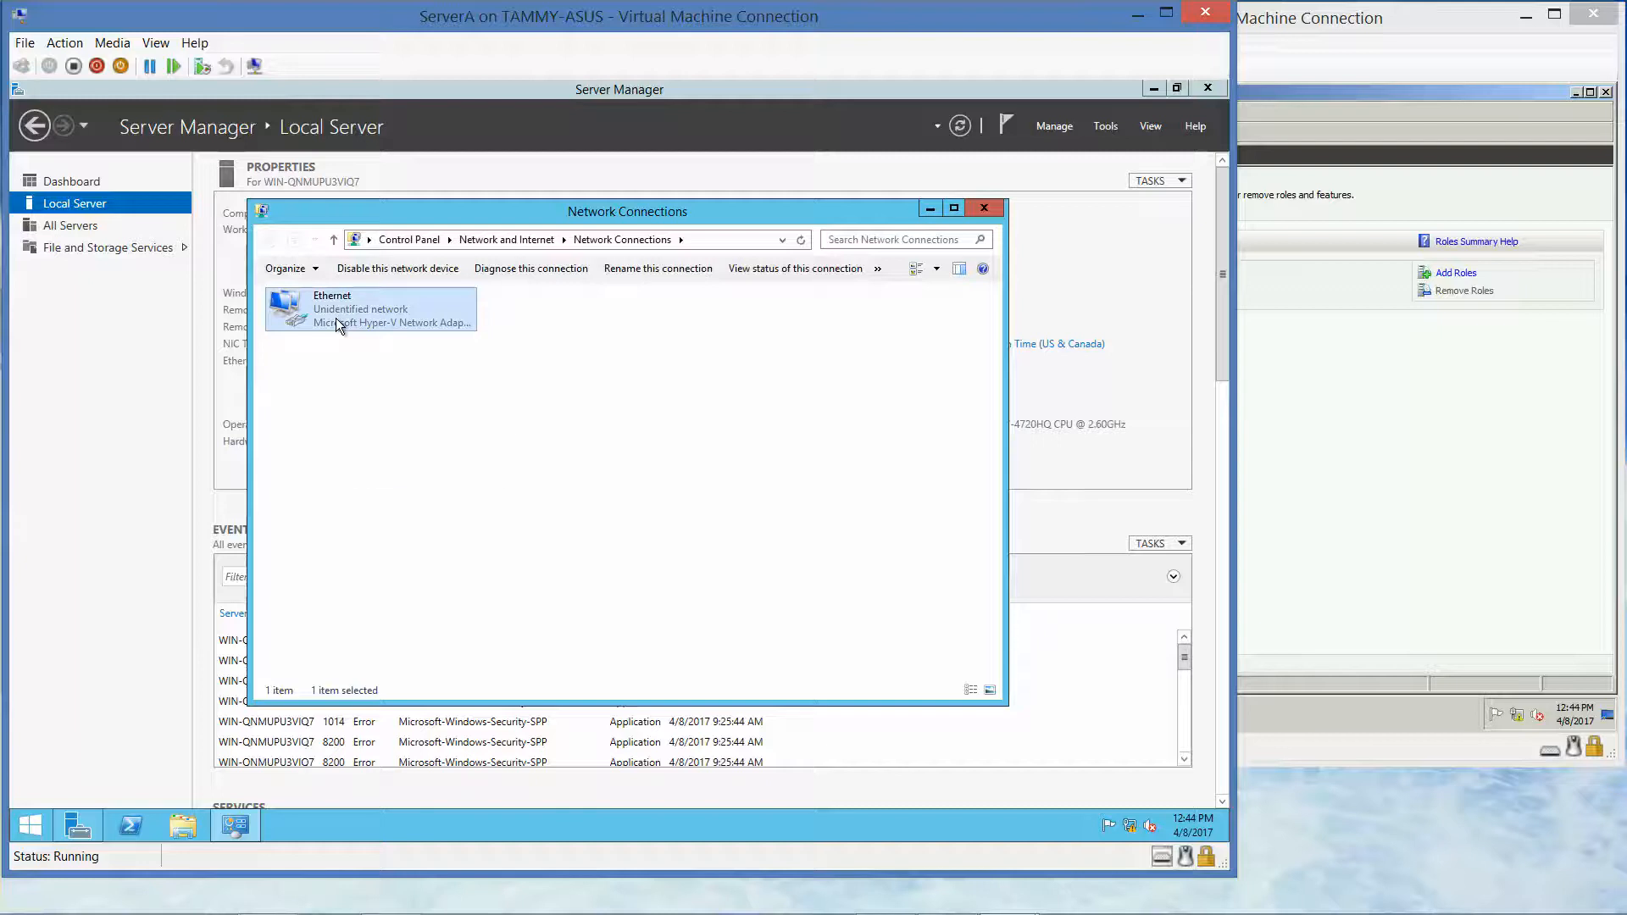
right_click(336, 319)
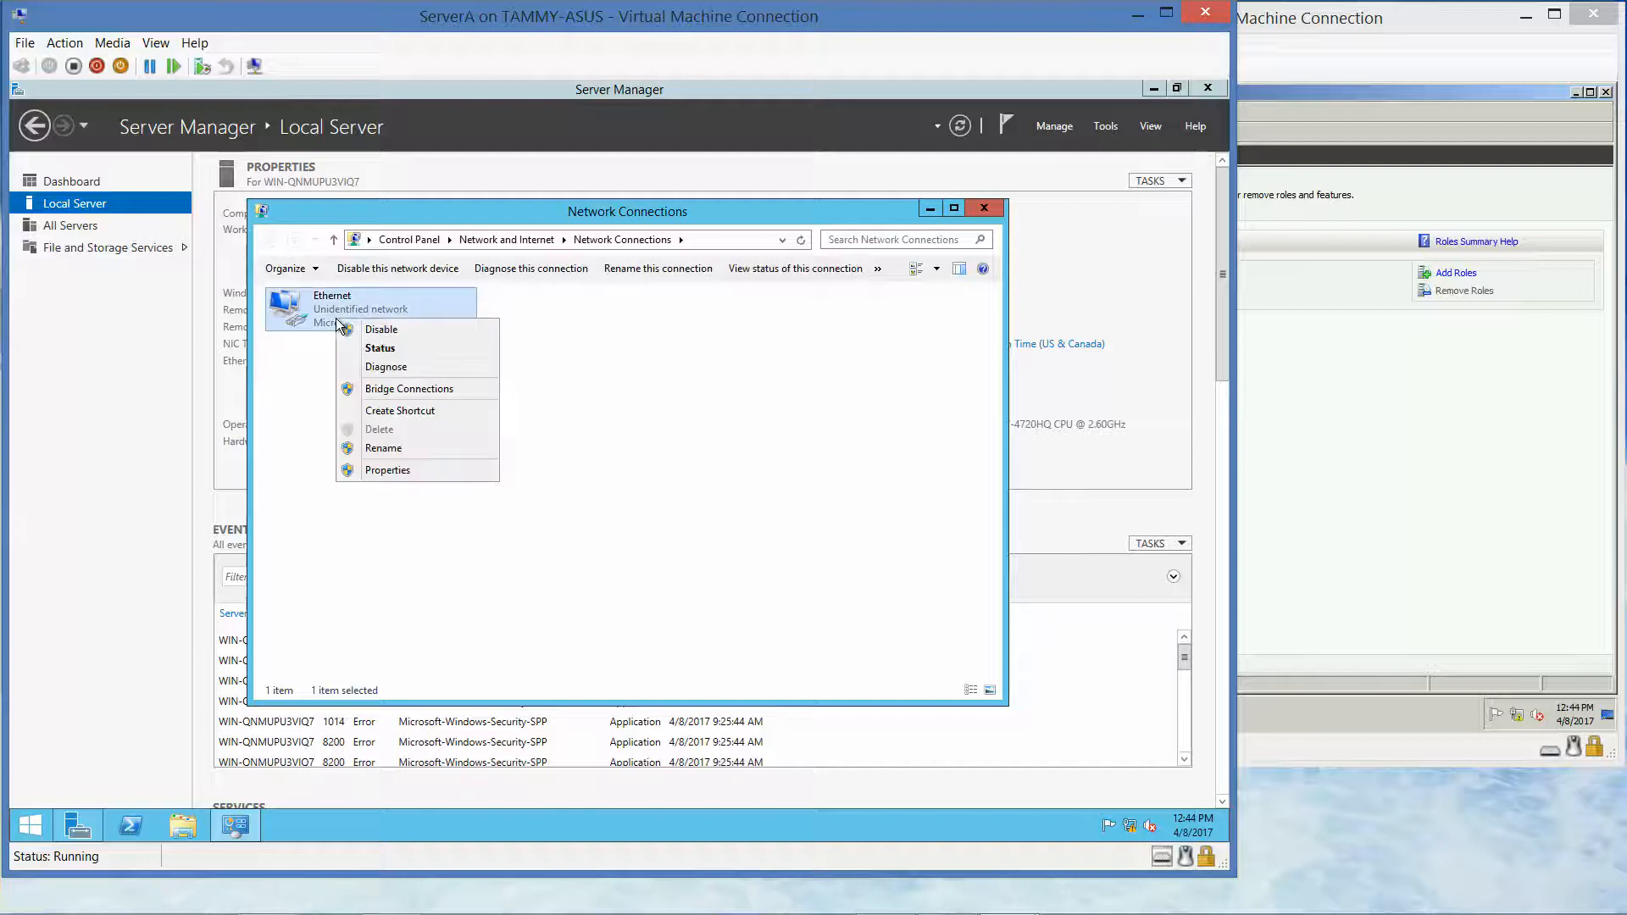
left_click(381, 471)
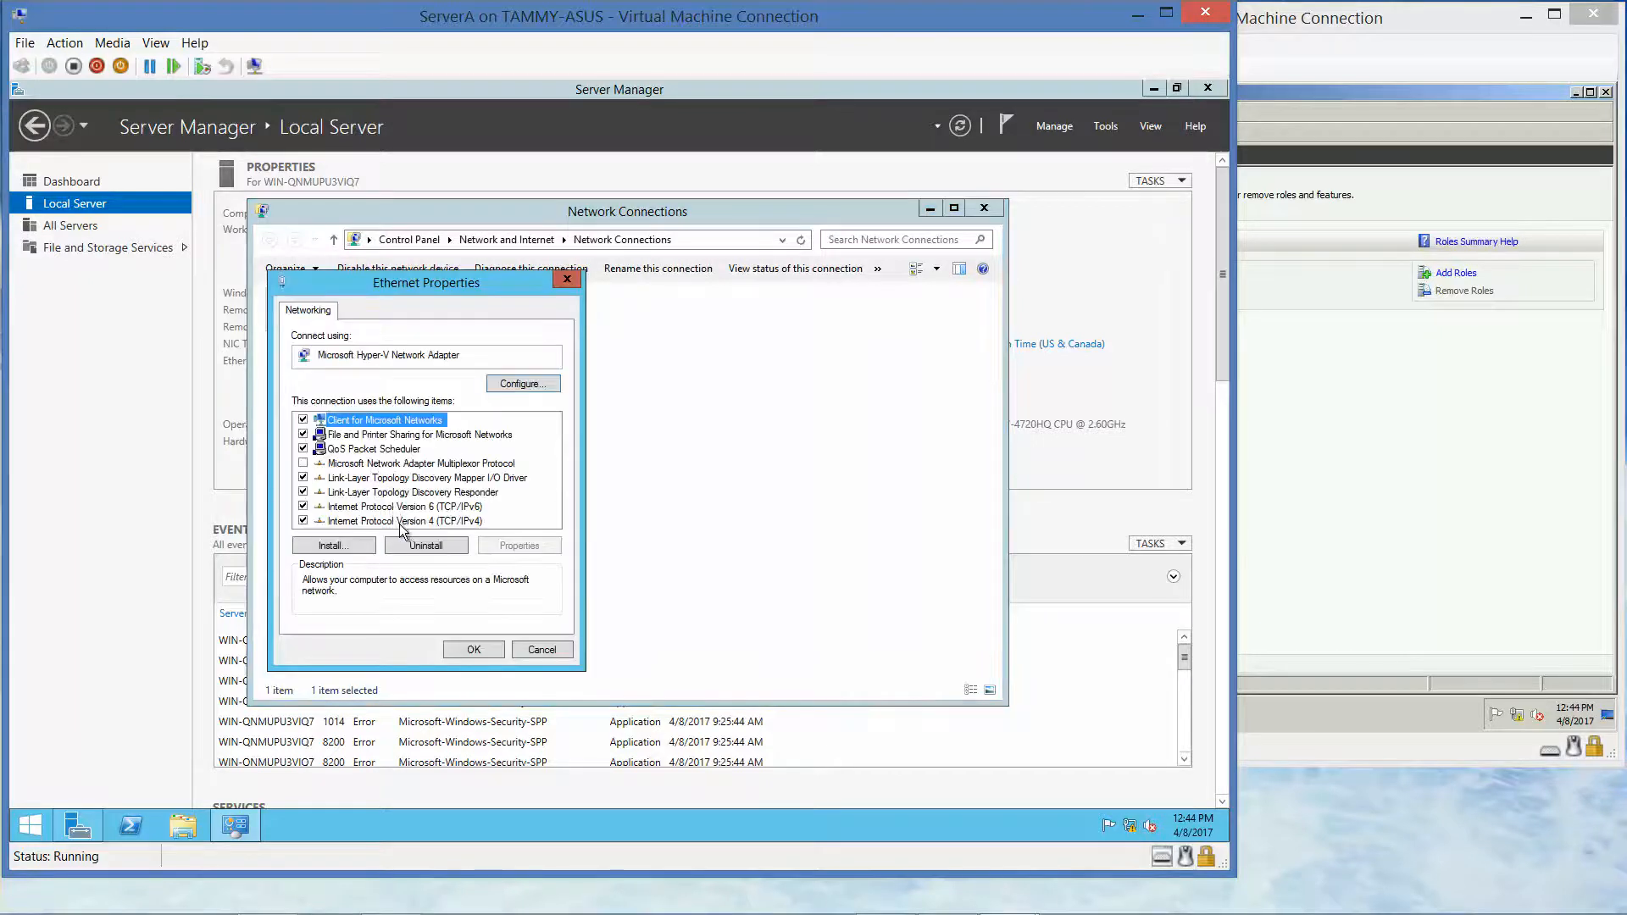
left_click(403, 522)
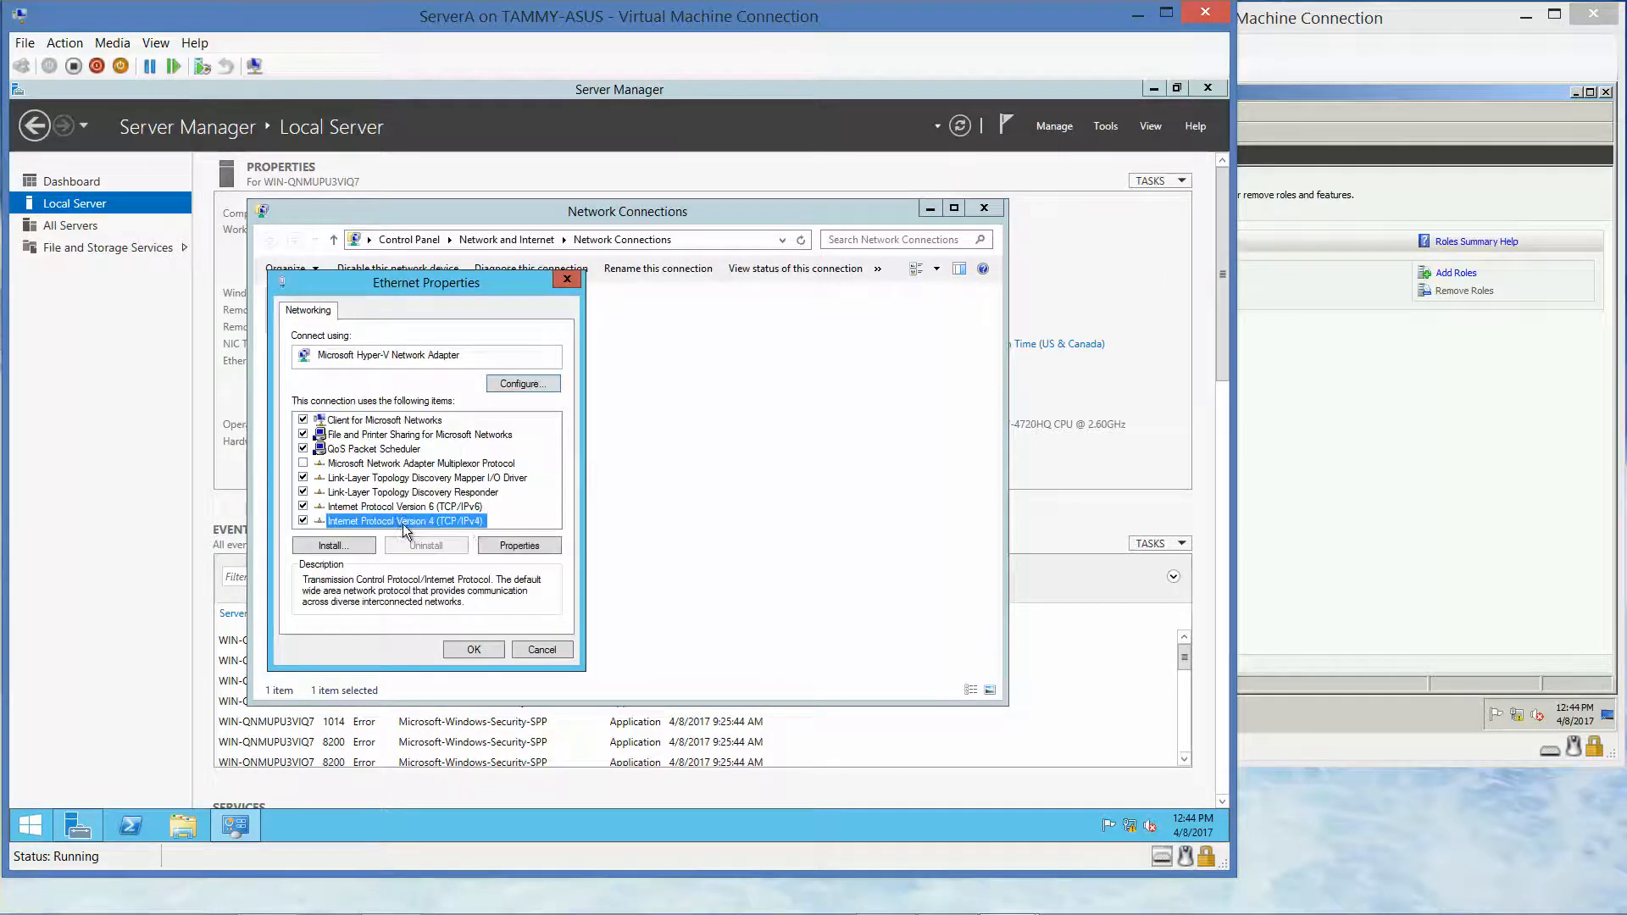
left_click(495, 547)
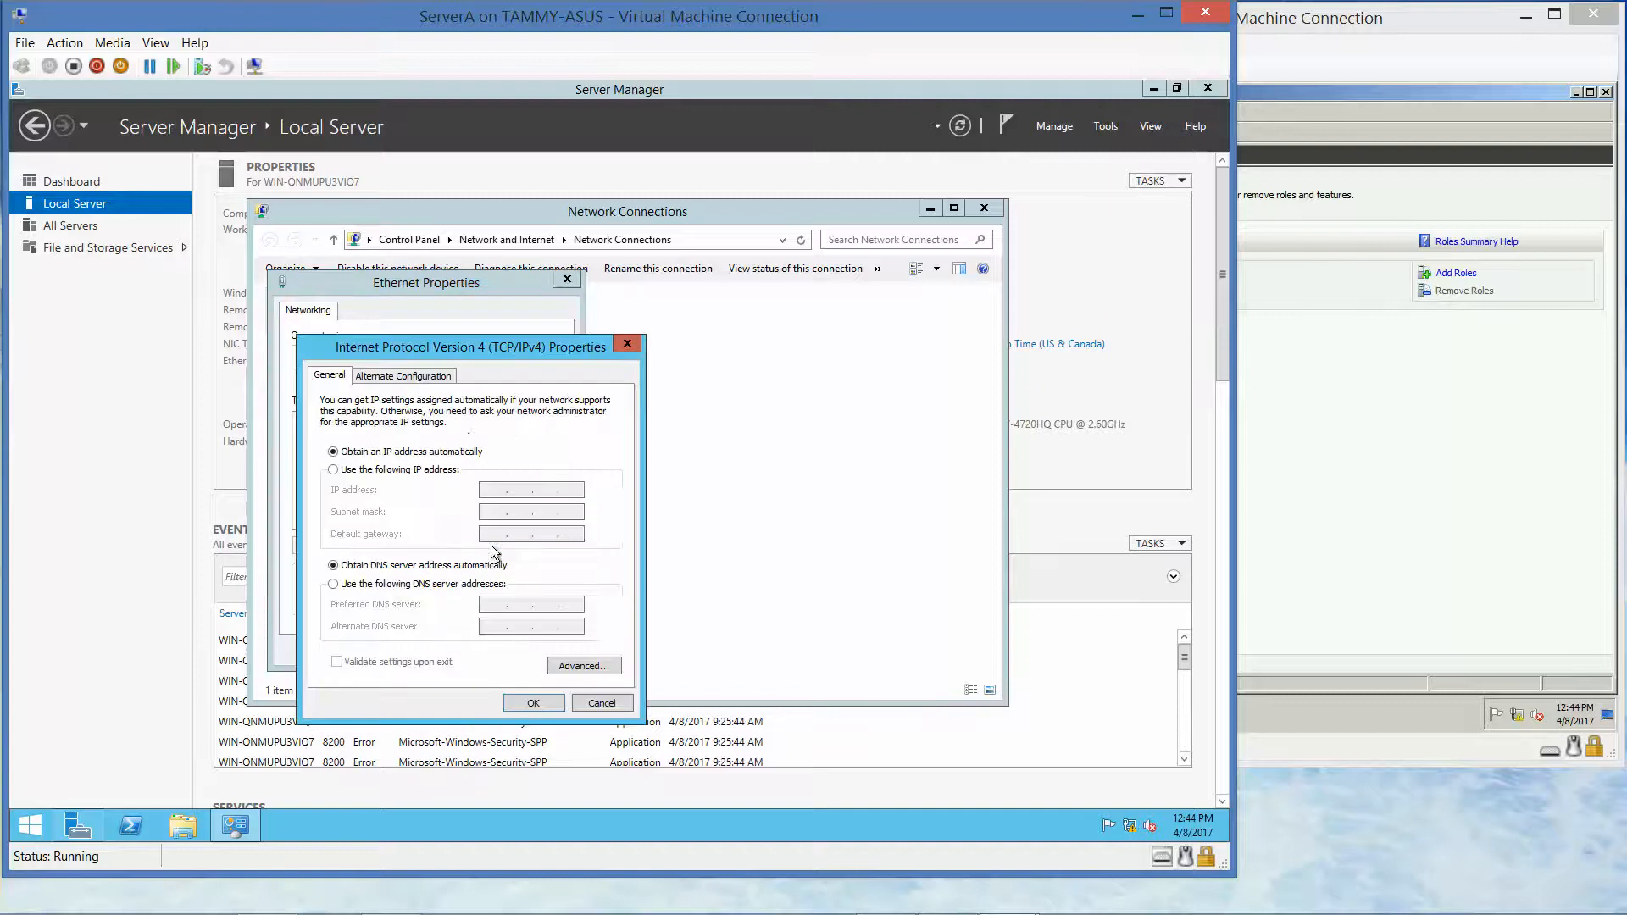
left_click(333, 471)
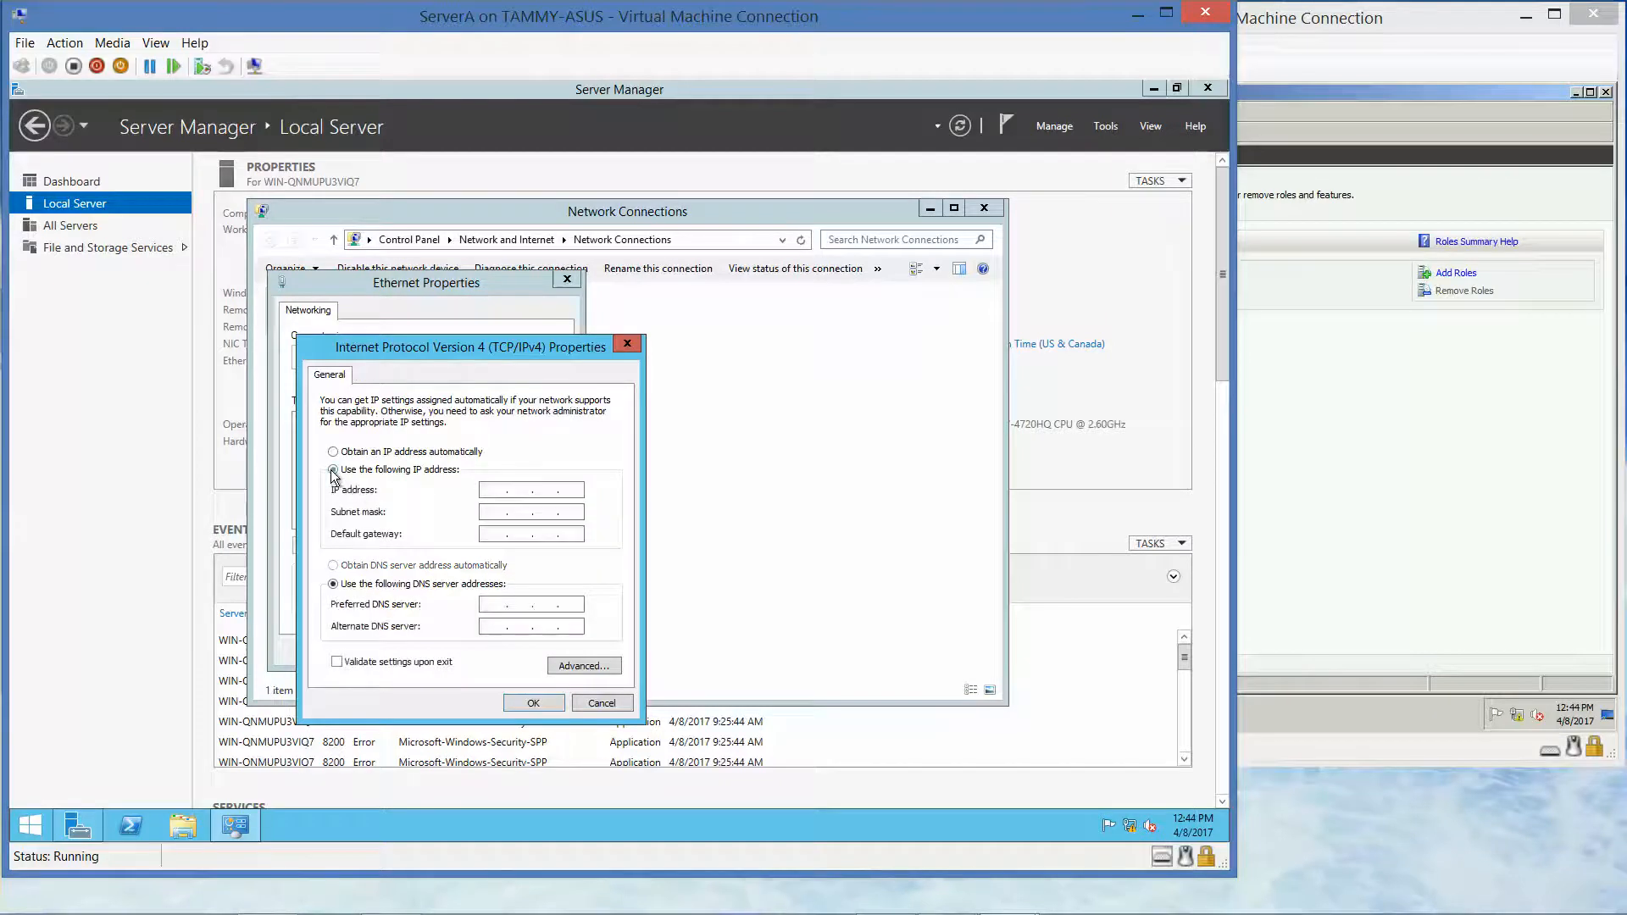
left_click(491, 489)
type("10.0.0.1")
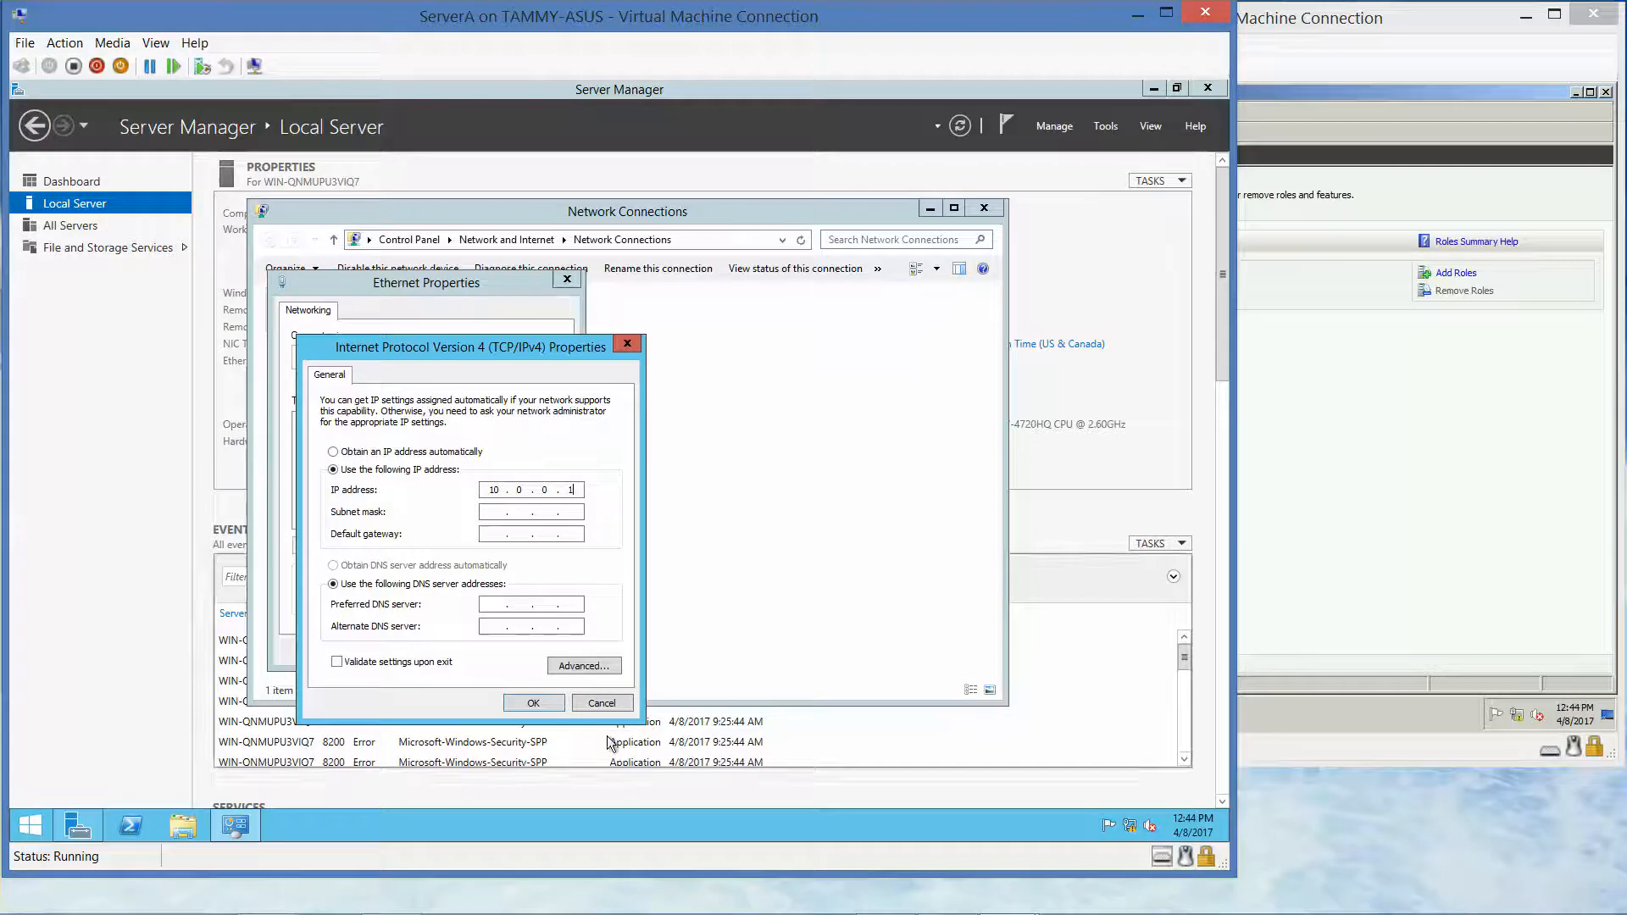
left_click(534, 702)
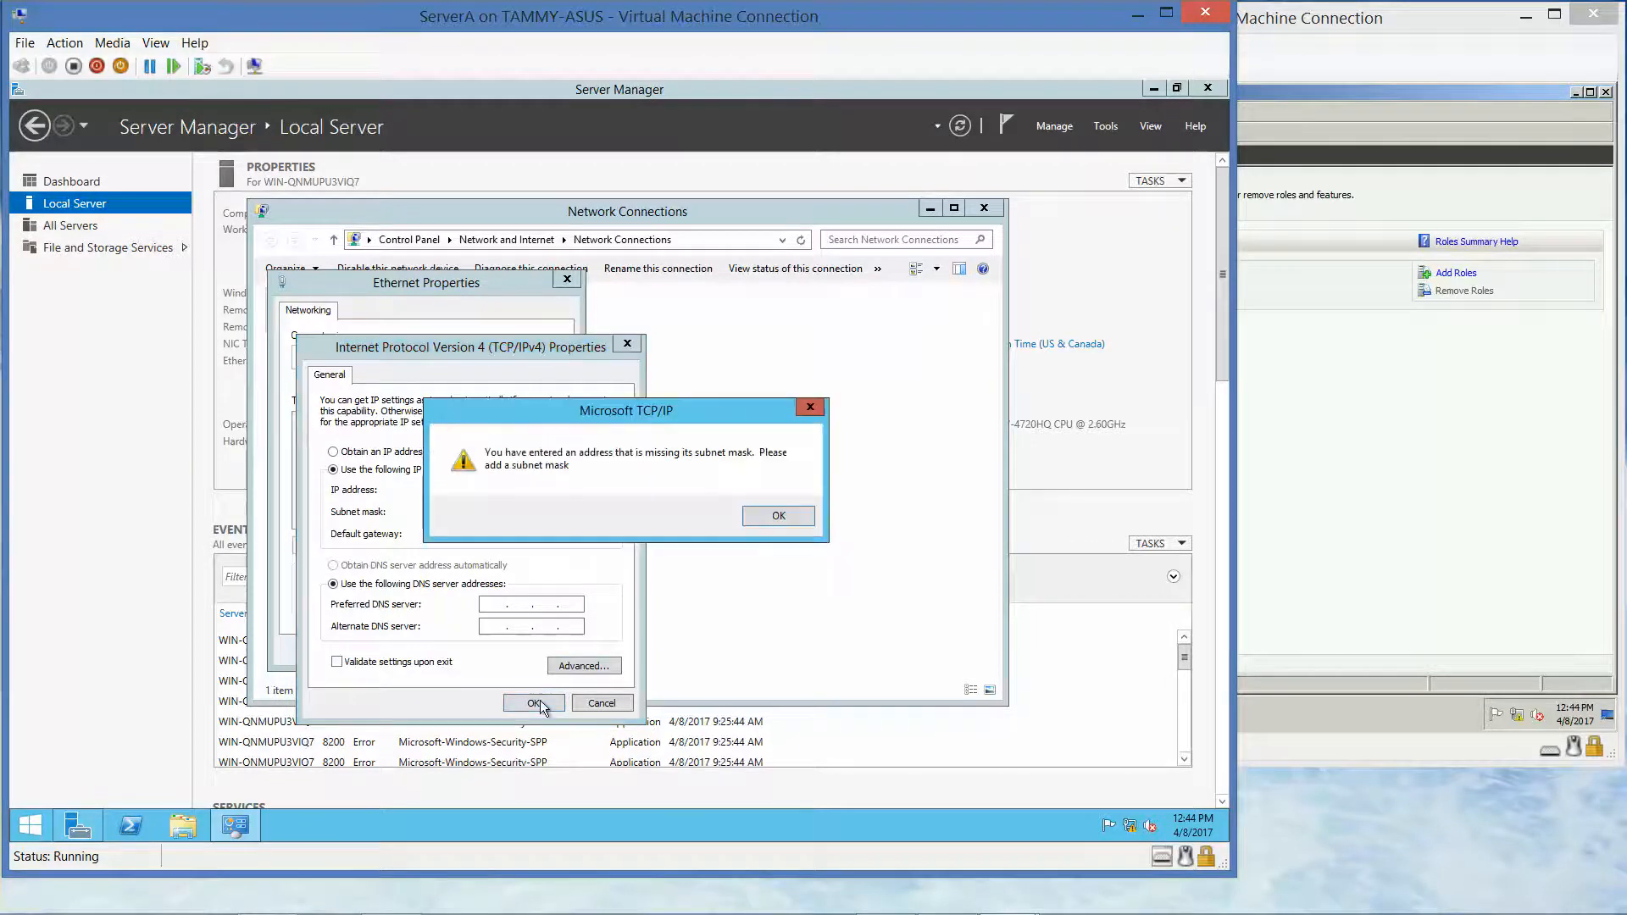
left_click(778, 516)
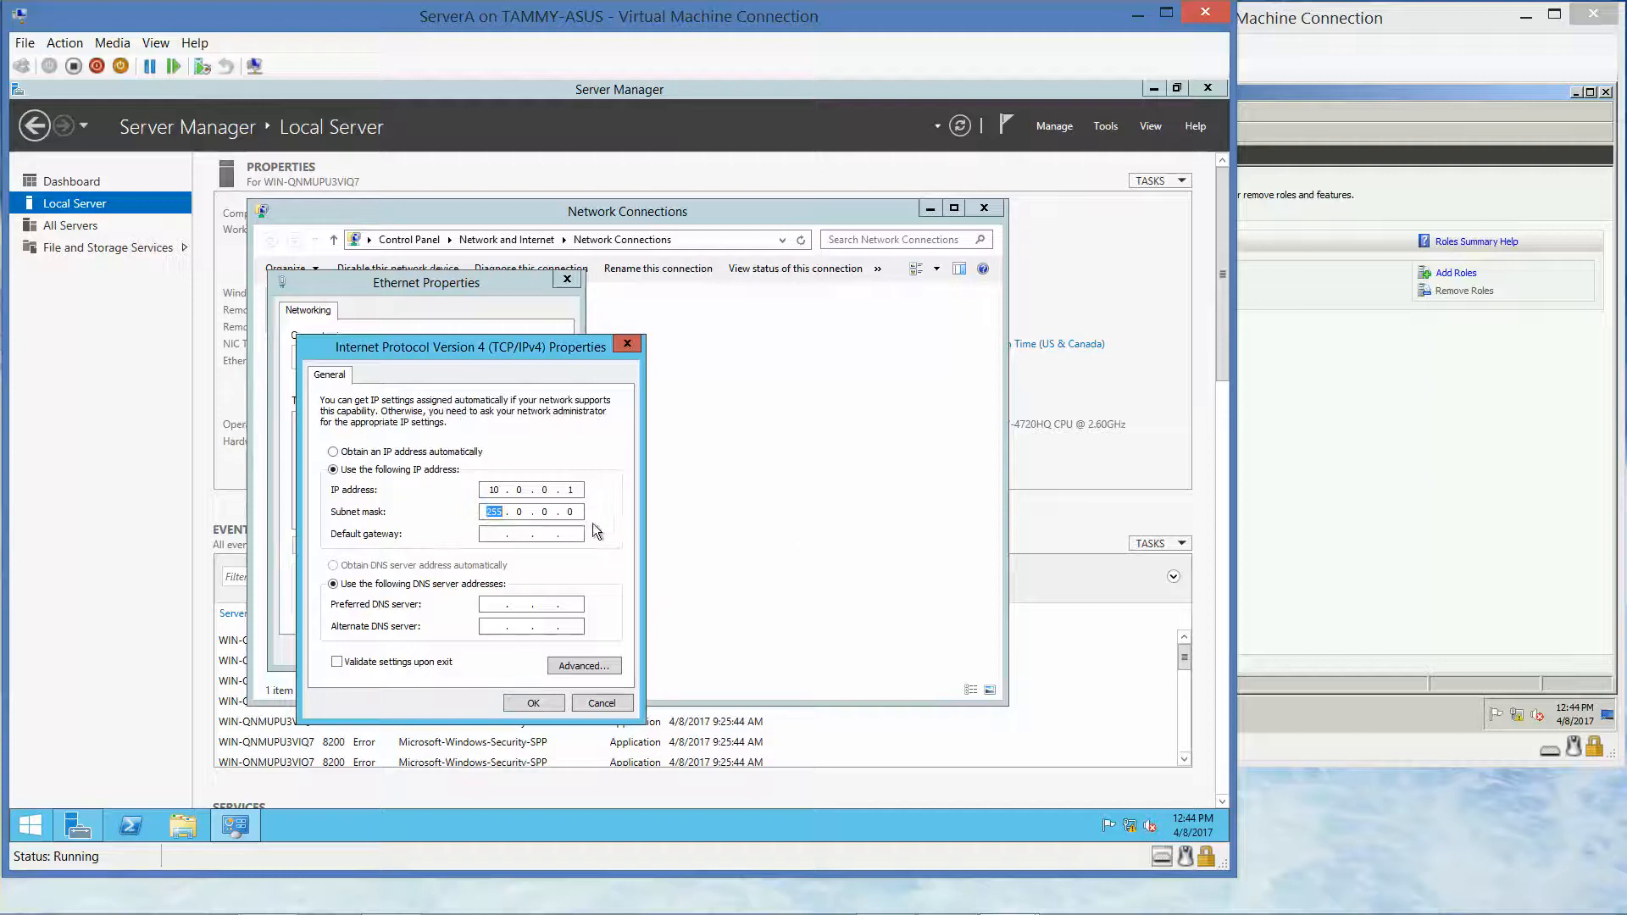
left_click(542, 704)
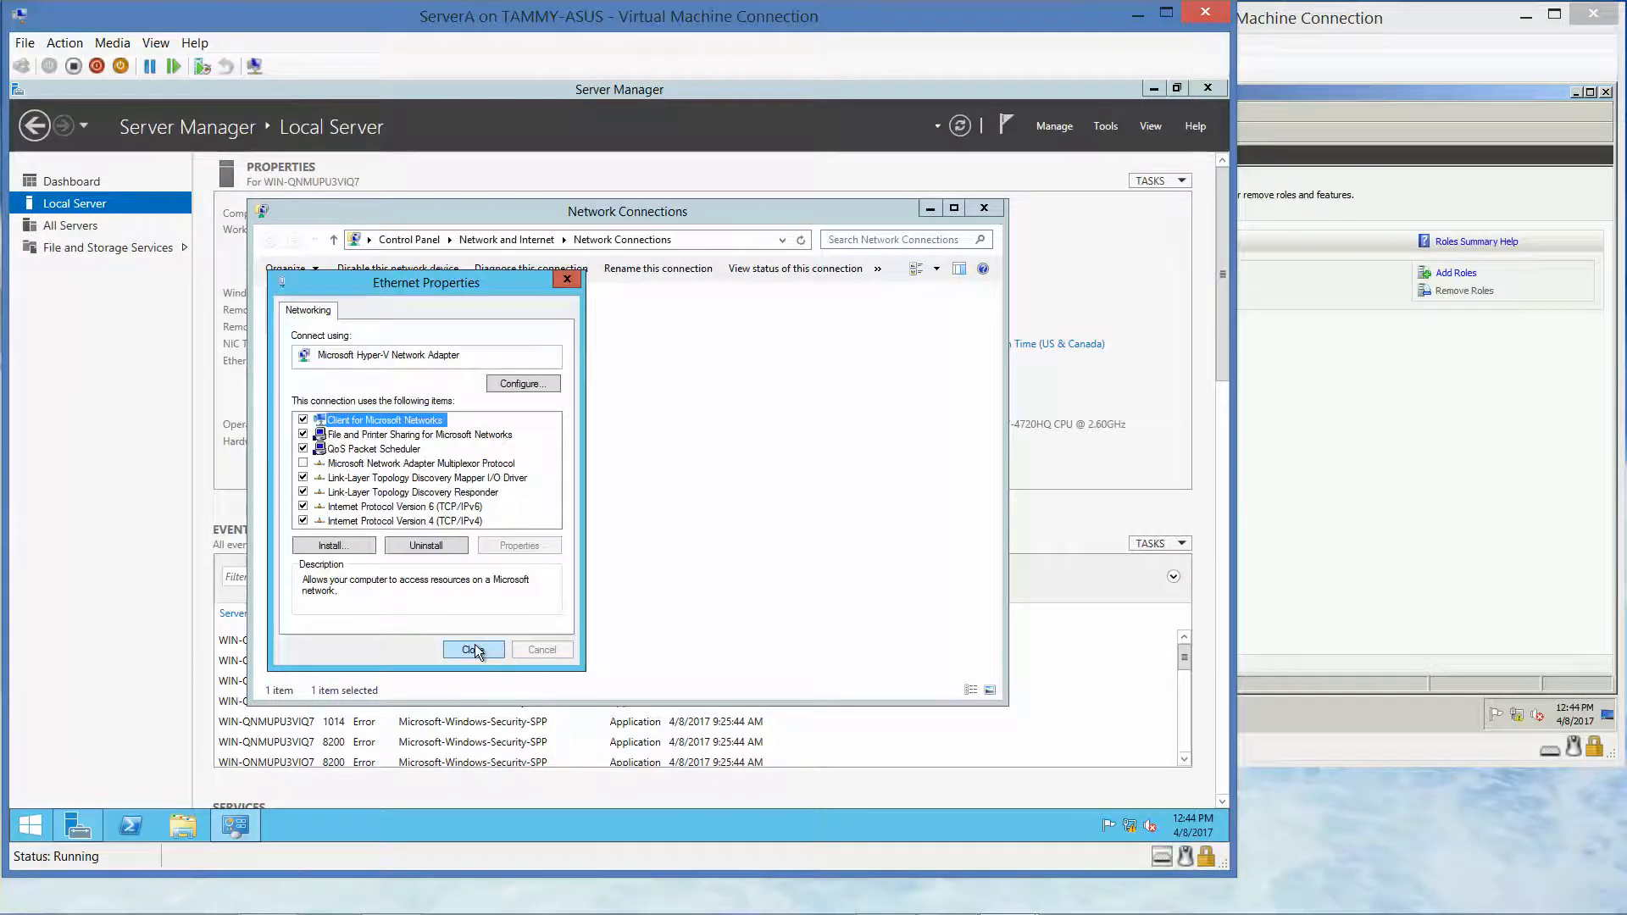
Add preferred DNS server 10.0.0.1 to IPv4 and close the Ethernet and Network Connections windows
left_click(414, 521)
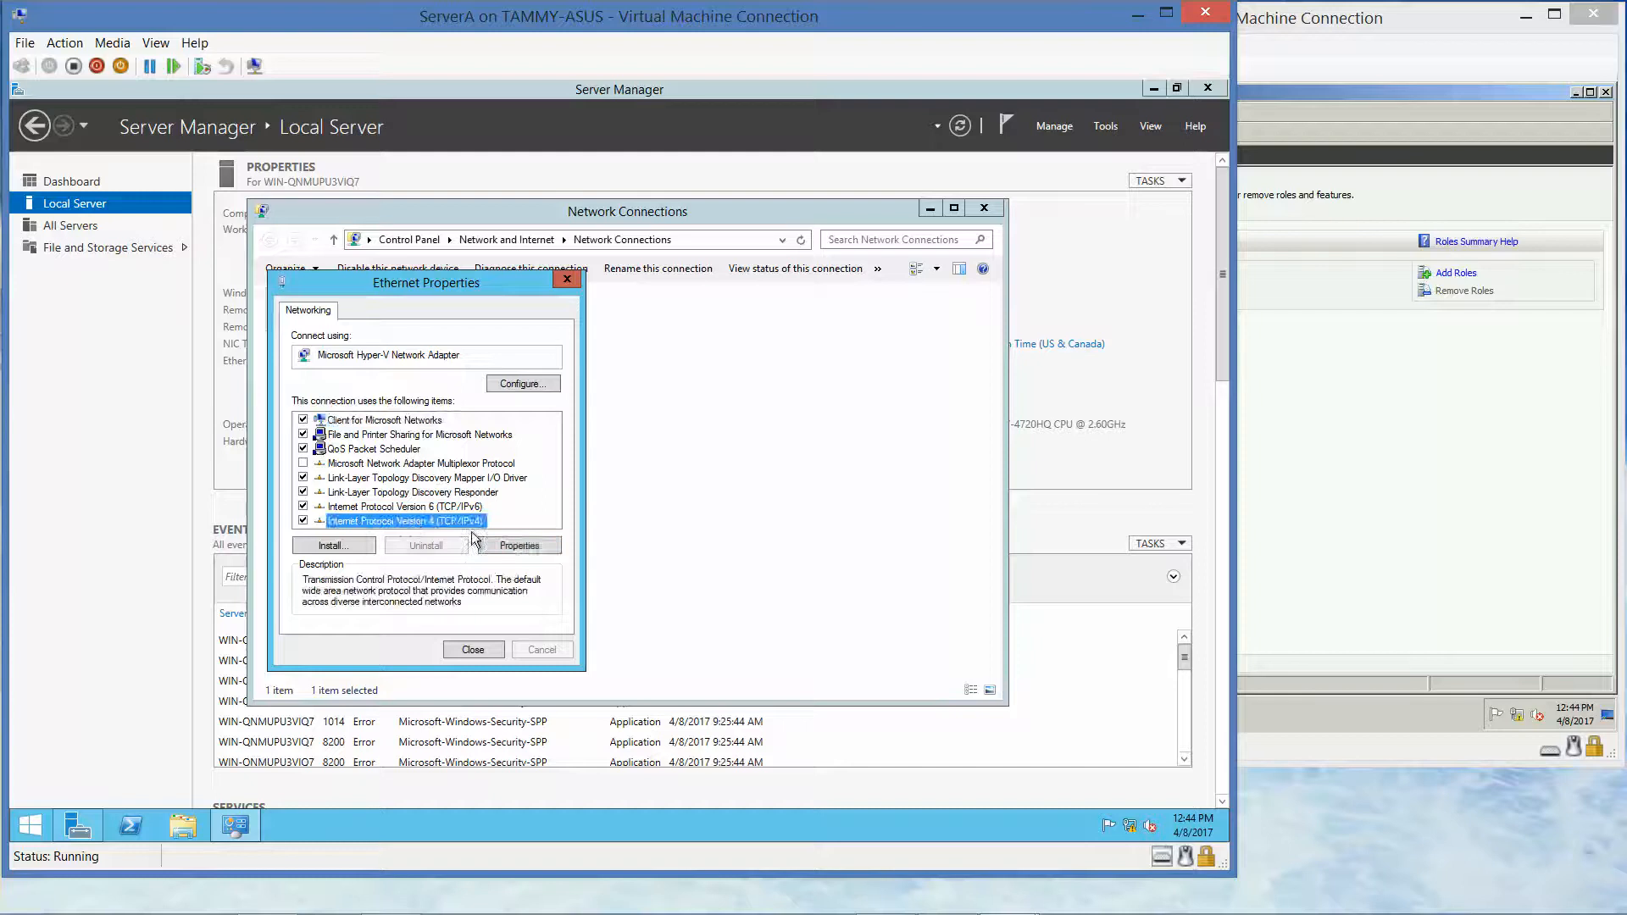
left_click(520, 546)
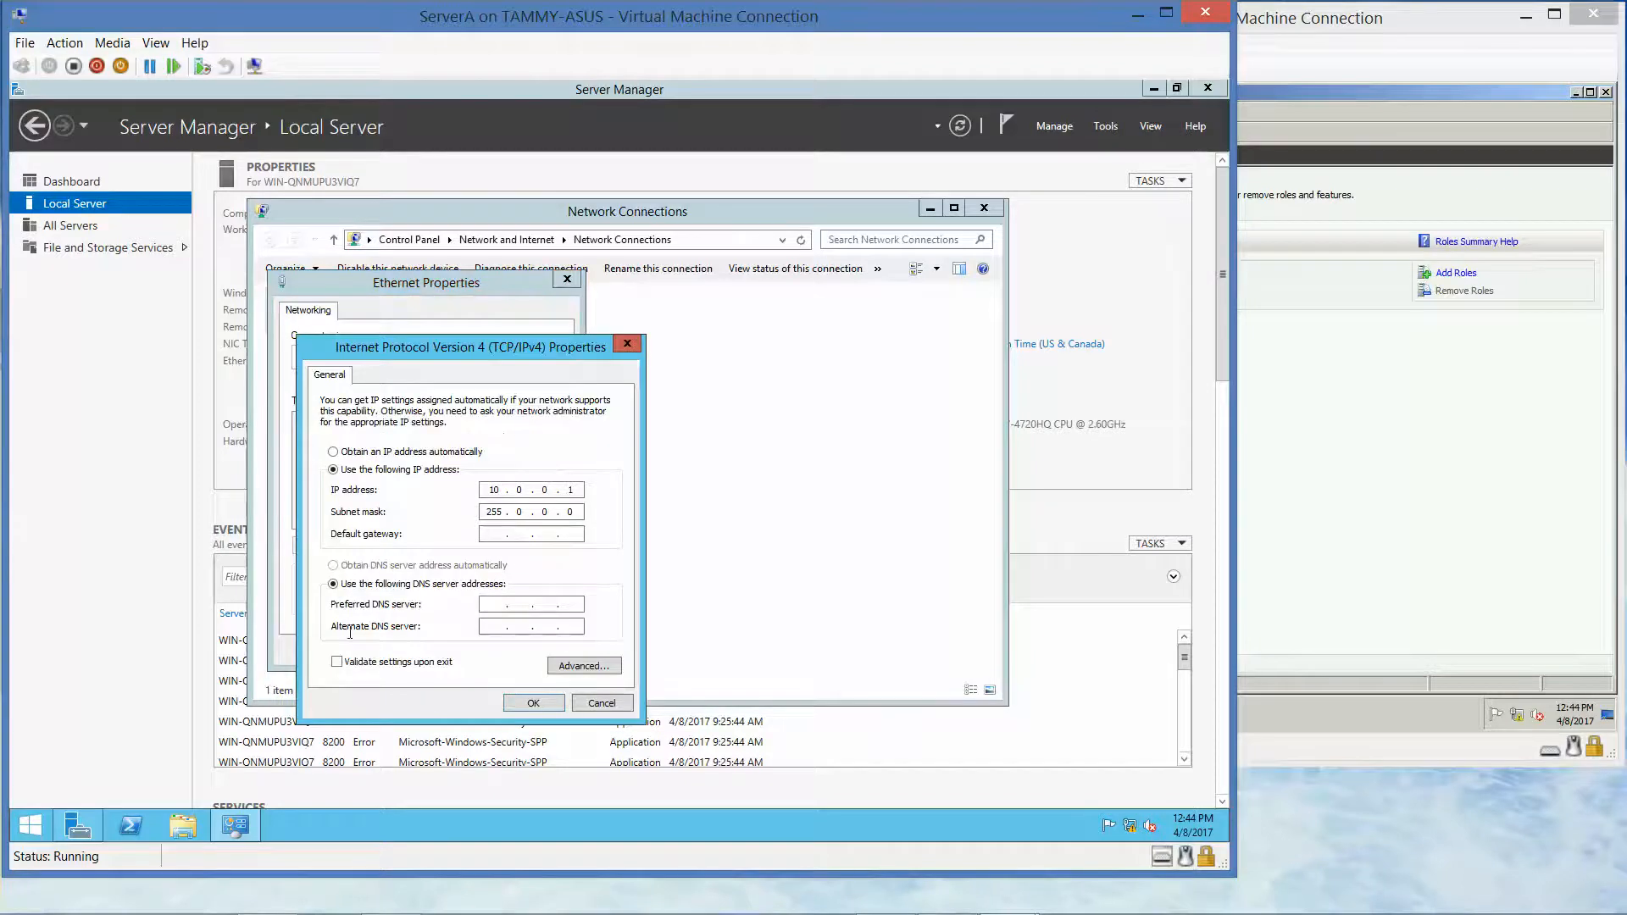
left_click(496, 606)
type("10.0.0.1")
left_click(529, 704)
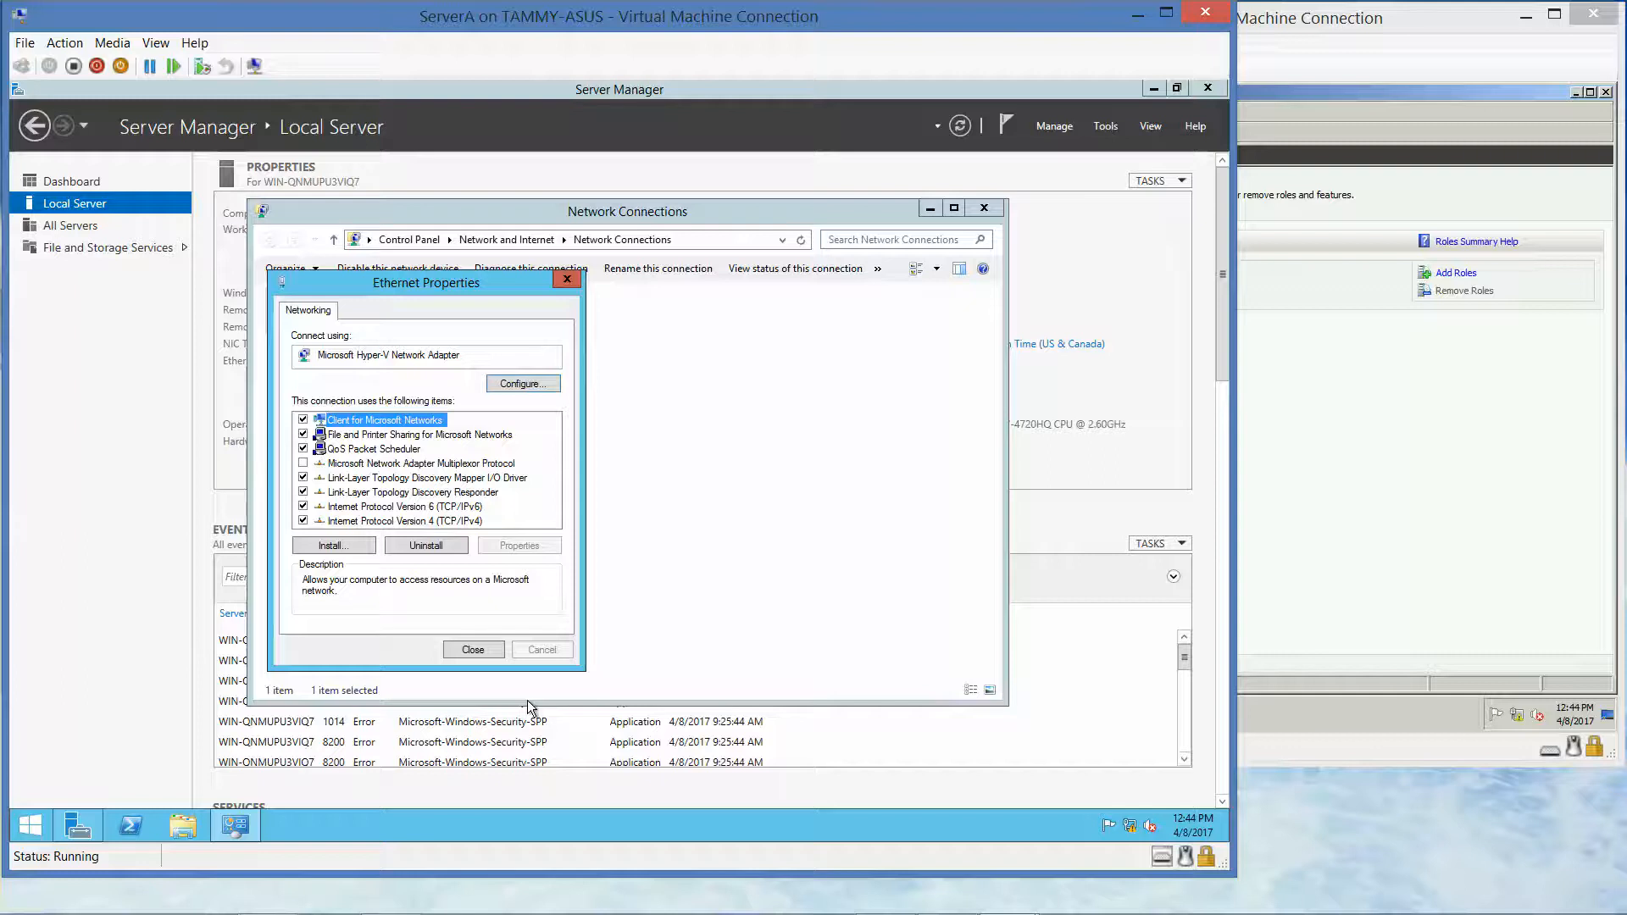
left_click(477, 644)
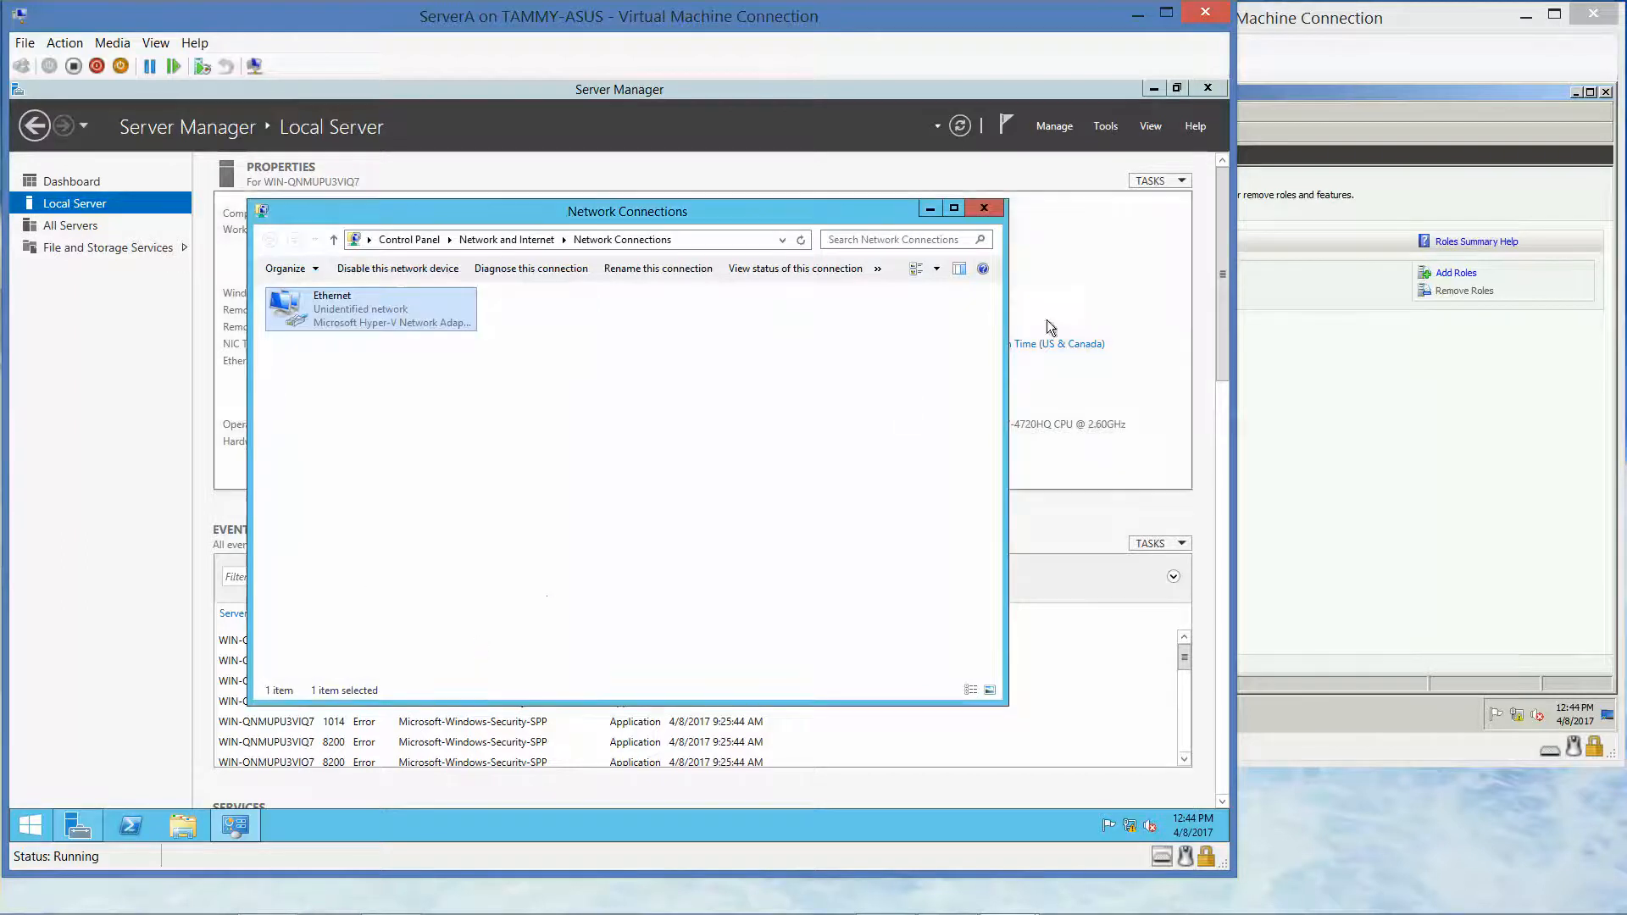
left_click(1000, 212)
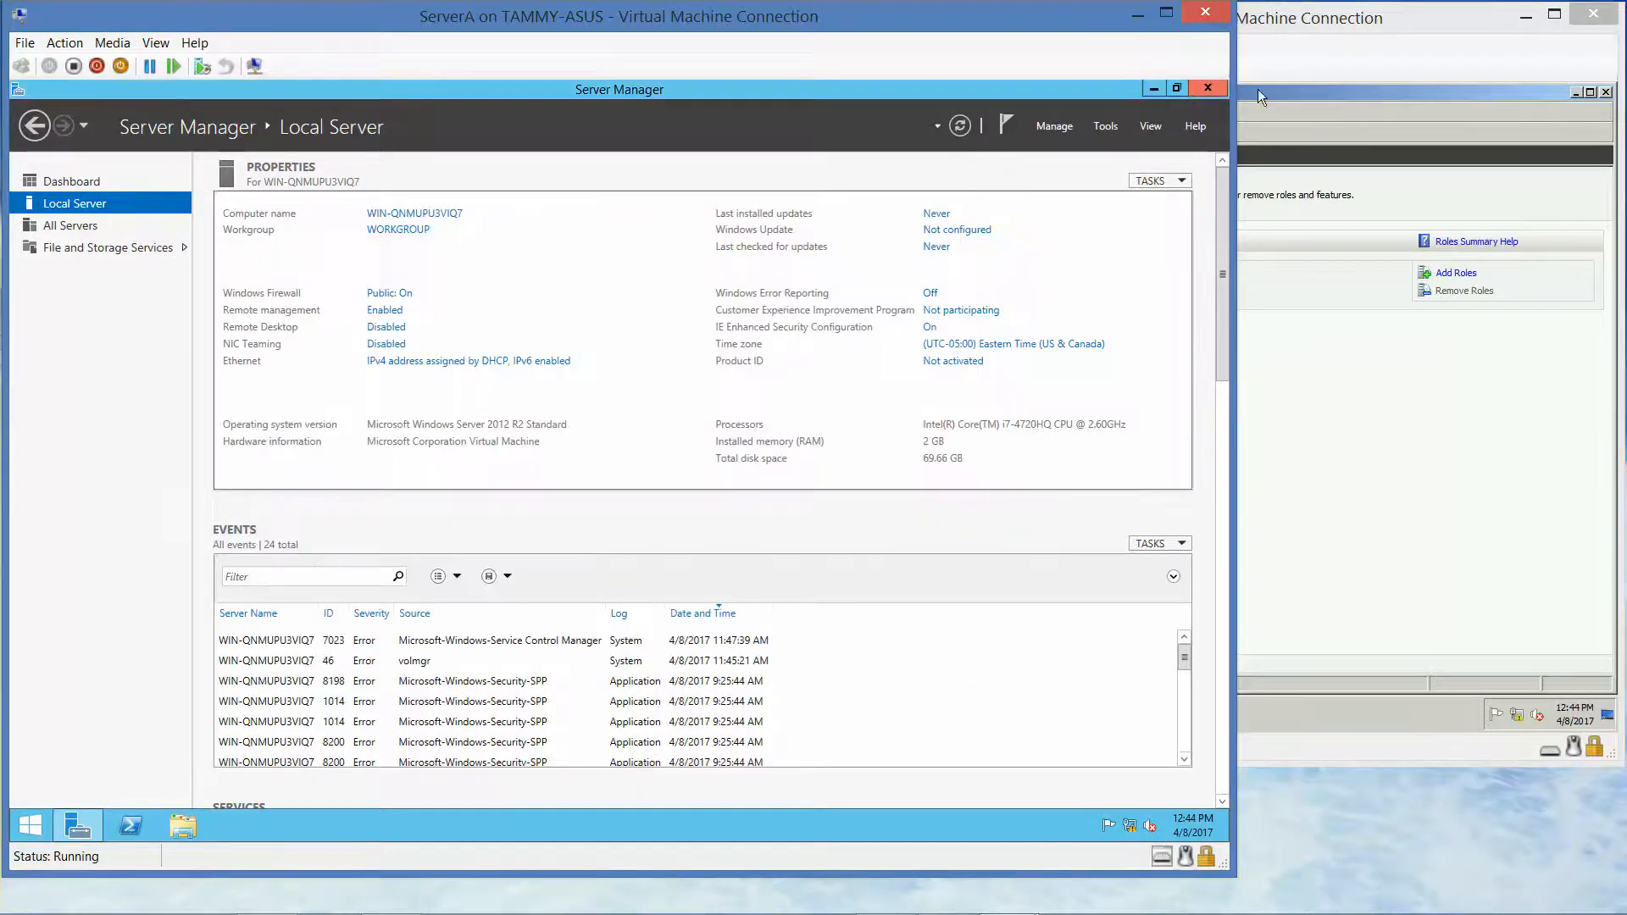
On ServerB, reach the Local Area Connection adapter through the Network and Sharing Center
left_click(1324, 94)
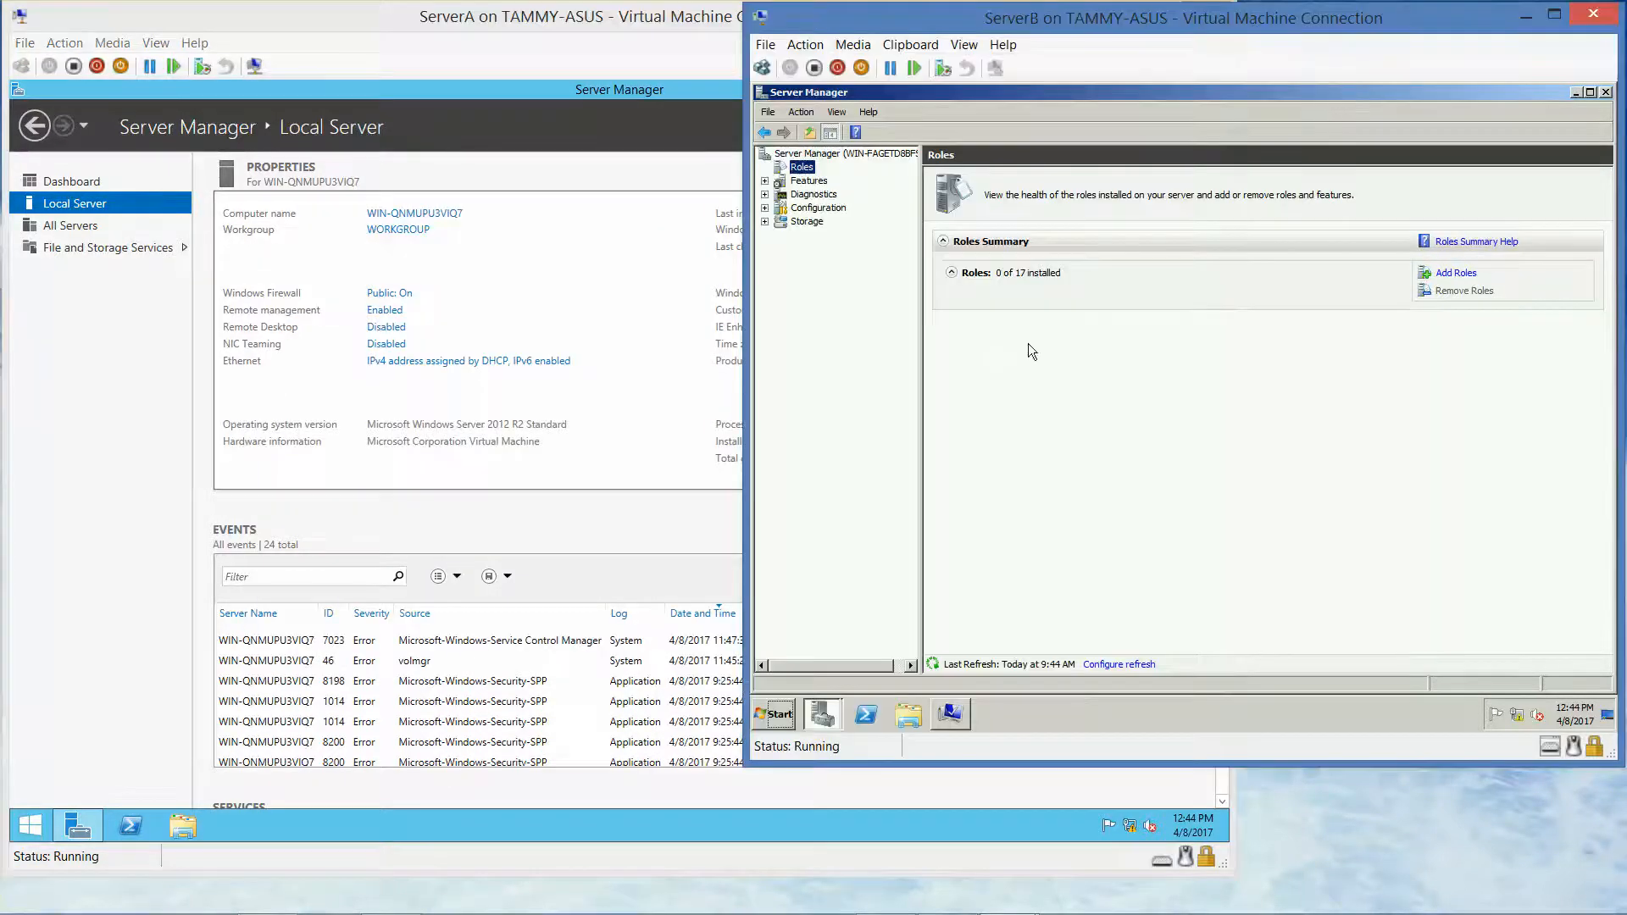
right_click(1515, 718)
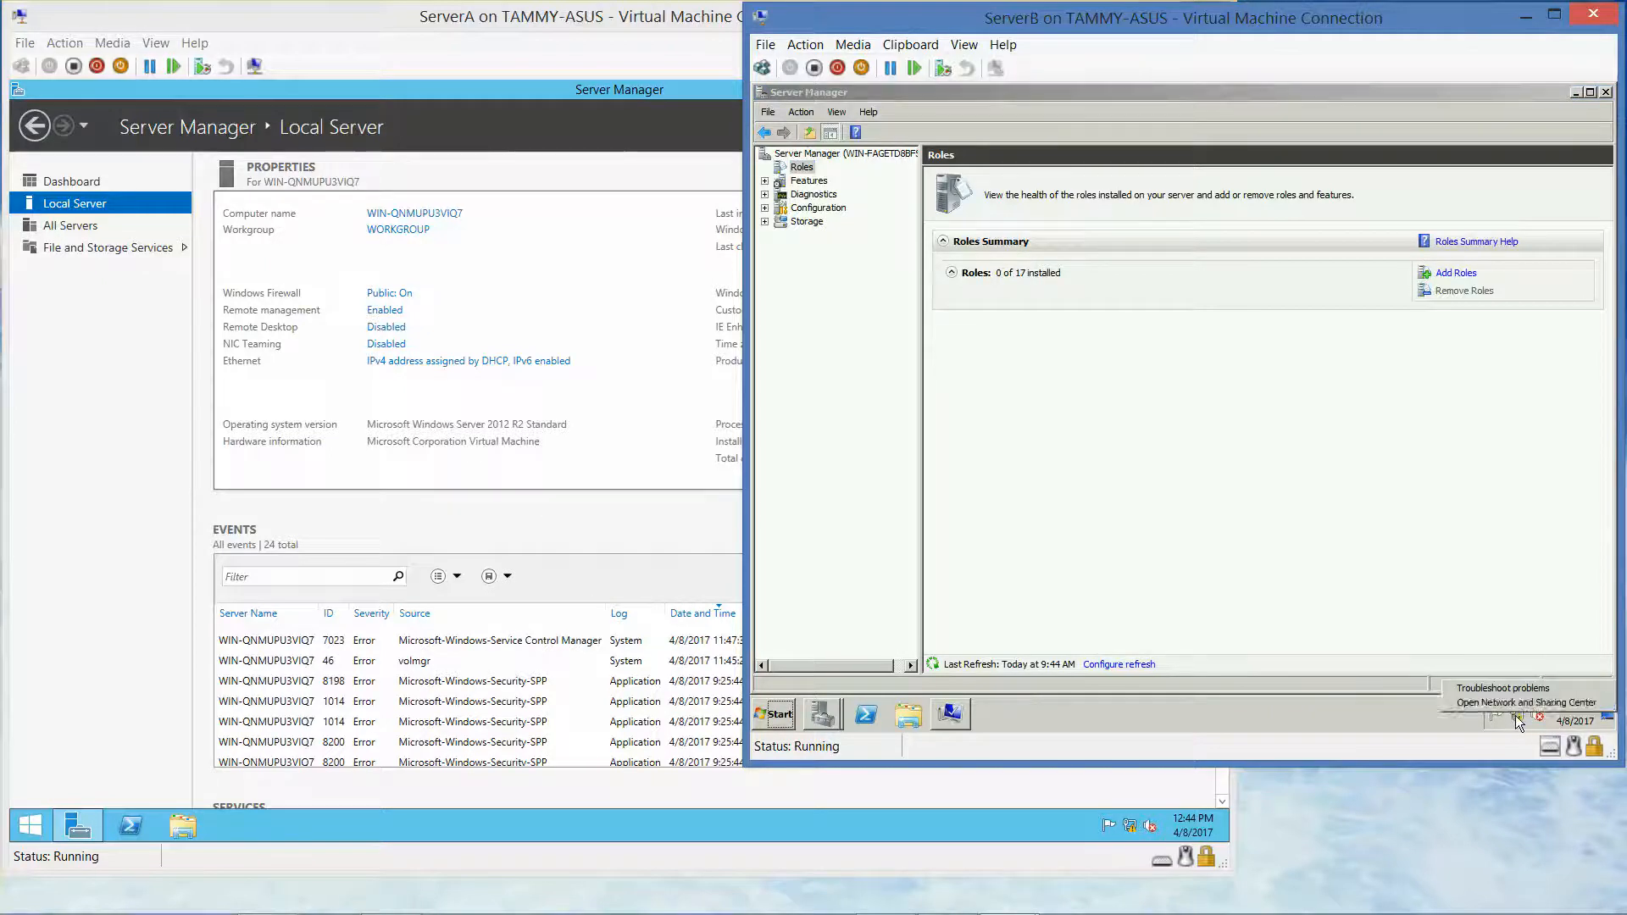
left_click(1515, 715)
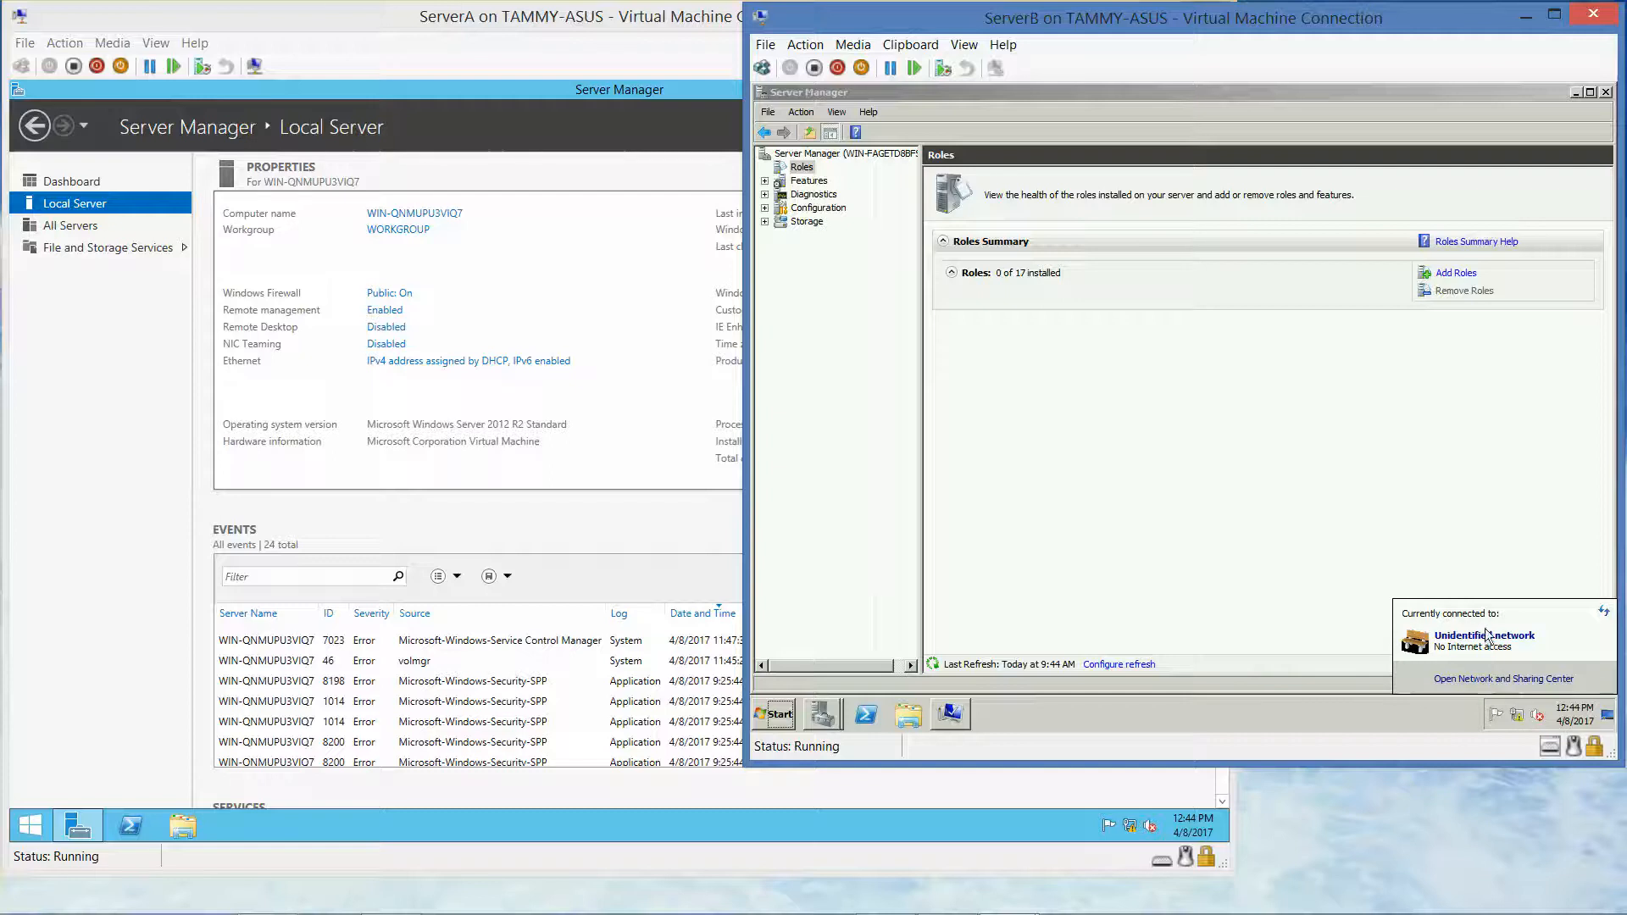
left_click(1482, 679)
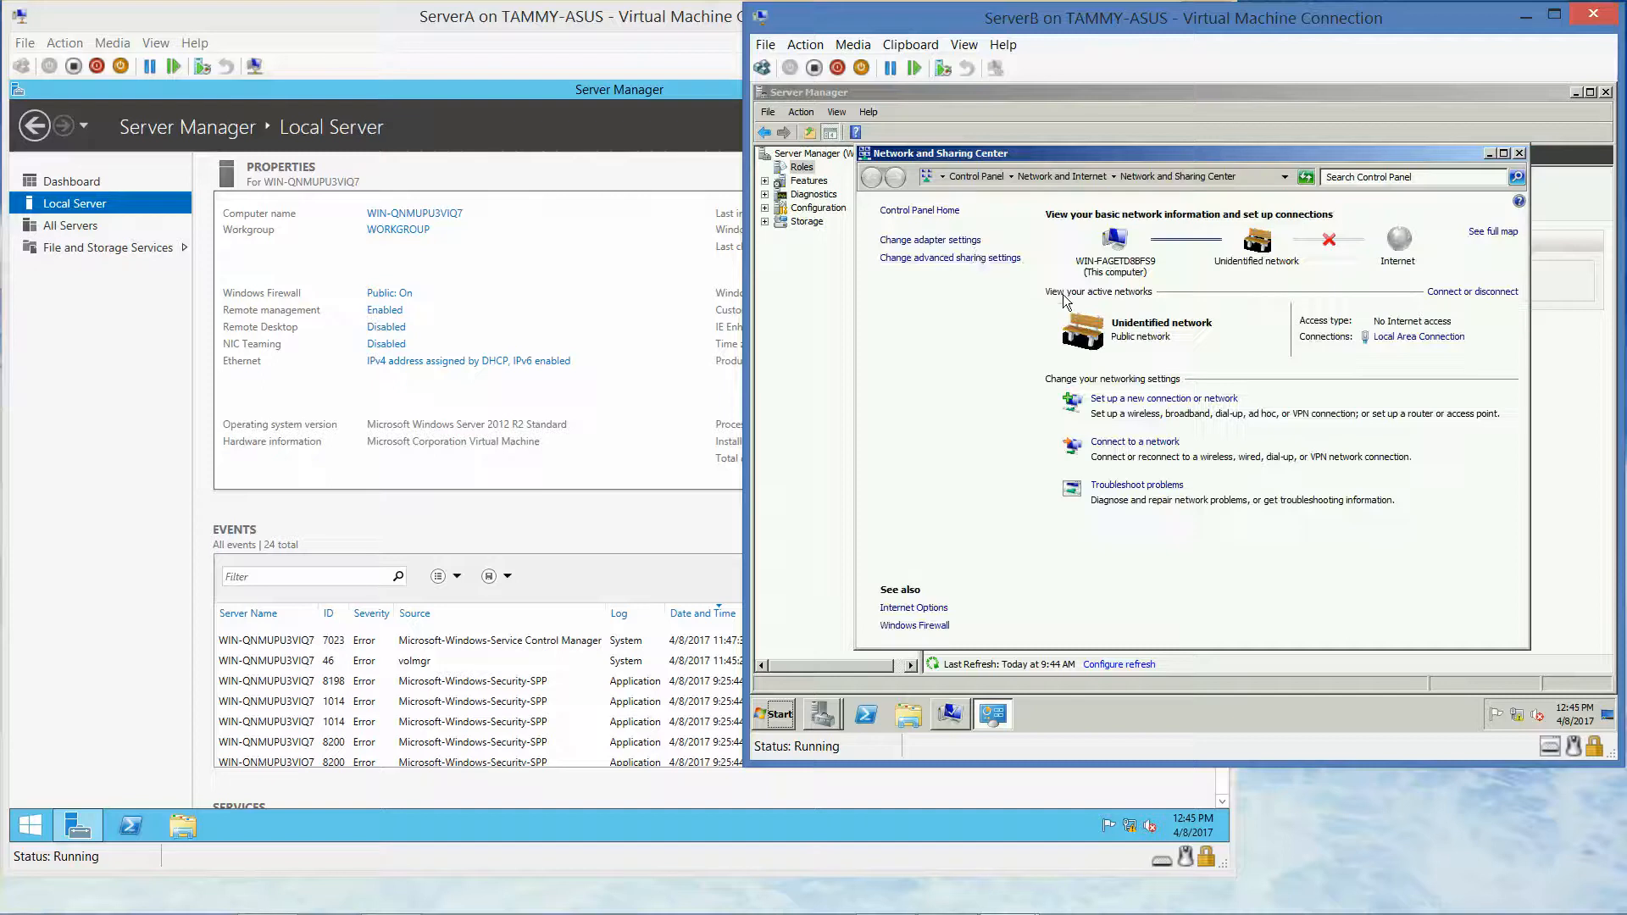
left_click(963, 243)
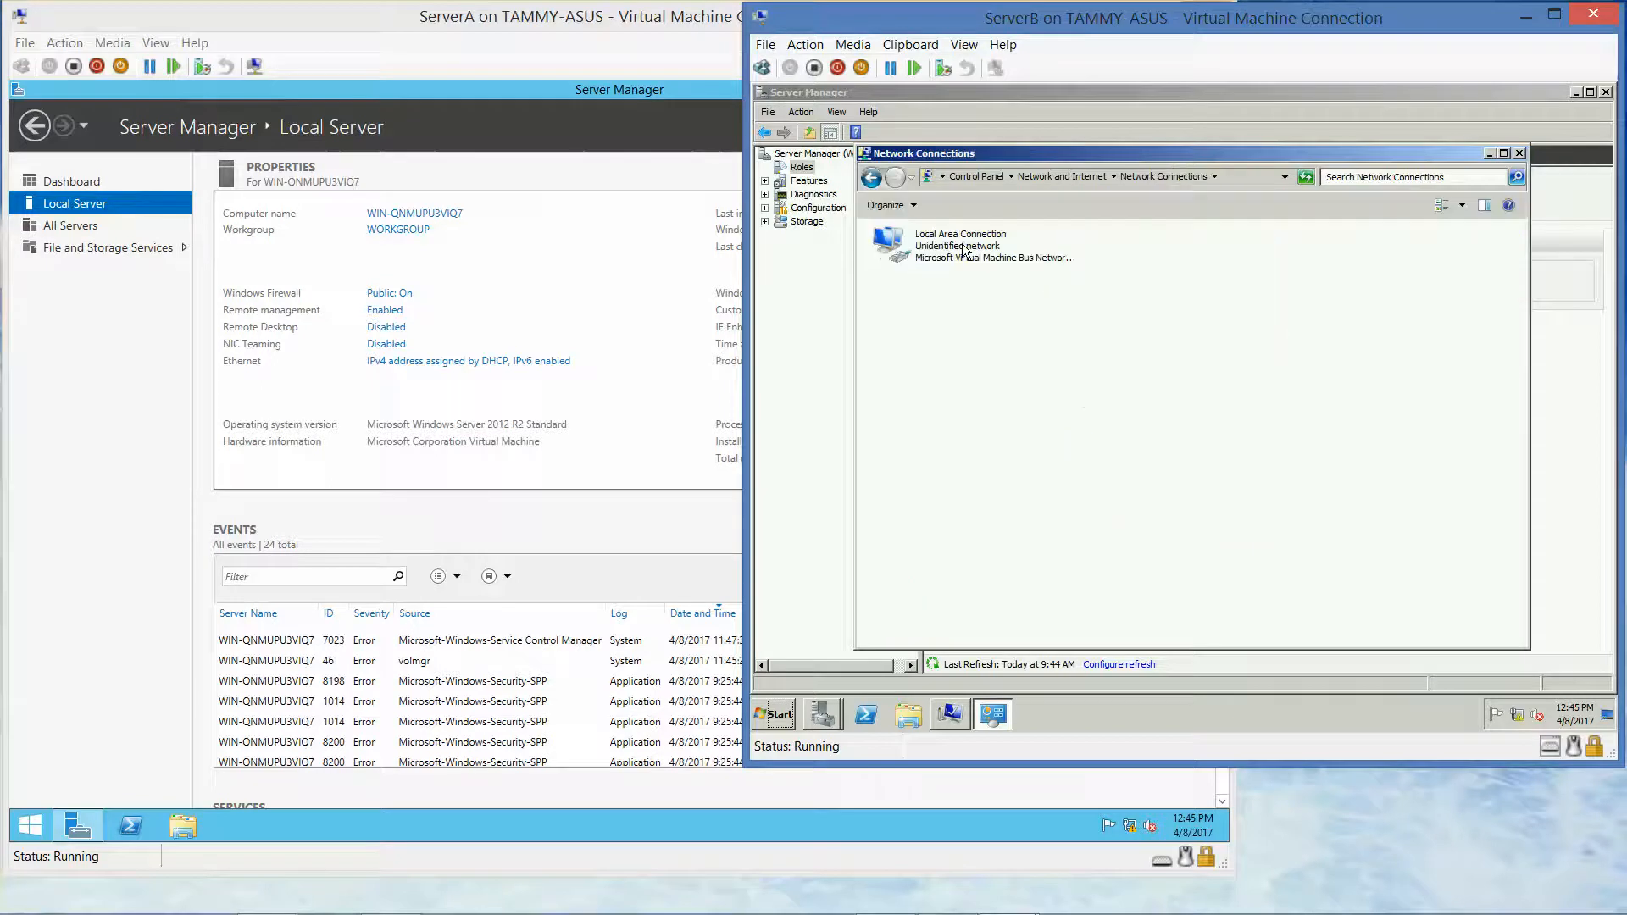
left_click(963, 249)
right_click(963, 250)
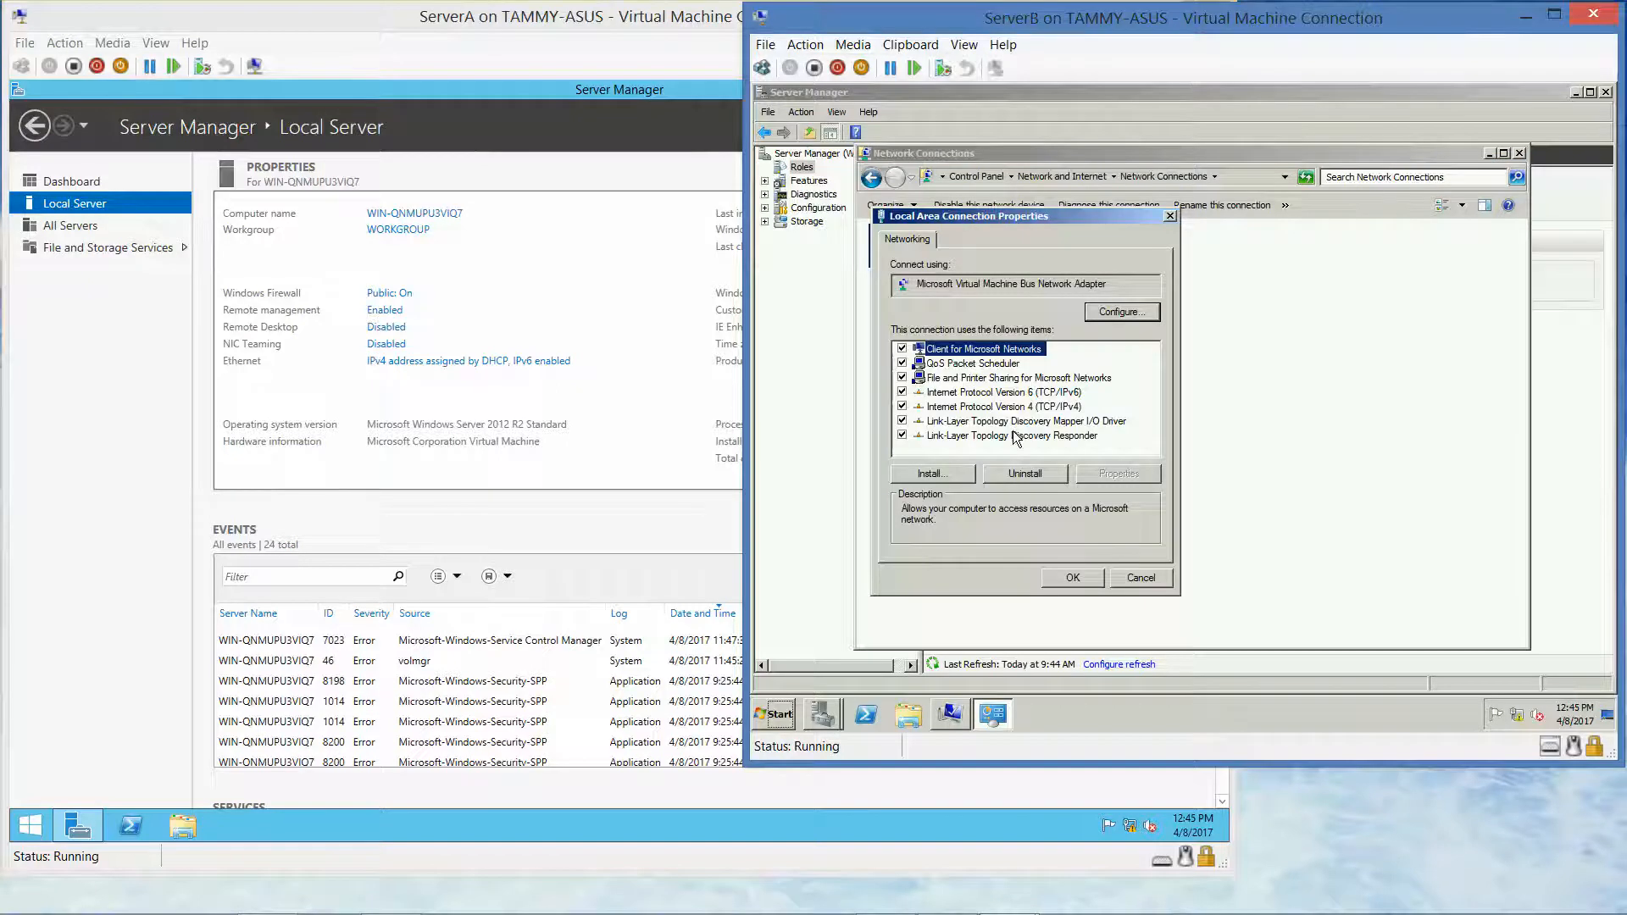
Set static IPv4 address 10.0.0.2, mask 255.0.0.0, and preferred DNS 10.0.0.1
left_click(1014, 407)
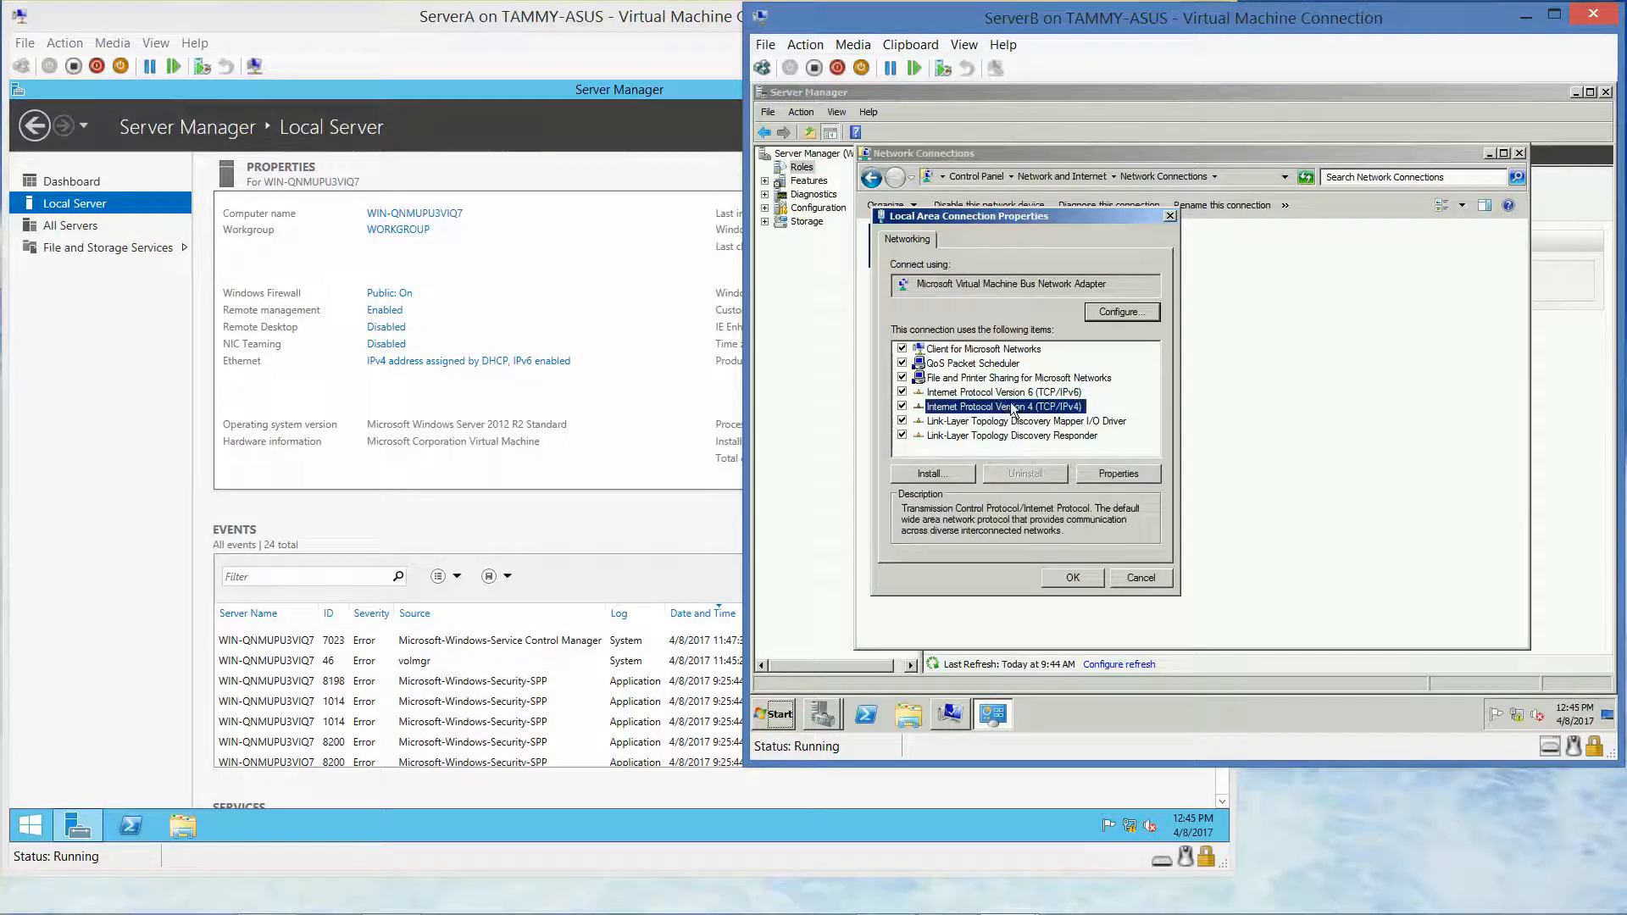
left_click(1117, 472)
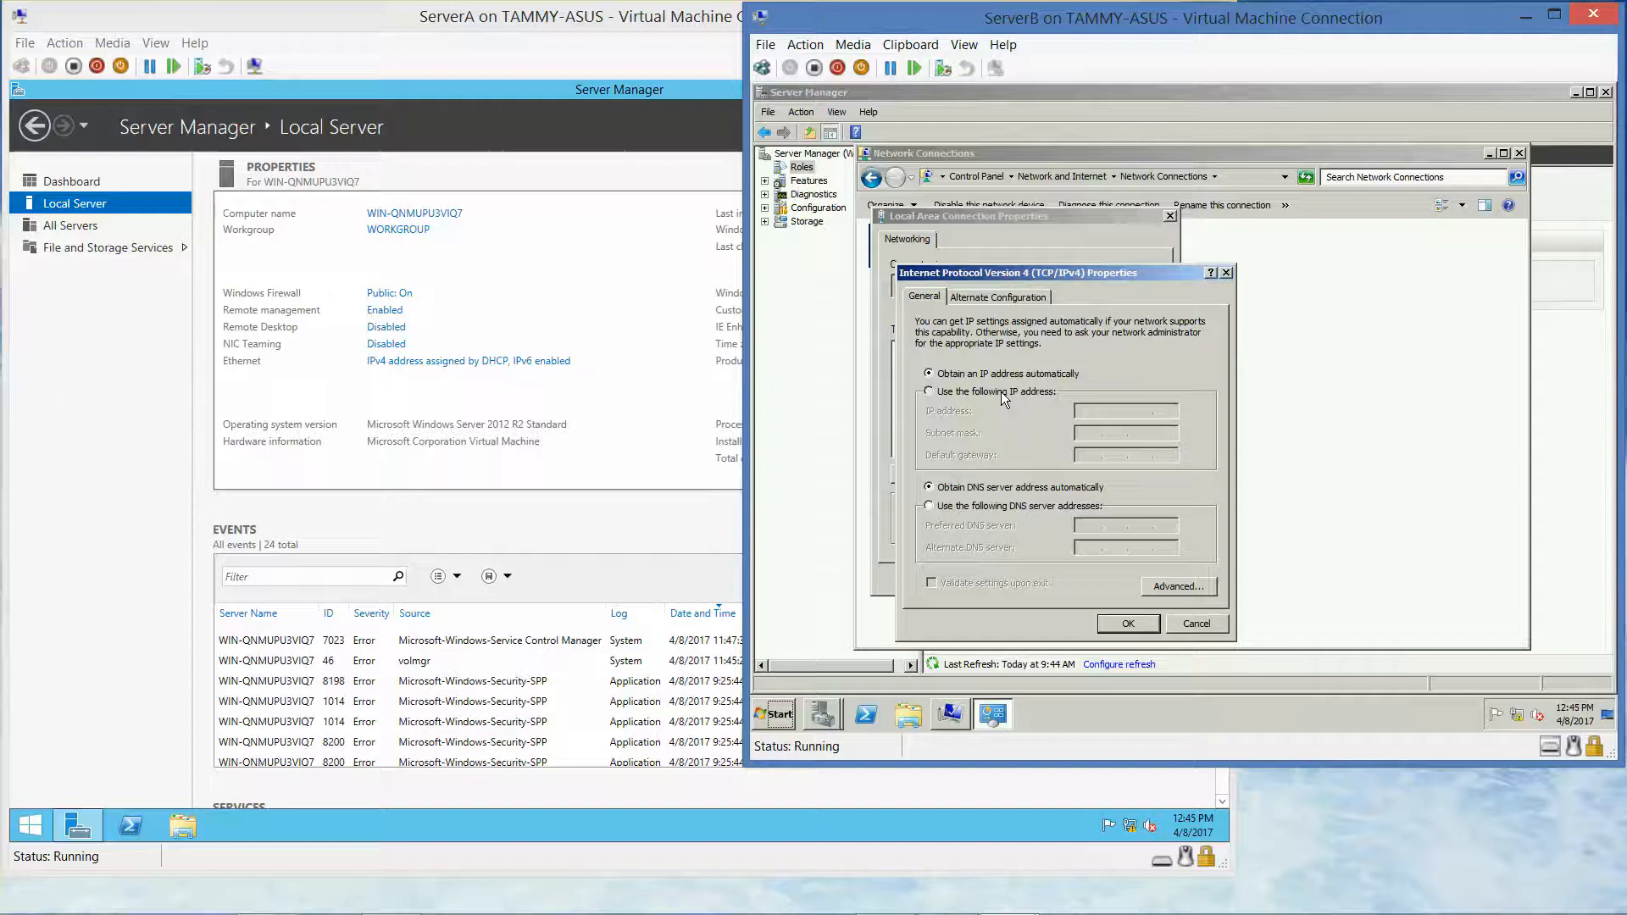
left_click(1004, 394)
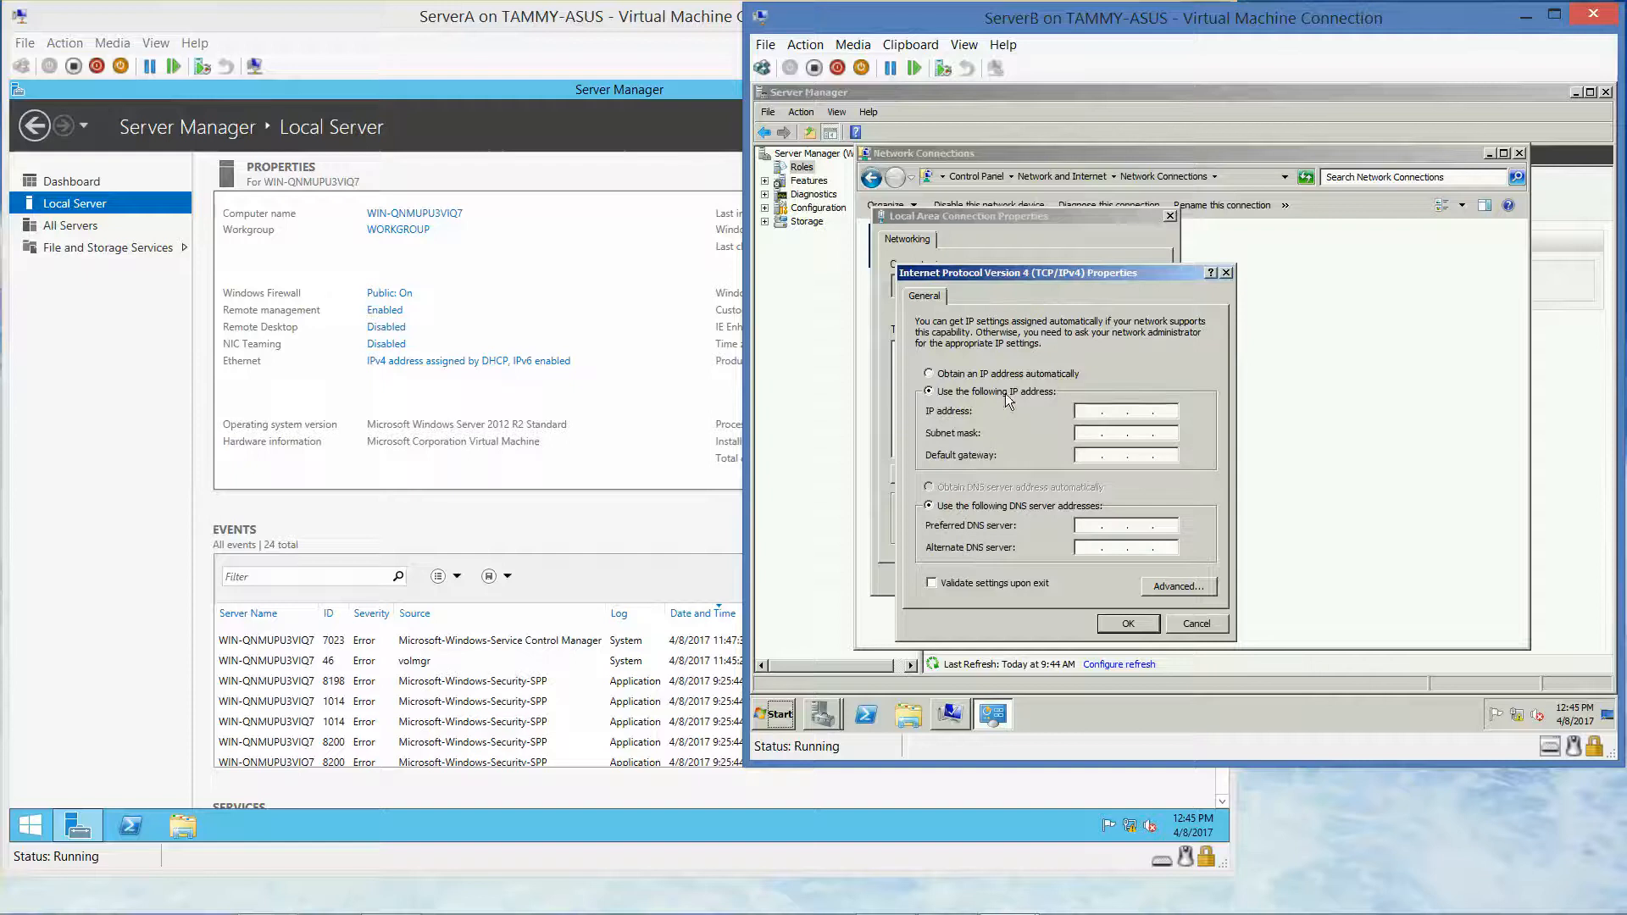
left_click(1093, 414)
type("10.0.0.2")
key("Tab")
left_click(1088, 525)
type("10 . 0 . 0 . 1")
left_click(1135, 626)
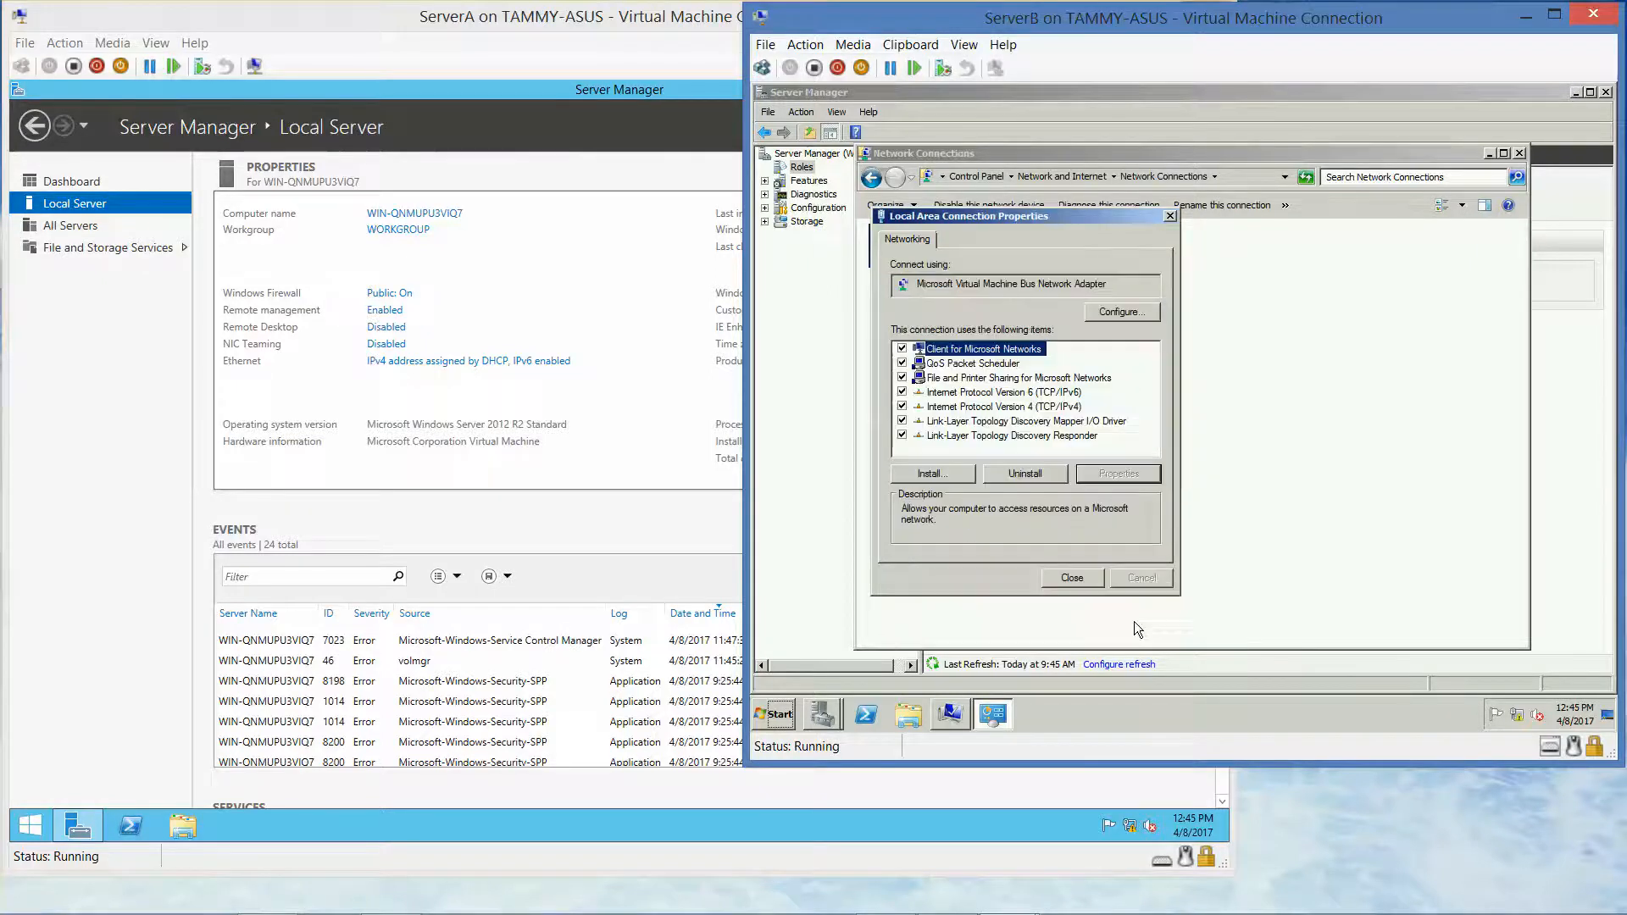
Close the network windows and return to ServerB's server summary
left_click(1067, 571)
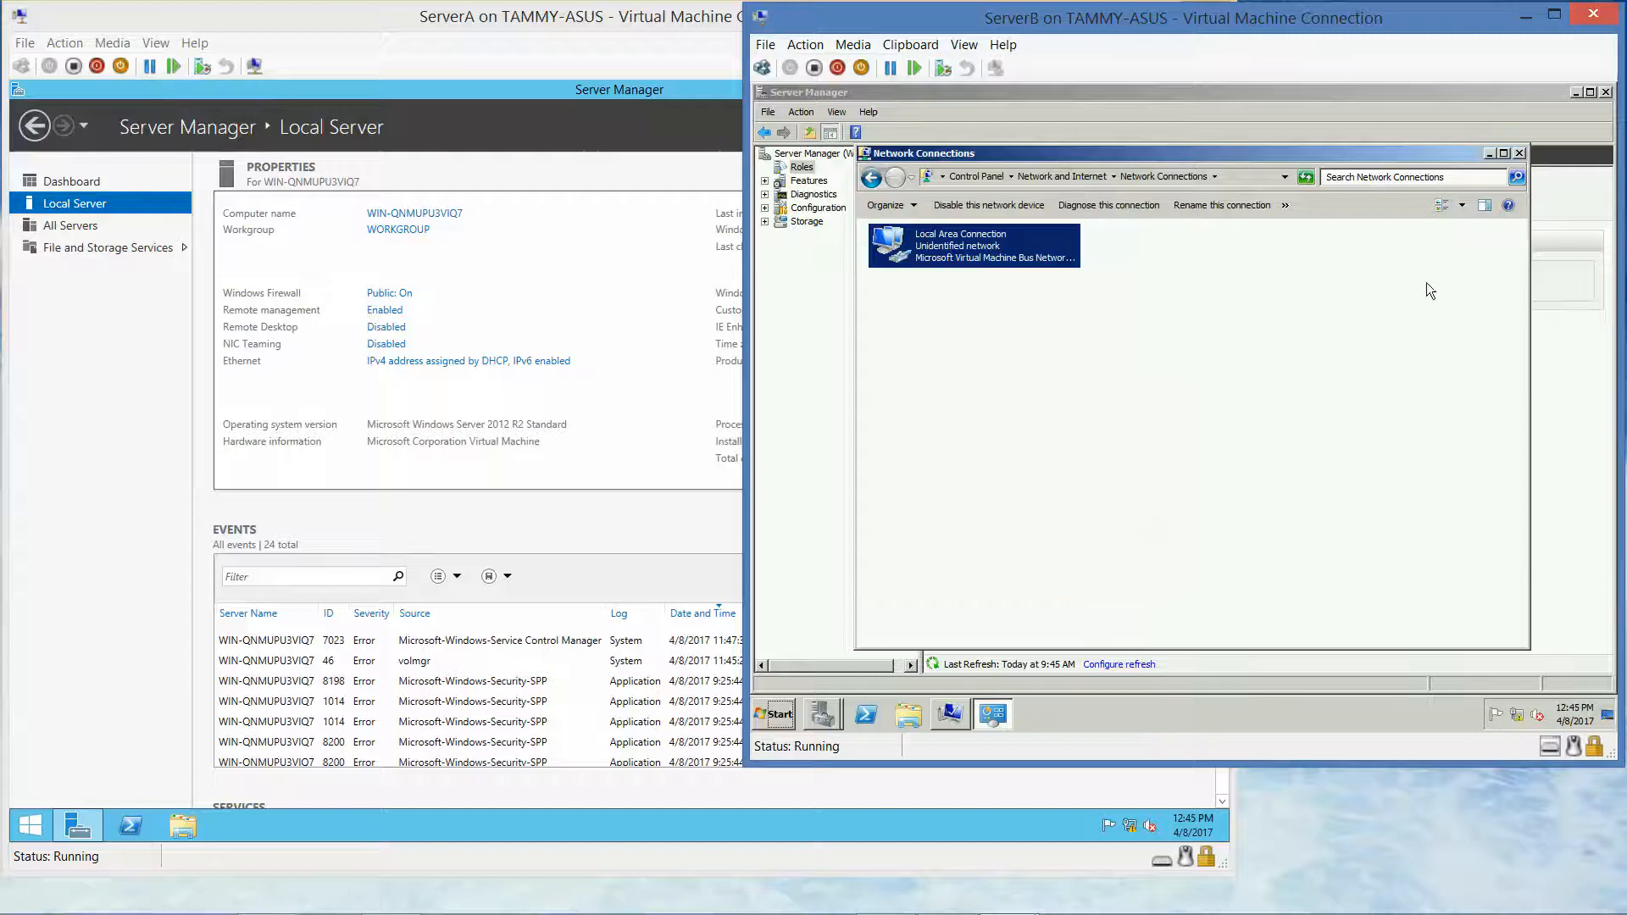
left_click(1518, 152)
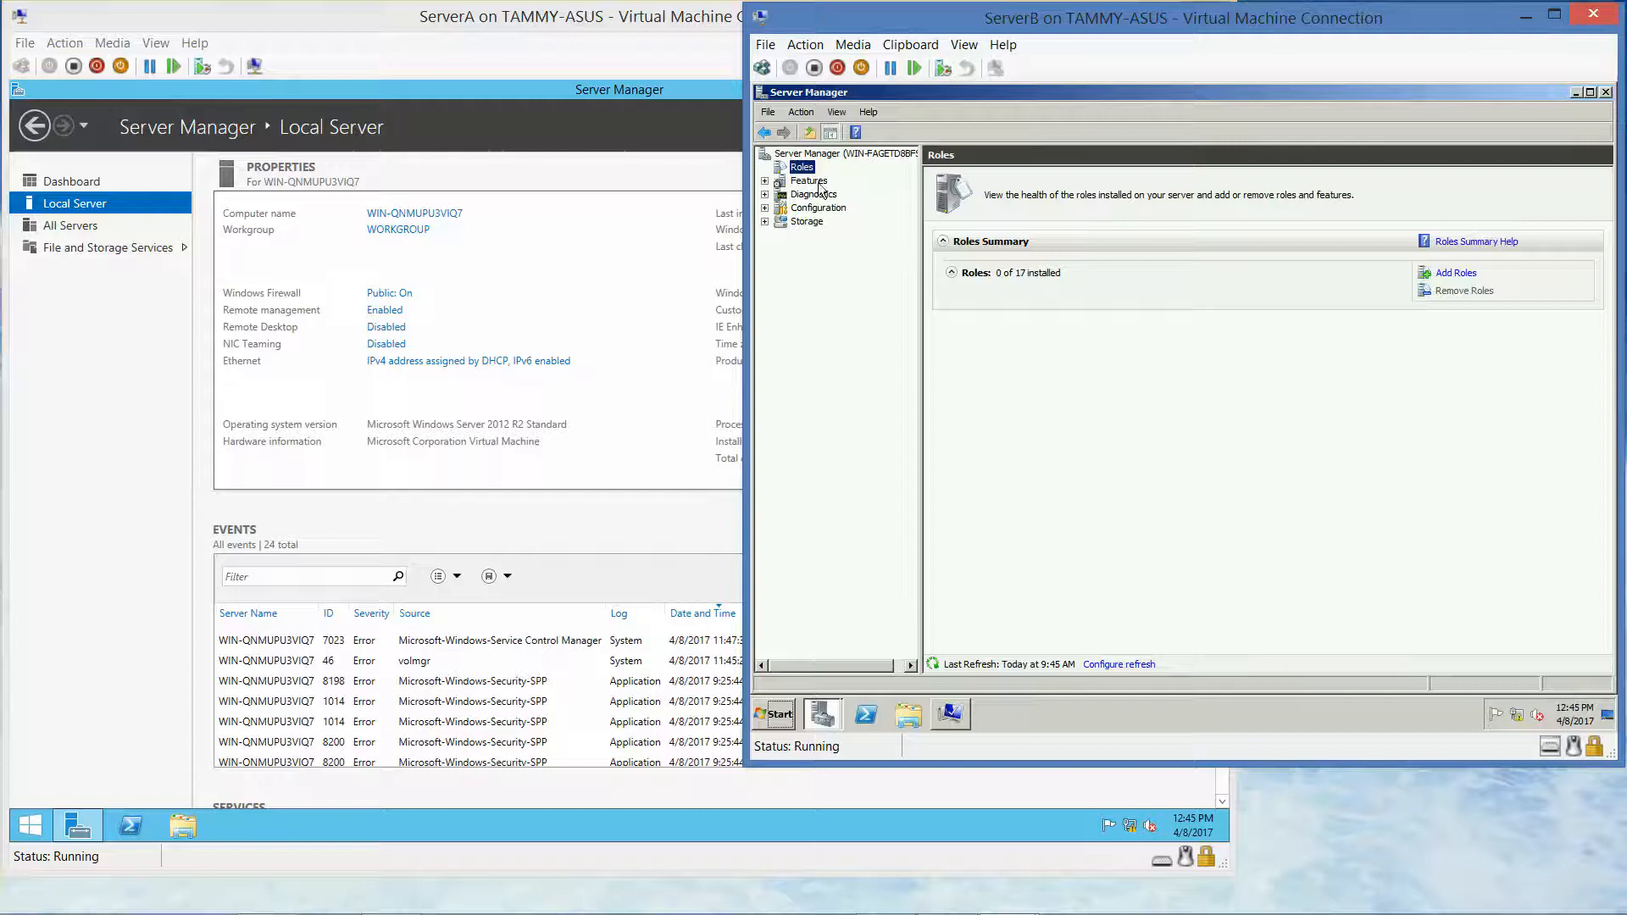
left_click(809, 157)
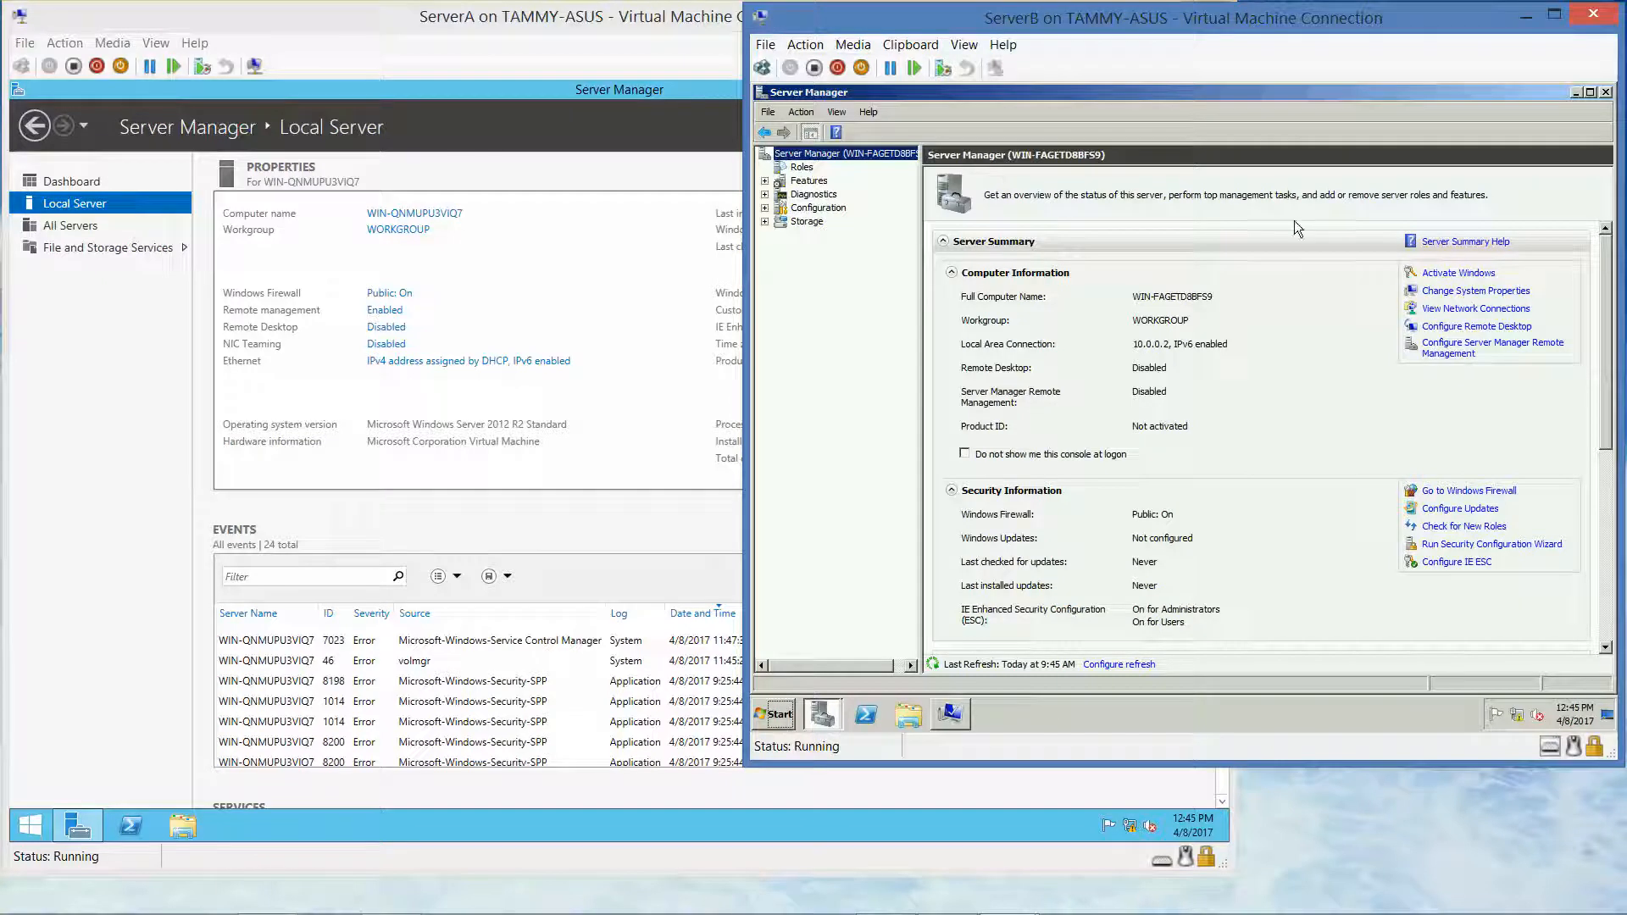
Change the computer name to ServerB in System Properties and restart it now
left_click(1466, 291)
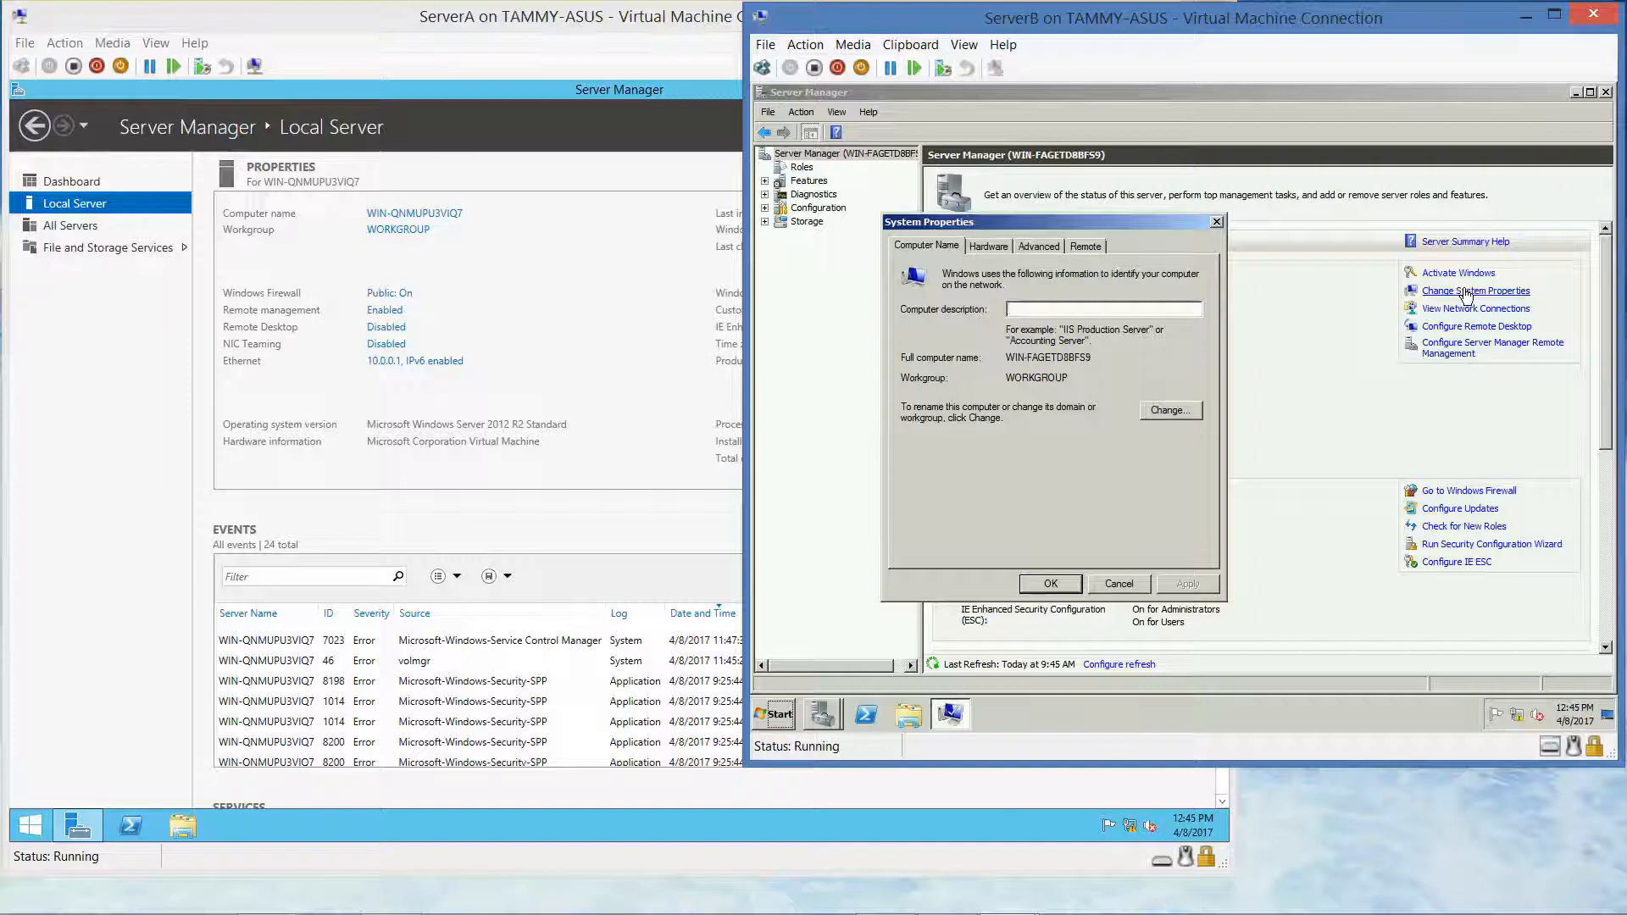
left_click(1169, 410)
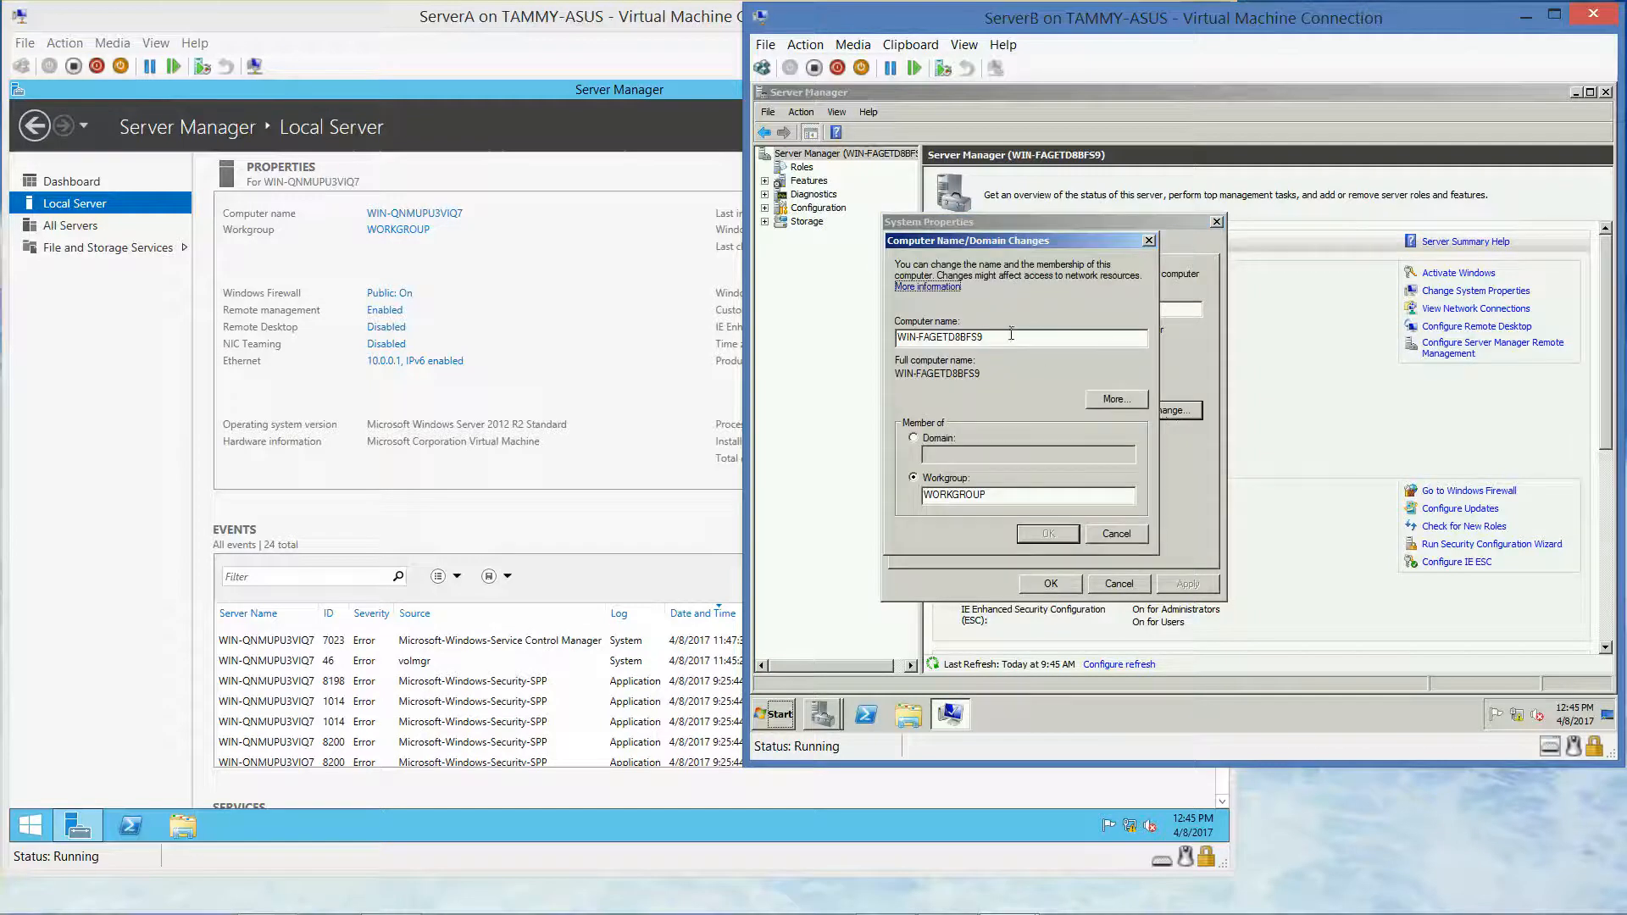
left_click_drag(1010, 334, 803, 324)
type("Serv")
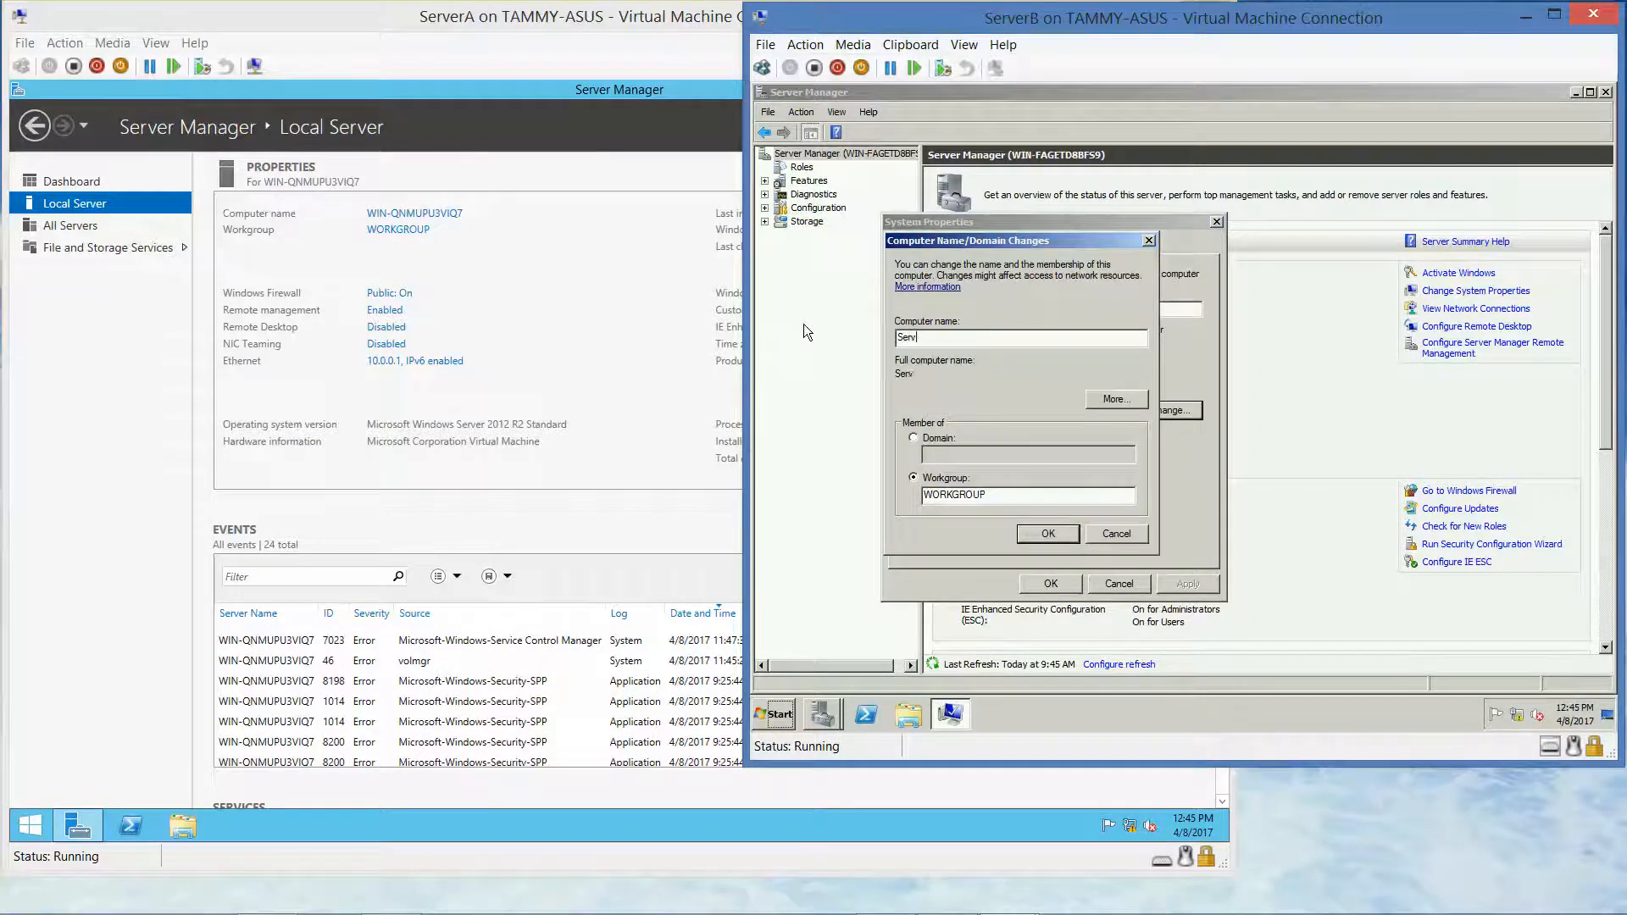
type("erB")
left_click(1049, 533)
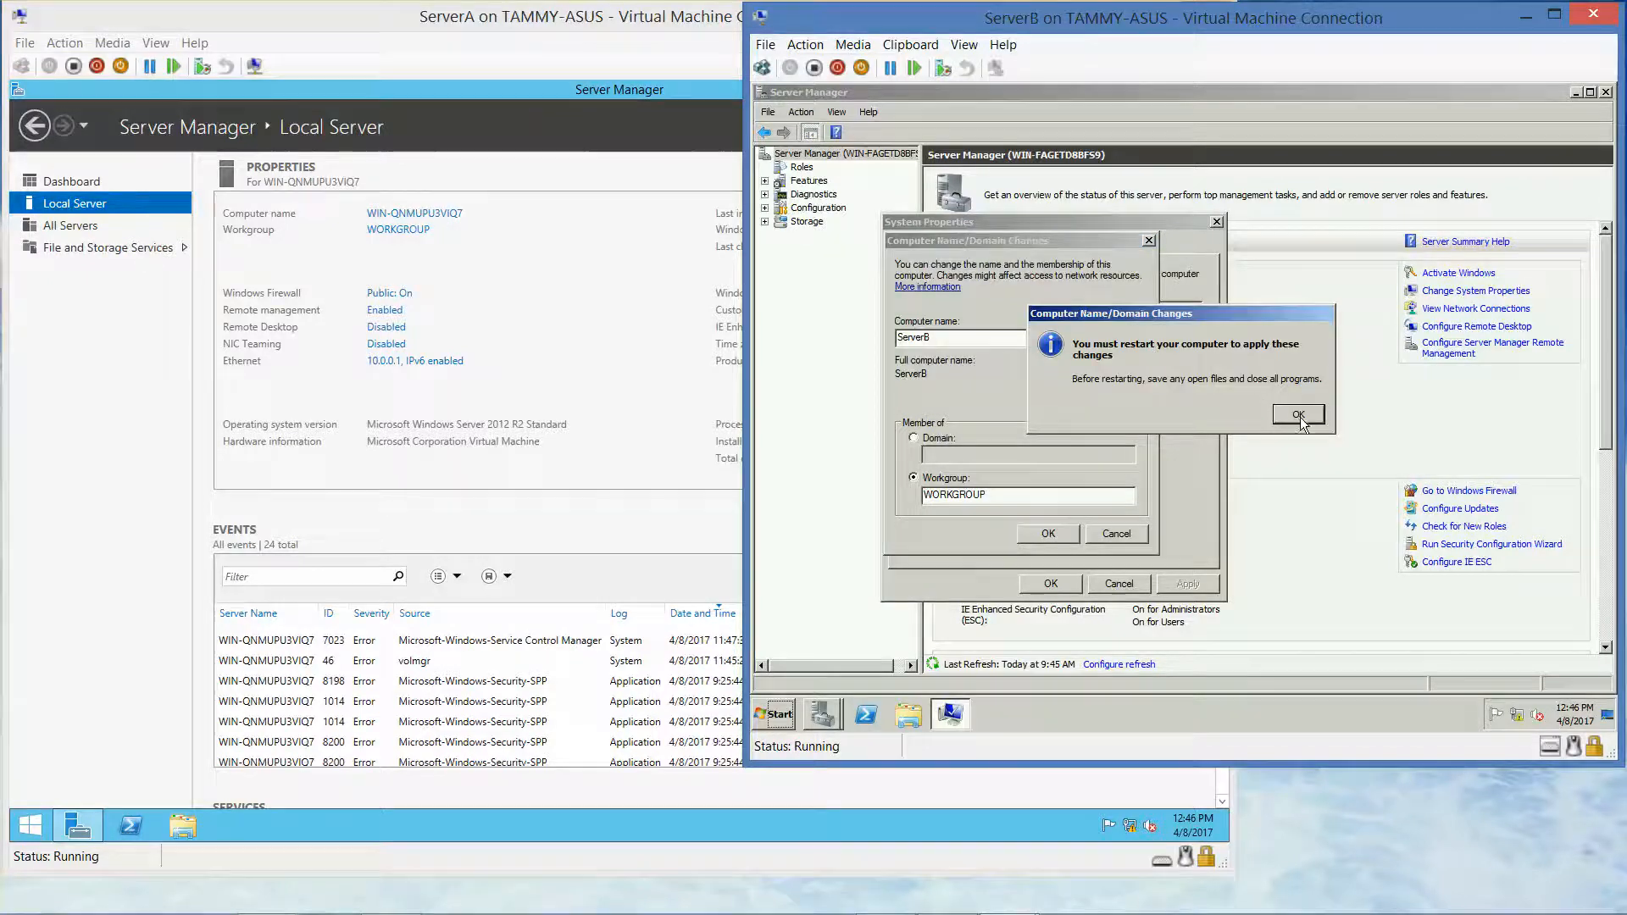
left_click(1297, 413)
left_click(1051, 584)
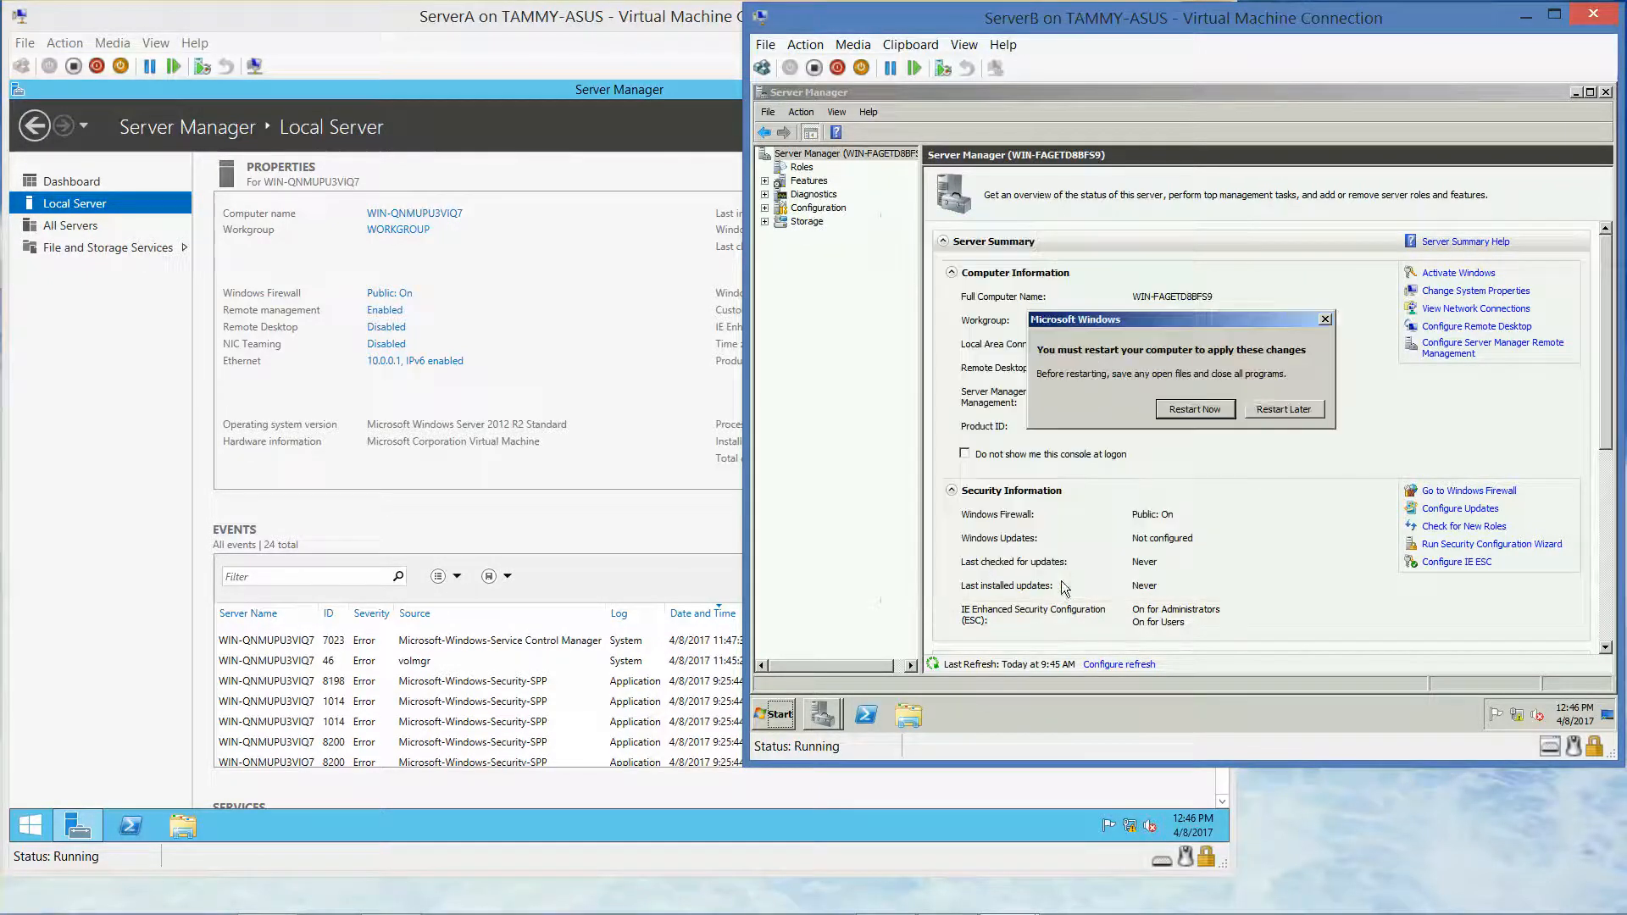
left_click(1195, 410)
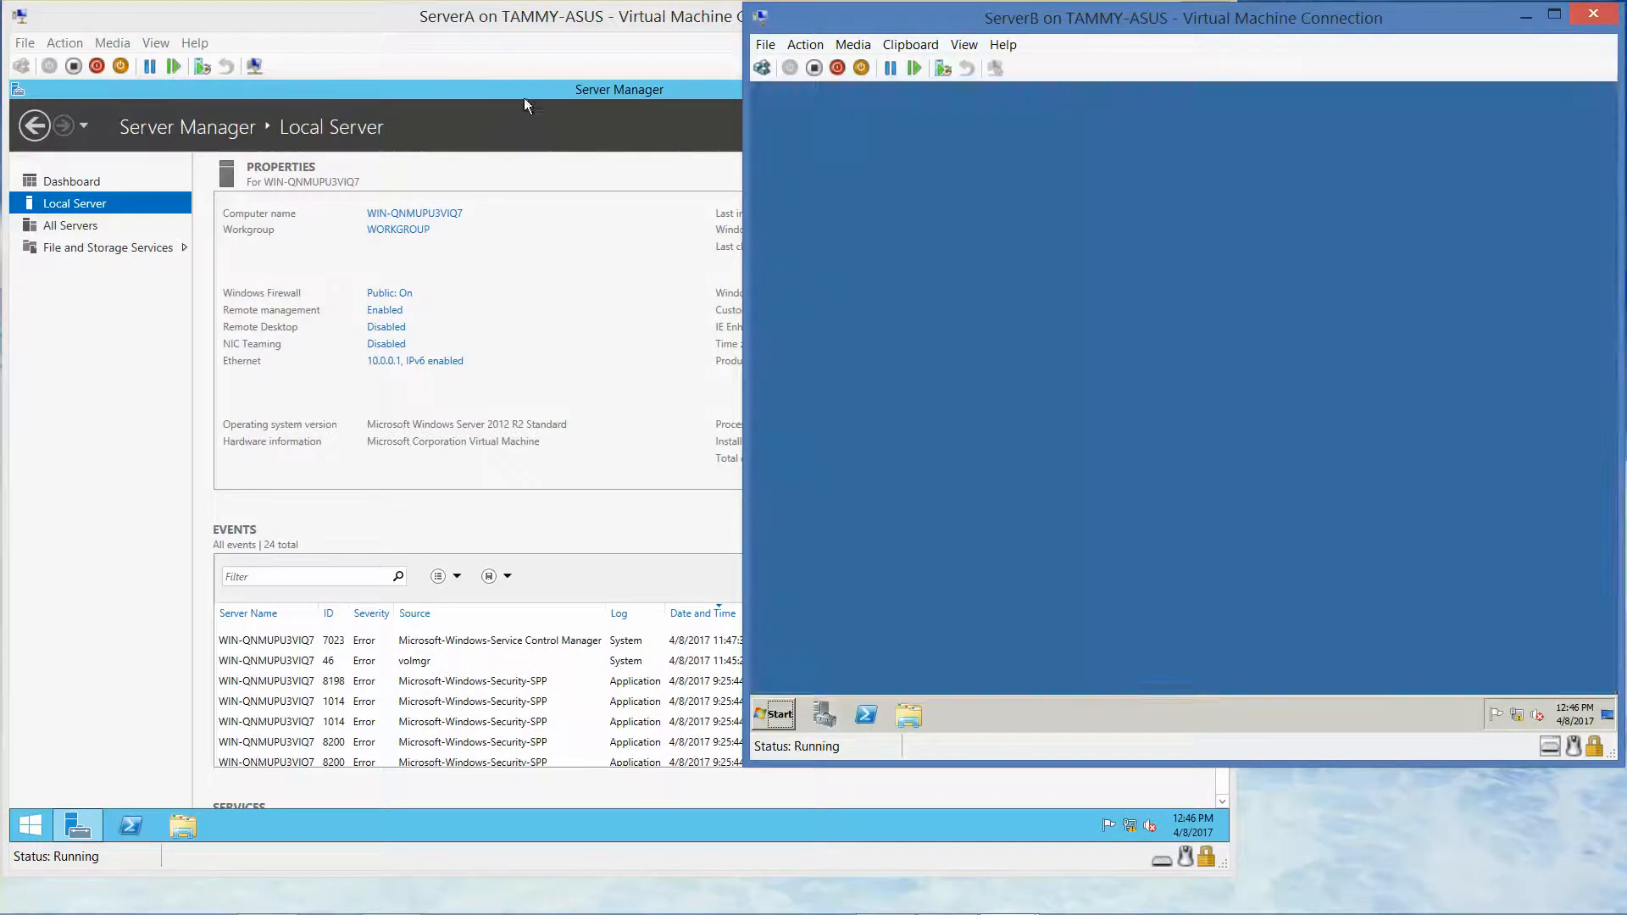
left_click(522, 98)
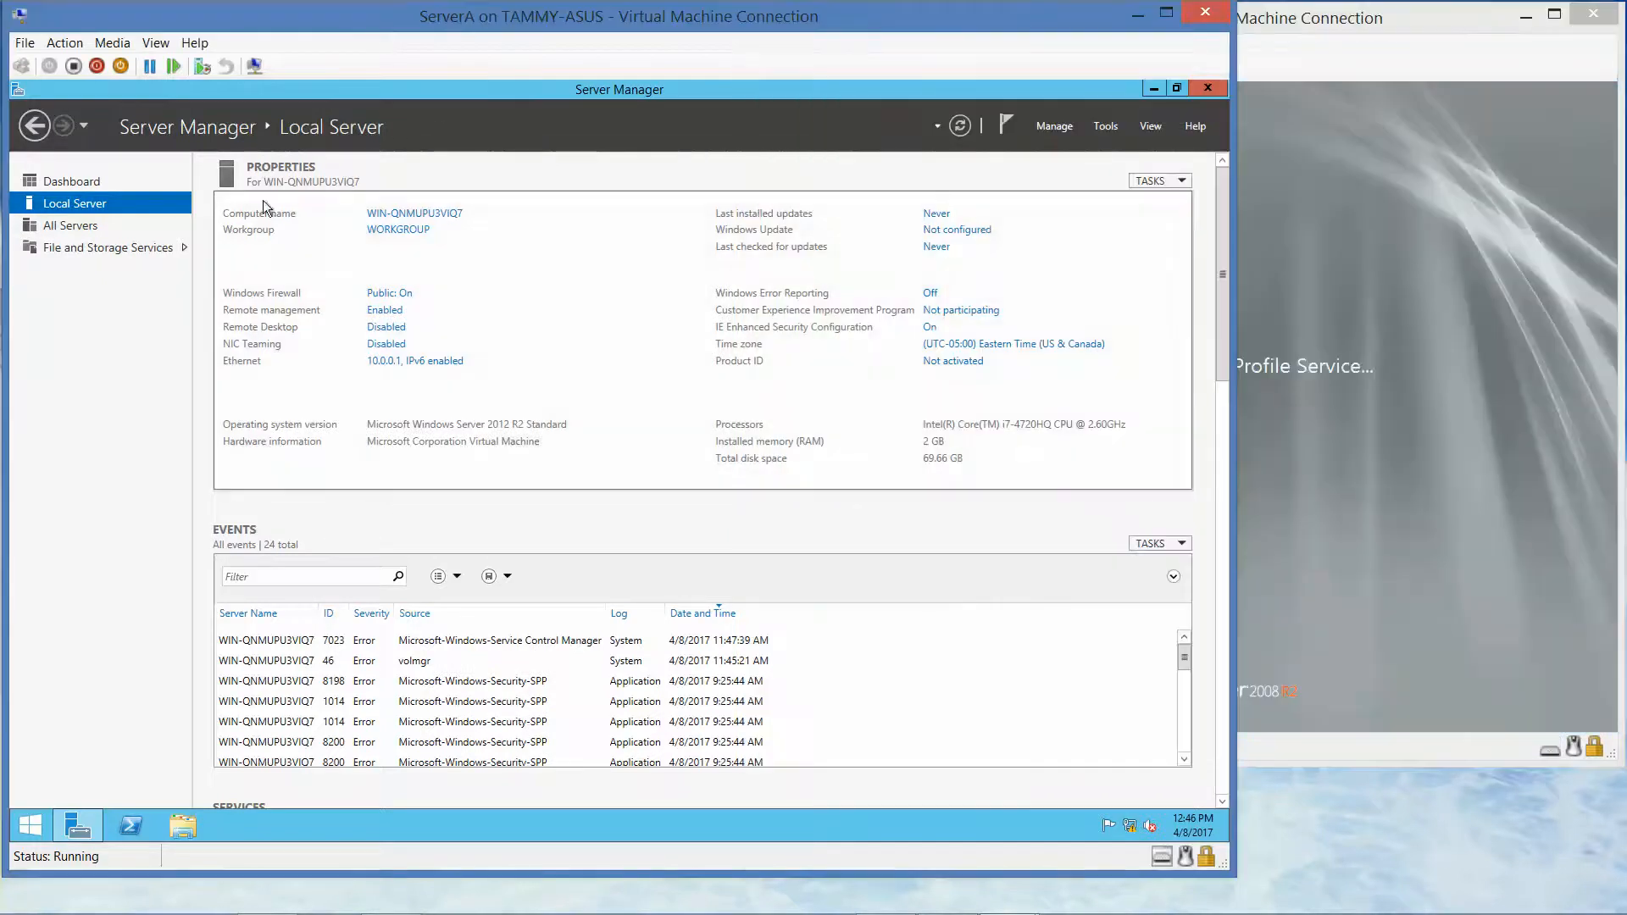
Rename ServerA's computer to ServerA and restart it now to apply changes
left_click(432, 213)
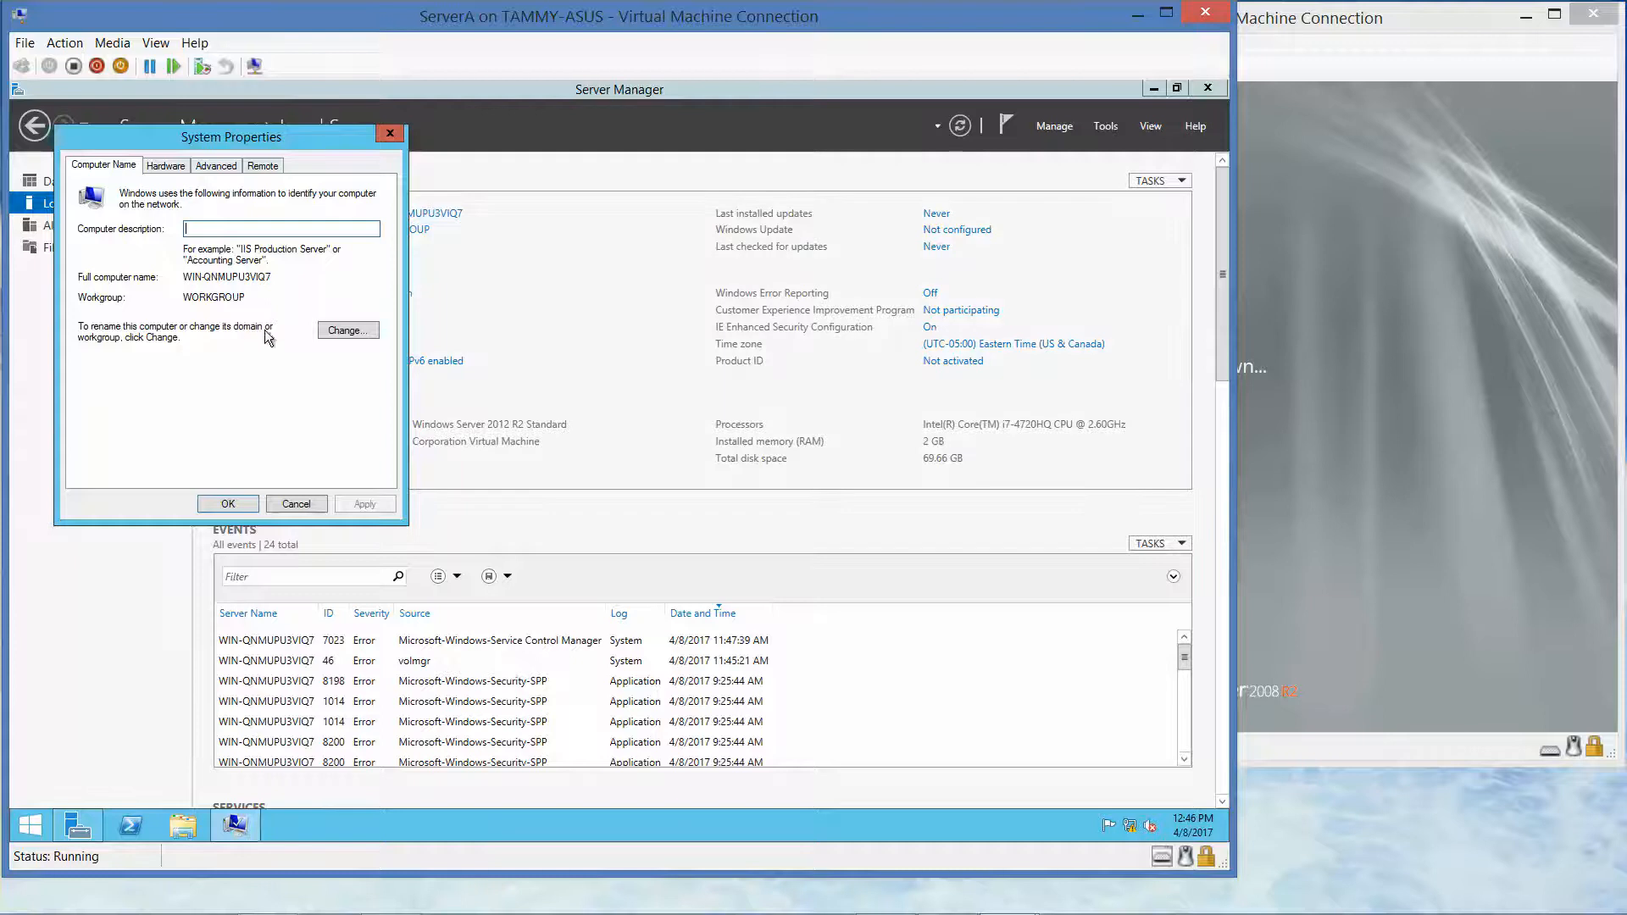
left_click(344, 330)
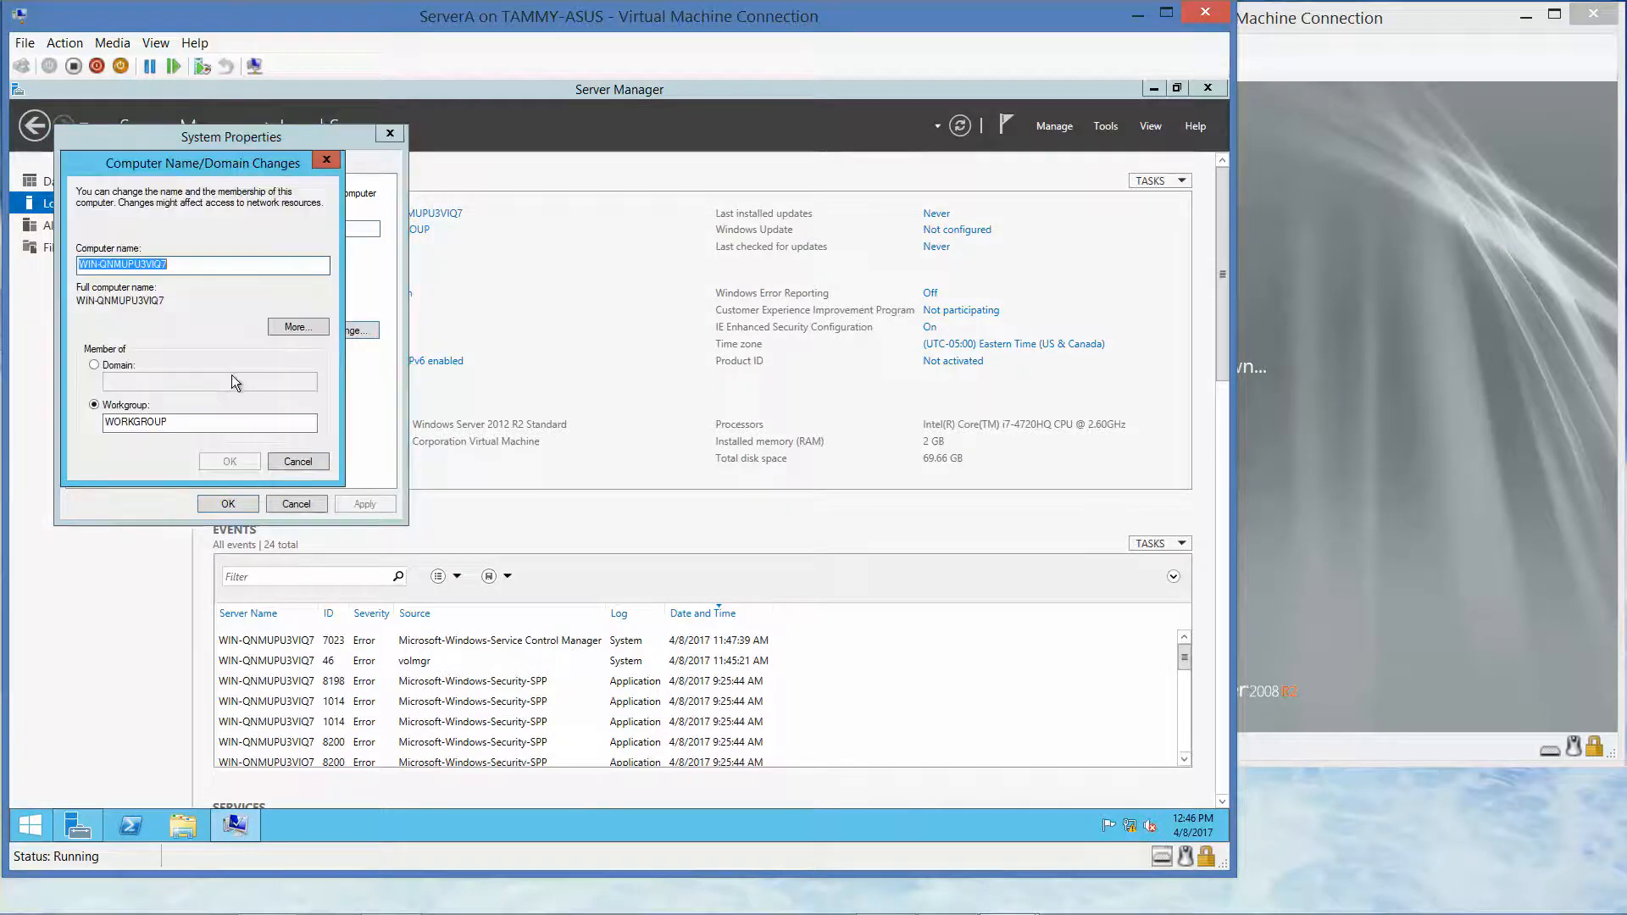
type("ServerA")
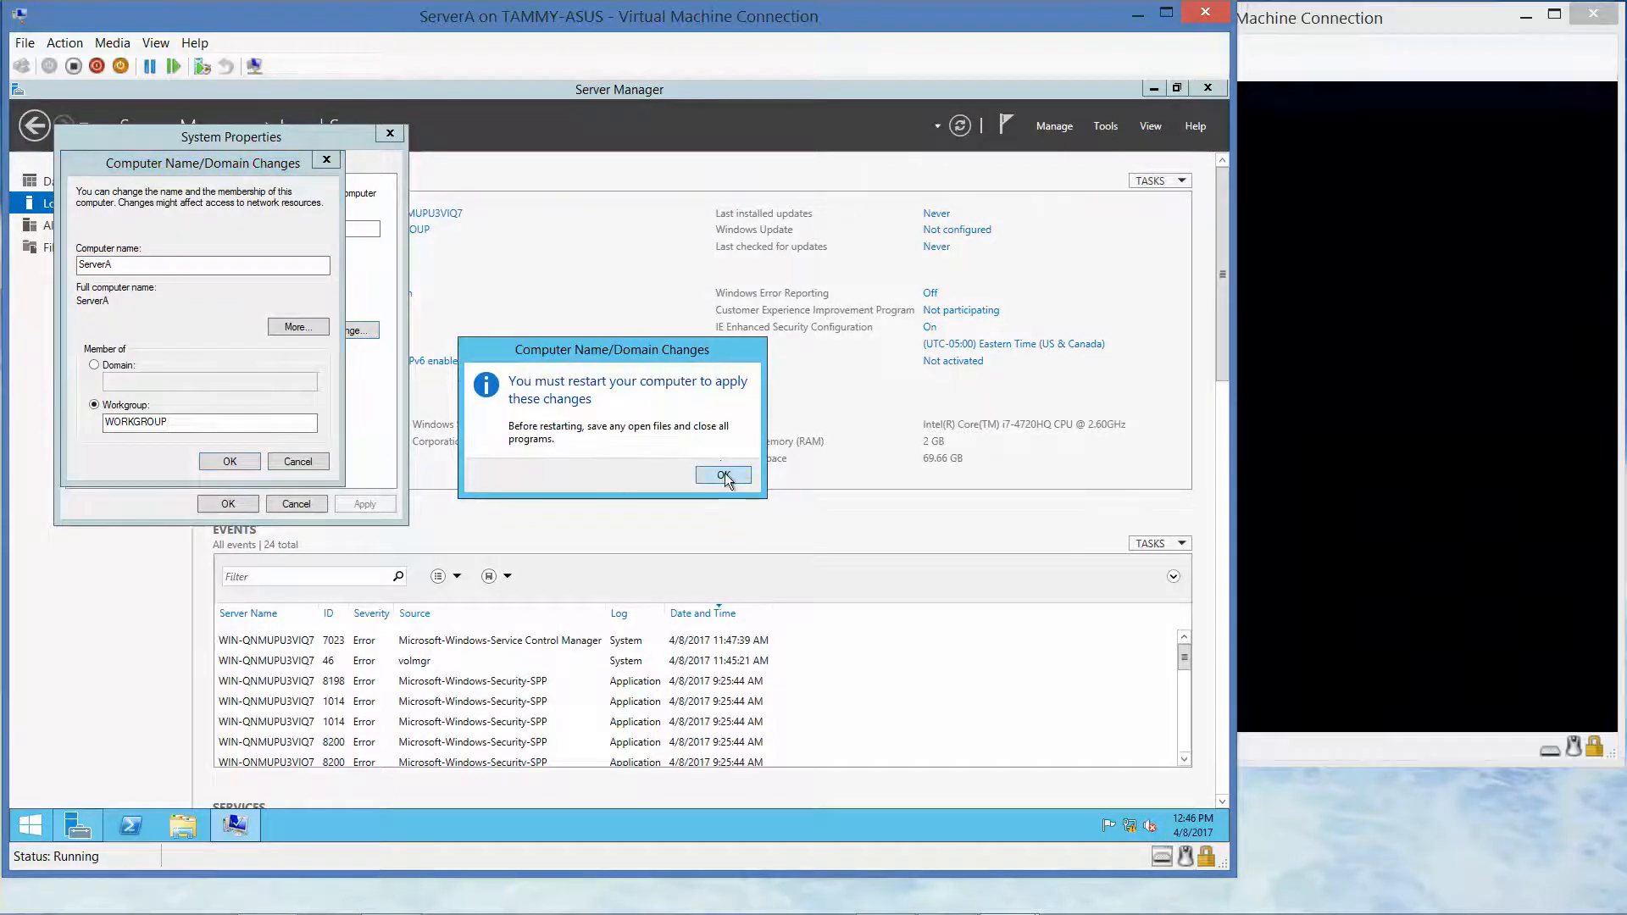
left_click(723, 475)
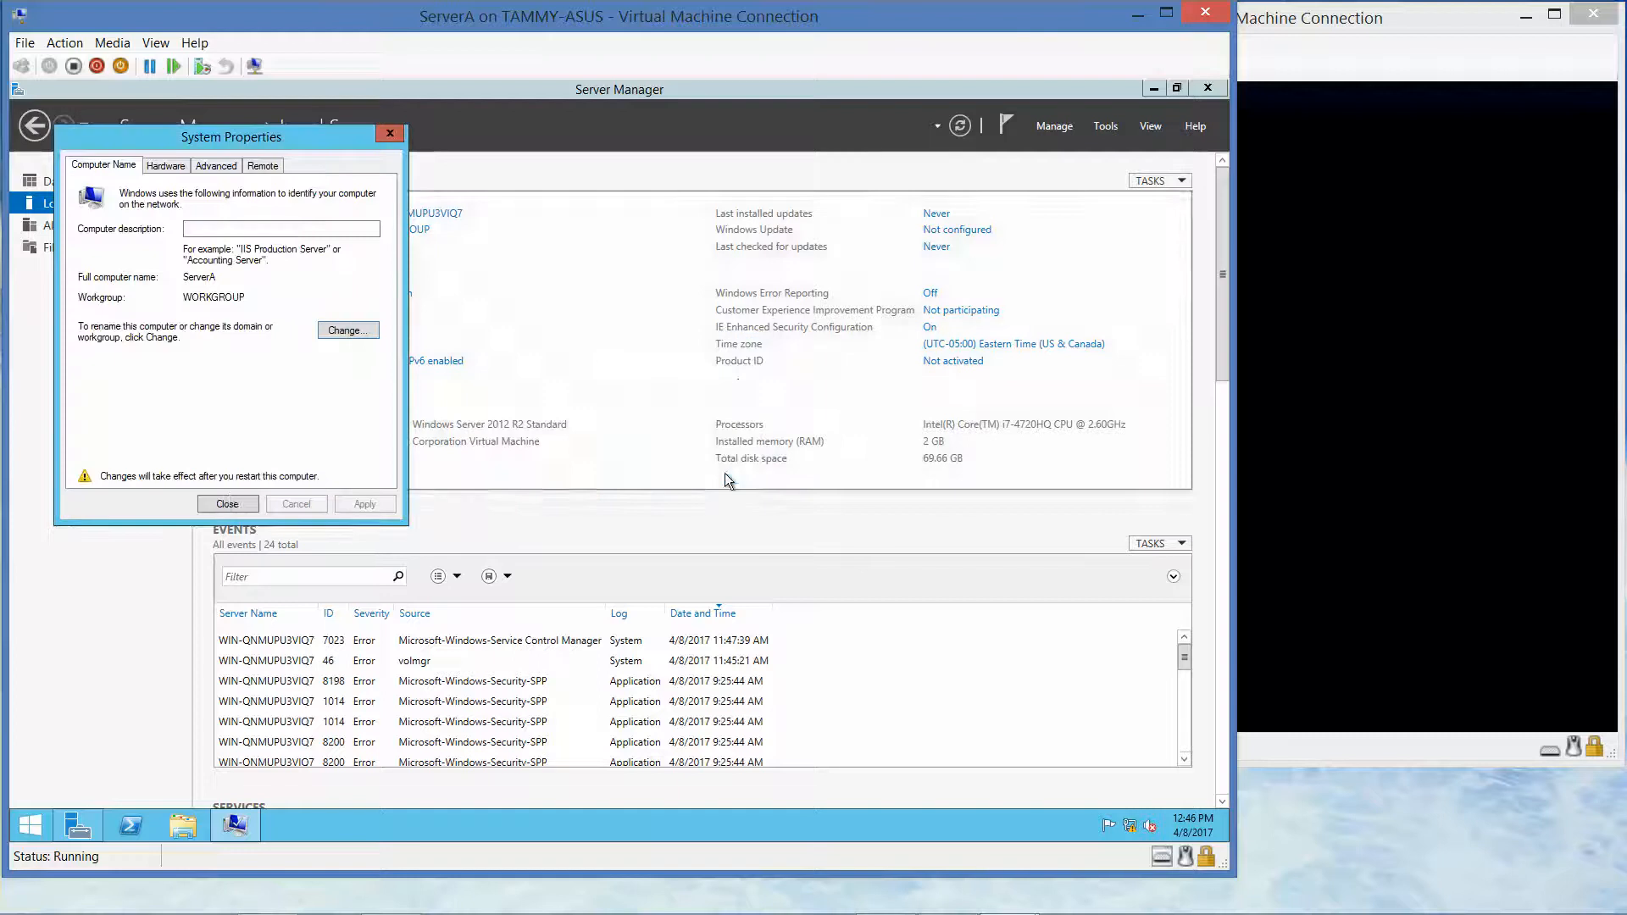
left_click(225, 501)
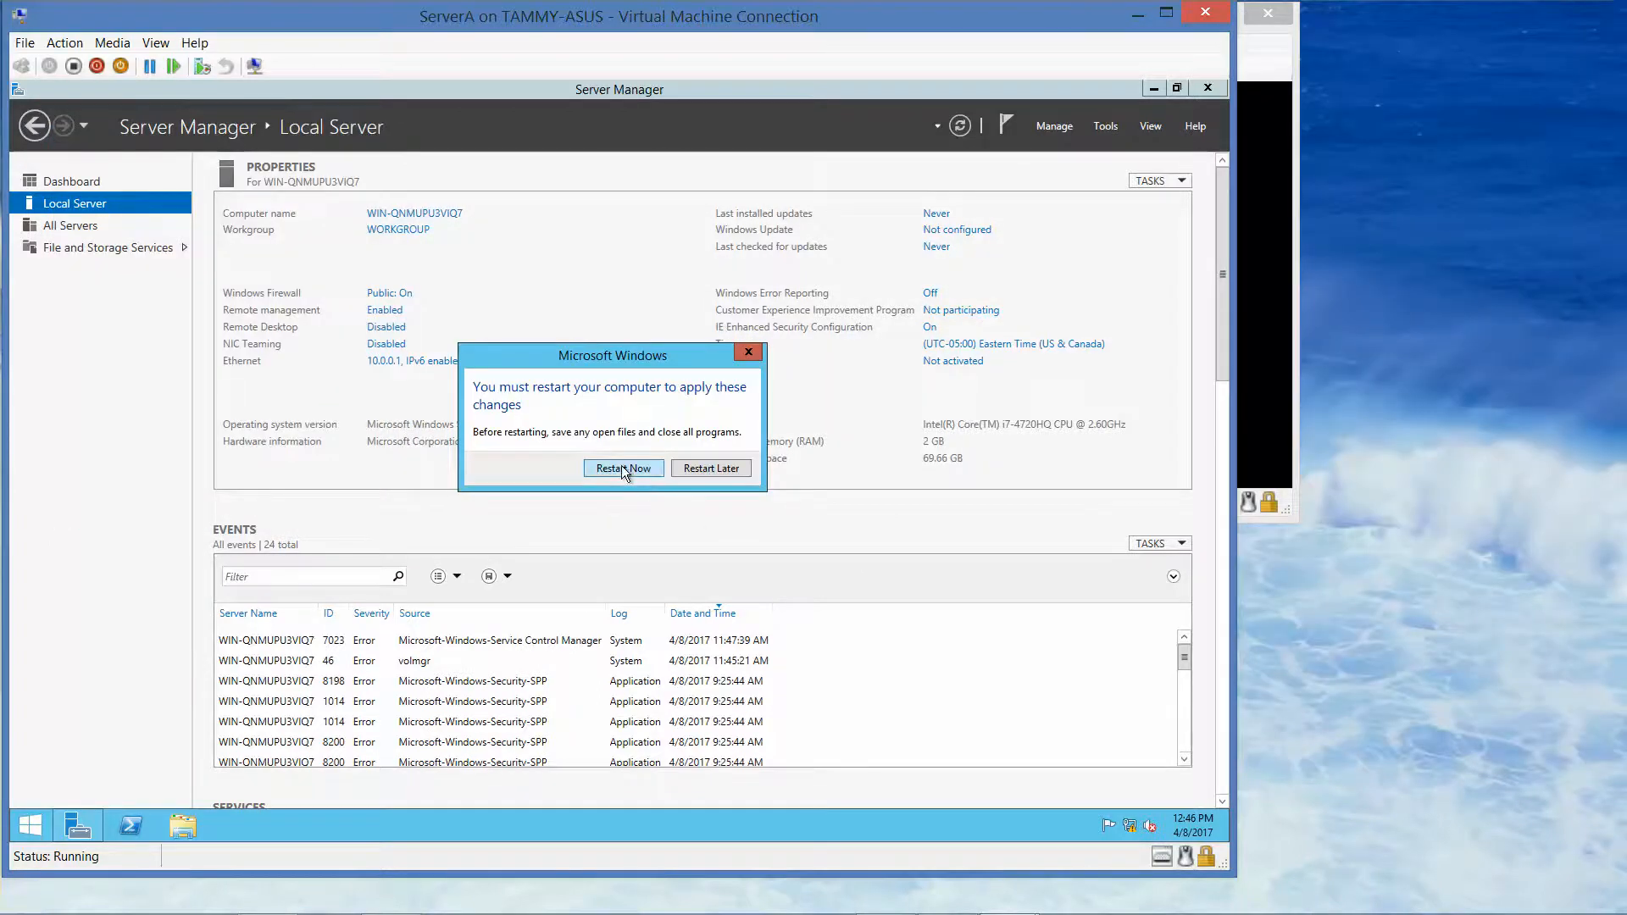
left_click(622, 467)
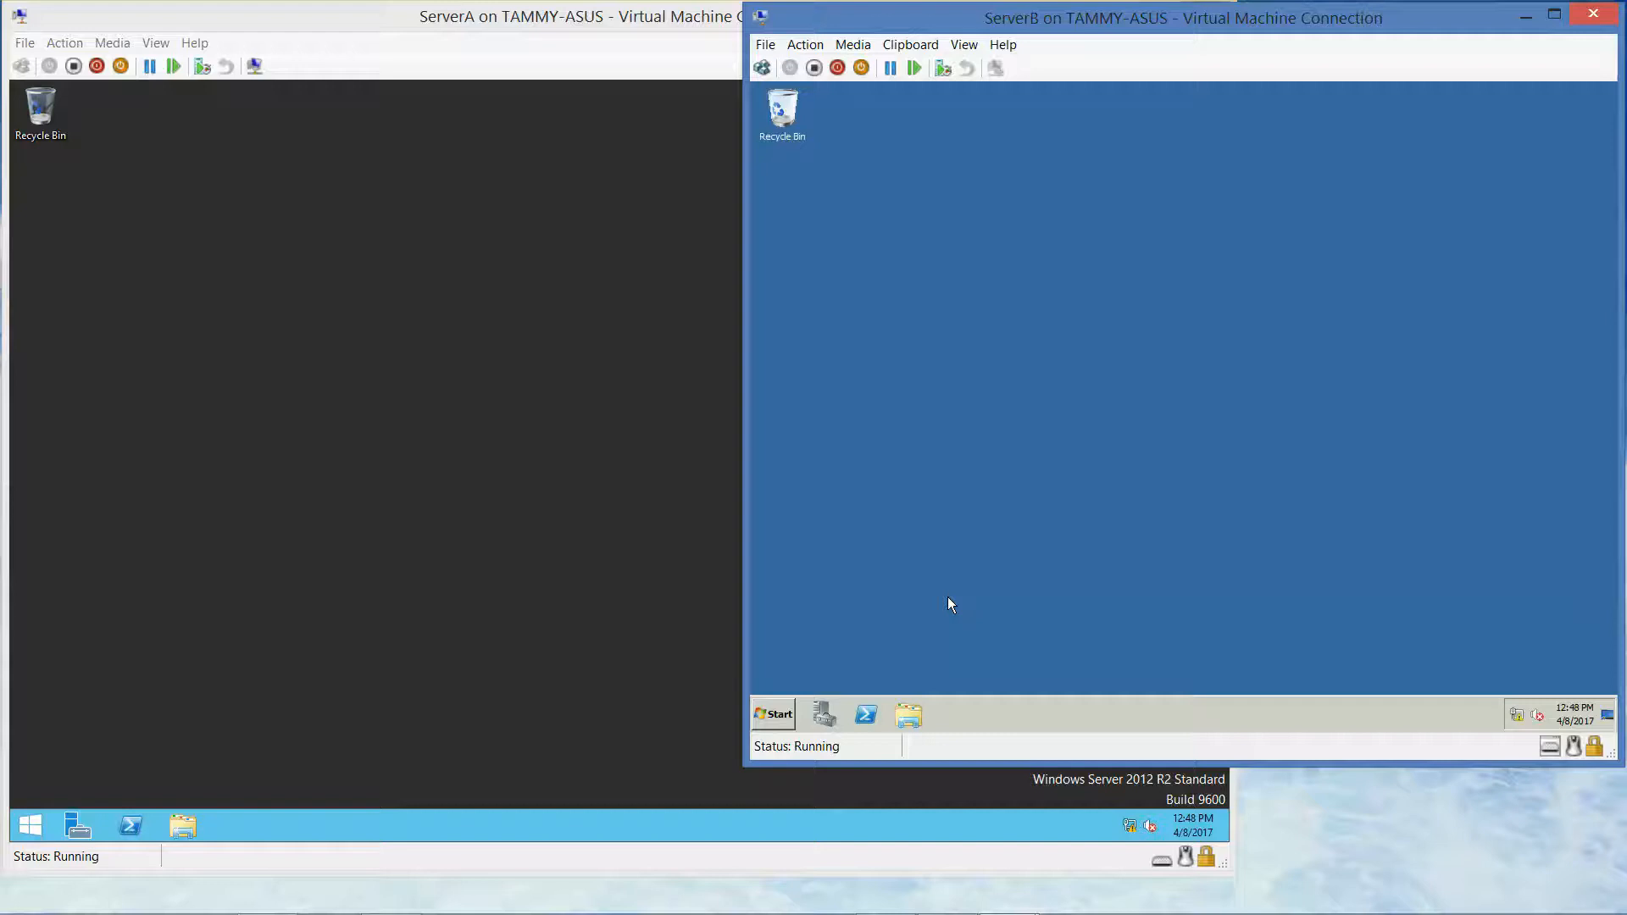
Open Server Manager on ServerB, select Roles, and launch the Add Roles Wizard
left_click(828, 714)
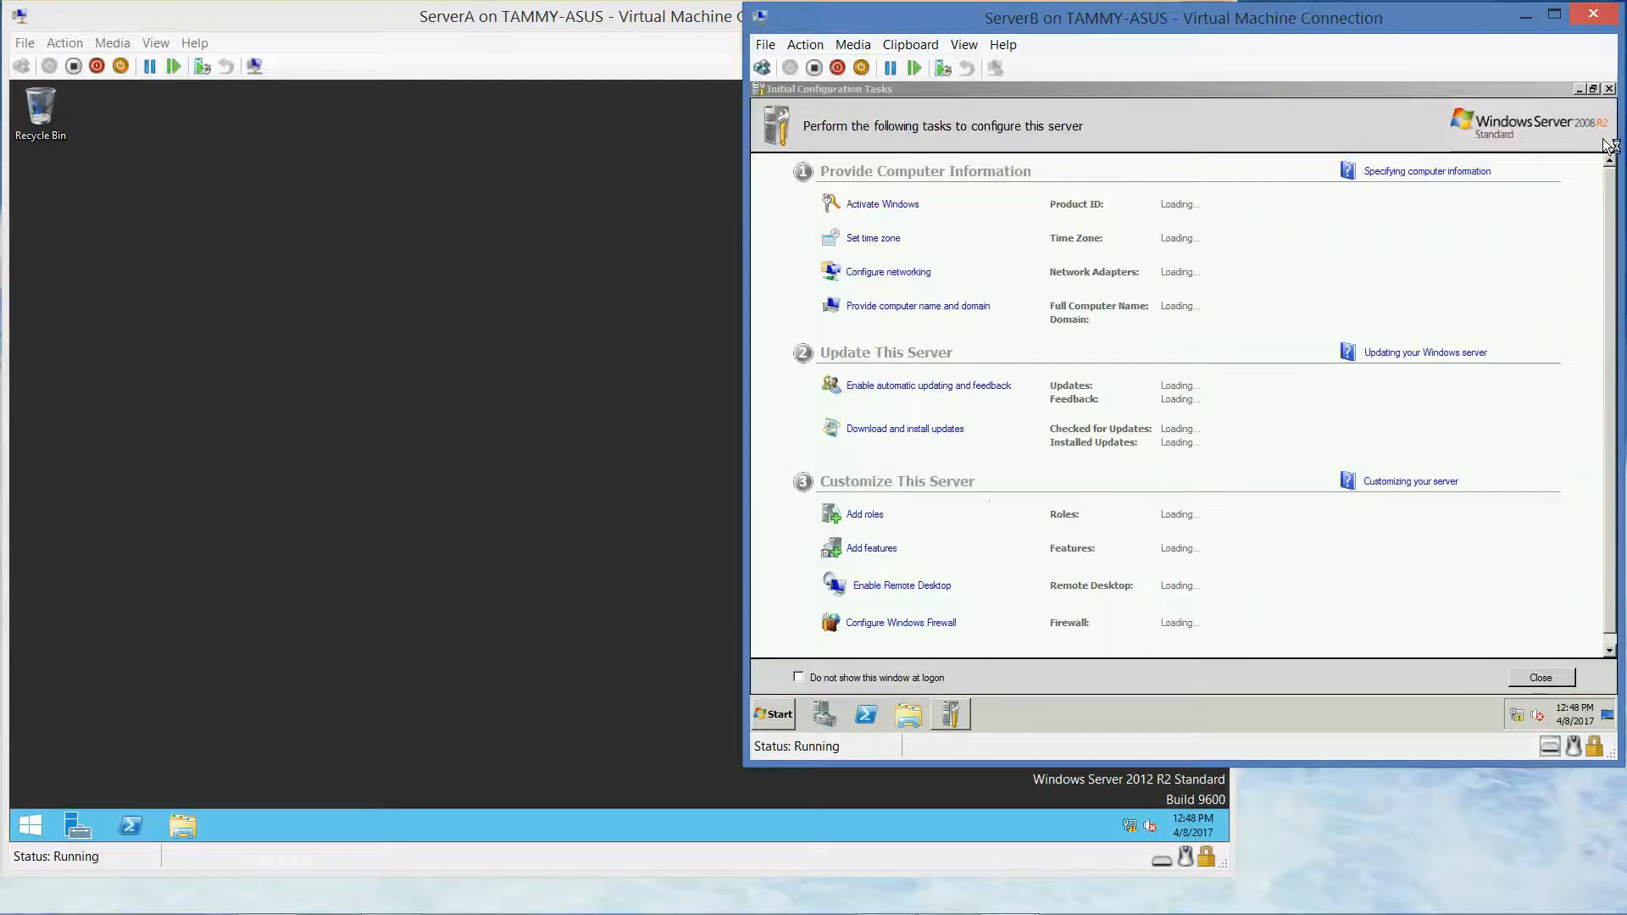
left_click(1609, 89)
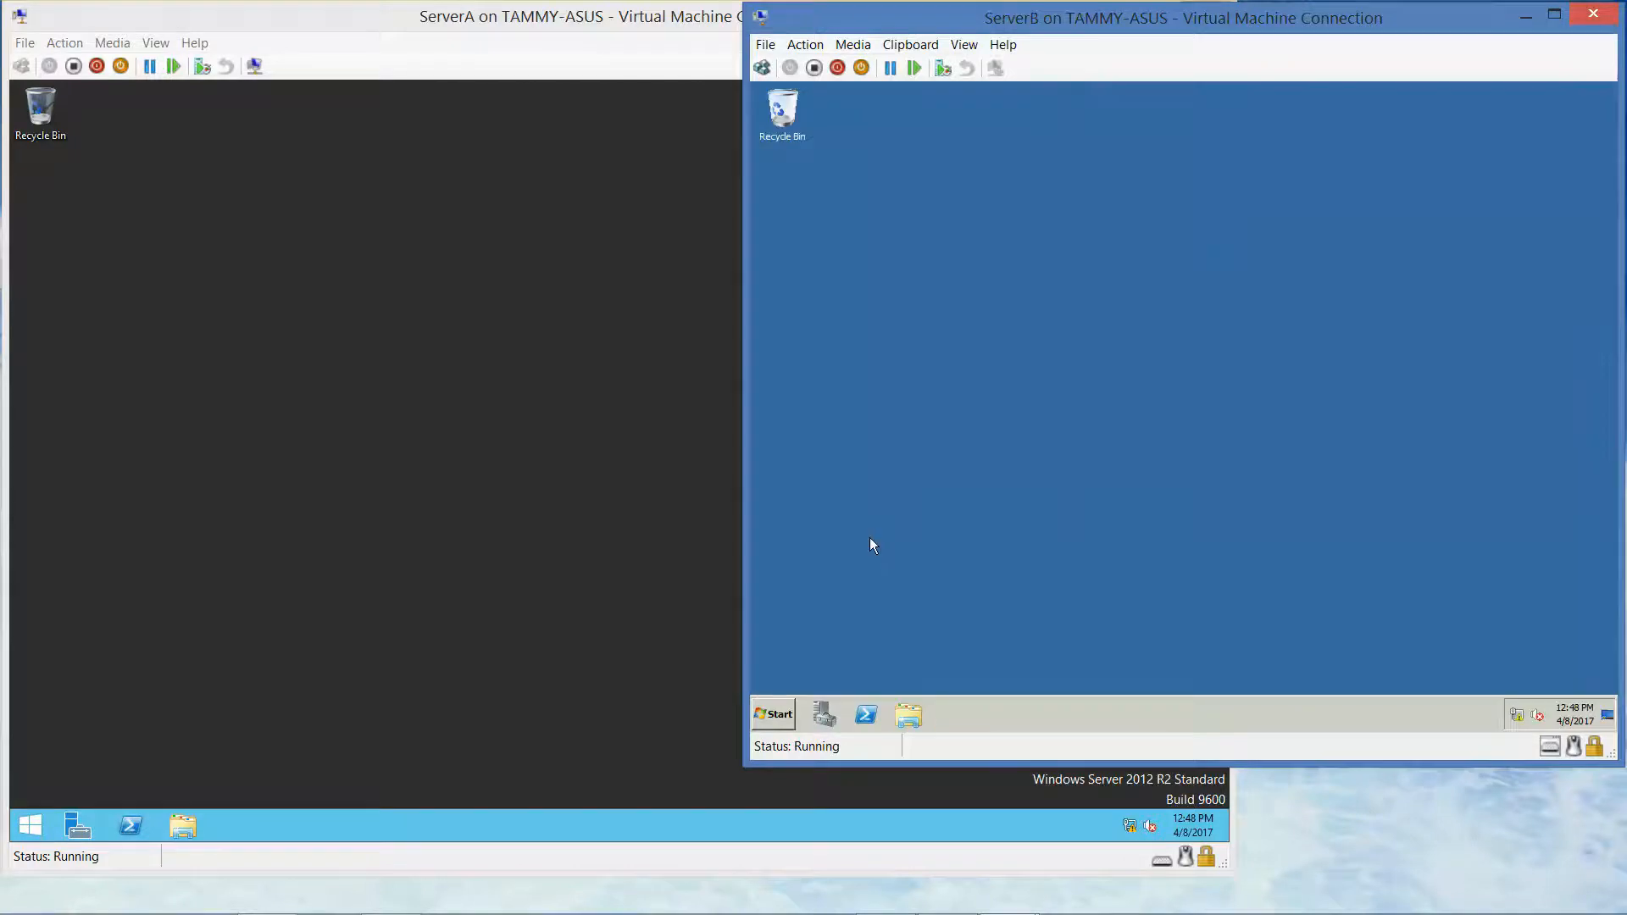
left_click(834, 722)
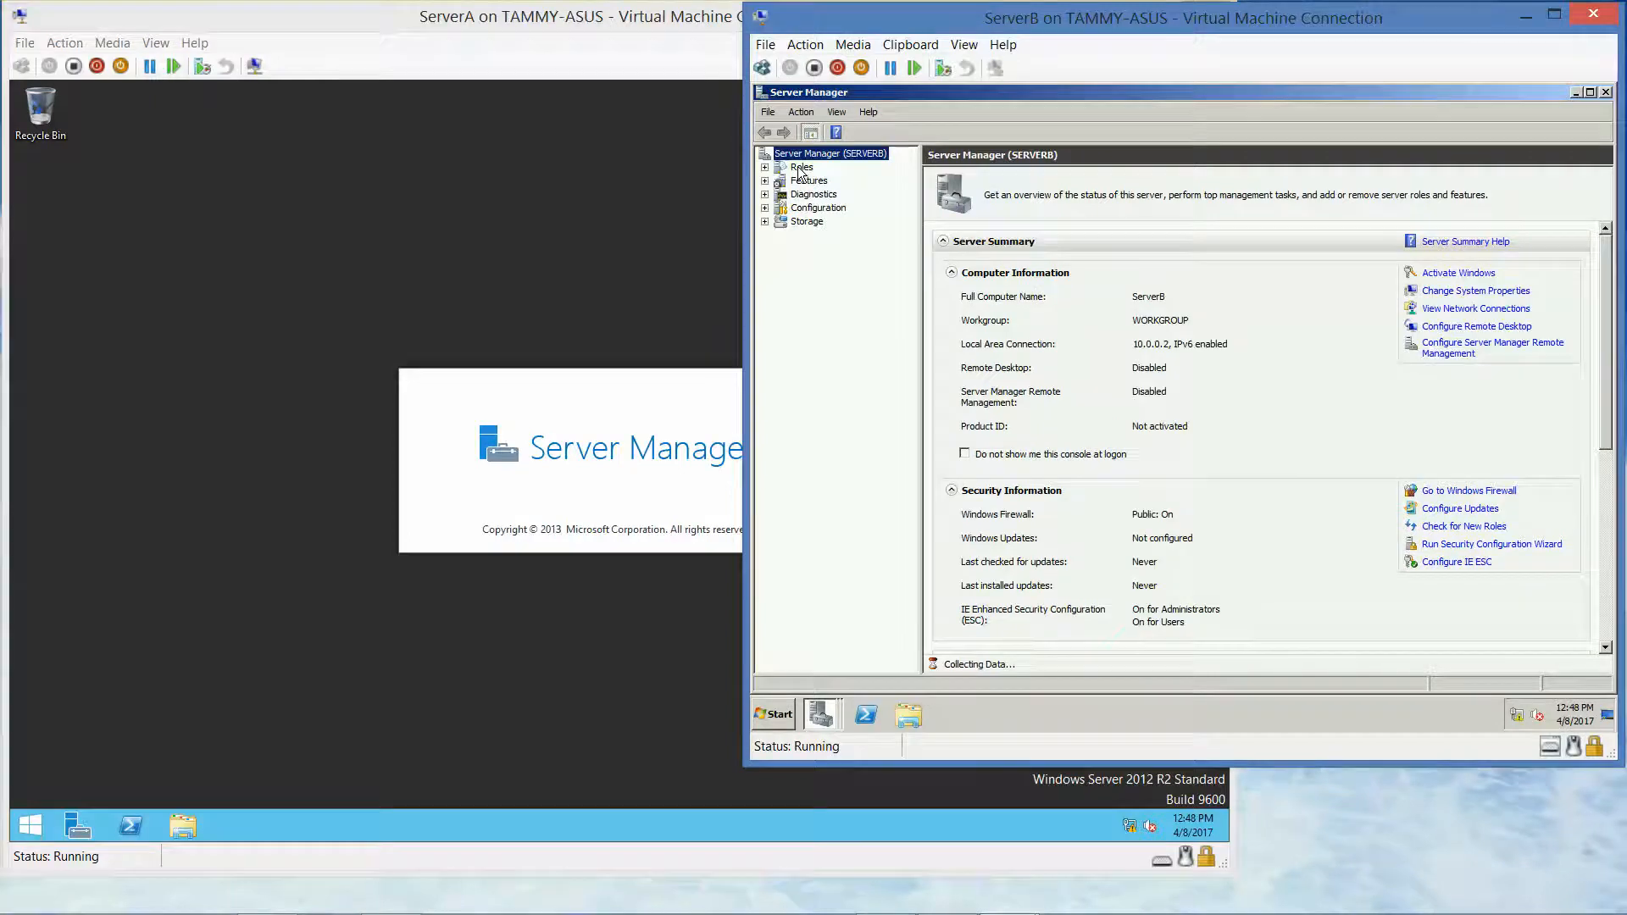
left_click(801, 168)
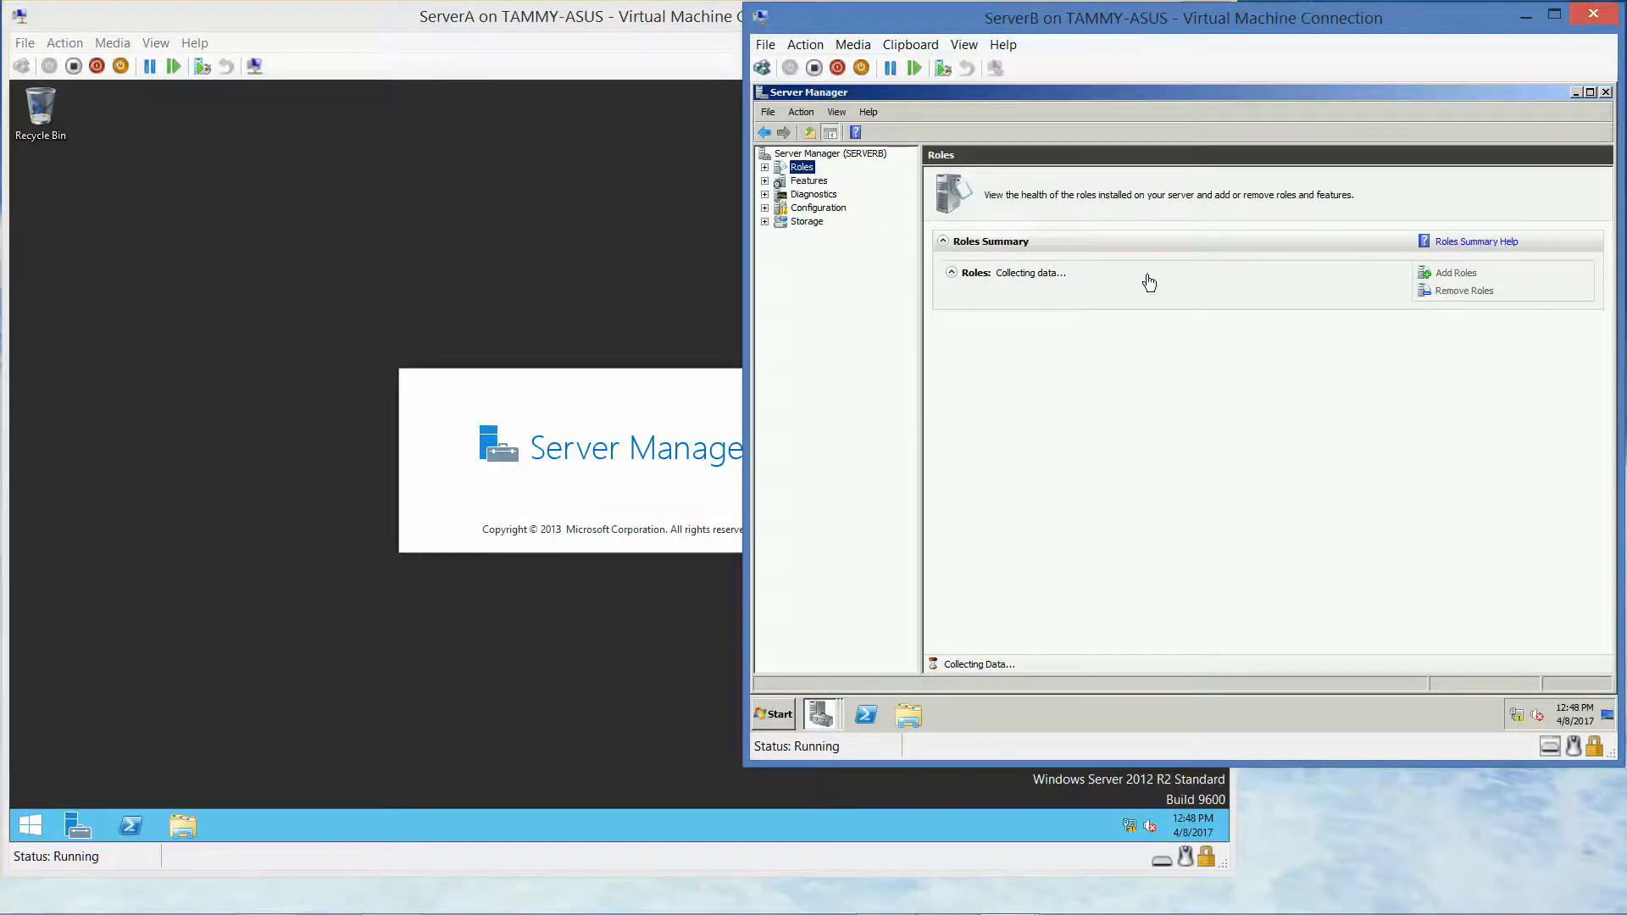
left_click(1454, 274)
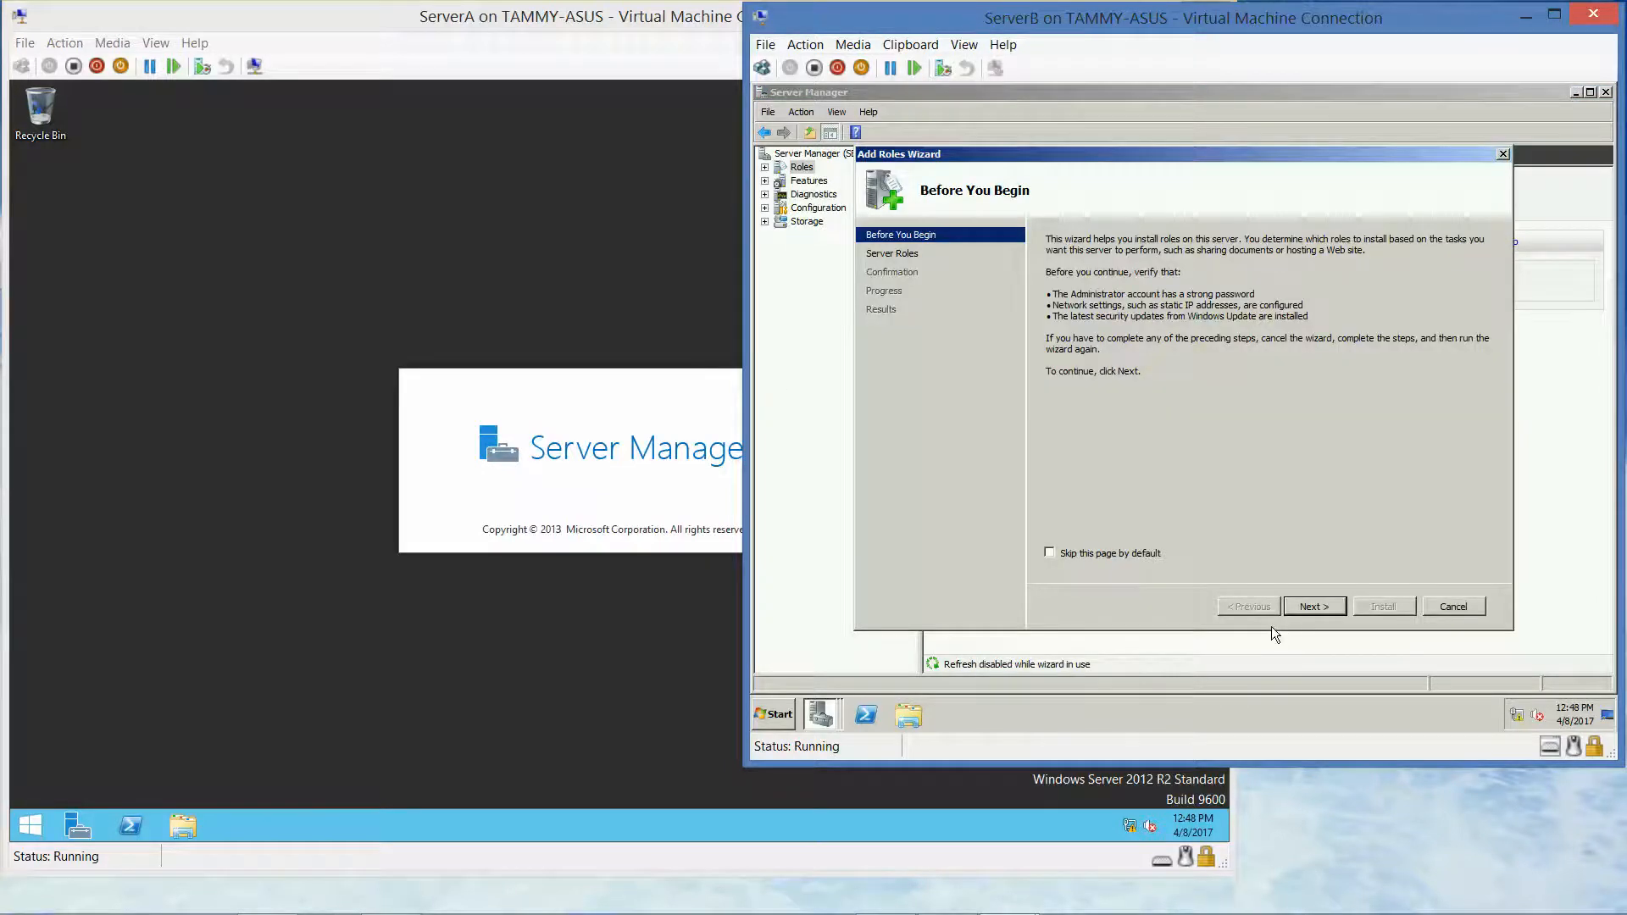
Tick Hyper-V, dismiss the unsupported-processor error, and cancel the Add Roles Wizard
left_click(1301, 606)
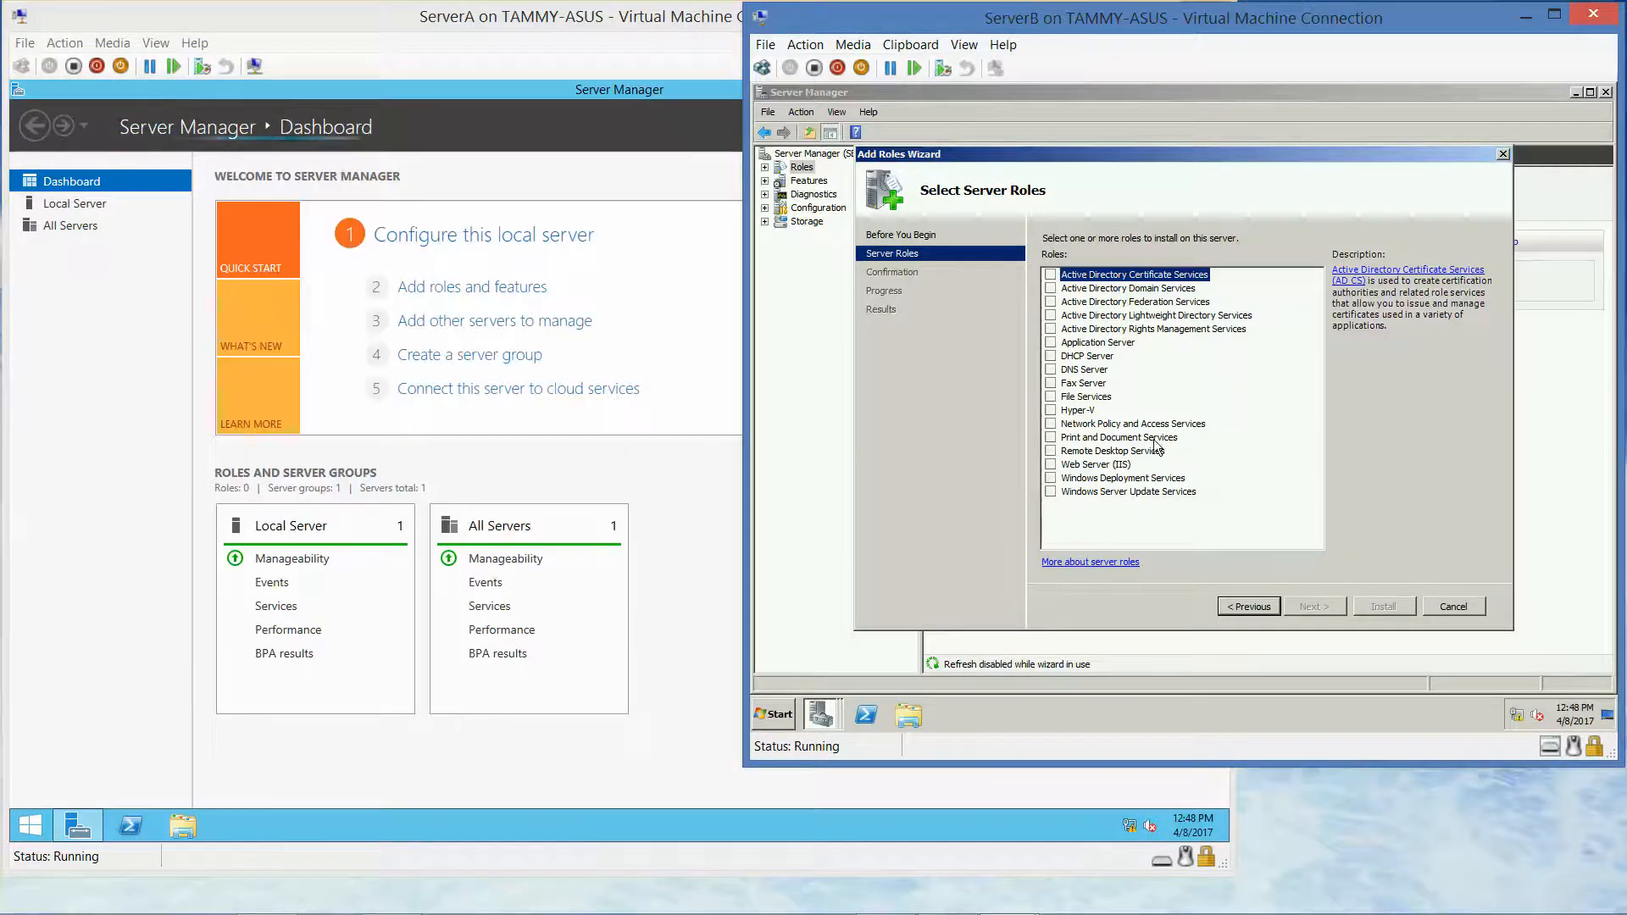
left_click(1050, 410)
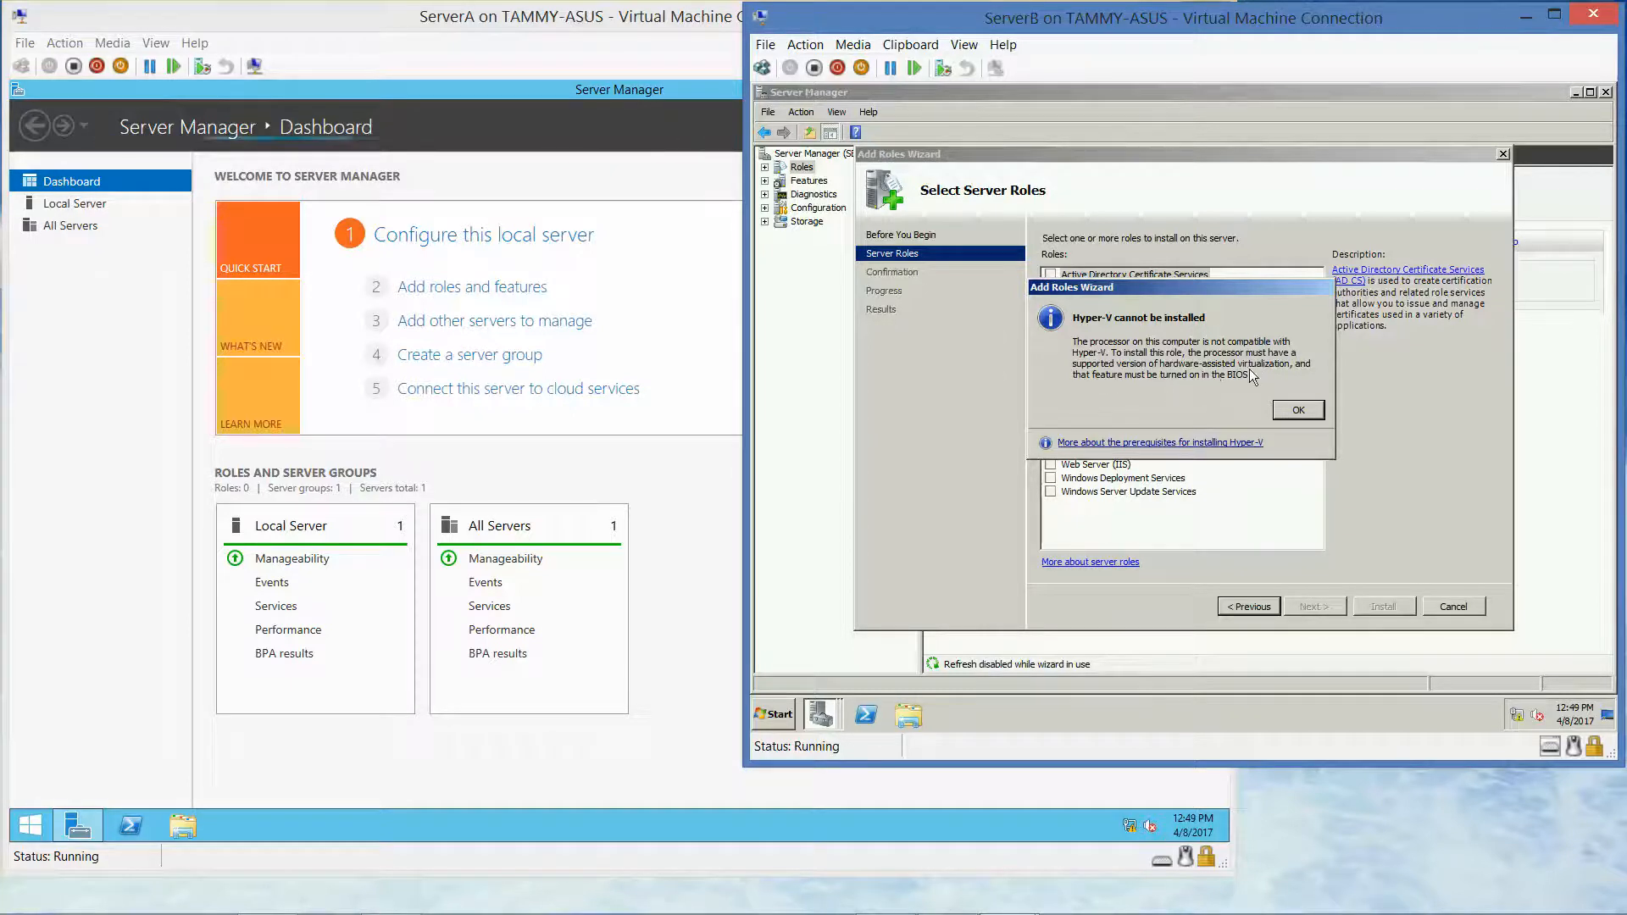
left_click(1314, 411)
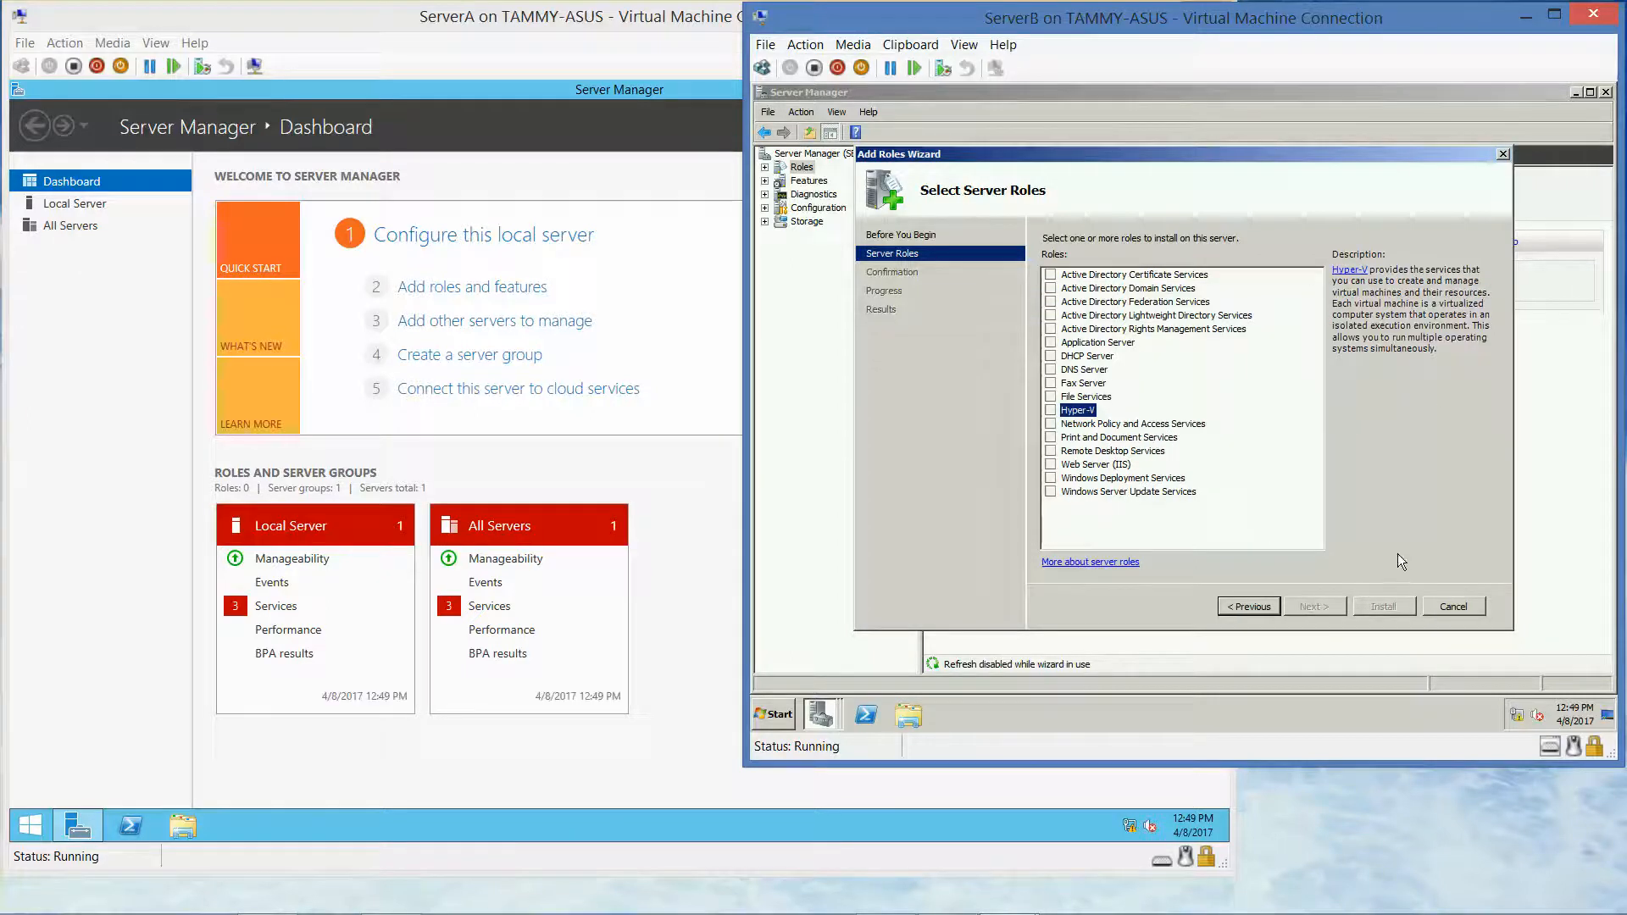
left_click(1453, 606)
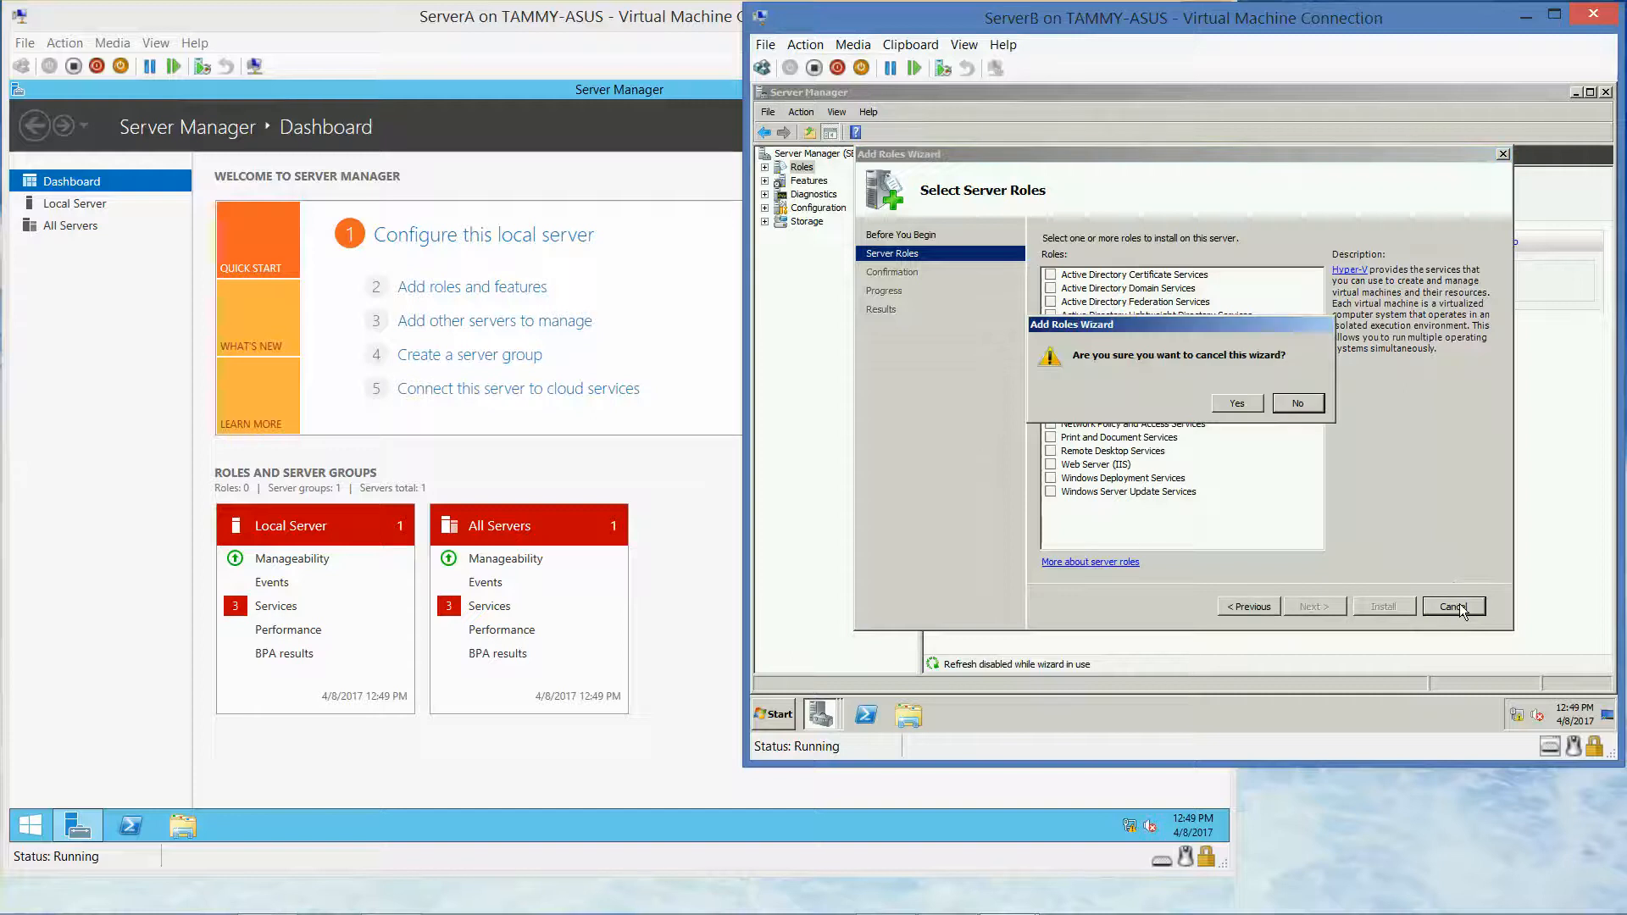
left_click(1234, 403)
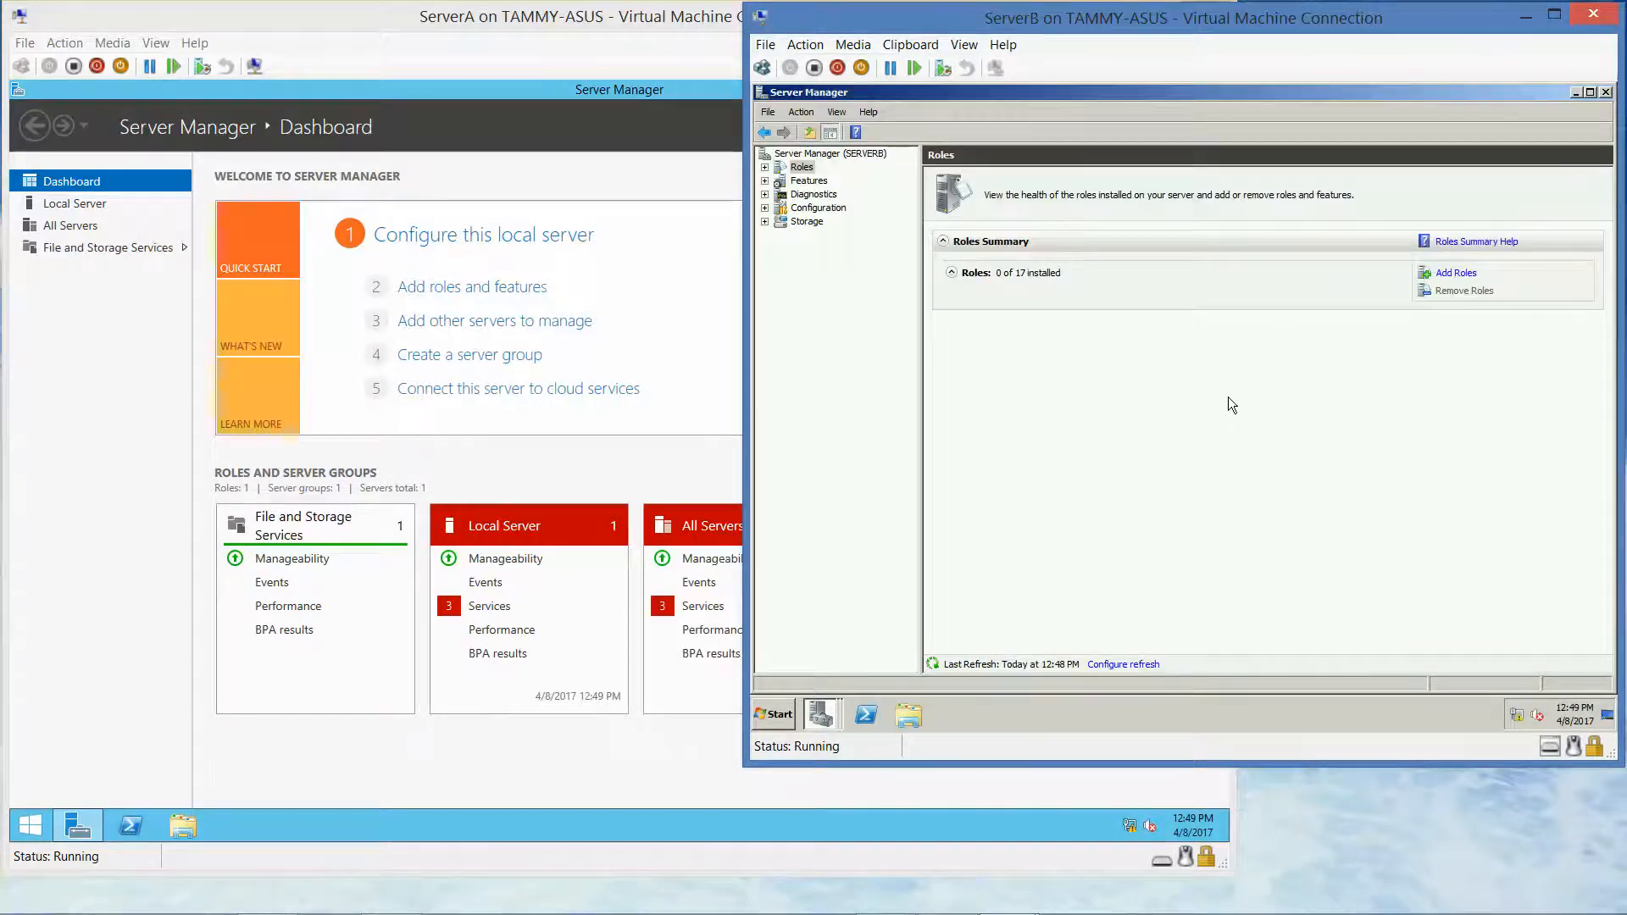
Launch PowerShell on ServerA and set its console font size to 28
left_click(525, 92)
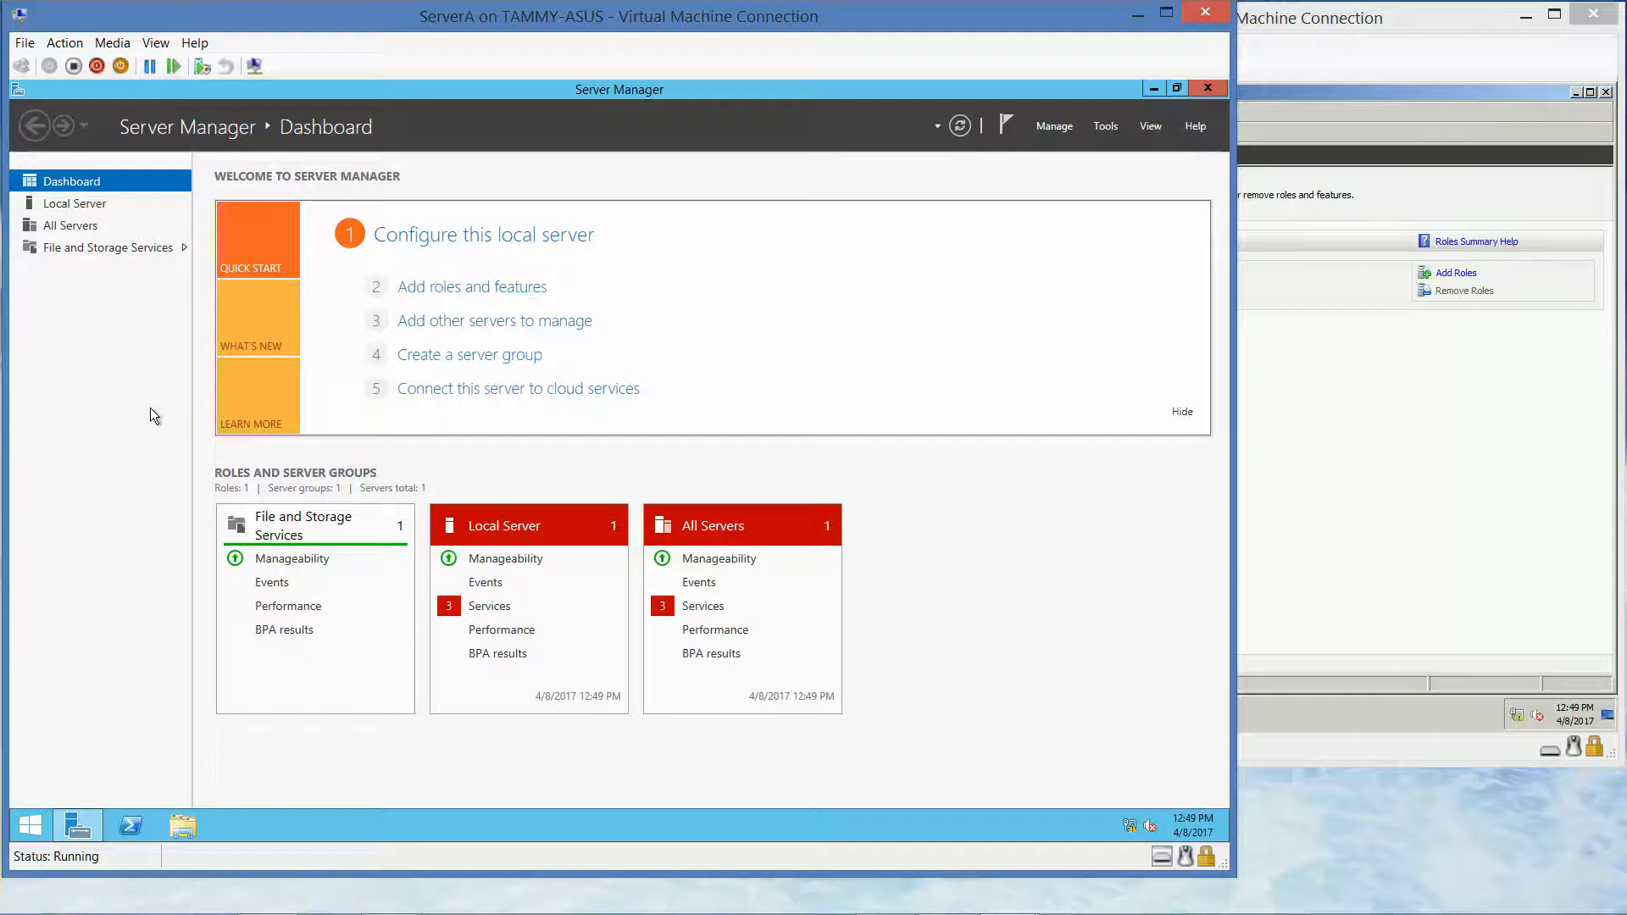
left_click(133, 825)
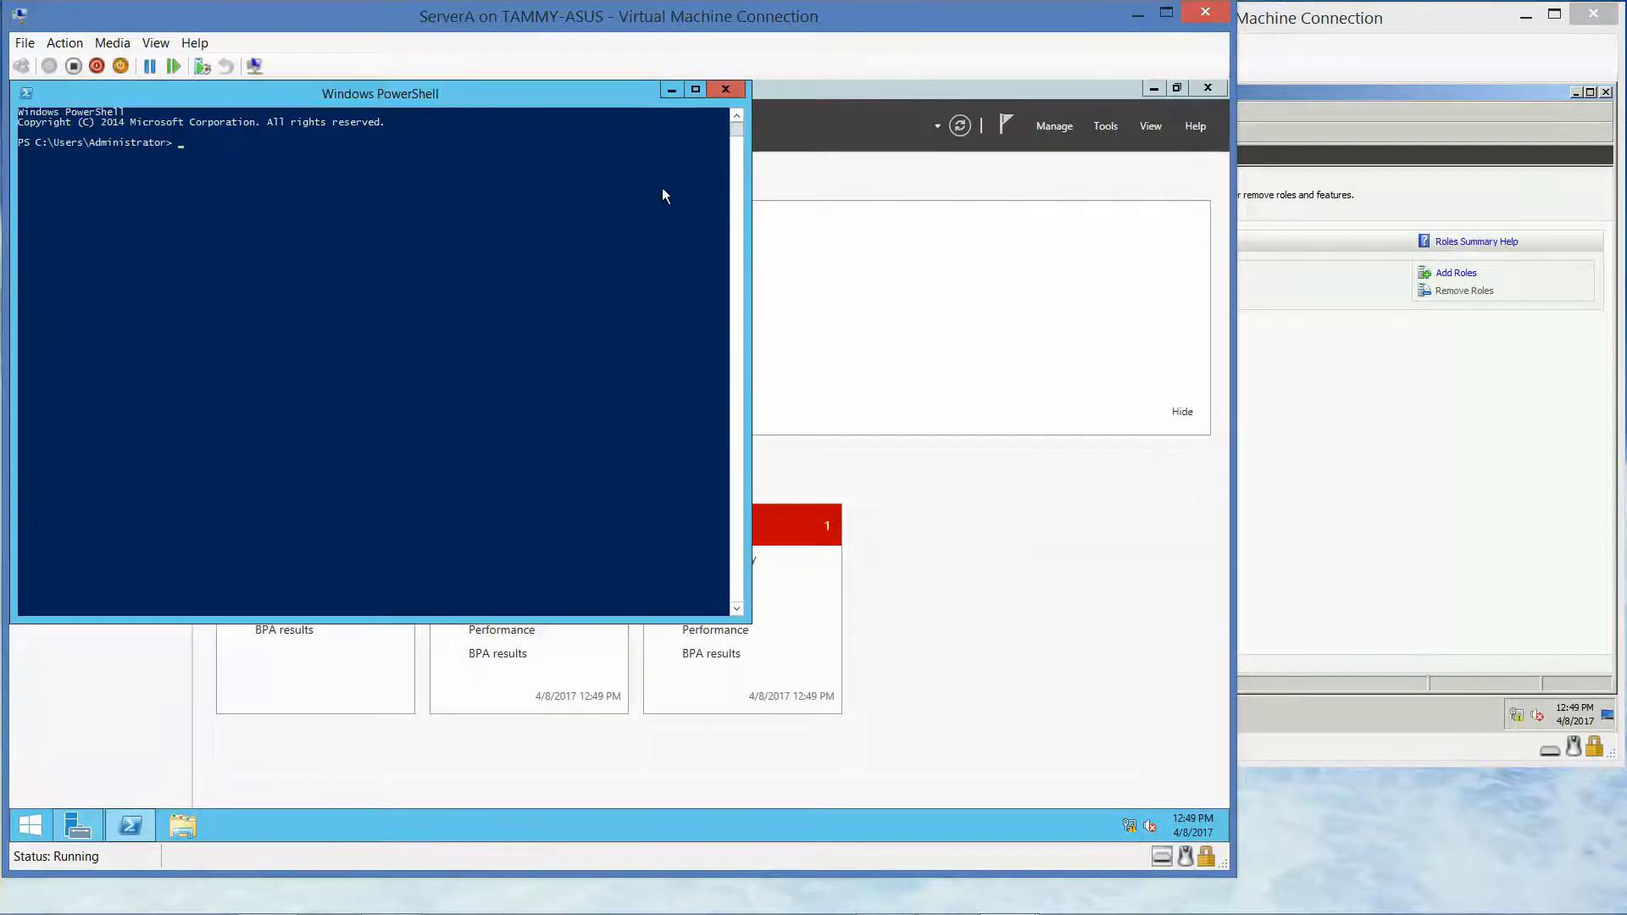
right_click(592, 95)
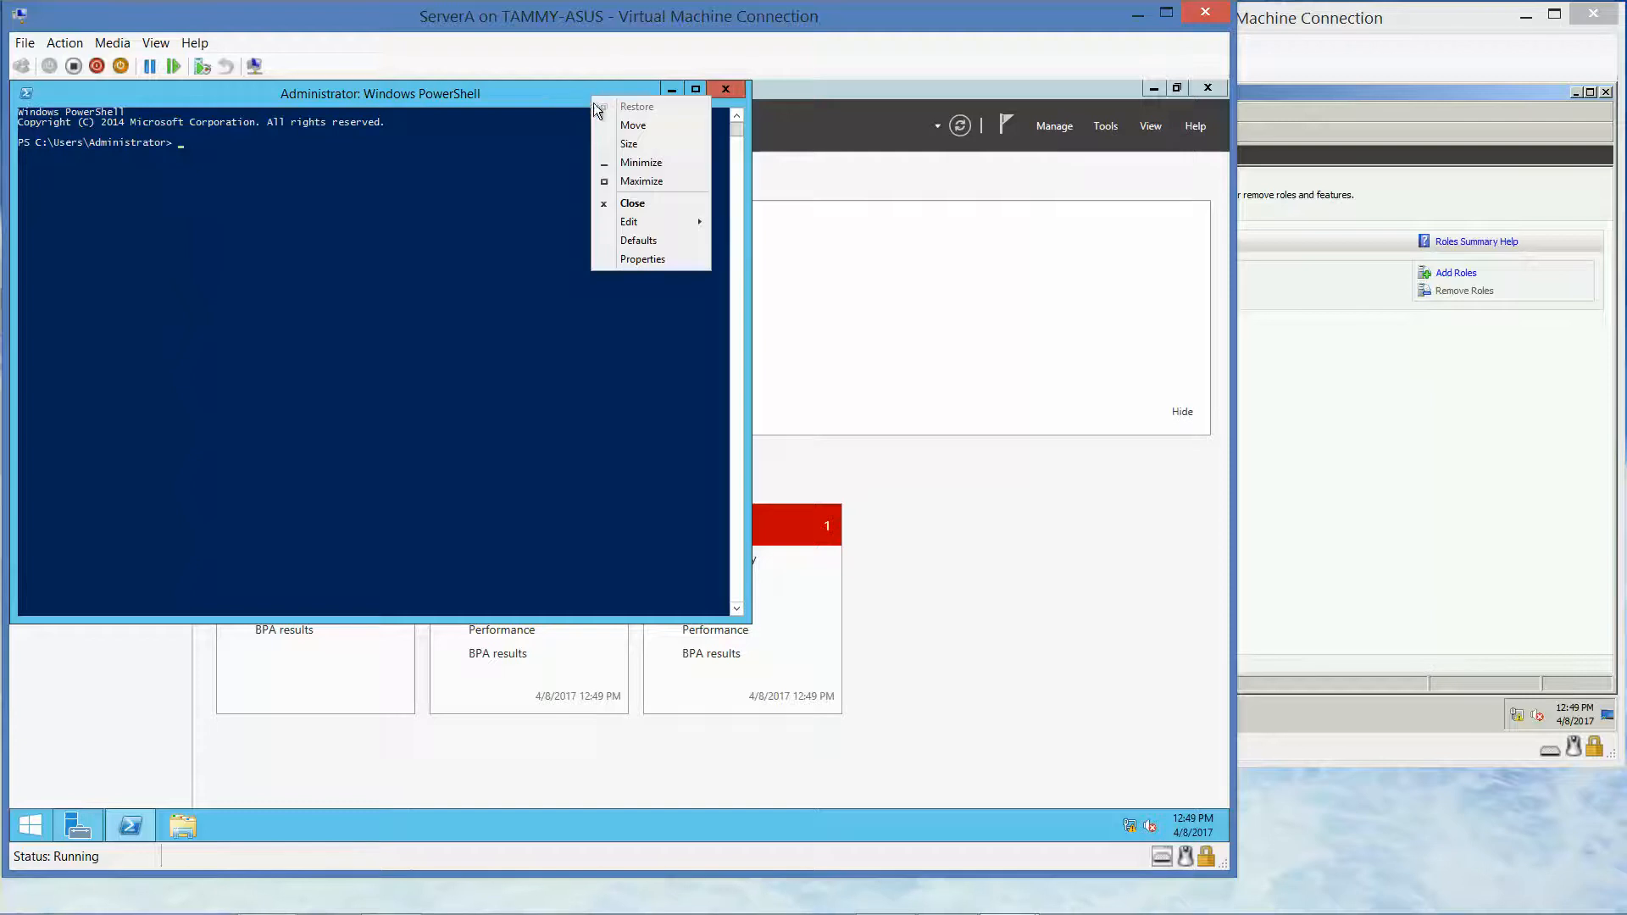
left_click(647, 260)
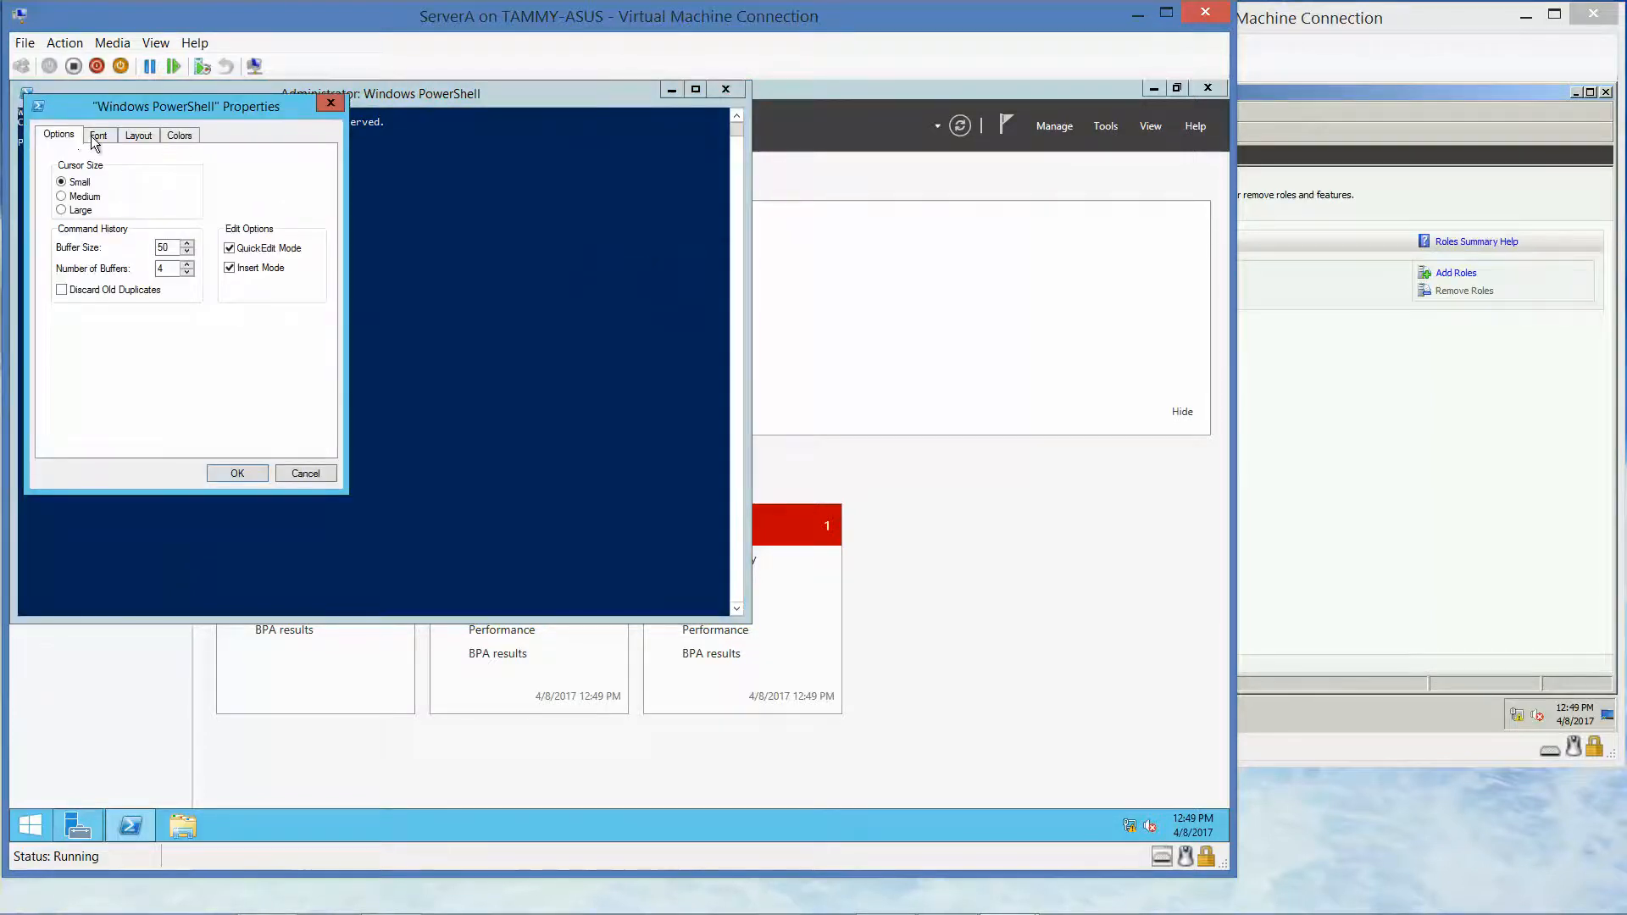
left_click(99, 138)
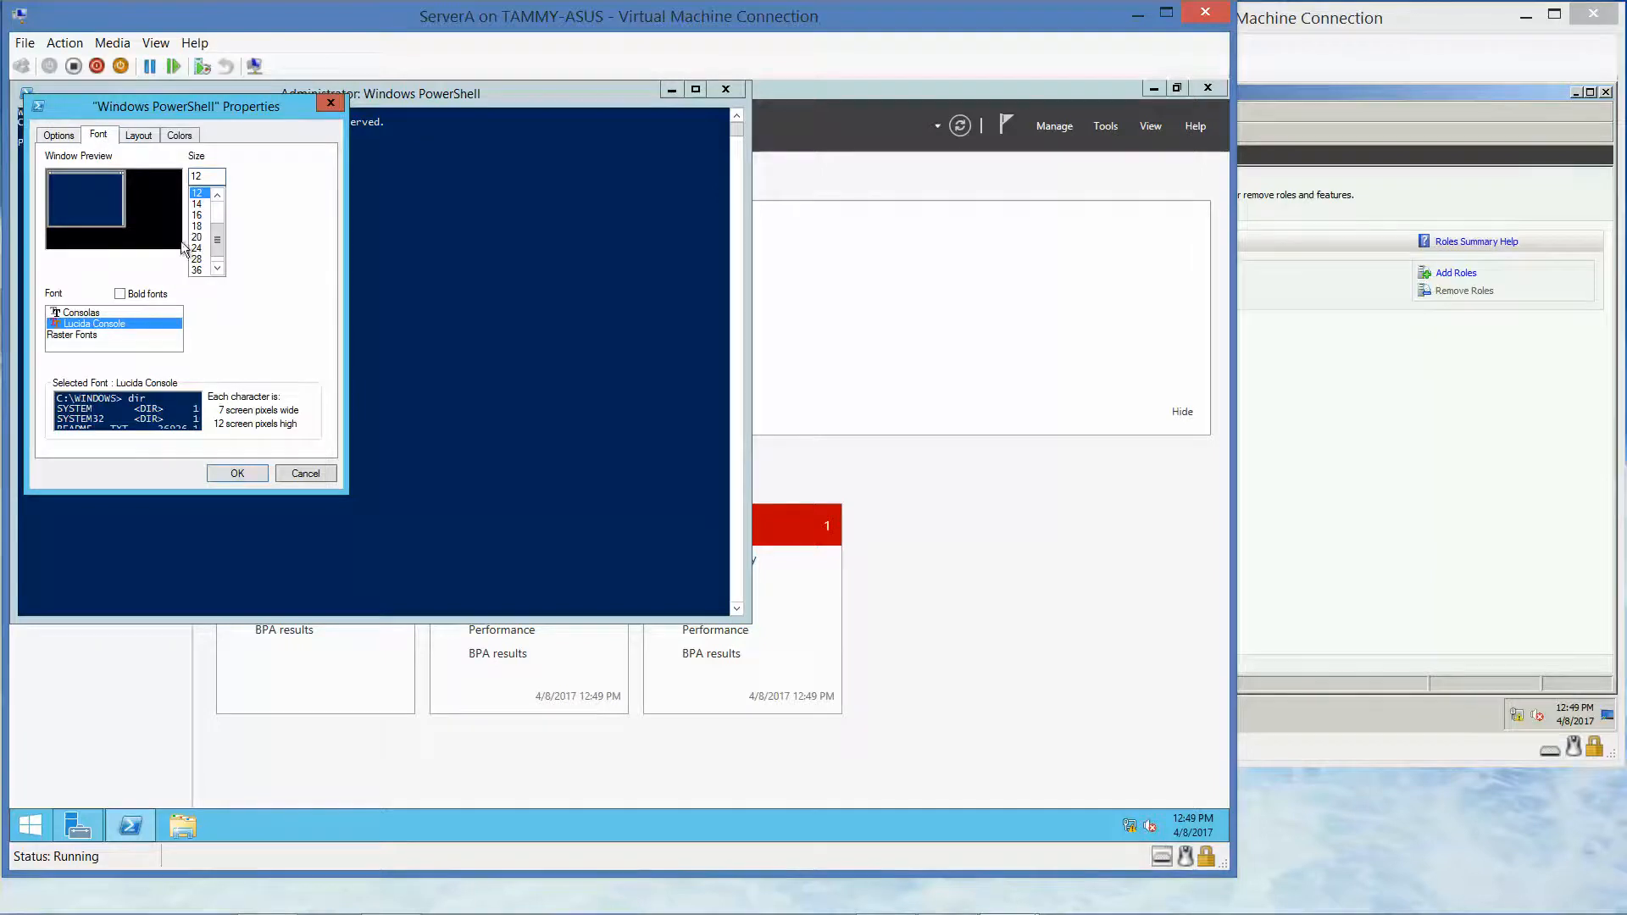
left_click(197, 259)
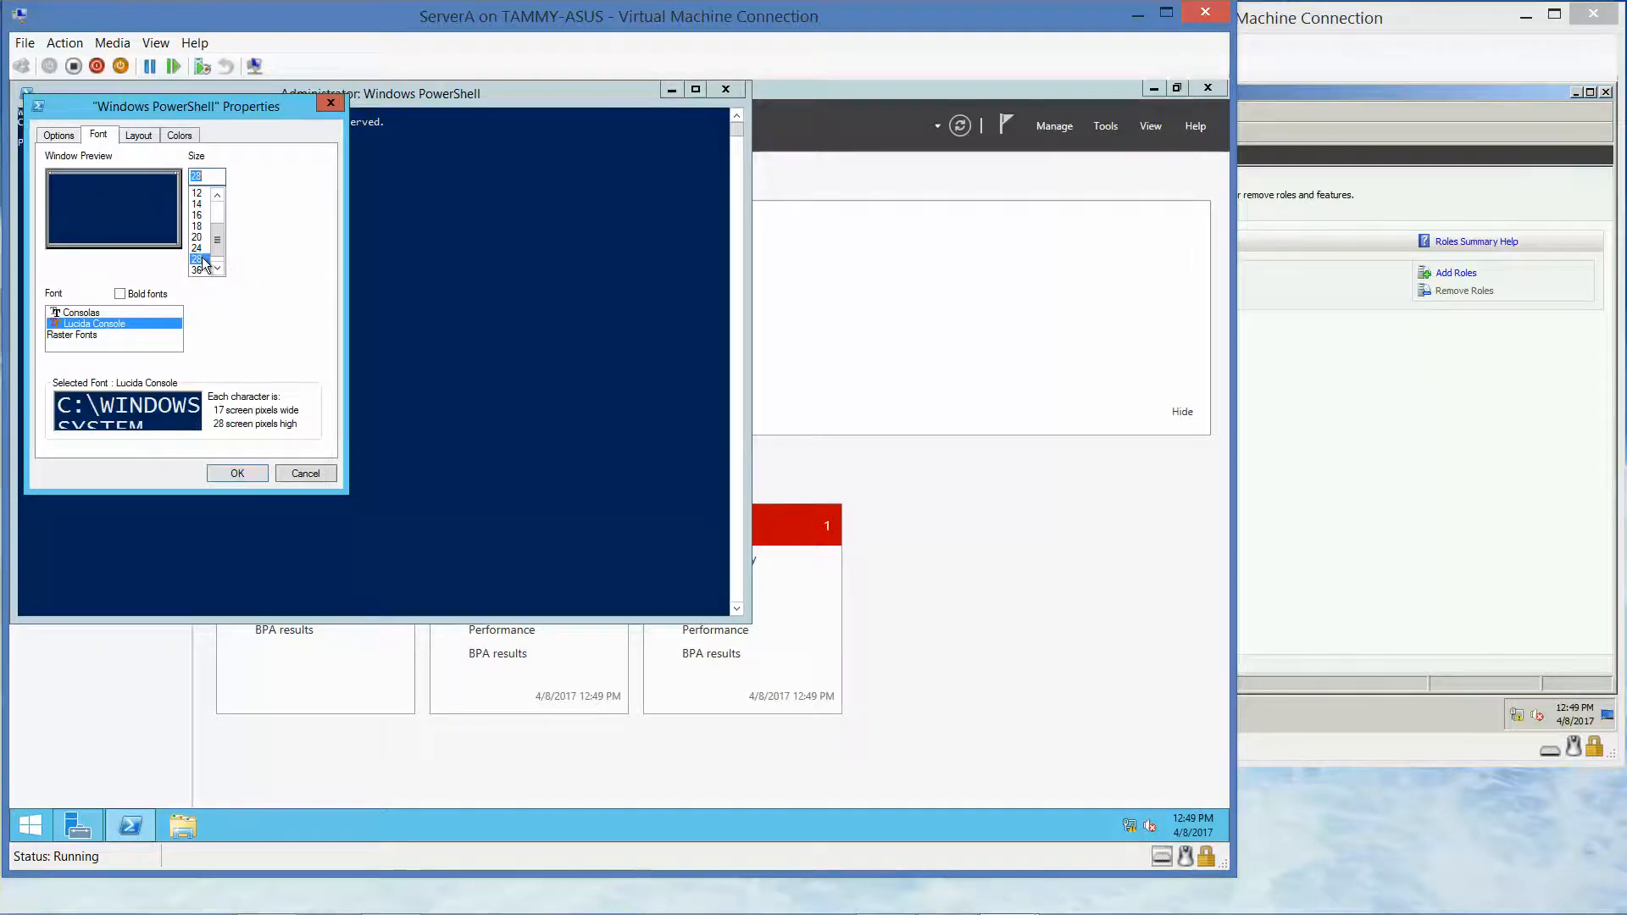
left_click(227, 471)
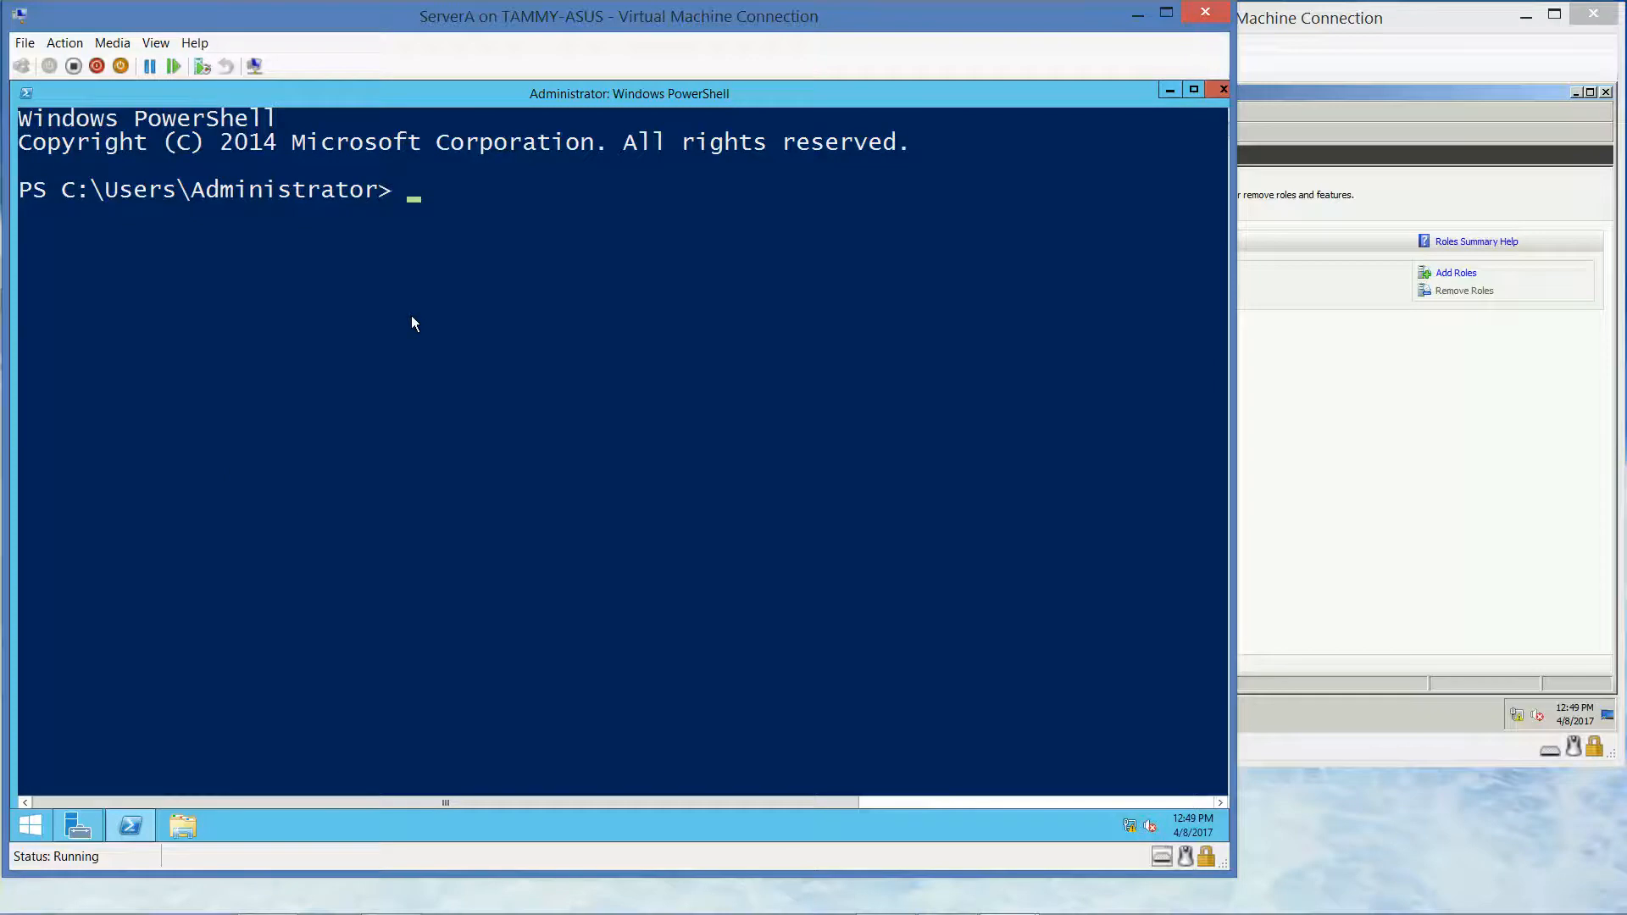
Run 'dism /online /enable-feature /featurename:Microsoft-Hyper-V' in ServerA's PowerShell
type("dism /online")
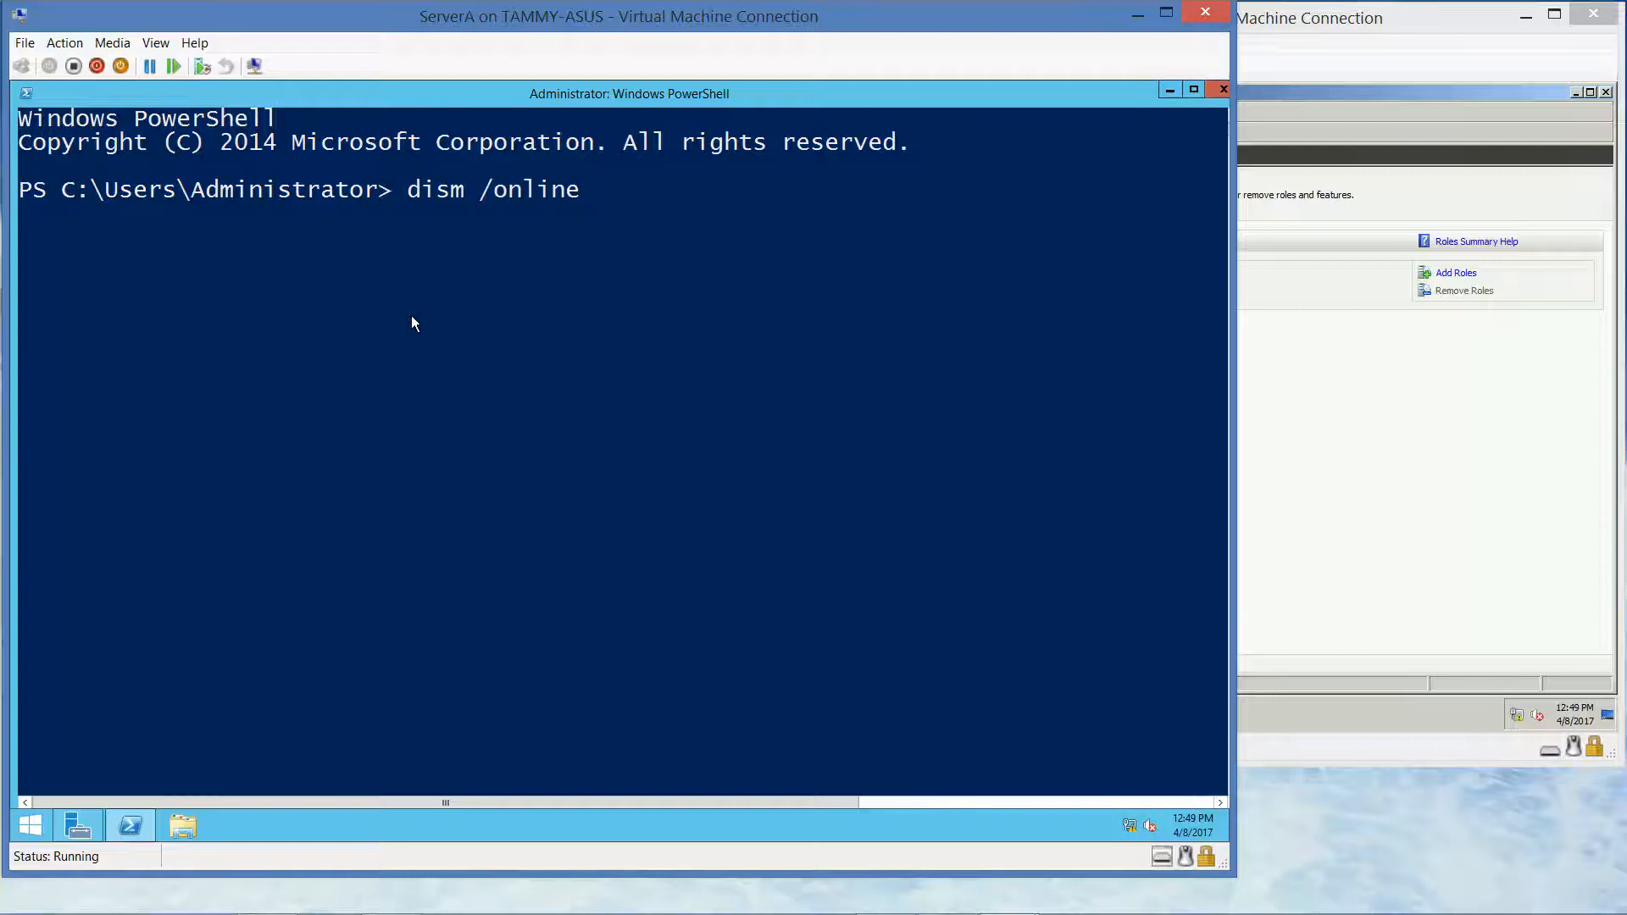
type(" /enable-feature")
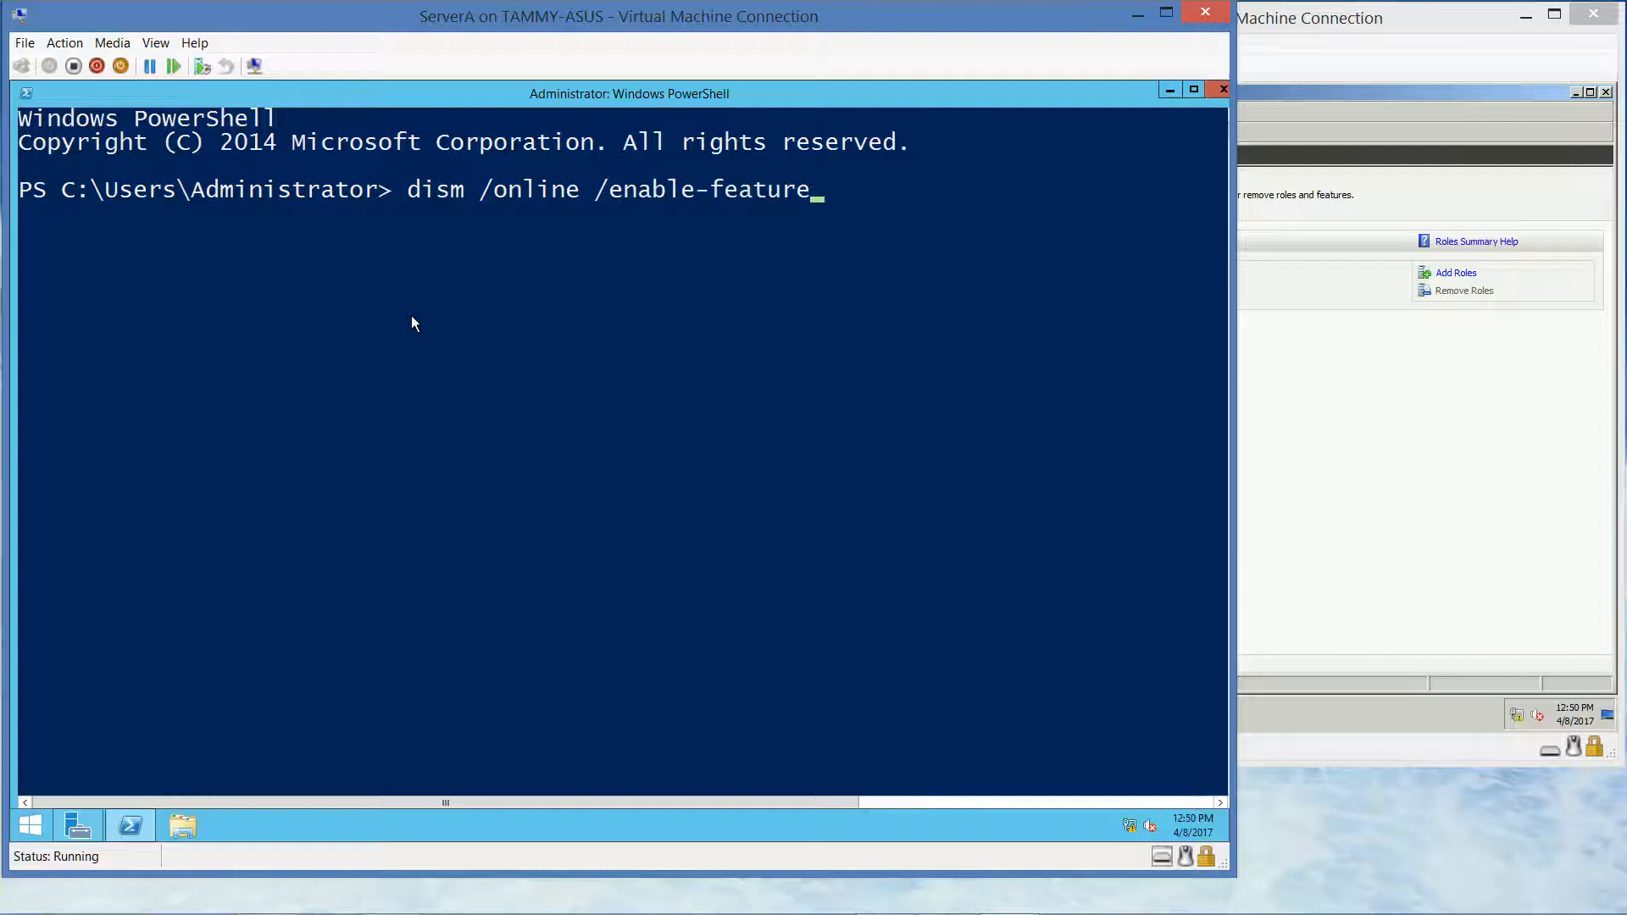
type(" /f")
type("urena")
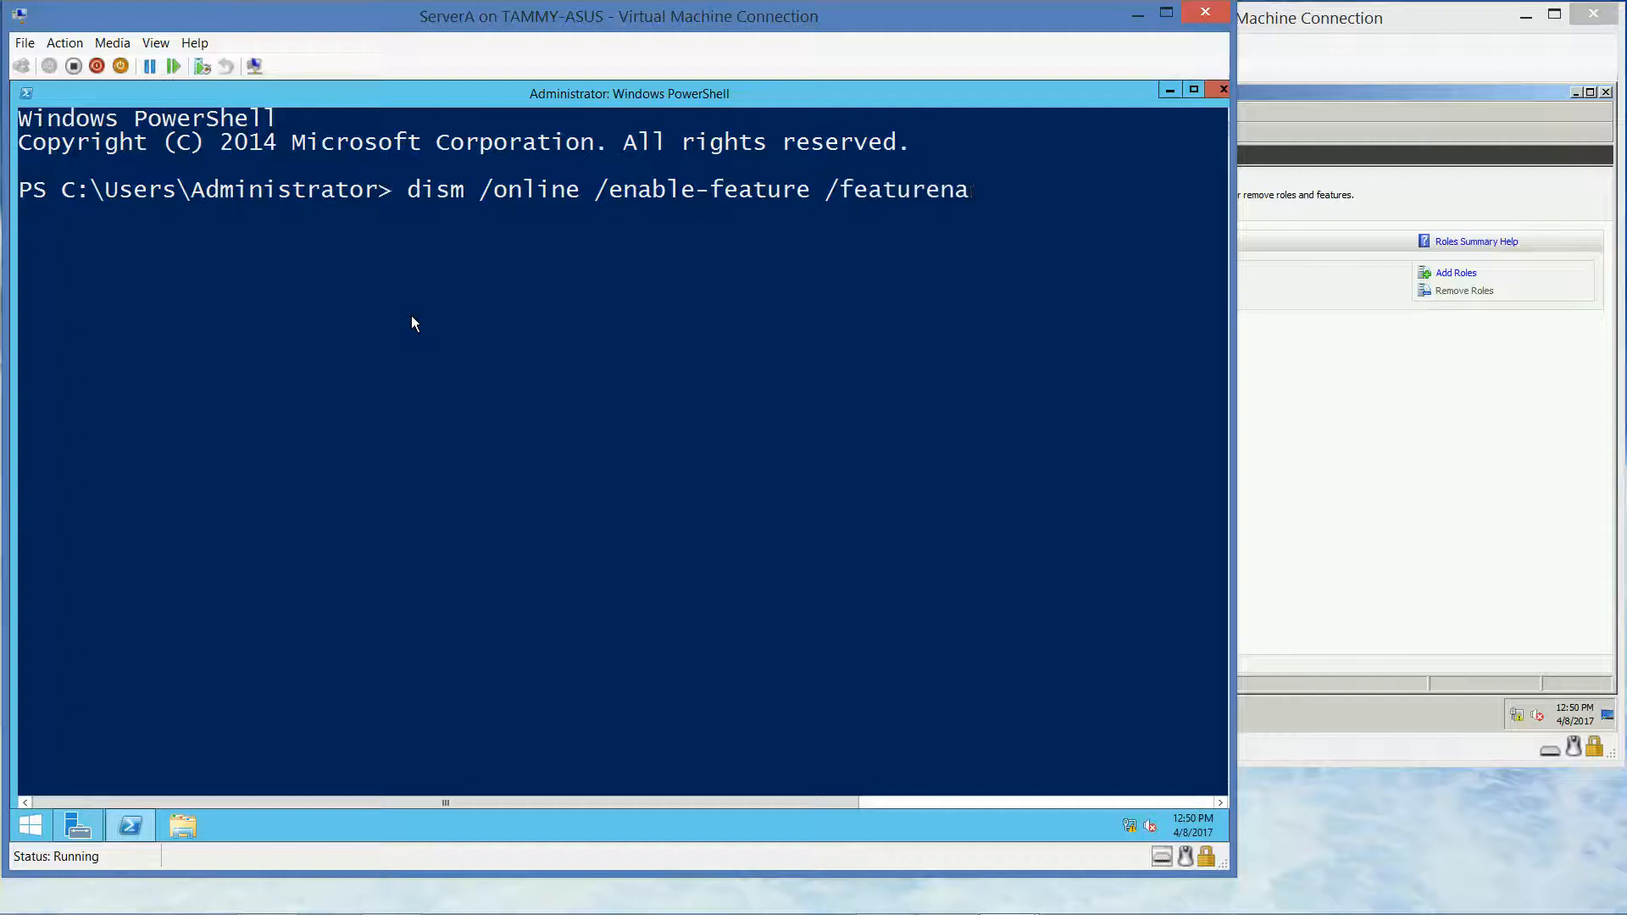
type("me:Microsoft-Hypter")
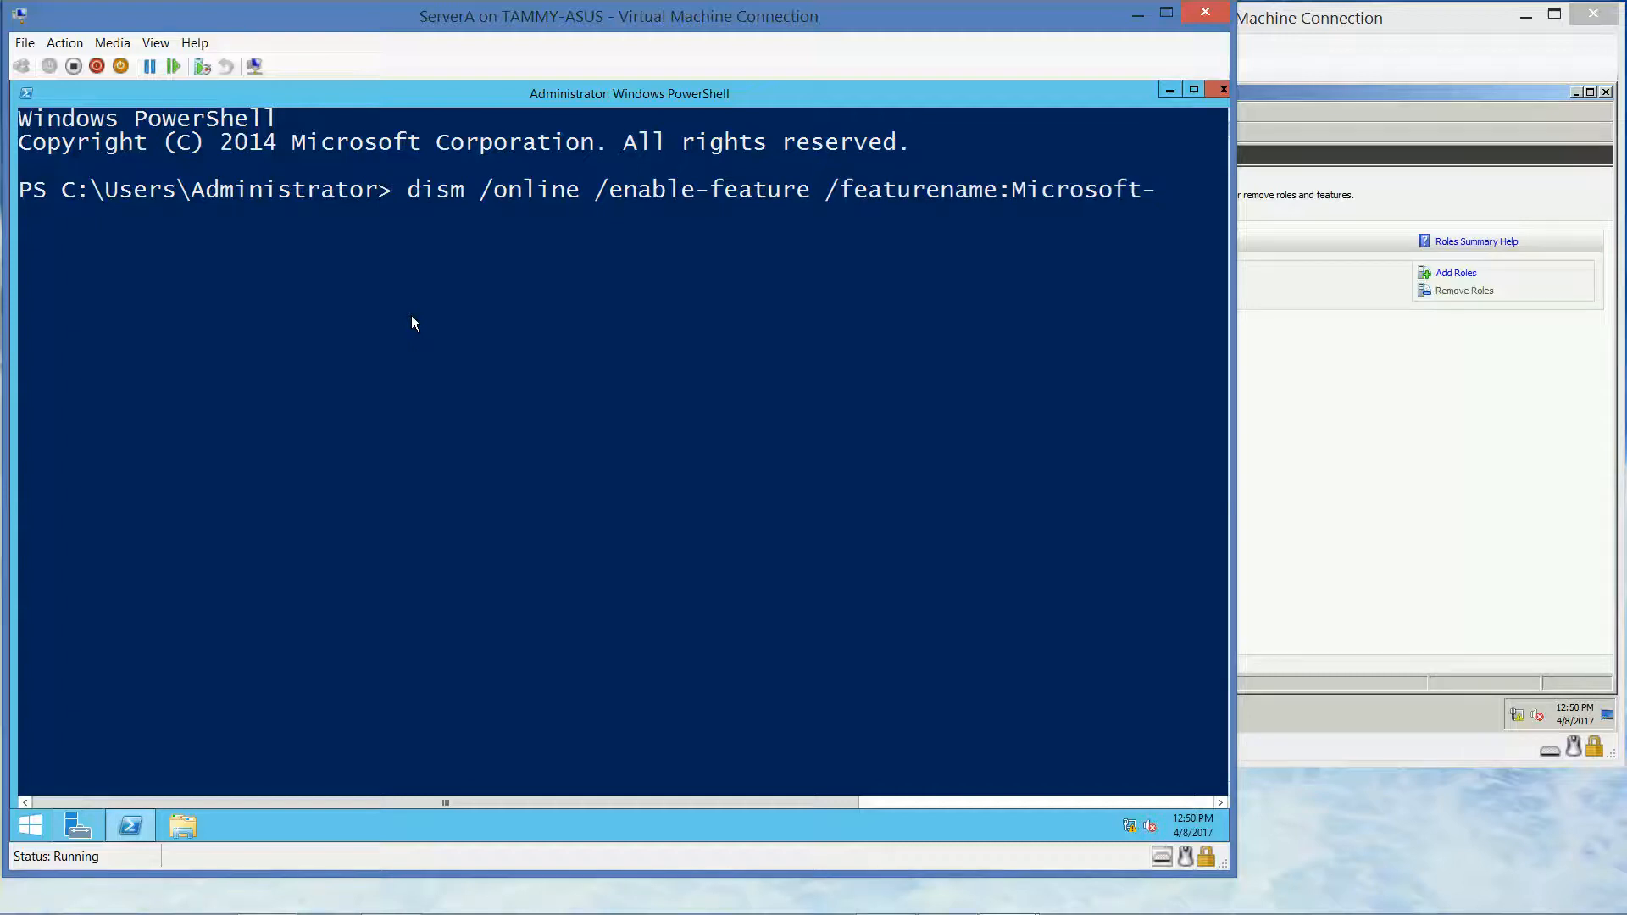
key("BackSpace")
key("BackSpace")
key("BackSpace")
key("BackSpace")
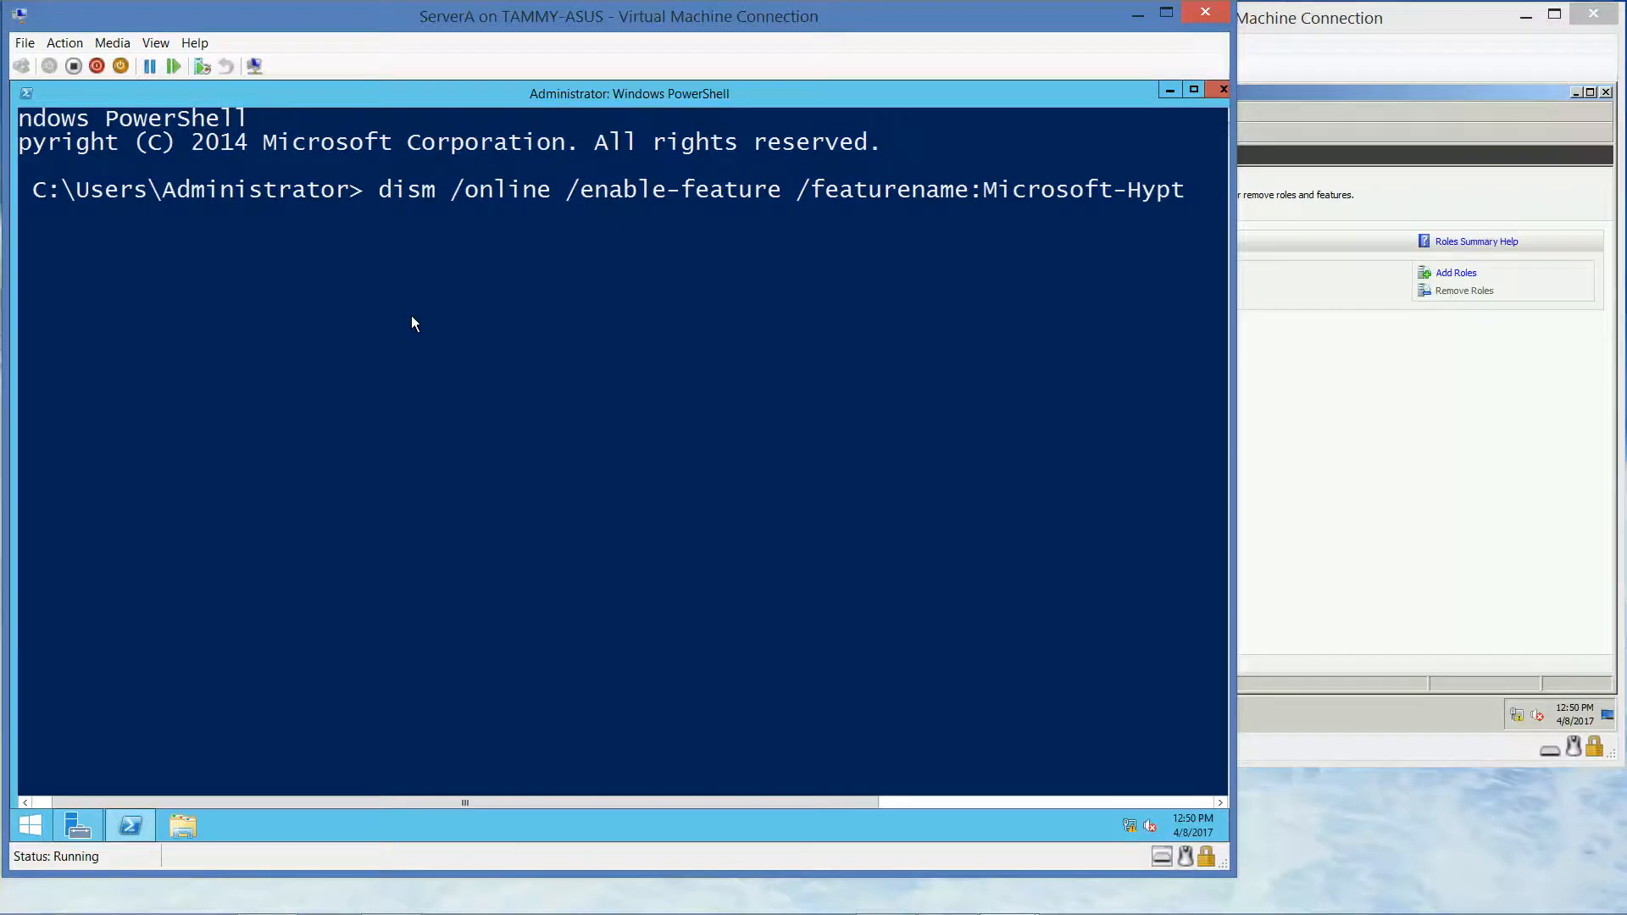
type("per-V")
key("Return")
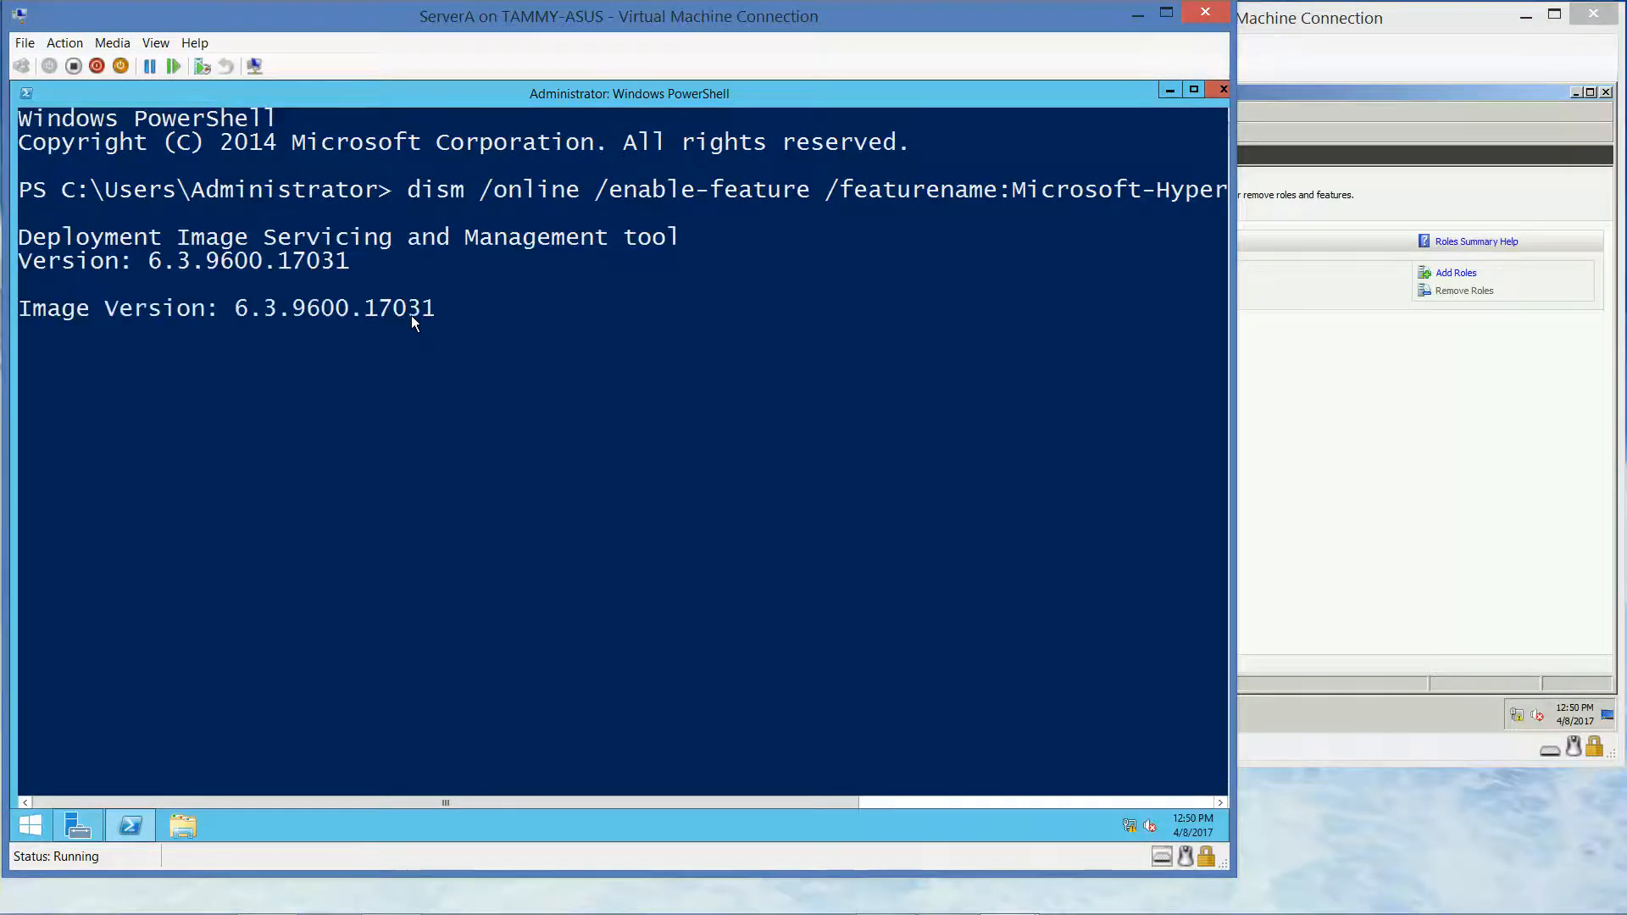
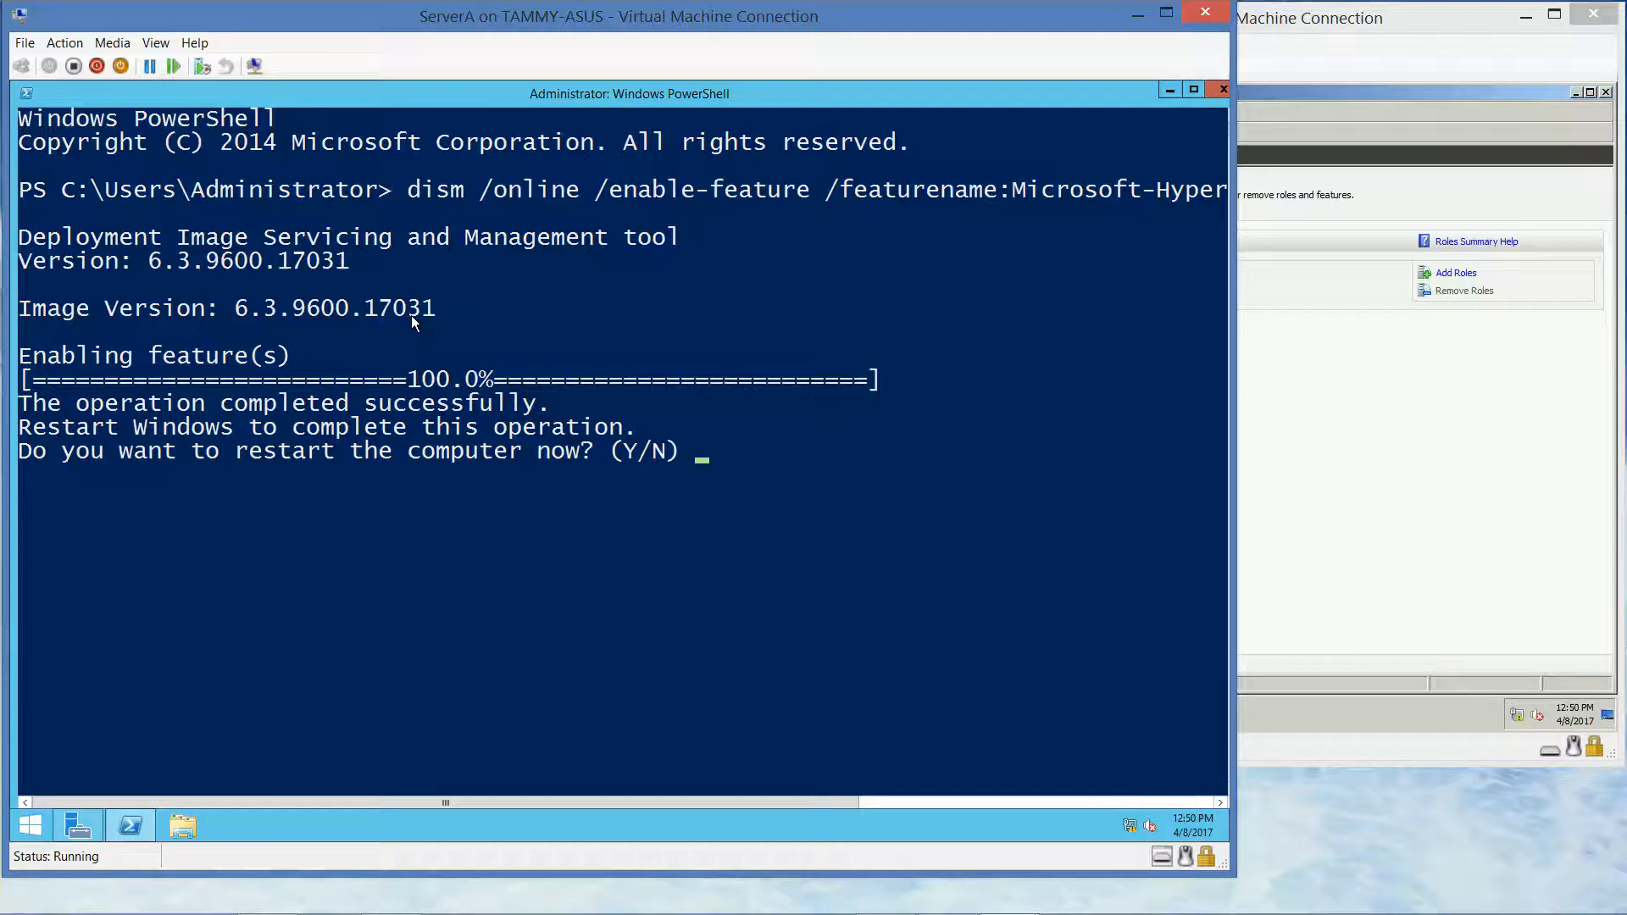
Answer Y at the DISM prompt so ServerA restarts immediately
key("y")
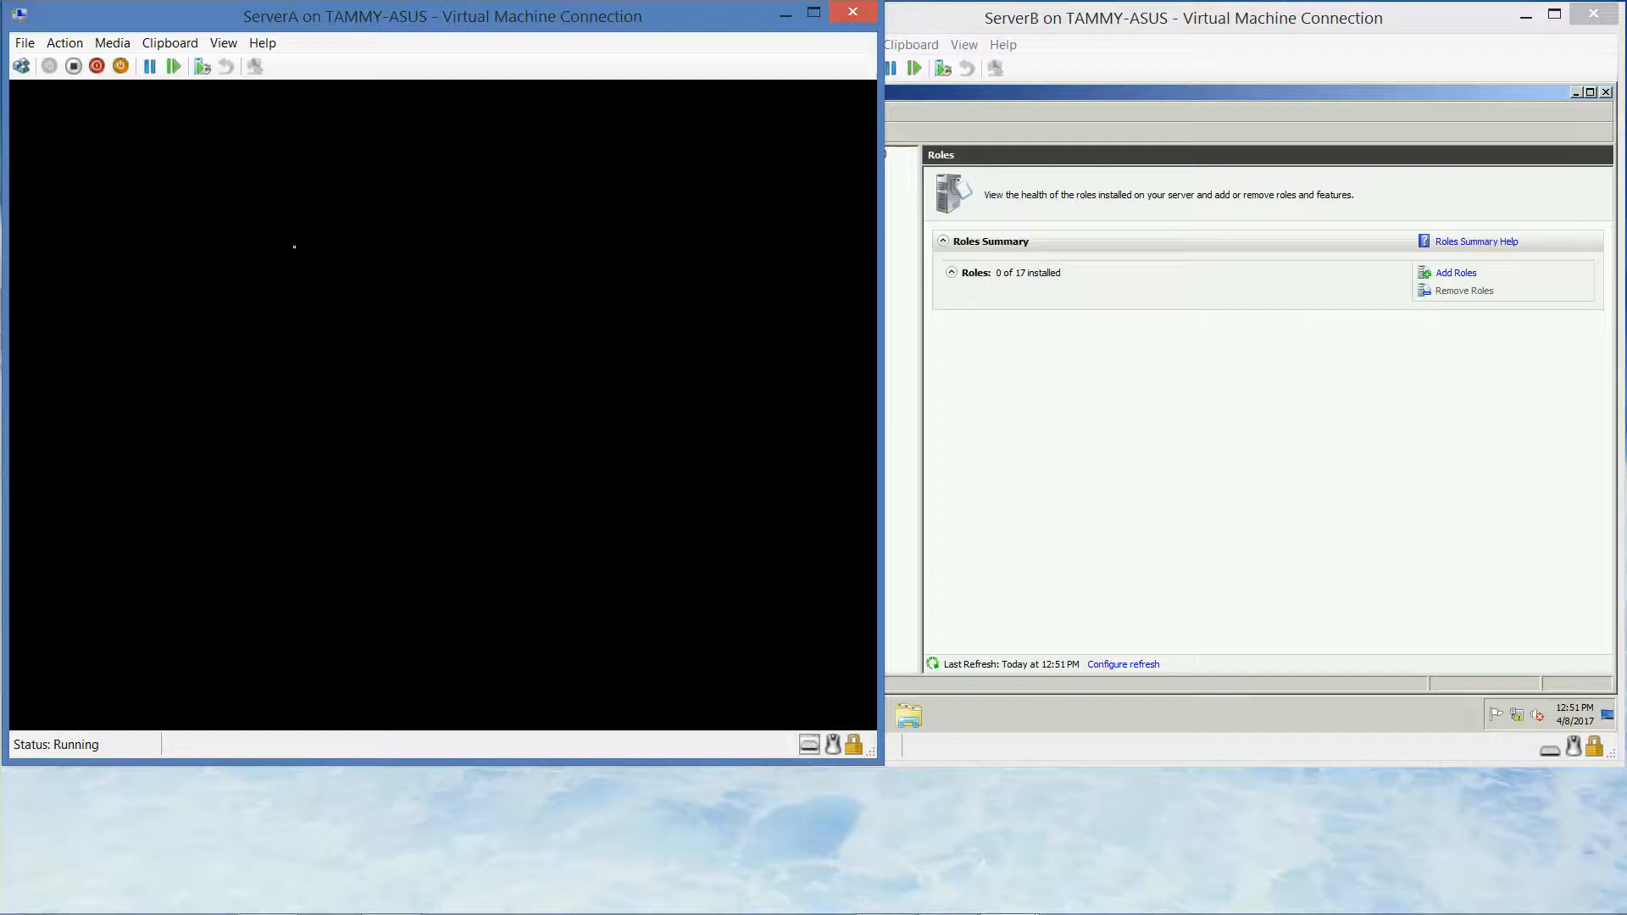
Eject the Windows installation ISO from ServerB's virtual DVD drive
left_click(1067, 29)
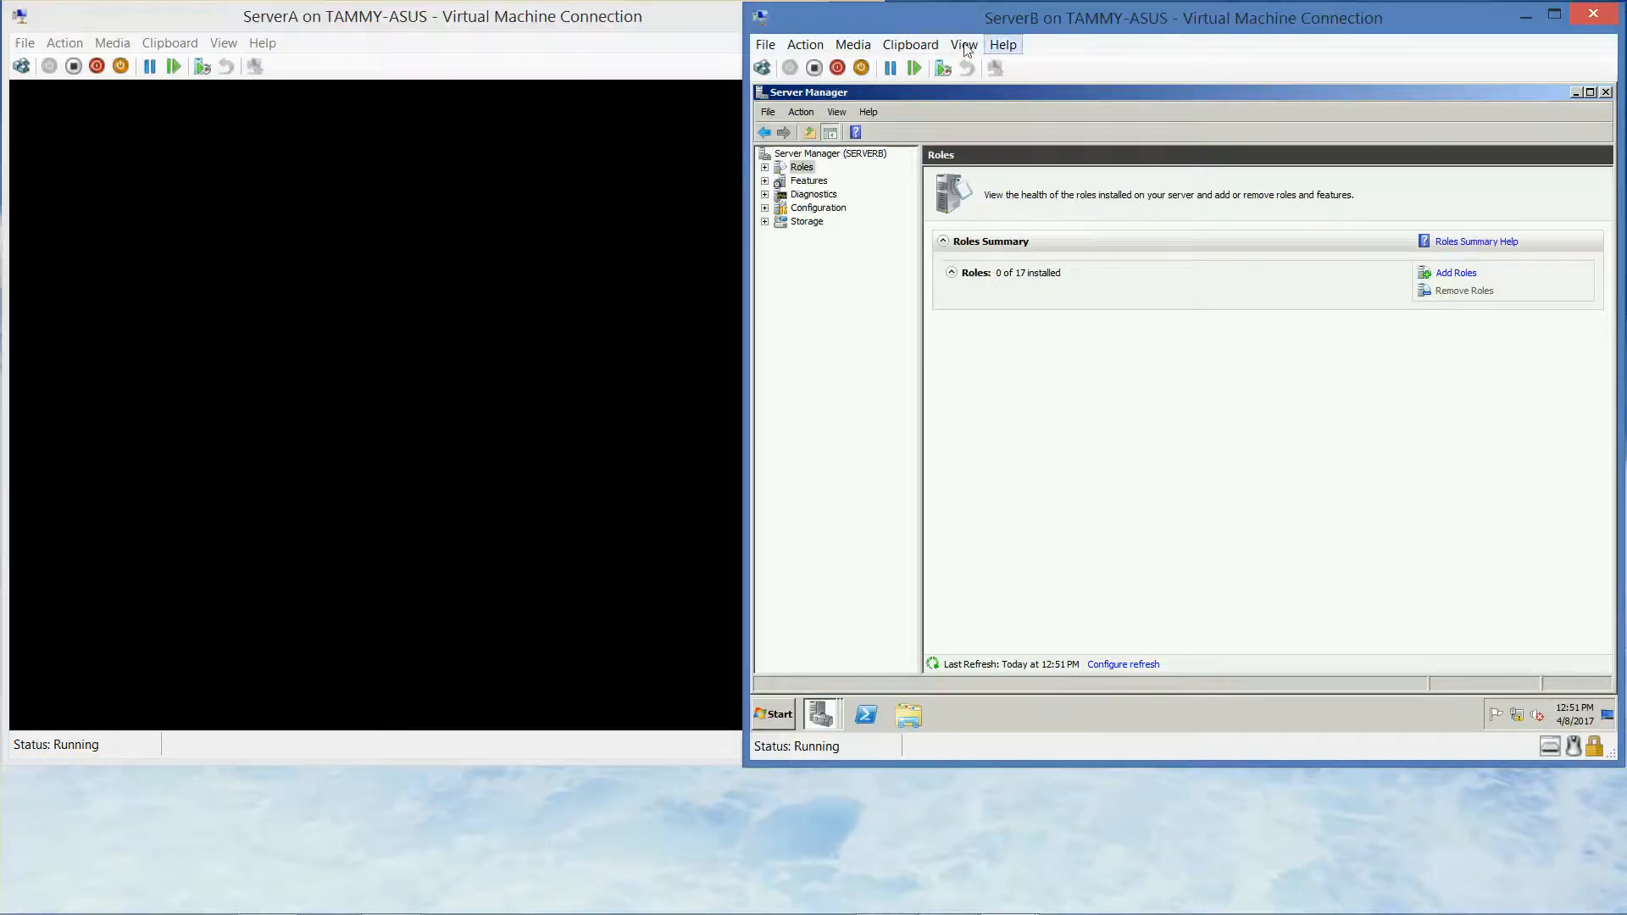
left_click(856, 46)
mouse_move(875, 76)
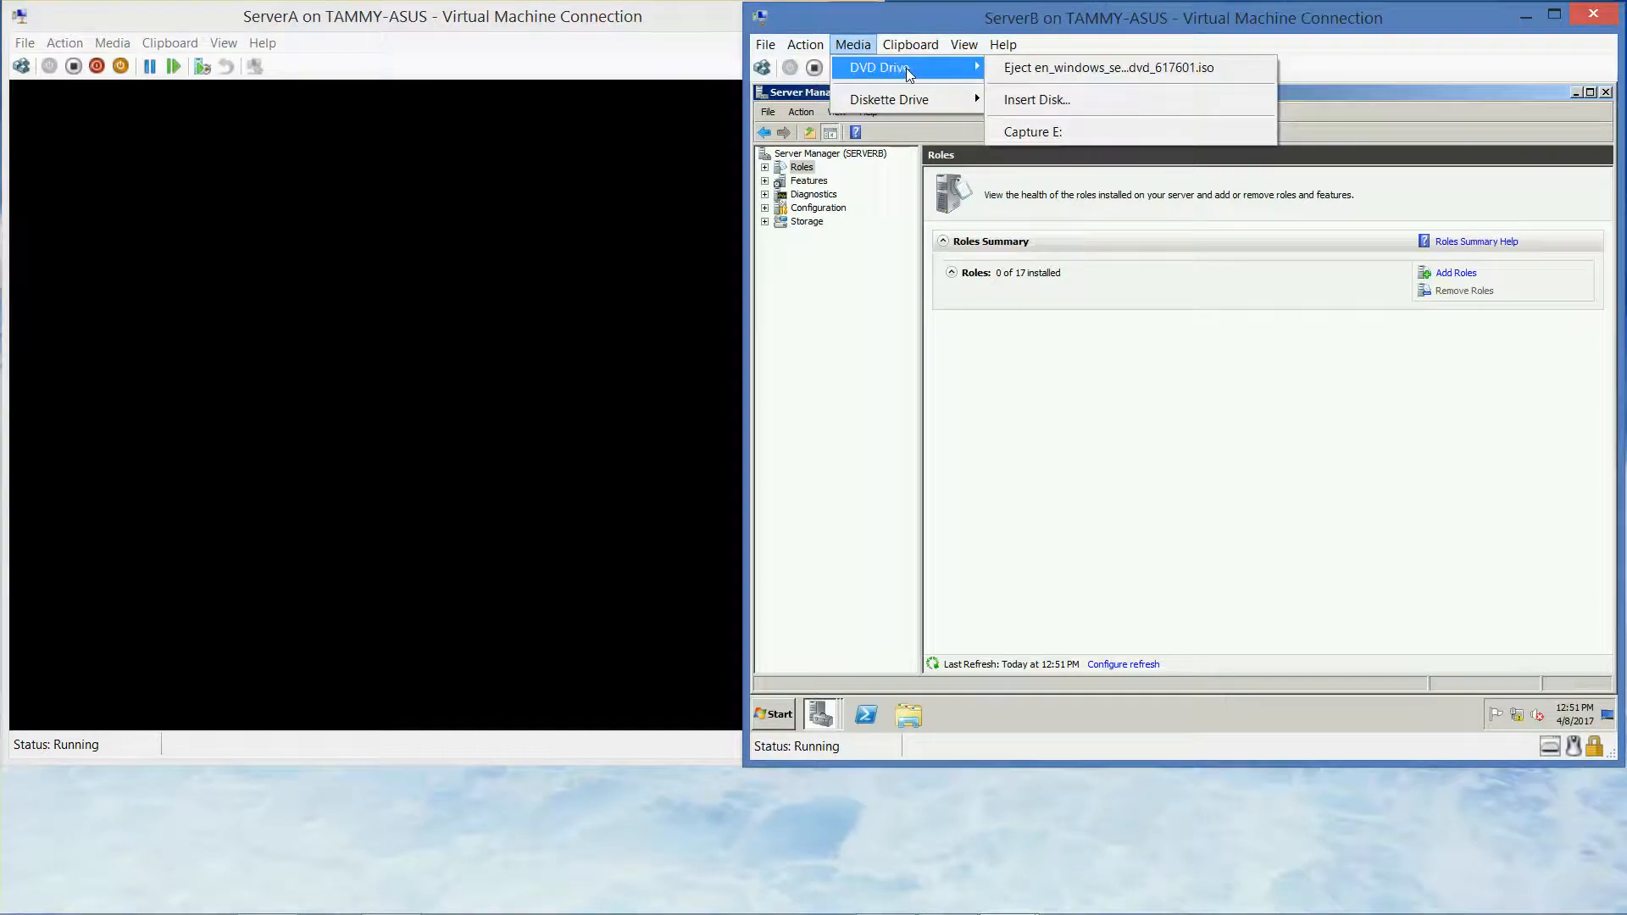
left_click(1032, 71)
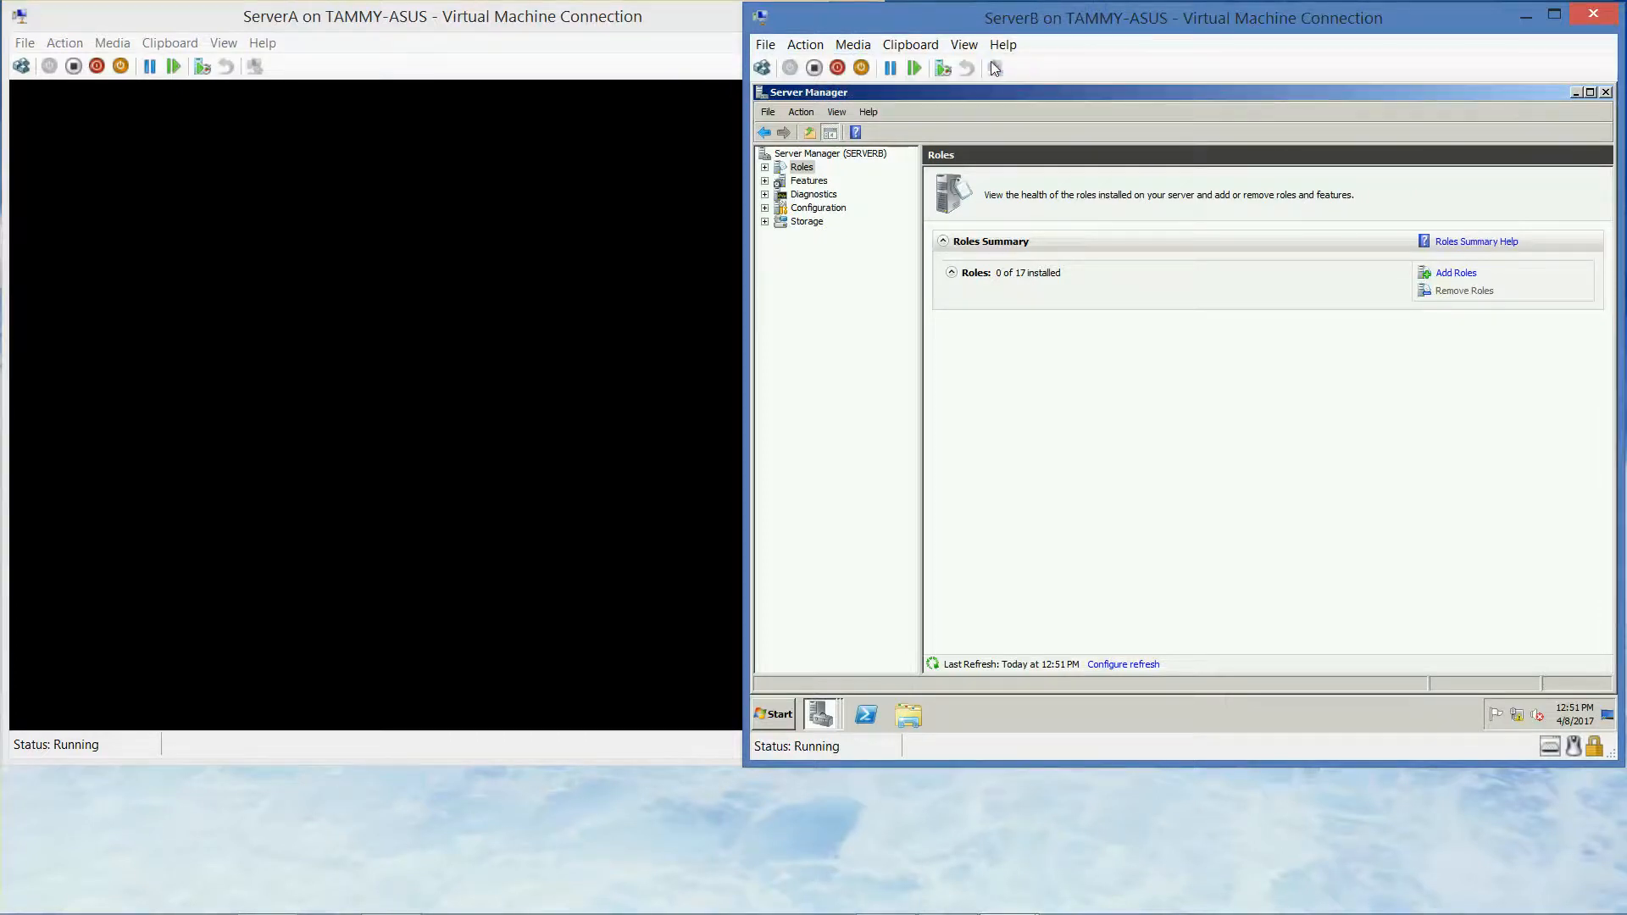
Eject the Windows Server 2012 ISO from ServerA's DVD drive and confirm it's empty
left_click(115, 44)
mouse_move(149, 68)
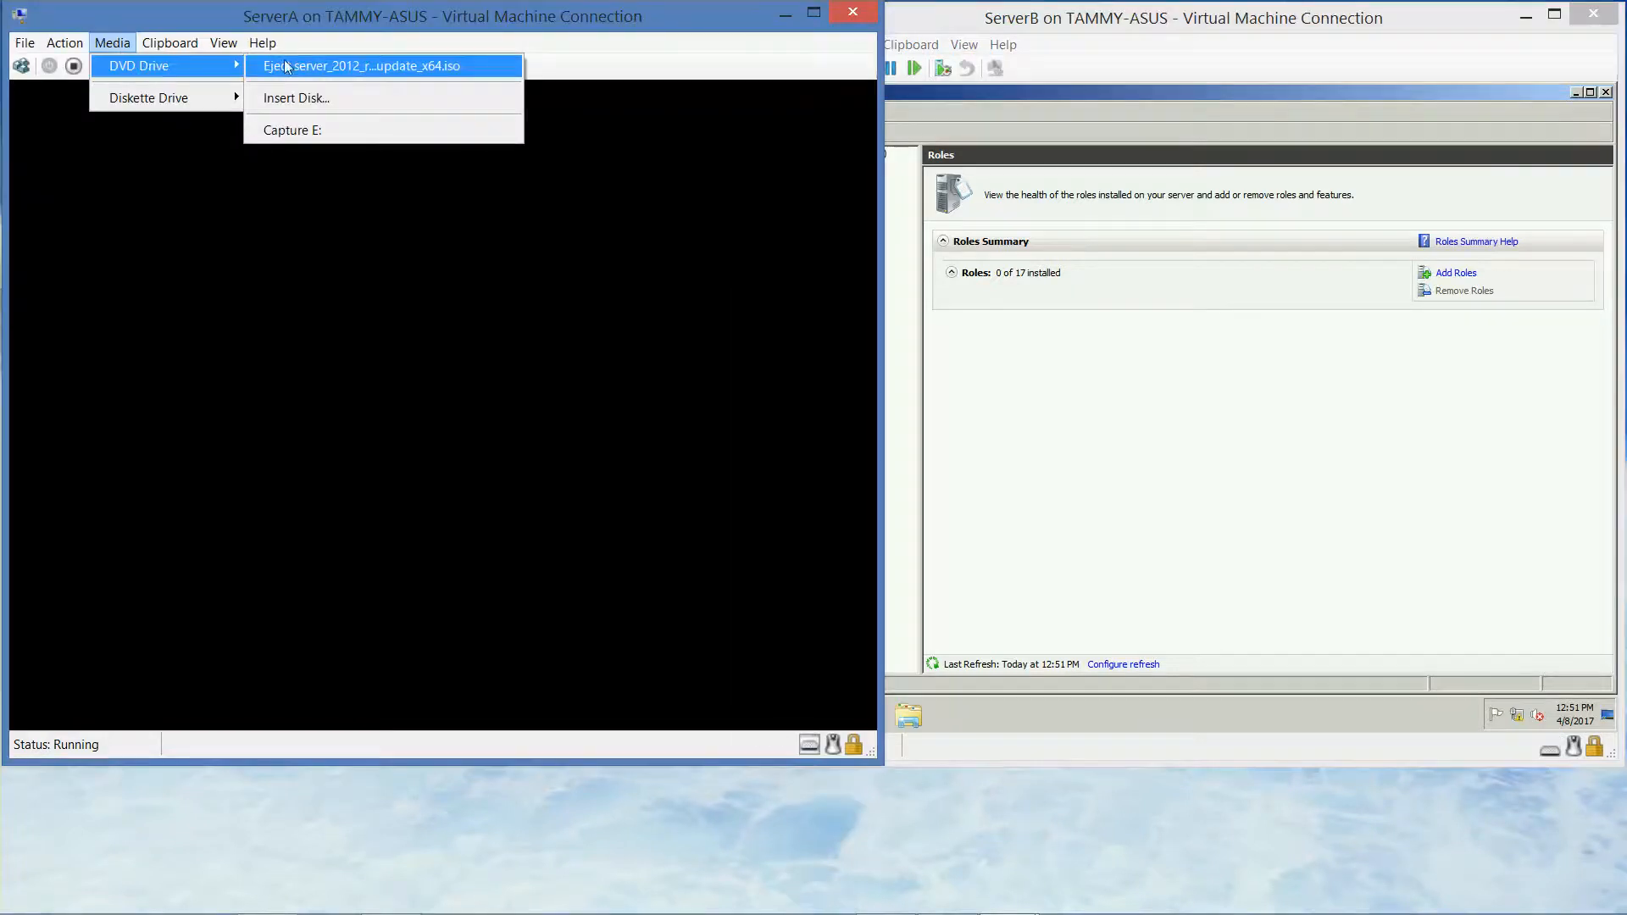
left_click(317, 68)
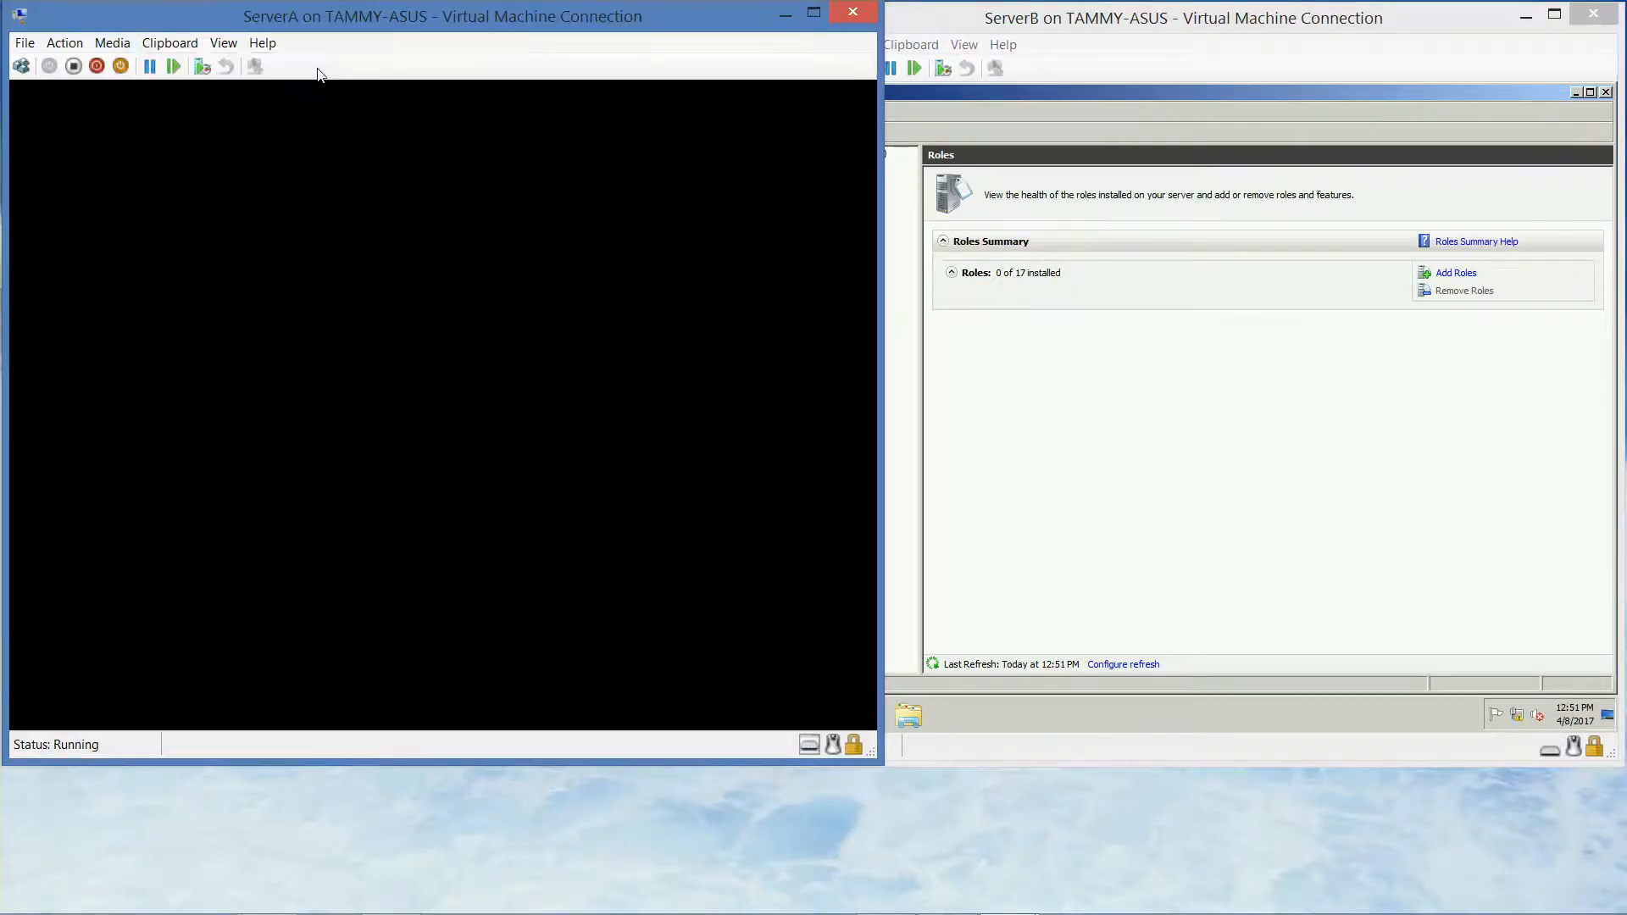
left_click(113, 43)
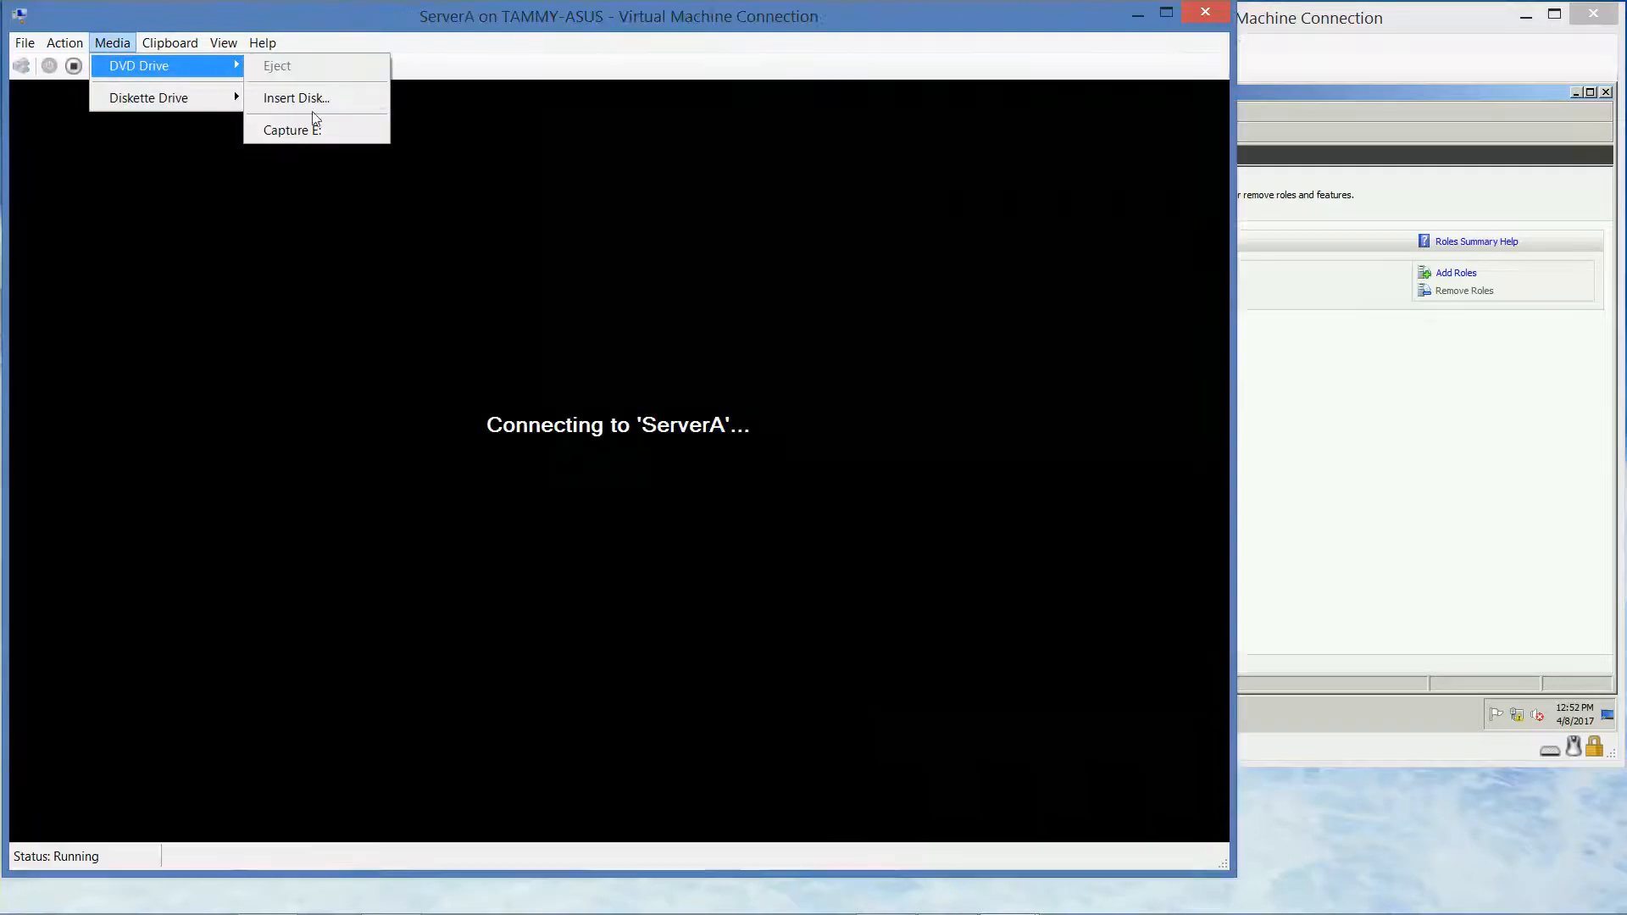
left_click(276, 12)
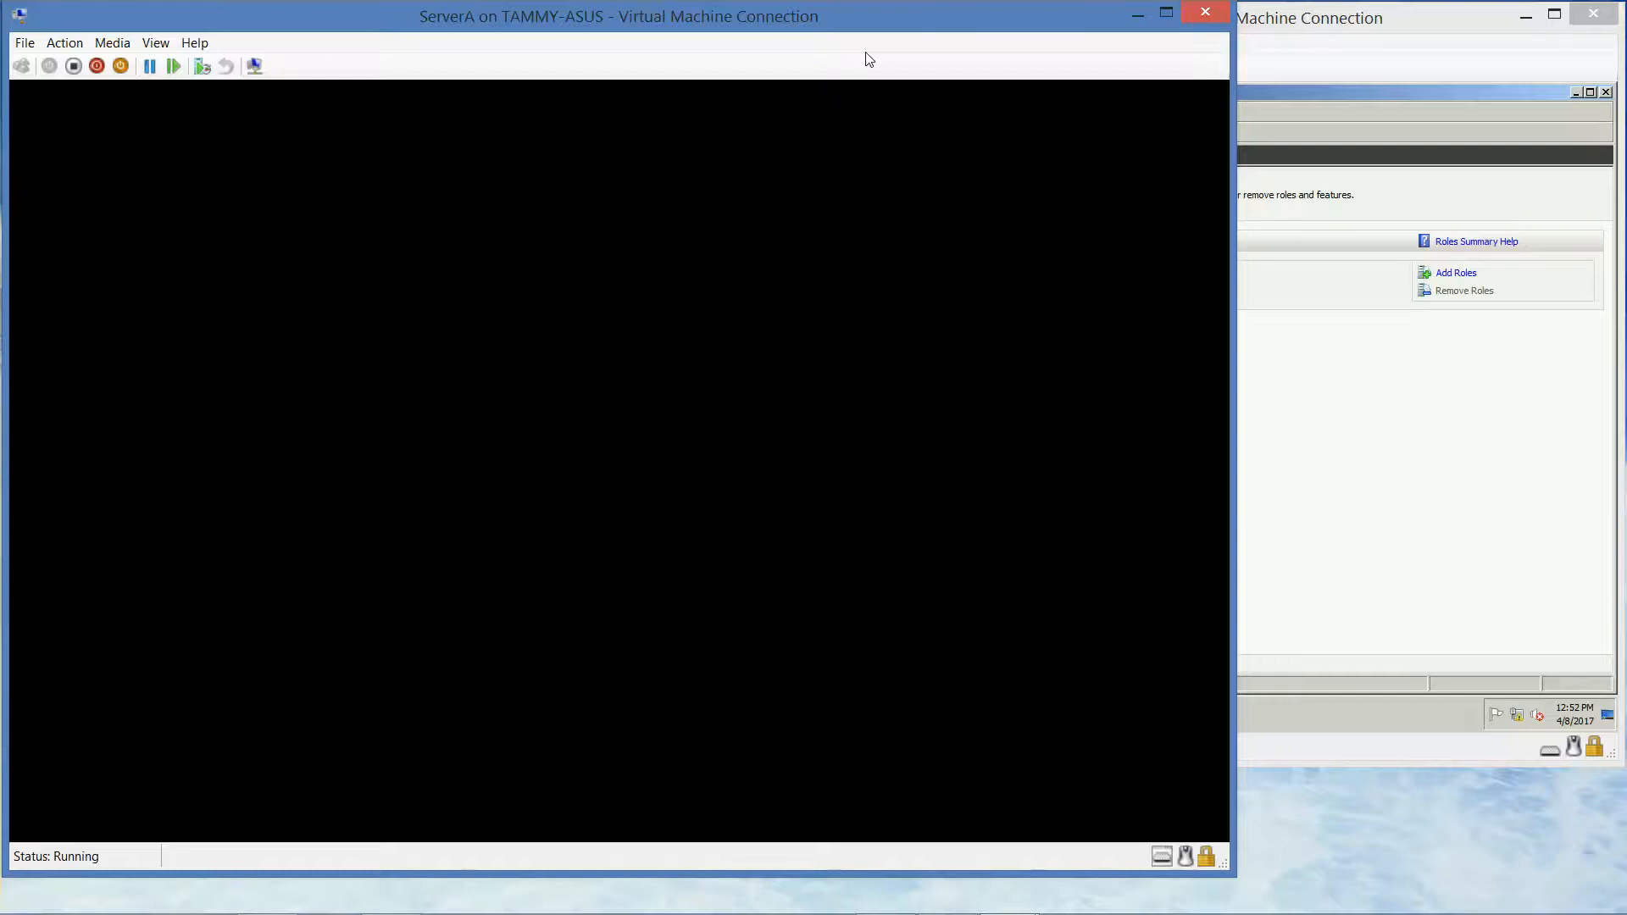
On ServerB, turn on network discovery and file sharing for all public networks from Explorer's Network view
left_click(1481, 98)
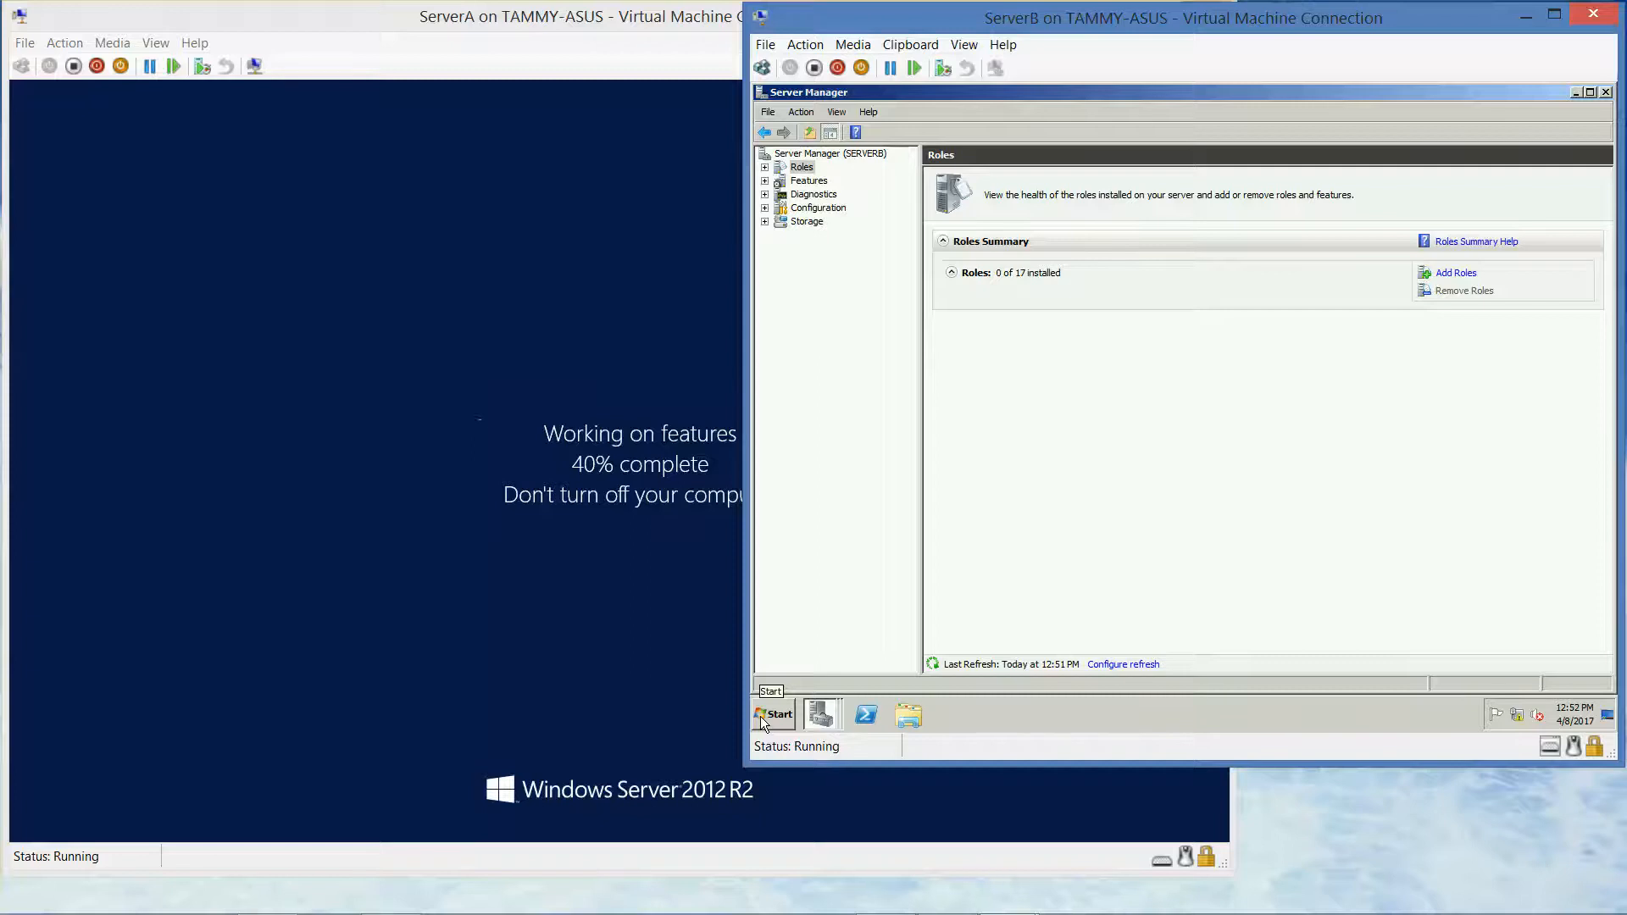
left_click(908, 722)
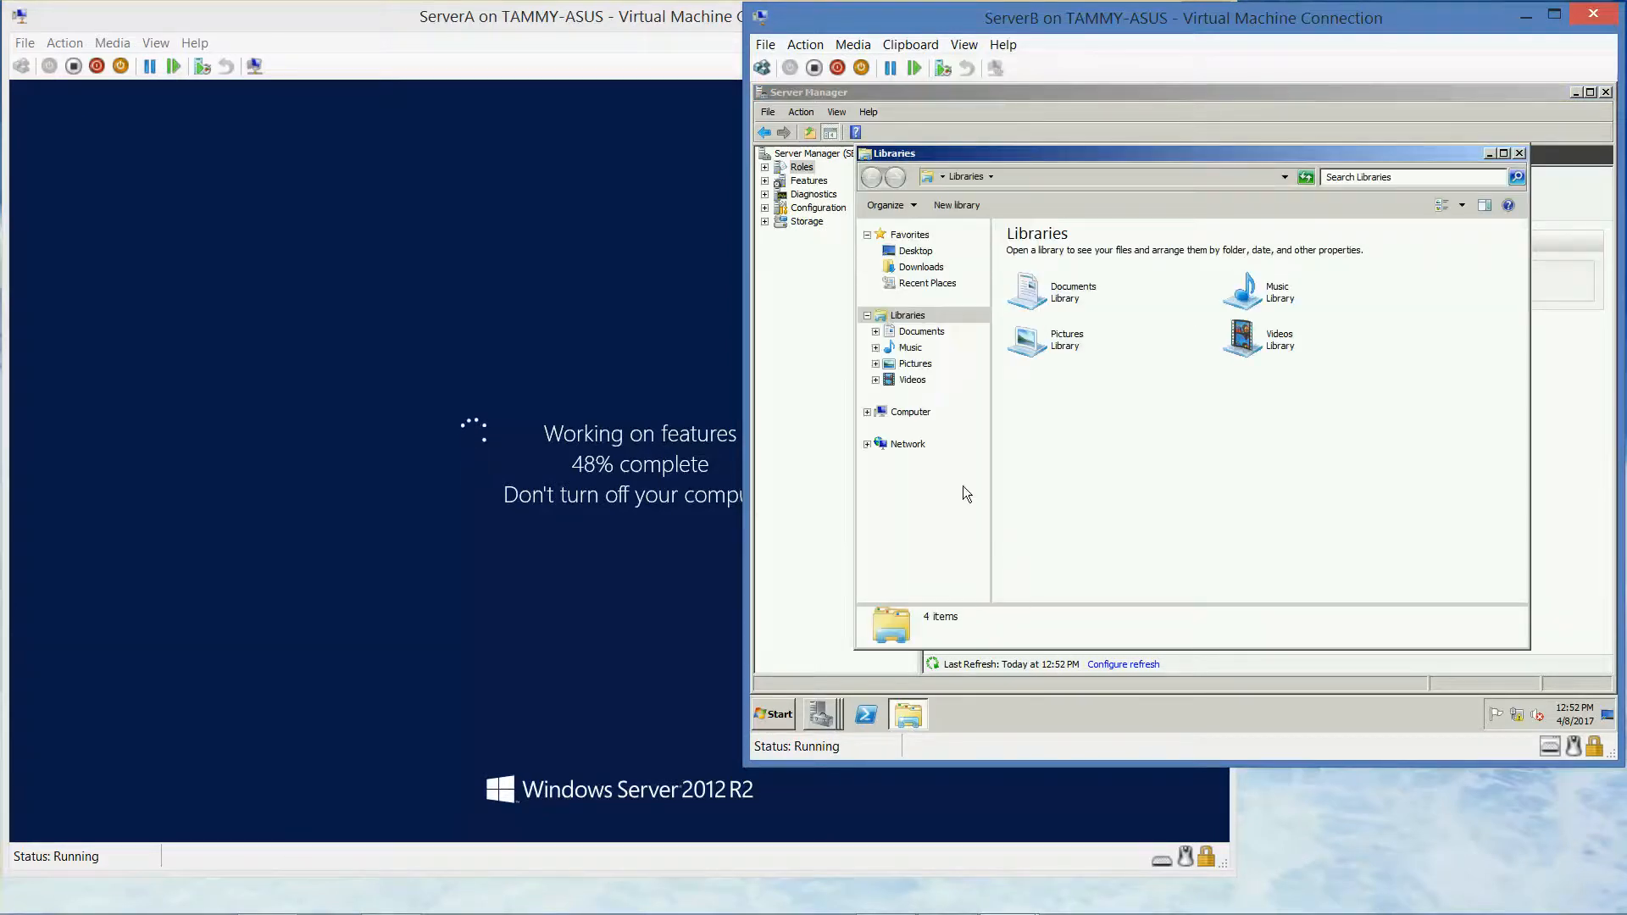
left_click(907, 446)
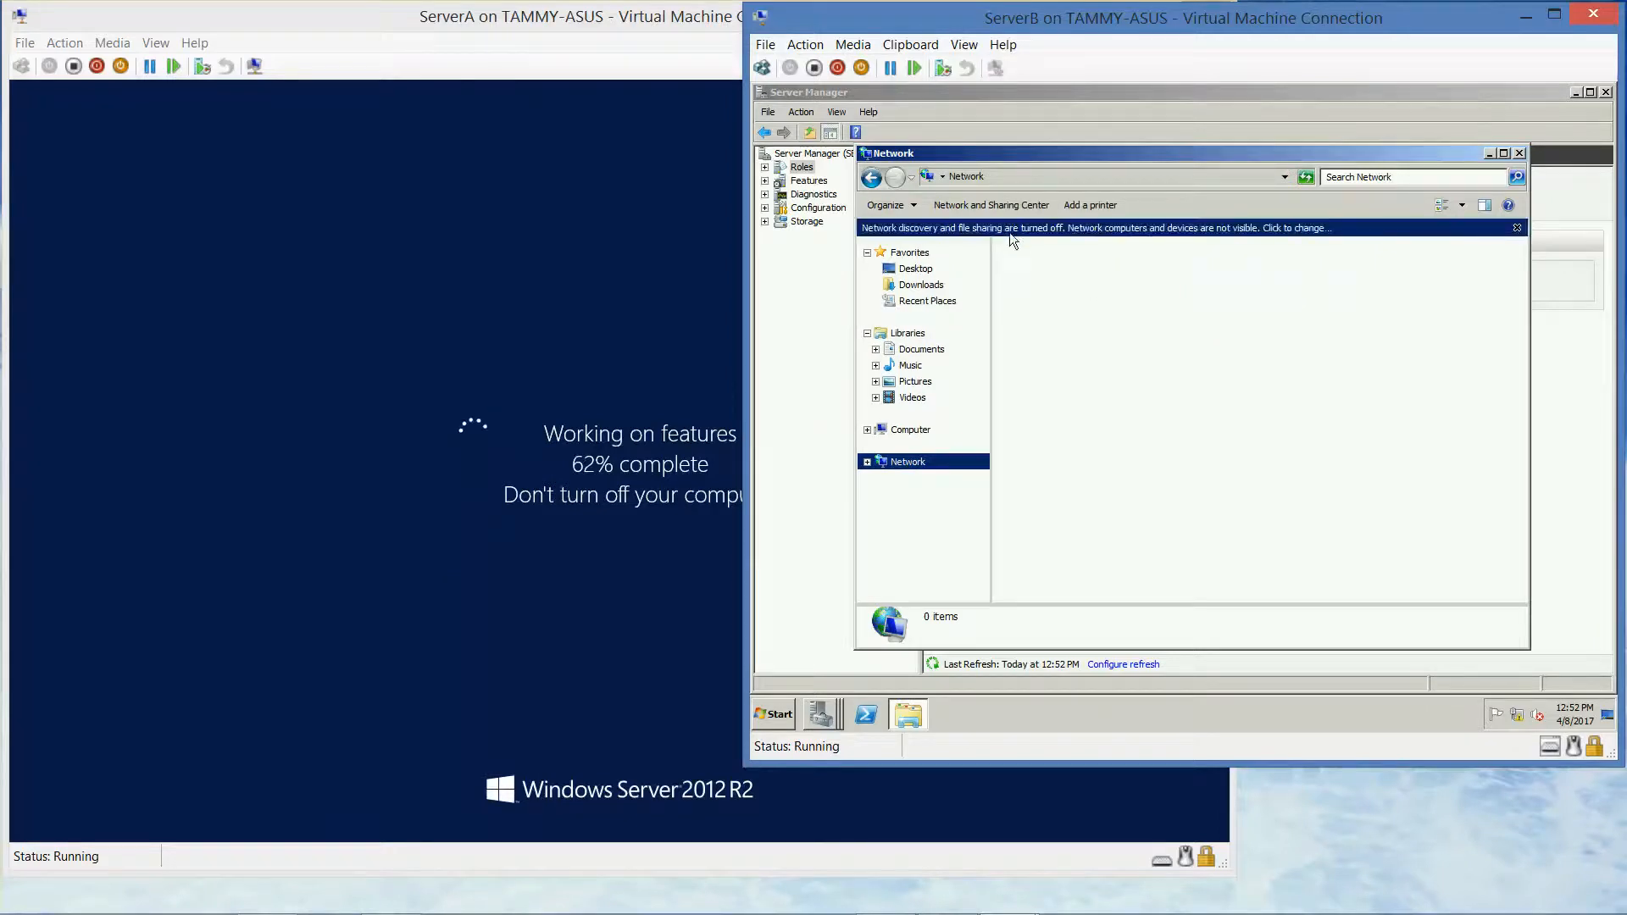
left_click(1240, 227)
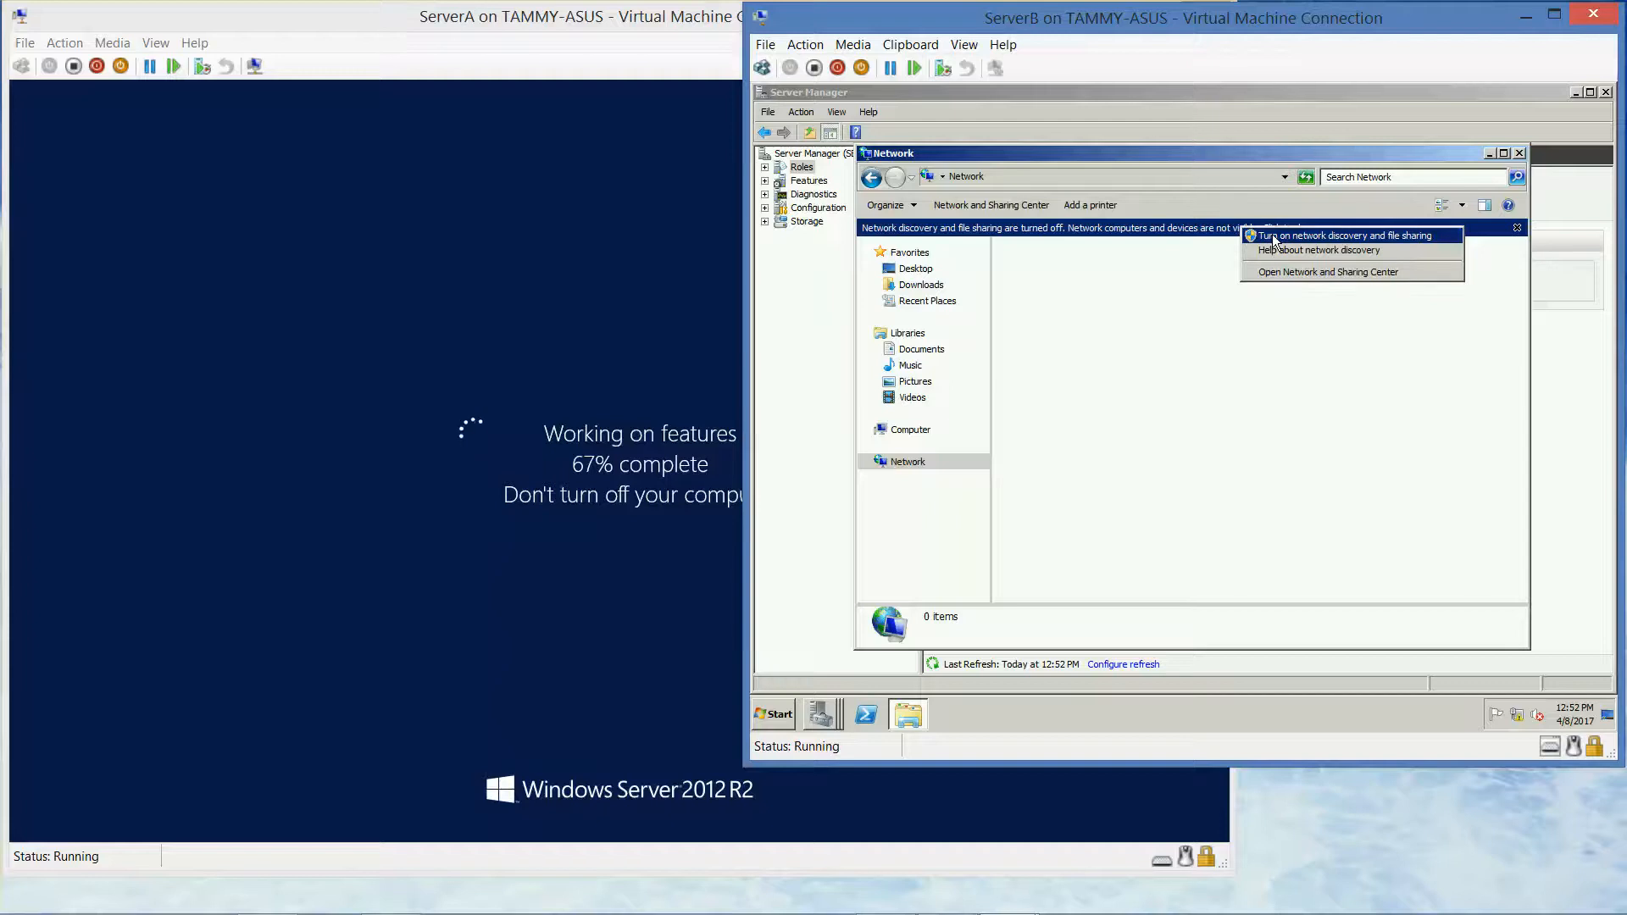
left_click(1274, 238)
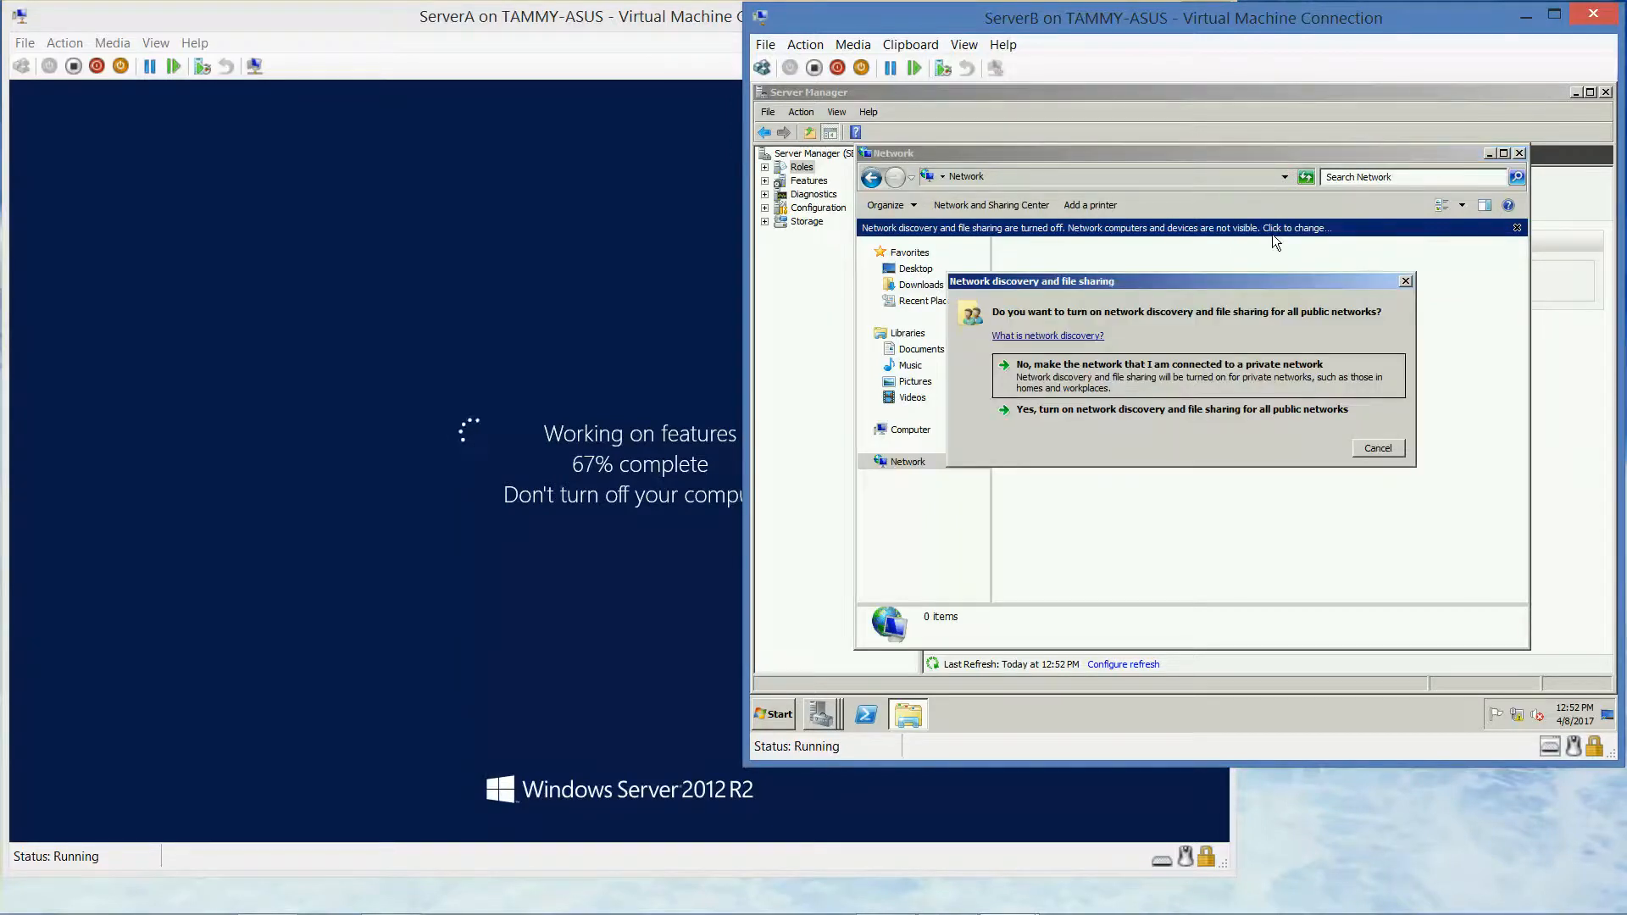
left_click(1169, 413)
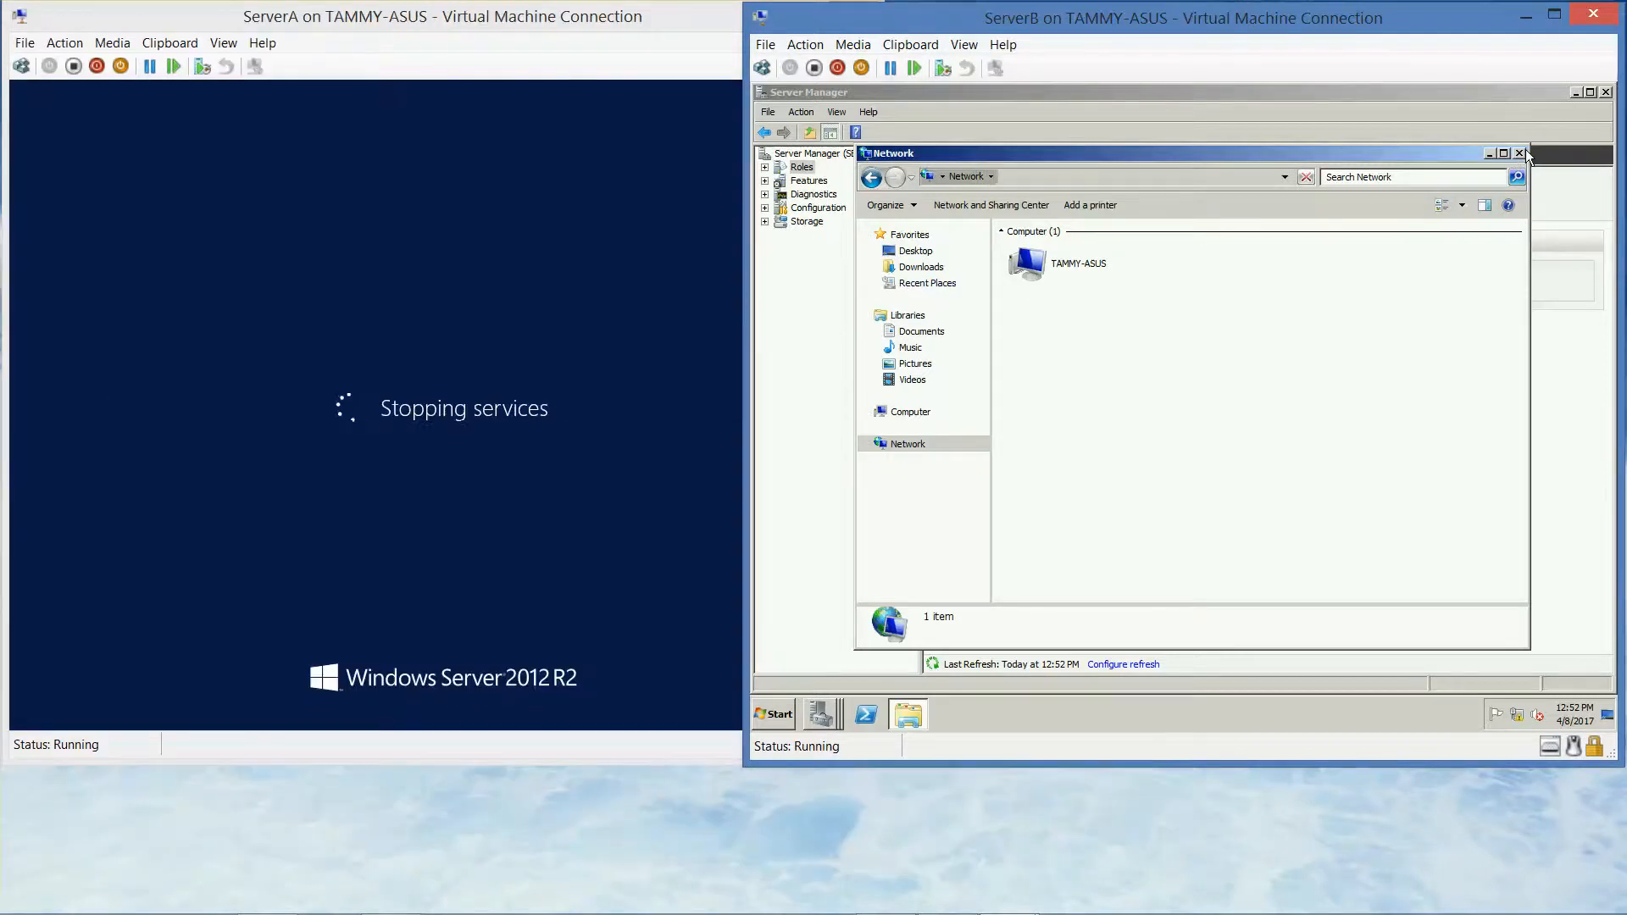
left_click(1522, 152)
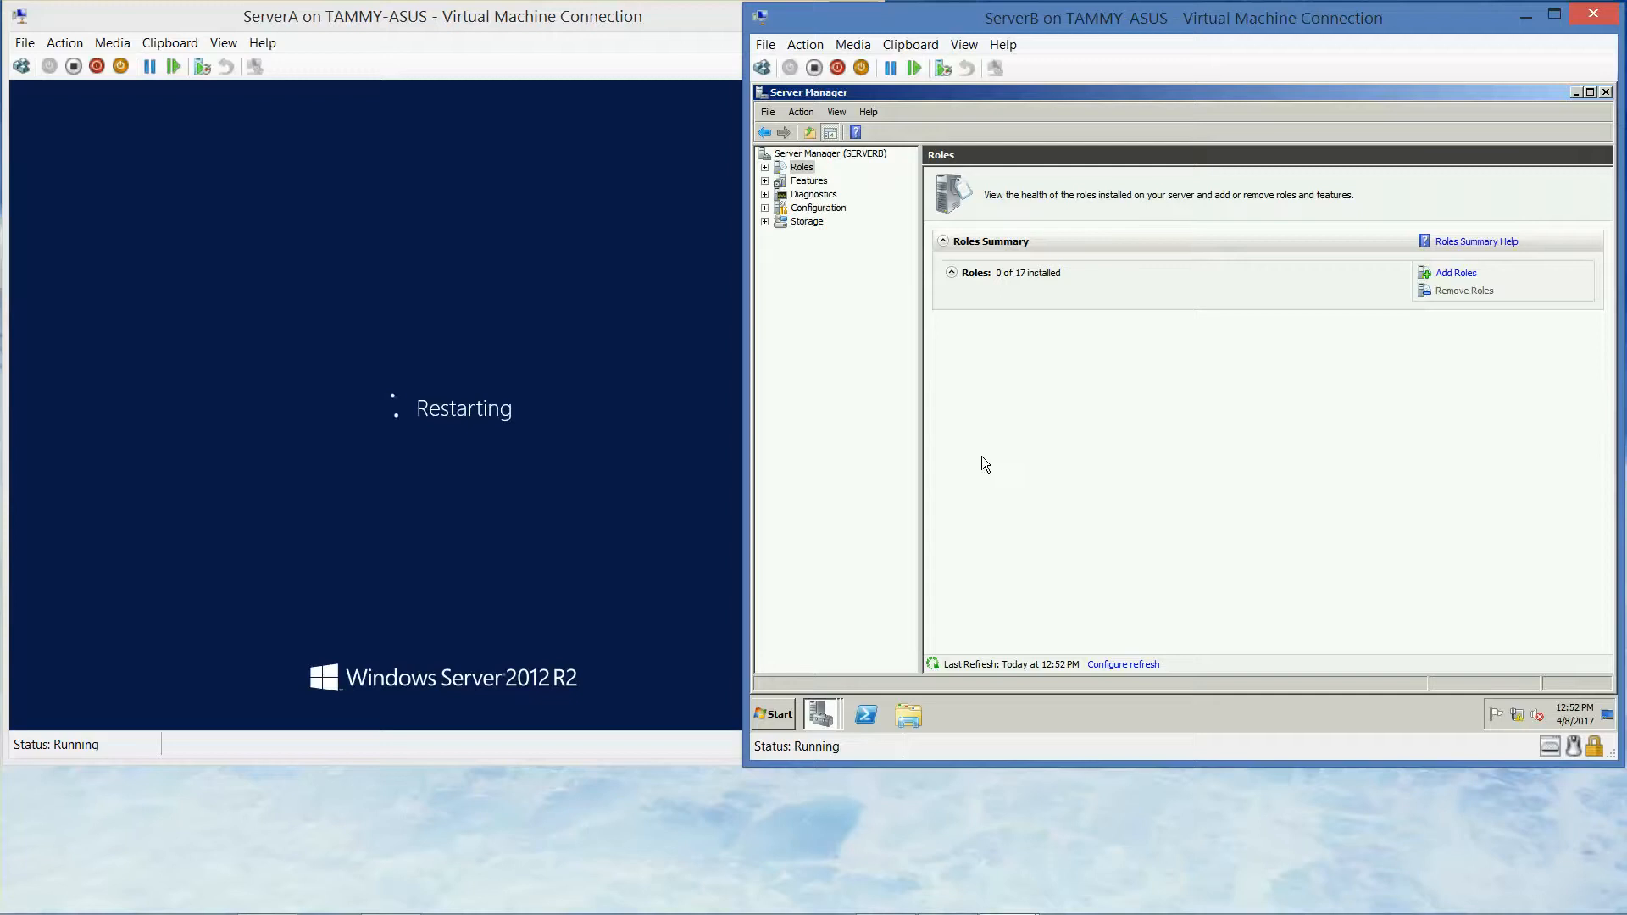
After ServerA reboots, view its Local Server properties, then switch back to ServerB
mouse_move(962, 914)
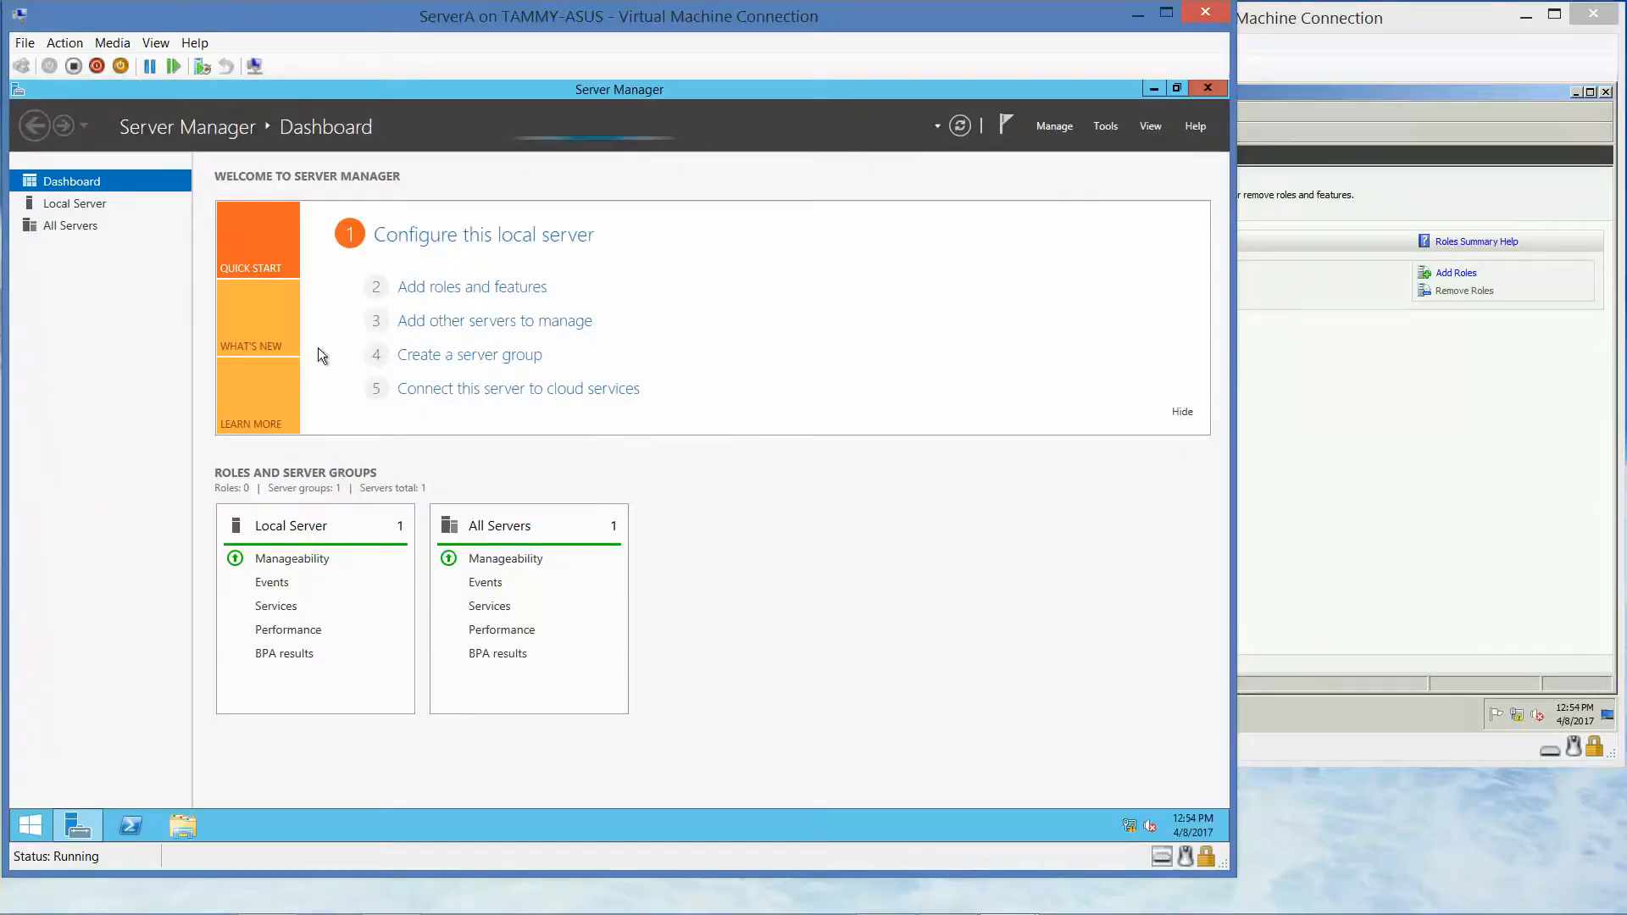
left_click(70, 213)
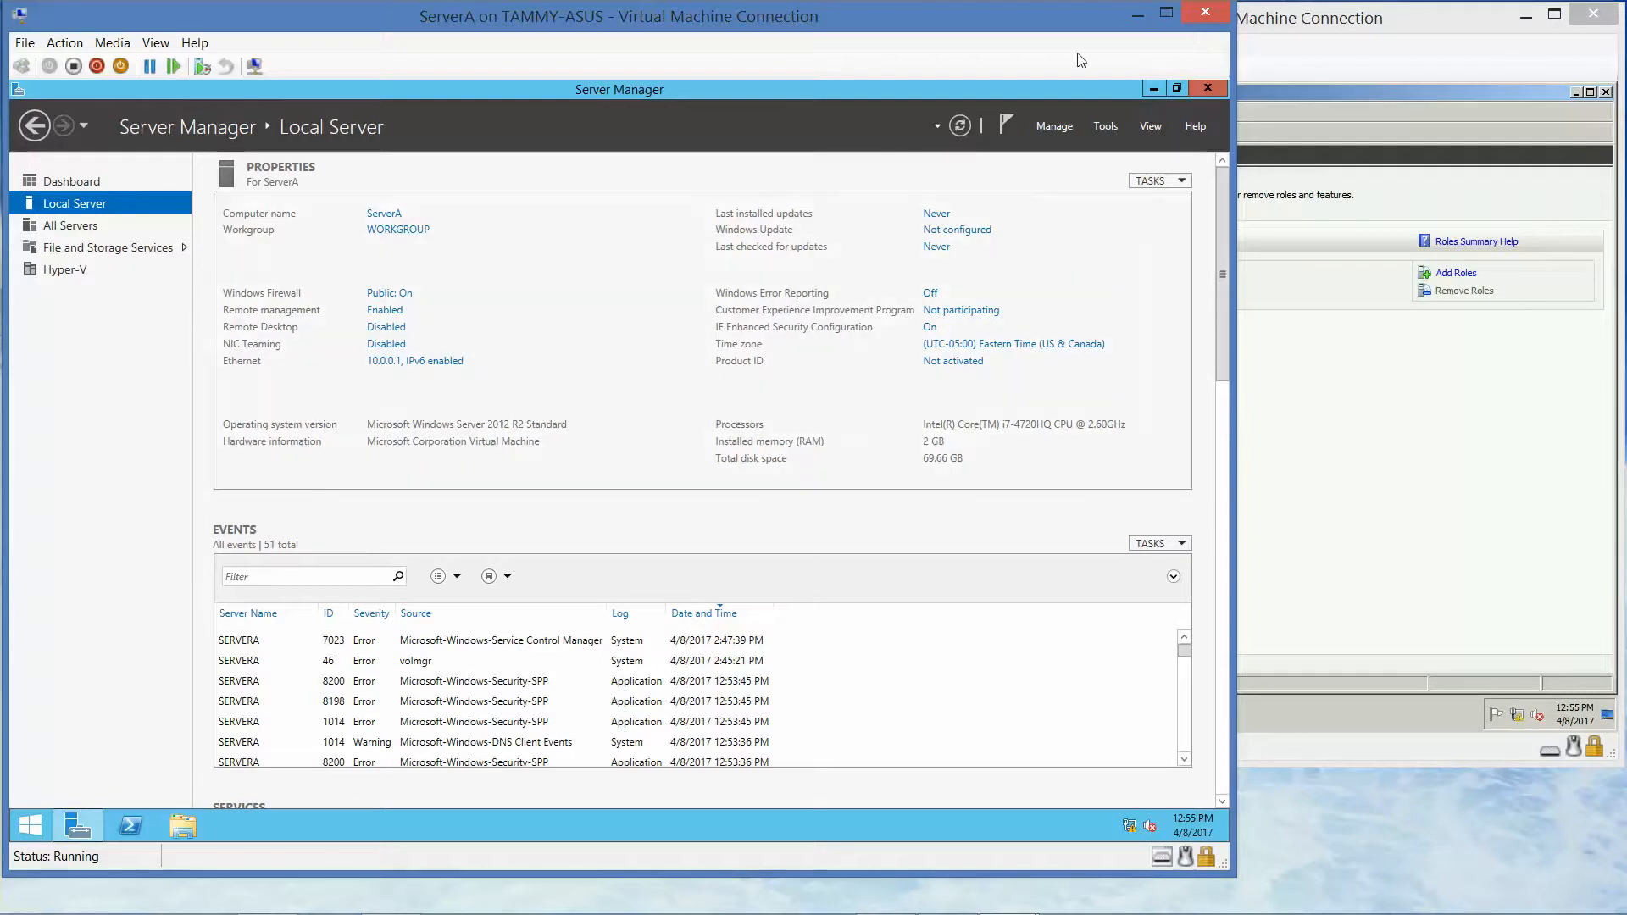
left_click(1290, 24)
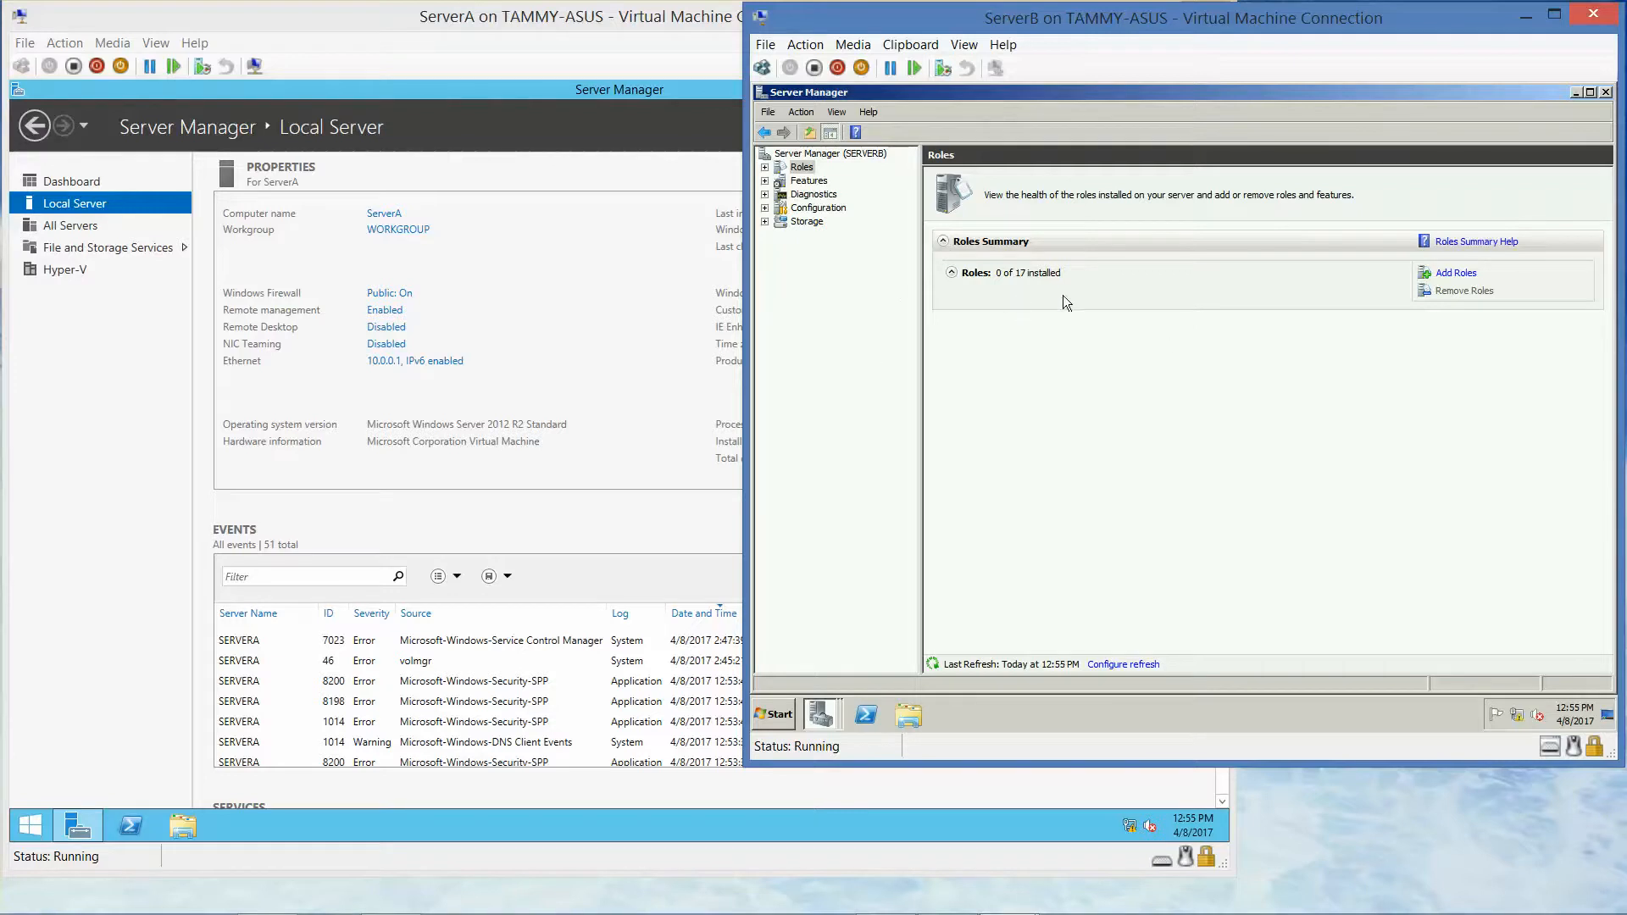
Insert server_2012_r2_with_update_x64.iso into ServerB's virtual DVD drive
left_click(852, 47)
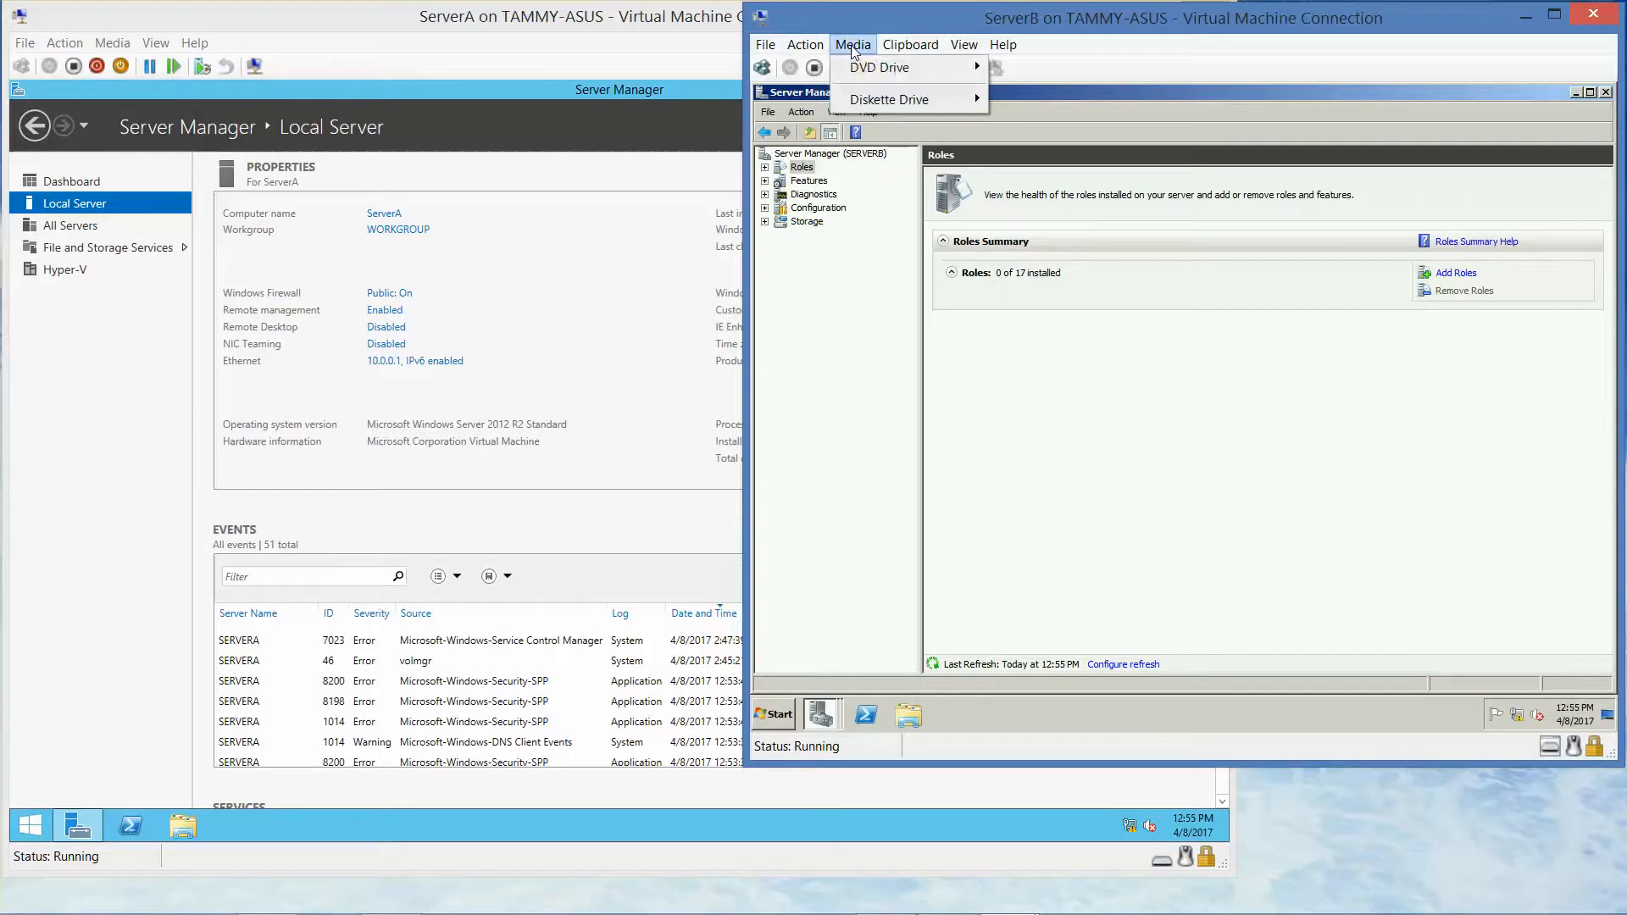
mouse_move(862, 71)
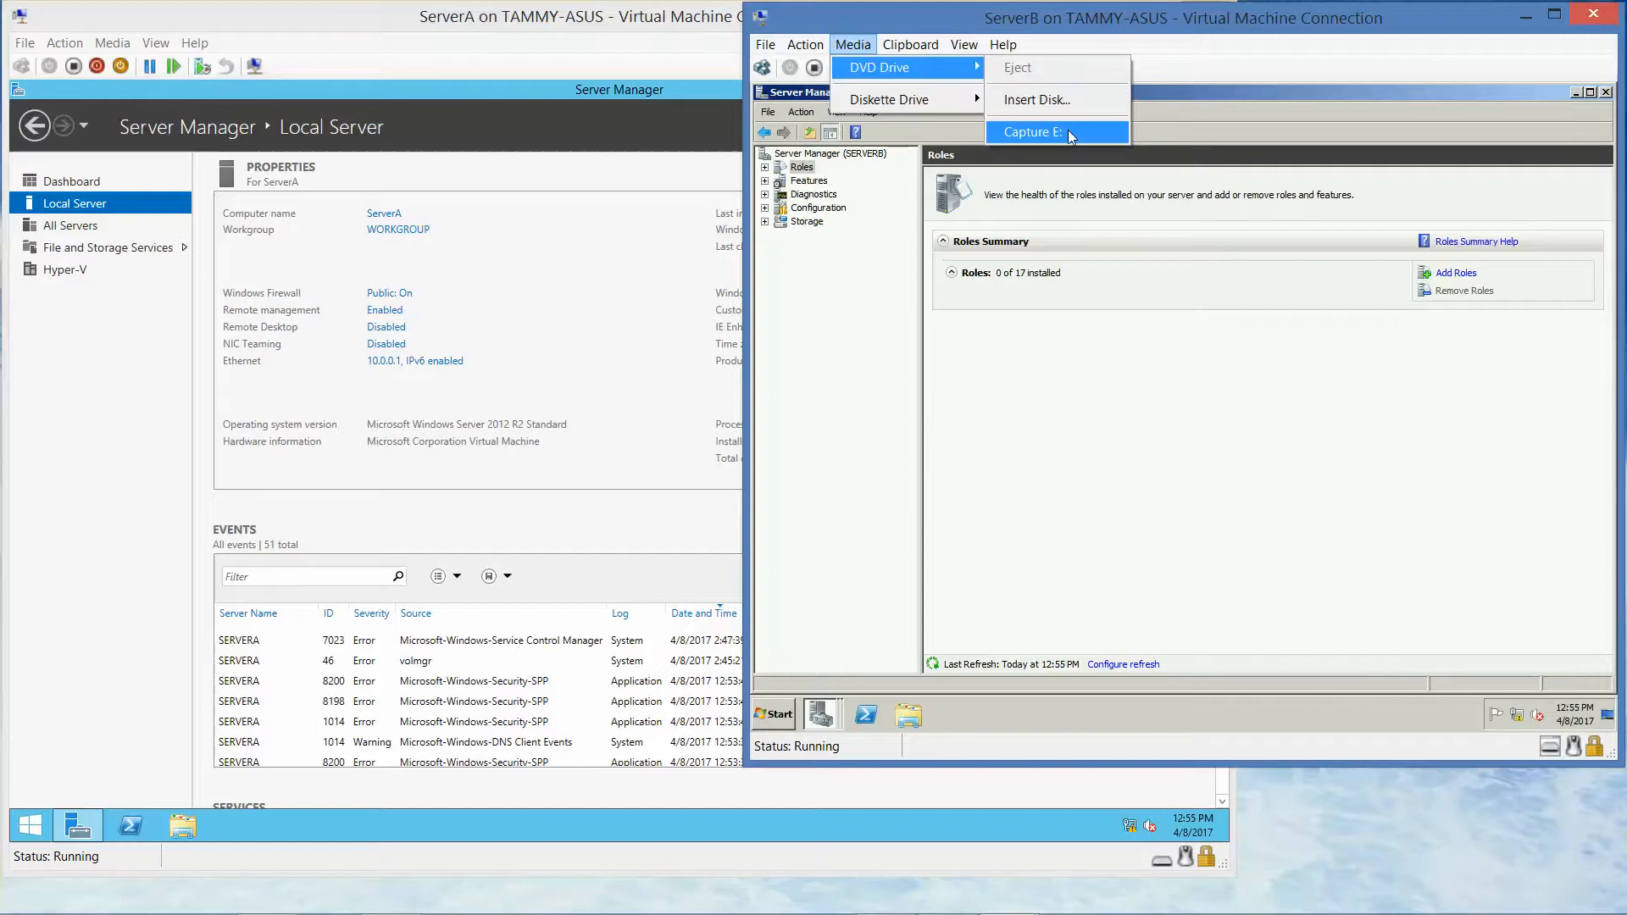
left_click(1062, 101)
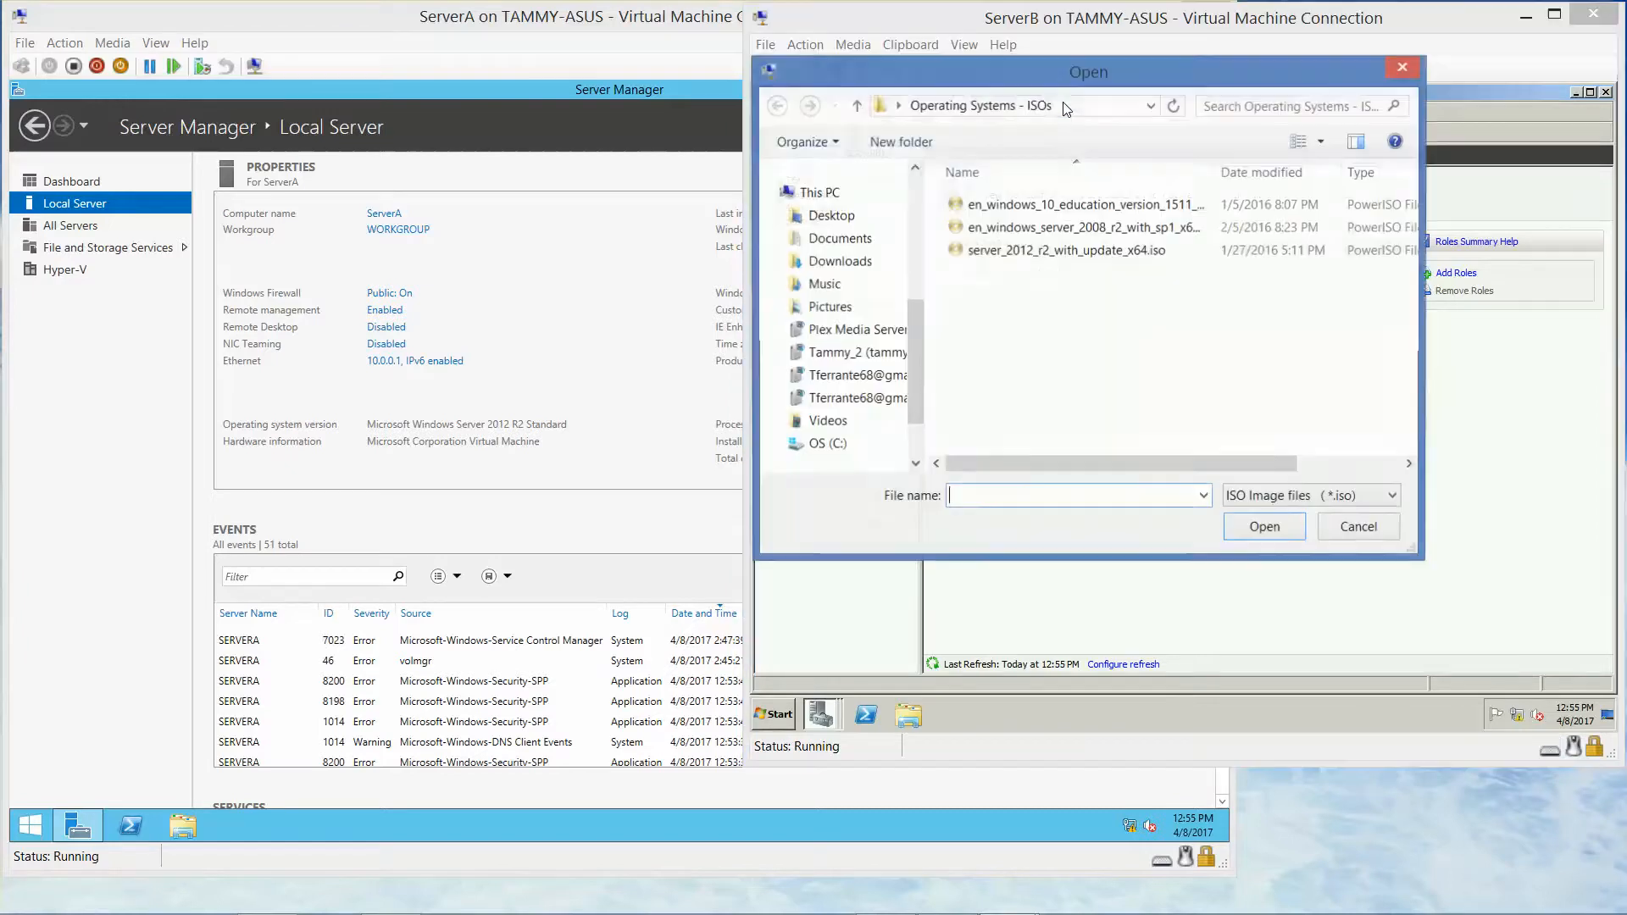
left_click(1090, 256)
left_click(1277, 533)
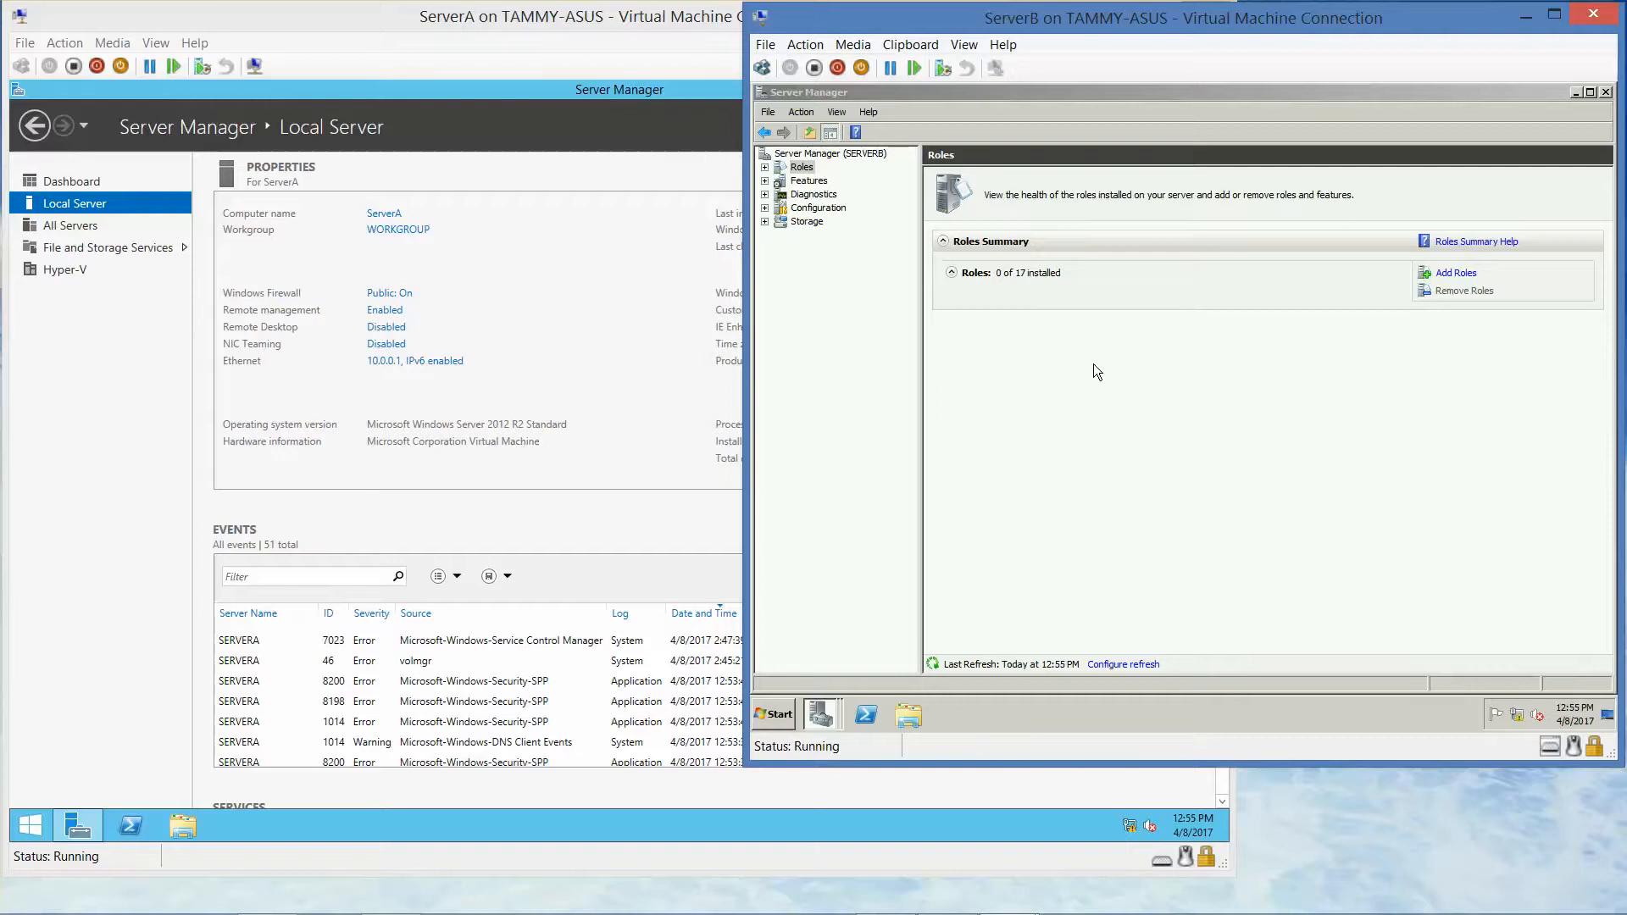
Run setup.exe from the inserted disc via Explorer's Computer view
left_click(912, 723)
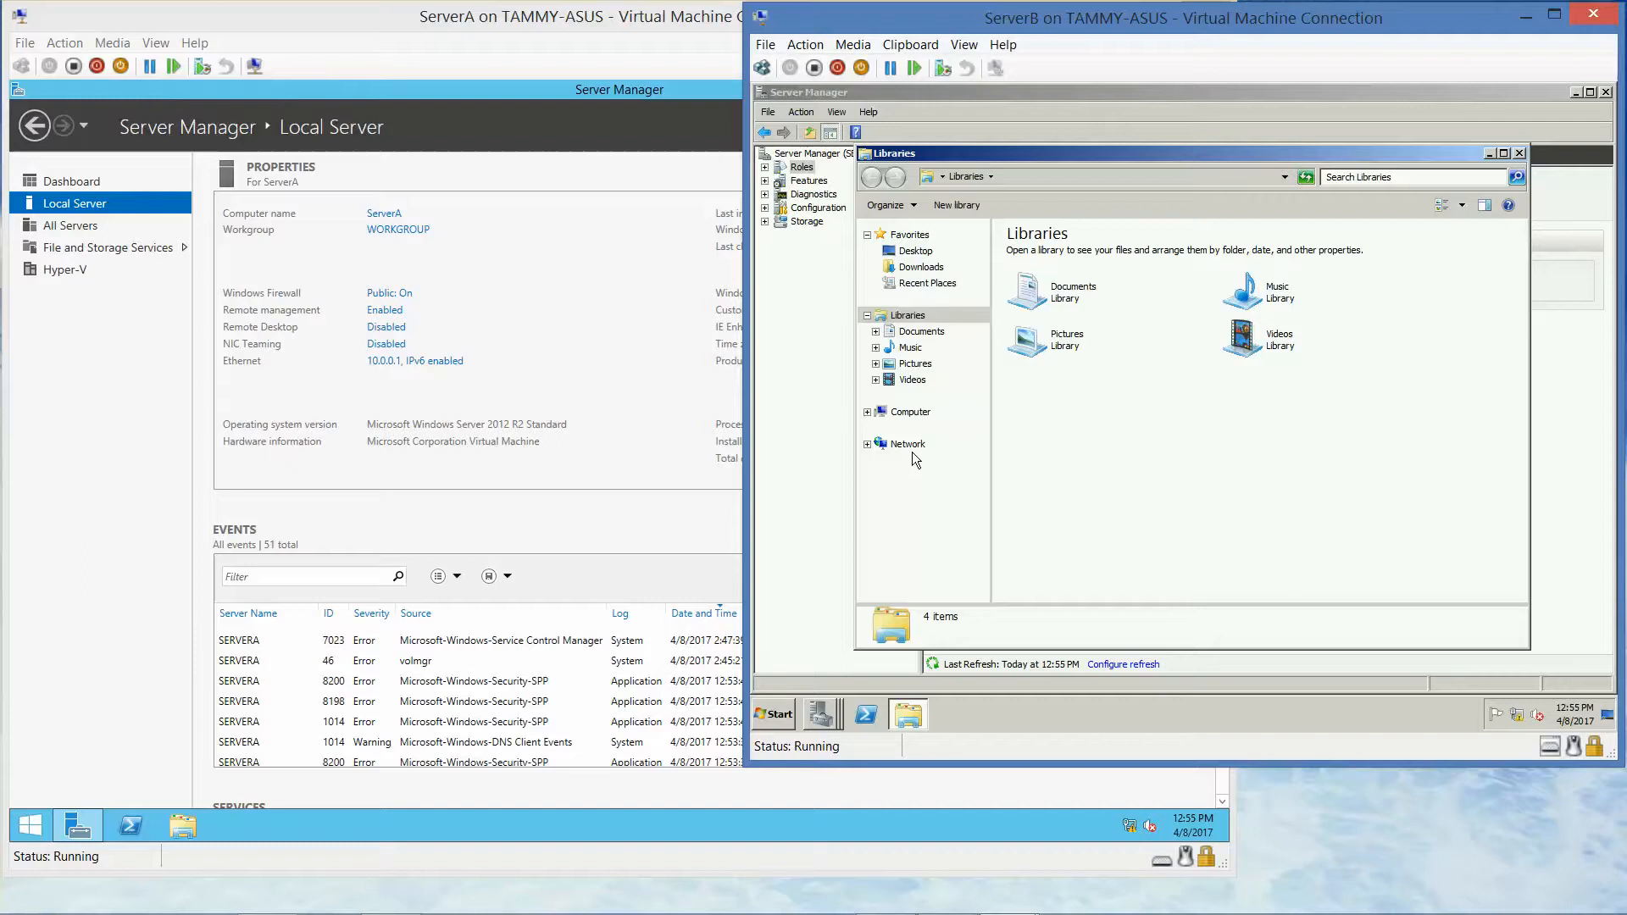
left_click(911, 413)
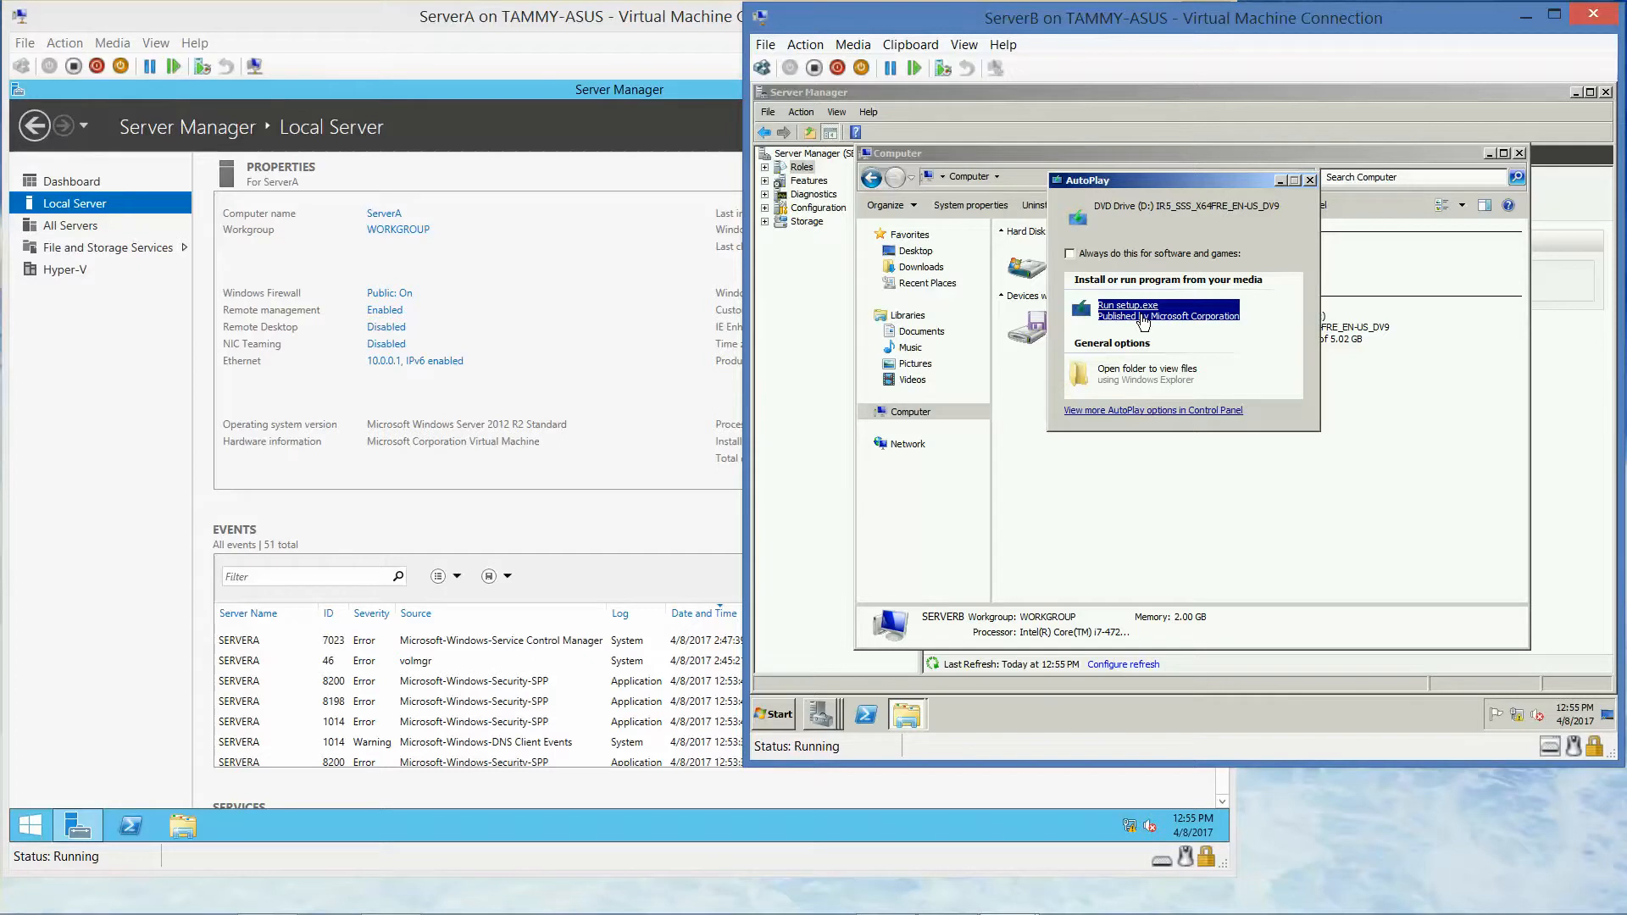
left_click(1143, 321)
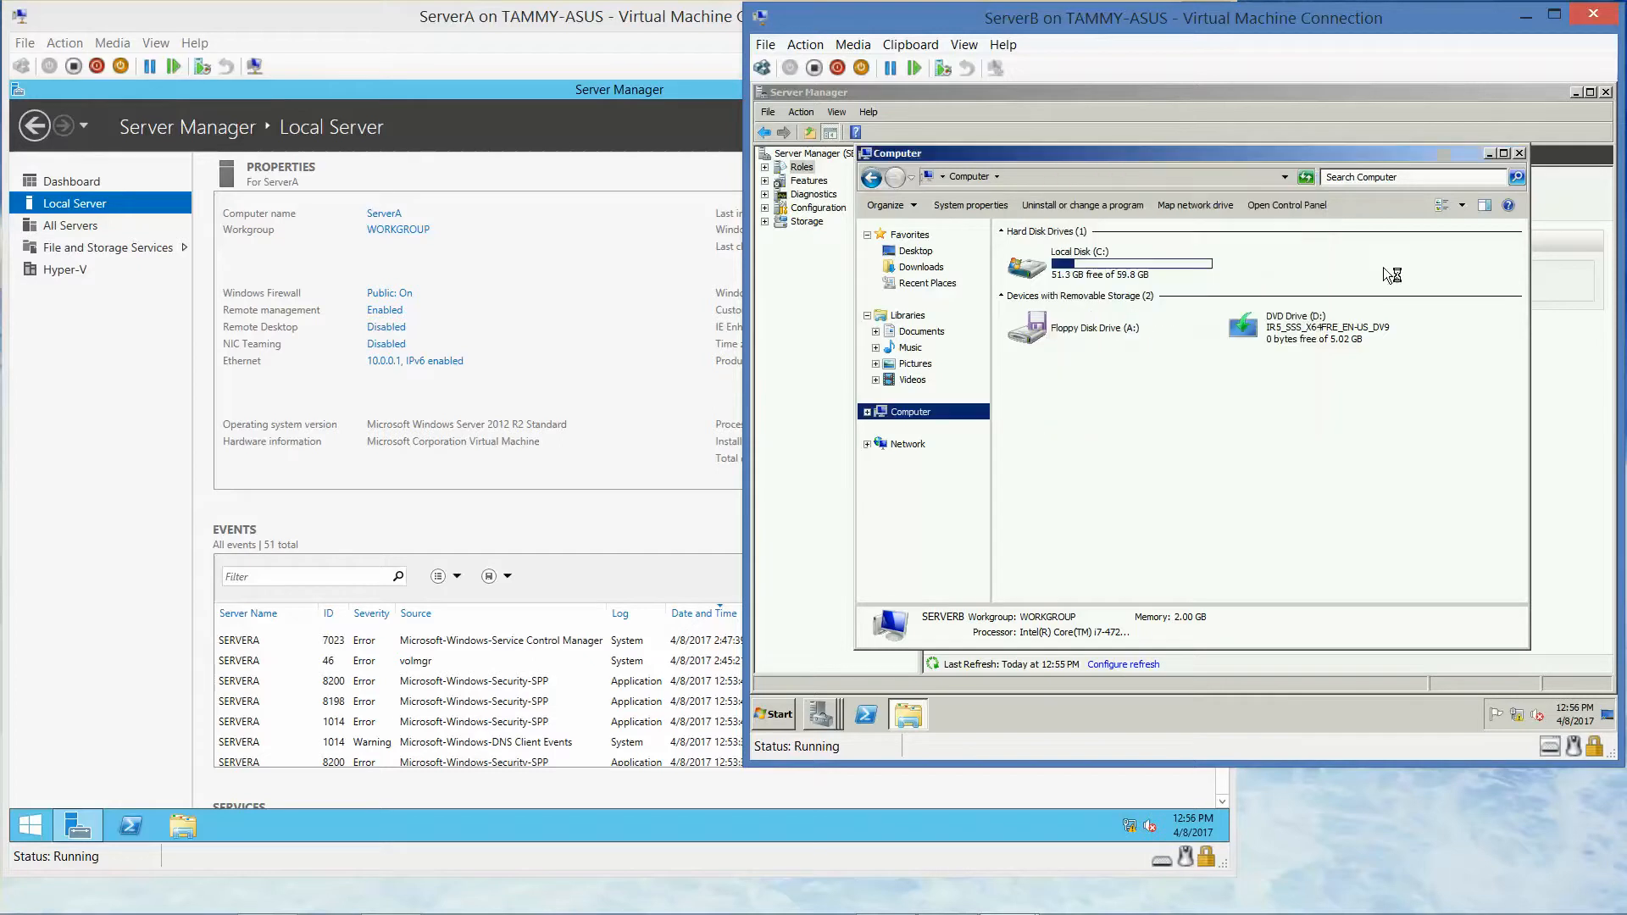
left_click(1521, 153)
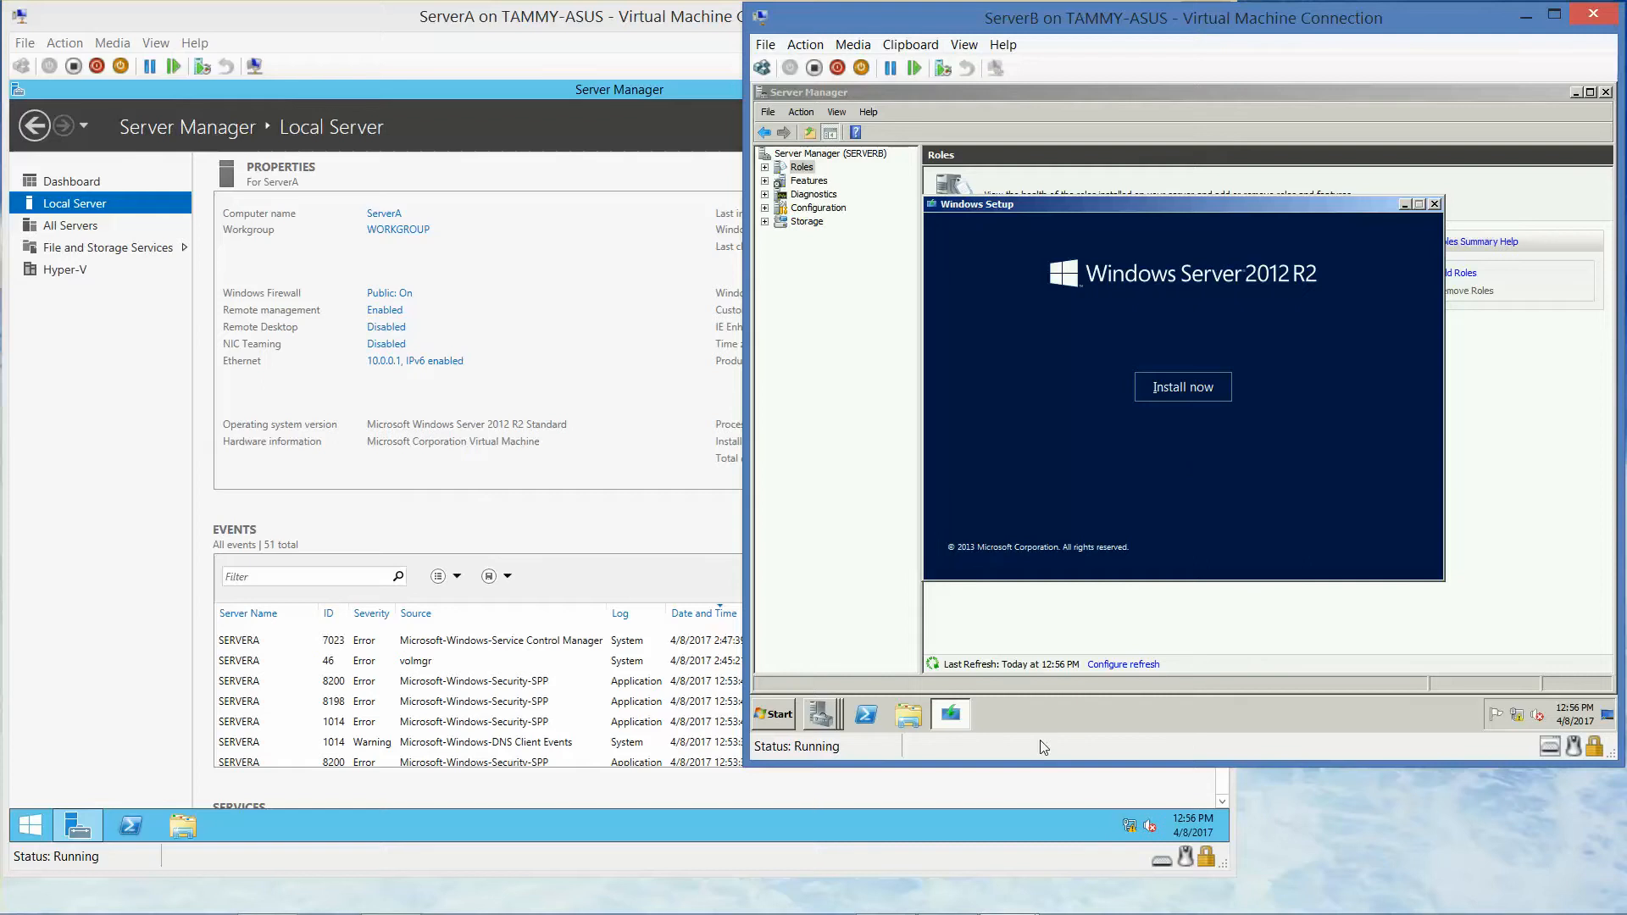
Begin the Windows Server 2012 R2 install and decline online updates
left_click(1060, 656)
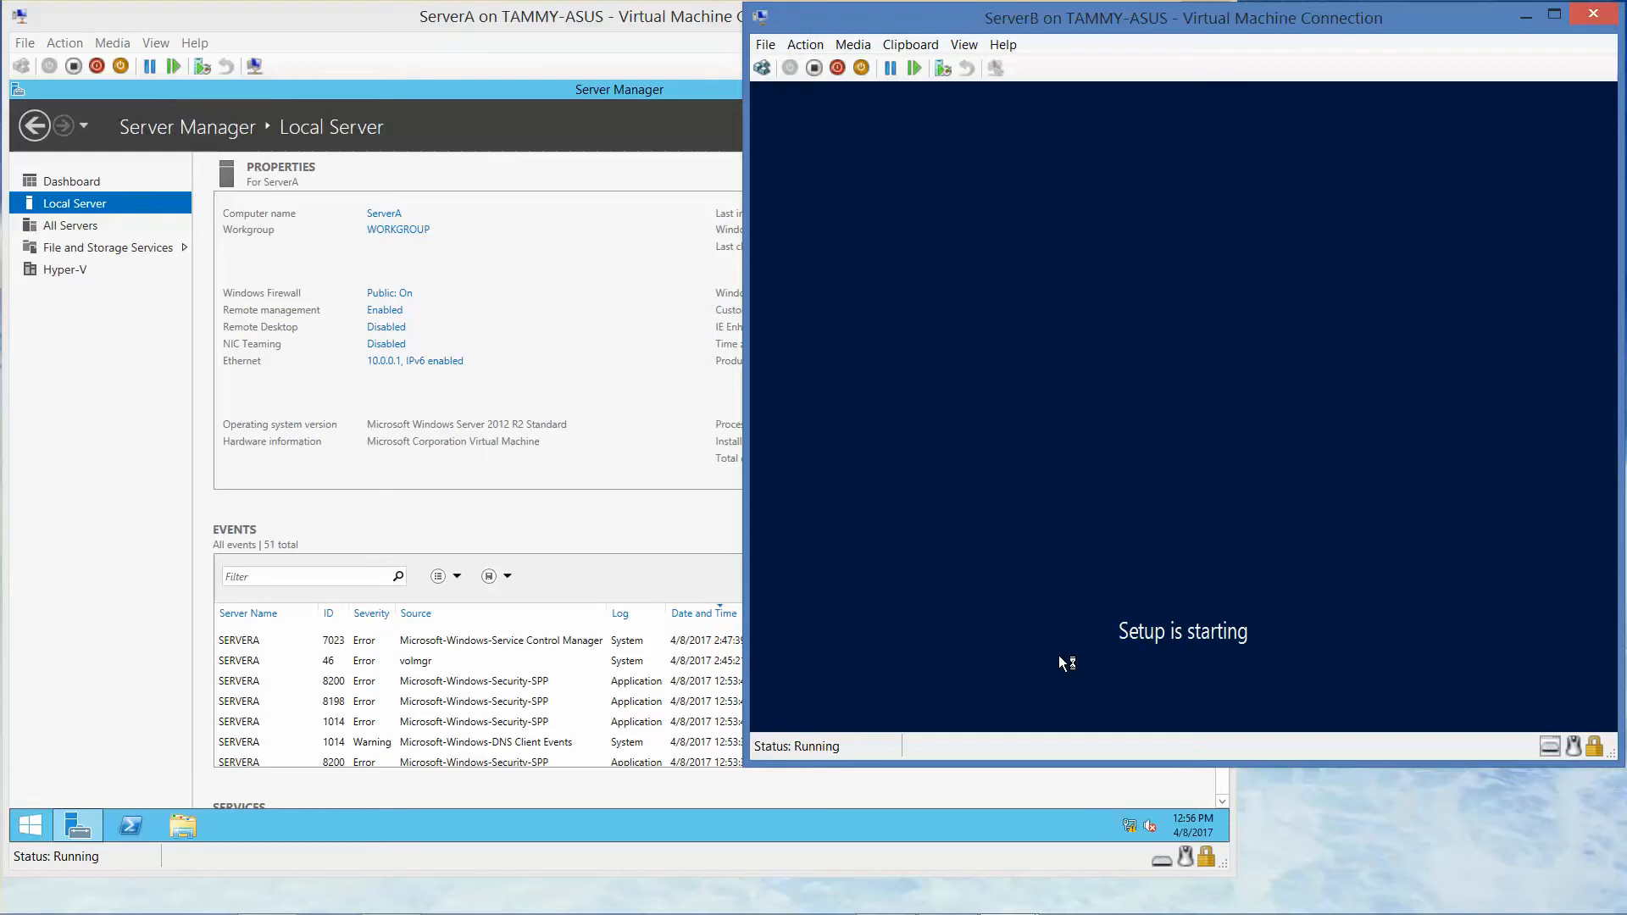
mouse_move(956, 911)
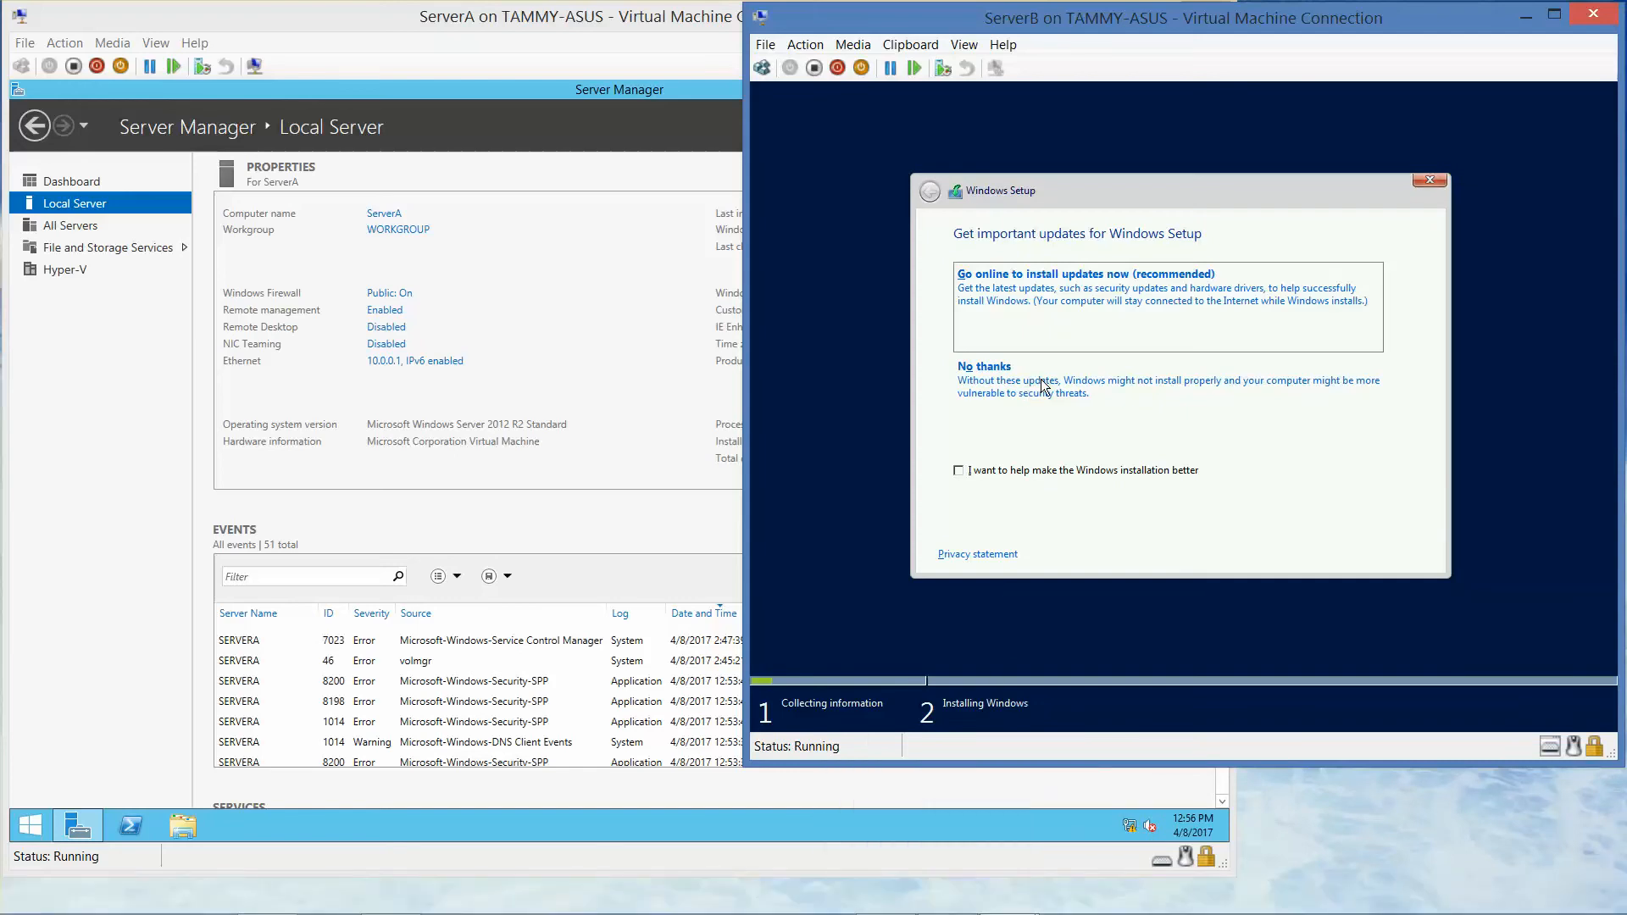
left_click(1038, 386)
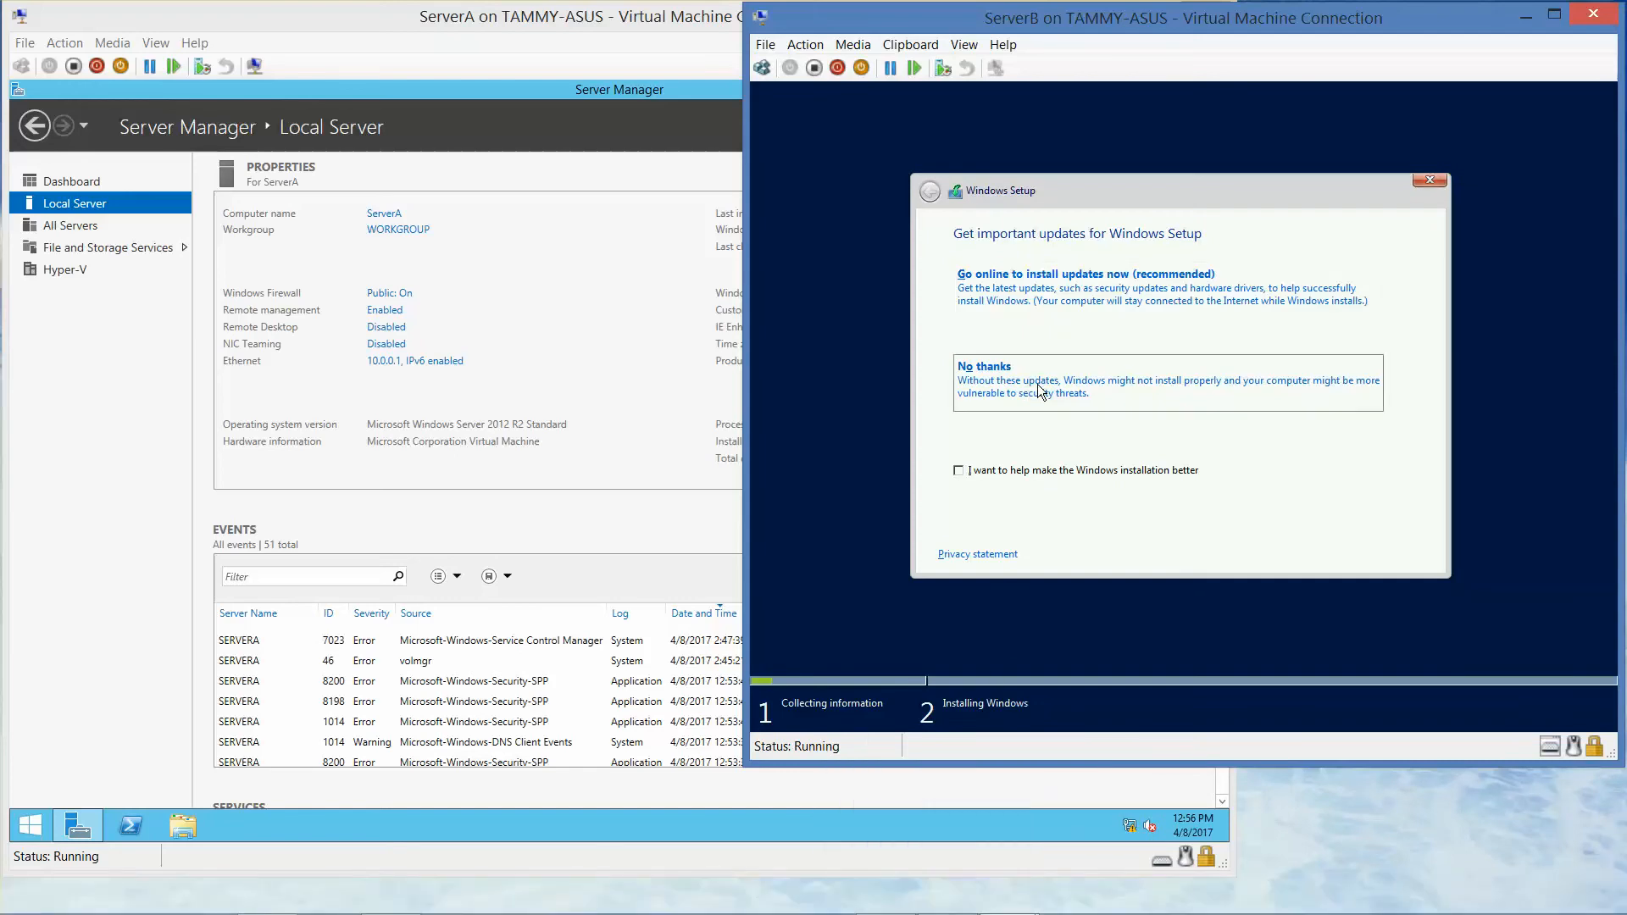